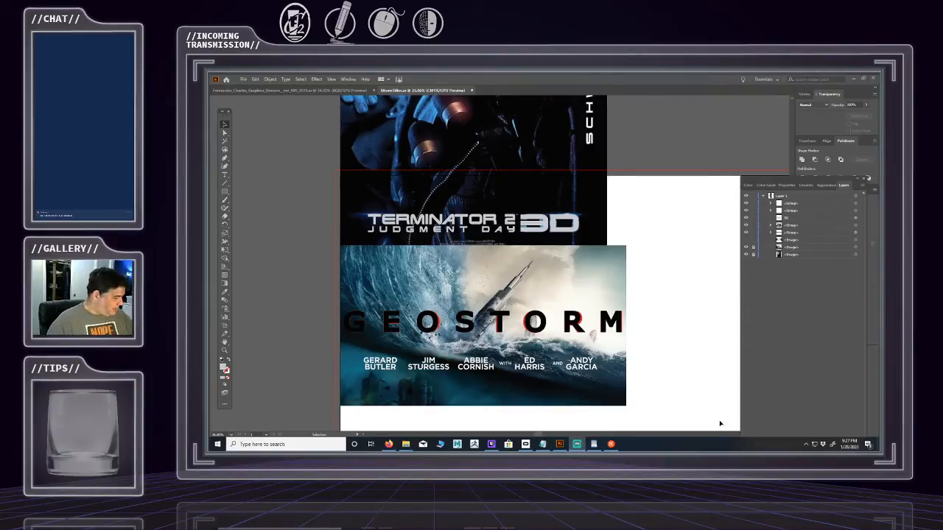
# - Select the "3D" text object beside the Terminator 2 title through its layer entry
pyautogui.scroll(2, 553, 272)
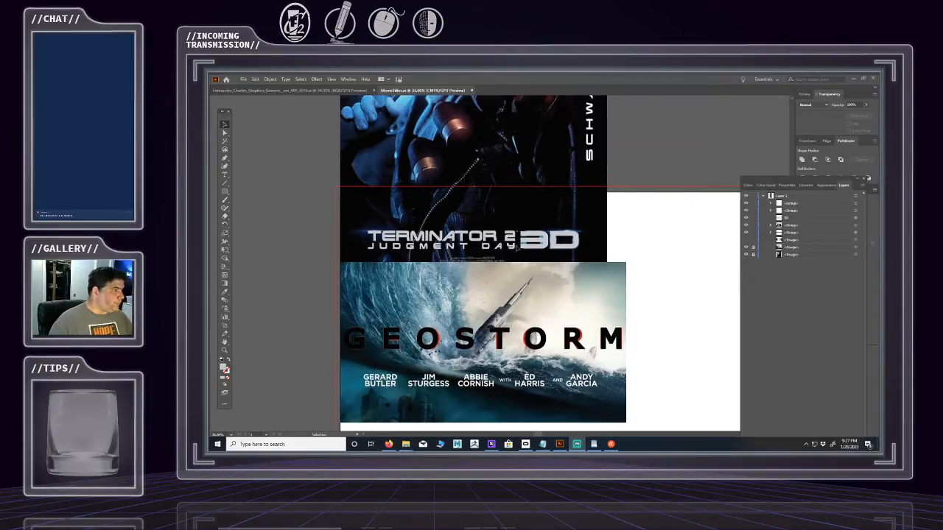
pyautogui.scroll(1, 558, 269)
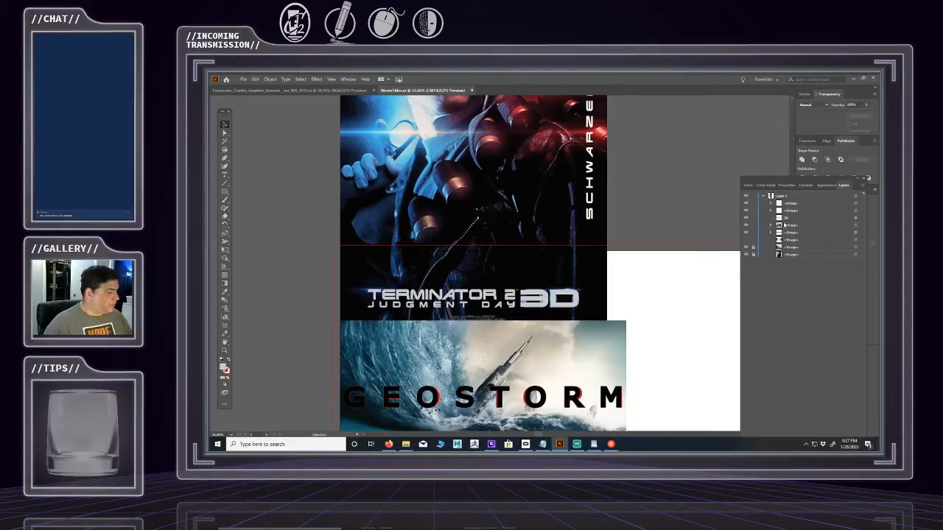
pyautogui.click(854, 219)
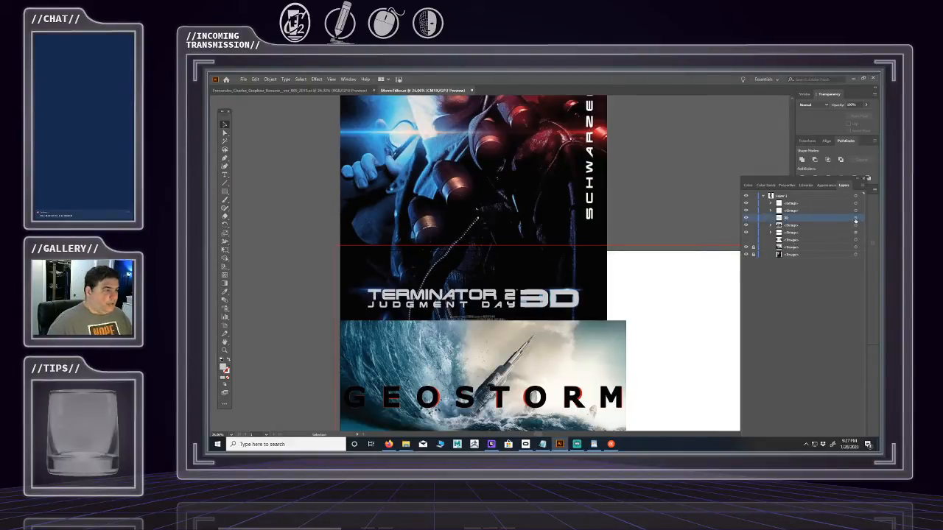
pyautogui.click(856, 218)
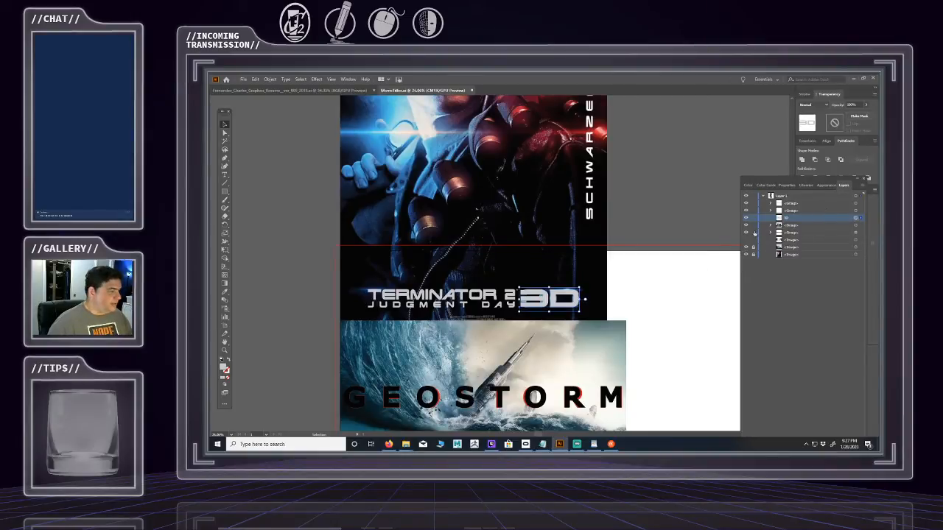
# - Look over the Terminator 2 and Geostorm posters and the King Arthur title, ending on a closer view of the "3D" lettering
pyautogui.scroll(-3, 621, 292)
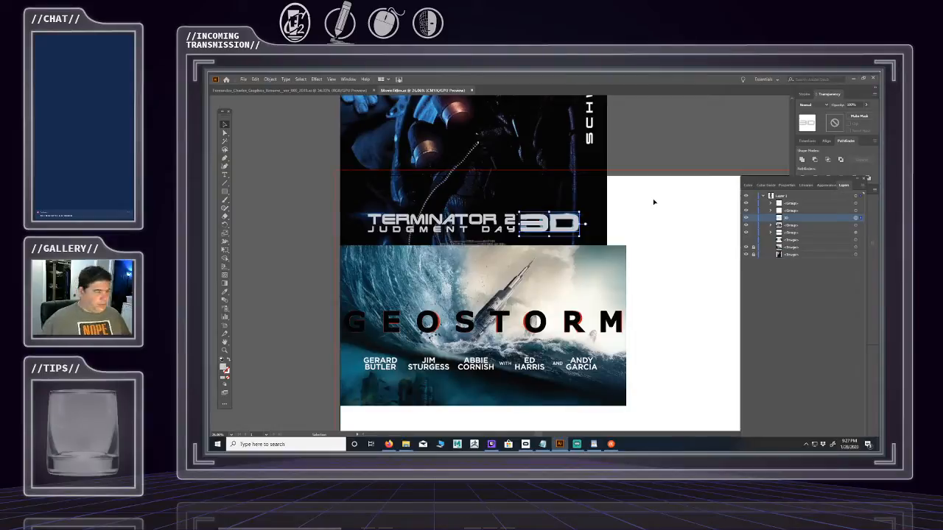
pyautogui.scroll(5, 516, 184)
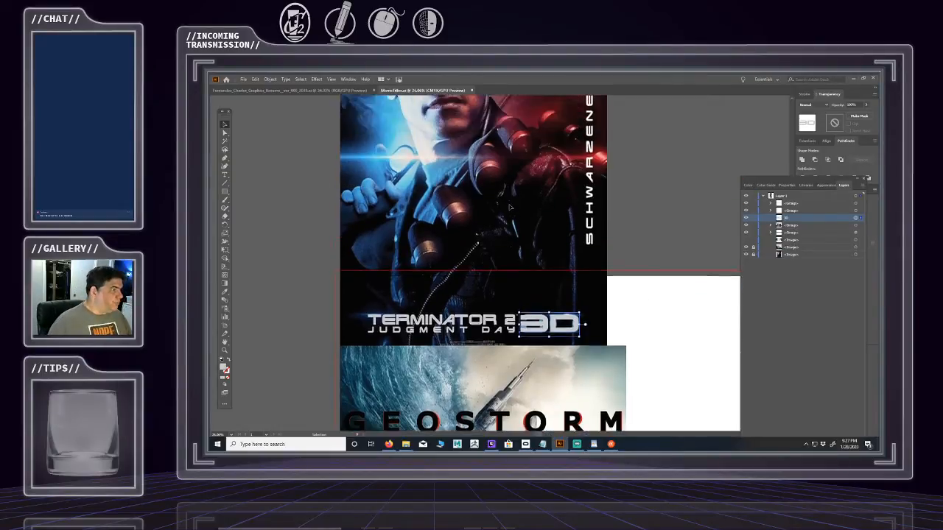
pyautogui.scroll(3, 518, 190)
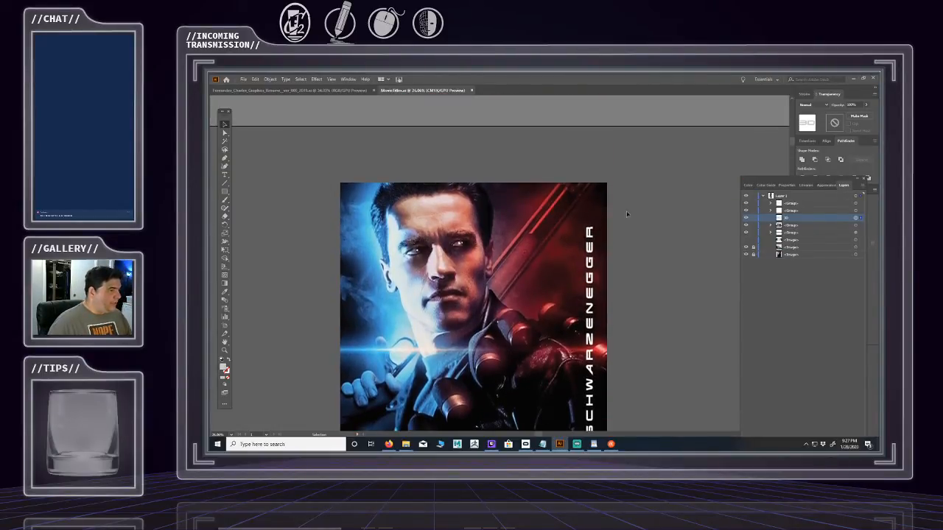
pyautogui.scroll(-2, 650, 174)
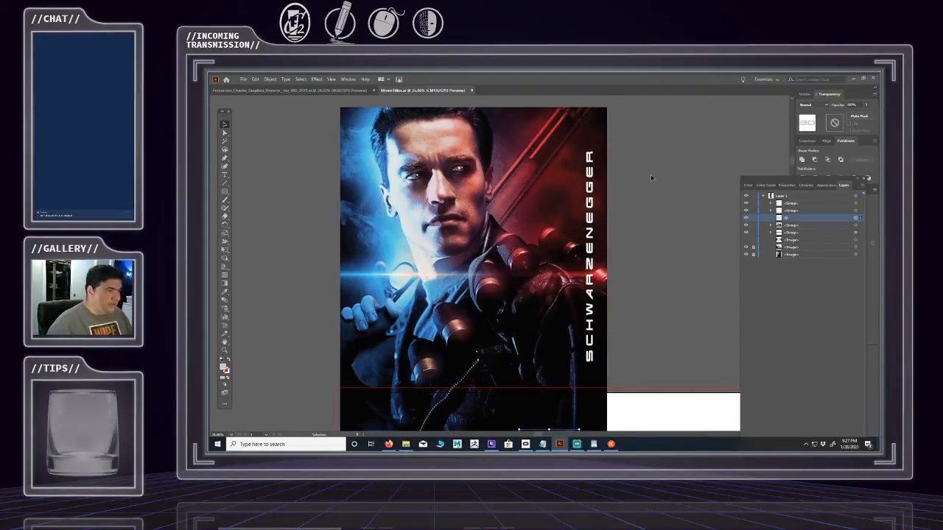
pyautogui.scroll(-3, 648, 184)
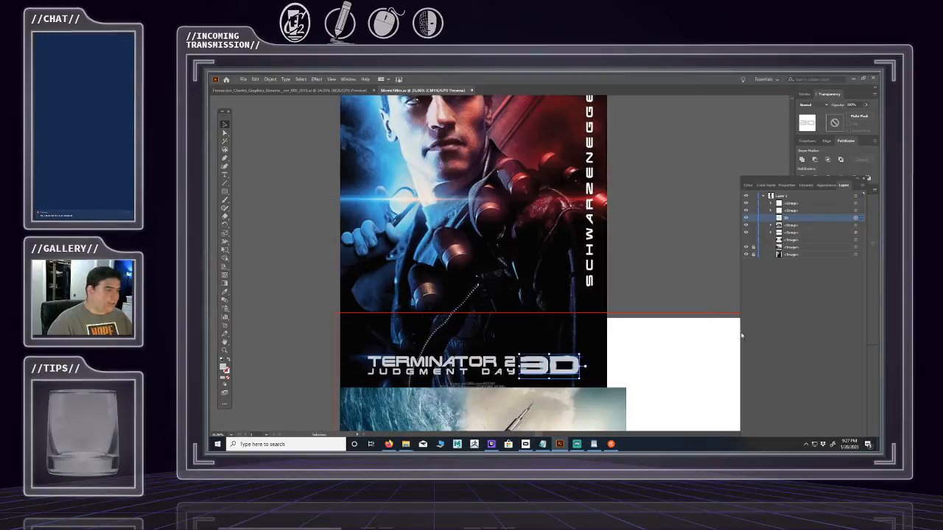
pyautogui.scroll(-3, 591, 287)
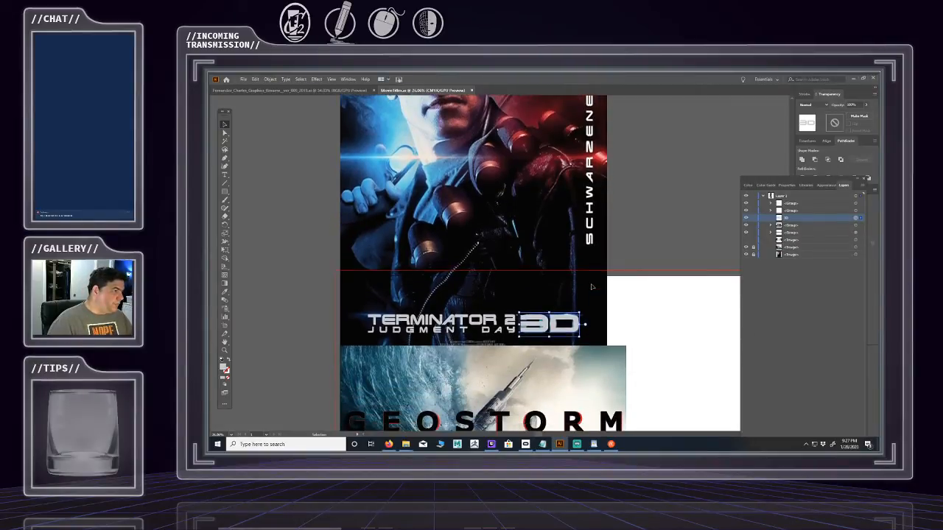
pyautogui.scroll(-2, 591, 287)
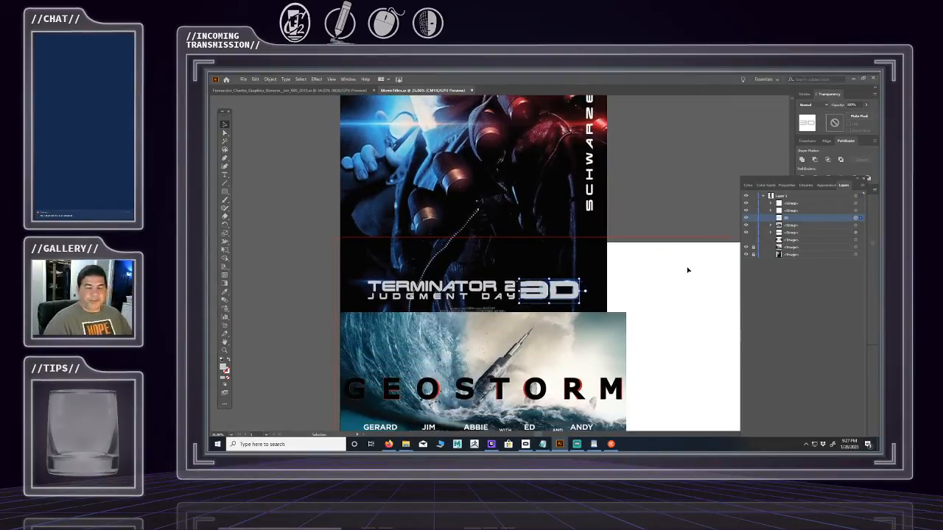
pyautogui.scroll(-6, 639, 291)
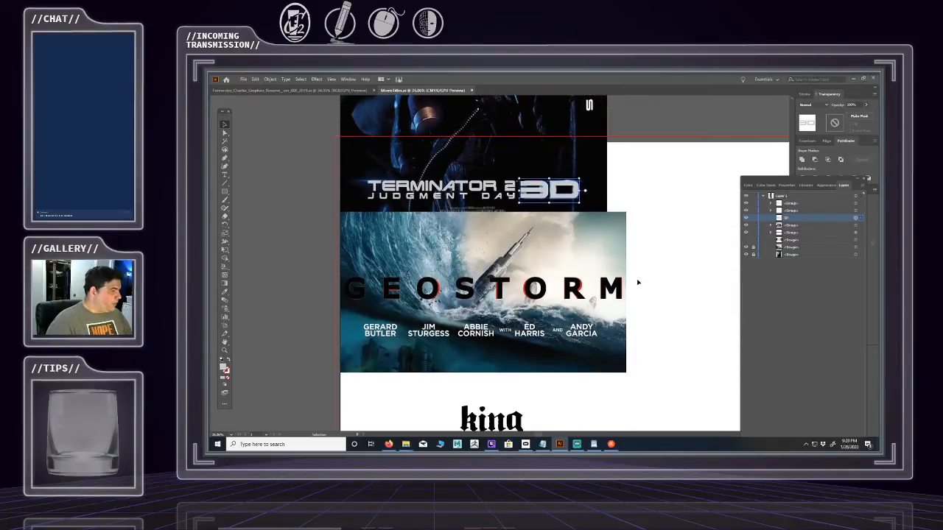
pyautogui.scroll(-3, 637, 280)
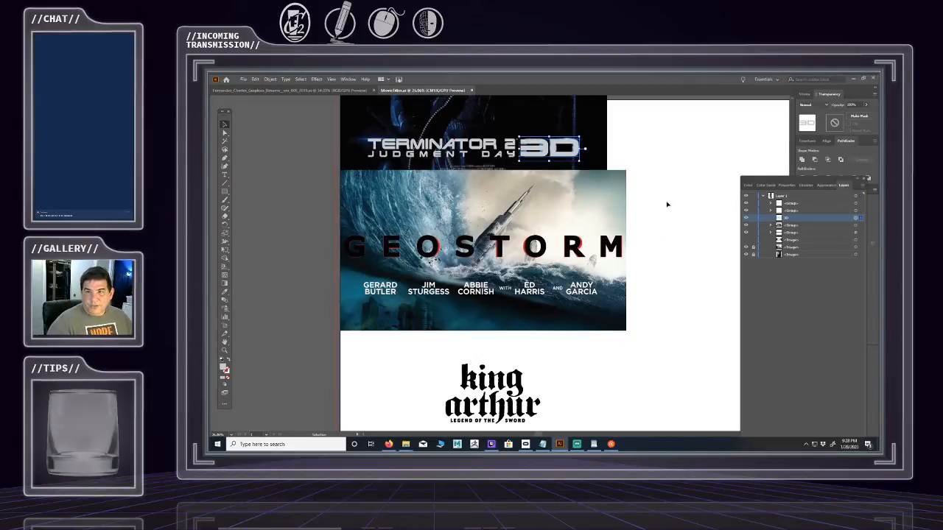
pyautogui.scroll(2, 638, 221)
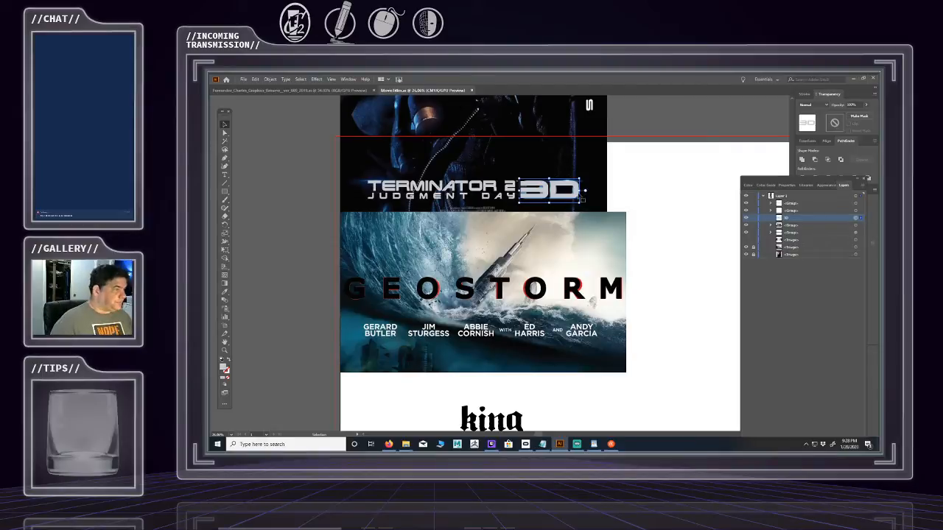
pyautogui.press('z')
pyautogui.click(561, 195)
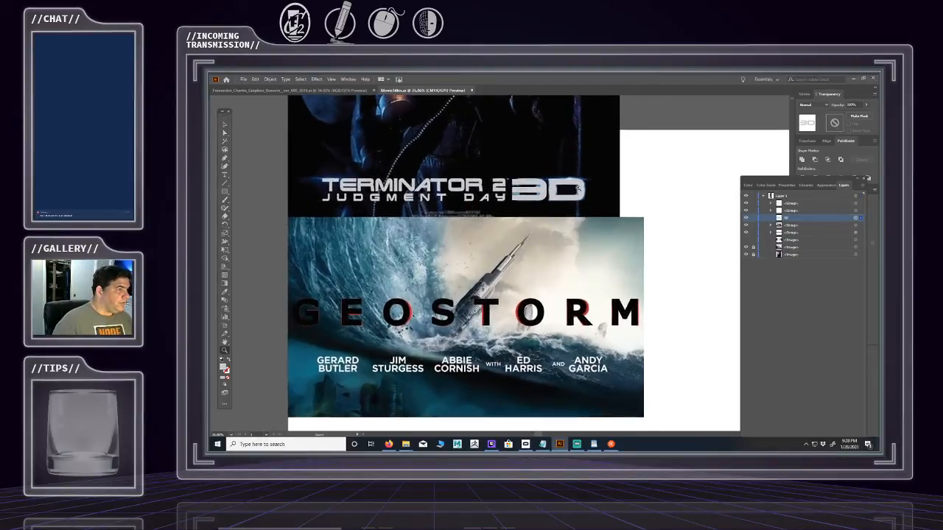
# - Switch to the graphics resume document and examine its work experience page and the filmography page with movie title logos
pyautogui.click(331, 90)
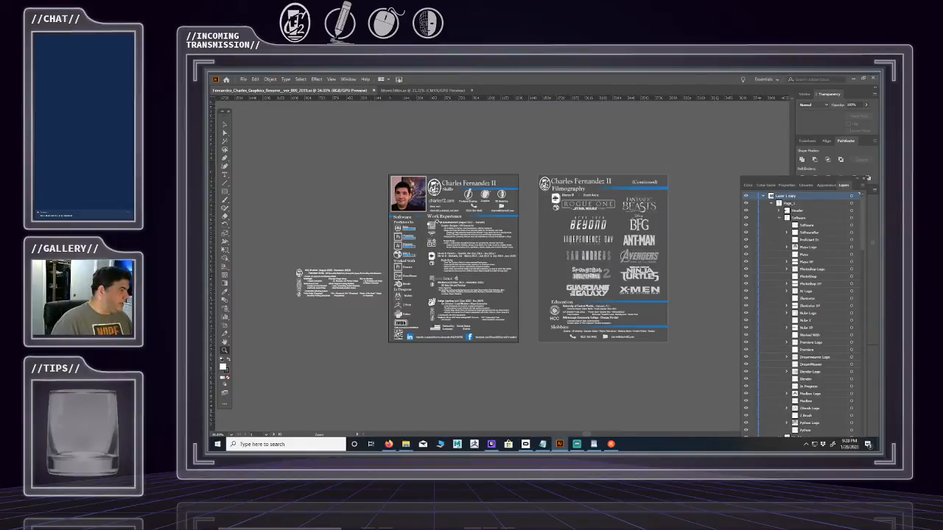
pyautogui.click(431, 222)
pyautogui.click(437, 221)
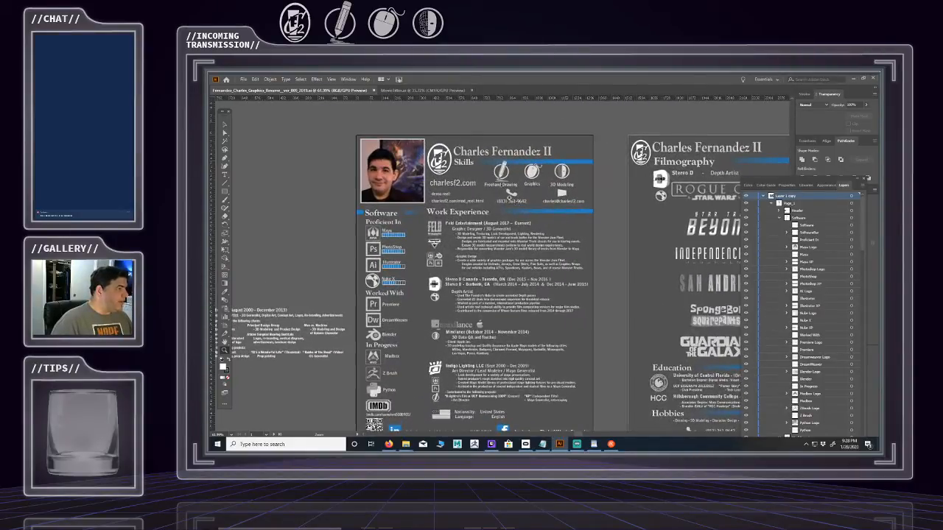
pyautogui.scroll(-2, 553, 269)
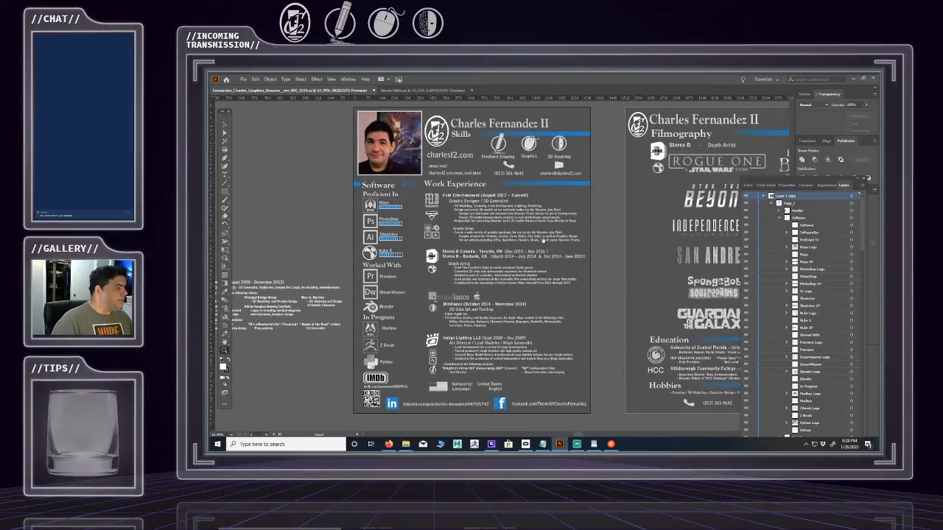
pyautogui.moveTo(560, 283); pyautogui.dragTo(556, 277)
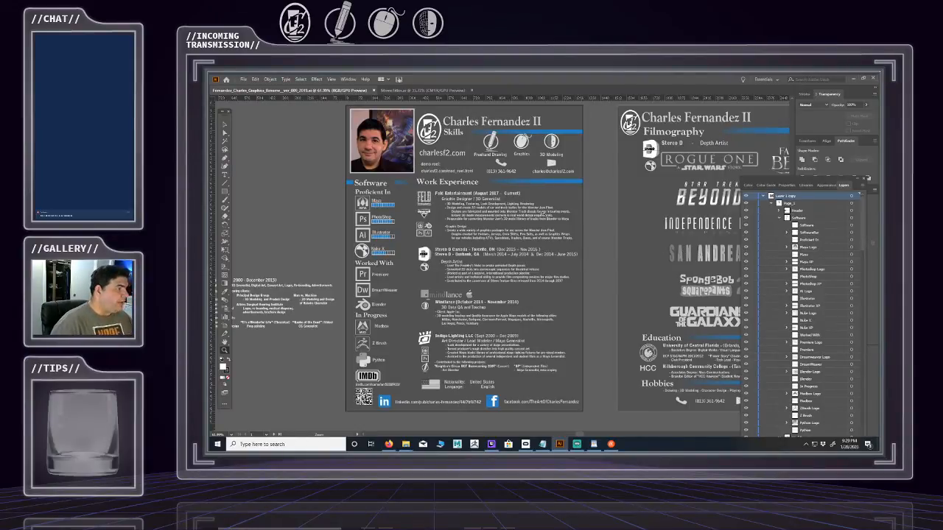
pyautogui.moveTo(533, 212); pyautogui.dragTo(459, 239)
pyautogui.moveTo(498, 296); pyautogui.dragTo(464, 270)
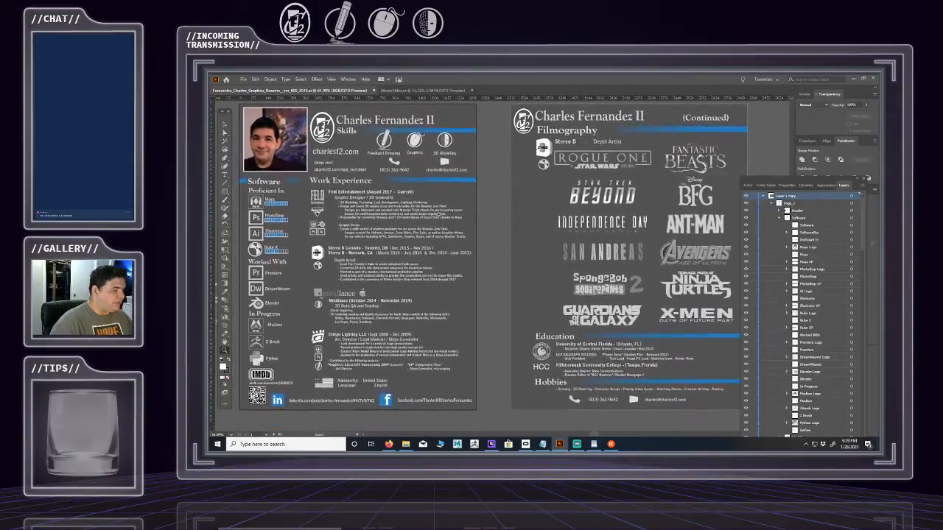
pyautogui.scroll(-2, 494, 254)
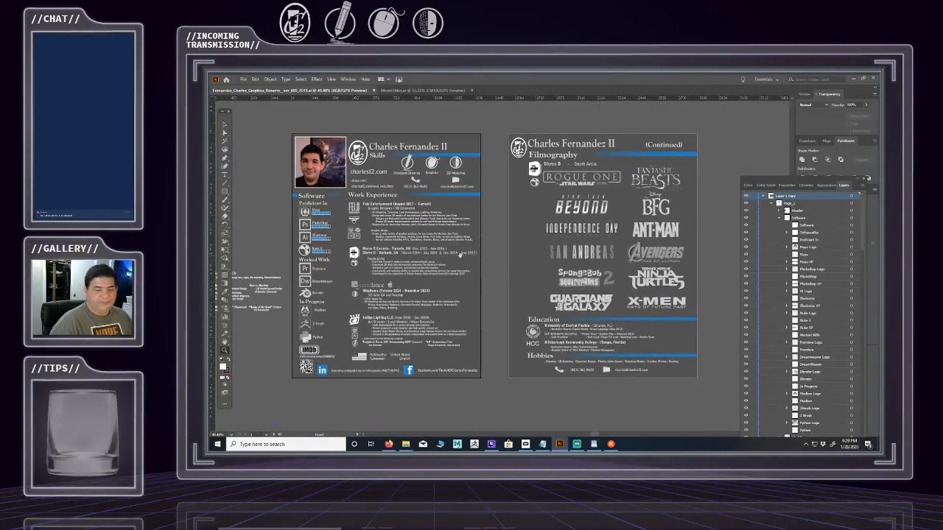
pyautogui.moveTo(458, 253); pyautogui.dragTo(476, 248)
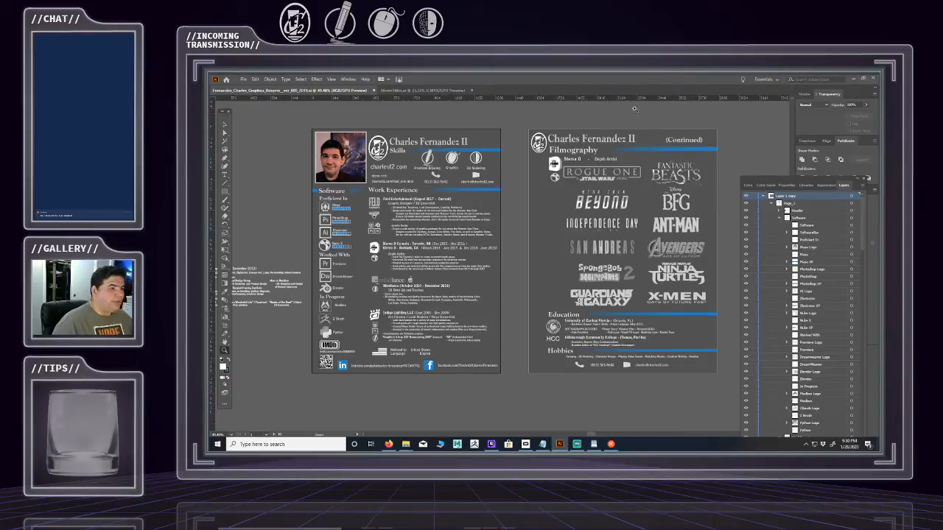
# - Return to the movie titles document and look over the Geostorm poster and the King Arthur title
pyautogui.click(381, 91)
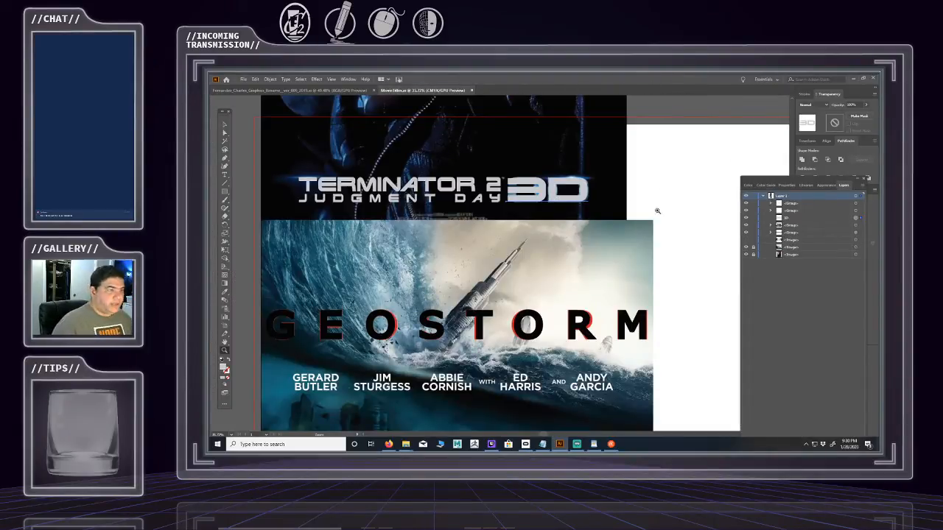
pyautogui.moveTo(600, 163); pyautogui.dragTo(520, 283)
pyautogui.click(572, 201)
pyautogui.moveTo(520, 283); pyautogui.dragTo(542, 151)
pyautogui.scroll(-3, 541, 151)
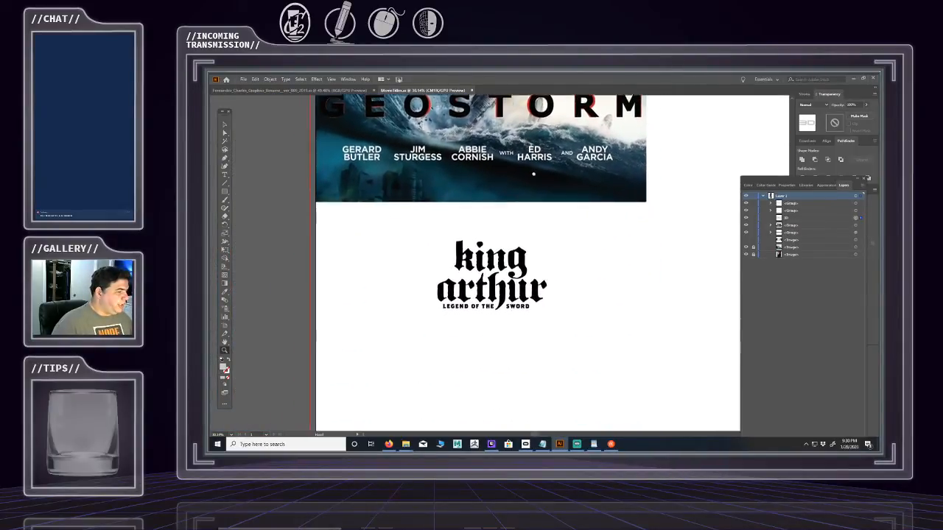
pyautogui.scroll(5, 506, 223)
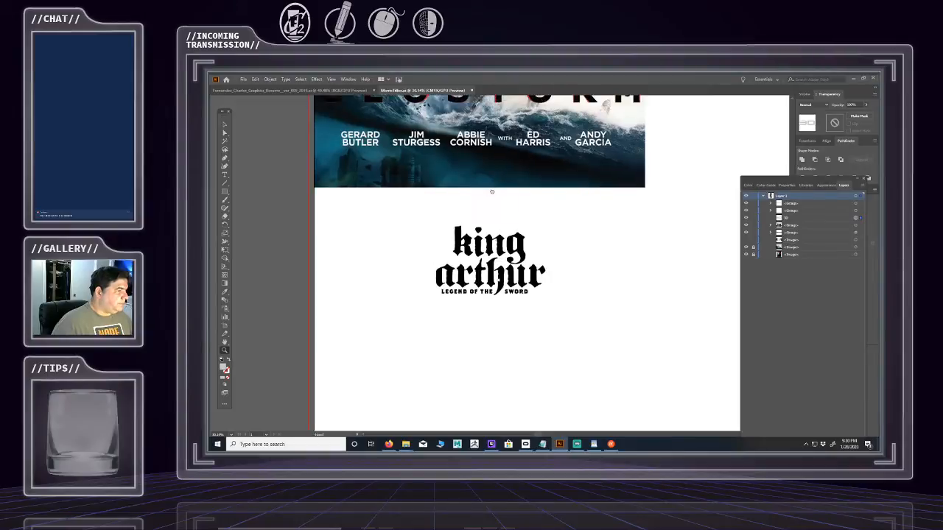
# - Convert the "3D" text beside the Terminator 2 title to outlines
pyautogui.moveTo(491, 168); pyautogui.dragTo(485, 245)
pyautogui.moveTo(547, 227); pyautogui.dragTo(604, 225)
pyautogui.moveTo(551, 212); pyautogui.dragTo(579, 202)
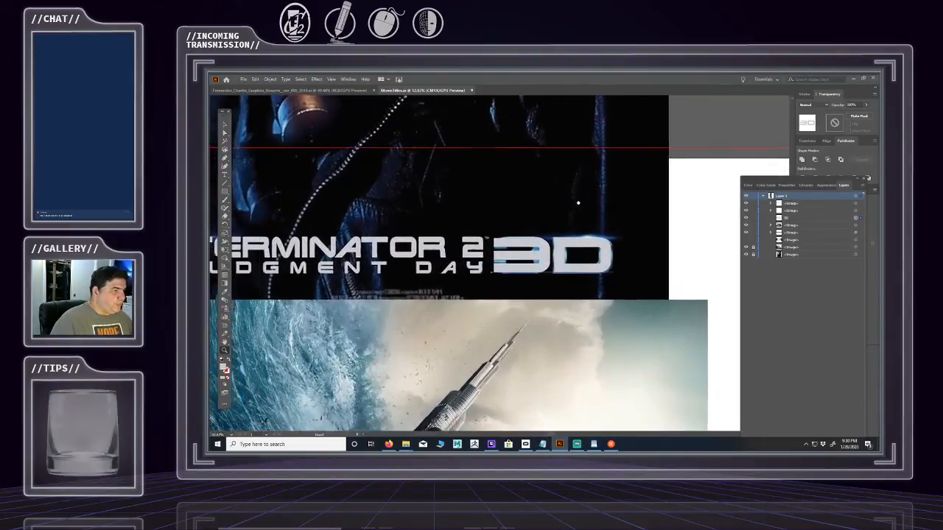
pyautogui.click(810, 219)
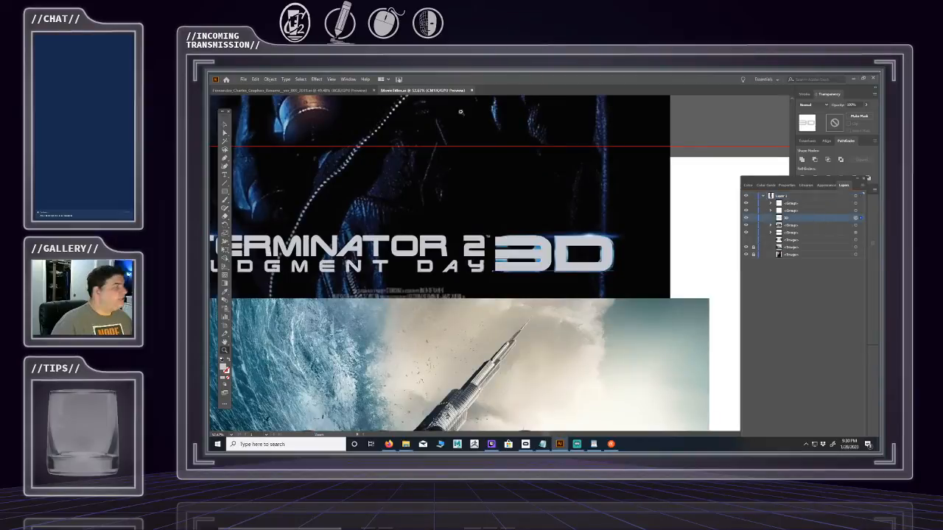
pyautogui.click(287, 79)
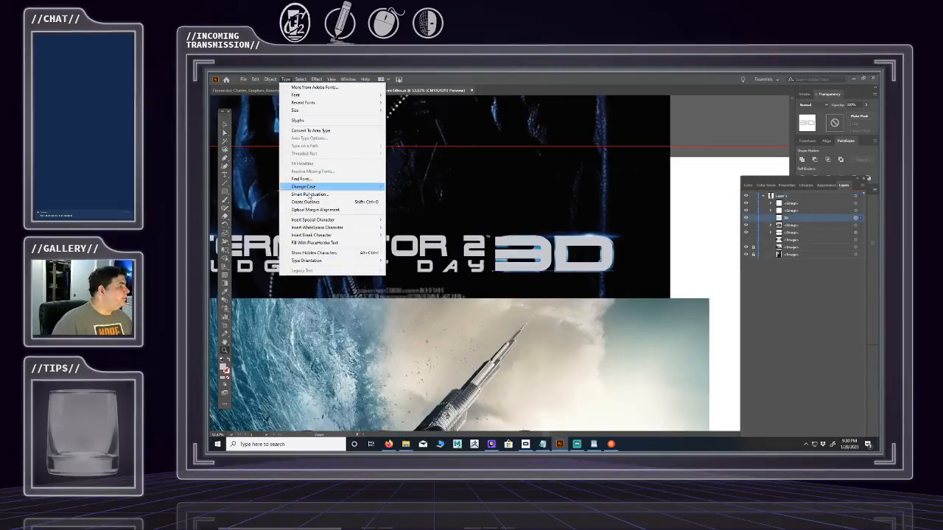
pyautogui.moveTo(297, 77)
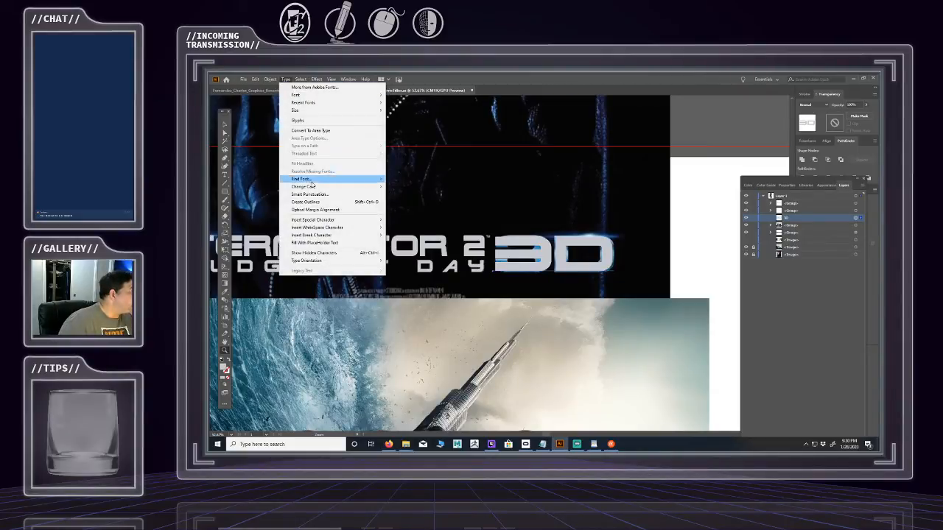
pyautogui.click(372, 201)
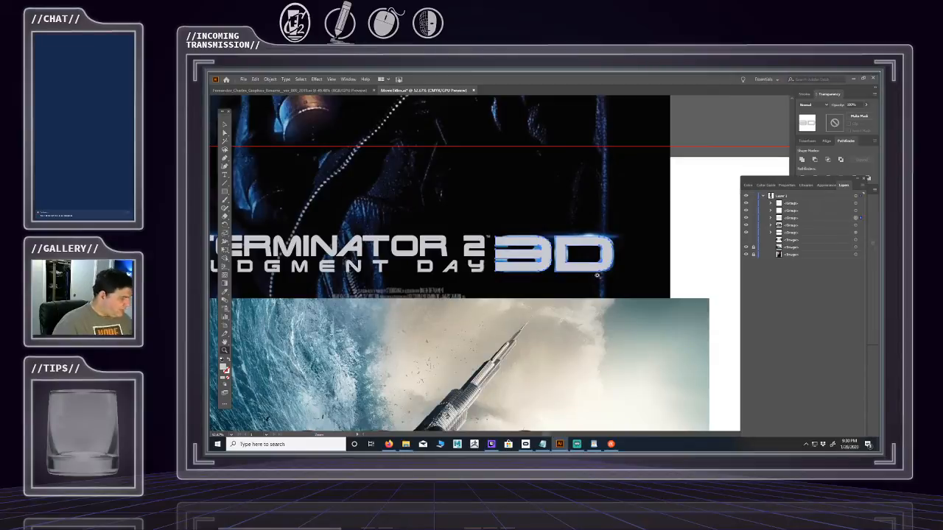
# - Expand the outlined "3D" group to show its compound paths and display the group's appearance attributes
pyautogui.moveTo(547, 255); pyautogui.dragTo(587, 252)
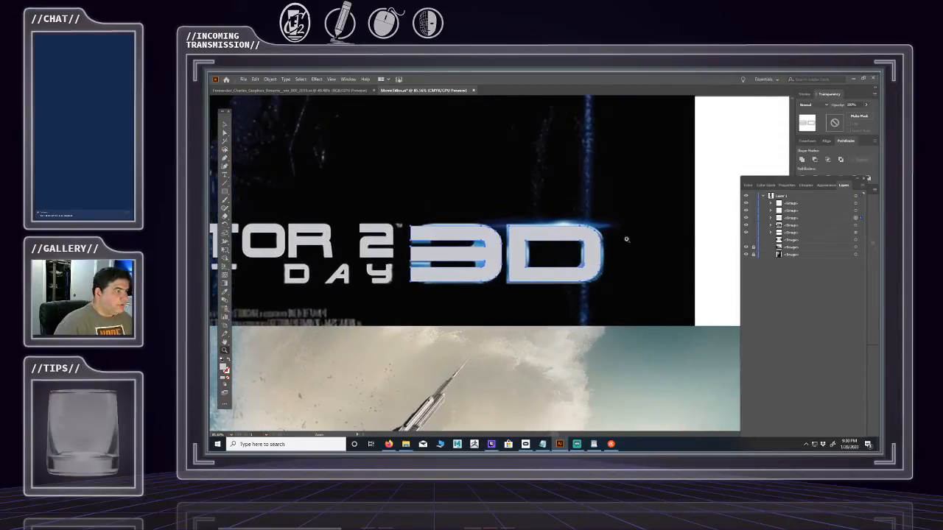
pyautogui.click(797, 219)
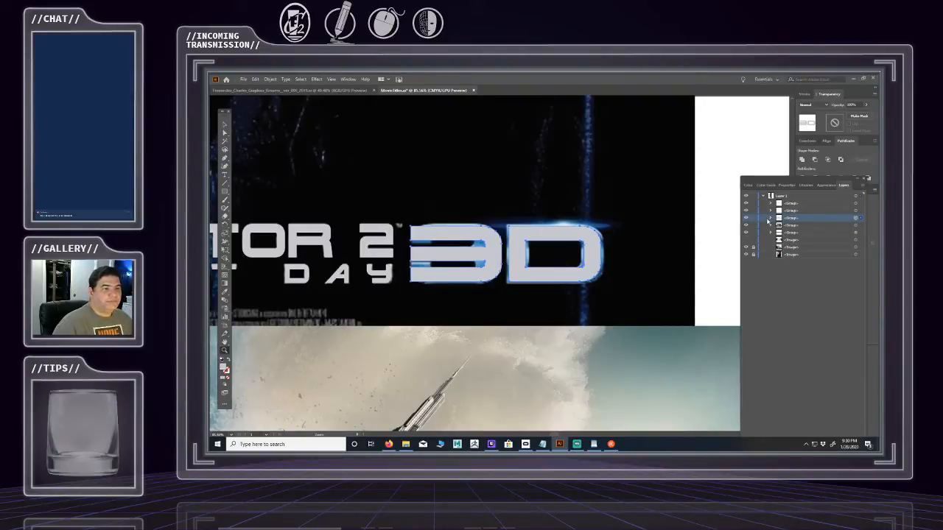
pyautogui.click(771, 218)
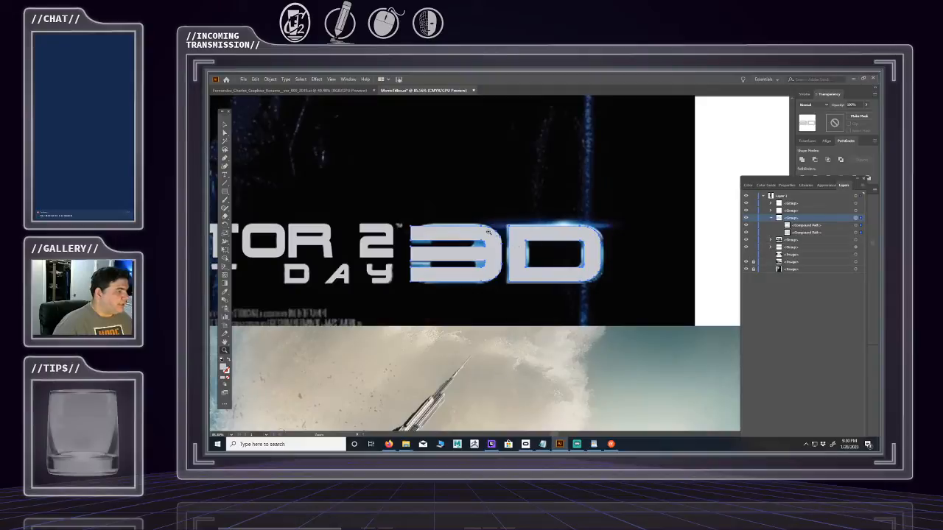
pyautogui.click(820, 227)
pyautogui.click(815, 219)
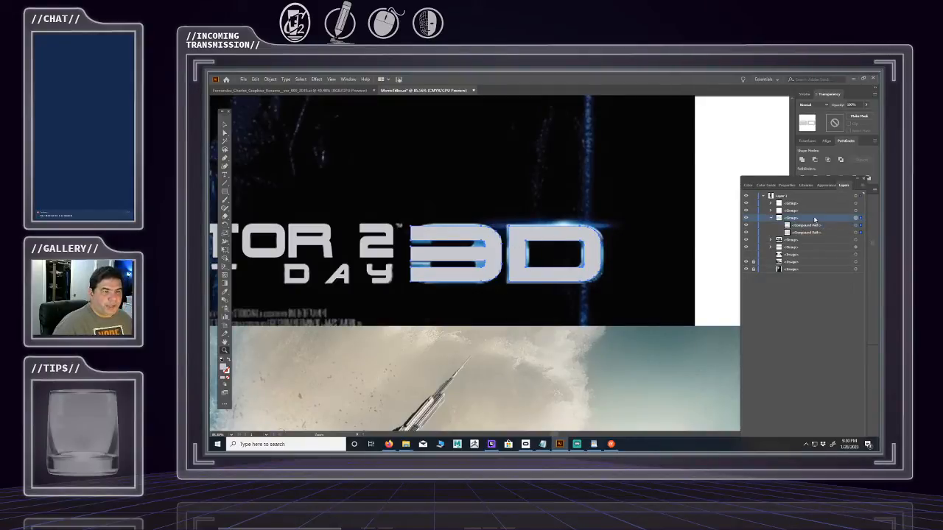
pyautogui.click(822, 185)
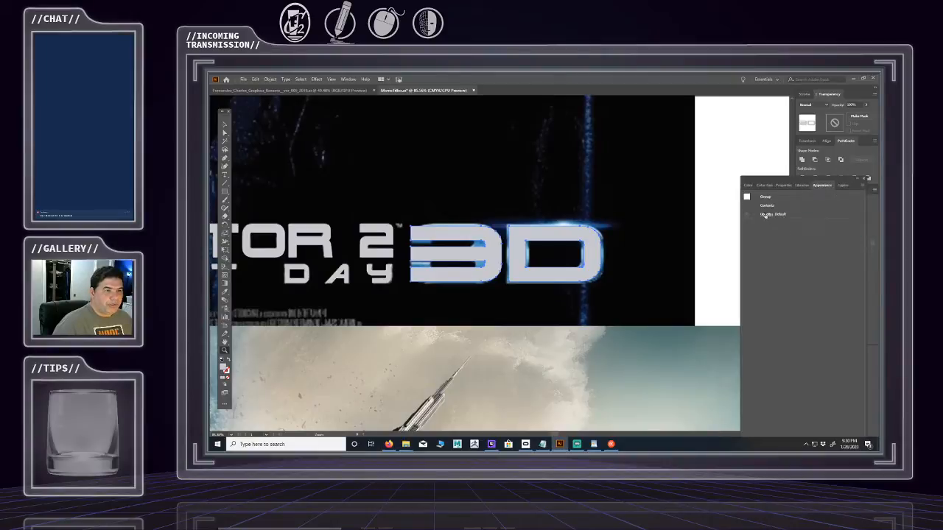
# - Lower the opacity of the outlined "3D" group to 20% so the poster's lettering can be traced underneath
pyautogui.click(768, 214)
pyautogui.click(763, 227)
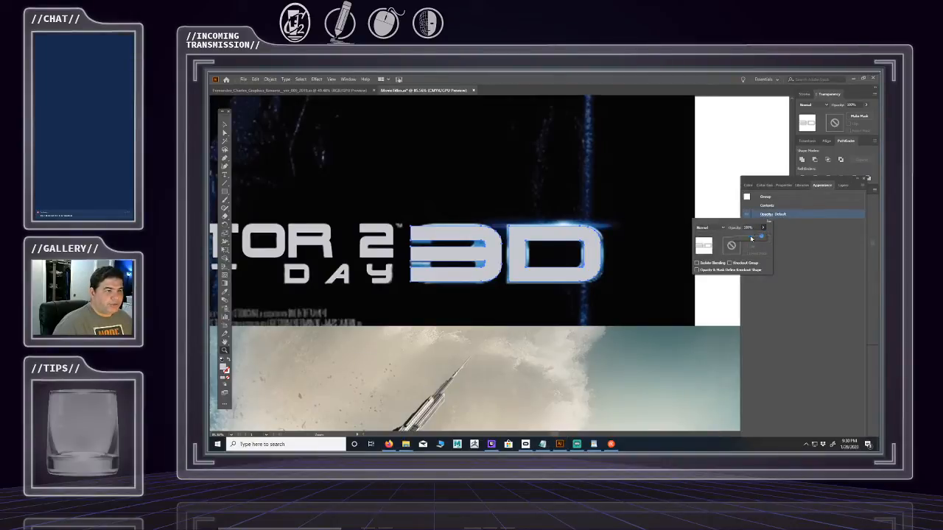
pyautogui.moveTo(751, 238); pyautogui.dragTo(749, 237)
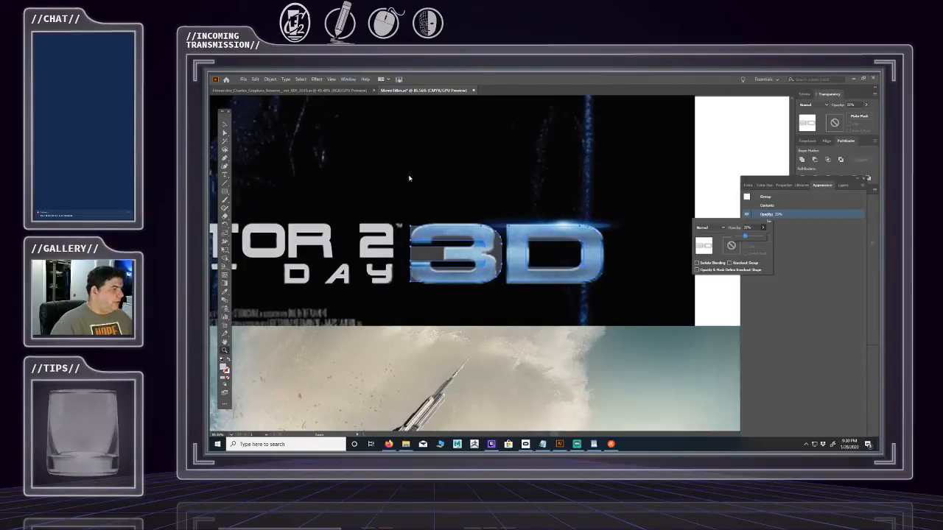
pyautogui.click(442, 162)
pyautogui.press('space')
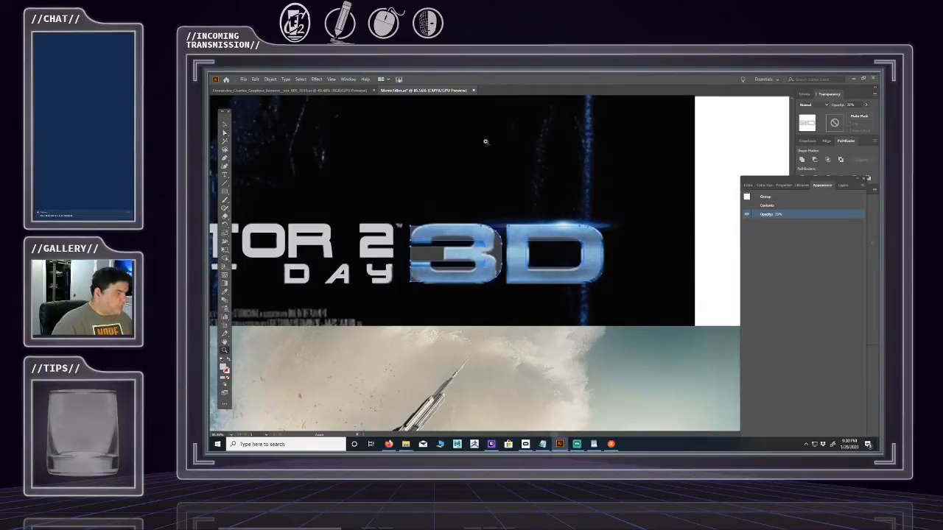
pyautogui.moveTo(552, 191); pyautogui.dragTo(517, 152)
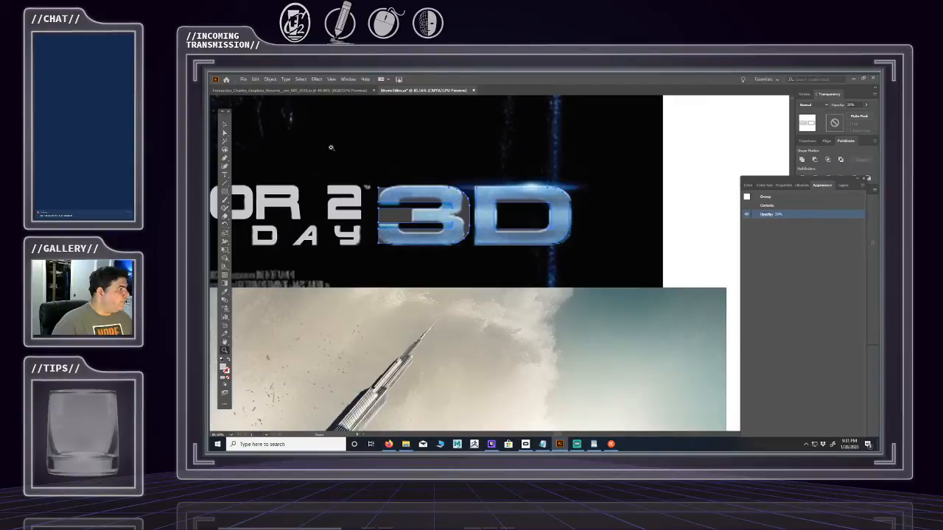
# - Directly select the D's outline points and align its outer edges with the poster's D
pyautogui.click(226, 137)
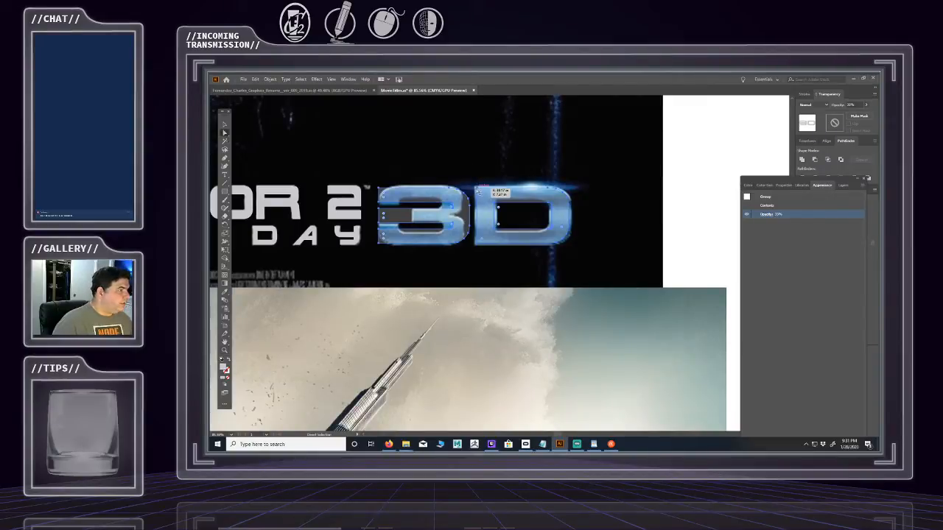
pyautogui.click(475, 190)
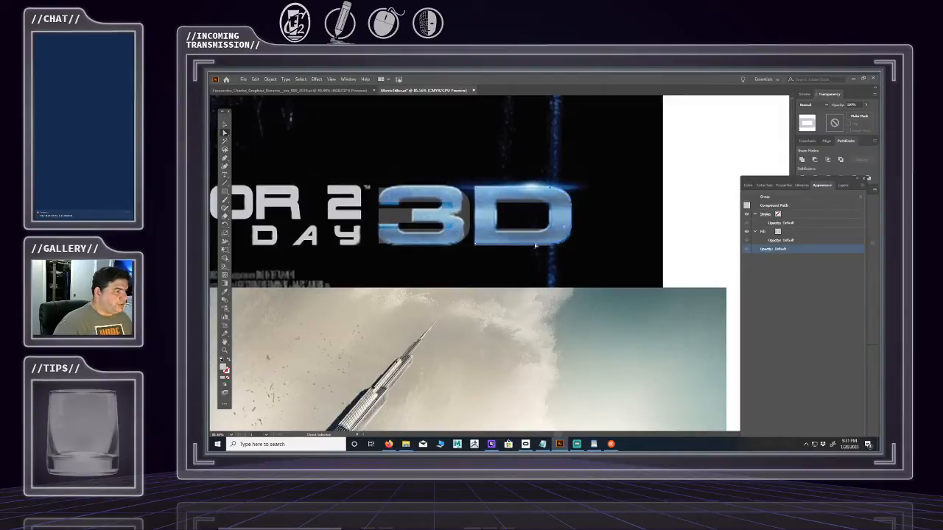
pyautogui.moveTo(470, 256); pyautogui.dragTo(595, 233)
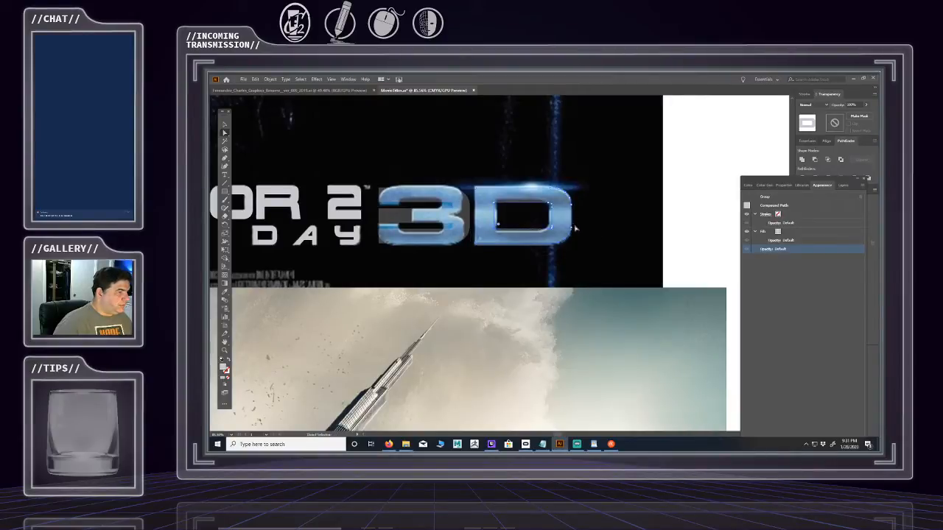
pyautogui.moveTo(459, 257); pyautogui.dragTo(577, 234)
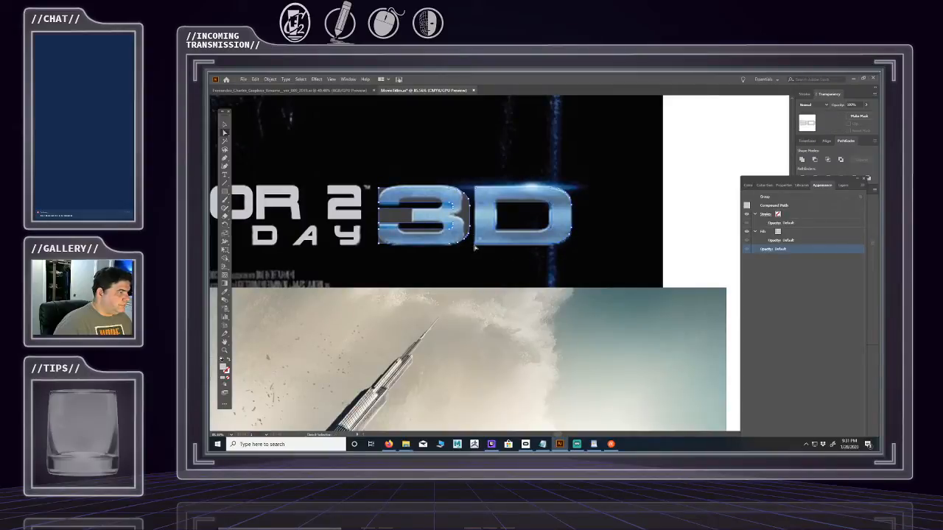
pyautogui.click(475, 251)
pyautogui.click(576, 240)
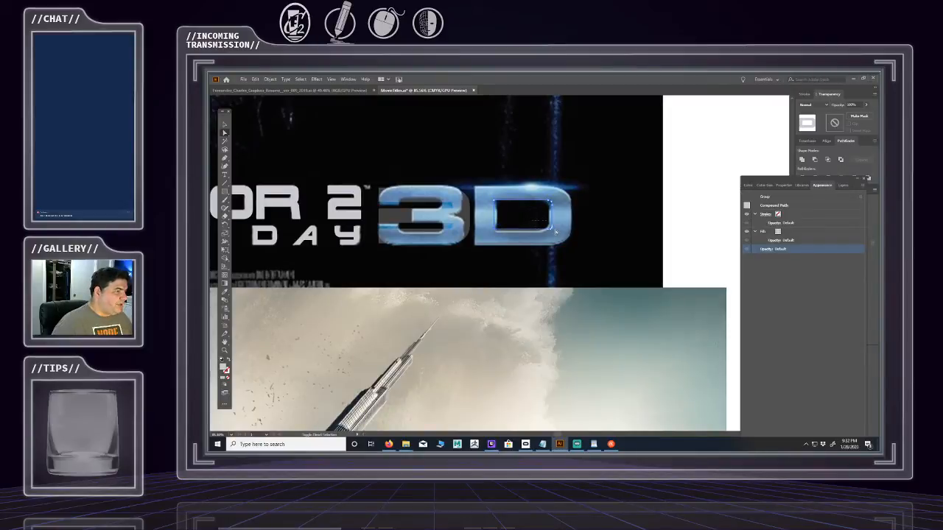
# - Shift the right-side anchor points of the D's inner opening to line up with the poster lettering
pyautogui.moveTo(557, 234); pyautogui.dragTo(555, 234)
pyautogui.press('Down')
pyautogui.press('Down')
pyautogui.press('Down')
pyautogui.press('Down')
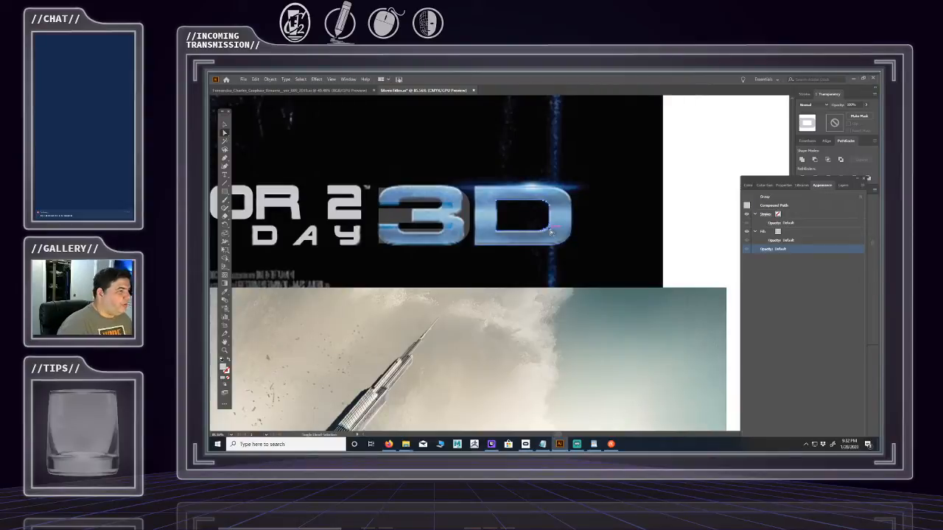
# - Refine the upper-right corner point of the D's inner opening to follow the poster's rounded corner
pyautogui.scroll(1, 550, 231)
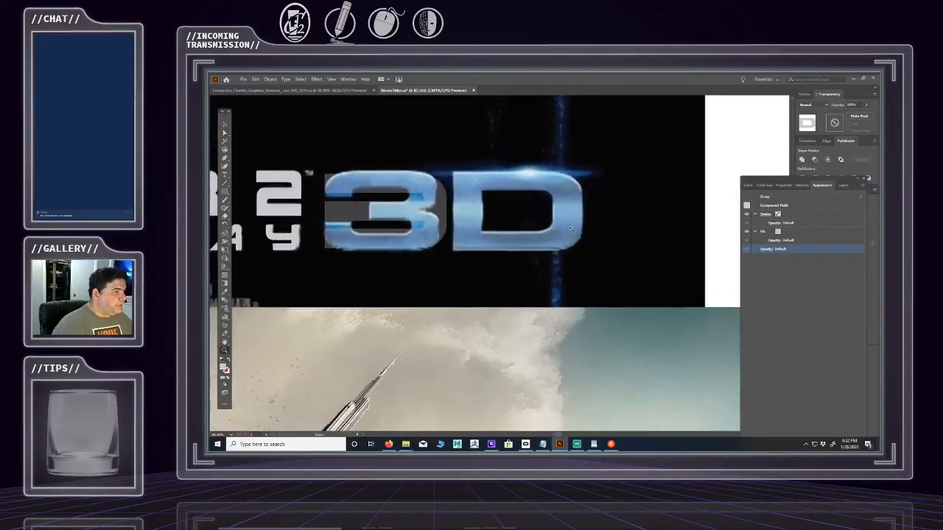
pyautogui.scroll(1, 570, 229)
pyautogui.scroll(2, 520, 214)
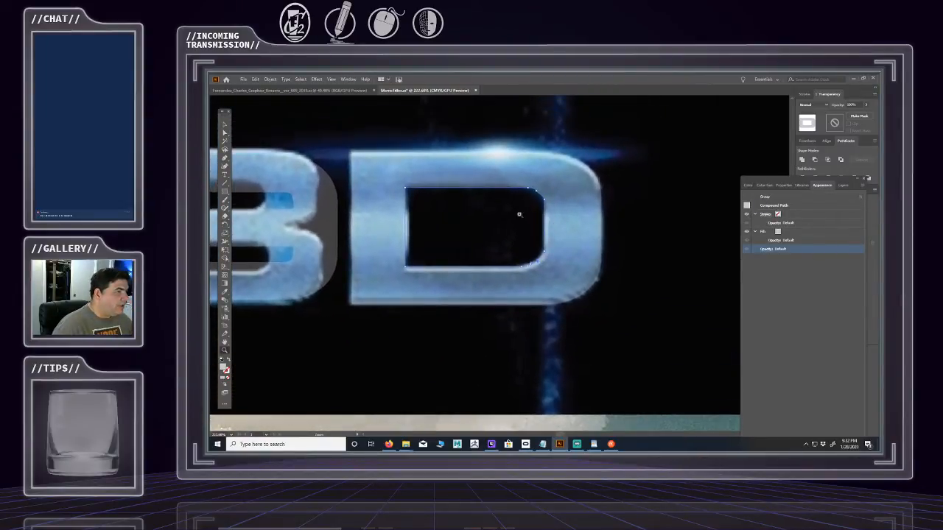
pyautogui.scroll(1, 534, 214)
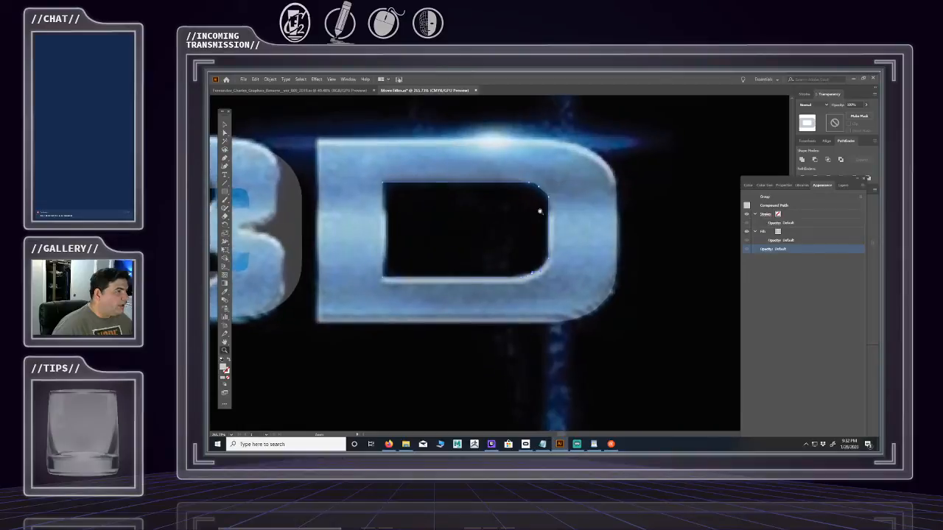
pyautogui.click(226, 134)
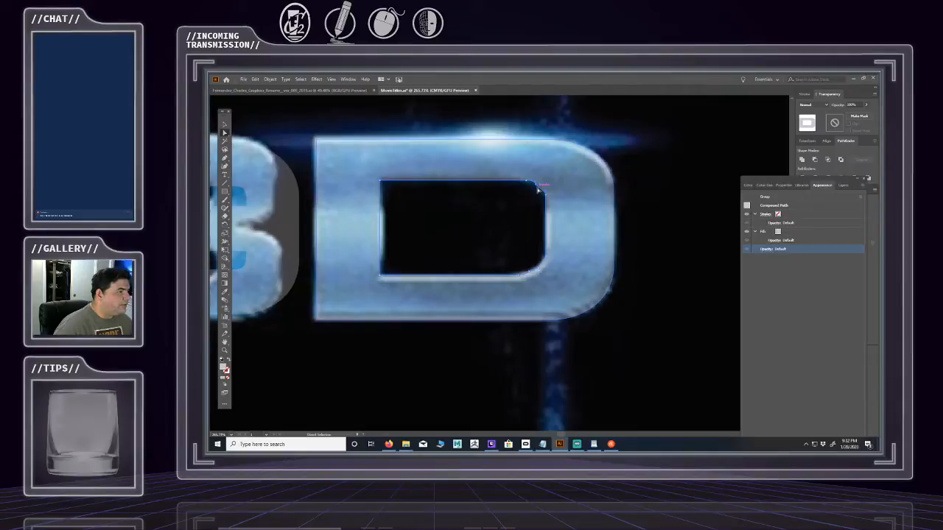
pyautogui.moveTo(539, 190); pyautogui.dragTo(539, 190)
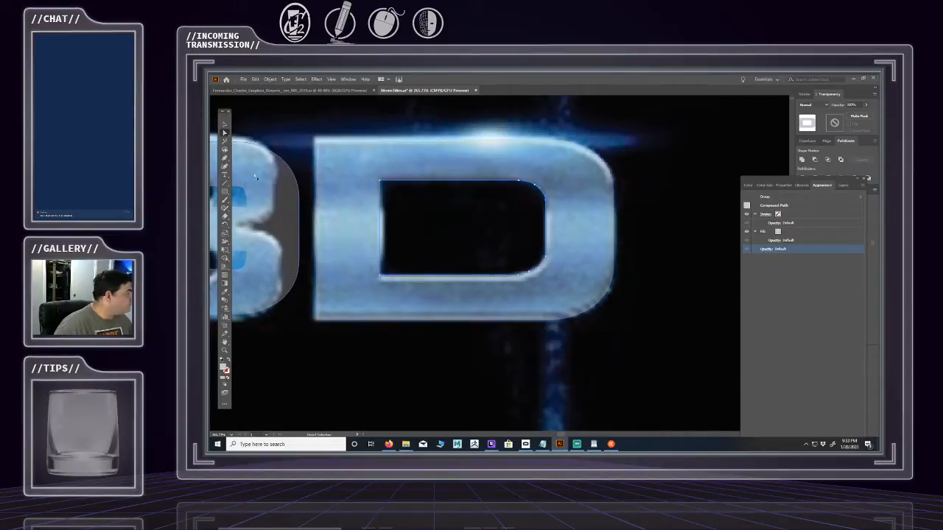
# - Reshape the lower-right corner of the D's inner opening by adjusting its anchor points and curve to match the poster
pyautogui.moveTo(225, 159); pyautogui.dragTo(248, 176)
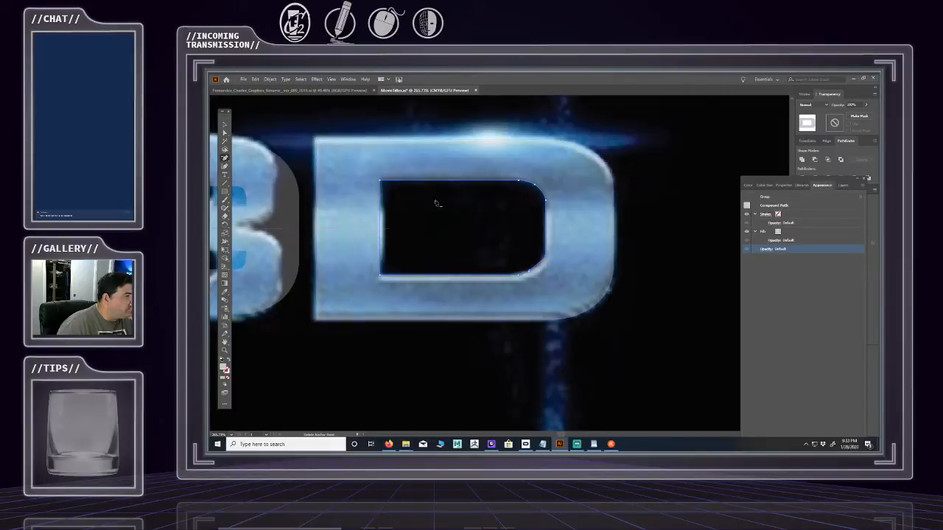
pyautogui.click(225, 134)
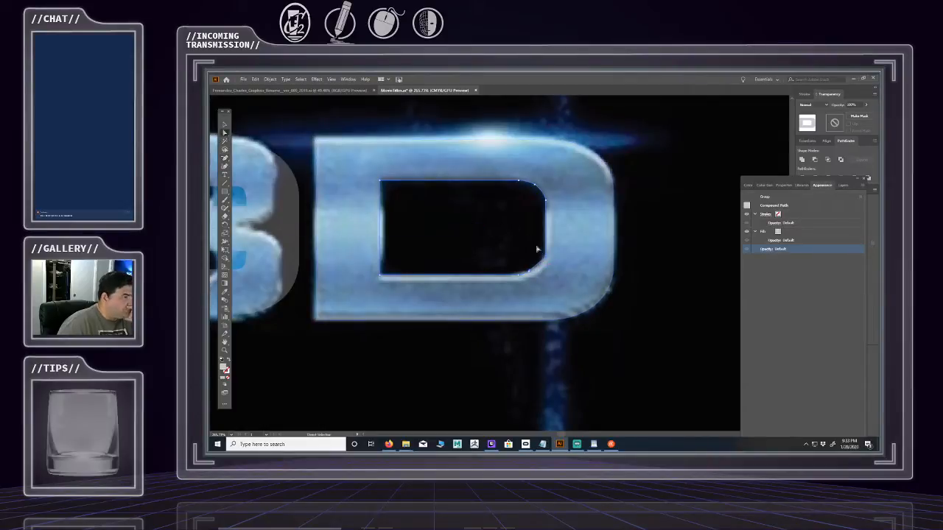
pyautogui.moveTo(545, 260); pyautogui.dragTo(546, 261)
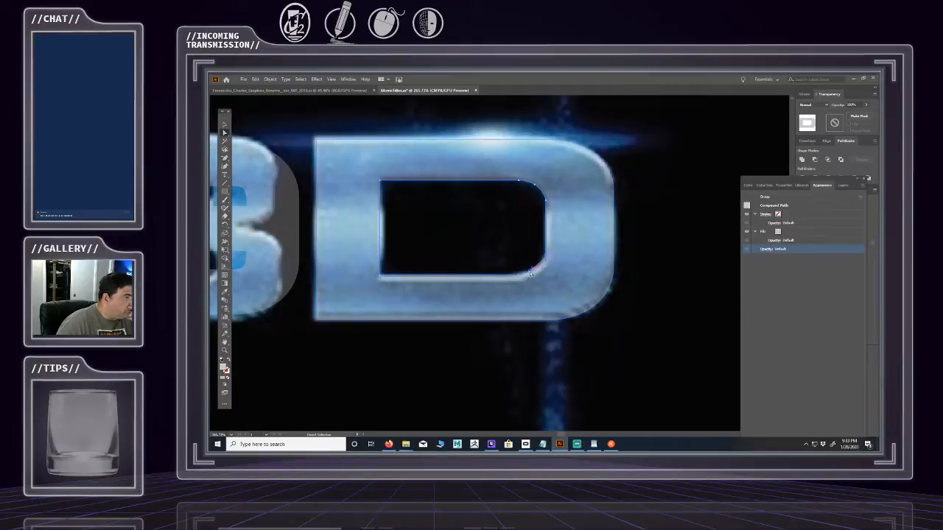
pyautogui.moveTo(531, 274); pyautogui.dragTo(529, 266)
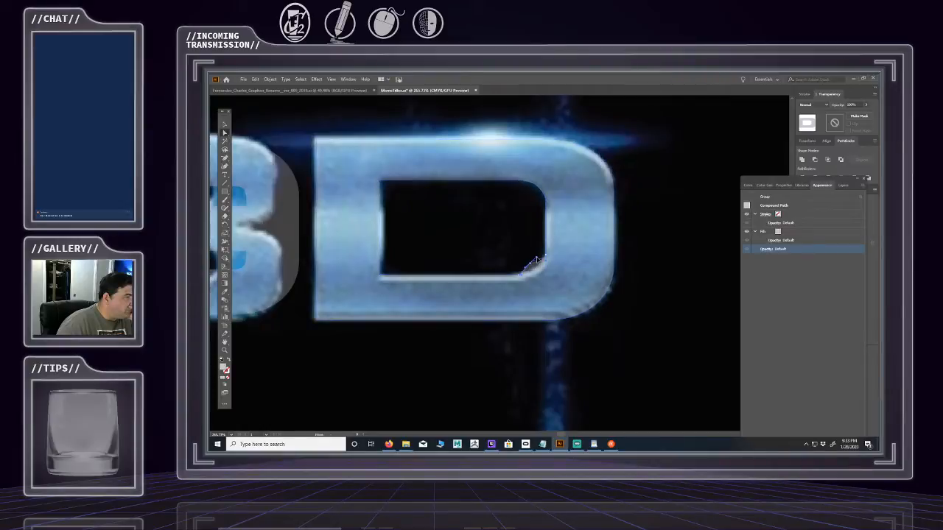
pyautogui.click(533, 264)
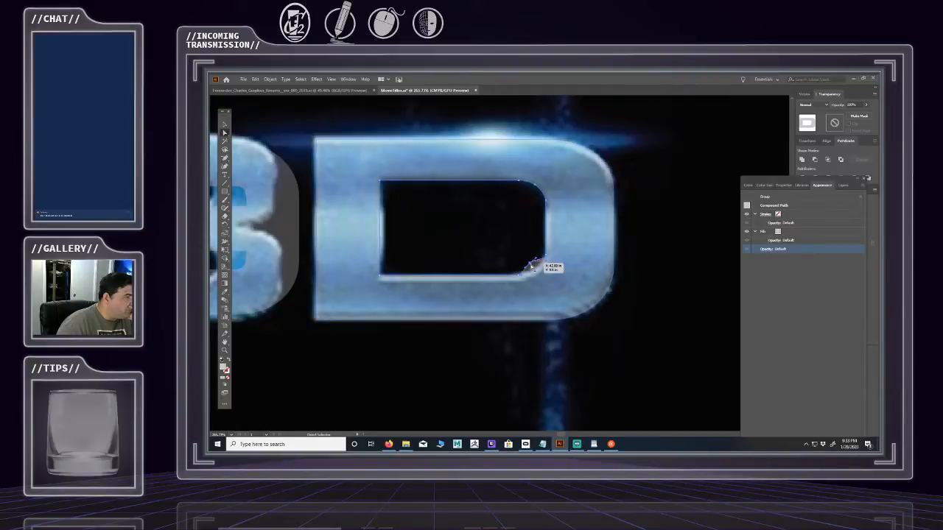
pyautogui.moveTo(531, 266); pyautogui.dragTo(535, 269)
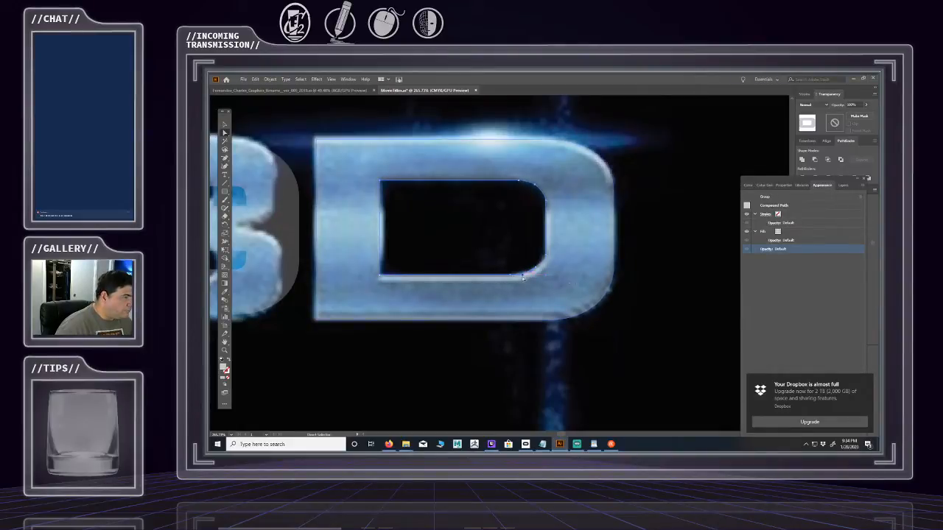
pyautogui.click(514, 277)
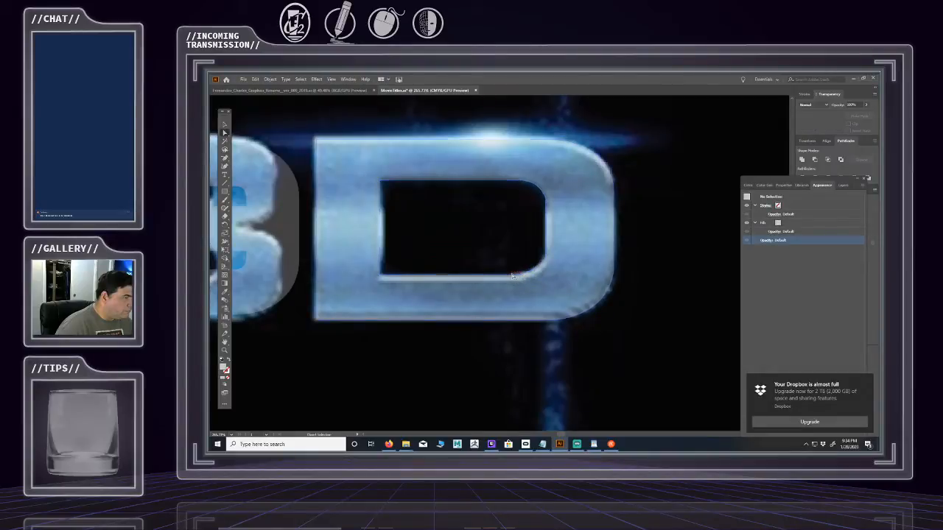
pyautogui.click(515, 277)
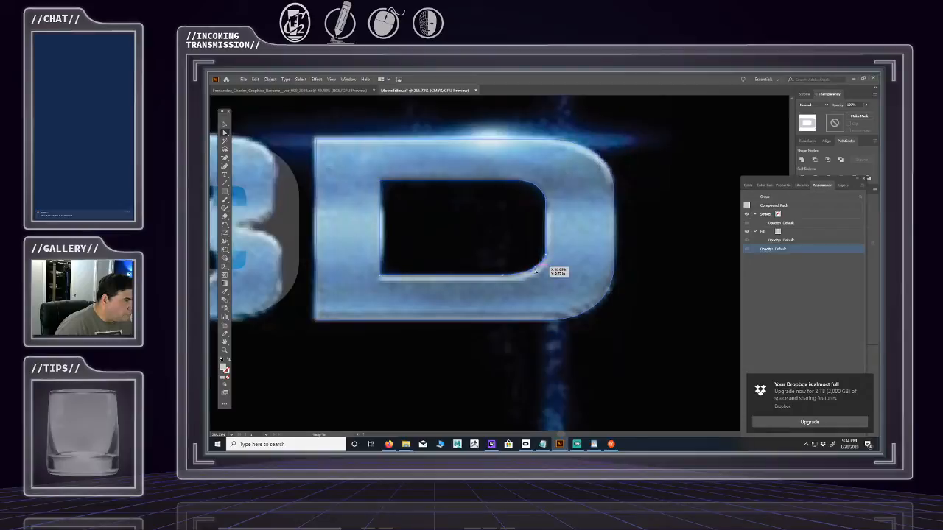
pyautogui.moveTo(536, 270); pyautogui.dragTo(526, 279)
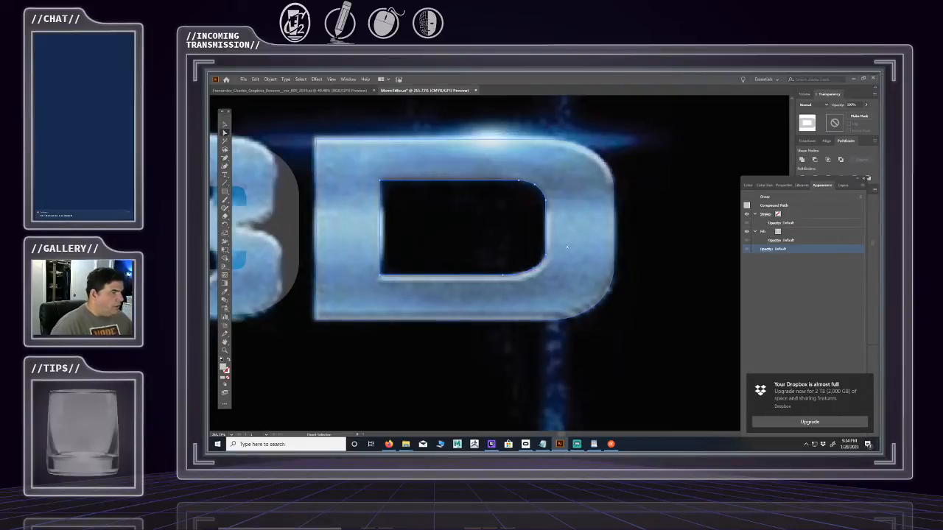
# - Move the left edge of the D's inner opening slightly inward and adjust its curve with the Anchor Point tool
pyautogui.scroll(-1, 464, 209)
pyautogui.scroll(-3, 465, 215)
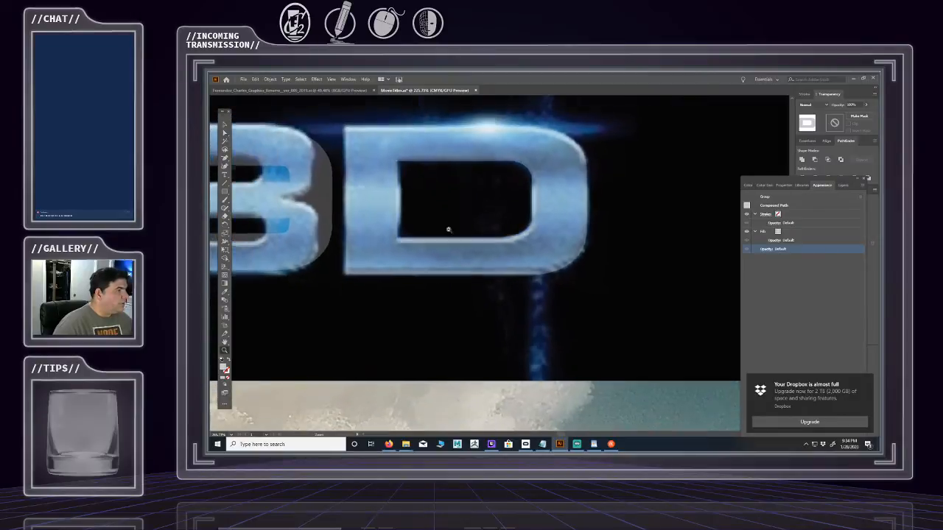
pyautogui.moveTo(434, 225); pyautogui.dragTo(528, 249)
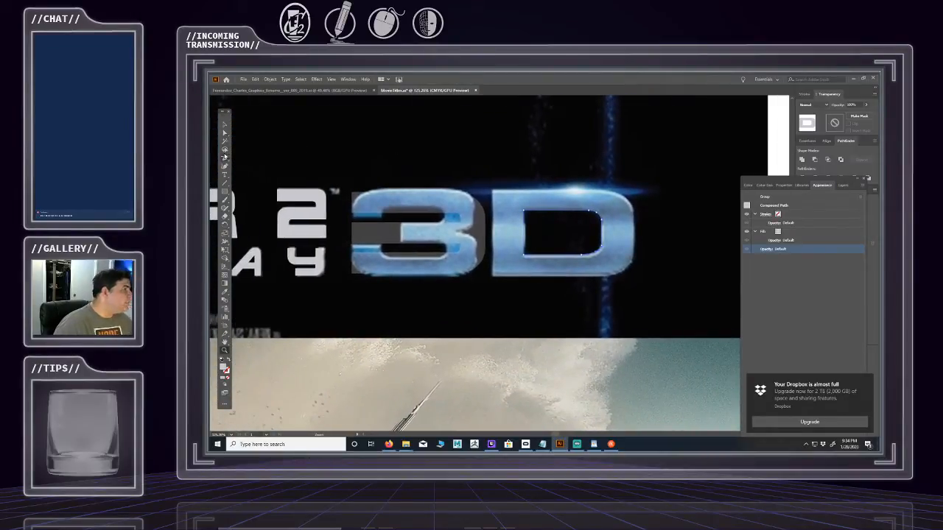
pyautogui.moveTo(224, 161); pyautogui.dragTo(250, 163)
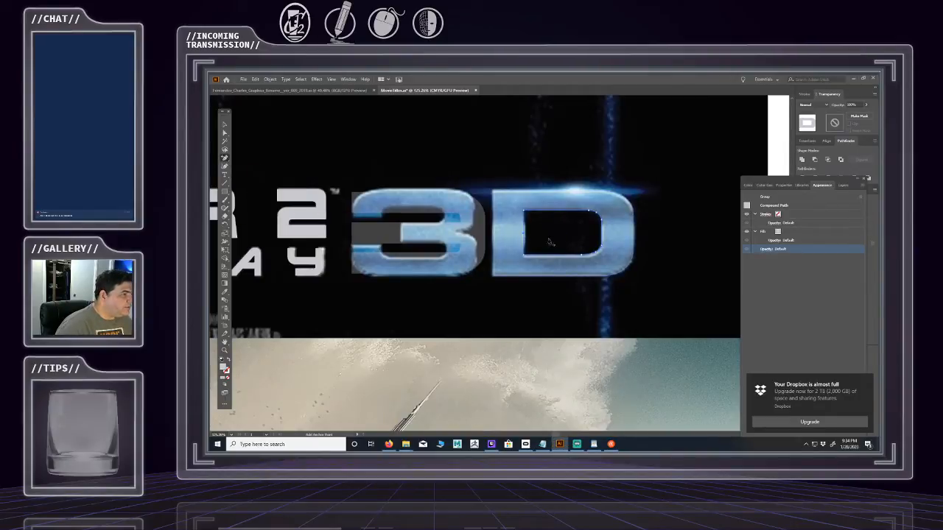
pyautogui.click(224, 130)
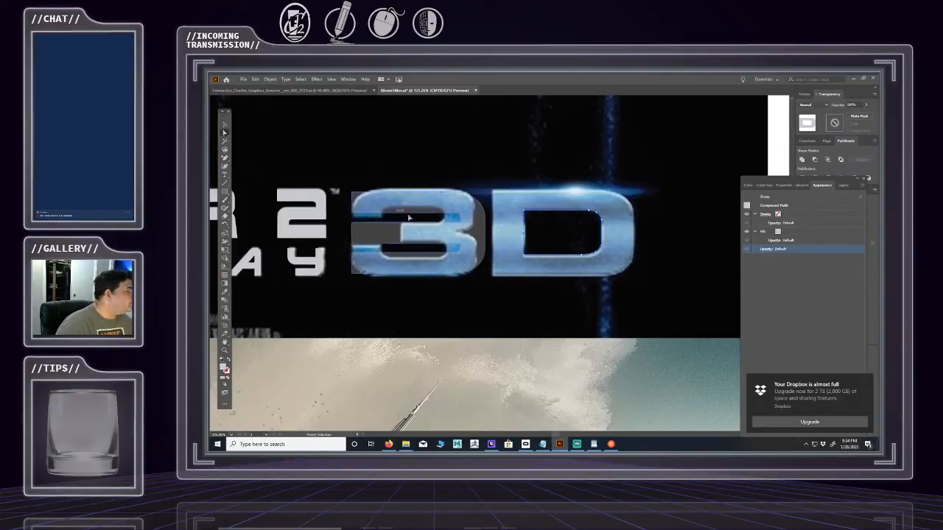
pyautogui.moveTo(526, 237); pyautogui.dragTo(526, 236)
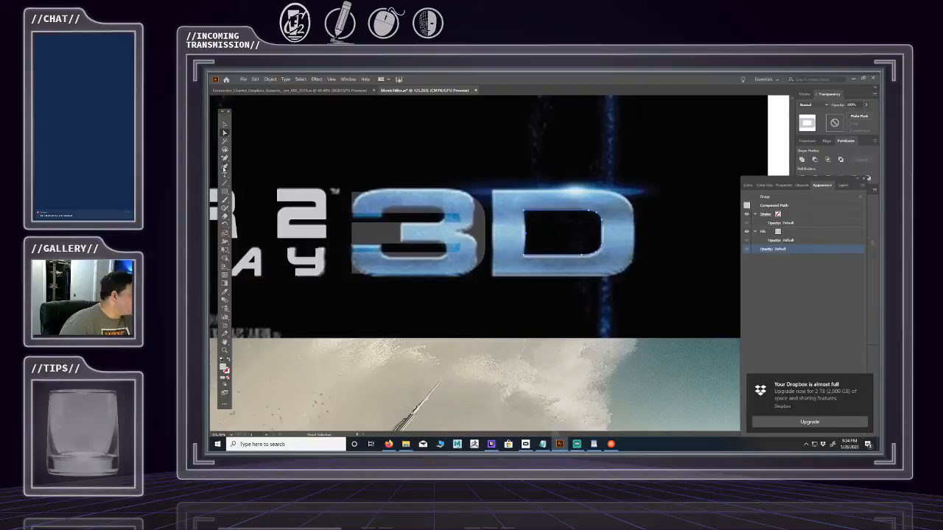
pyautogui.moveTo(225, 158); pyautogui.dragTo(237, 167)
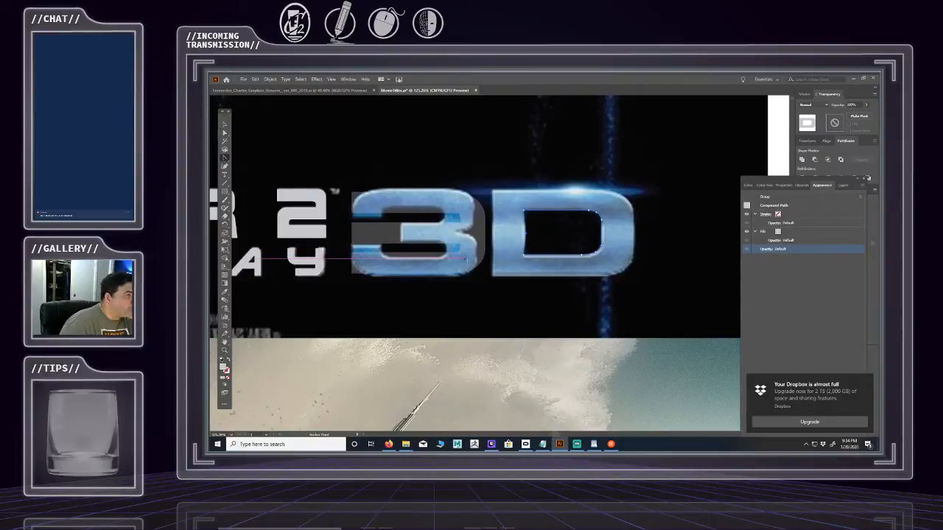
pyautogui.moveTo(526, 235); pyautogui.dragTo(526, 247)
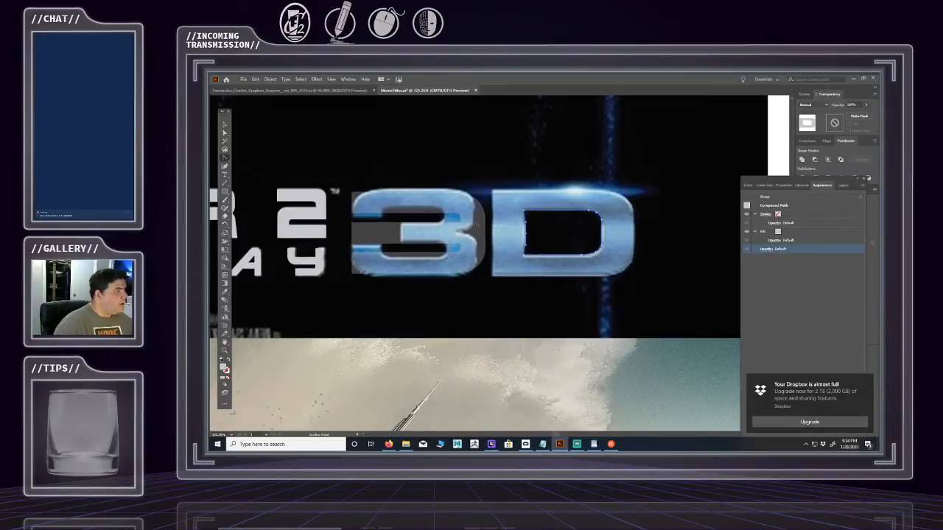
# - Raise the upper anchor points of the 3's outline to line up with the top edge of the poster lettering
pyautogui.moveTo(415, 193); pyautogui.dragTo(457, 186)
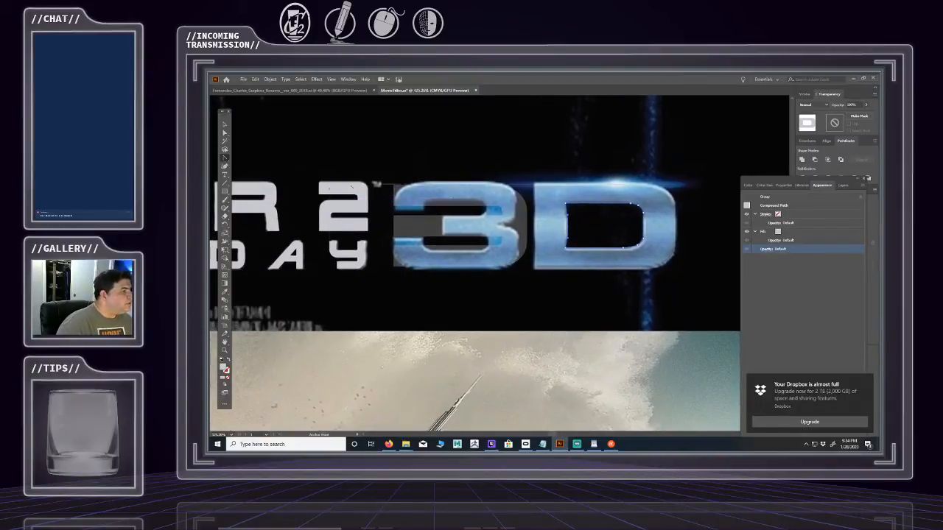
pyautogui.click(225, 134)
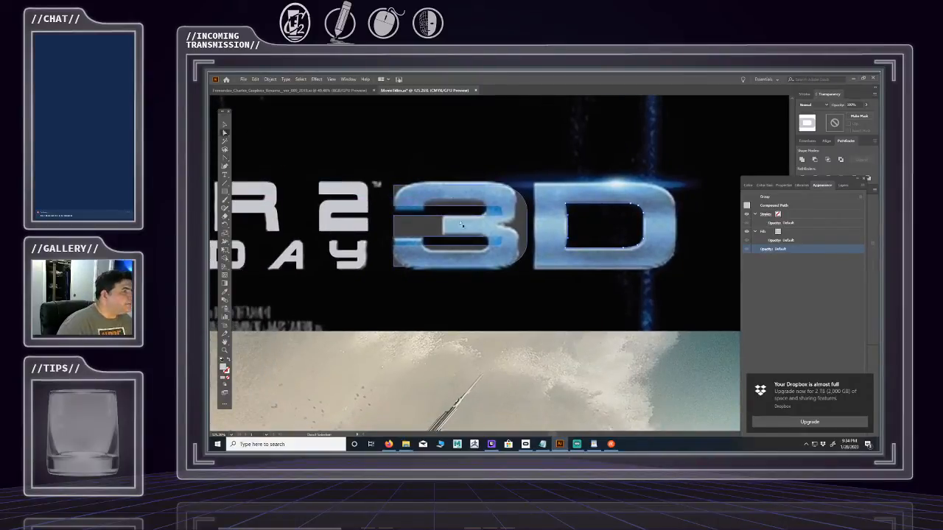
pyautogui.click(500, 188)
pyautogui.click(442, 182)
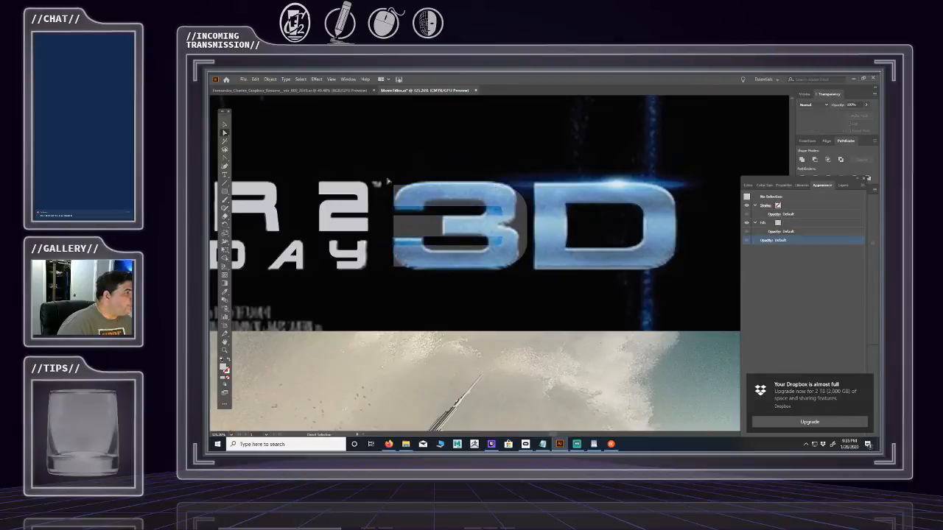
pyautogui.moveTo(393, 185); pyautogui.dragTo(407, 188)
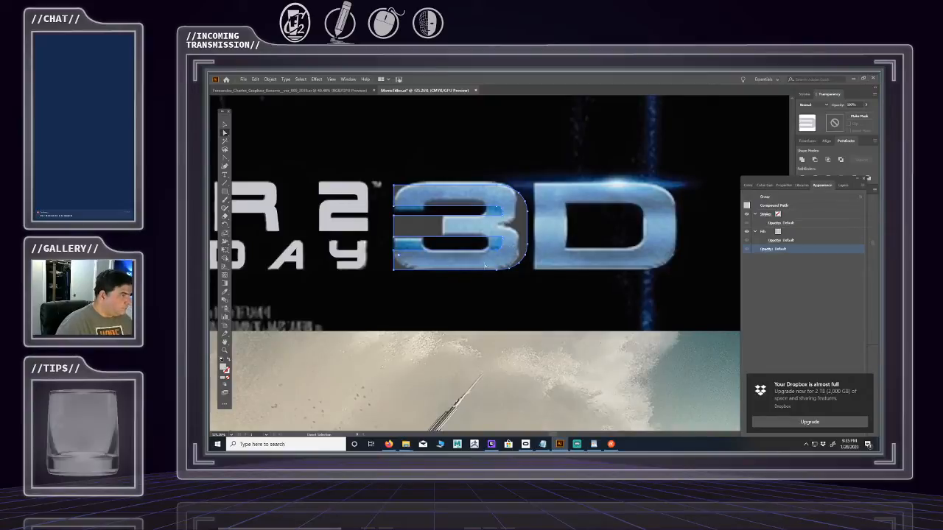
pyautogui.moveTo(503, 253); pyautogui.dragTo(498, 254)
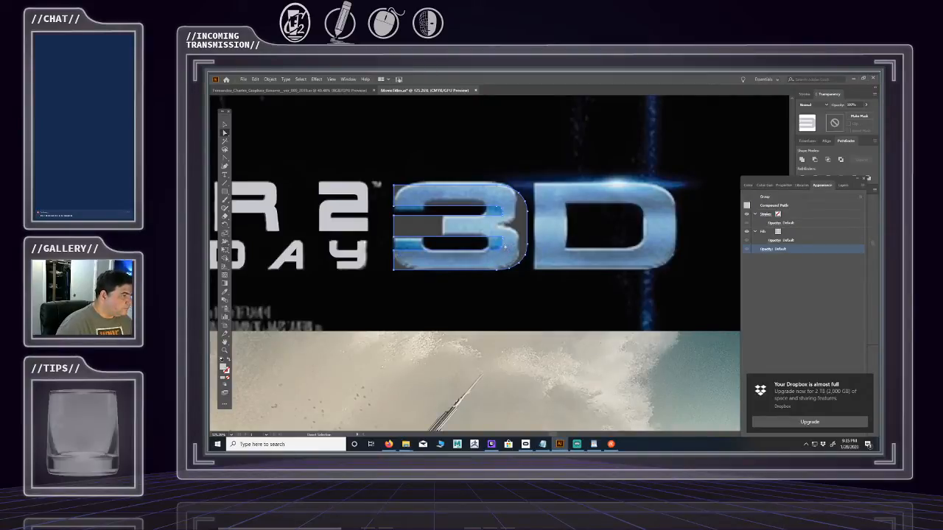
pyautogui.moveTo(477, 200); pyautogui.dragTo(494, 227)
pyautogui.hotkey('ctrl', 'z')
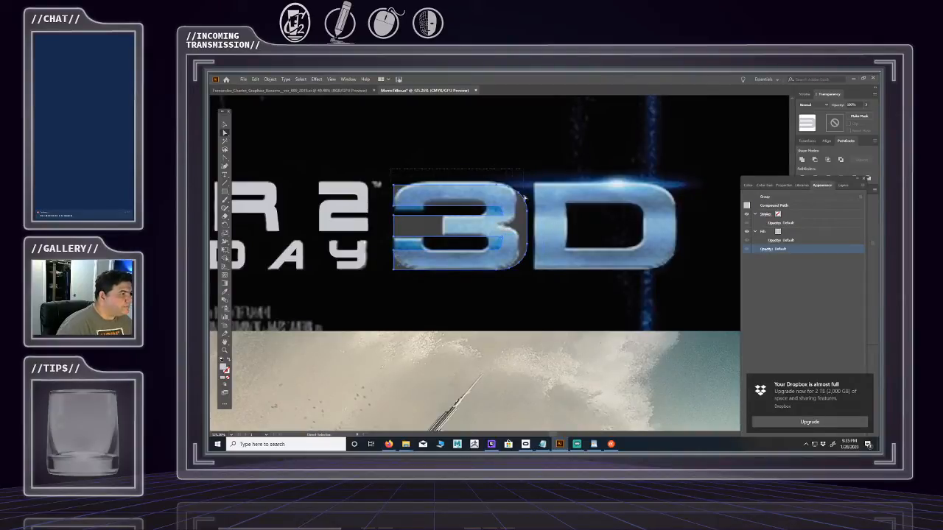
pyautogui.moveTo(525, 197); pyautogui.dragTo(526, 204)
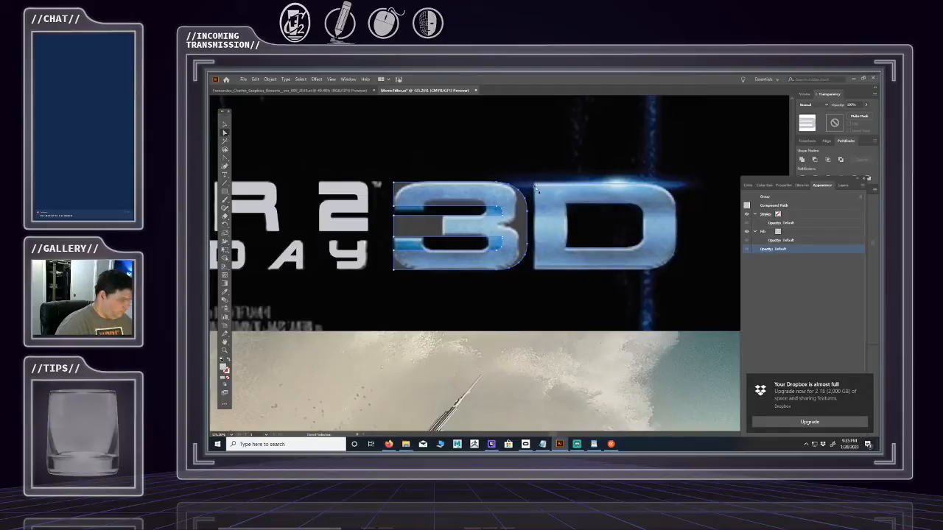
# - Shift the right-side anchor points of the 3 inward to match the outer edge of the poster lettering
pyautogui.hotkey('shift', 'Left')
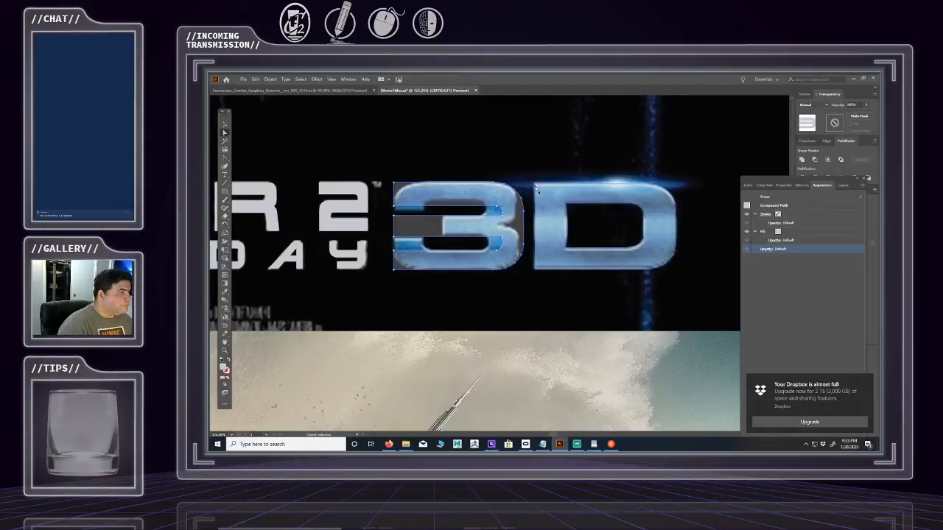
pyautogui.press('Left')
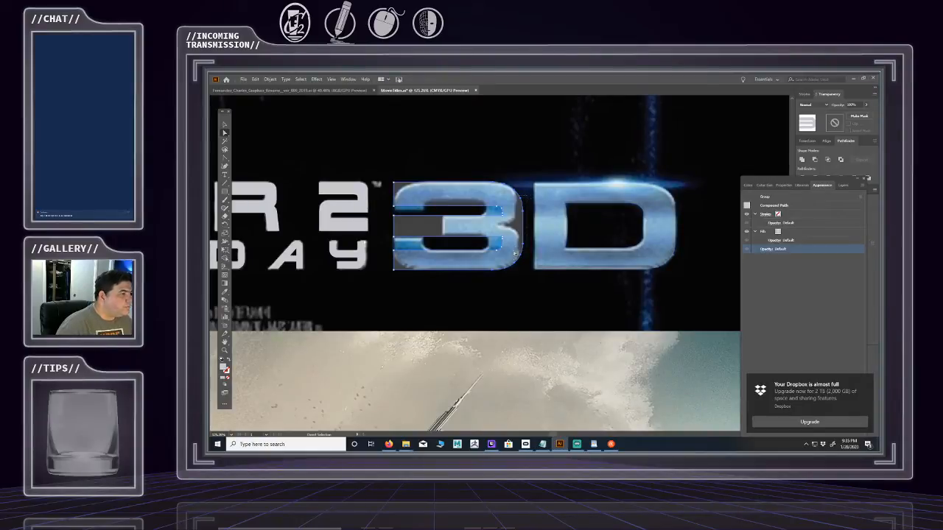
pyautogui.hotkey('shift', 'Left')
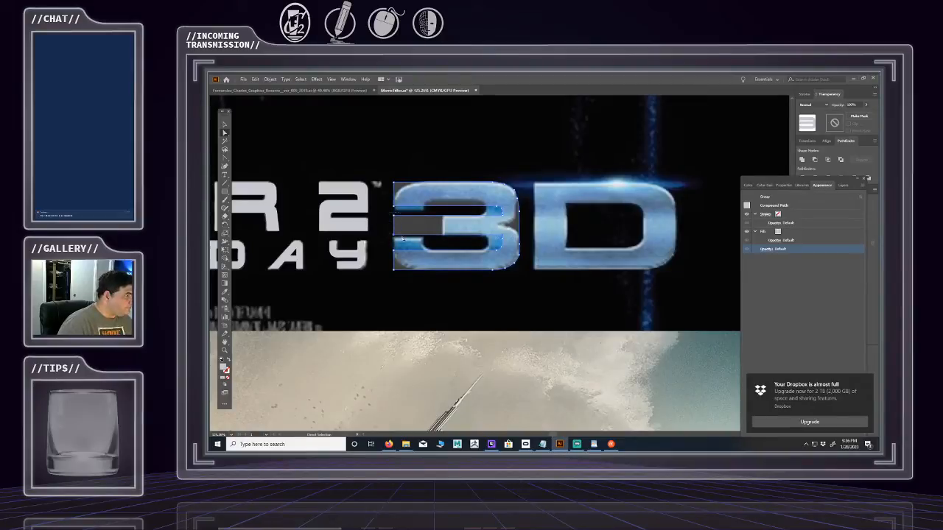
# - Shorten the 3's middle bar by shifting its left end points right to meet the poster's bar
pyautogui.hotkey('shift', 'Right')
pyautogui.hotkey('shift', 'Right')
pyautogui.hotkey('shift', 'Right')
pyautogui.hotkey('shift', 'Right')
pyautogui.hotkey('shift', 'Right')
pyautogui.hotkey('shift', 'Right')
pyautogui.hotkey('shift', 'Right')
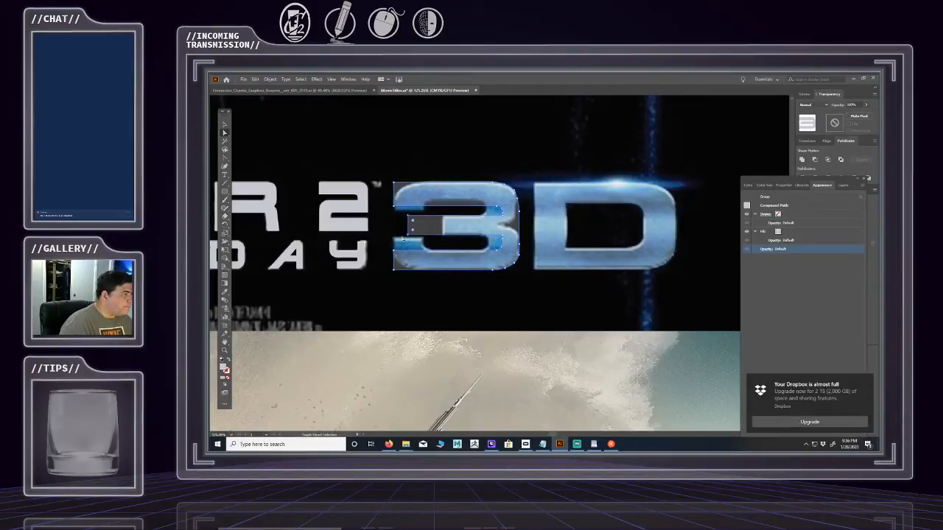
pyautogui.hotkey('shift', 'Right')
pyautogui.hotkey('shift', 'Right')
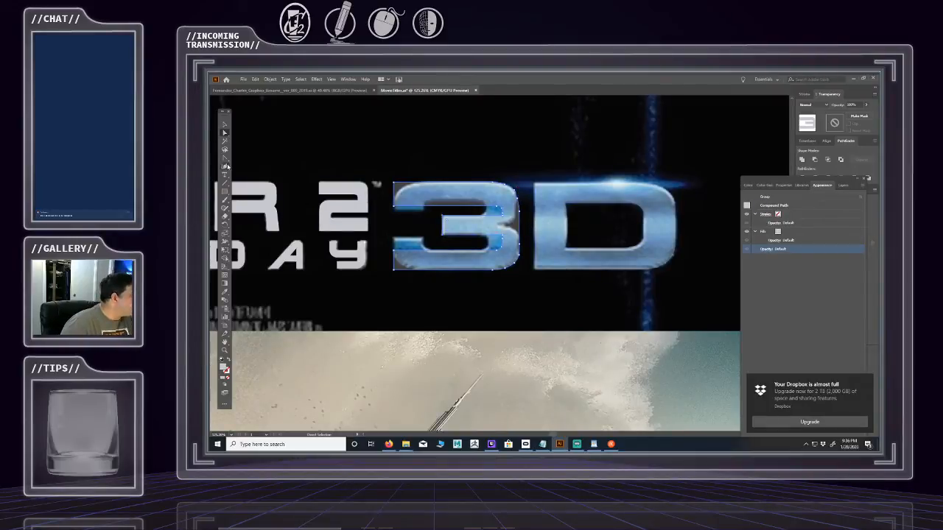
# - Simplify the 3's lower-right corner with the Delete Anchor Point tool and reshape its curve to follow the poster
pyautogui.click(229, 161)
pyautogui.click(267, 174)
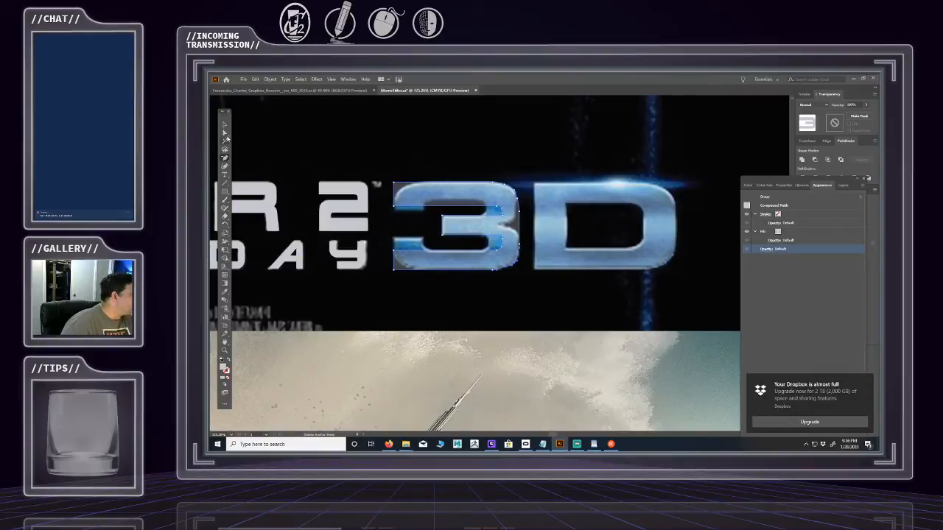
pyautogui.click(225, 133)
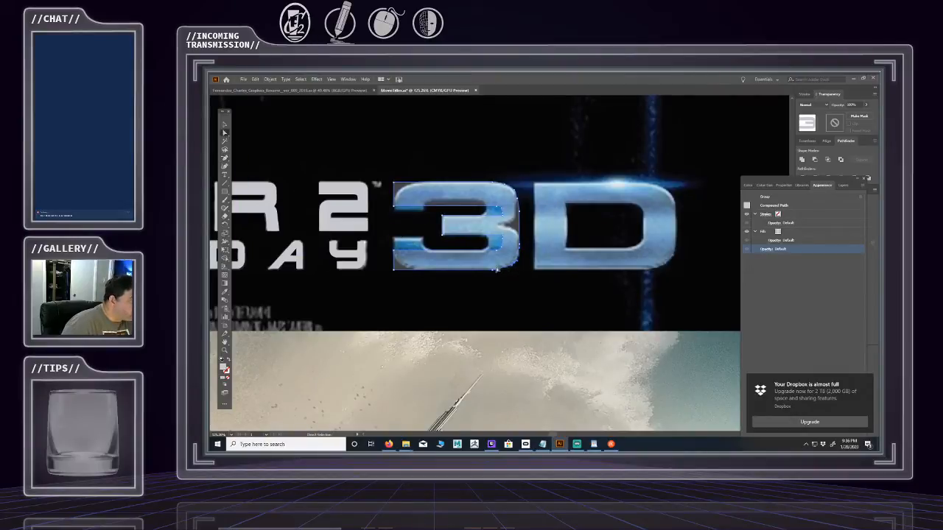
pyautogui.click(499, 270)
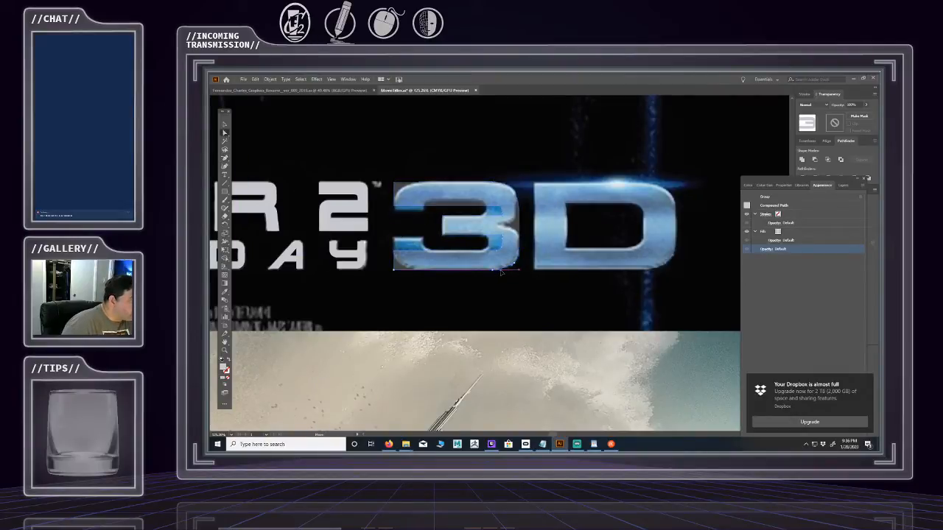
pyautogui.moveTo(500, 271); pyautogui.dragTo(519, 260)
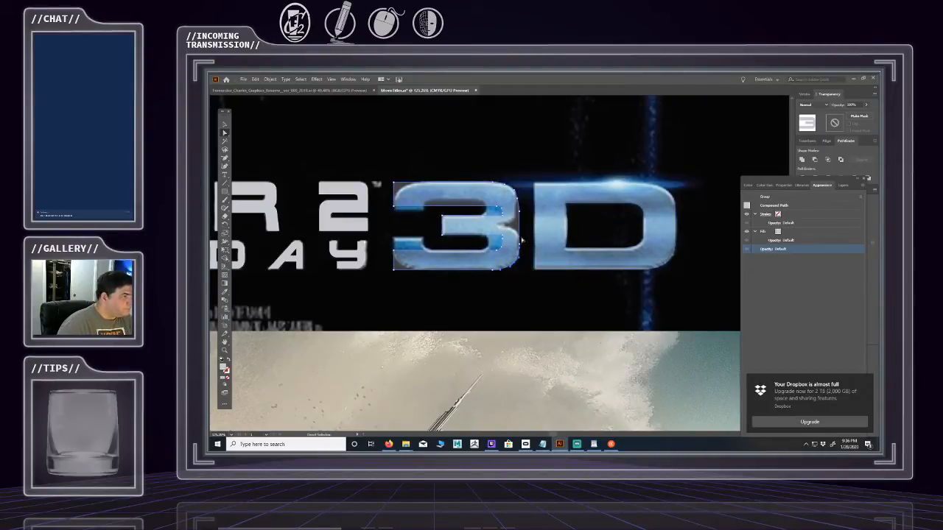
# - Simplify the 3's upper-right corner with the Delete Anchor Point tool and adjust its curve to the poster's rounding
pyautogui.click(224, 158)
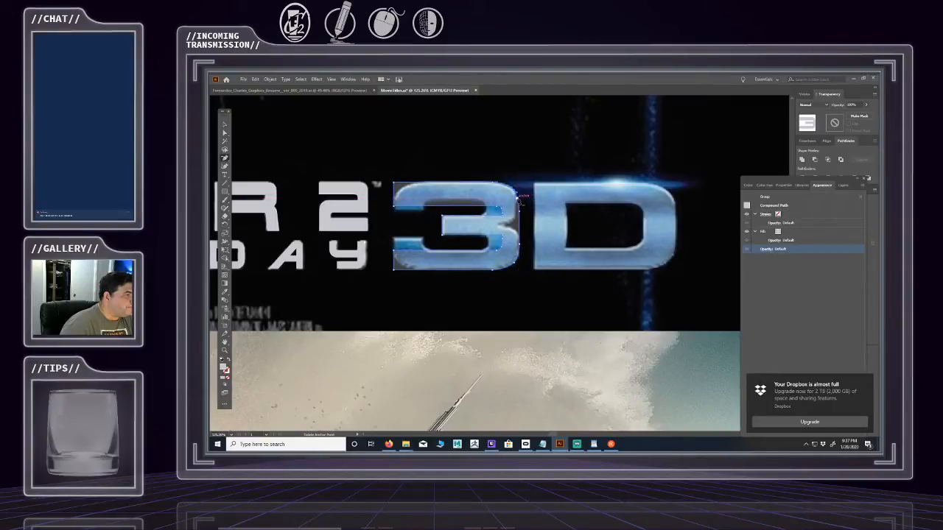
pyautogui.click(225, 132)
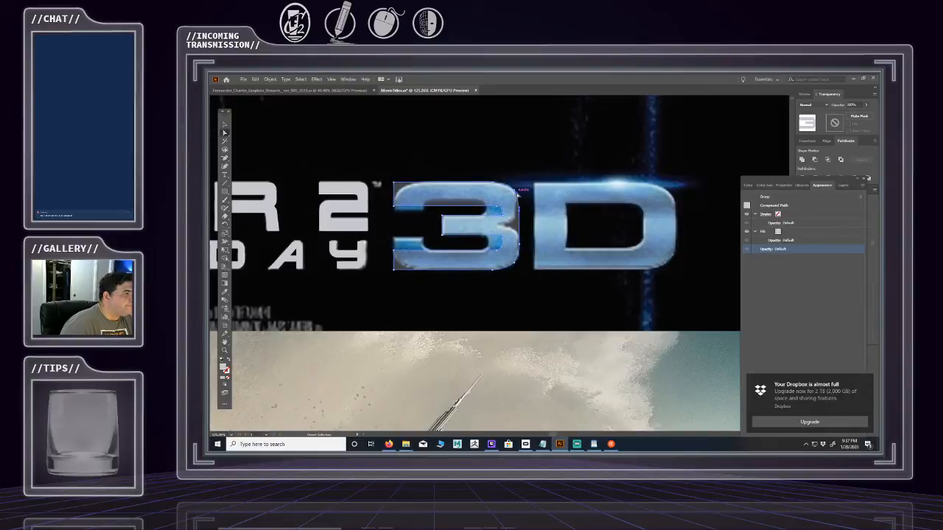
pyautogui.moveTo(517, 198)
pyautogui.mouseDown()
pyautogui.moveTo(521, 187)
pyautogui.moveTo(523, 199)
pyautogui.moveTo(506, 185)
pyautogui.mouseUp()
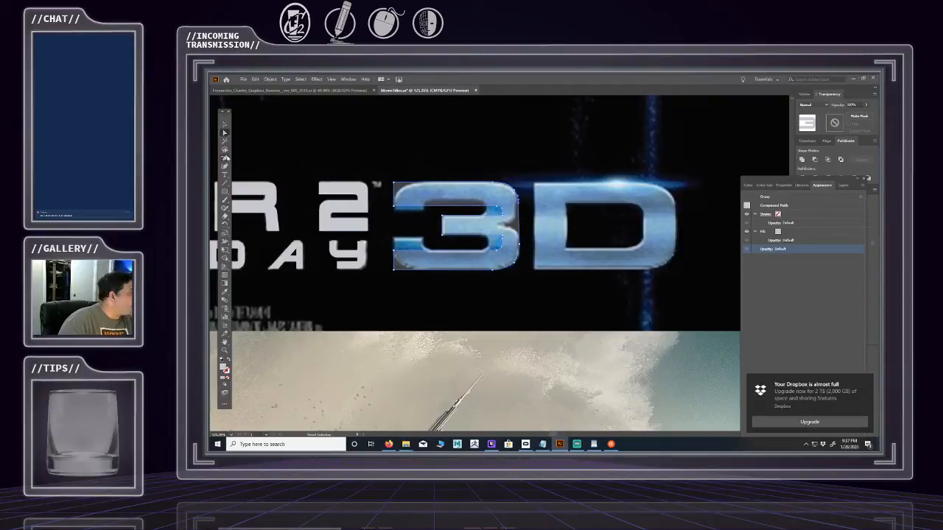
# - Add an anchor point at the middle of the 3's right edge and adjust it with the Anchor Point tool
pyautogui.moveTo(227, 157); pyautogui.dragTo(255, 166)
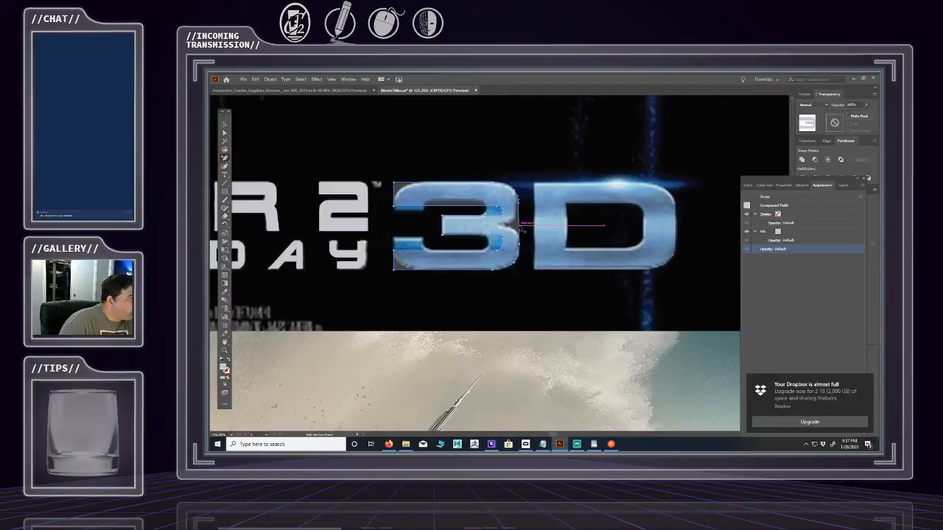
pyautogui.click(224, 134)
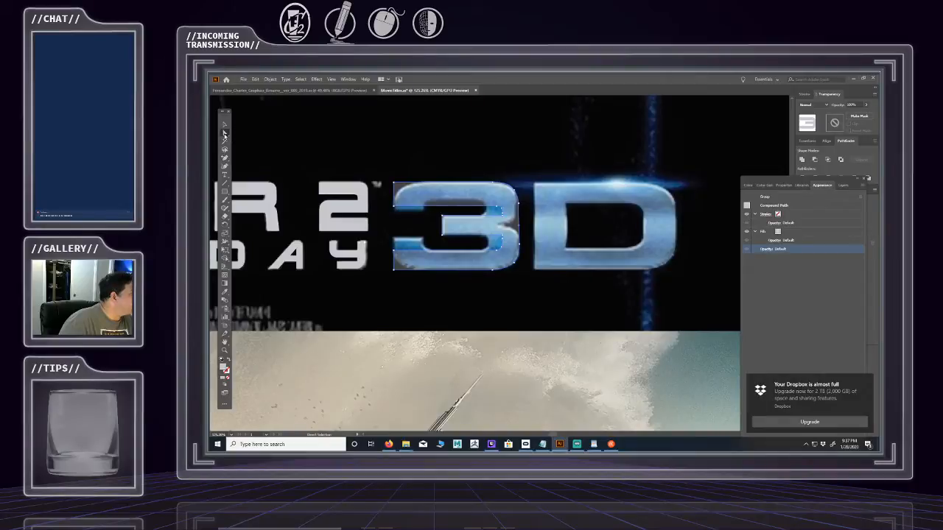
pyautogui.click(225, 158)
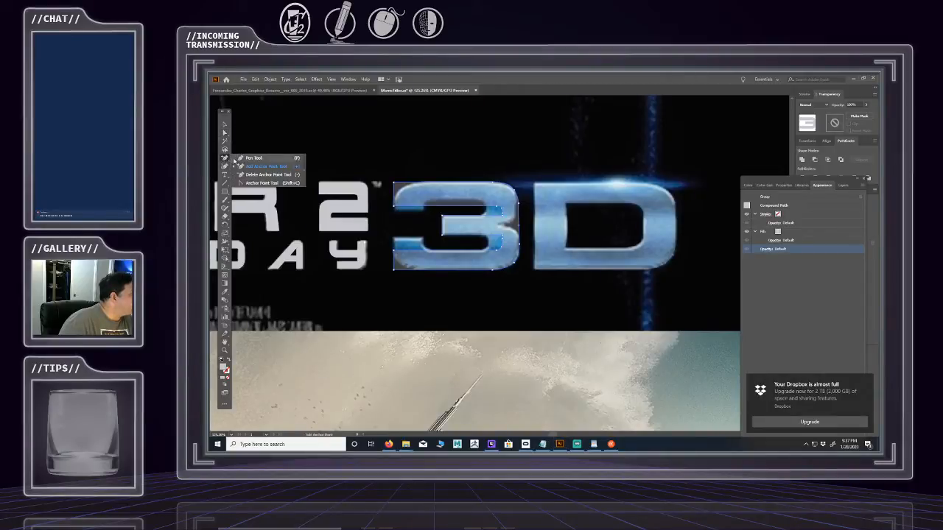
pyautogui.click(261, 183)
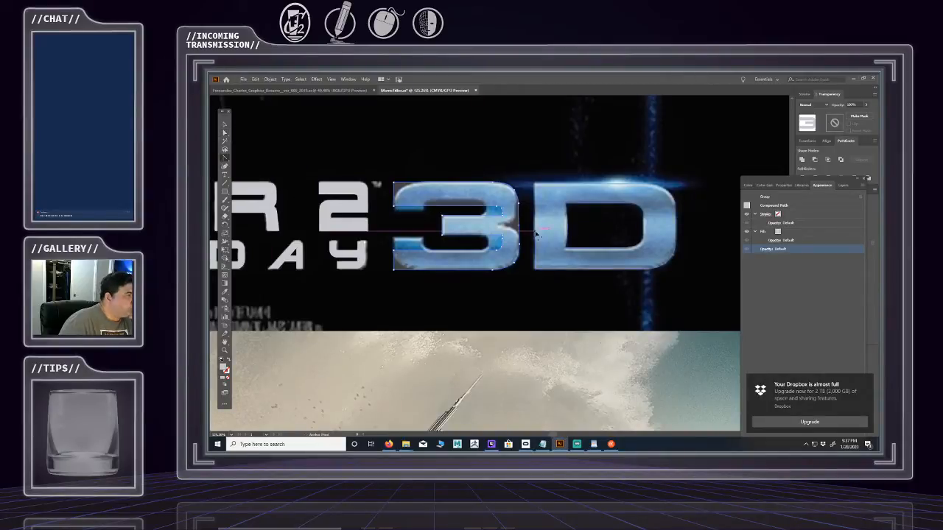
pyautogui.moveTo(519, 225)
pyautogui.mouseDown()
pyautogui.moveTo(520, 237)
pyautogui.moveTo(523, 225)
pyautogui.mouseUp()
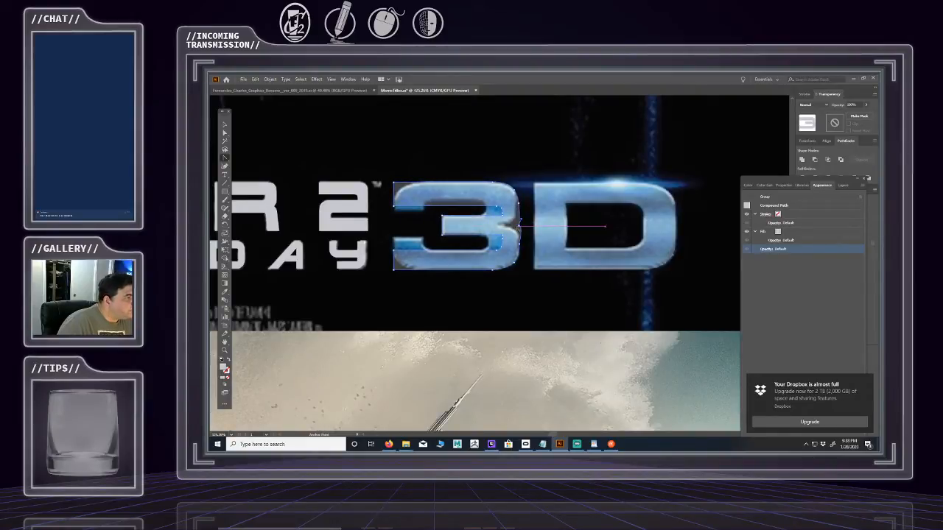
# - Rework the curve handles around the middle point of the 3's right edge with the Anchor Point tool
pyautogui.hotkey('ctrl', 'shift', 'a')
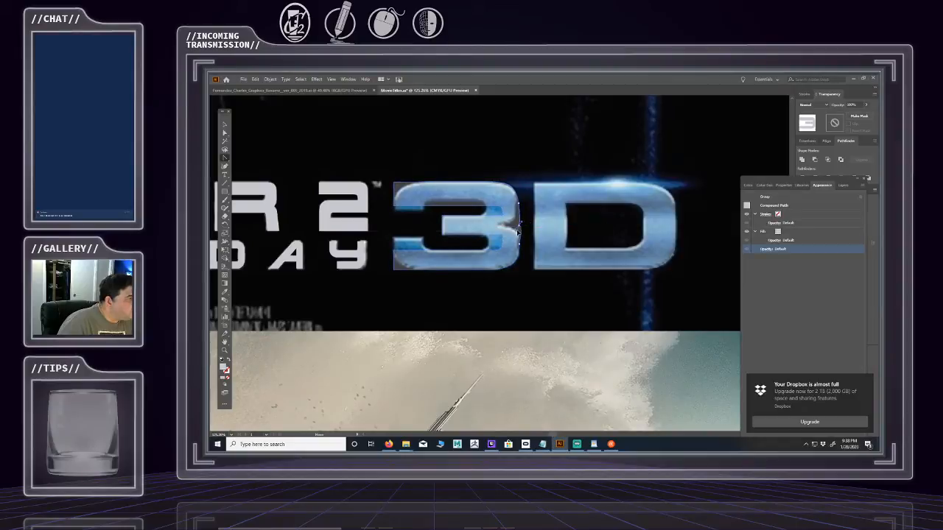
pyautogui.moveTo(518, 234); pyautogui.dragTo(520, 234)
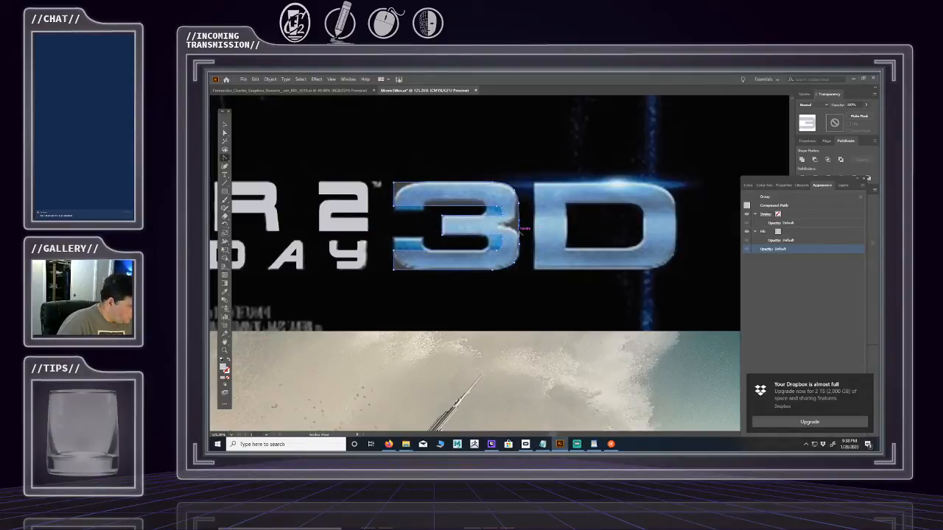
pyautogui.click(525, 235)
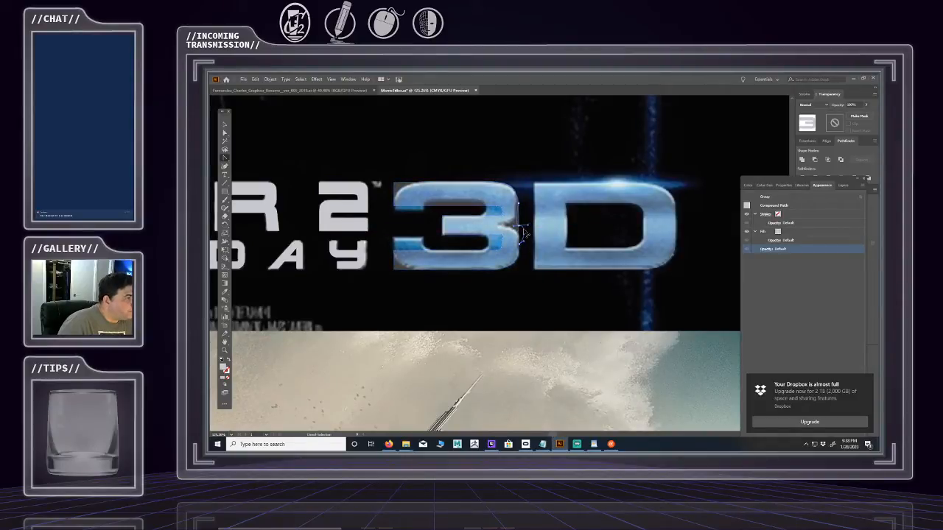
pyautogui.moveTo(525, 233); pyautogui.dragTo(526, 235)
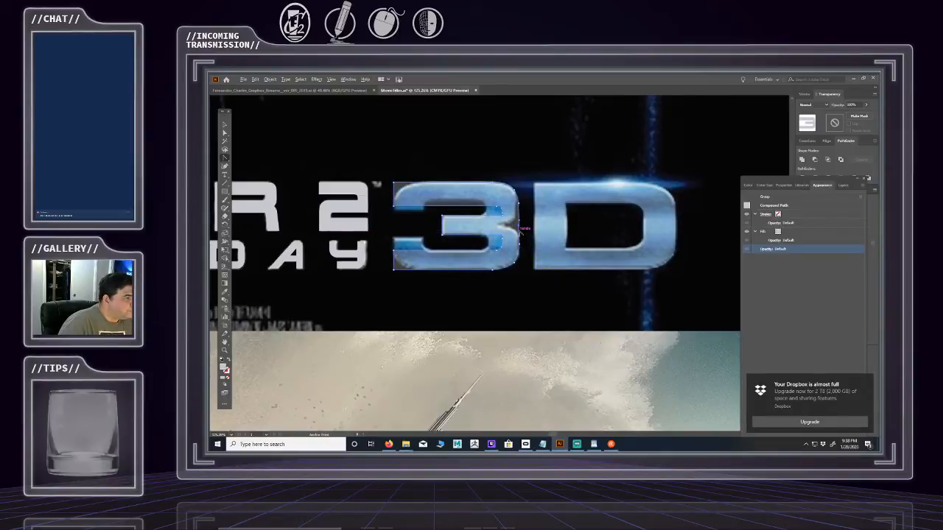
pyautogui.click(526, 231)
pyautogui.moveTo(527, 230); pyautogui.dragTo(521, 222)
pyautogui.click(520, 229)
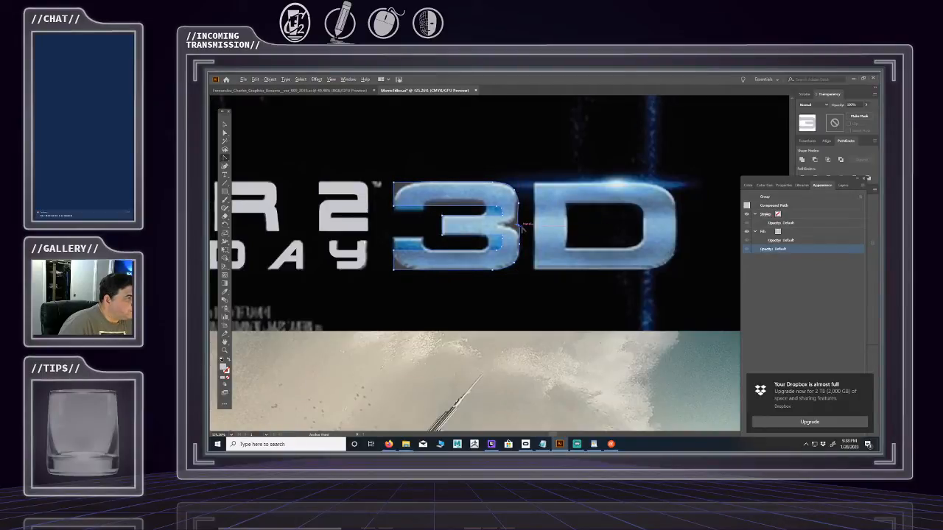
pyautogui.moveTo(520, 226); pyautogui.dragTo(529, 219)
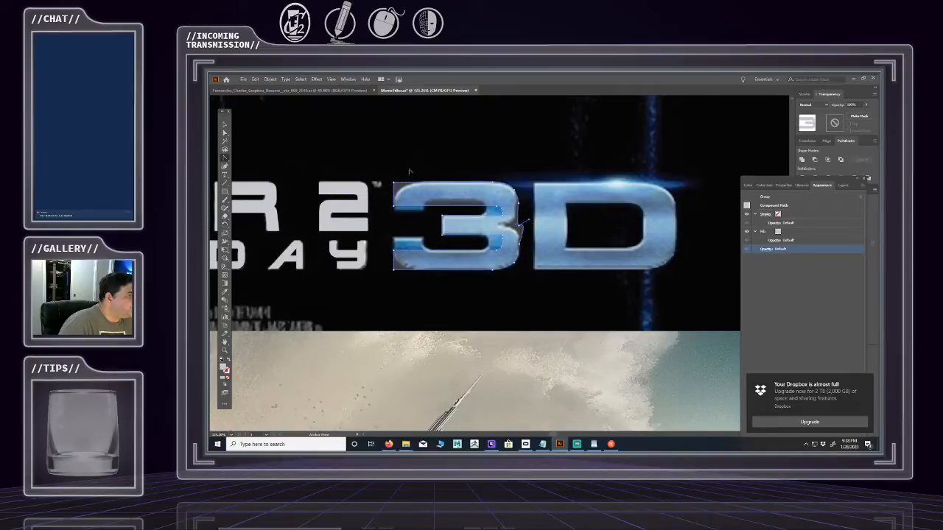
# - Move the middle anchor point of the 3's right edge inward and adjust its handles to form the poster's notch
pyautogui.click(224, 131)
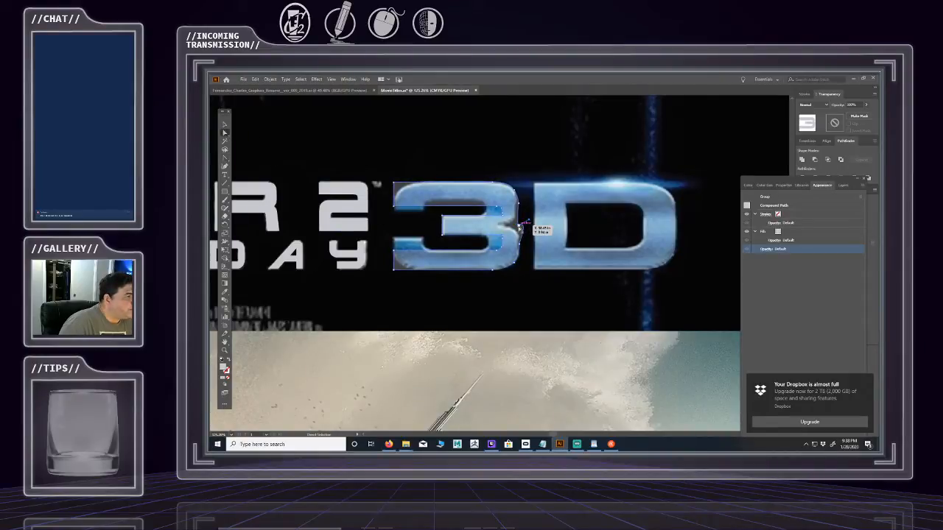
pyautogui.moveTo(522, 224); pyautogui.dragTo(522, 224)
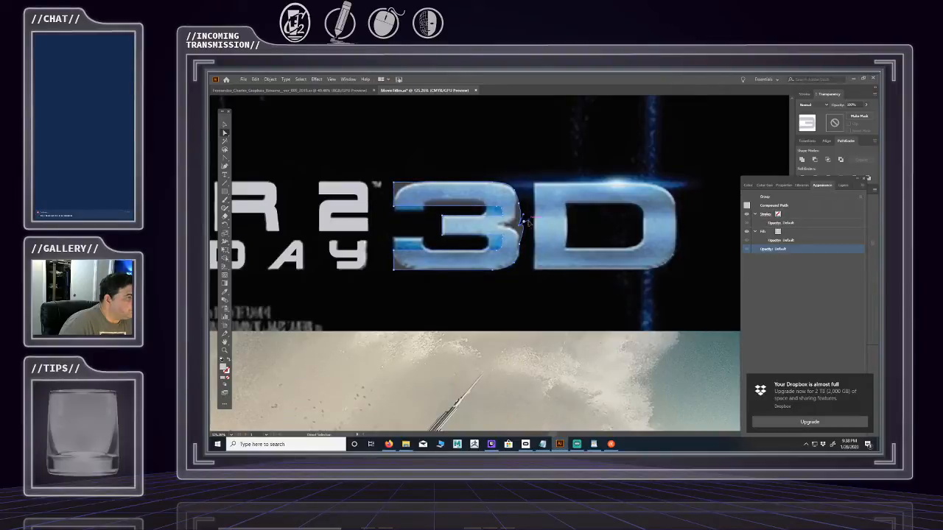
pyautogui.moveTo(529, 222)
pyautogui.mouseDown()
pyautogui.moveTo(501, 229)
pyautogui.moveTo(518, 224)
pyautogui.mouseUp()
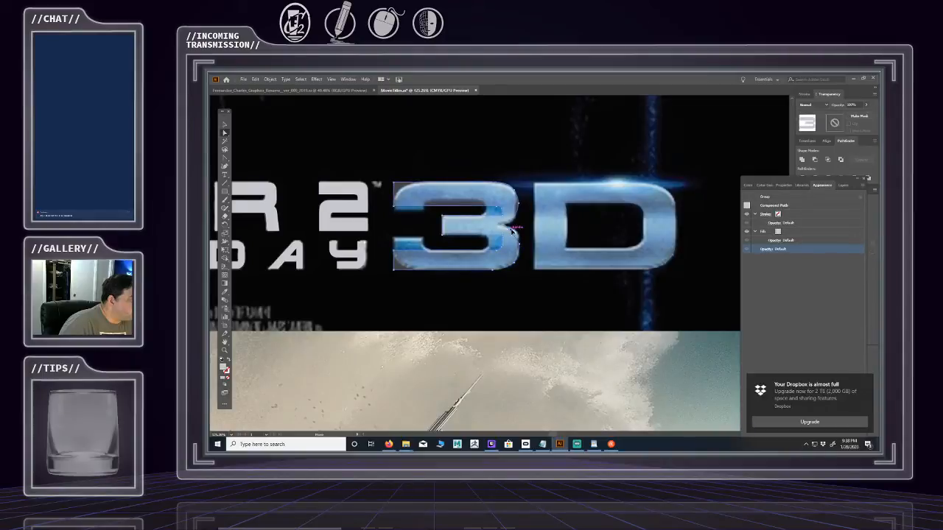
pyautogui.moveTo(511, 232)
pyautogui.mouseDown()
pyautogui.moveTo(520, 229)
pyautogui.moveTo(501, 229)
pyautogui.mouseUp()
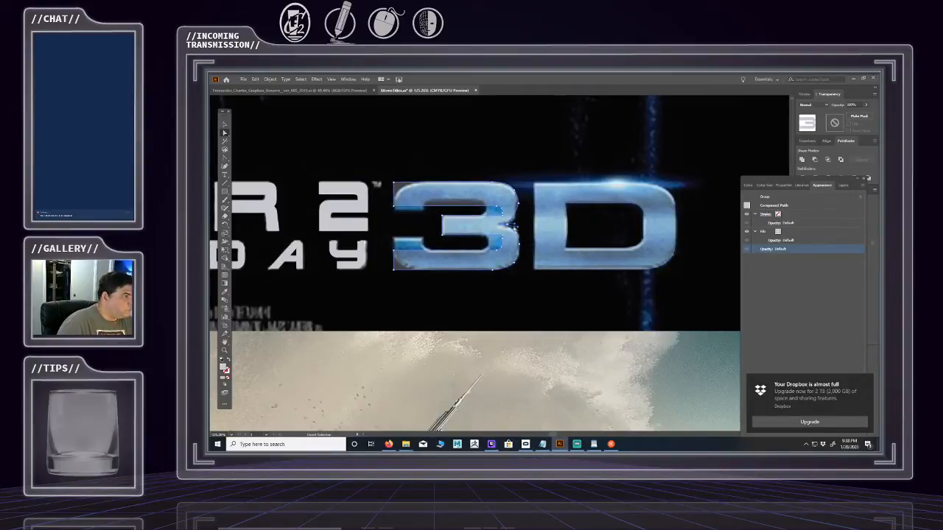
pyautogui.click(518, 226)
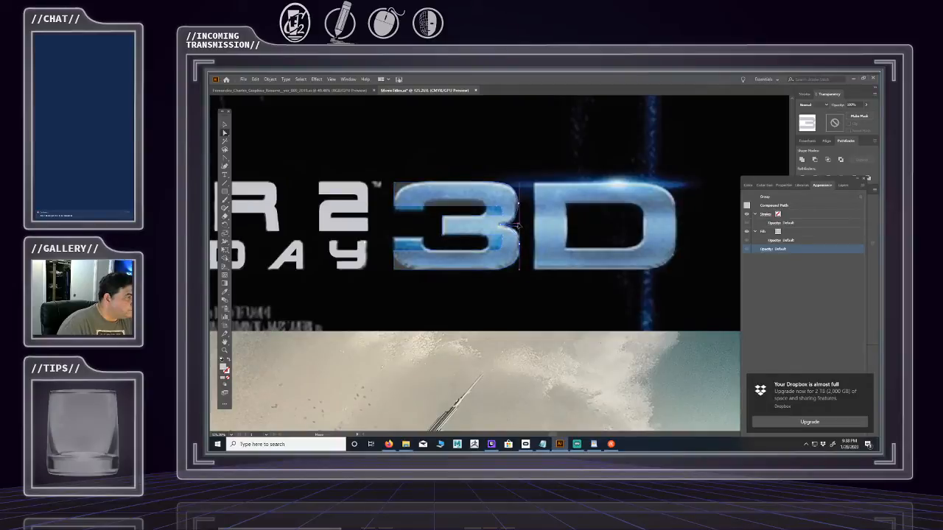
pyautogui.click(518, 226)
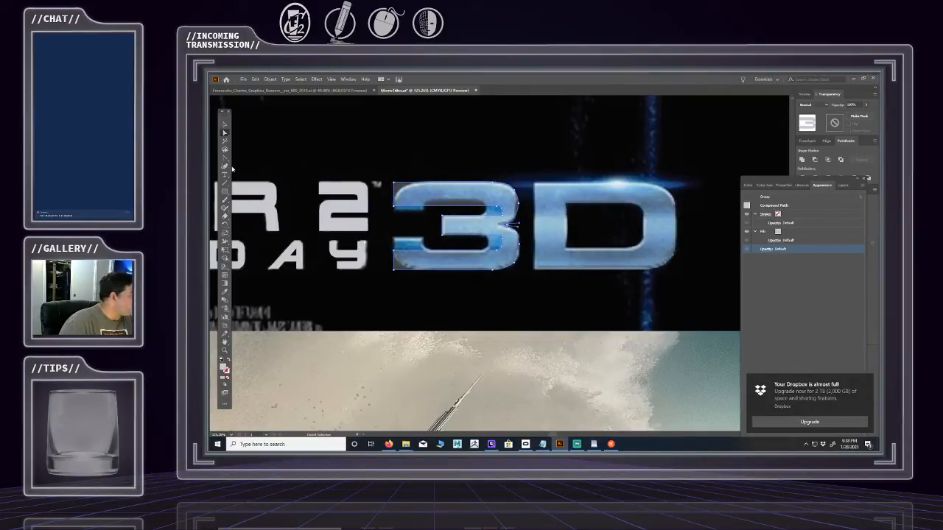
# - Add anchor points around the notch in the 3's right edge and reshape the curves above and below it
pyautogui.moveTo(224, 161); pyautogui.dragTo(251, 167)
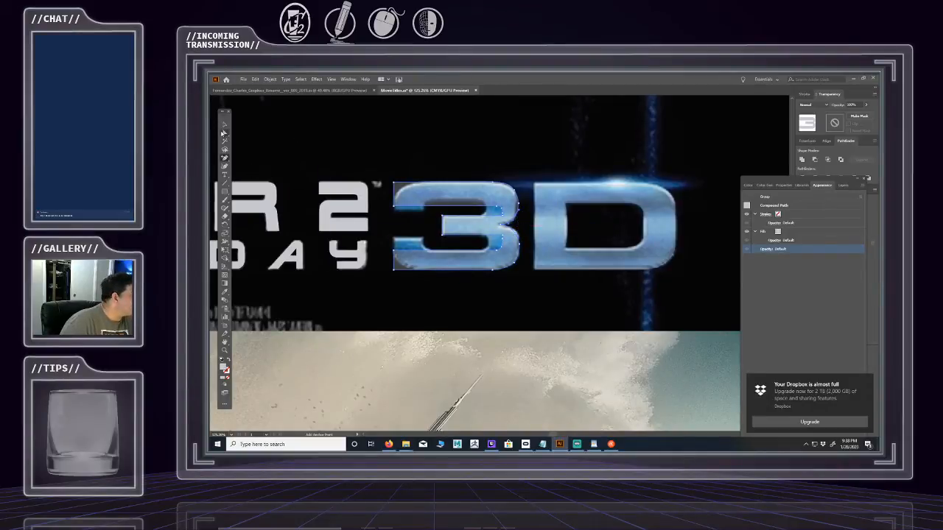
pyautogui.click(224, 133)
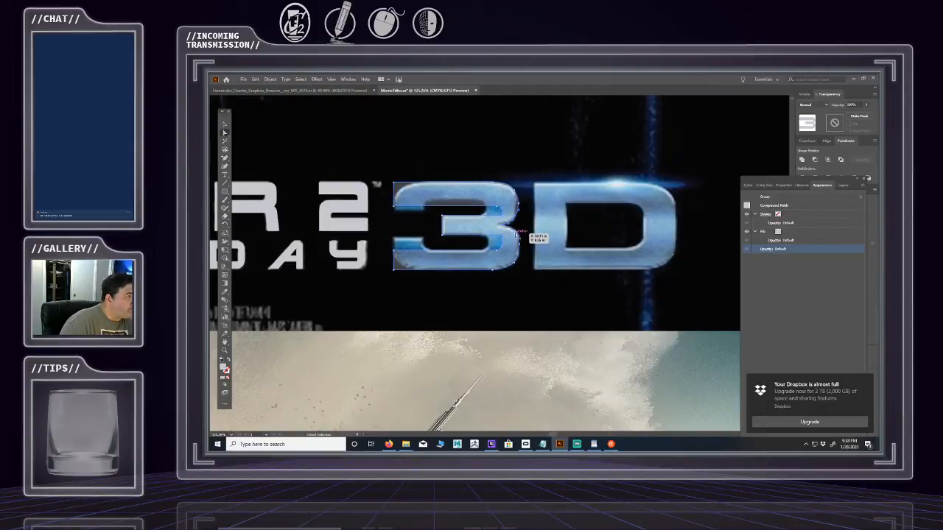
pyautogui.moveTo(516, 234); pyautogui.dragTo(519, 238)
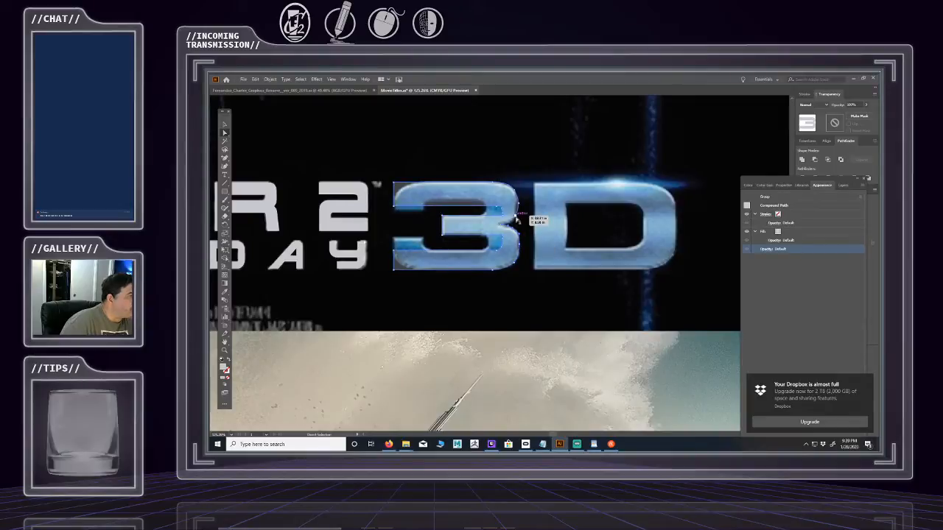
pyautogui.moveTo(519, 213); pyautogui.dragTo(517, 207)
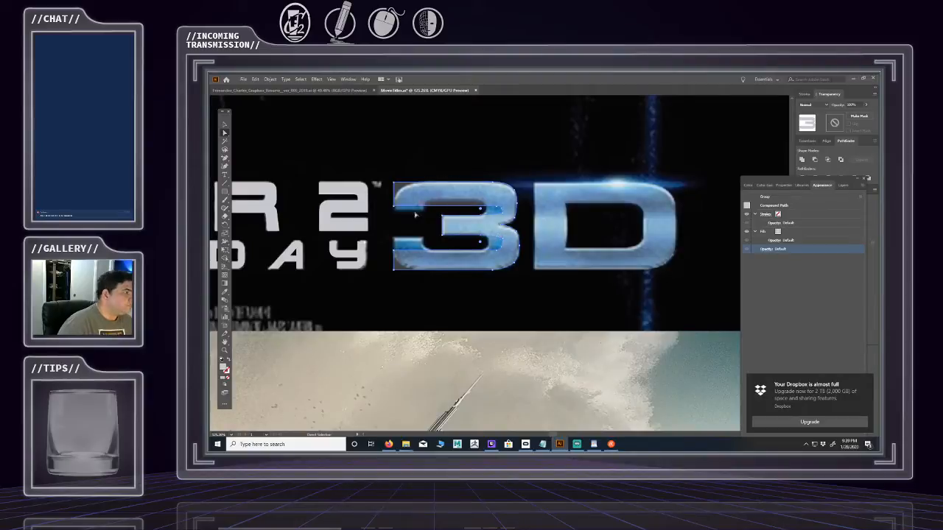
# - Select the anchor points along the top edge of the 3's upper opening and nudge them up to the poster's edge
pyautogui.click(226, 158)
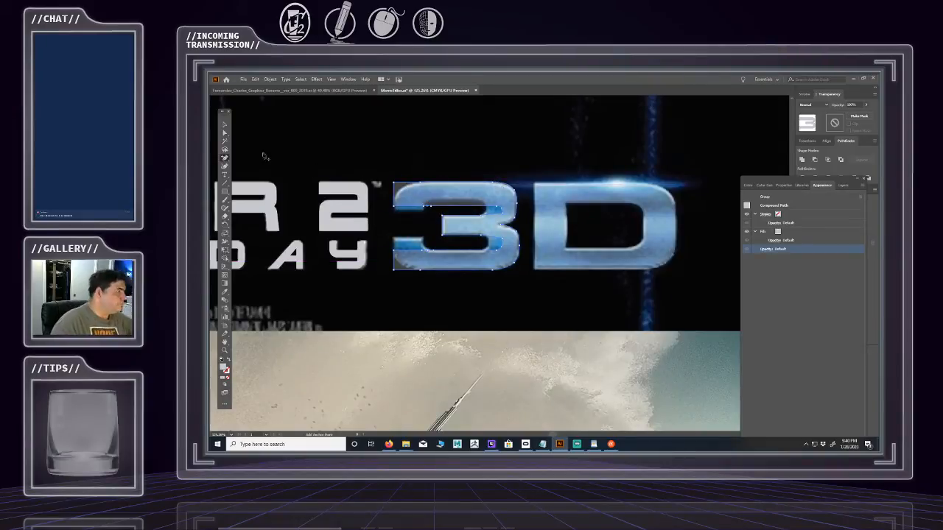
pyautogui.press('v')
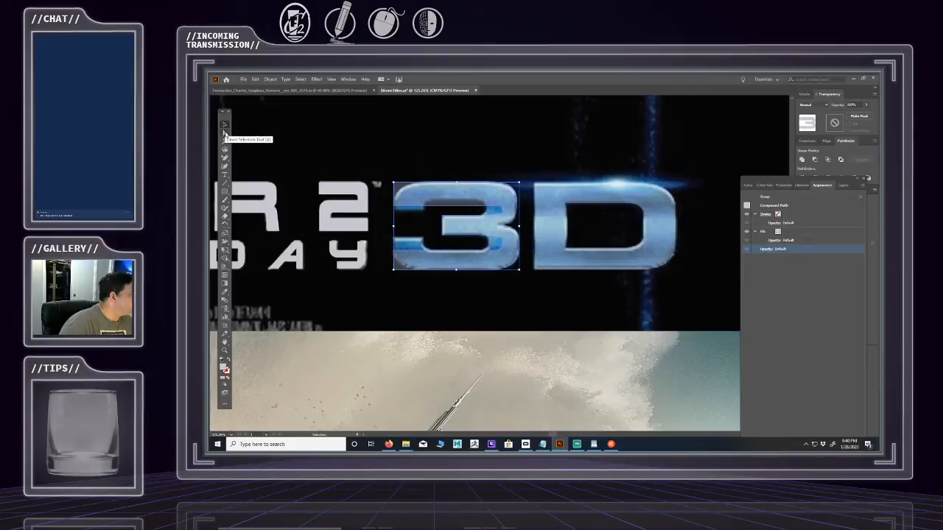
pyautogui.click(224, 132)
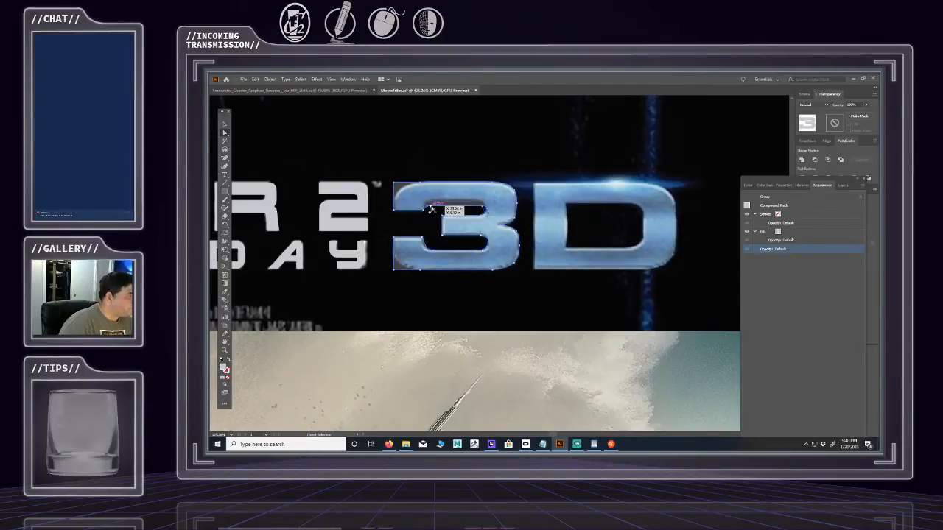
pyautogui.click(431, 208)
pyautogui.moveTo(431, 208); pyautogui.dragTo(489, 215)
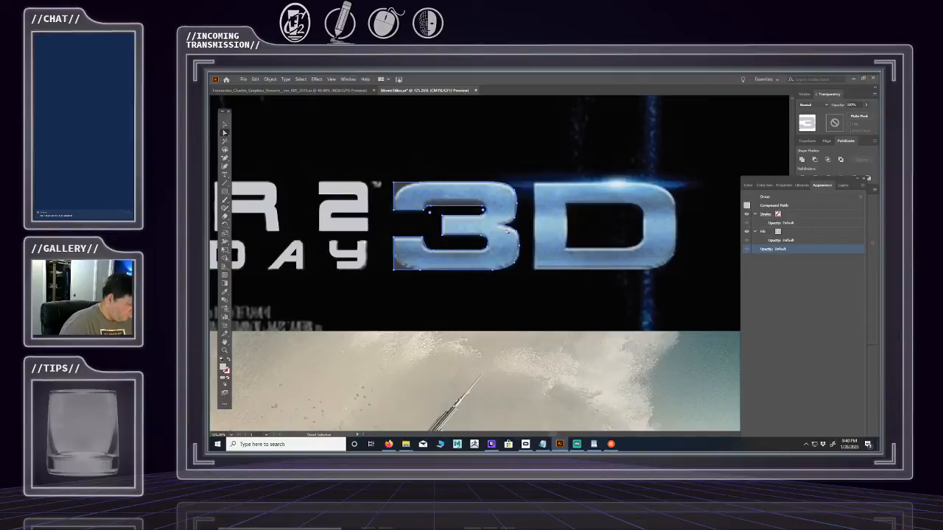
pyautogui.hotkey('shift', 'Up')
pyautogui.press('Up')
pyautogui.press('Up')
pyautogui.press('Up')
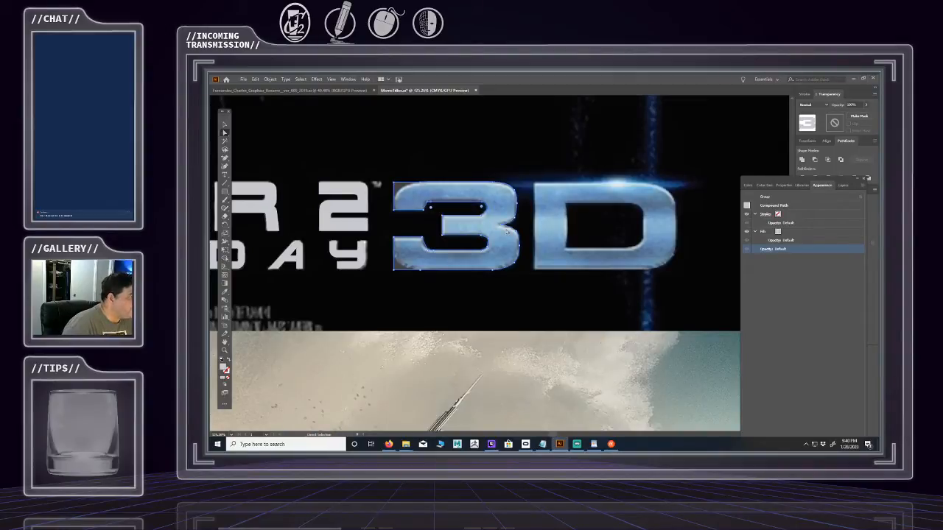
pyautogui.press('Up')
pyautogui.press('Up')
pyautogui.press('Up')
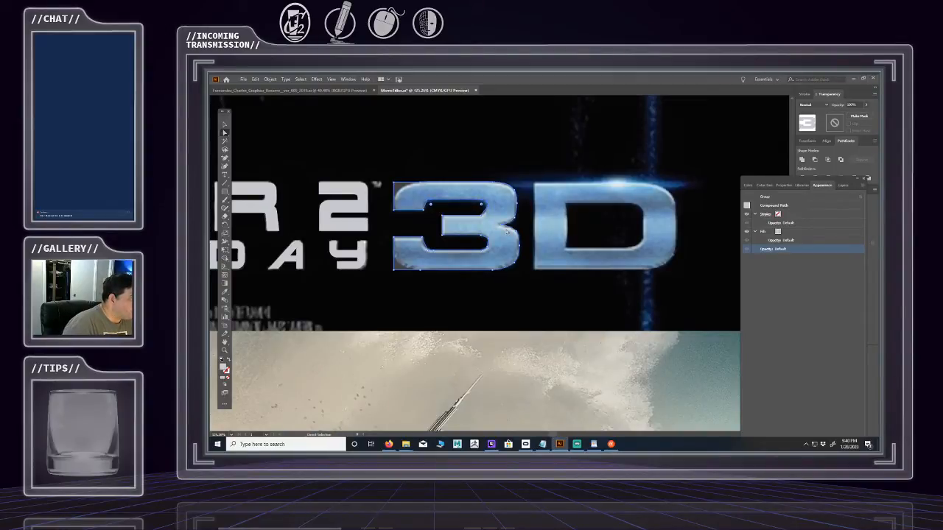
pyautogui.press('Down')
pyautogui.press('Down')
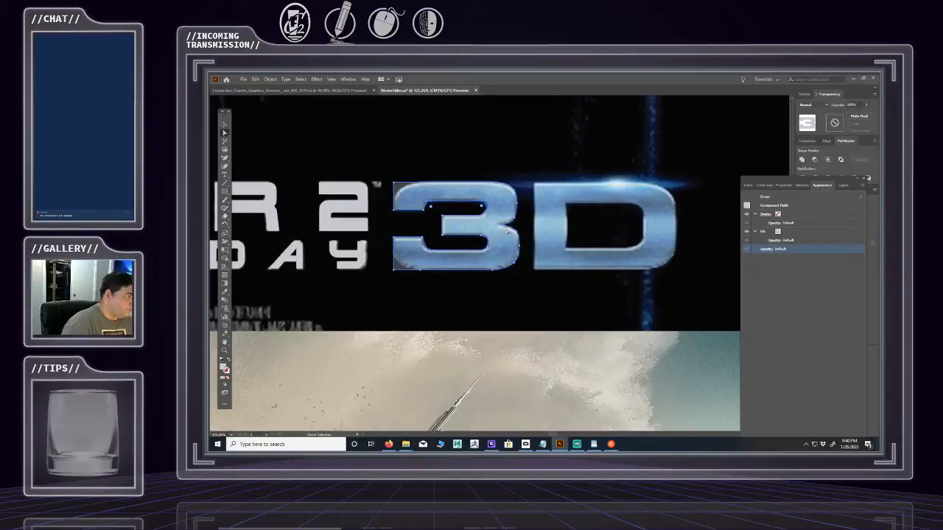
# - Adjust the rounding at the left and right corners of the 3's upper opening to follow the poster
pyautogui.click(428, 207)
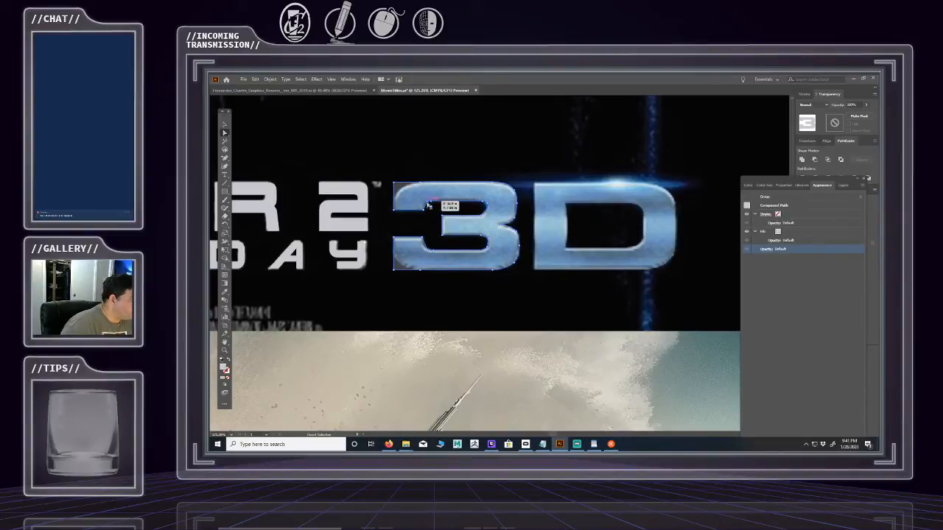
pyautogui.moveTo(429, 207); pyautogui.dragTo(427, 207)
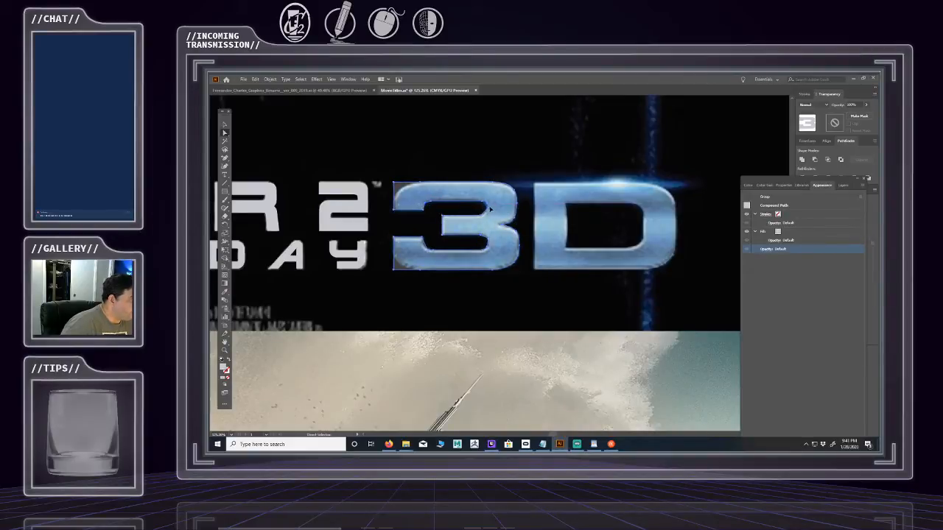
pyautogui.click(489, 211)
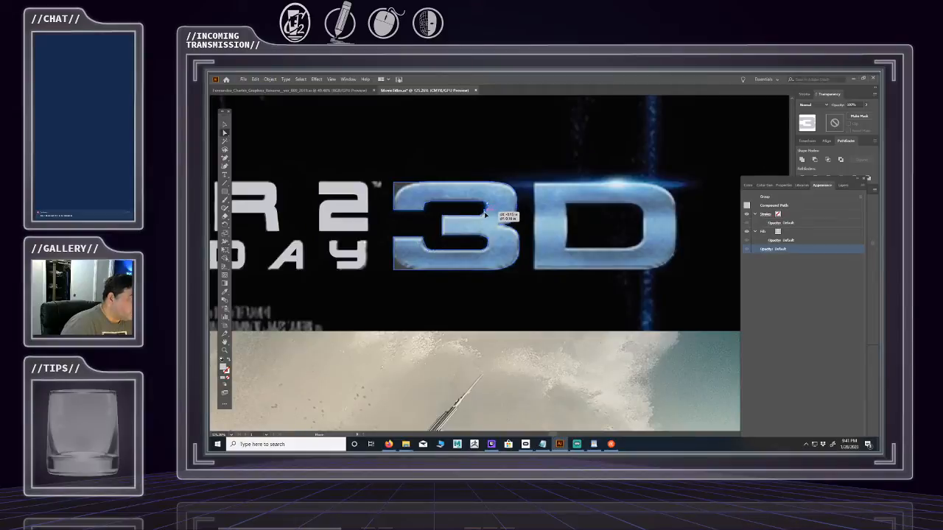
pyautogui.moveTo(488, 212); pyautogui.dragTo(479, 209)
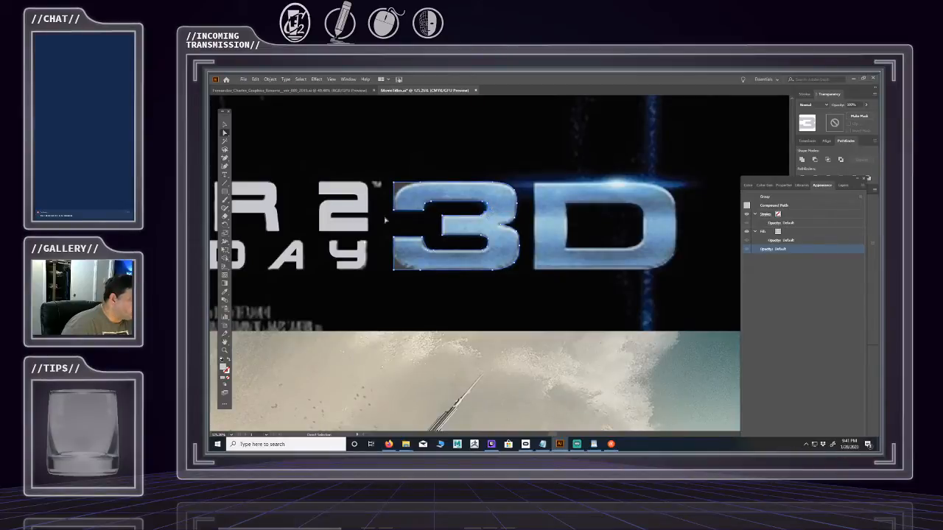
# - Simplify the right corner of the 3's upper opening with the Delete Anchor Point tool and reshape its curve
pyautogui.click(226, 157)
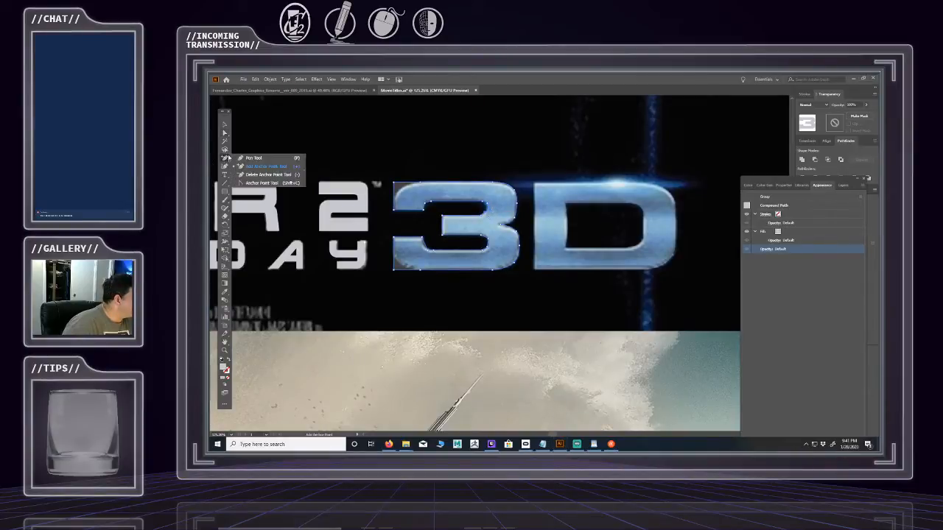
pyautogui.click(267, 175)
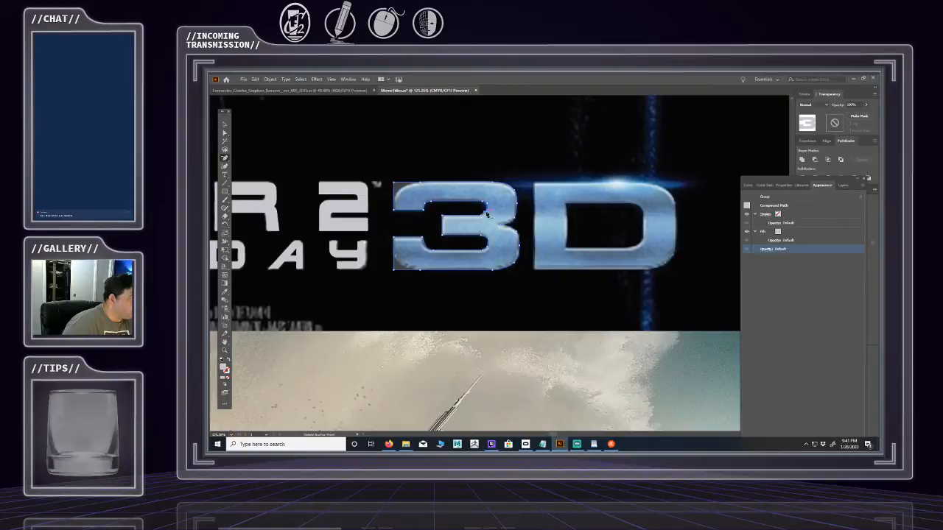
pyautogui.press('a')
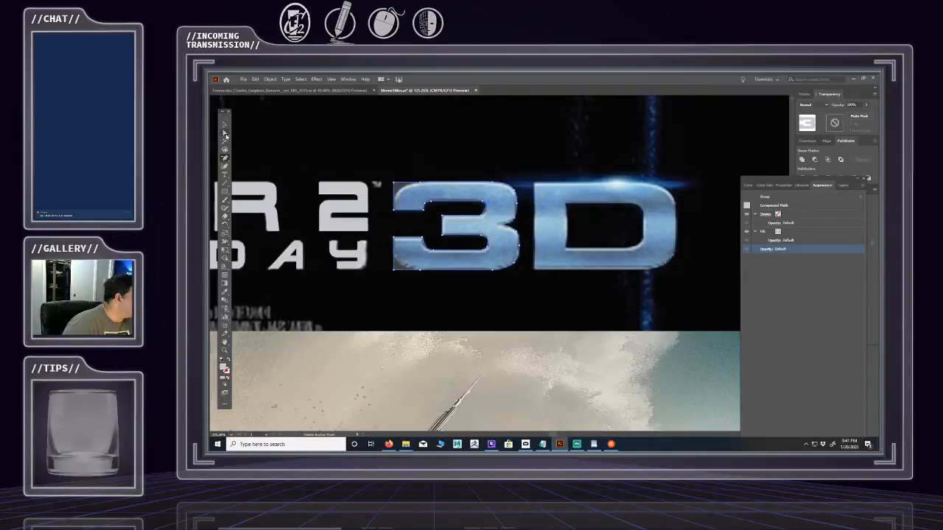
pyautogui.press('p')
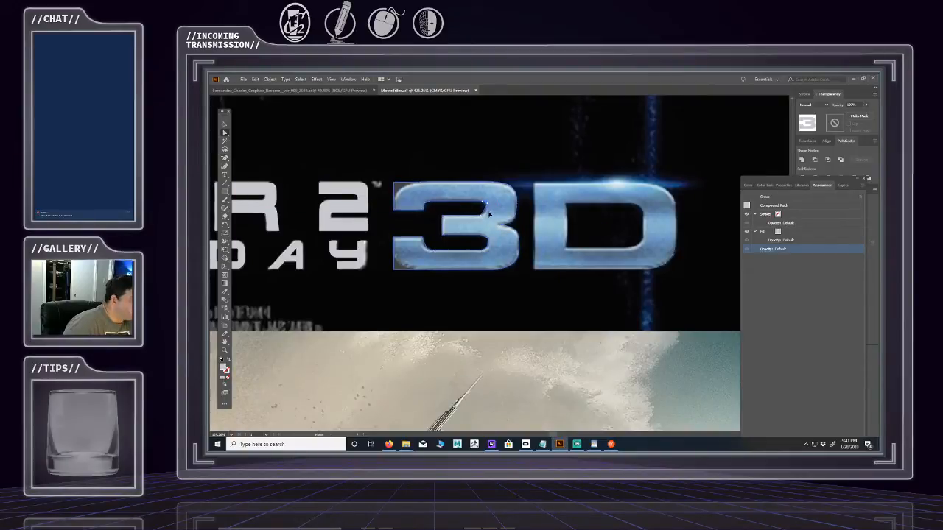
pyautogui.press('a')
pyautogui.moveTo(487, 204); pyautogui.dragTo(490, 206)
pyautogui.moveTo(489, 207)
pyautogui.mouseDown()
pyautogui.moveTo(487, 197)
pyautogui.moveTo(487, 208)
pyautogui.mouseUp()
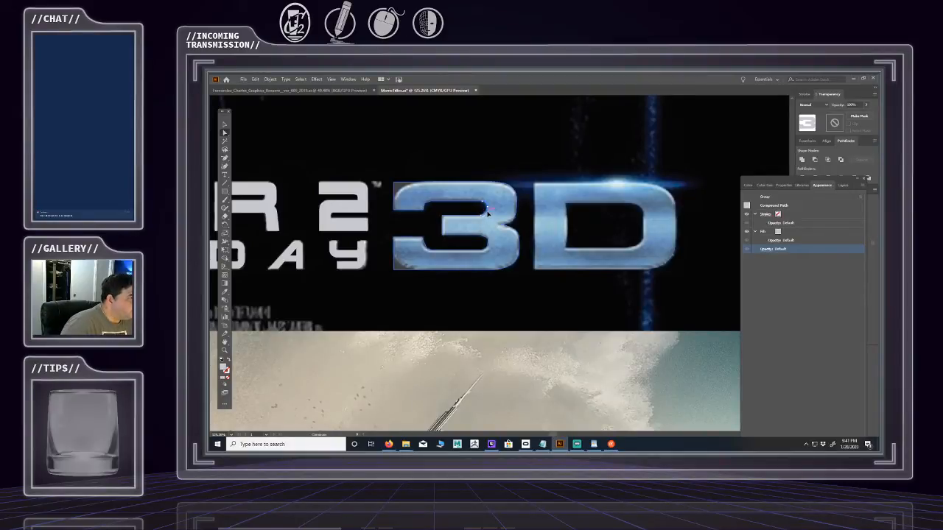
# - Simplify the right corner of the 3's lower opening with the Delete Anchor Point tool and adjust its curve to the poster
pyautogui.press('a')
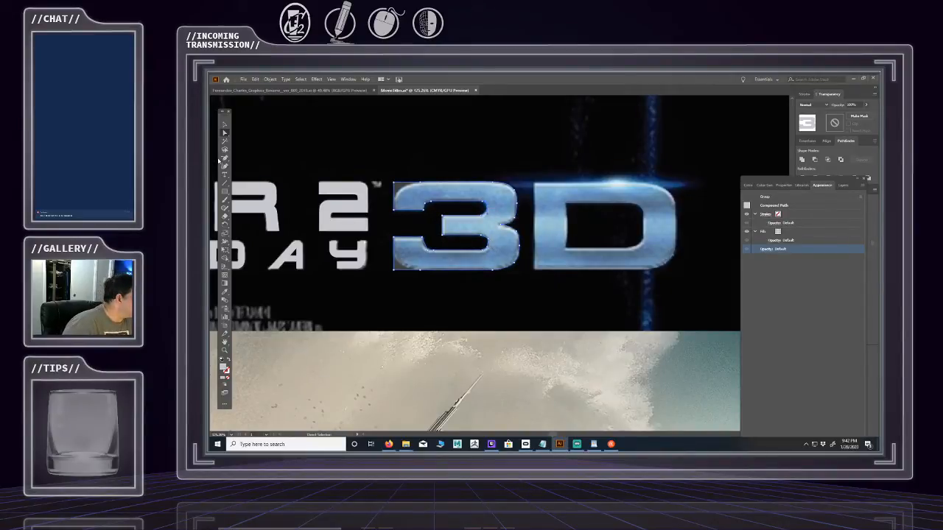
pyautogui.press('-')
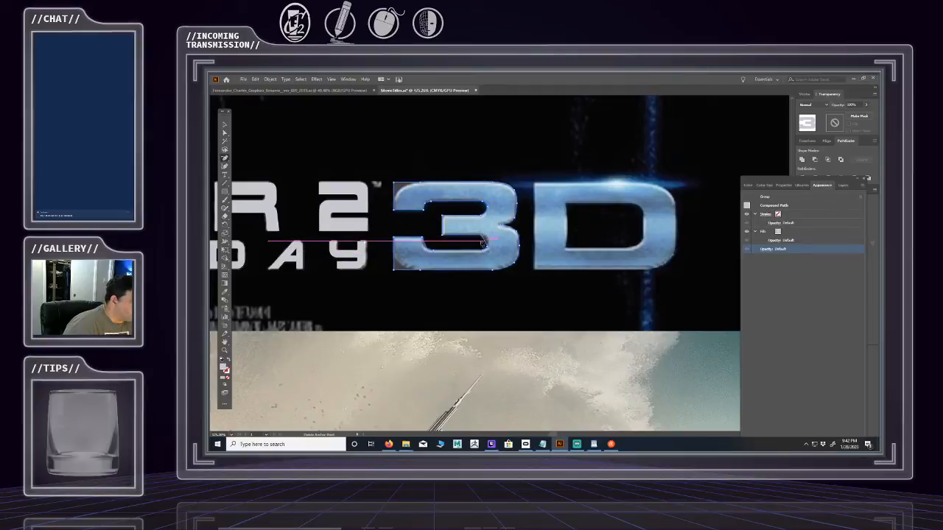
pyautogui.click(225, 133)
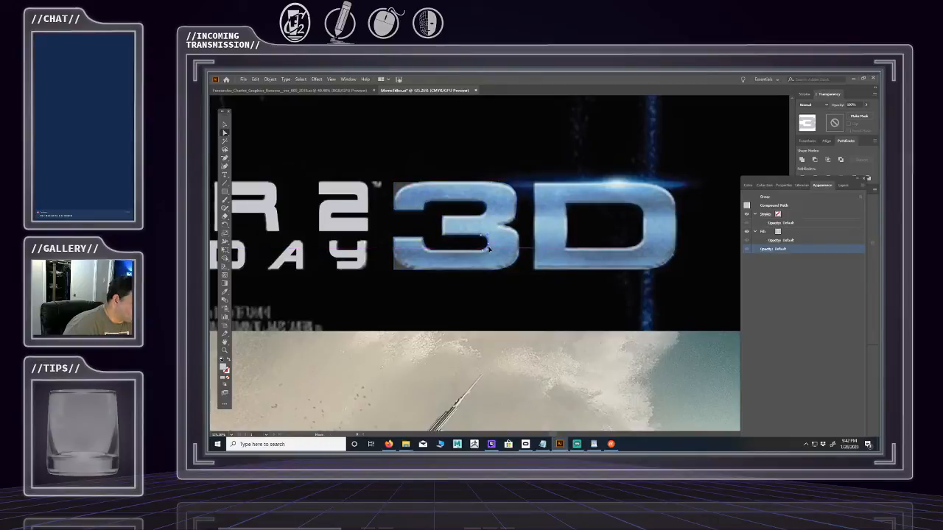
pyautogui.click(489, 248)
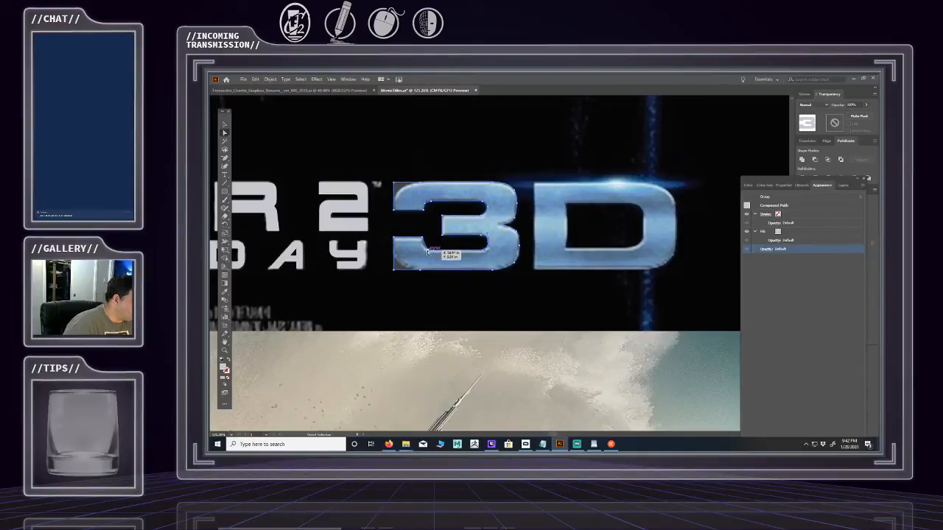
# - Reshape the left corners of the 3's upper and lower openings with the Anchor Point and Direct Selection tools
pyautogui.moveTo(428, 251); pyautogui.dragTo(434, 256)
pyautogui.click(225, 158)
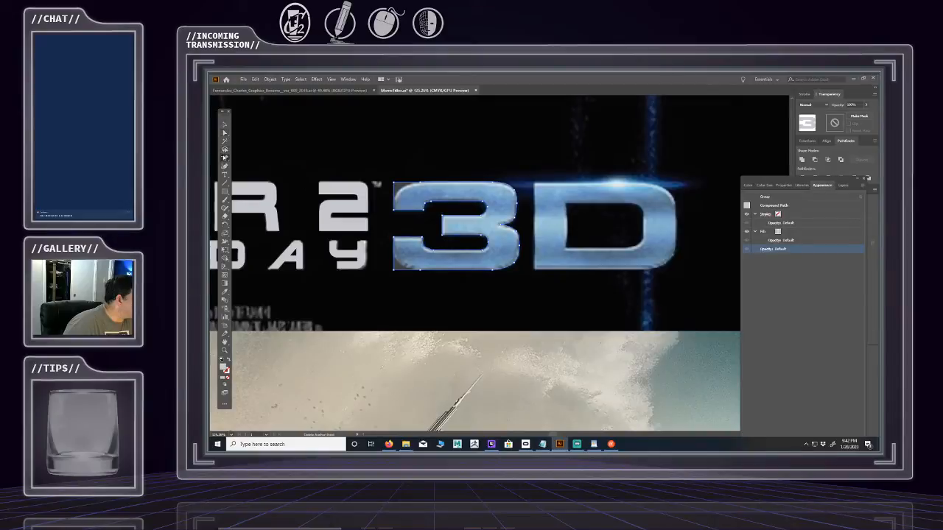
pyautogui.moveTo(225, 158); pyautogui.dragTo(257, 184)
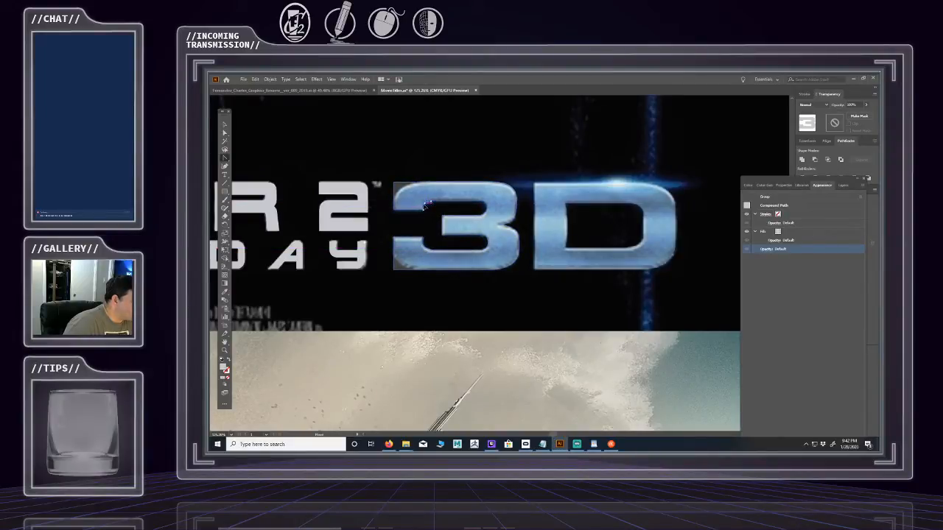
pyautogui.click(422, 208)
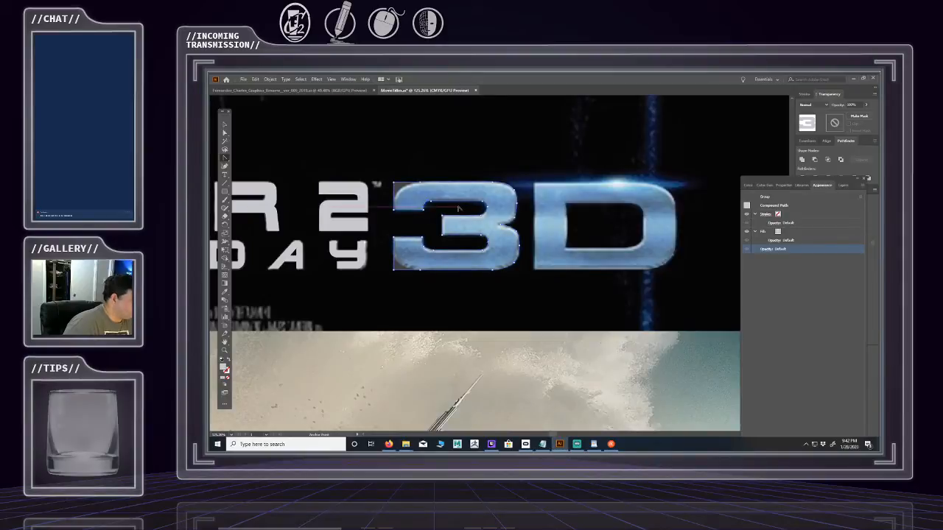
pyautogui.click(226, 132)
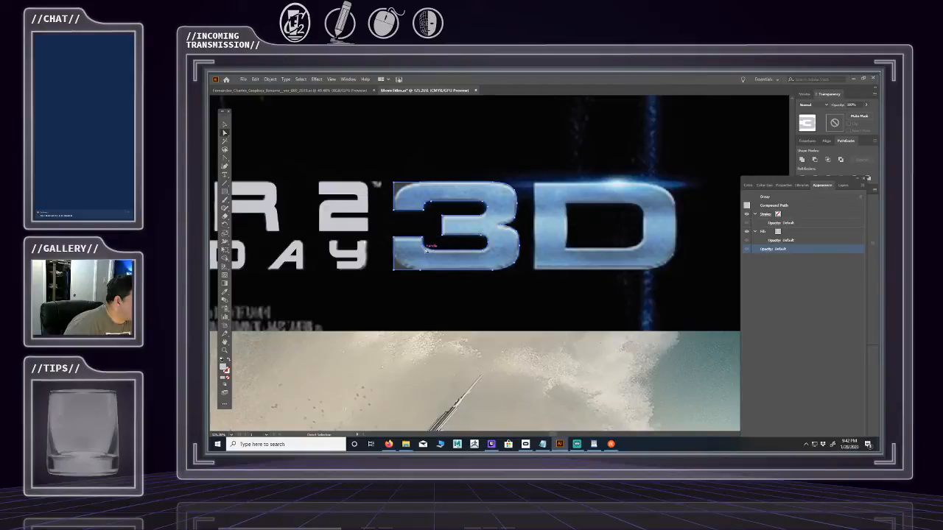
pyautogui.moveTo(424, 249); pyautogui.dragTo(427, 252)
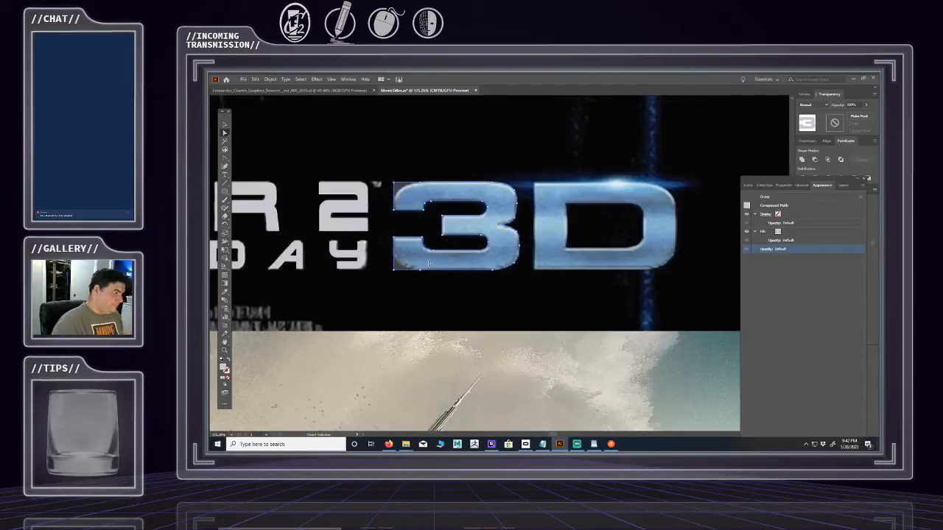
# - Round the 3's outer upper-left and lower-left corners with the Anchor Point tool and adjust their curves to match the poster
pyautogui.click(225, 157)
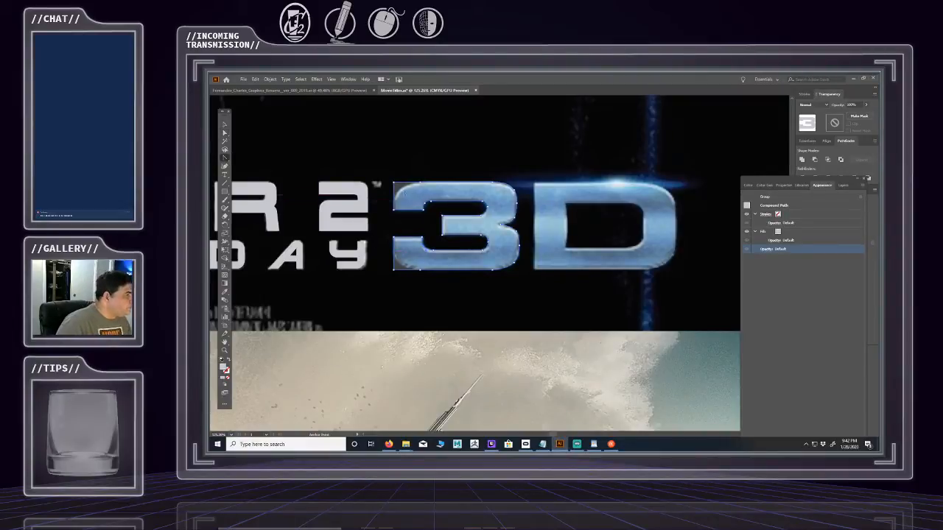
pyautogui.moveTo(394, 183); pyautogui.dragTo(403, 179)
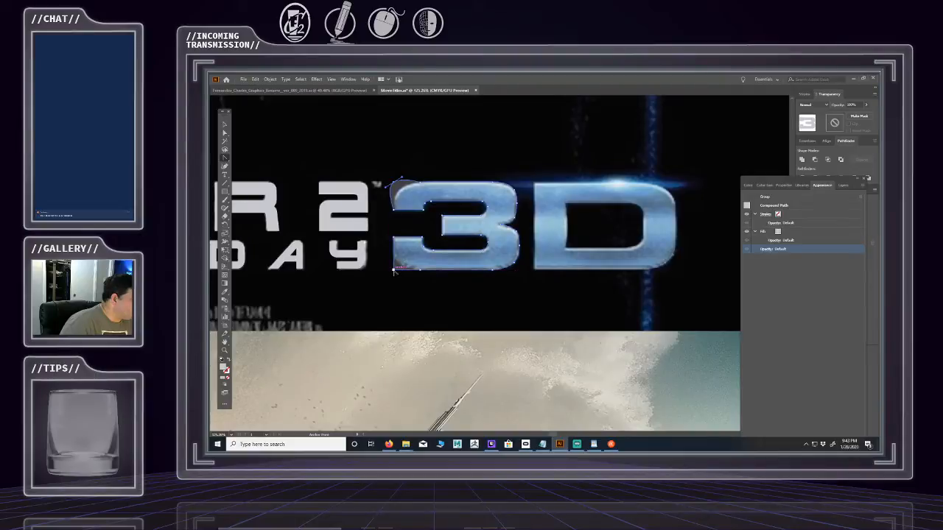
pyautogui.moveTo(394, 270); pyautogui.dragTo(400, 277)
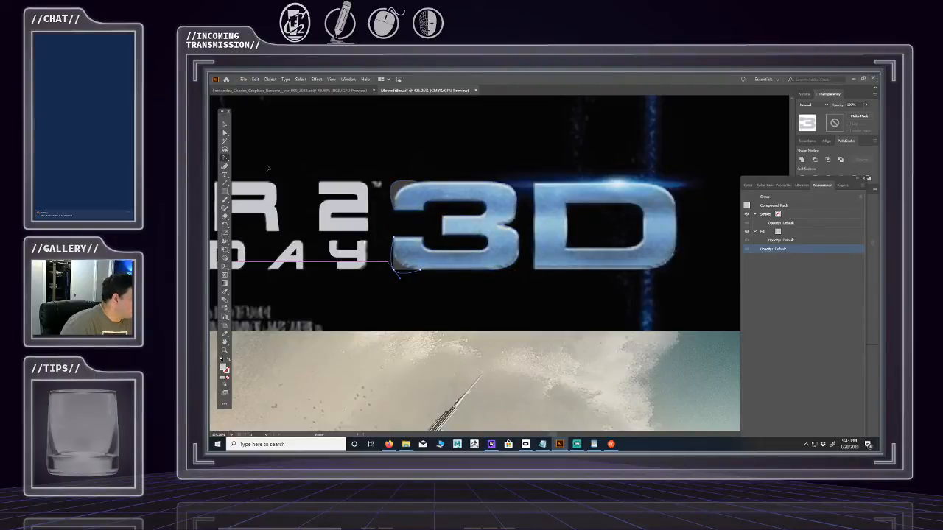
pyautogui.click(225, 133)
pyautogui.moveTo(398, 190)
pyautogui.mouseDown()
pyautogui.moveTo(407, 182)
pyautogui.moveTo(402, 191)
pyautogui.mouseUp()
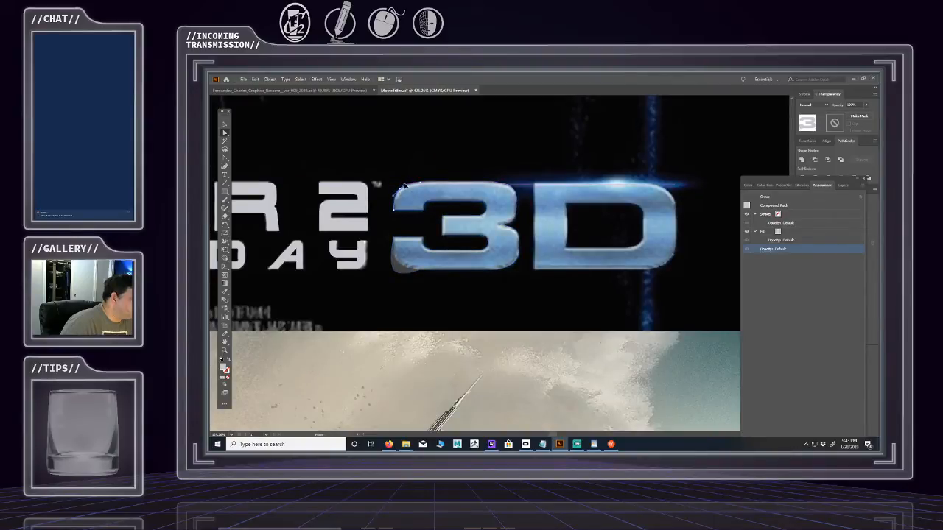
pyautogui.moveTo(405, 184); pyautogui.dragTo(405, 183)
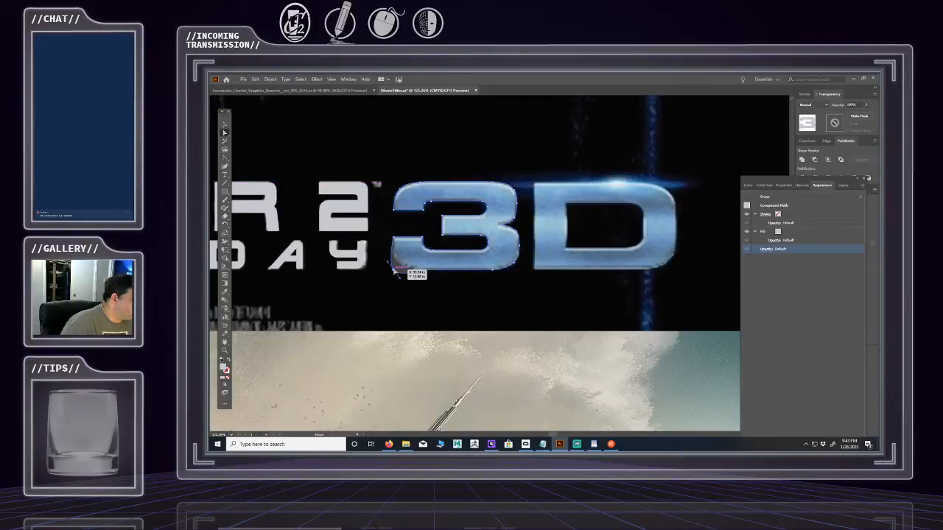
pyautogui.moveTo(396, 271); pyautogui.dragTo(399, 265)
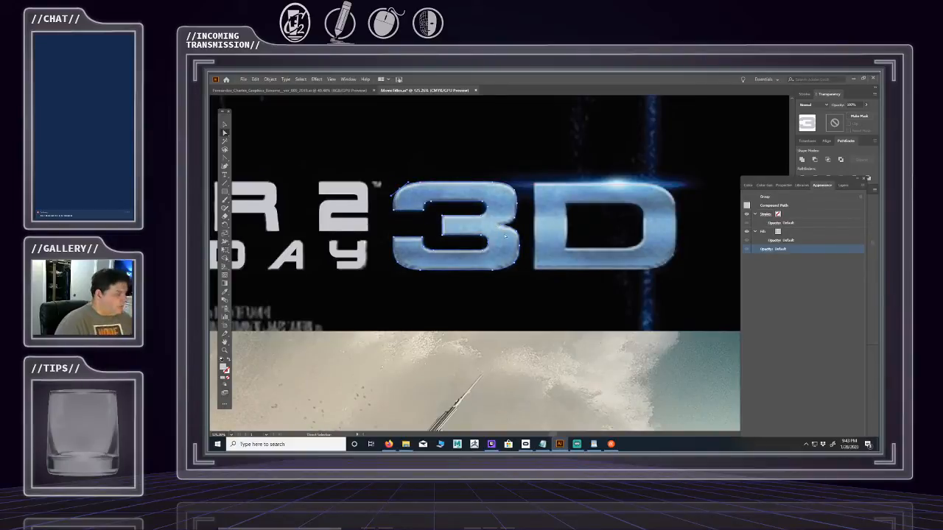
# - Set the opacity of the group holding the 3D letters to 100%
pyautogui.scroll(-6, 558, 260)
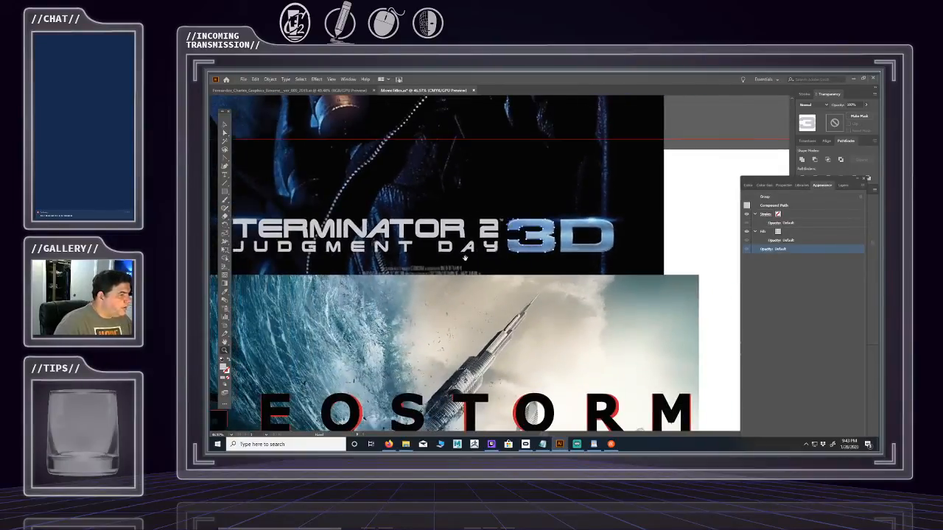
pyautogui.moveTo(455, 272); pyautogui.dragTo(492, 287)
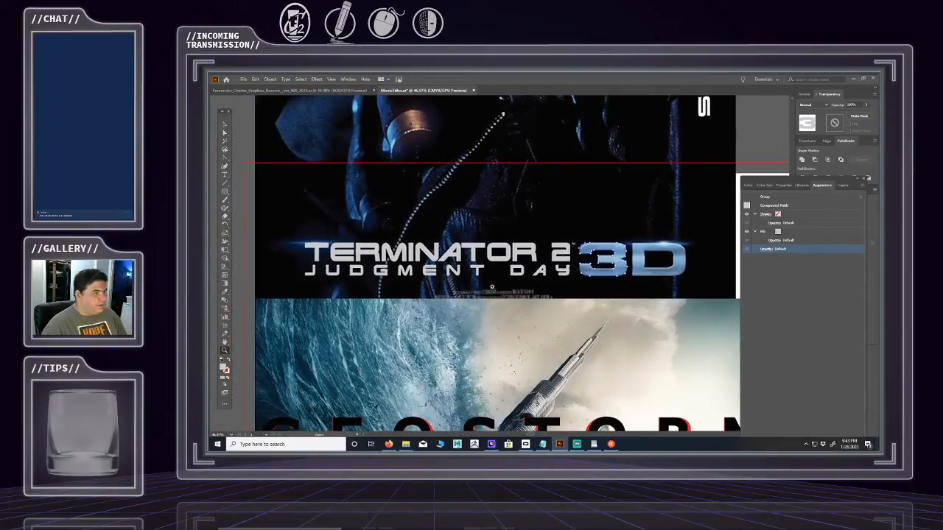
pyautogui.click(224, 124)
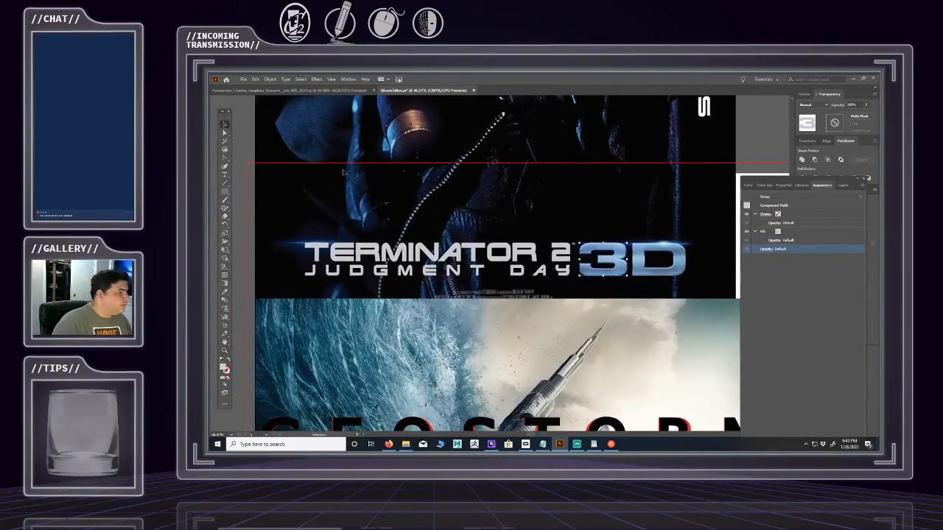
pyautogui.click(763, 252)
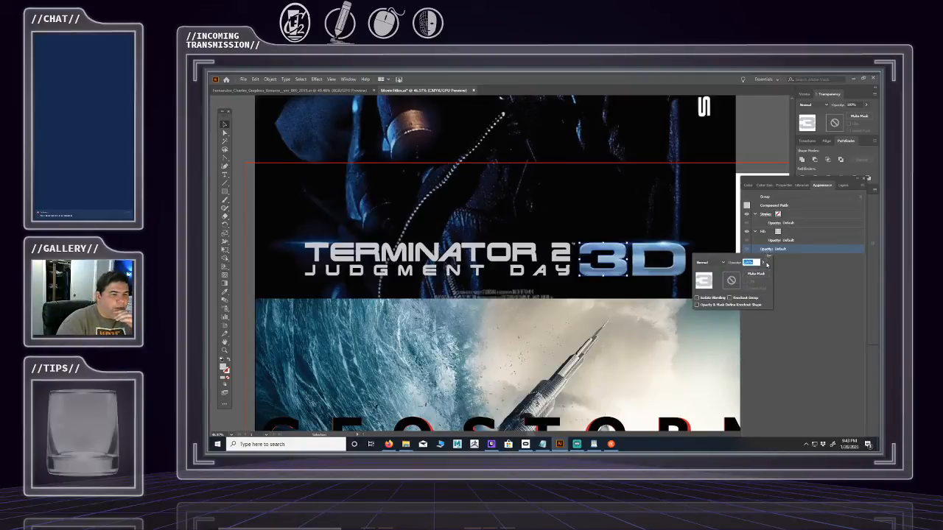
pyautogui.click(797, 257)
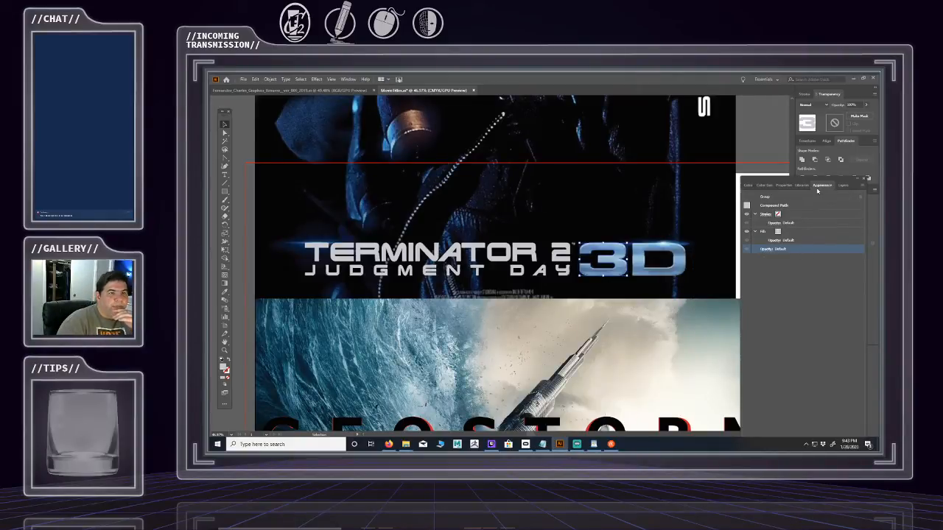
pyautogui.click(843, 185)
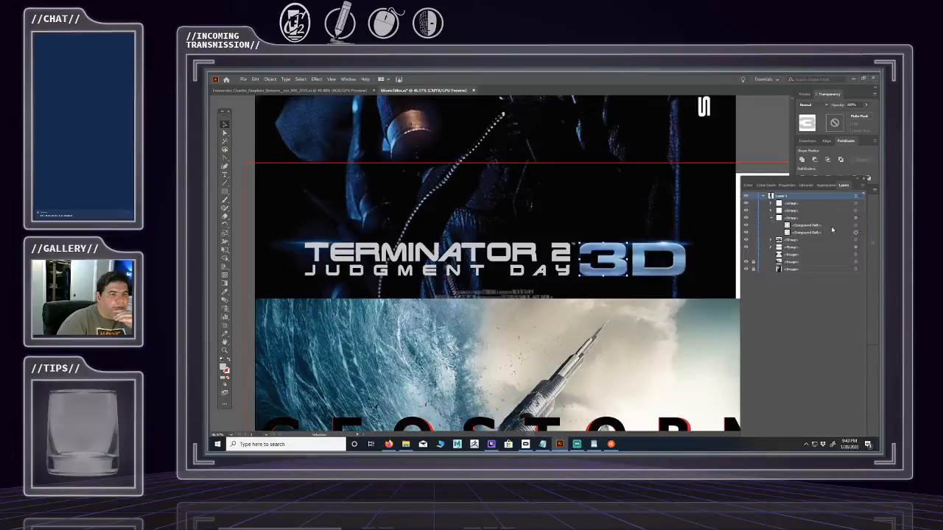
pyautogui.click(857, 219)
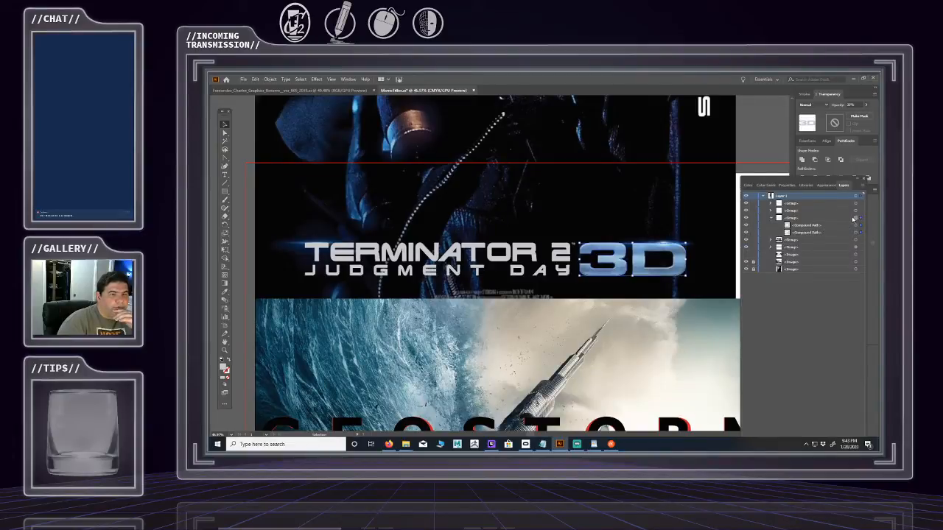
pyautogui.click(822, 185)
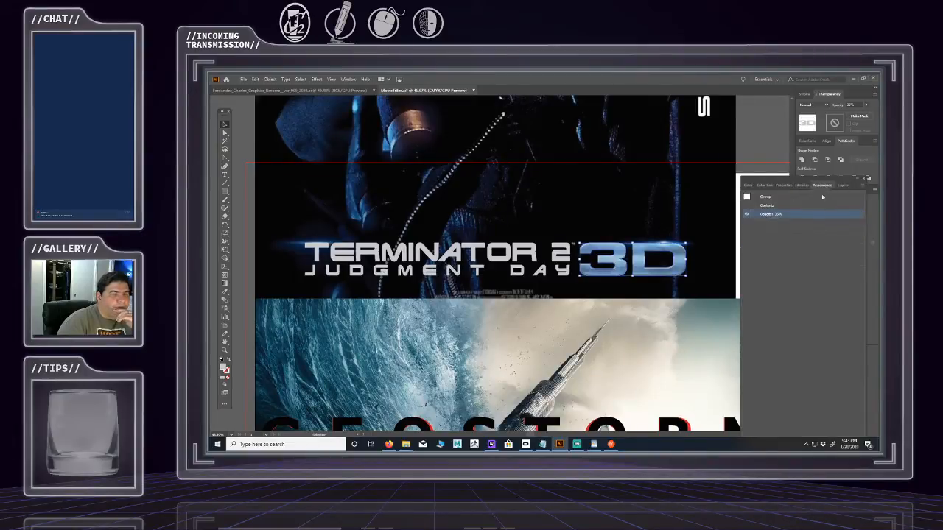
pyautogui.click(768, 215)
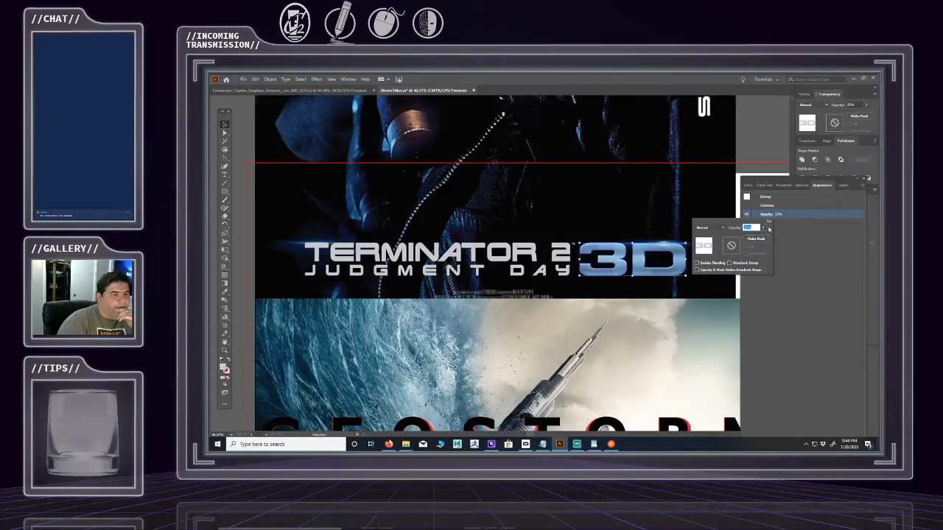
pyautogui.click(763, 227)
pyautogui.moveTo(744, 237)
pyautogui.mouseDown()
pyautogui.moveTo(798, 238)
pyautogui.moveTo(752, 238)
pyautogui.mouseUp()
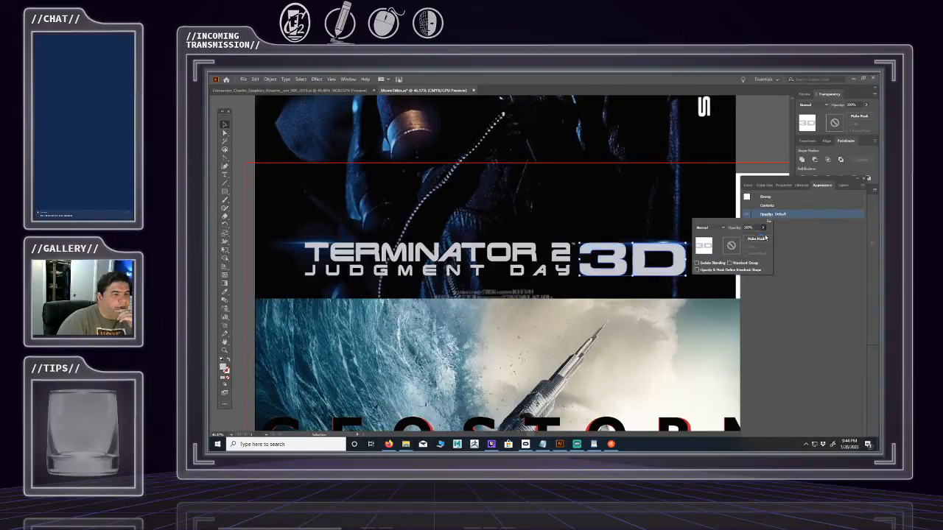
# - Combine the 3D group and the two Terminator 2 Judgment Day text groups into a single group
pyautogui.click(845, 187)
pyautogui.click(845, 186)
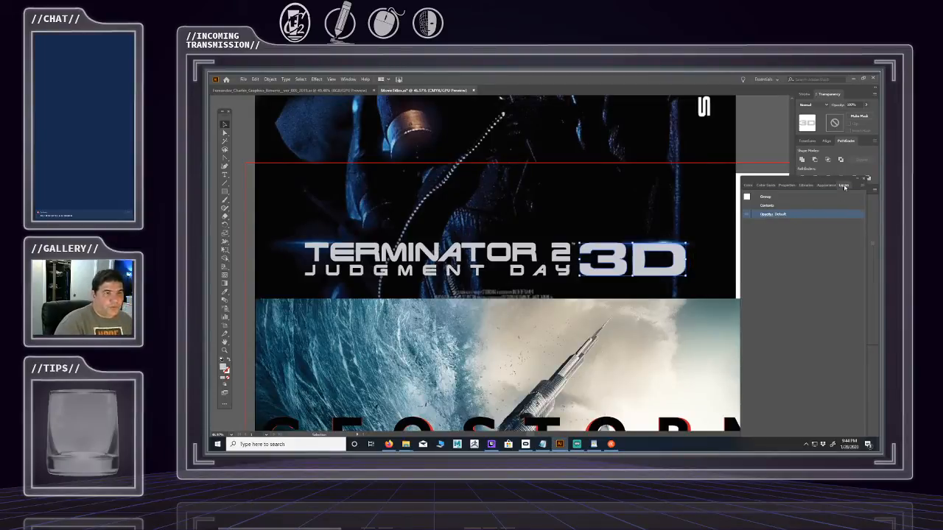
pyautogui.click(821, 219)
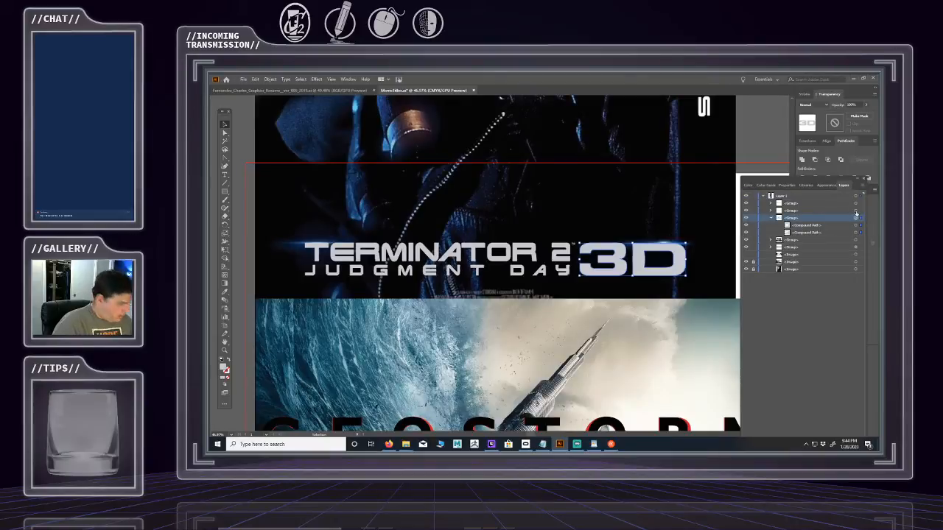
pyautogui.keyDown('shift'); pyautogui.click(856, 210); pyautogui.keyUp('shift')
pyautogui.keyDown('shift'); pyautogui.click(855, 203); pyautogui.keyUp('shift')
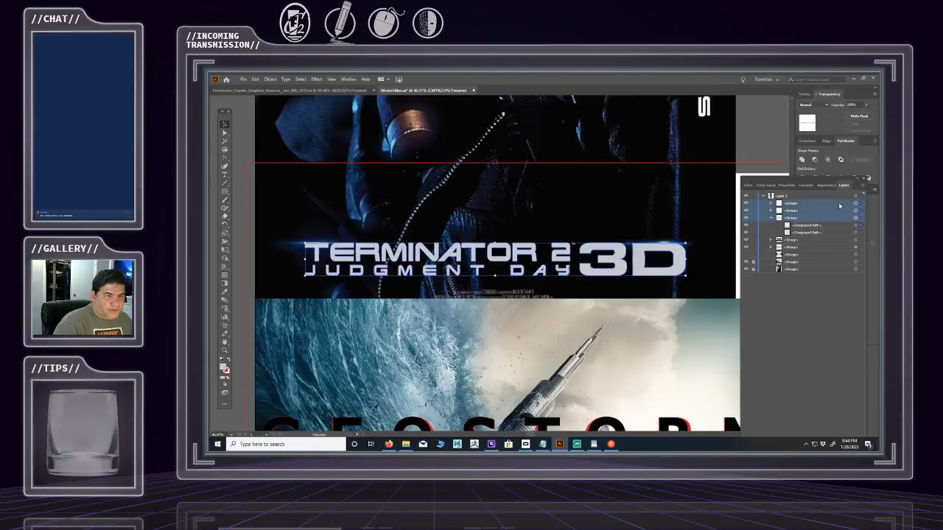
pyautogui.click(772, 220)
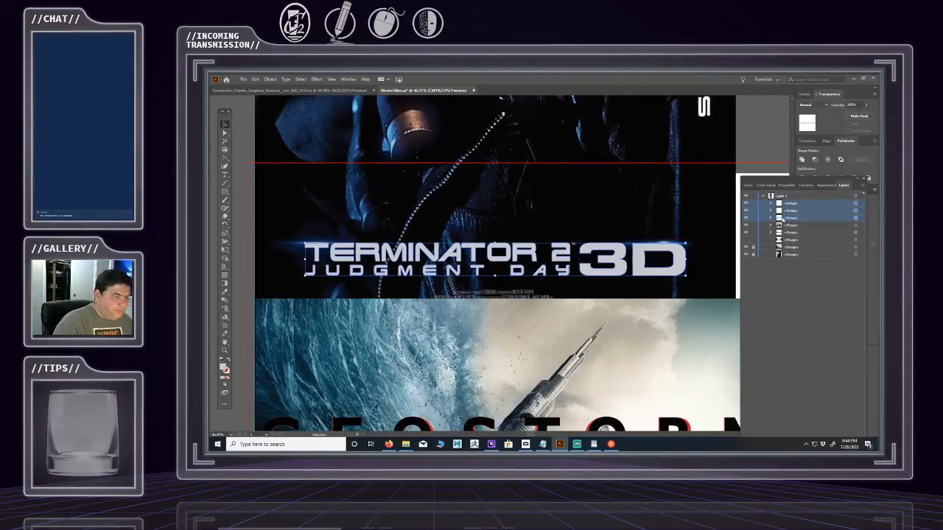
pyautogui.hotkey('ctrl', 'g')
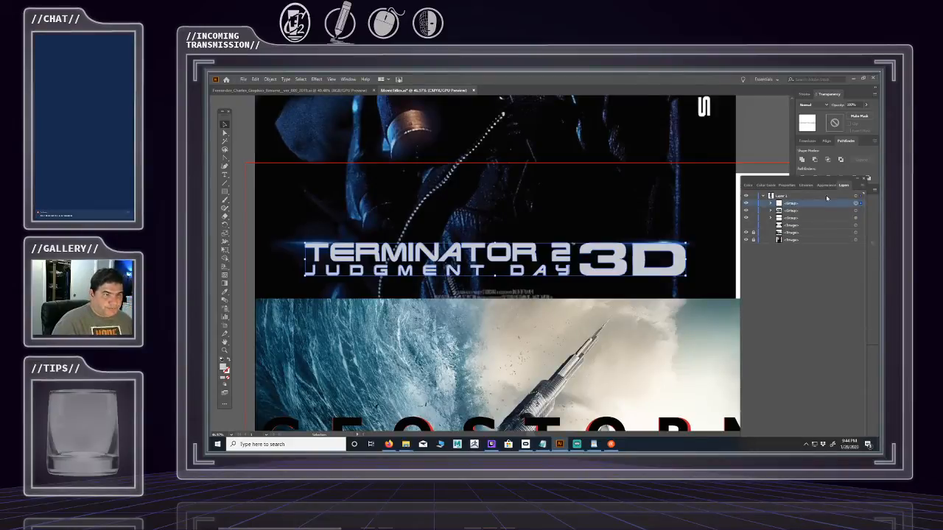
# - Lower the opacity of the combined title group so the poster lettering shows through it
pyautogui.click(823, 185)
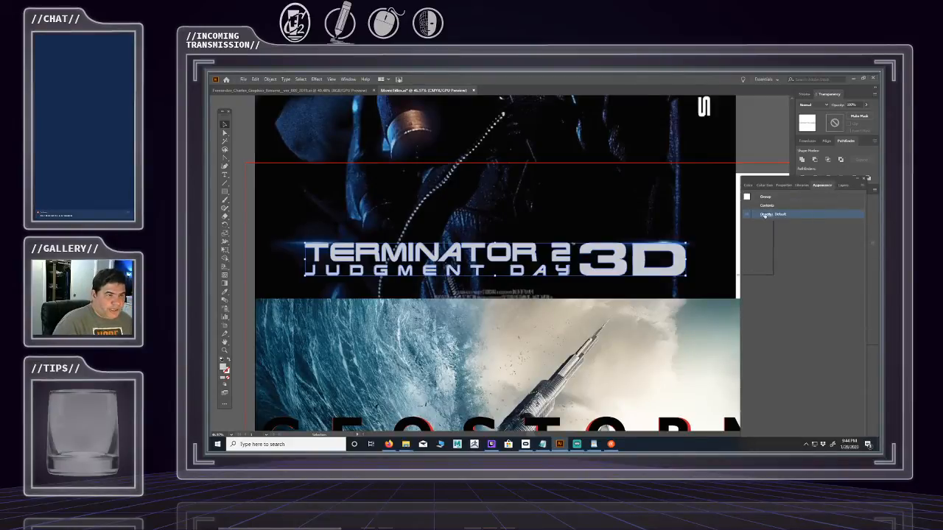
pyautogui.click(766, 215)
pyautogui.moveTo(765, 230); pyautogui.dragTo(741, 240)
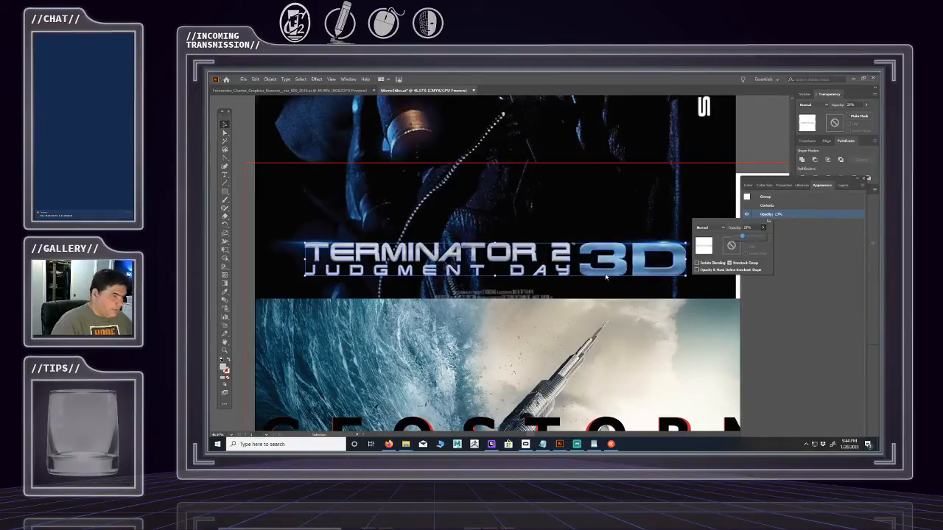
pyautogui.click(579, 290)
pyautogui.write('4')
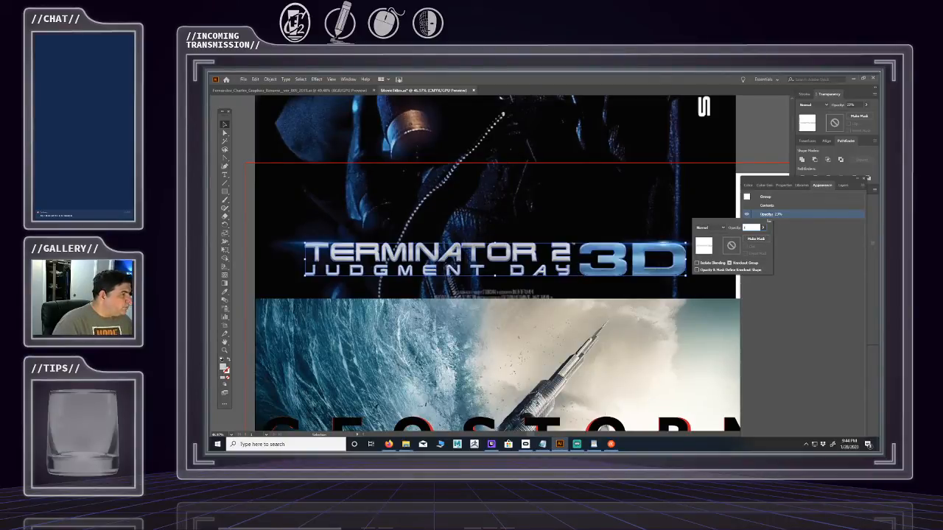
pyautogui.press('Return')
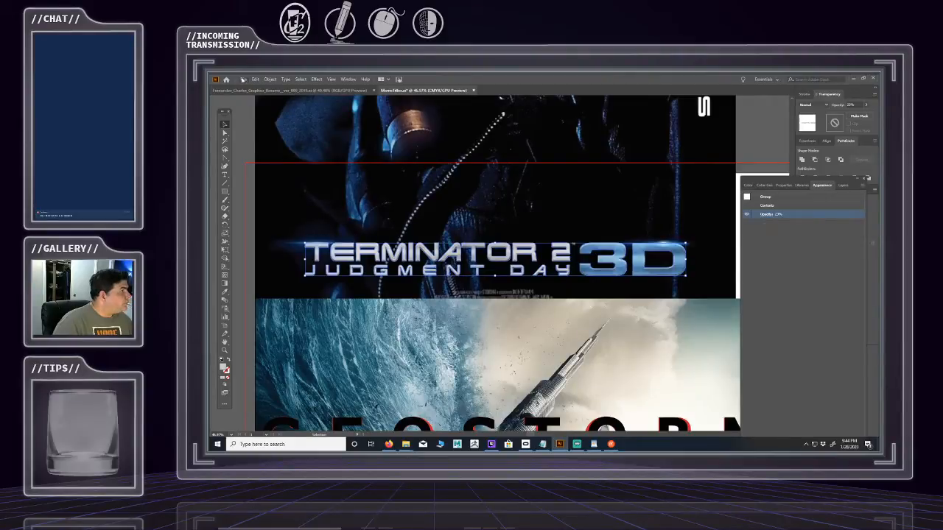
# - Save the movie titles document
pyautogui.click(243, 79)
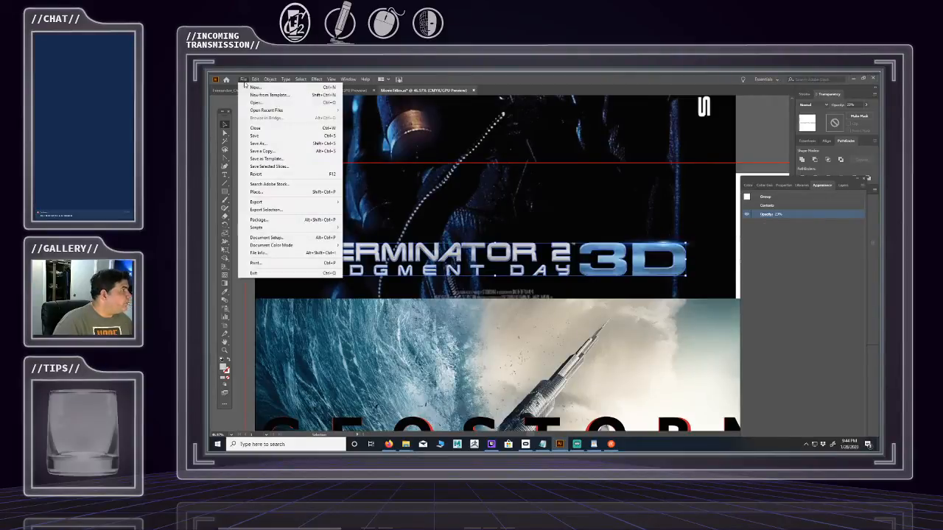
pyautogui.click(255, 129)
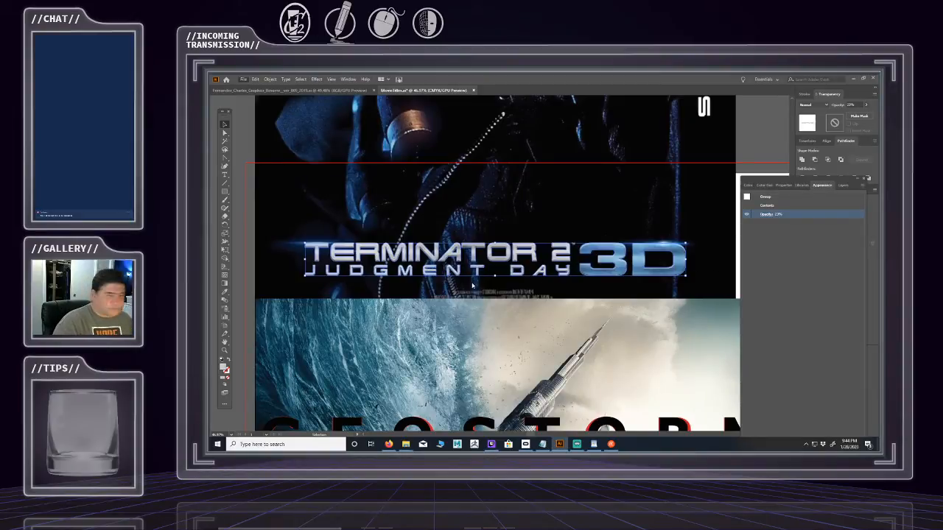
pyautogui.hotkey('ctrl', 's')
# - Examine how closely the Terminator 2 Judgment Day outlines follow the poster lettering across the whole title
pyautogui.moveTo(480, 266); pyautogui.dragTo(583, 289)
pyautogui.moveTo(475, 287); pyautogui.dragTo(515, 292)
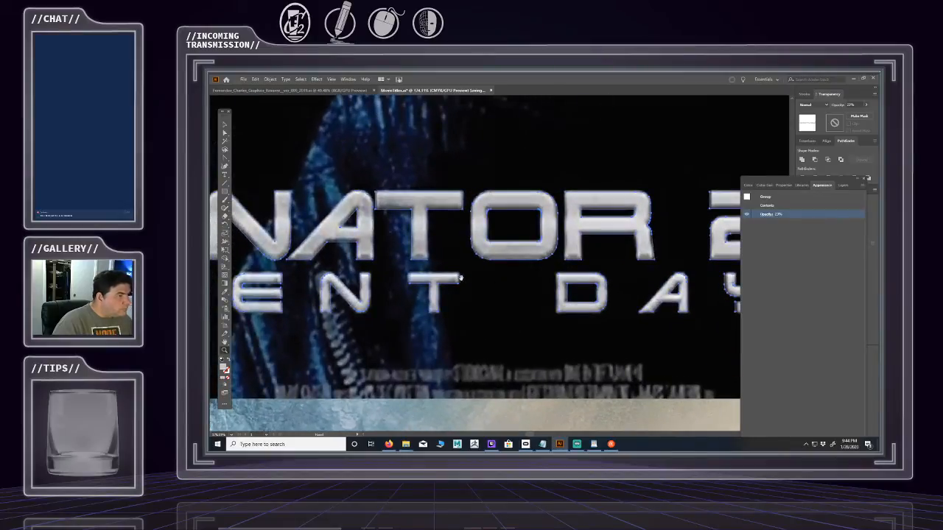
pyautogui.moveTo(348, 256); pyautogui.dragTo(527, 284)
pyautogui.moveTo(320, 277); pyautogui.dragTo(487, 283)
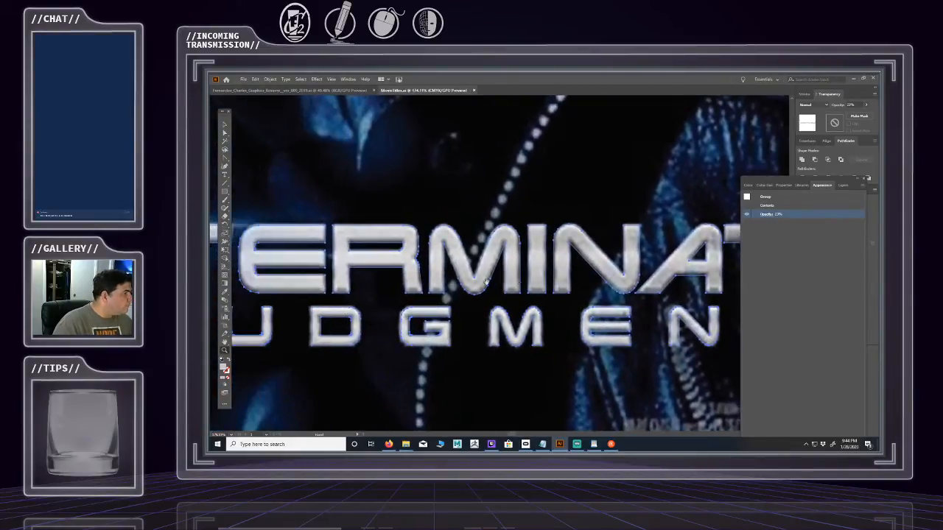
pyautogui.moveTo(404, 285); pyautogui.dragTo(535, 295)
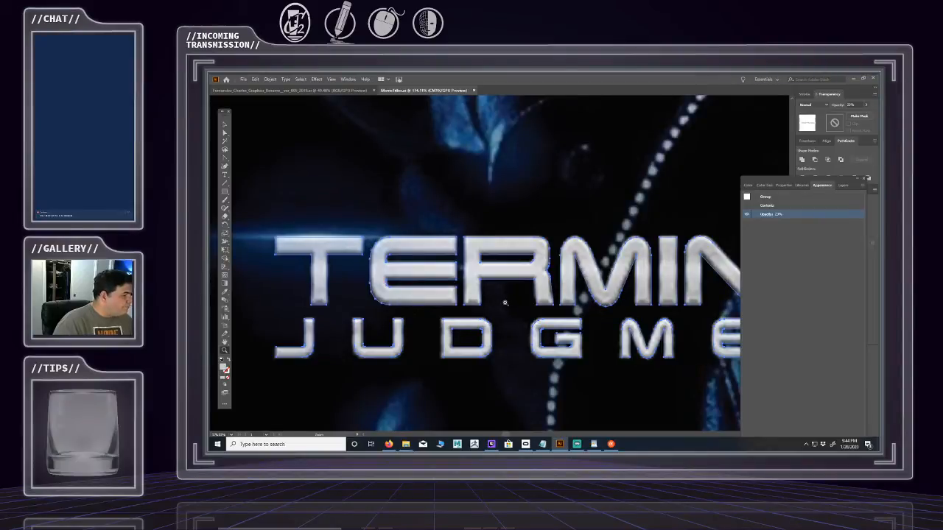
pyautogui.scroll(3, 501, 304)
pyautogui.scroll(-3, 427, 308)
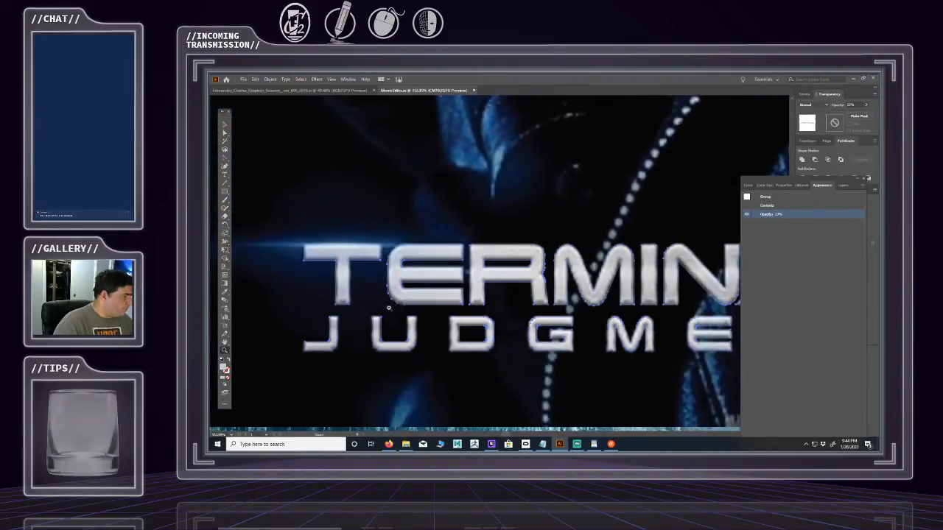
pyautogui.scroll(-2, 457, 310)
pyautogui.moveTo(478, 309); pyautogui.dragTo(415, 298)
pyautogui.moveTo(569, 312); pyautogui.dragTo(458, 310)
pyautogui.moveTo(617, 314); pyautogui.dragTo(480, 317)
pyautogui.moveTo(542, 325); pyautogui.dragTo(499, 341)
pyautogui.moveTo(610, 340)
pyautogui.mouseDown()
pyautogui.moveTo(591, 340)
pyautogui.moveTo(607, 338)
pyautogui.mouseUp()
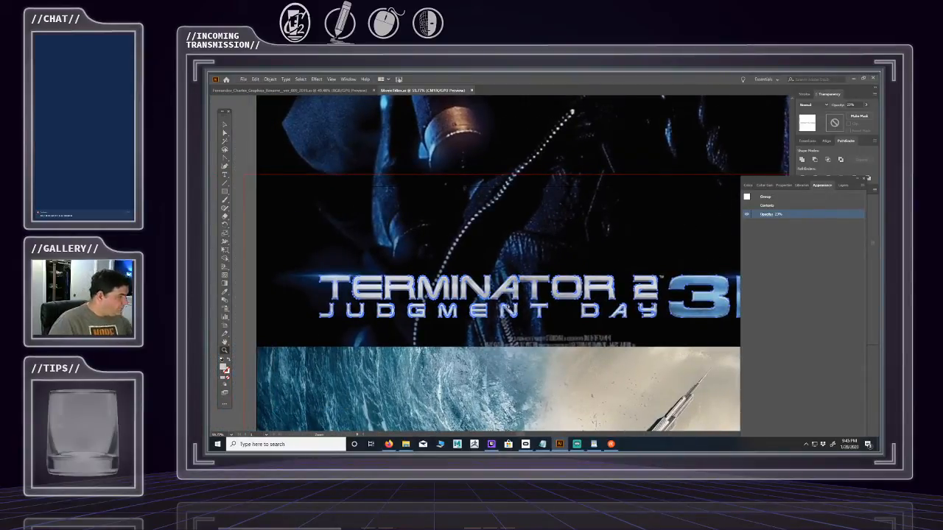
pyautogui.moveTo(399, 309)
pyautogui.mouseDown()
pyautogui.moveTo(516, 306)
pyautogui.moveTo(401, 300)
pyautogui.mouseUp()
pyautogui.moveTo(518, 286); pyautogui.dragTo(472, 286)
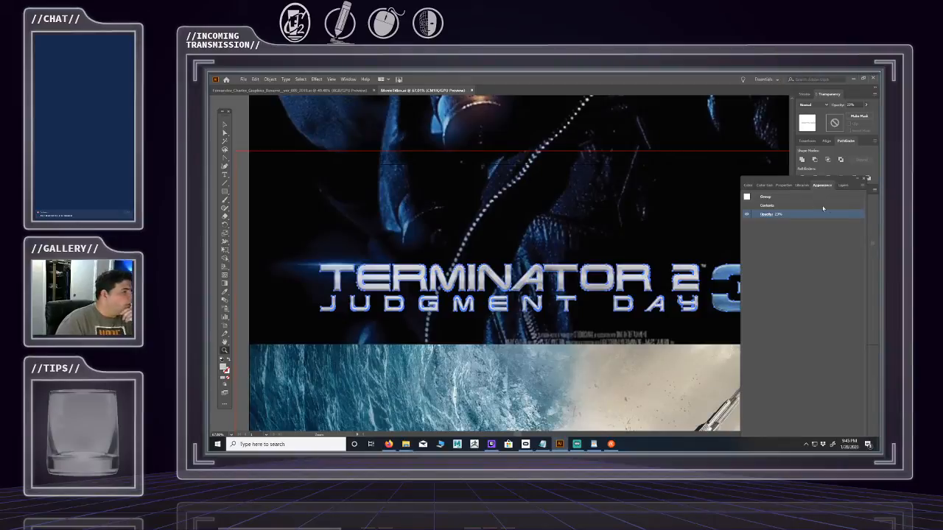
# - Duplicate the combined Terminator 2 title group within Layer 1 and hide the lower of the two copies
pyautogui.click(840, 187)
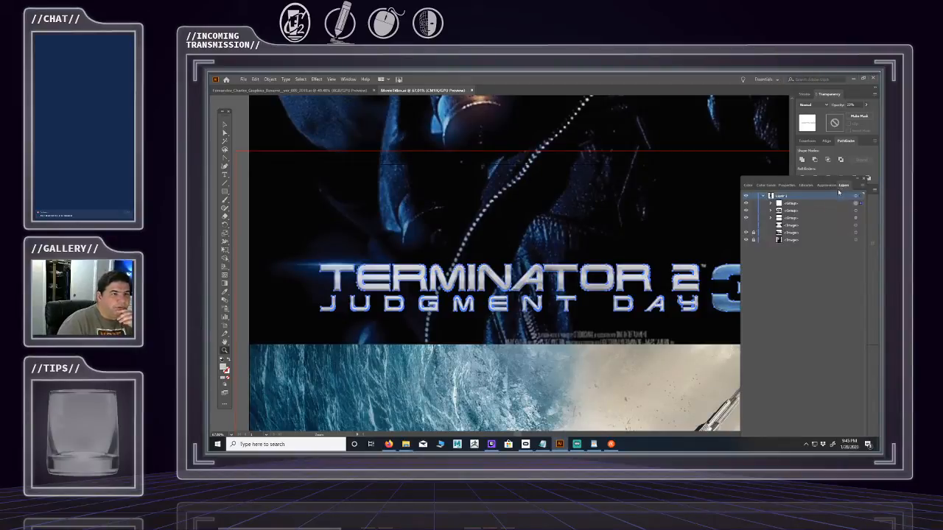
pyautogui.click(808, 205)
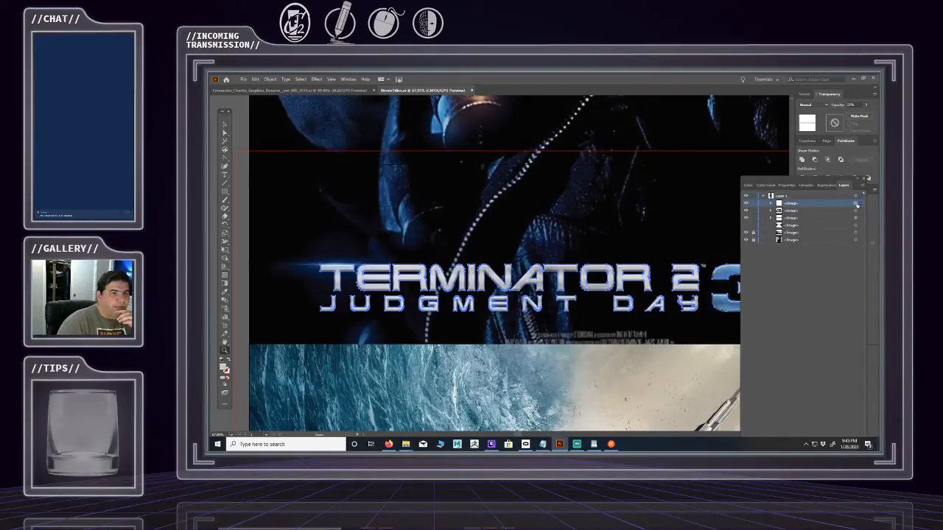
pyautogui.click(862, 189)
pyautogui.click(792, 200)
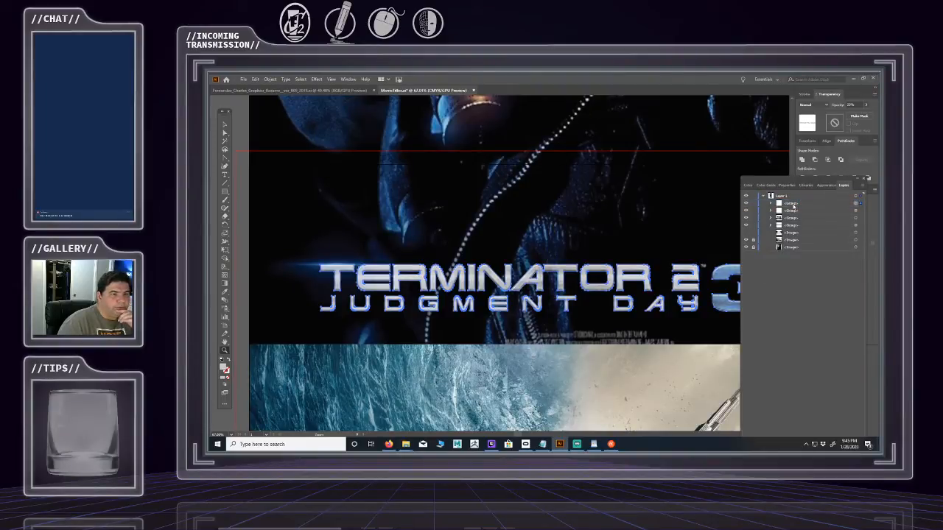
pyautogui.click(792, 205)
pyautogui.click(746, 211)
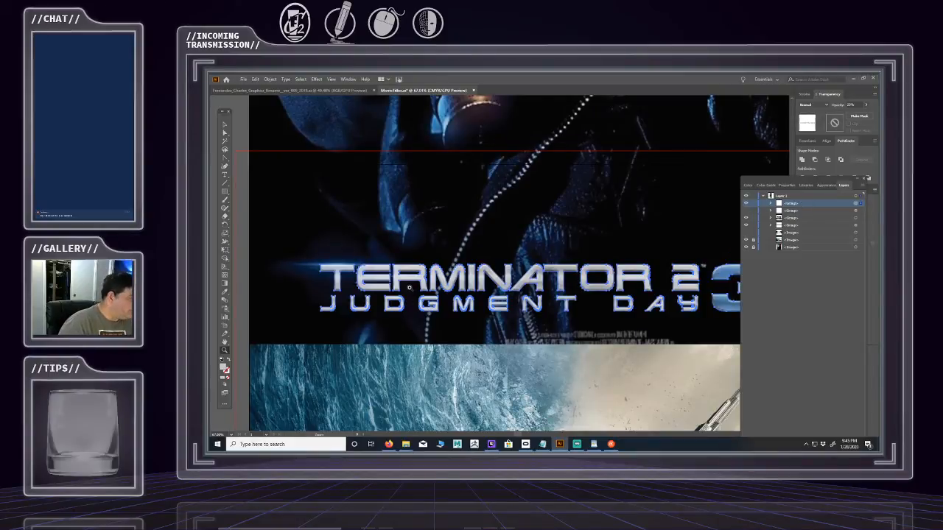
# - Reset the visible title group's colours to the default white fill and black stroke
pyautogui.moveTo(413, 287); pyautogui.dragTo(445, 293)
pyautogui.scroll(4, 445, 293)
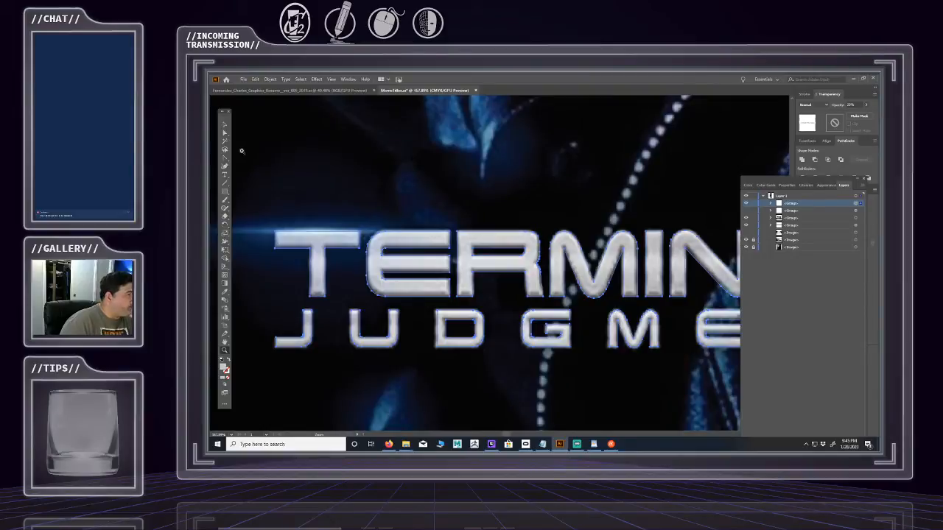
pyautogui.click(823, 185)
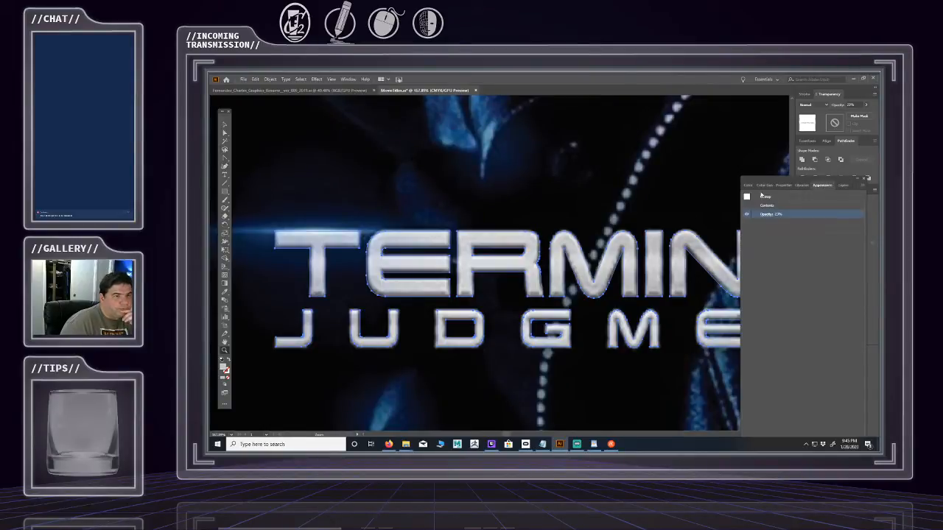
pyautogui.click(842, 185)
pyautogui.click(851, 204)
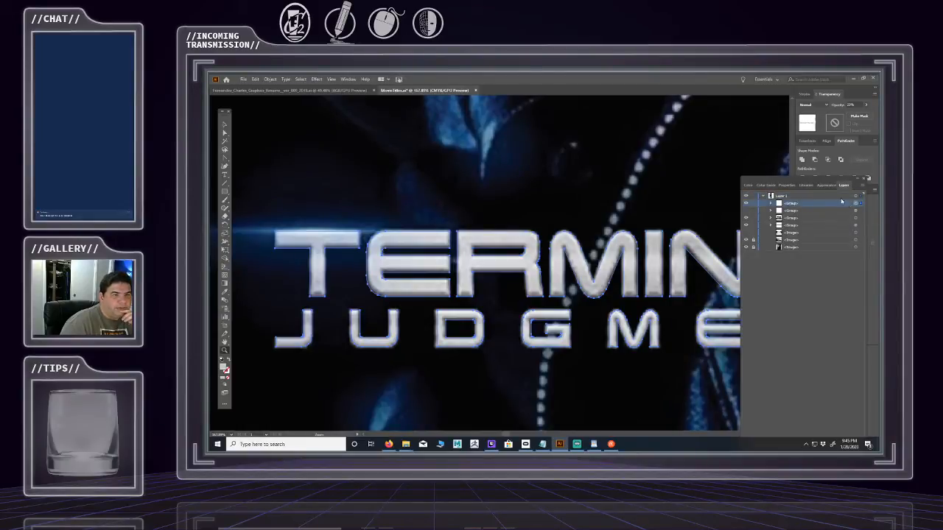
pyautogui.click(822, 185)
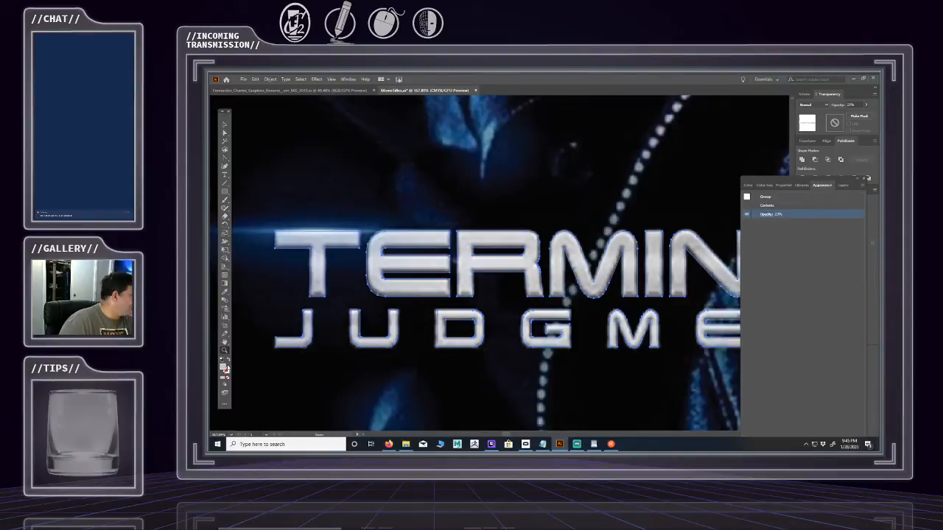
pyautogui.click(222, 359)
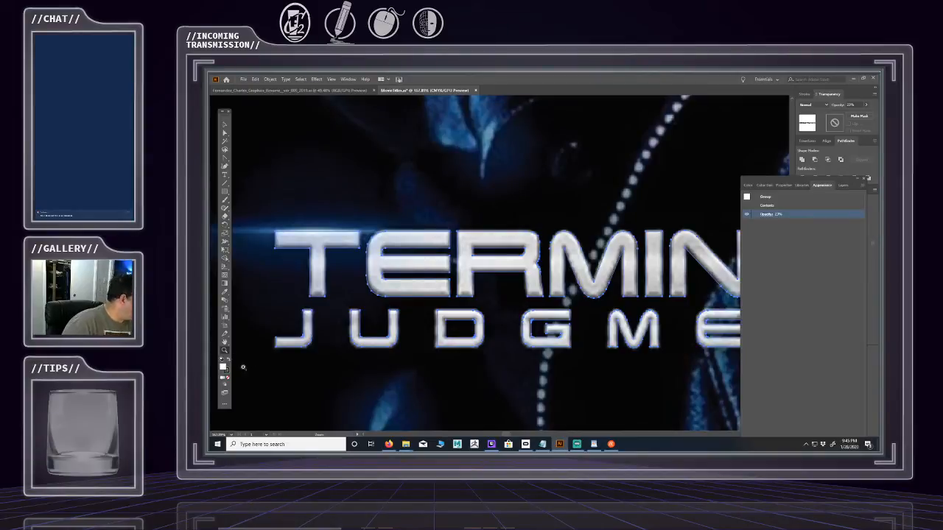
pyautogui.click(226, 375)
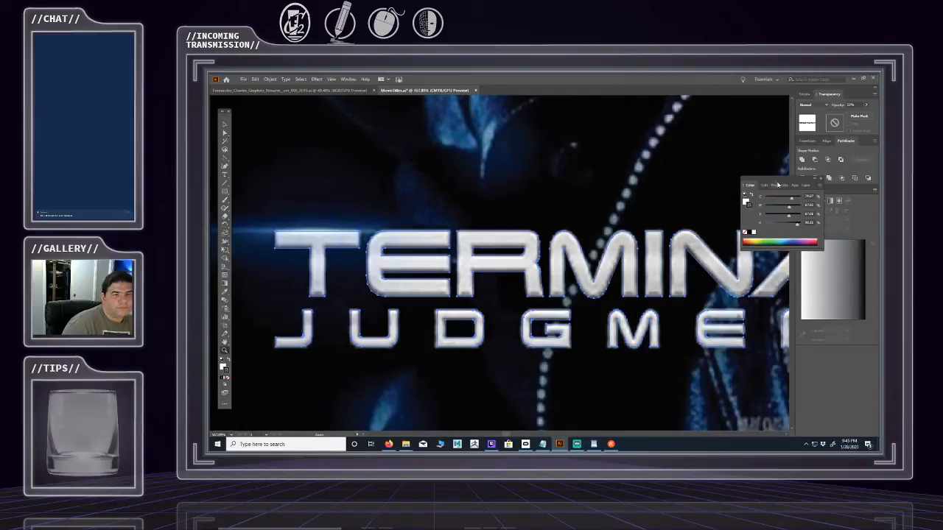
# - Display the title group's properties in a floating panel beside the artwork
pyautogui.moveTo(778, 185); pyautogui.dragTo(756, 368)
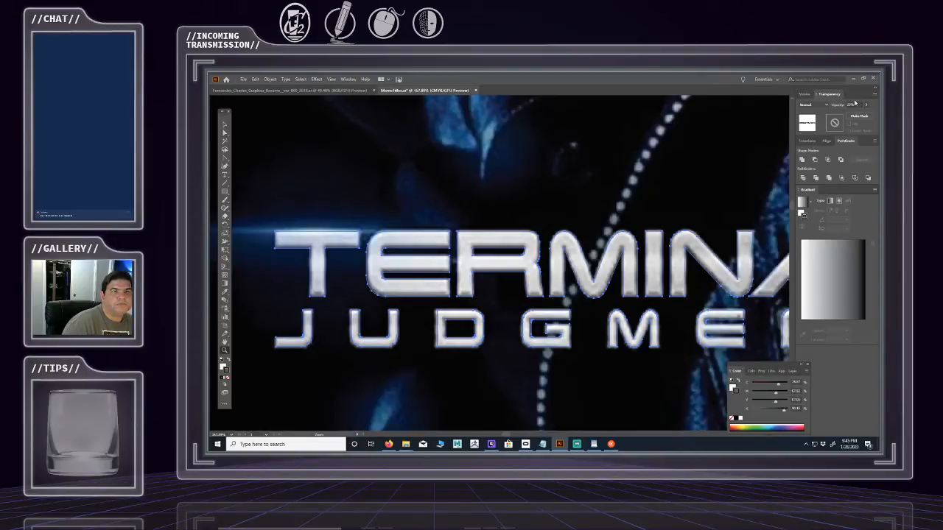
pyautogui.click(863, 78)
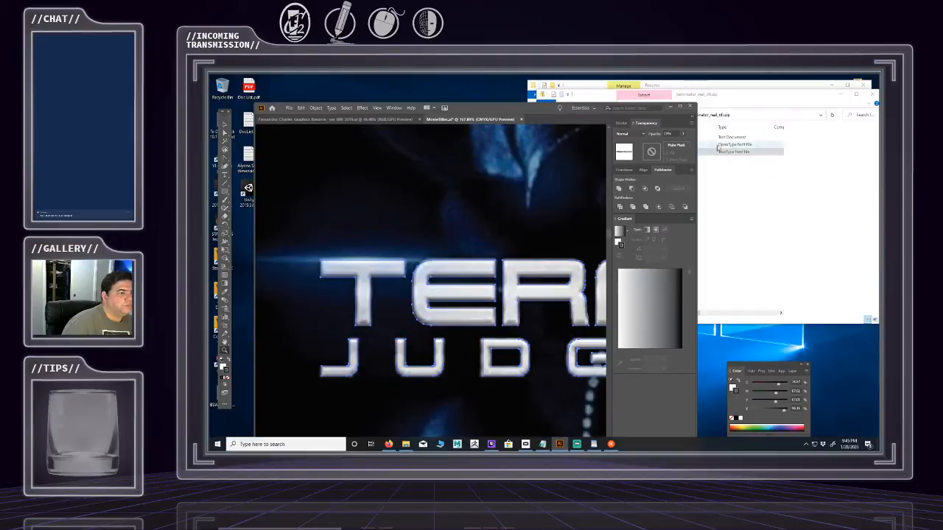
pyautogui.moveTo(761, 365); pyautogui.dragTo(878, 366)
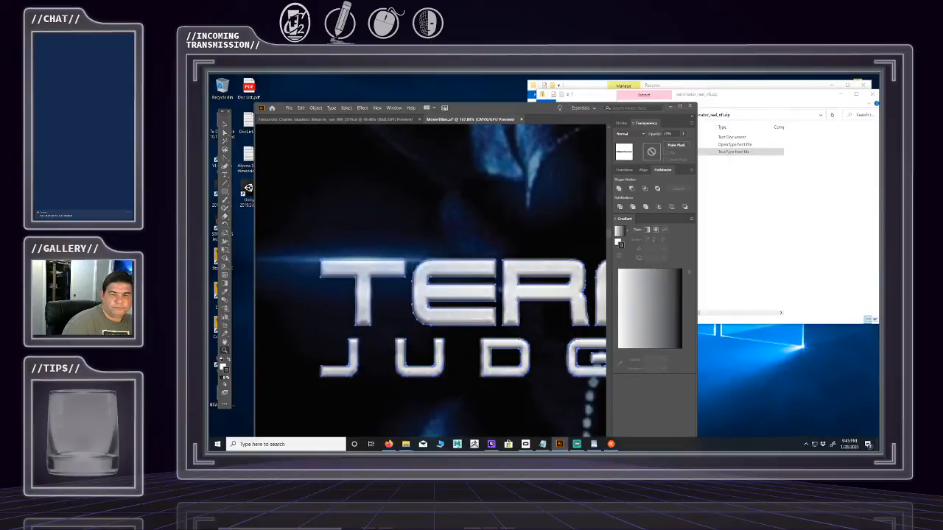
pyautogui.click(681, 107)
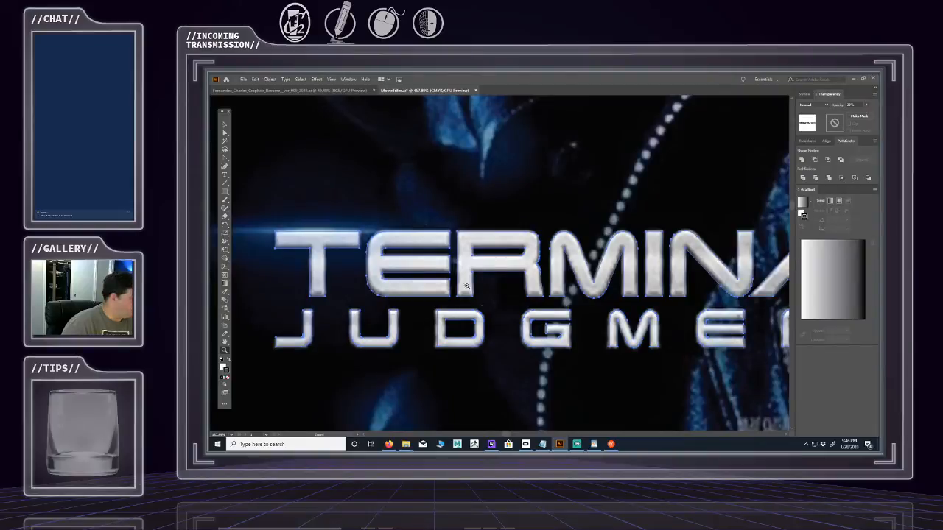
pyautogui.click(349, 79)
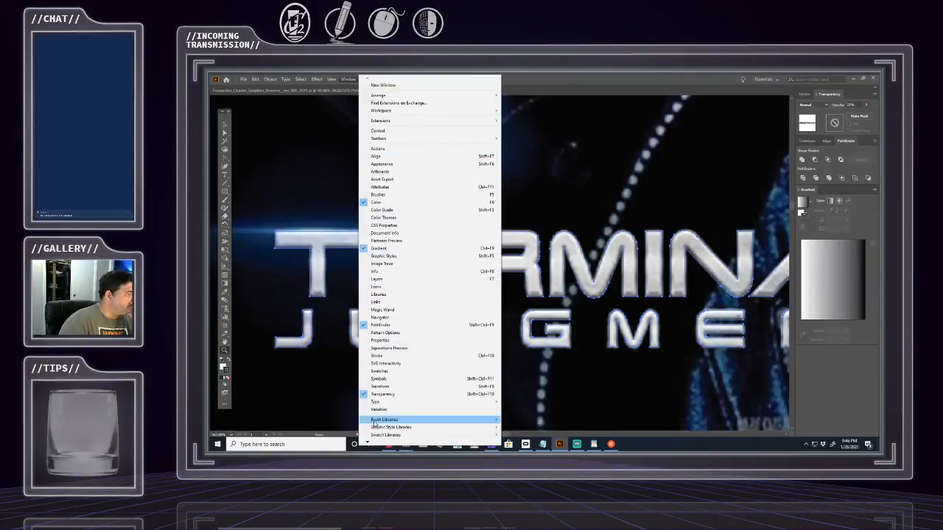
pyautogui.click(374, 342)
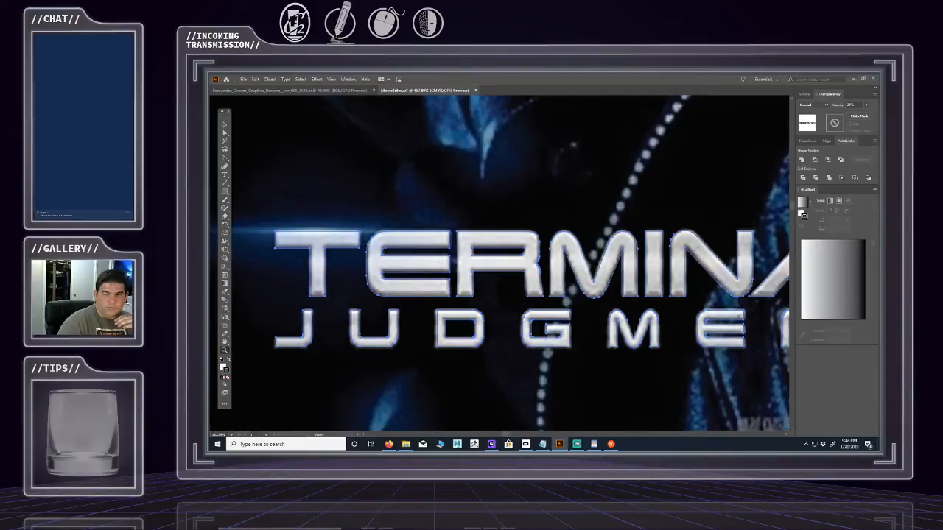
pyautogui.moveTo(878, 85); pyautogui.dragTo(718, 110)
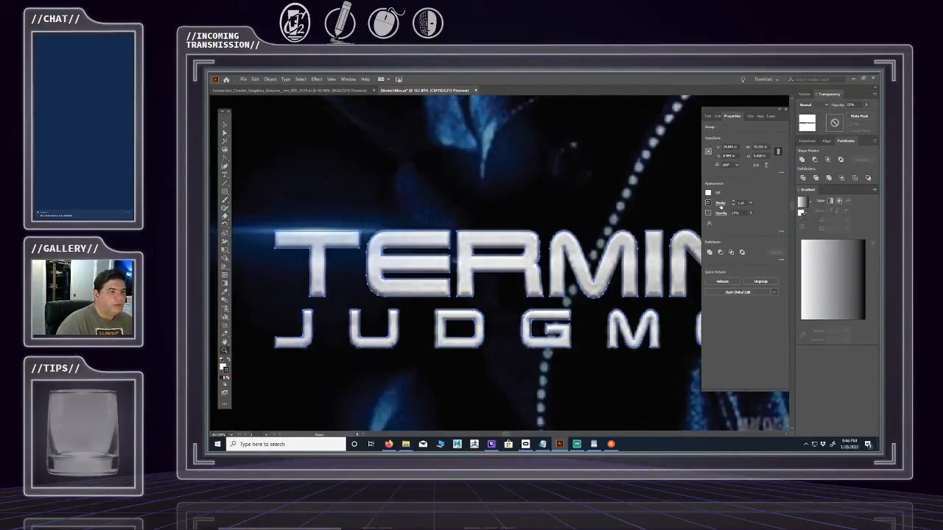
# - Align the title group's stroke to the inside of the letters and set its weight to 7 pt
pyautogui.click(721, 207)
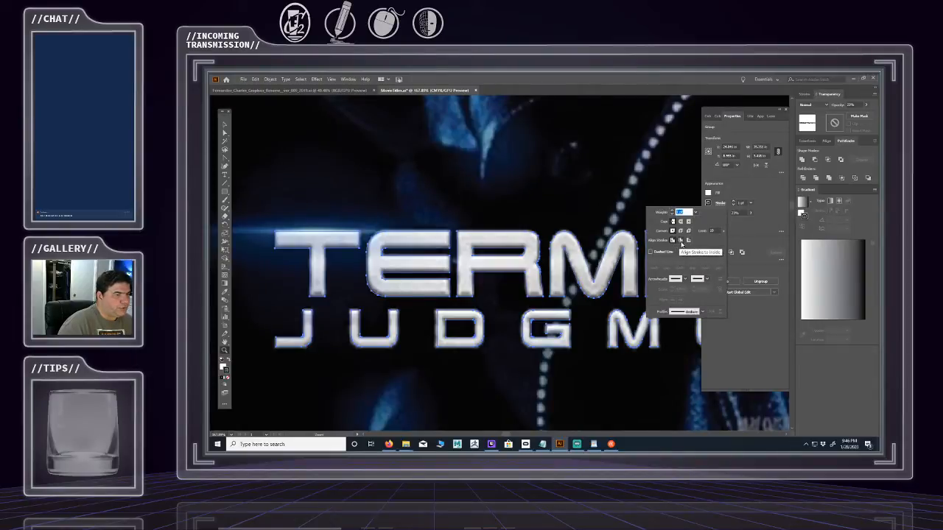
pyautogui.click(681, 241)
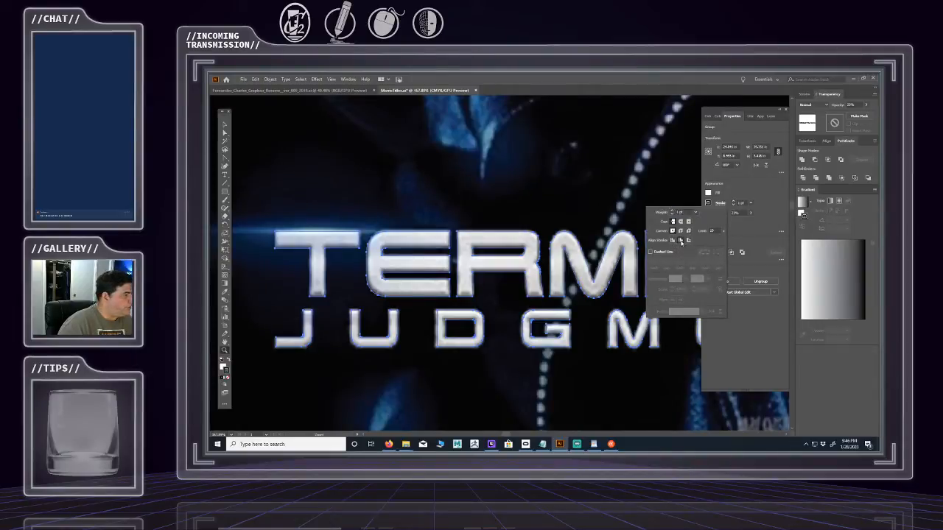
pyautogui.click(754, 205)
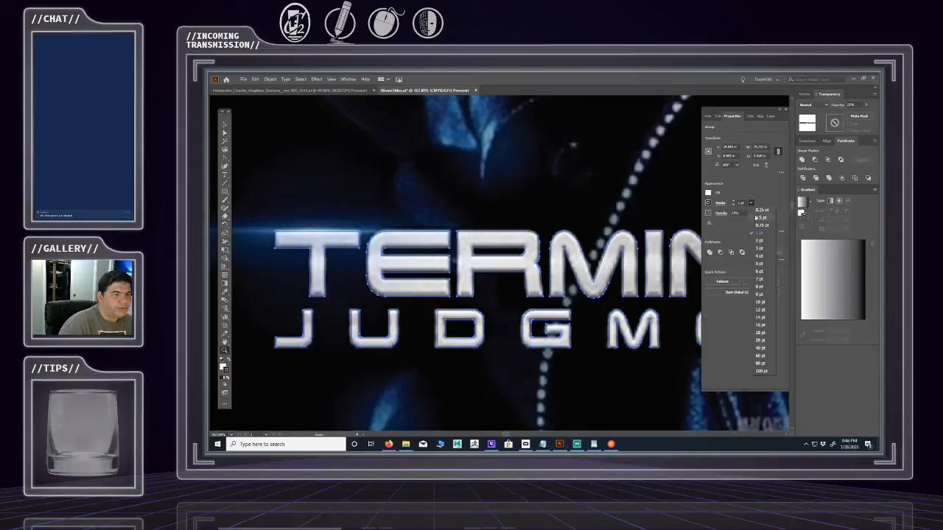
pyautogui.click(758, 289)
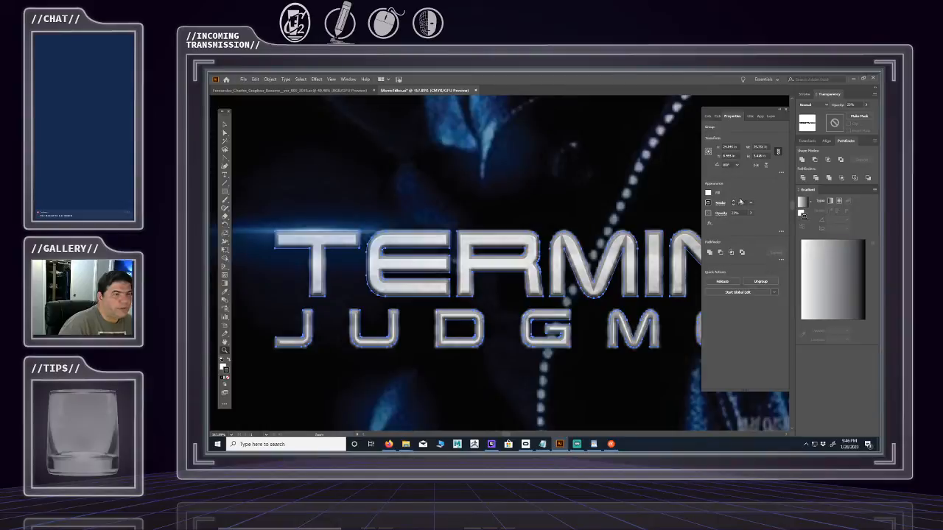
# - Give the title group's stroke round-joined corners and reduce its weight
pyautogui.click(720, 206)
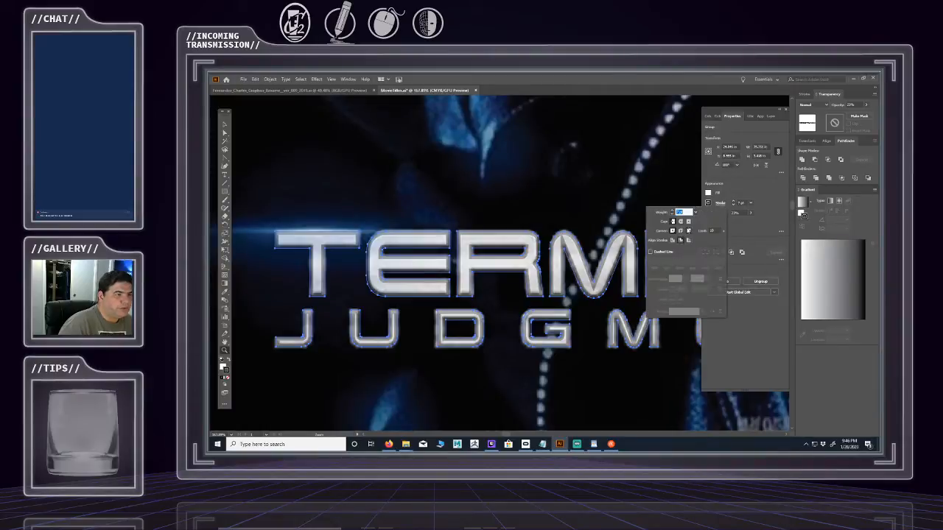
pyautogui.click(681, 232)
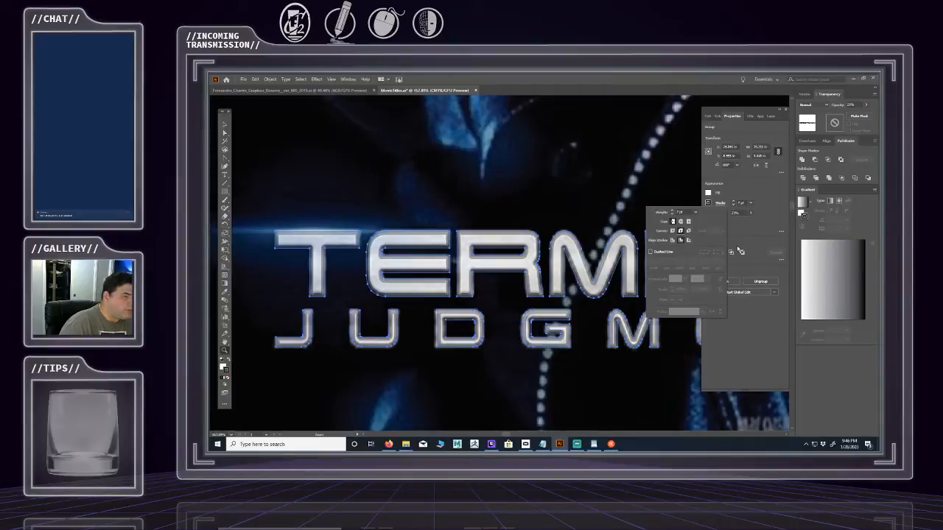
pyautogui.click(750, 204)
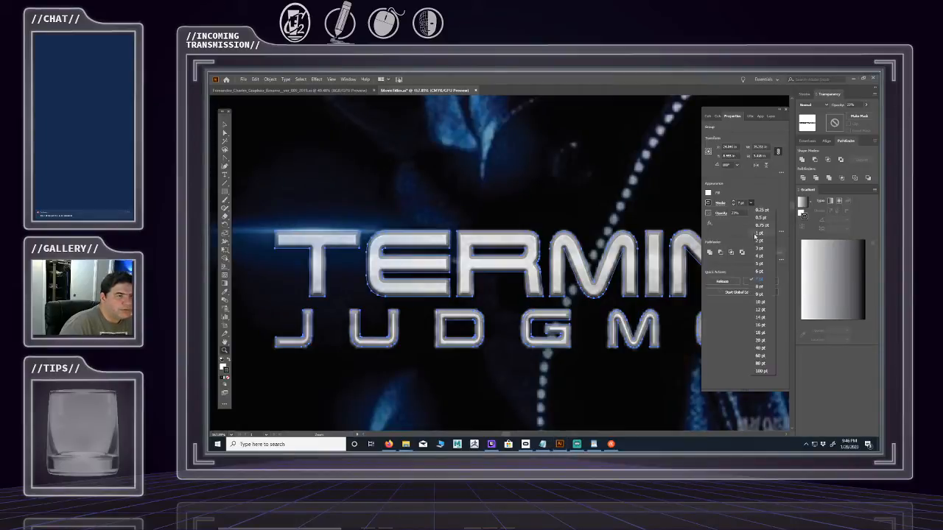
pyautogui.click(763, 265)
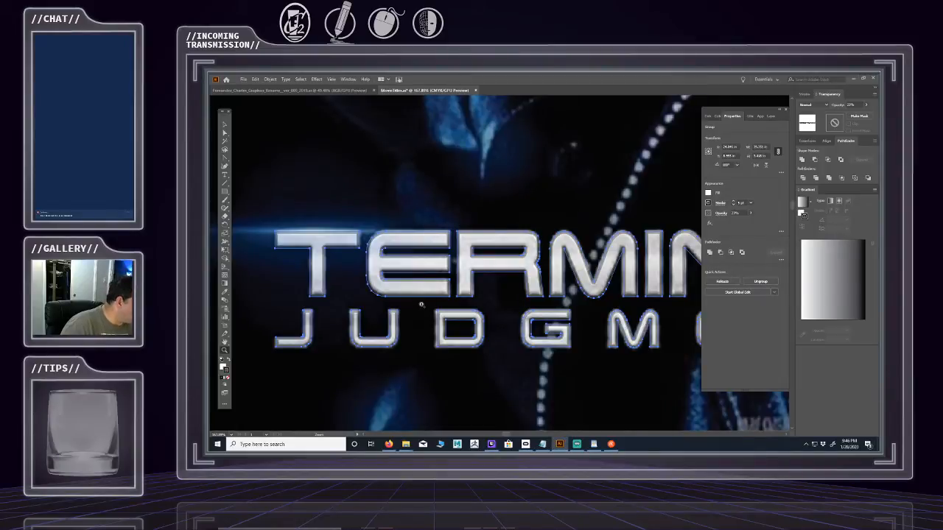
# - Examine how the inside stroke sits on the Terminator 2 Judgment Day lettering and the 3D across the whole title
pyautogui.moveTo(439, 286); pyautogui.dragTo(358, 285)
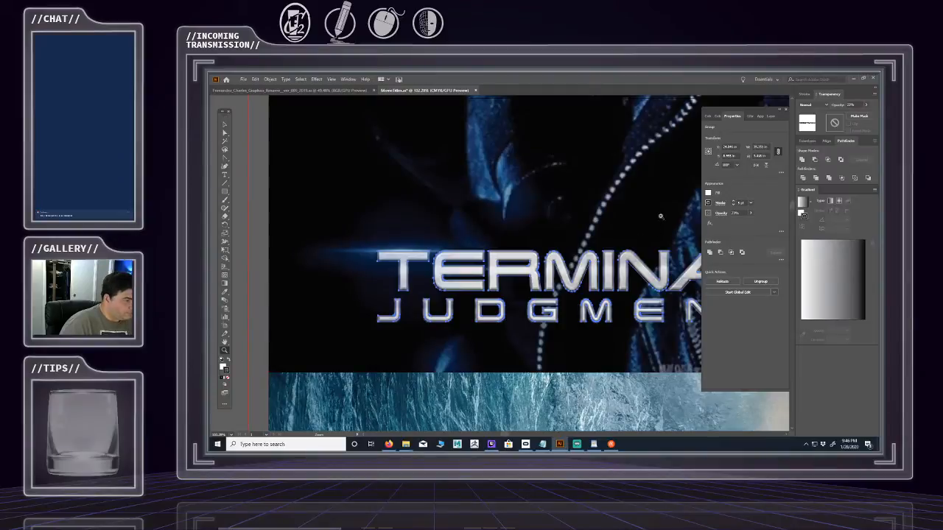
pyautogui.moveTo(661, 218); pyautogui.dragTo(484, 202)
pyautogui.moveTo(597, 212); pyautogui.dragTo(521, 218)
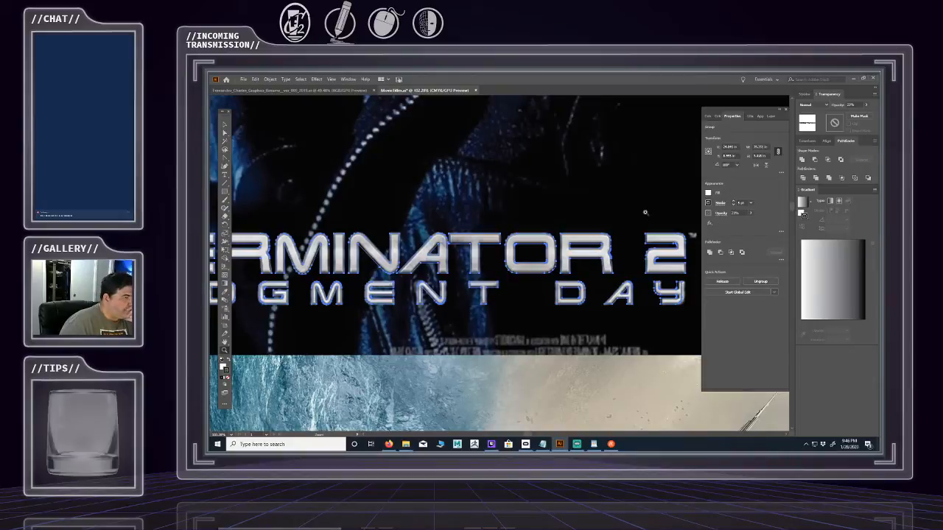
pyautogui.moveTo(604, 219); pyautogui.dragTo(566, 208)
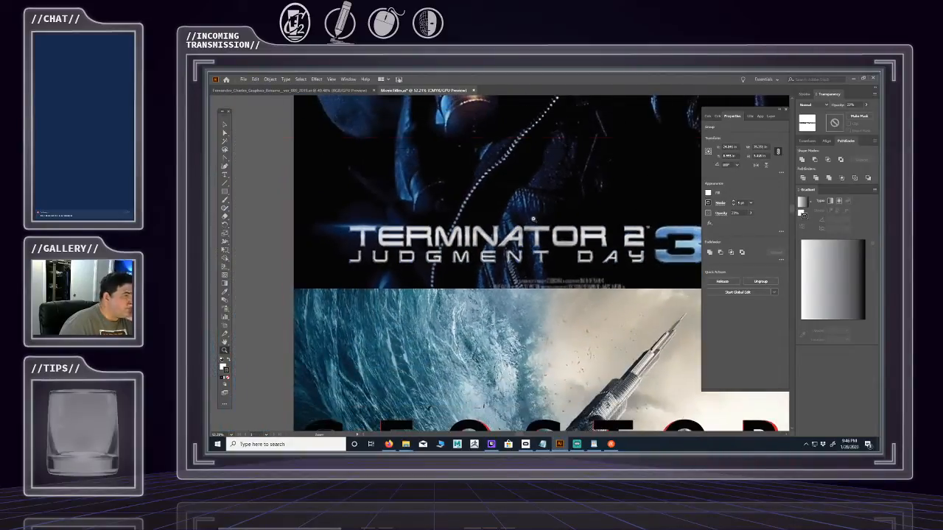
pyautogui.moveTo(584, 172); pyautogui.dragTo(503, 169)
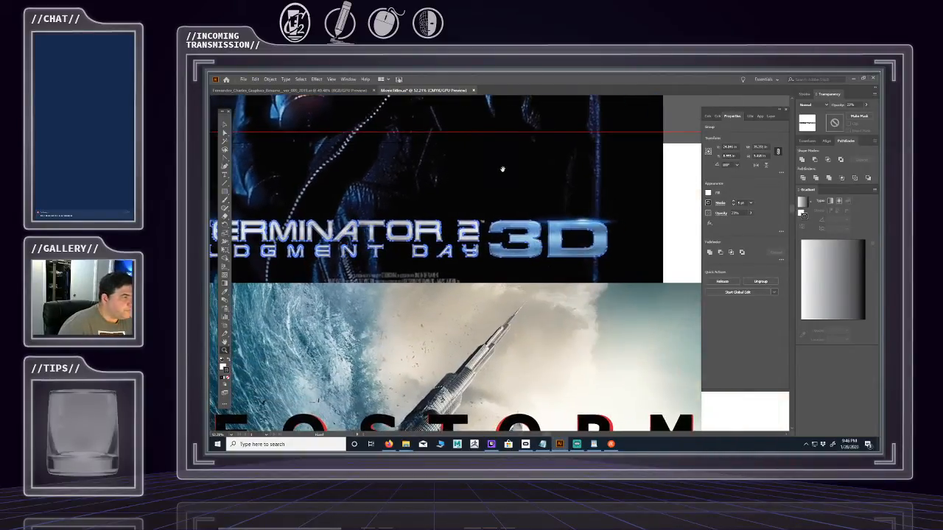
pyautogui.moveTo(533, 214); pyautogui.dragTo(640, 223)
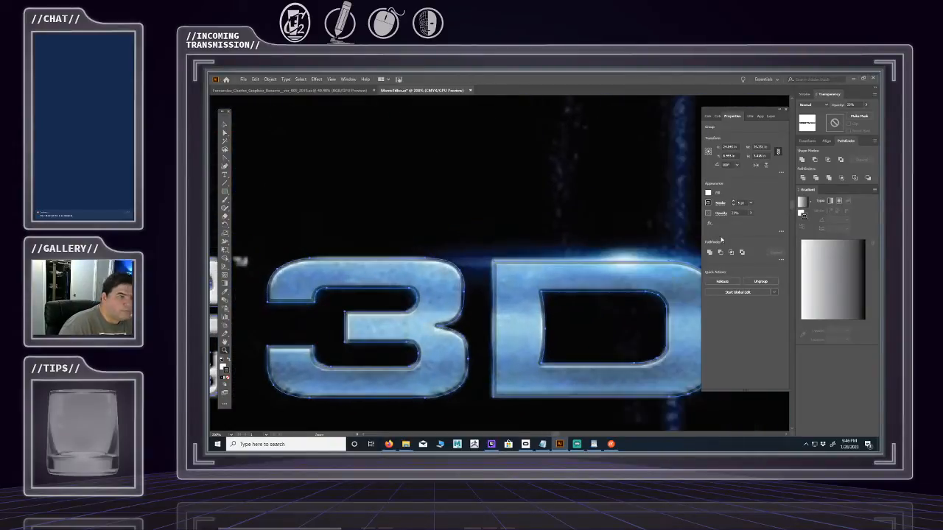
pyautogui.moveTo(633, 229); pyautogui.dragTo(505, 239)
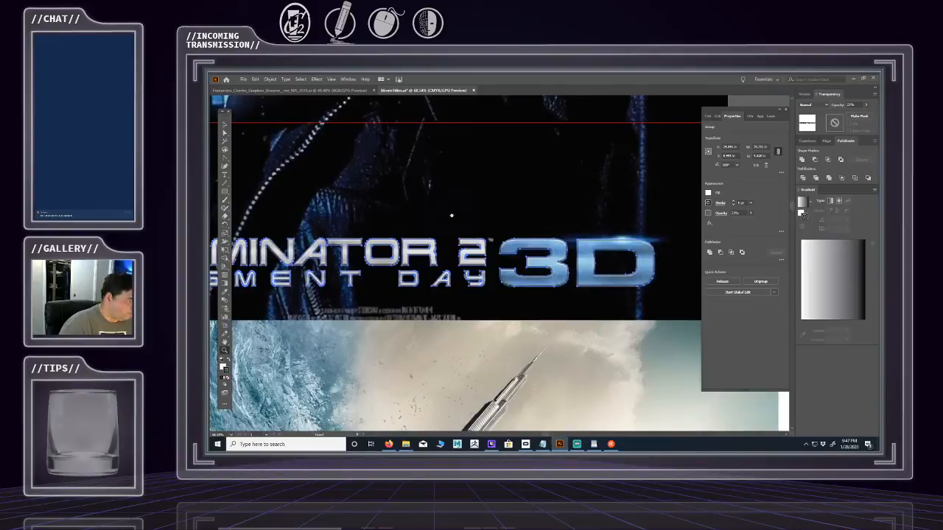
pyautogui.moveTo(449, 215); pyautogui.dragTo(616, 203)
pyautogui.moveTo(495, 203); pyautogui.dragTo(547, 203)
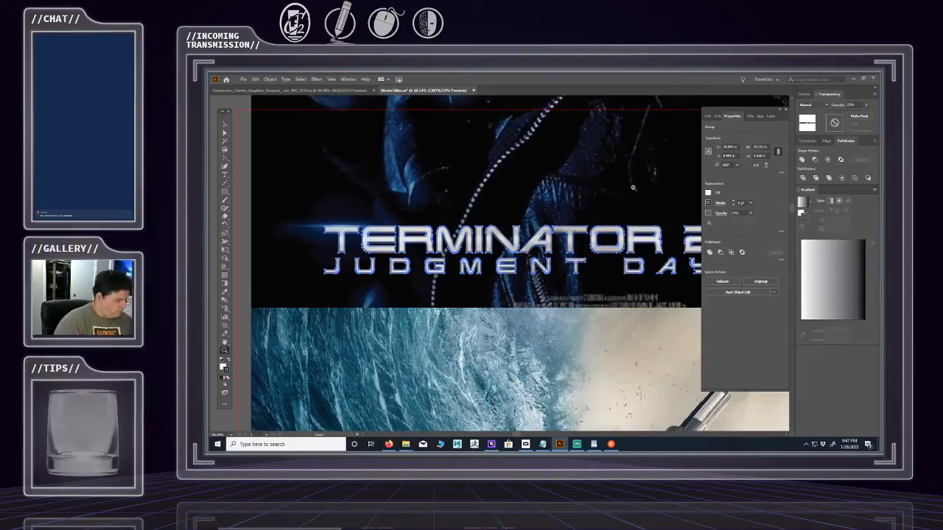
pyautogui.moveTo(658, 201); pyautogui.dragTo(612, 200)
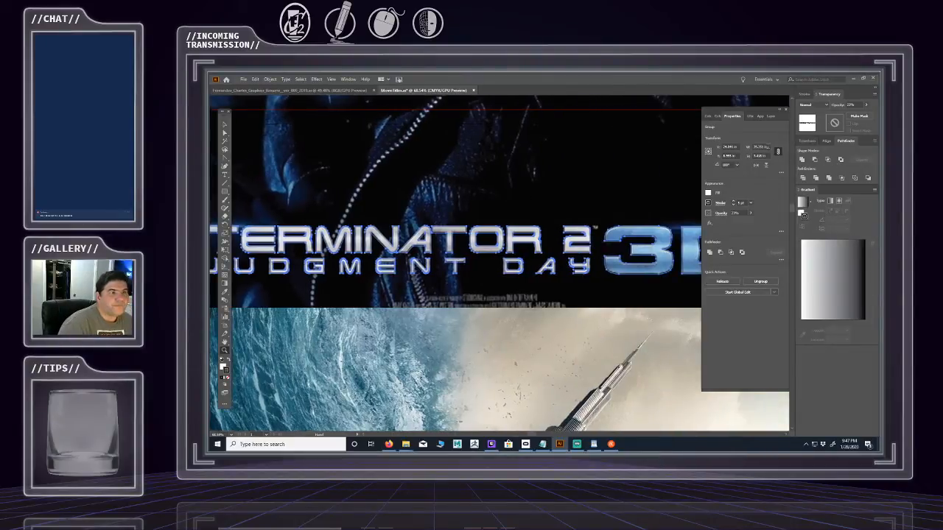
# - Set the title group's opacity to 100% so its white fill fully covers the poster lettering
pyautogui.click(750, 213)
pyautogui.moveTo(729, 222); pyautogui.dragTo(870, 233)
pyautogui.click(449, 198)
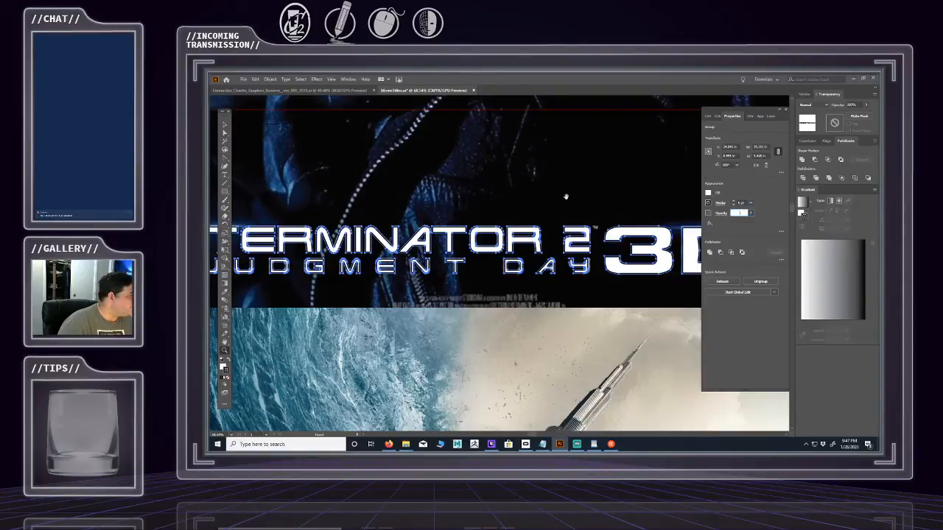
pyautogui.moveTo(476, 192); pyautogui.dragTo(623, 209)
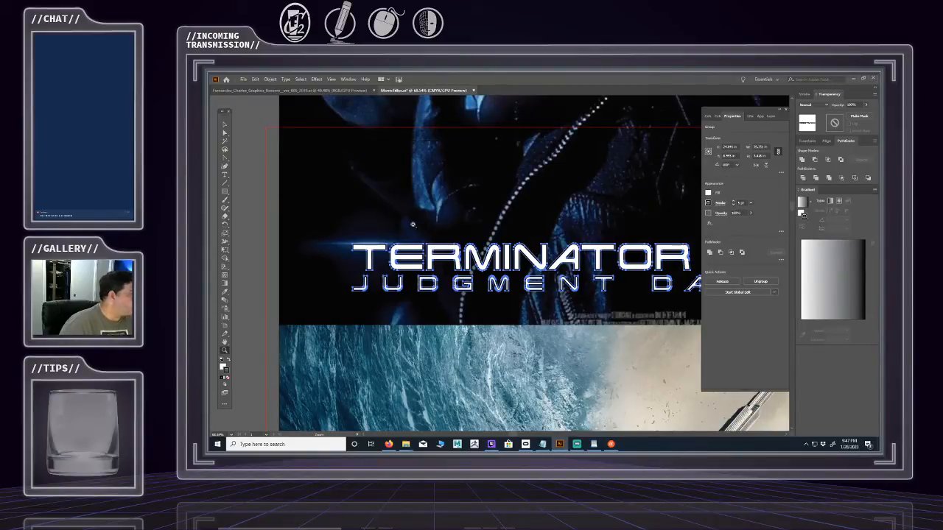
# - Move the Terminator 2 title group off the poster lettering so it sits just below the original title
pyautogui.click(224, 124)
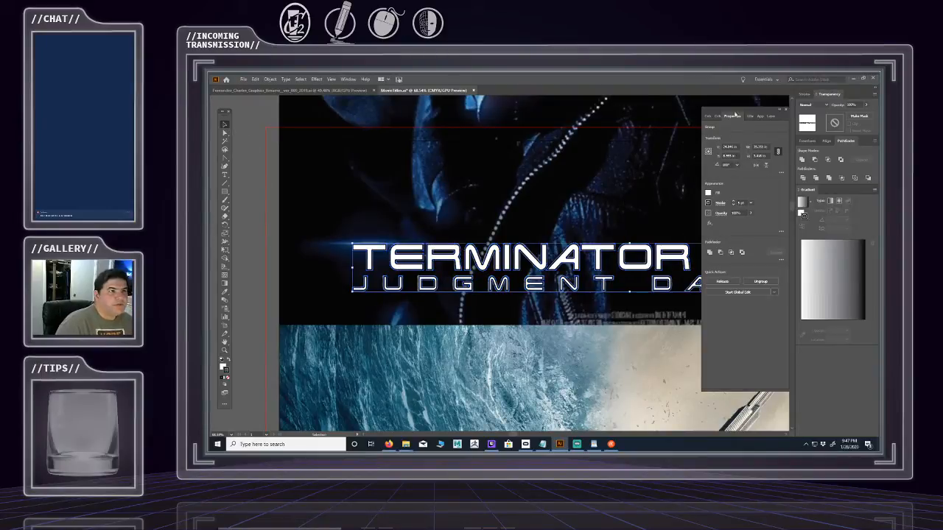
pyautogui.click(769, 115)
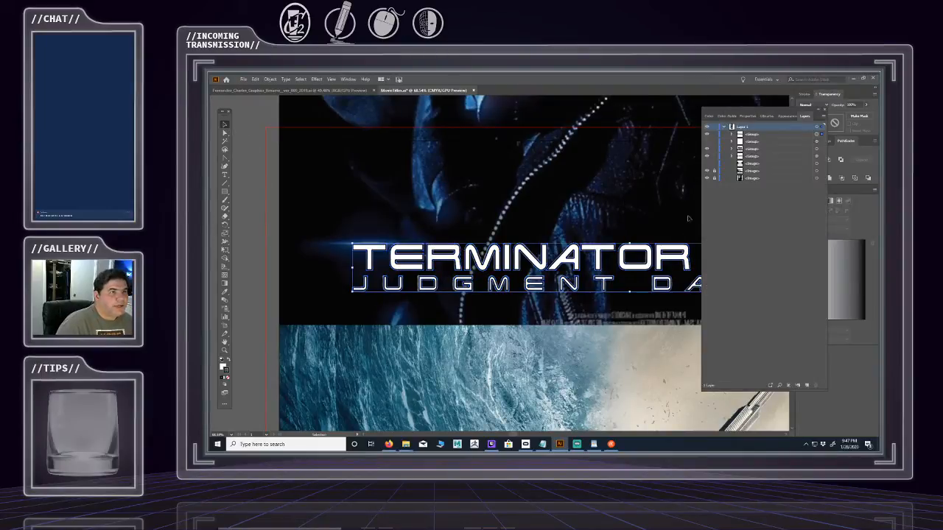
pyautogui.click(755, 136)
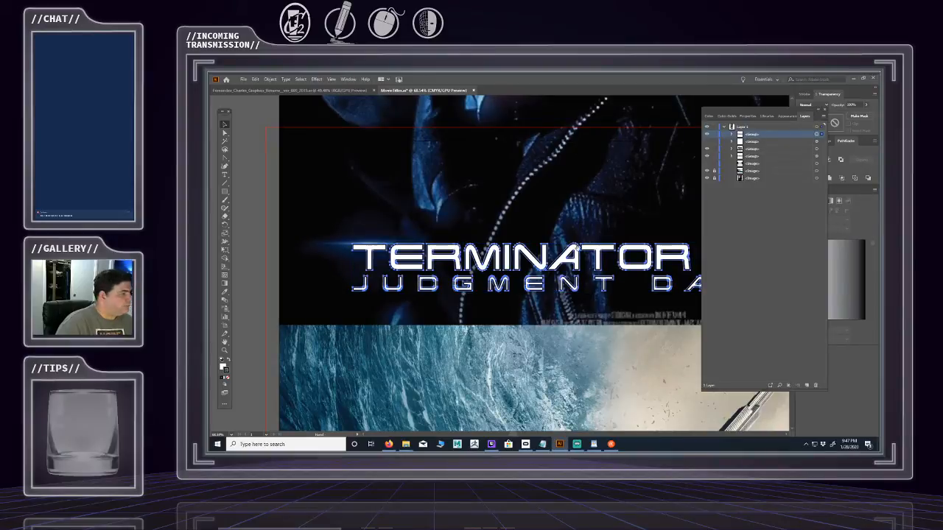
pyautogui.moveTo(605, 269); pyautogui.dragTo(526, 243)
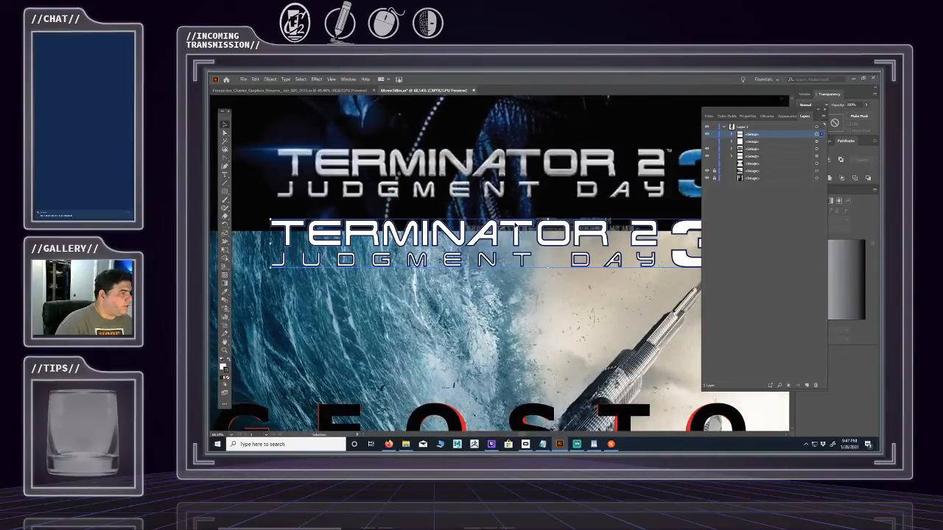
pyautogui.hotkey('shift', 'Up')
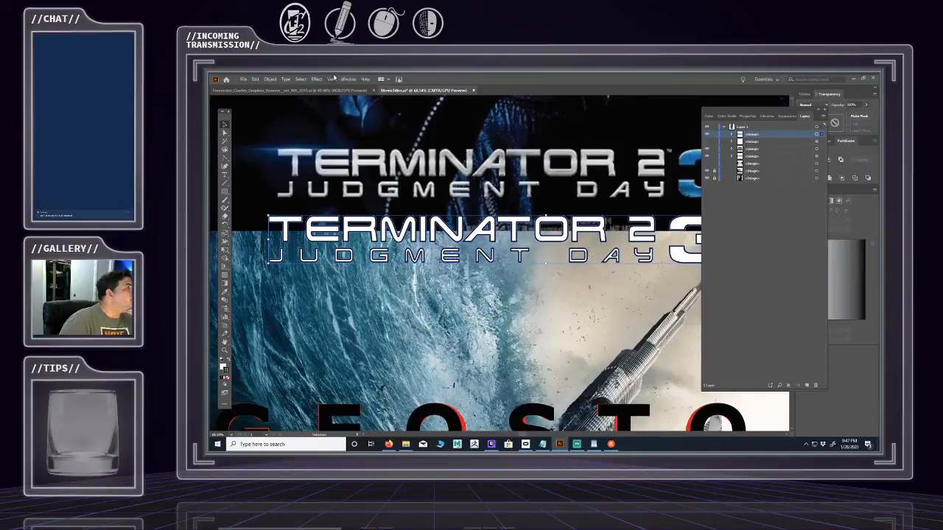
# - Convert the title group's inside stroke into filled shapes with Outline Stroke
pyautogui.click(301, 80)
pyautogui.moveTo(271, 80)
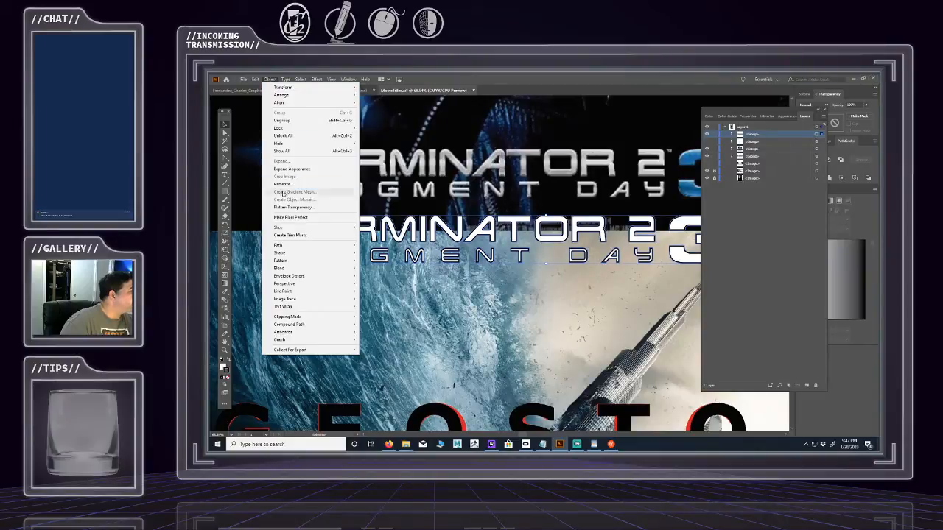
pyautogui.moveTo(332, 254)
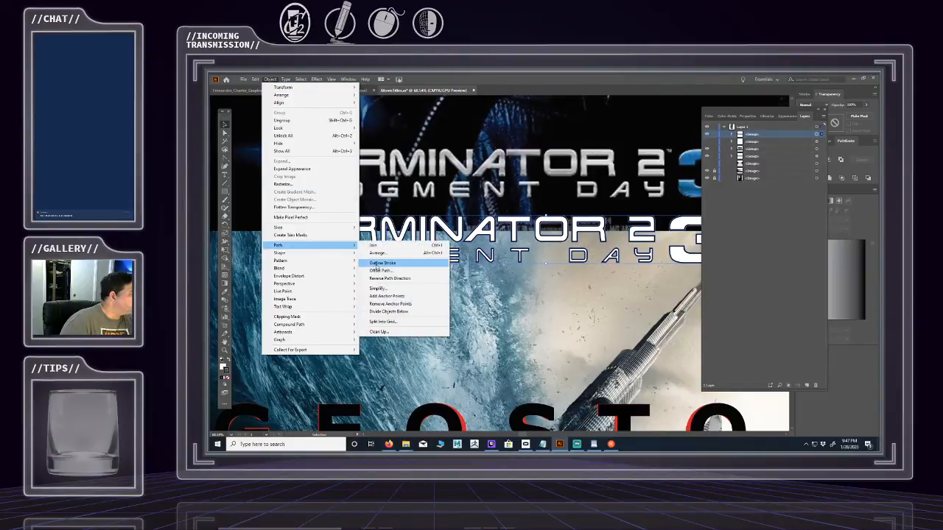
pyautogui.click(376, 263)
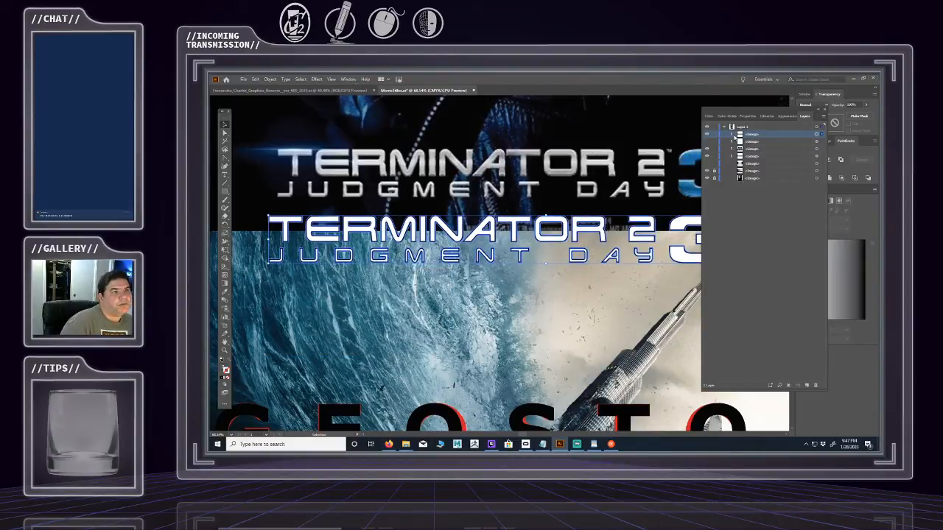
# - Expand the title group in the layer hierarchy down to its three lettering subgroups and the 3D characters' compound paths
pyautogui.click(731, 135)
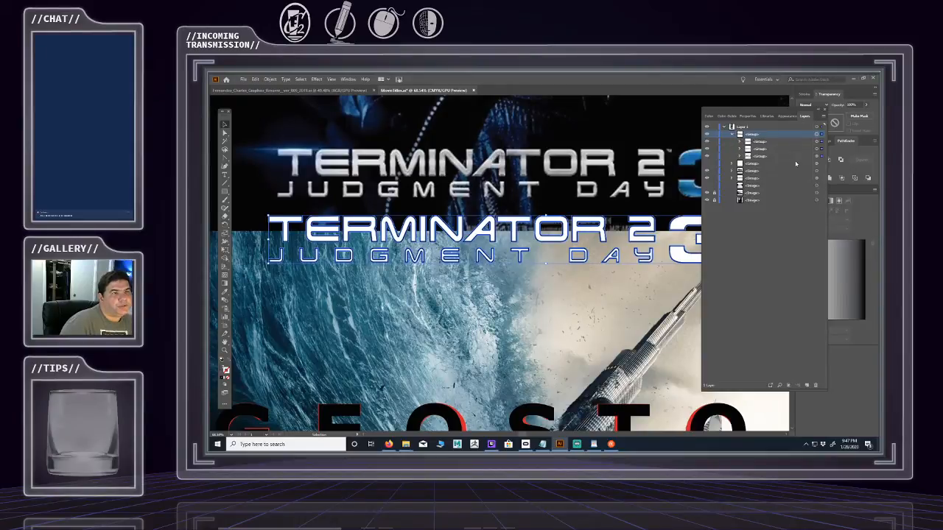
pyautogui.click(743, 144)
pyautogui.click(740, 143)
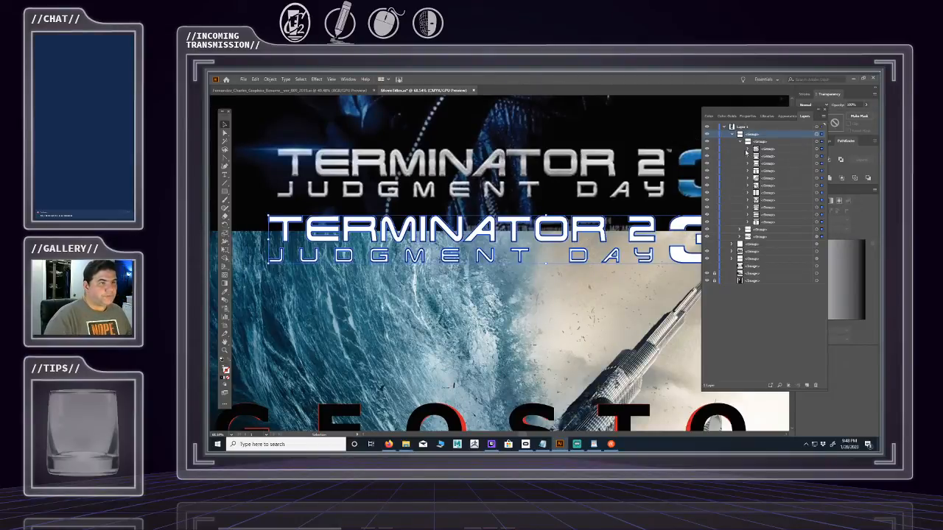
pyautogui.click(739, 230)
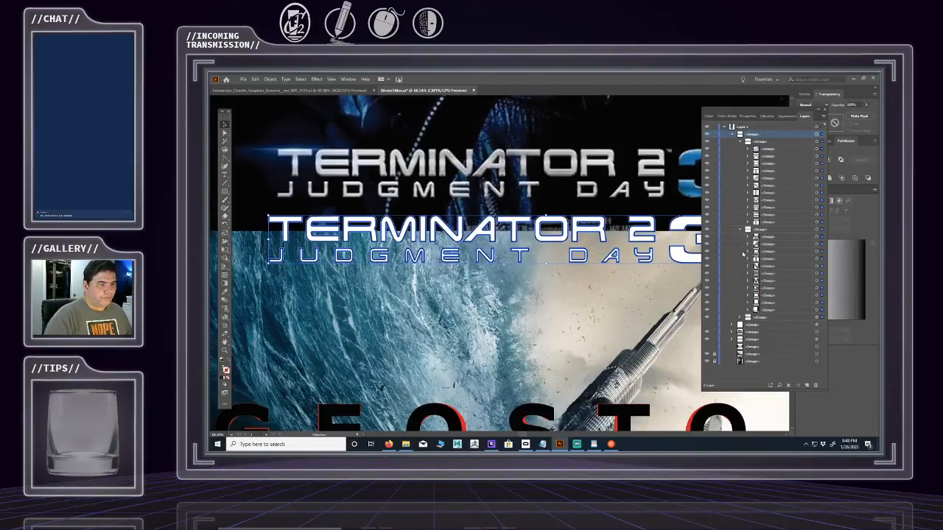
pyautogui.click(740, 317)
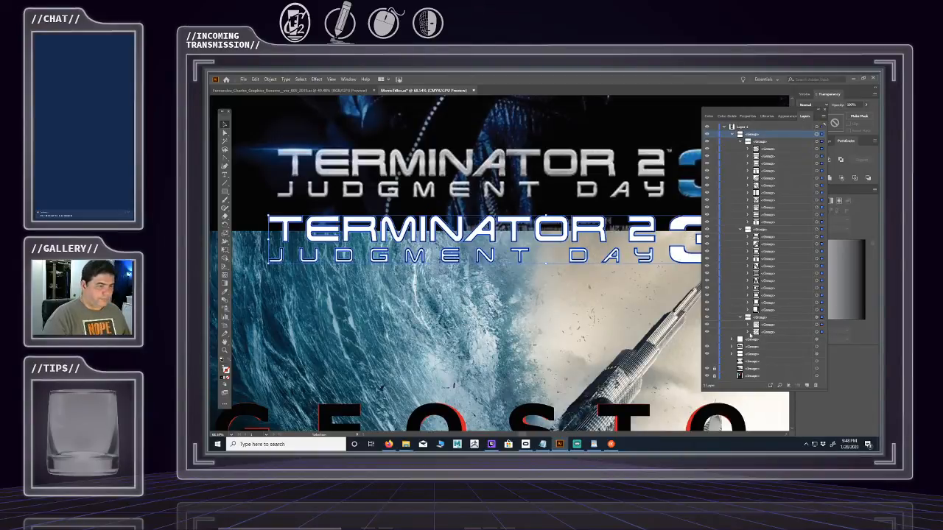
pyautogui.click(747, 325)
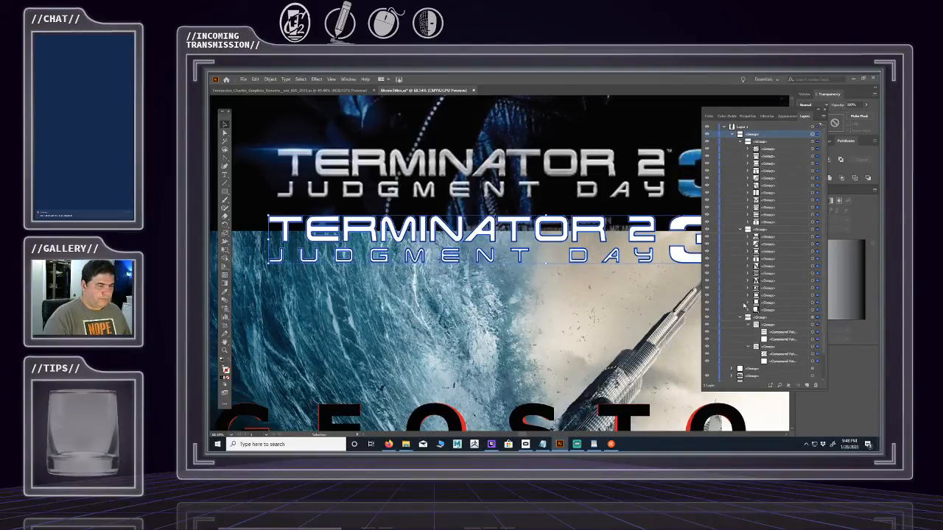
# - Expand every letter group of JUDGMENT DAY in the layer hierarchy to expose its compound paths
pyautogui.click(748, 310)
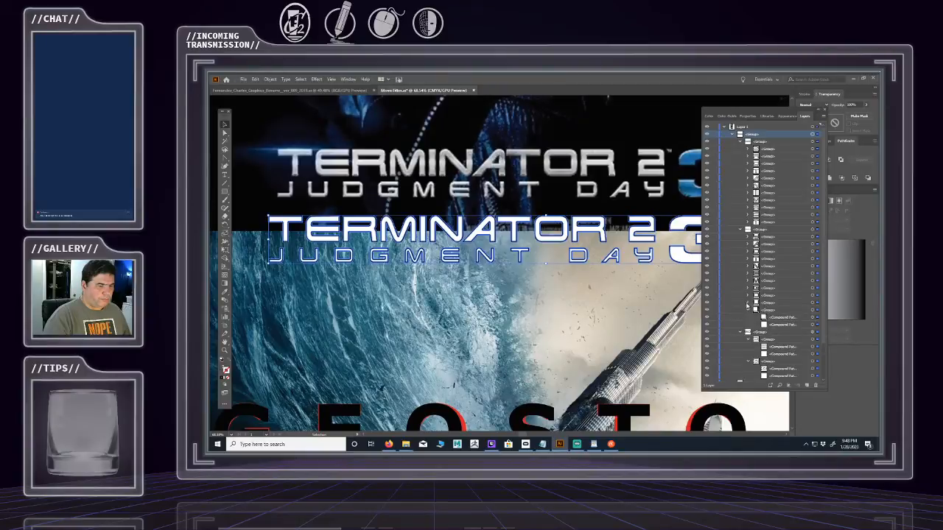
pyautogui.click(748, 303)
pyautogui.click(748, 295)
pyautogui.click(747, 287)
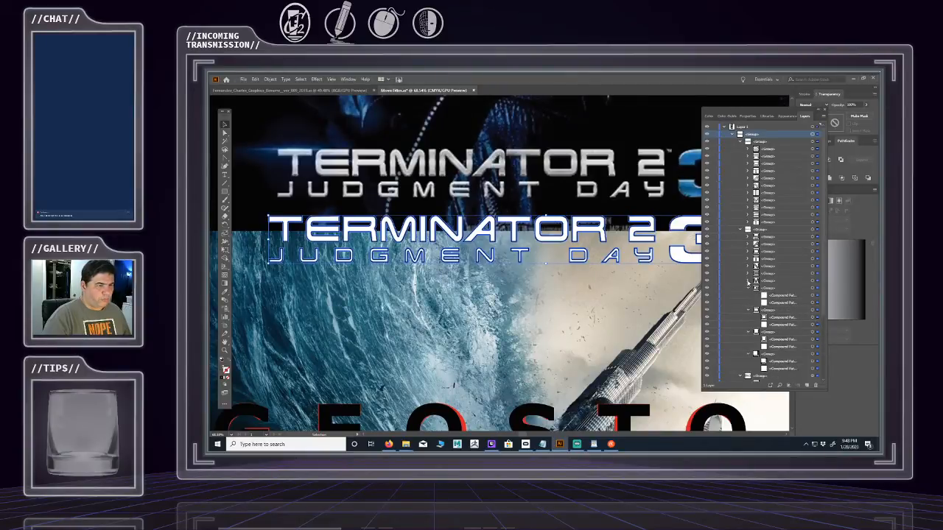
pyautogui.click(748, 280)
pyautogui.click(748, 273)
pyautogui.click(747, 266)
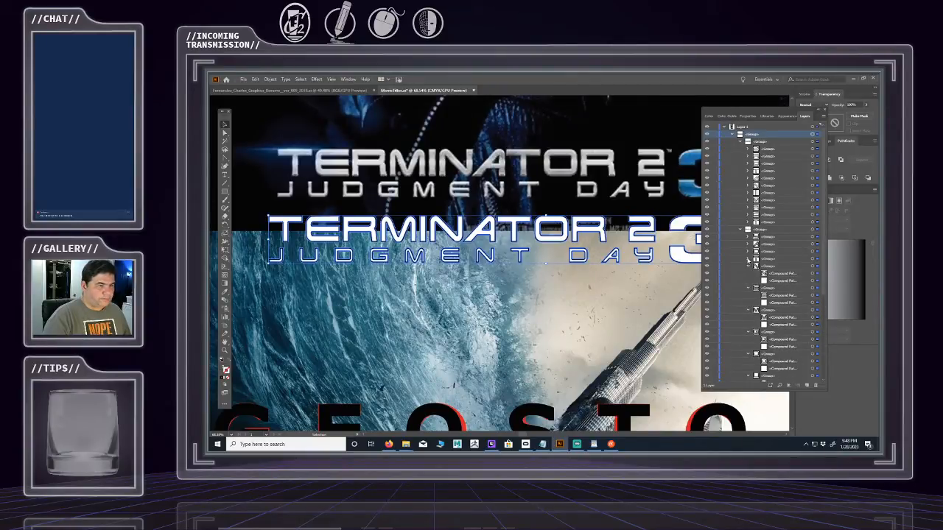
pyautogui.click(747, 259)
pyautogui.click(748, 251)
pyautogui.click(747, 244)
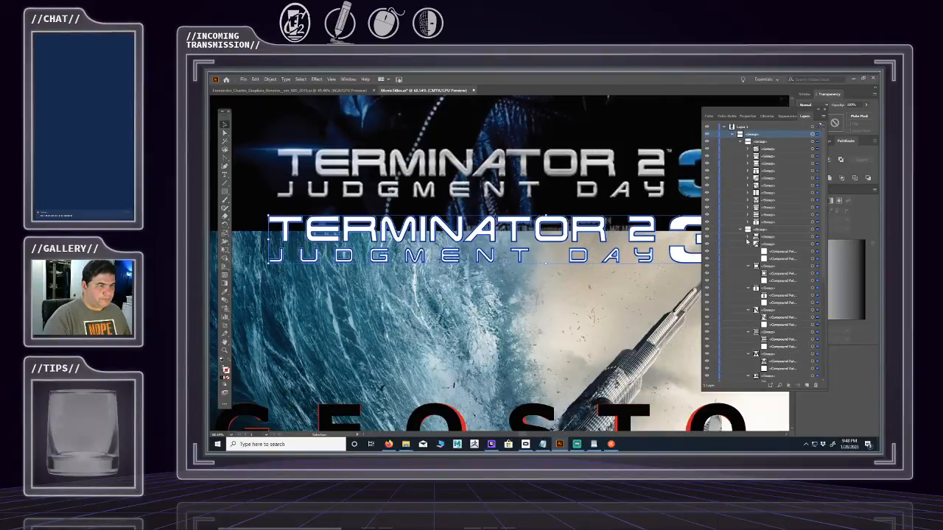
pyautogui.click(747, 236)
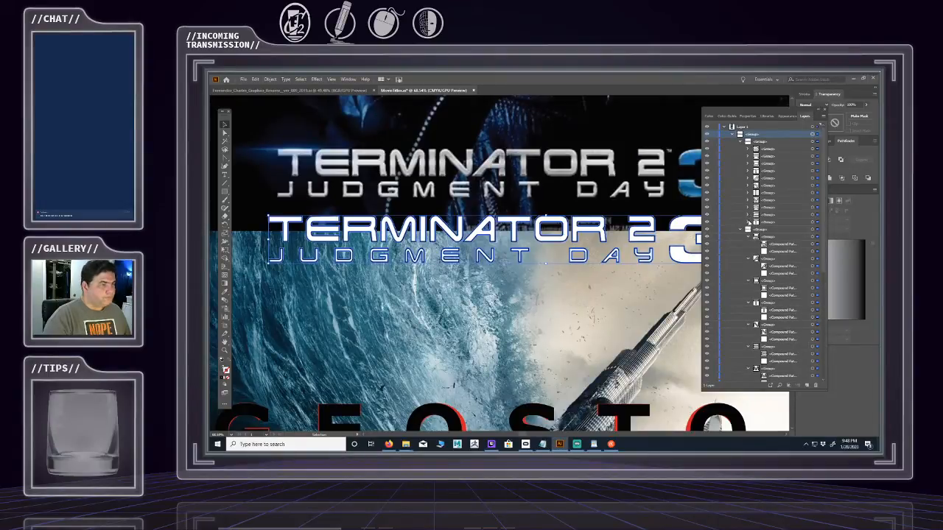
# - Expand every character group of TERMINATOR 2 in the layer hierarchy to expose its compound paths
pyautogui.click(747, 222)
pyautogui.click(748, 214)
pyautogui.click(748, 207)
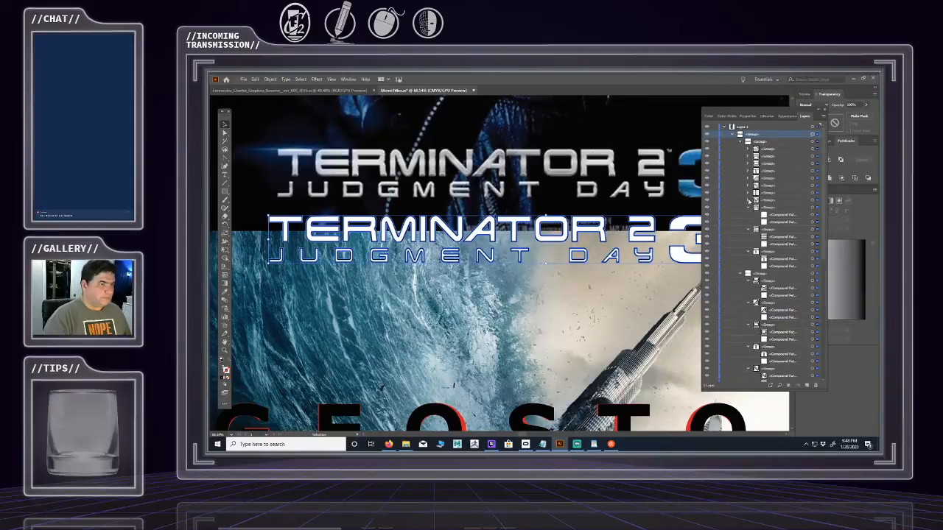
pyautogui.click(748, 198)
pyautogui.click(747, 192)
pyautogui.click(747, 185)
pyautogui.click(748, 171)
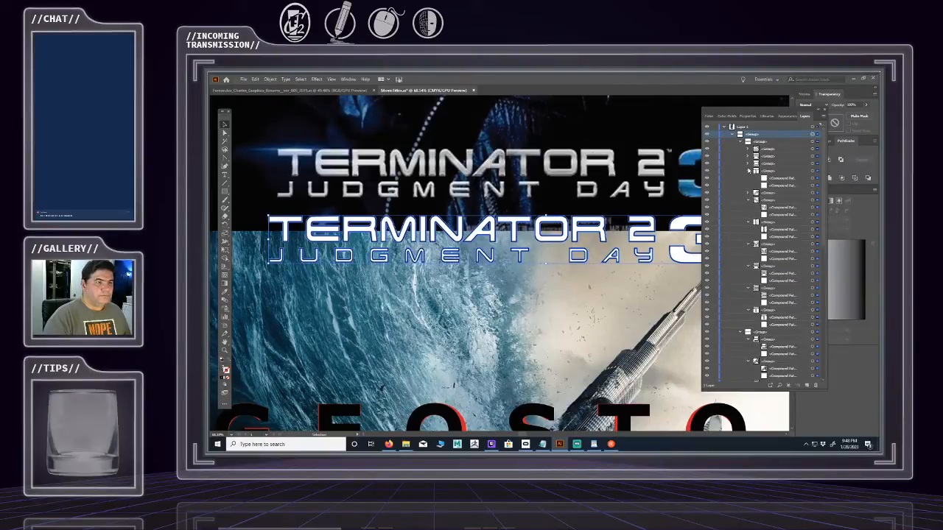
pyautogui.click(747, 164)
pyautogui.click(747, 156)
pyautogui.click(748, 149)
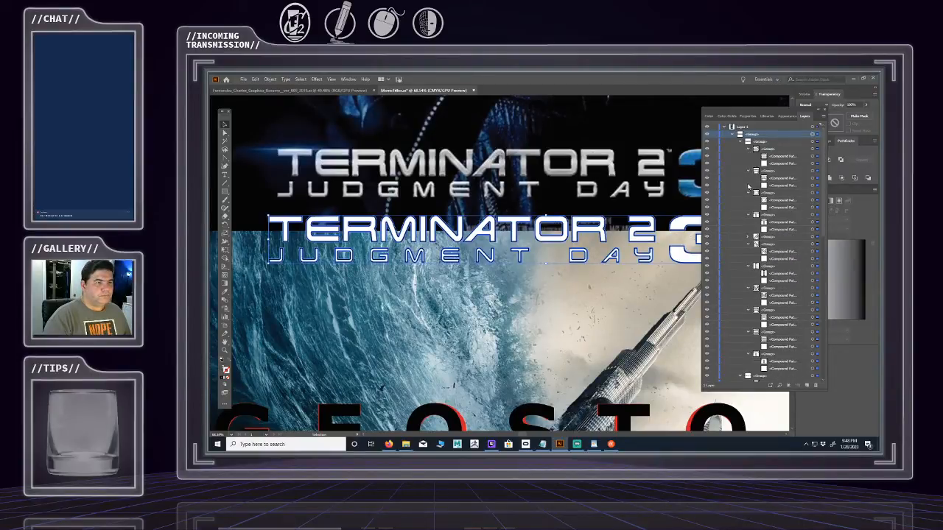
pyautogui.click(747, 237)
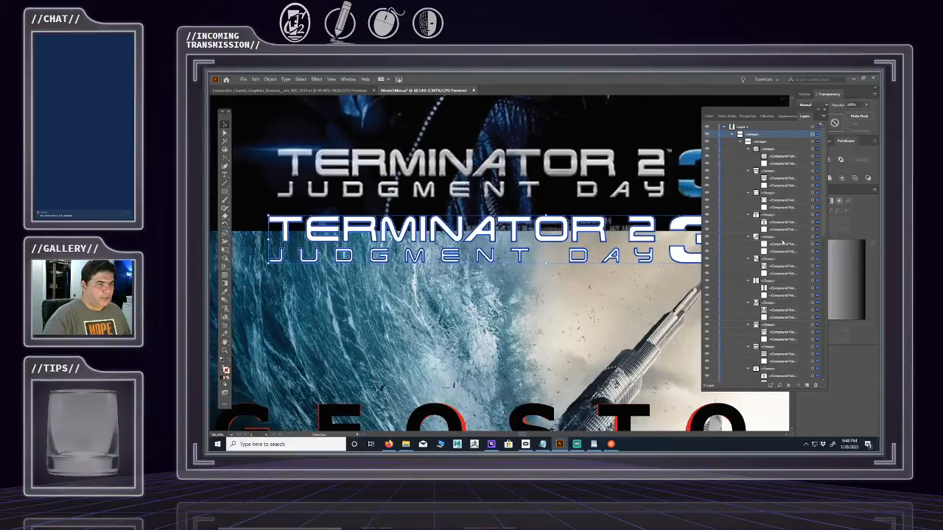
# - Move both compound paths of the 3 out of their own group into the D's group within the 3D lettering
pyautogui.scroll(-4, 763, 243)
pyautogui.scroll(3, 753, 243)
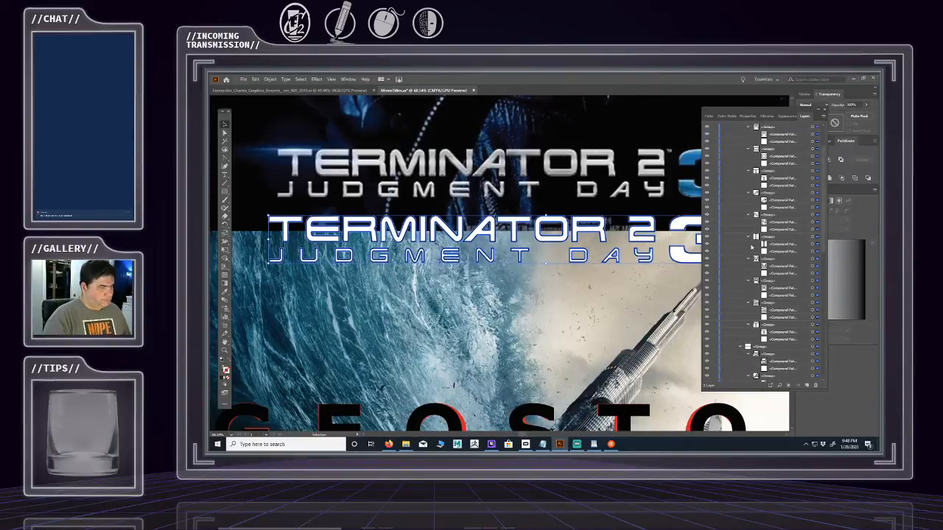
pyautogui.scroll(-2, 750, 252)
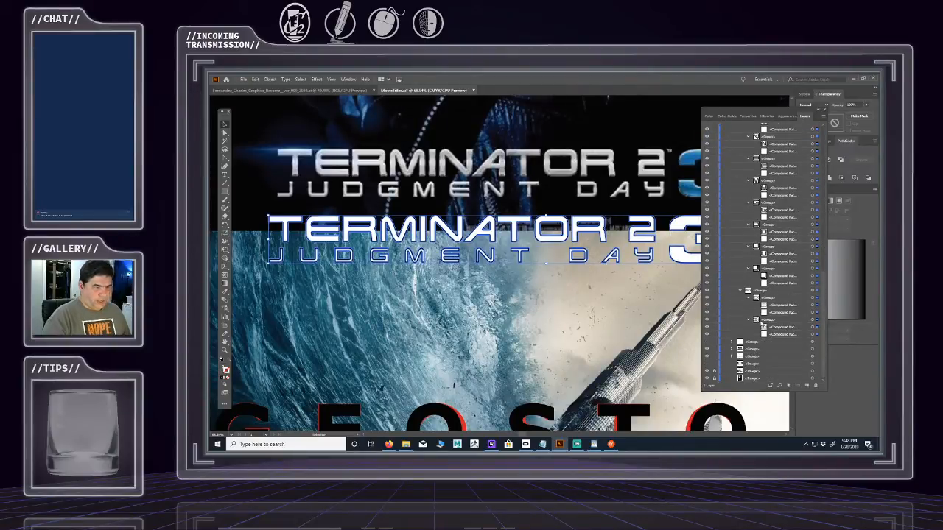
pyautogui.click(770, 322)
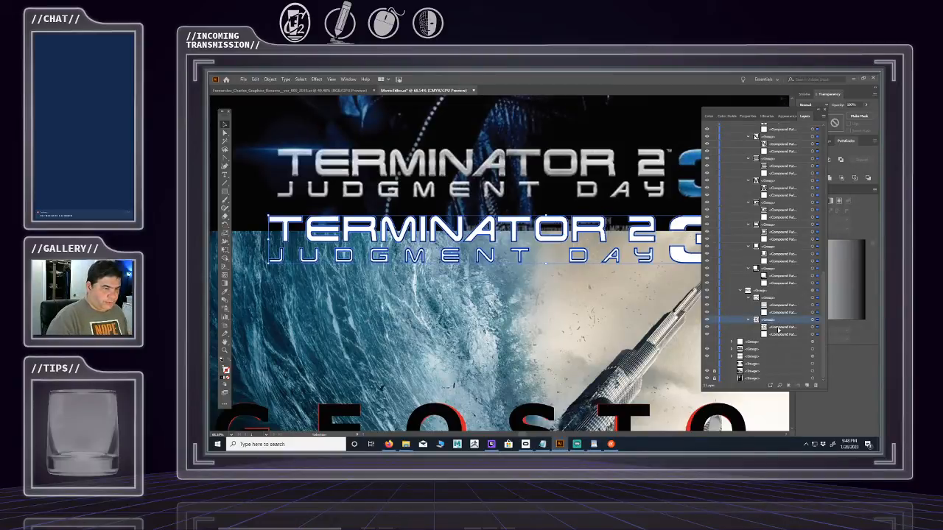
pyautogui.moveTo(779, 331); pyautogui.dragTo(773, 303)
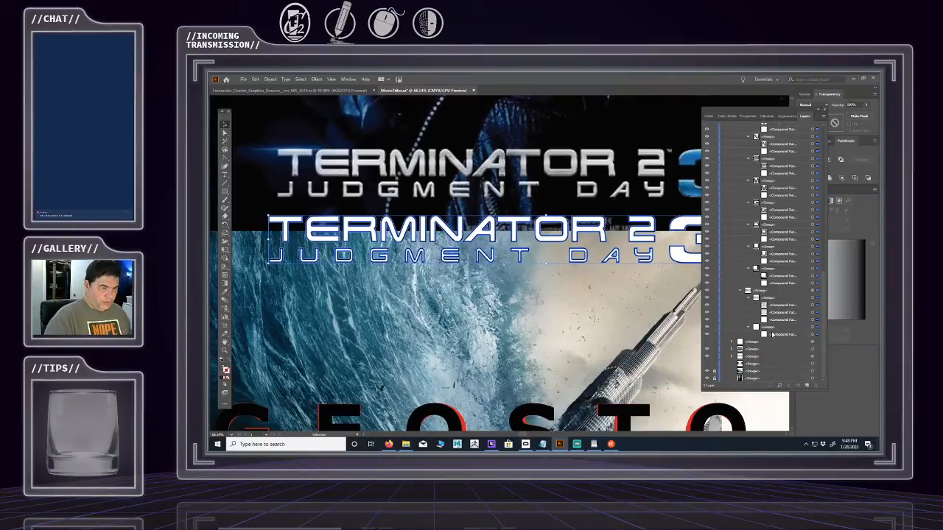
pyautogui.click(811, 336)
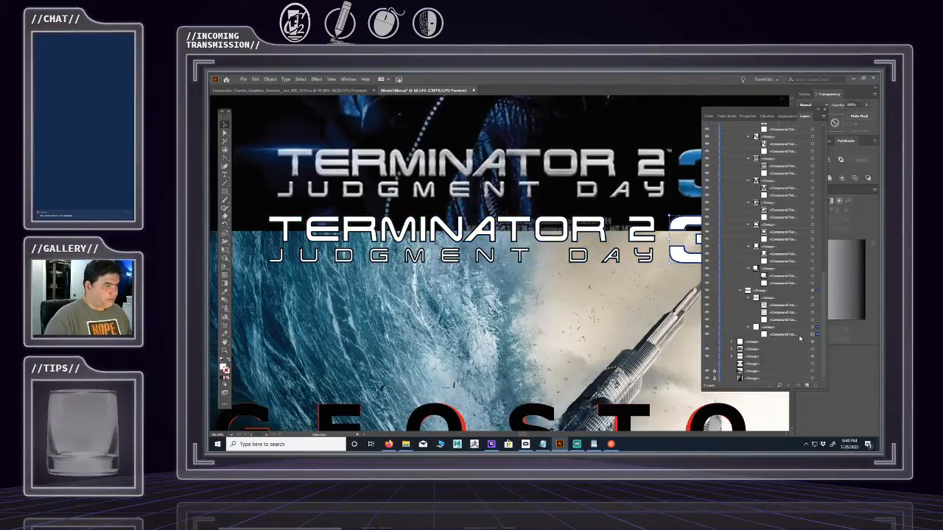
pyautogui.moveTo(787, 338); pyautogui.dragTo(787, 320)
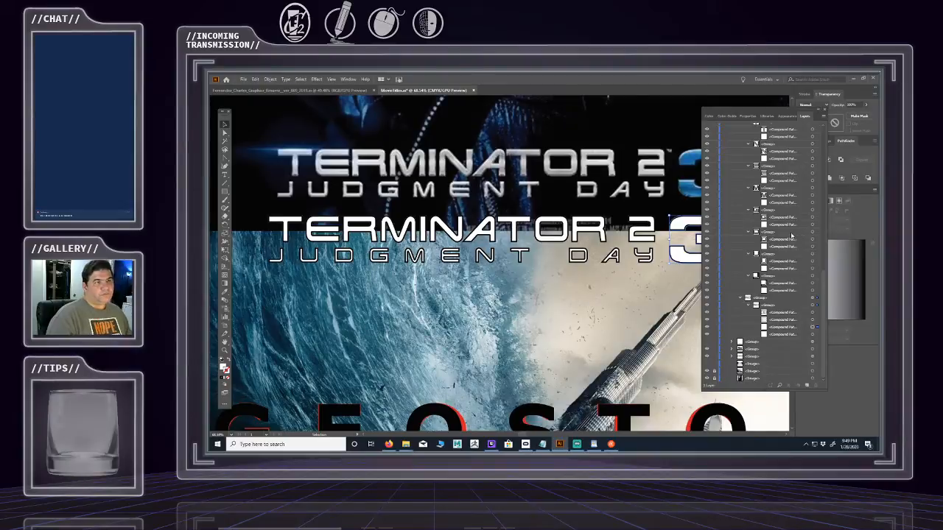
# - Enlarge the layer list and move the J's group to the top of the JUDGMENT DAY lettering group
pyautogui.scroll(2, 788, 238)
pyautogui.scroll(-9, 782, 272)
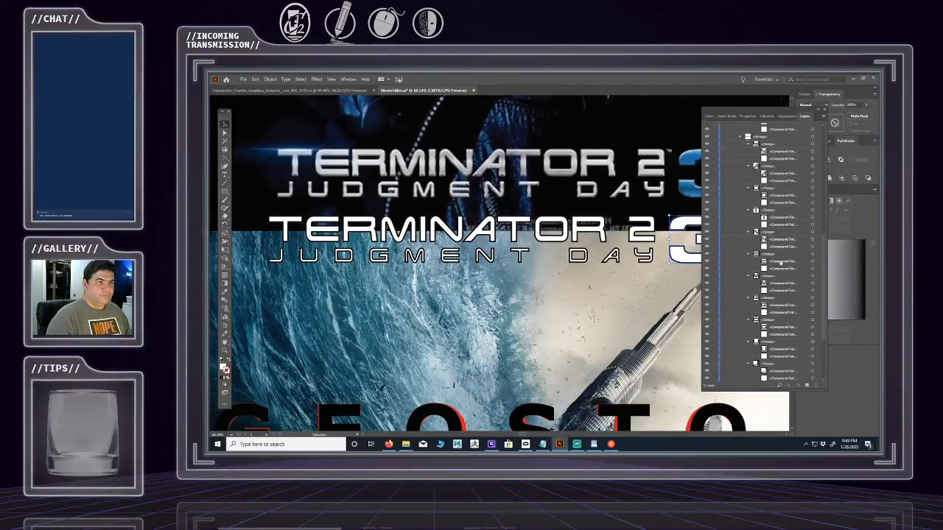
pyautogui.scroll(-1, 779, 270)
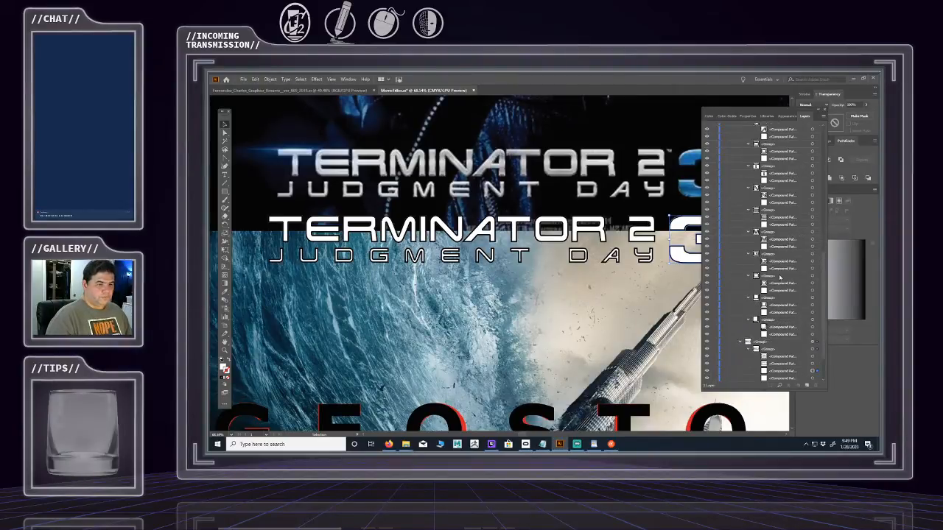
pyautogui.click(774, 322)
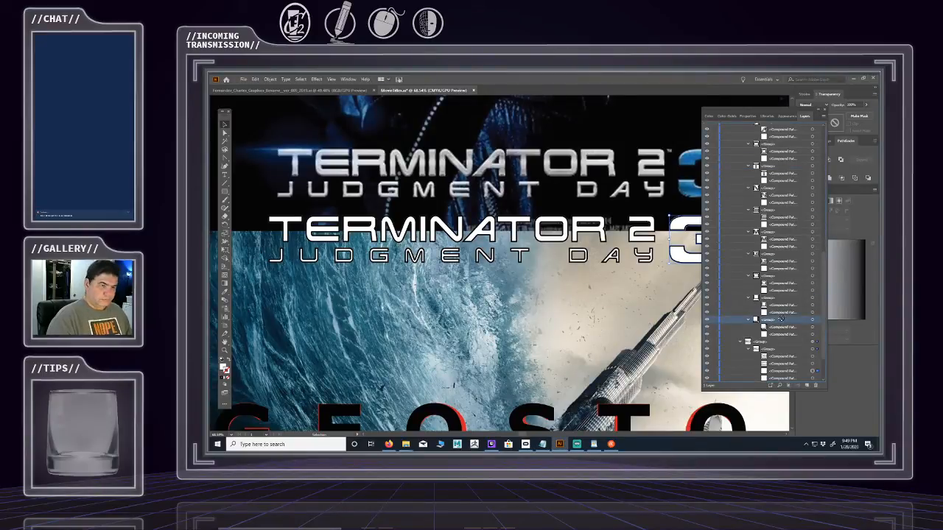
pyautogui.scroll(-2, 777, 317)
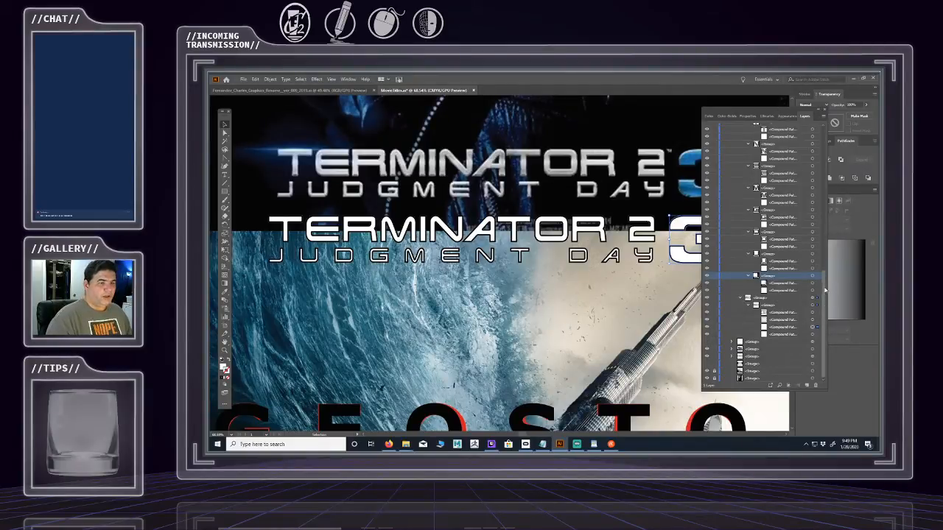
pyautogui.scroll(4, 816, 251)
pyautogui.scroll(1, 818, 244)
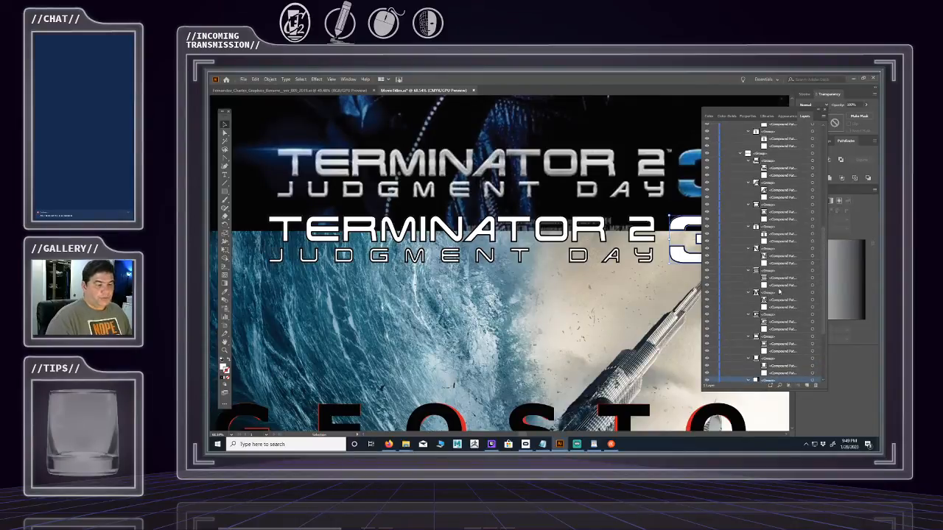
pyautogui.scroll(-4, 779, 295)
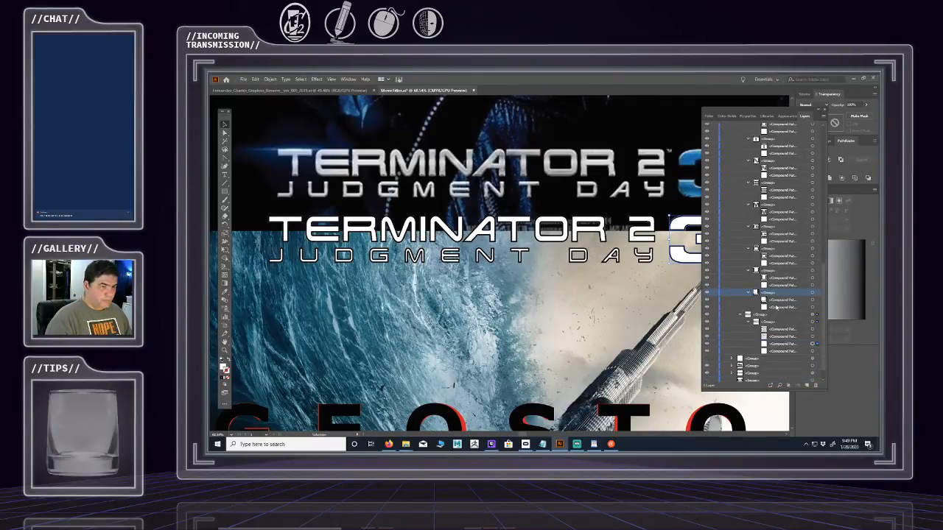
pyautogui.click(811, 294)
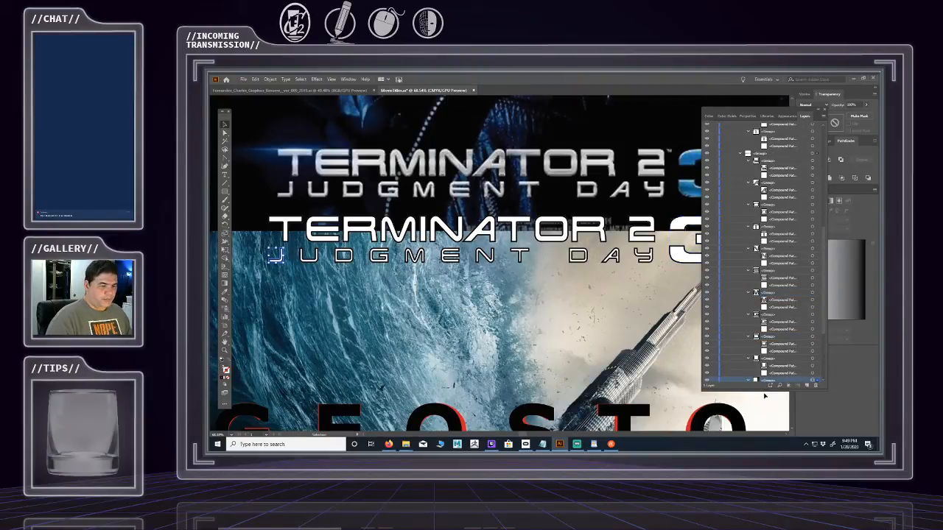
pyautogui.moveTo(765, 390); pyautogui.dragTo(767, 433)
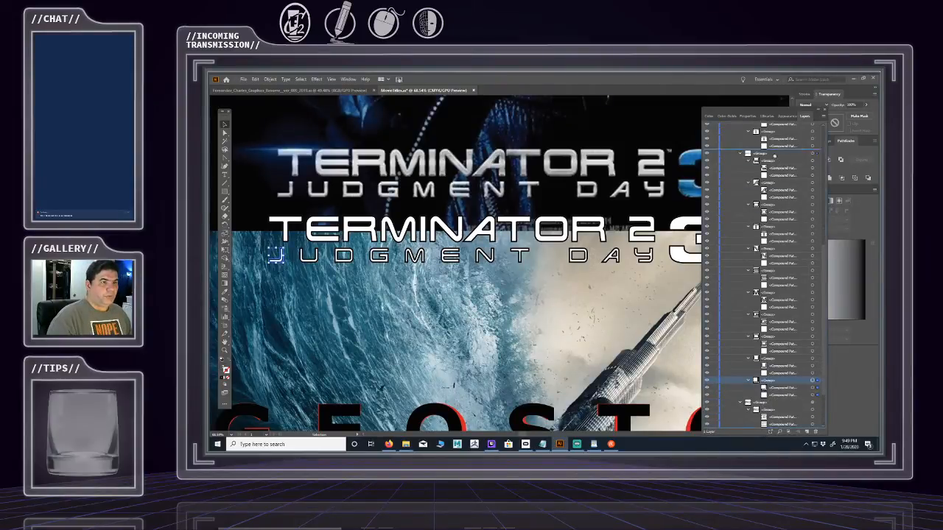
pyautogui.click(770, 160)
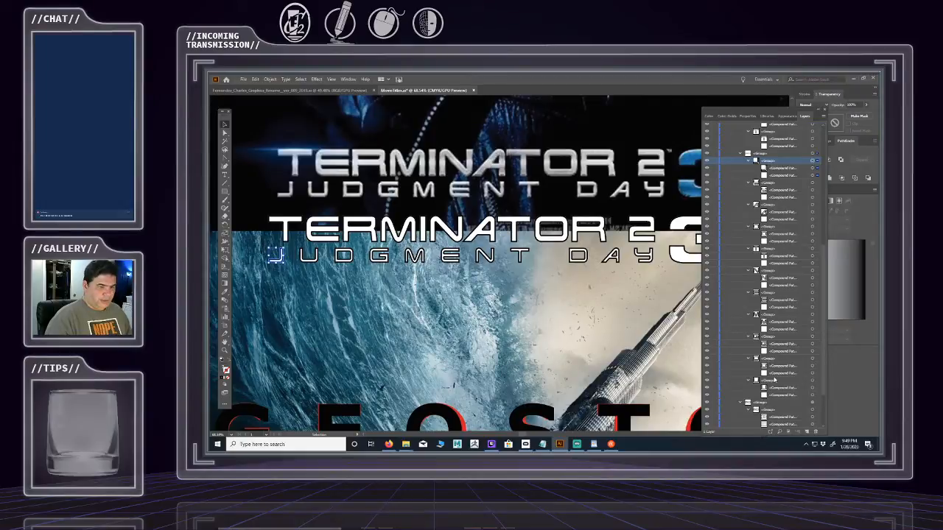
# - Move the U's group directly beneath the J's group in JUDGMENT DAY and collapse both letter groups
pyautogui.moveTo(774, 380); pyautogui.dragTo(762, 221)
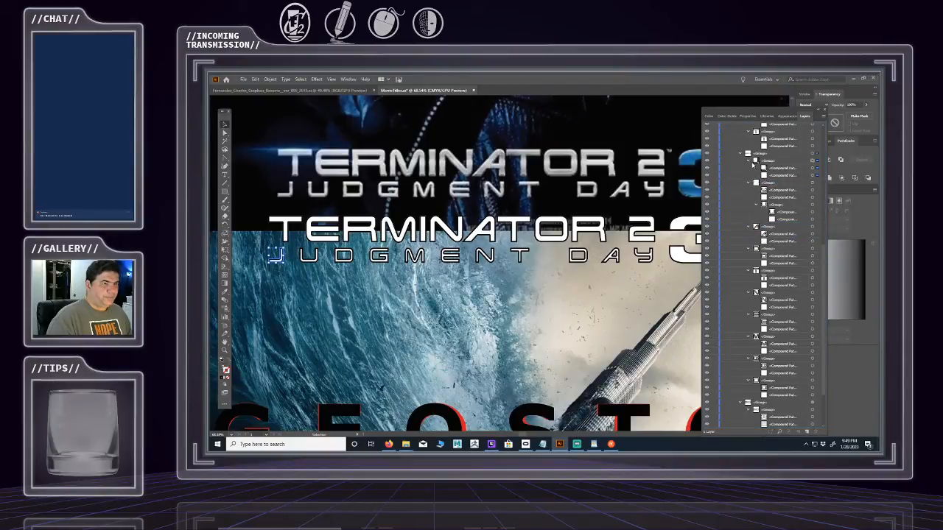
pyautogui.click(747, 161)
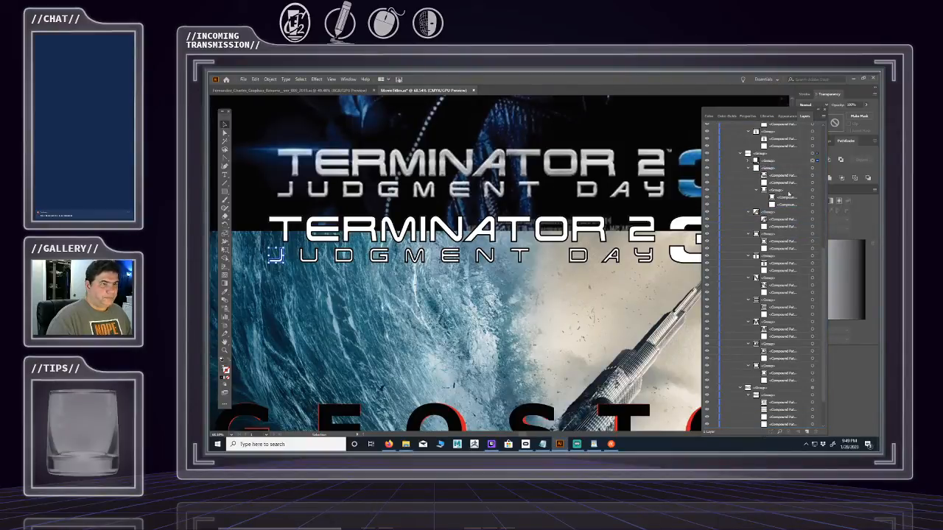
pyautogui.moveTo(775, 193); pyautogui.dragTo(777, 176)
pyautogui.click(775, 169)
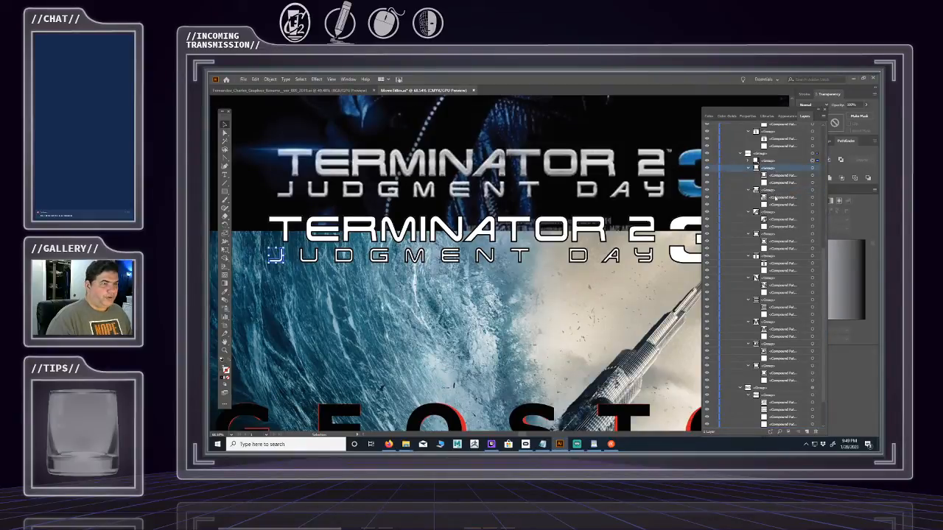
pyautogui.click(748, 168)
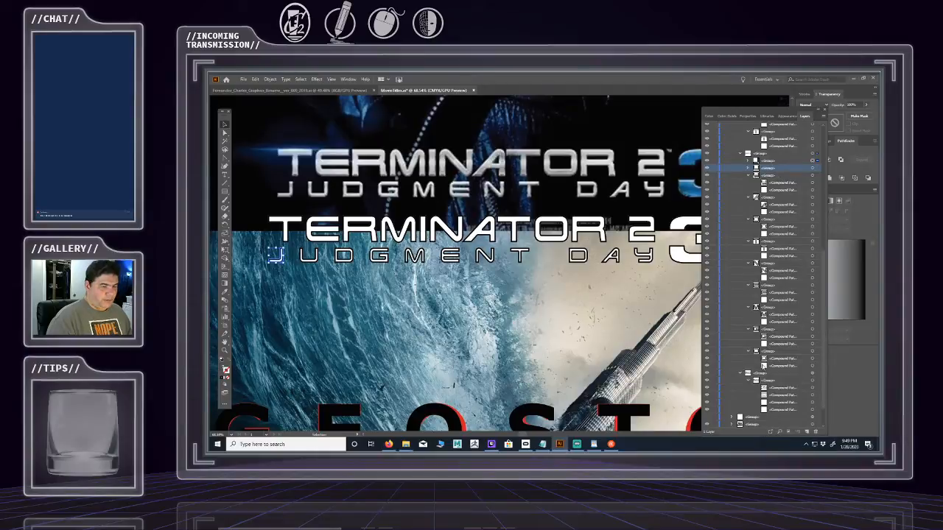
# - Move the D and G groups of JUDGMENT beneath the U's group in spelling order, collapsing each
pyautogui.moveTo(775, 352); pyautogui.dragTo(775, 168)
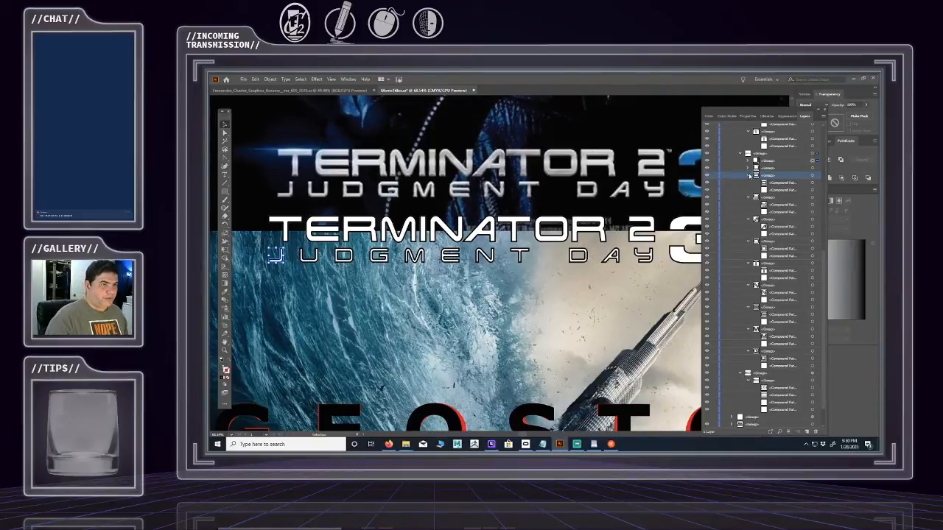
pyautogui.click(748, 175)
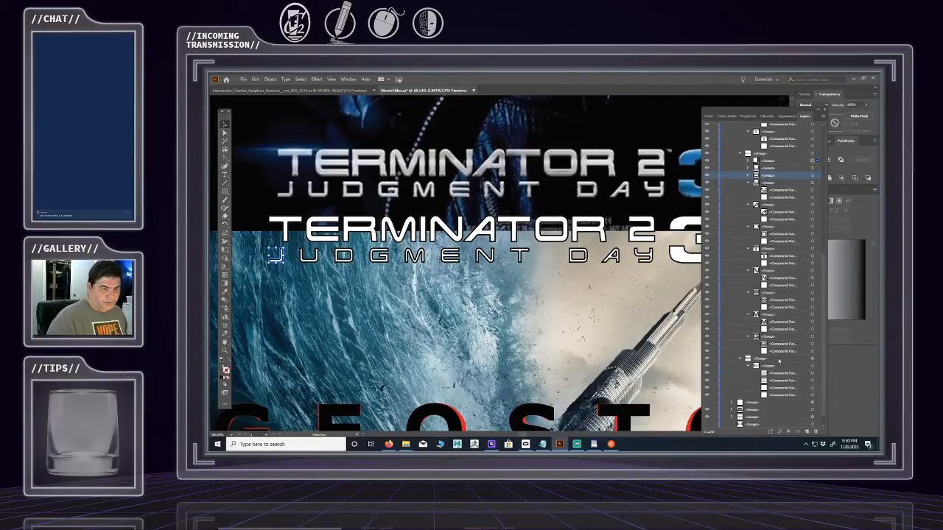
pyautogui.moveTo(777, 339); pyautogui.dragTo(771, 177)
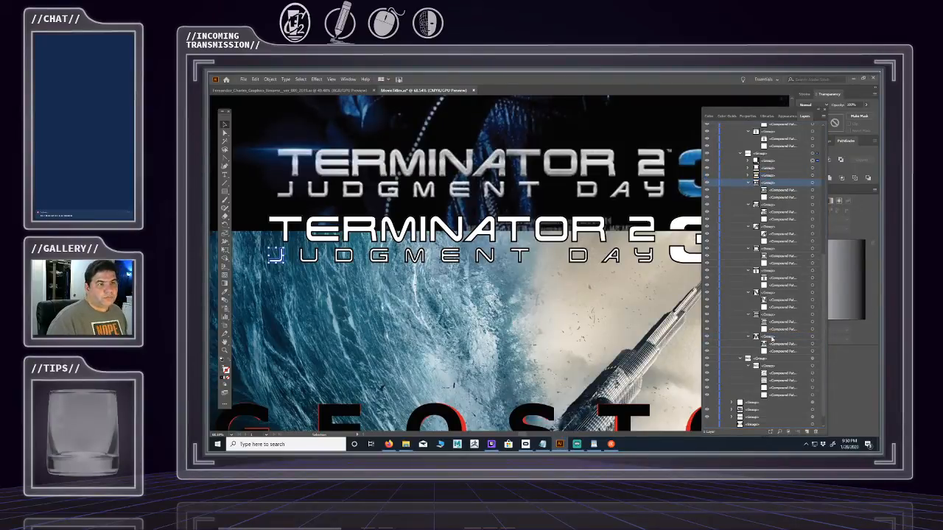
pyautogui.click(750, 182)
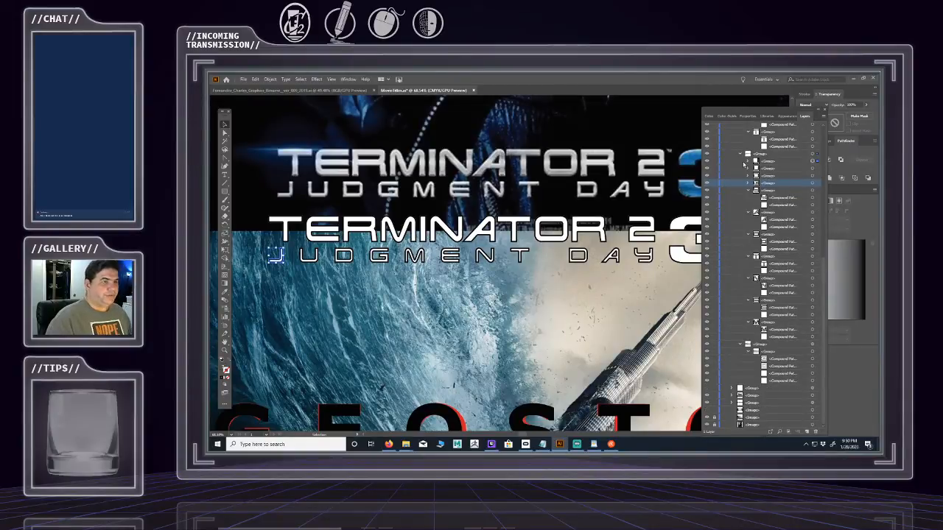
# - Expand the J, U, D and G groups of JUDGMENT to expose their compound paths
pyautogui.click(748, 161)
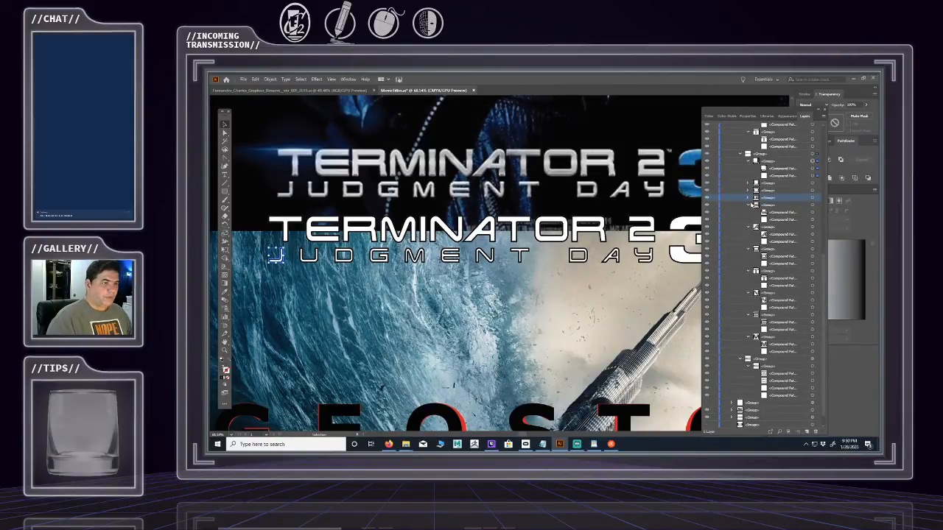
pyautogui.click(749, 198)
pyautogui.click(748, 191)
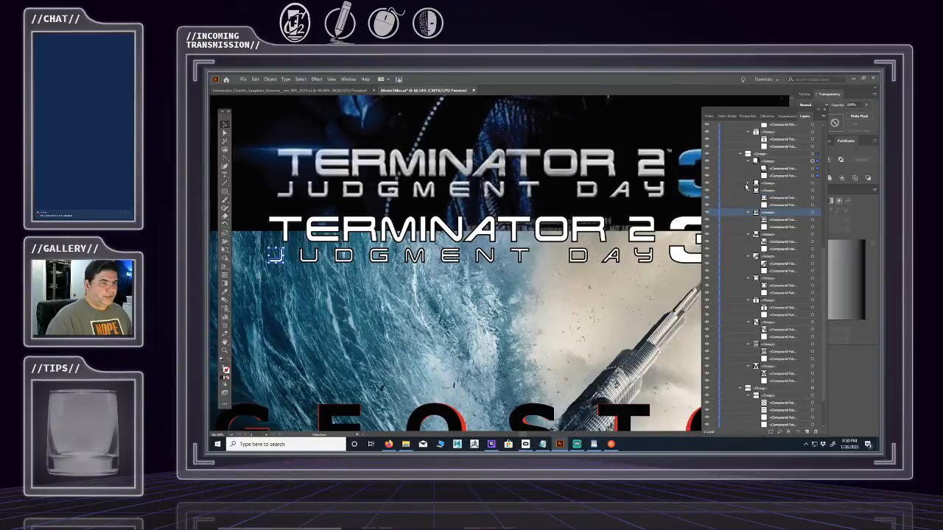
pyautogui.click(747, 183)
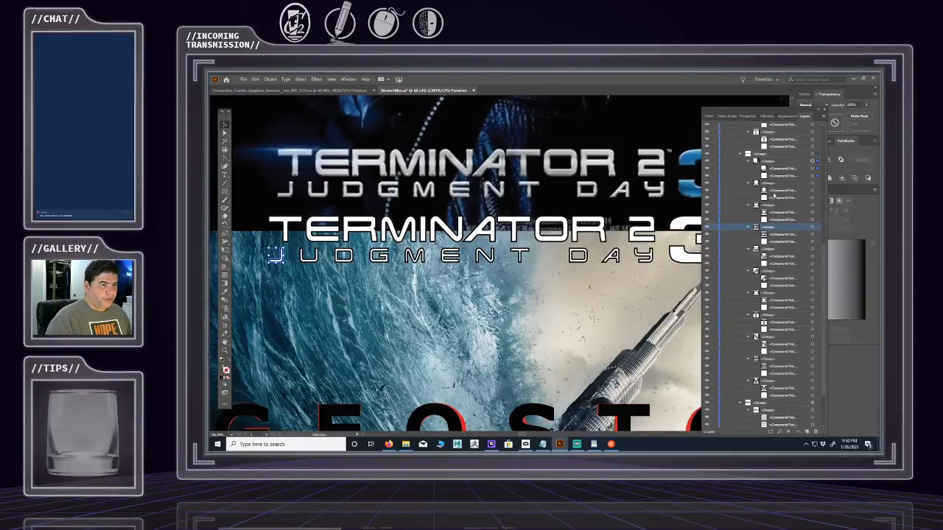
# - Move the compound paths of U, D and G into the J's group, with the white paths stacked below the others
pyautogui.moveTo(773, 192); pyautogui.dragTo(775, 173)
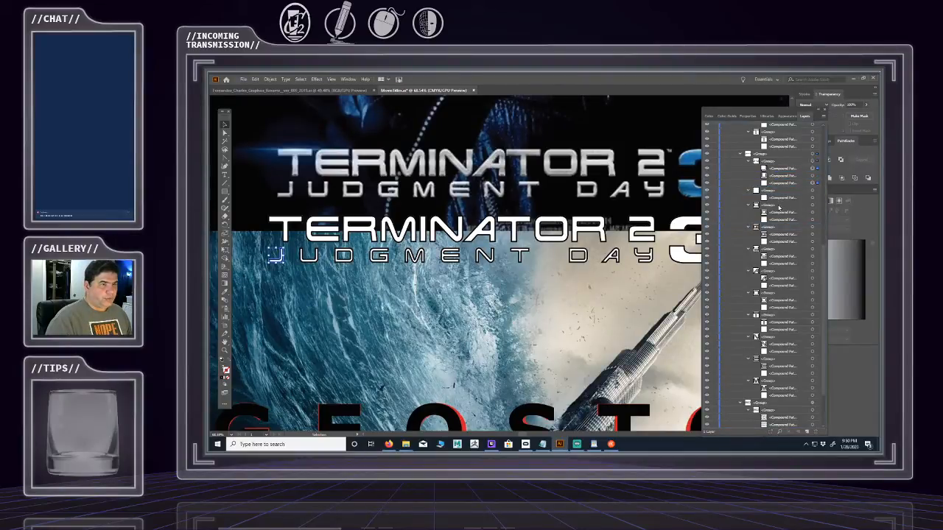
pyautogui.moveTo(778, 211); pyautogui.dragTo(772, 182)
pyautogui.moveTo(775, 236); pyautogui.dragTo(772, 190)
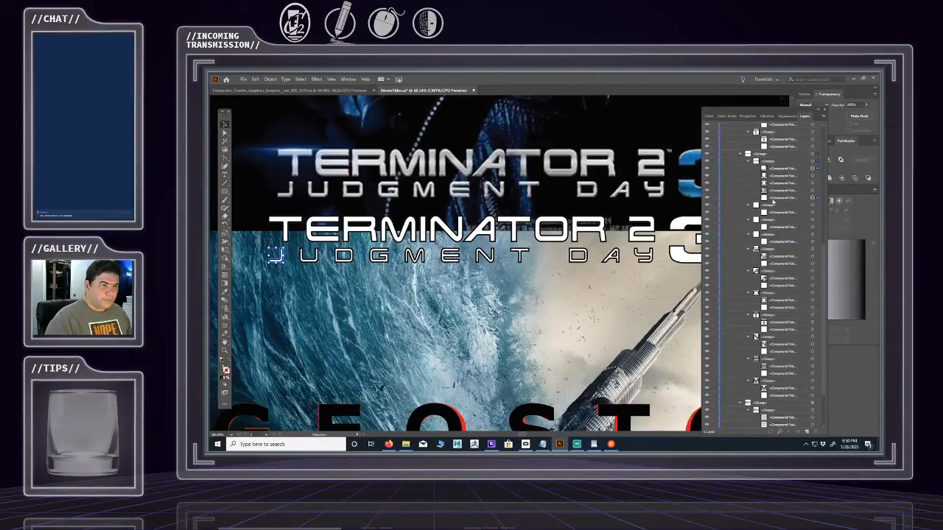
pyautogui.click(767, 198)
pyautogui.moveTo(771, 213); pyautogui.dragTo(794, 218)
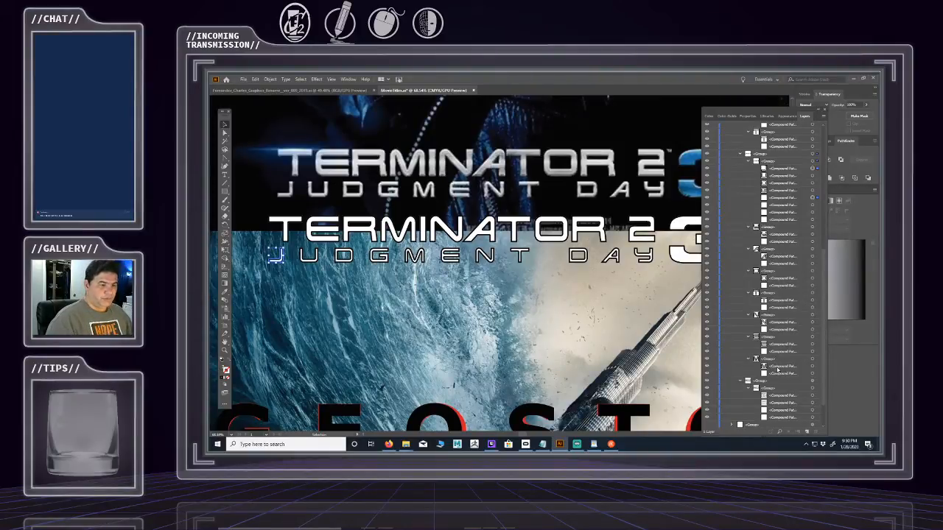
# - Move both compound paths of the M and the E in JUDGMENT into the J's group, keeping white paths last
pyautogui.moveTo(777, 369); pyautogui.dragTo(786, 194)
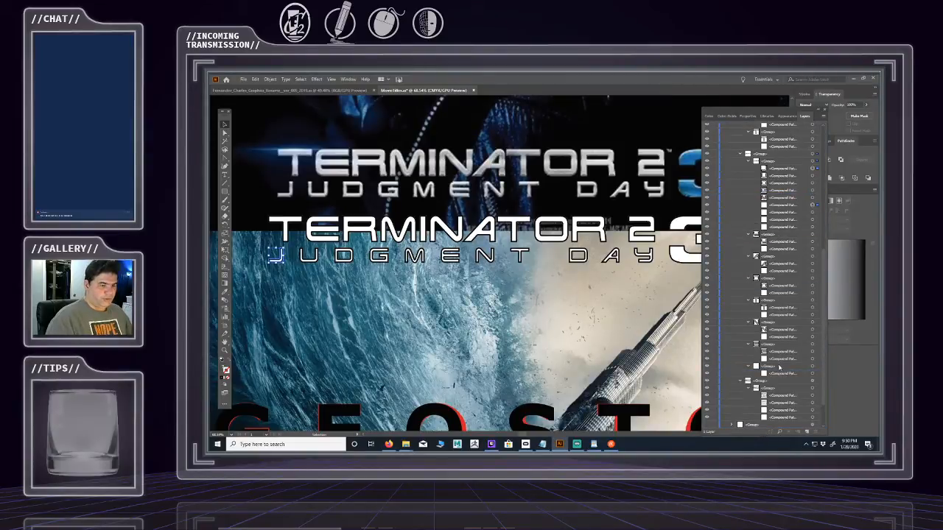
pyautogui.moveTo(780, 373); pyautogui.dragTo(777, 238)
pyautogui.moveTo(774, 361); pyautogui.dragTo(779, 203)
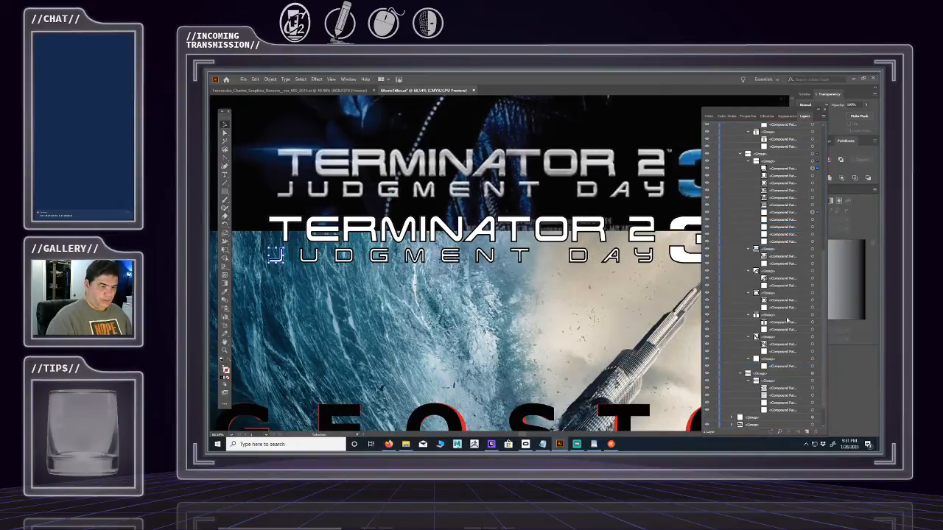
pyautogui.click(782, 367)
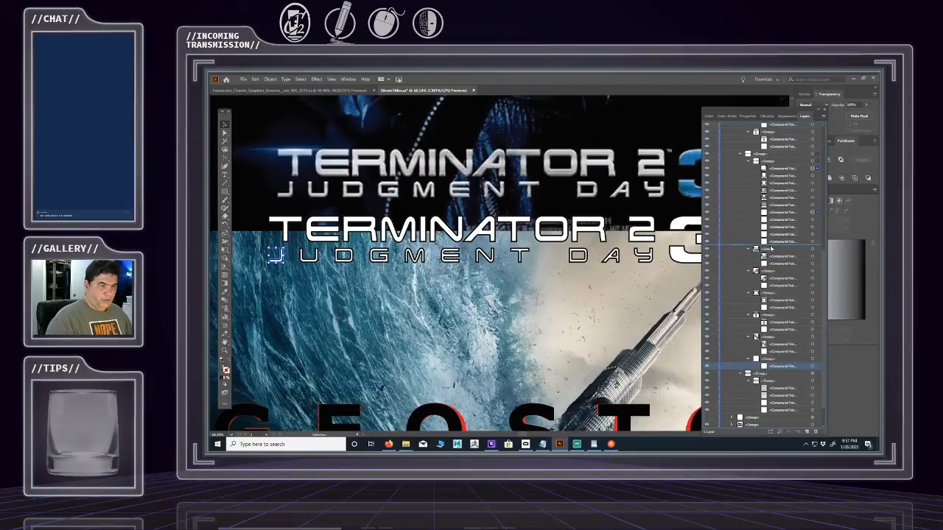
pyautogui.moveTo(781, 360); pyautogui.dragTo(781, 279)
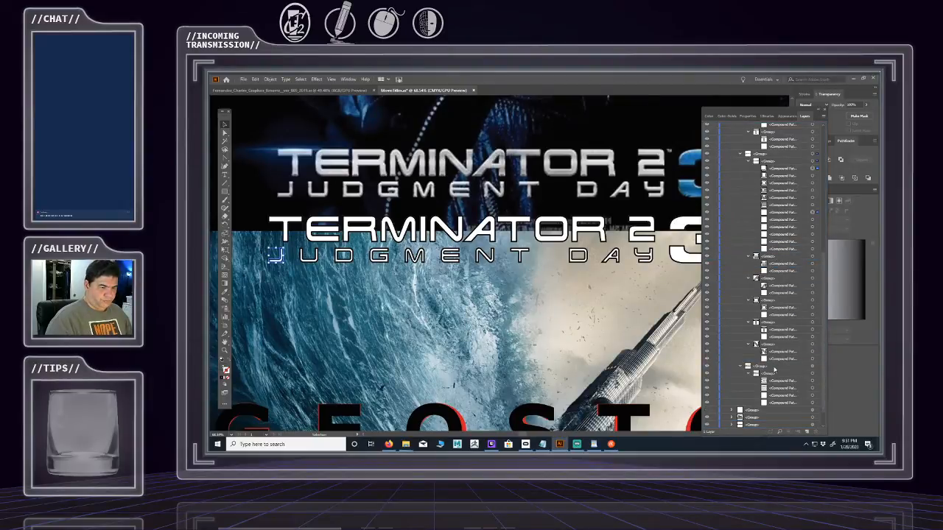
# - Move both compound paths of the N and the T in JUDGMENT into the J's group, keeping white paths last
pyautogui.moveTo(777, 354); pyautogui.dragTo(777, 211)
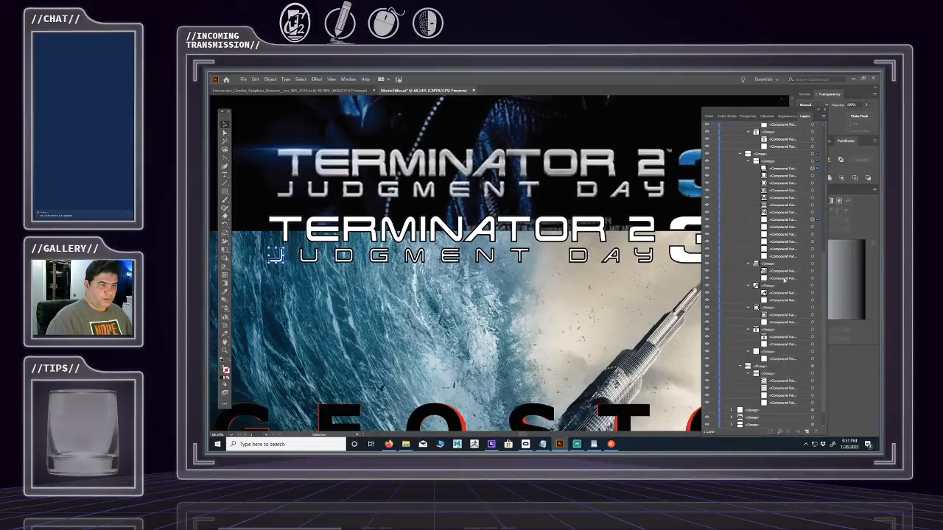
pyautogui.moveTo(781, 359); pyautogui.dragTo(774, 271)
pyautogui.moveTo(775, 346); pyautogui.dragTo(775, 252)
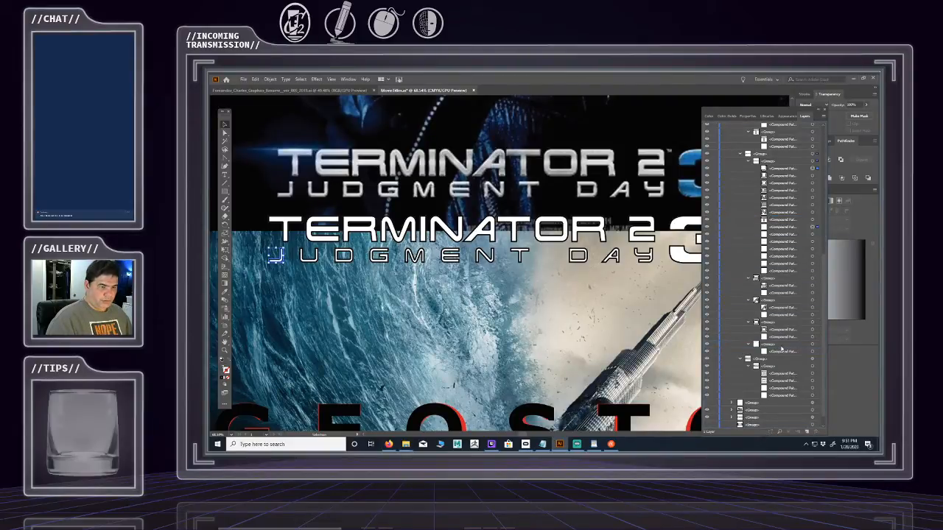
pyautogui.moveTo(779, 352); pyautogui.dragTo(770, 277)
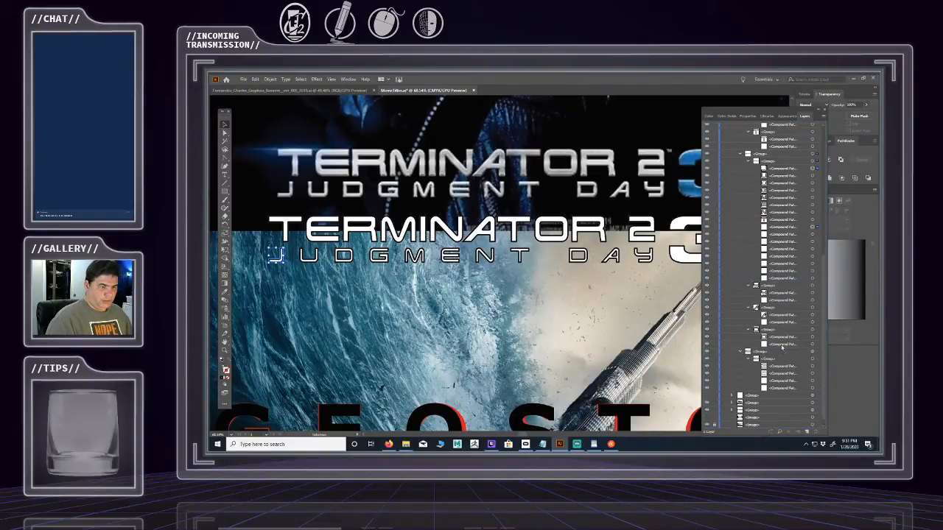
# - Move the compound paths of D, A and Y in DAY into the J's group, keeping white paths last
pyautogui.moveTo(778, 338); pyautogui.dragTo(770, 284)
pyautogui.click(777, 344)
pyautogui.moveTo(777, 344); pyautogui.dragTo(771, 226)
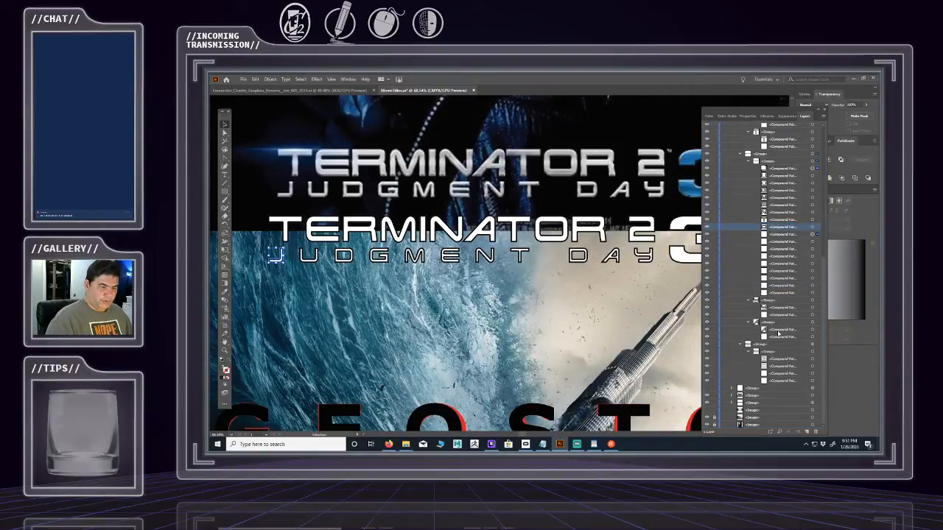
pyautogui.moveTo(778, 332); pyautogui.dragTo(778, 231)
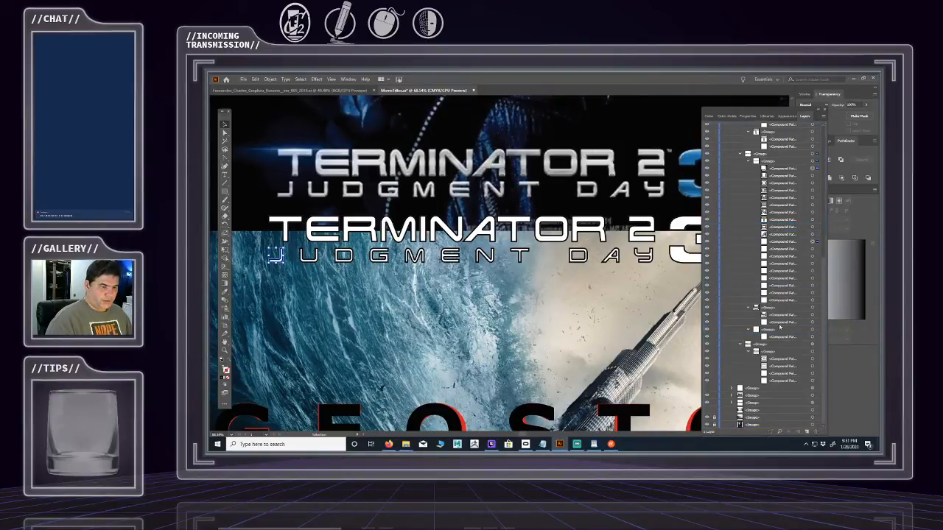
pyautogui.moveTo(778, 337); pyautogui.dragTo(776, 251)
pyautogui.moveTo(781, 338); pyautogui.dragTo(776, 326)
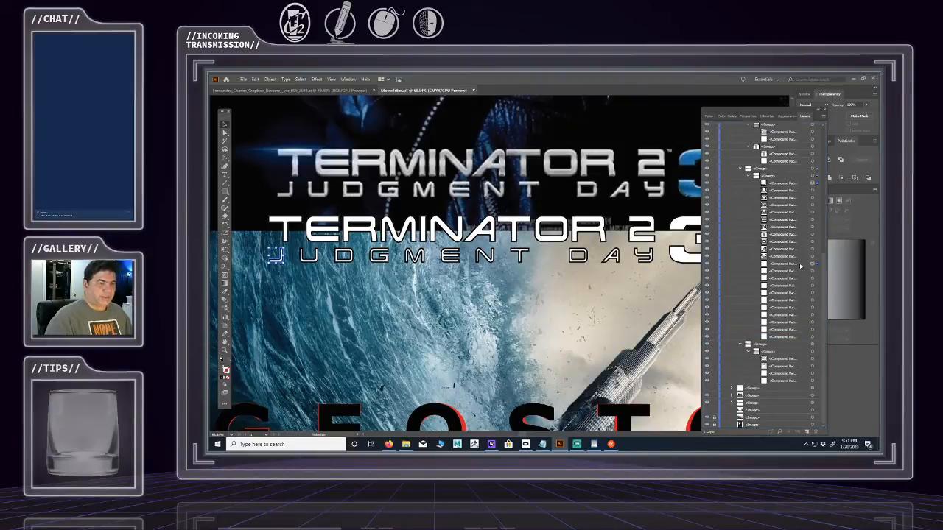
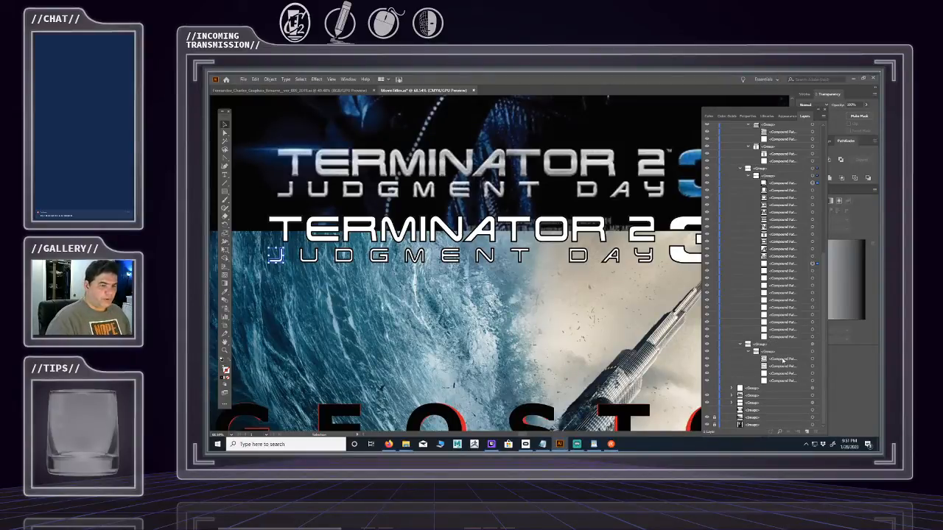
# - Move the four compound paths of the large 3D lettering into the J's group, with the white paths at the very end
pyautogui.click(783, 360)
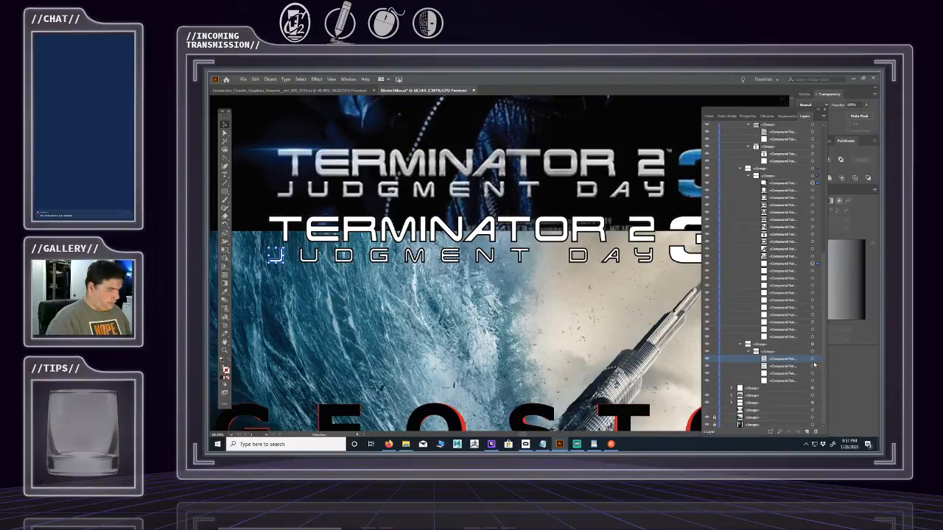
pyautogui.click(813, 360)
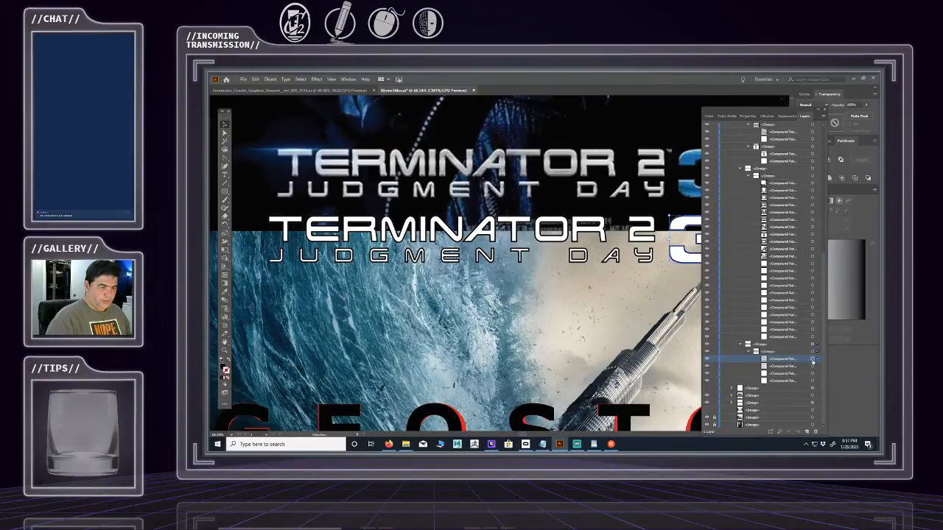
pyautogui.keyDown('shift'); pyautogui.click(779, 366); pyautogui.keyUp('shift')
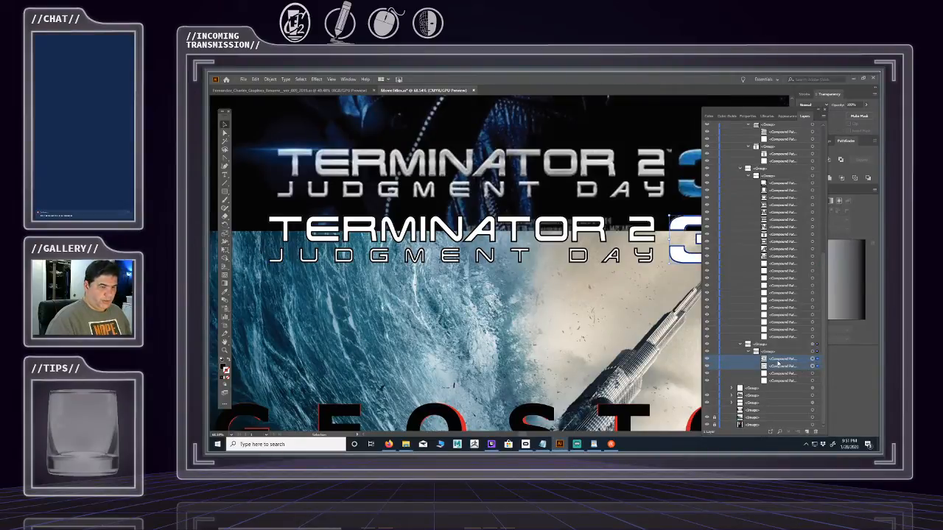
pyautogui.moveTo(778, 363); pyautogui.dragTo(775, 262)
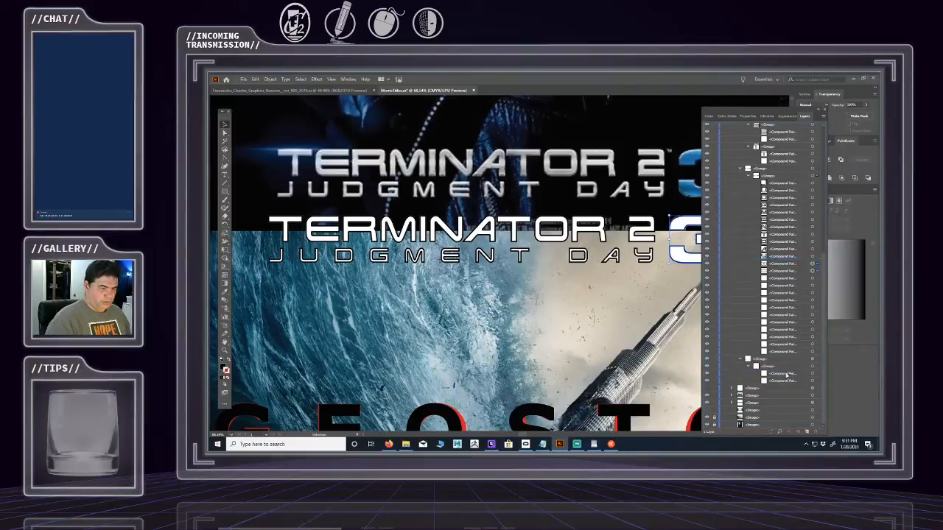
pyautogui.click(812, 374)
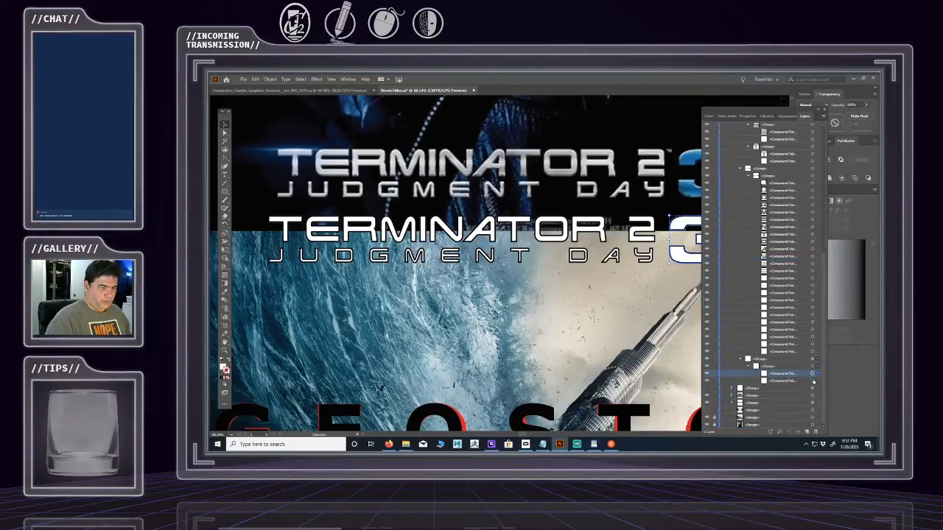
pyautogui.keyDown('shift'); pyautogui.click(780, 380); pyautogui.keyUp('shift')
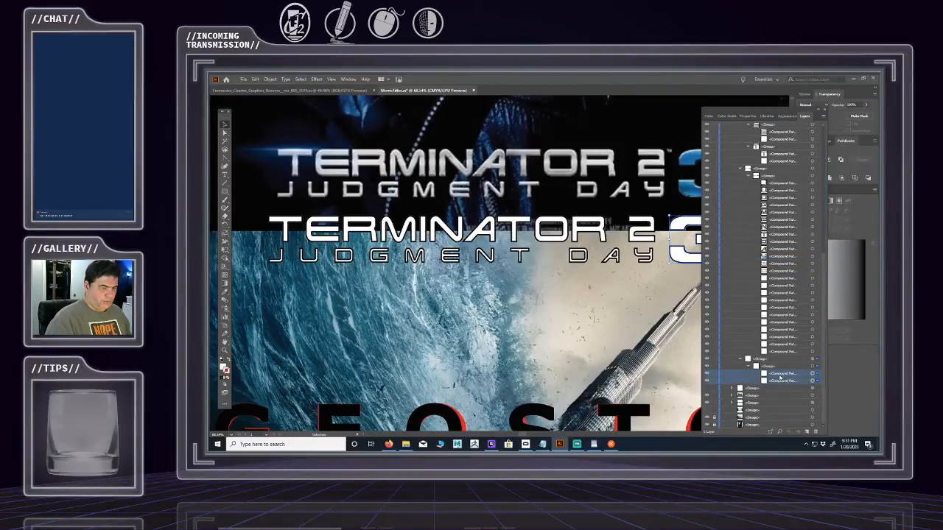
pyautogui.moveTo(780, 378); pyautogui.dragTo(781, 358)
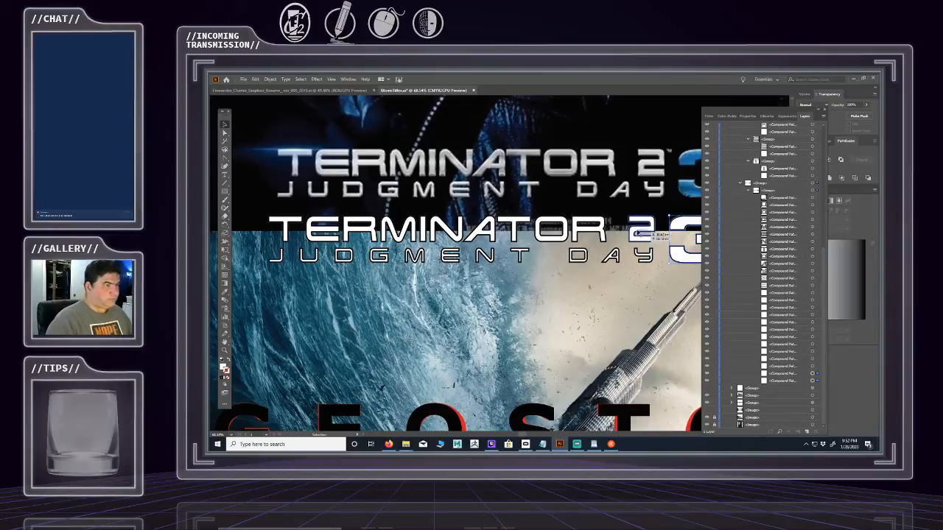
# - Place the first T of TERMINATOR at the head of its line's groups and move both compound paths of the E into its group
pyautogui.scroll(2, 787, 249)
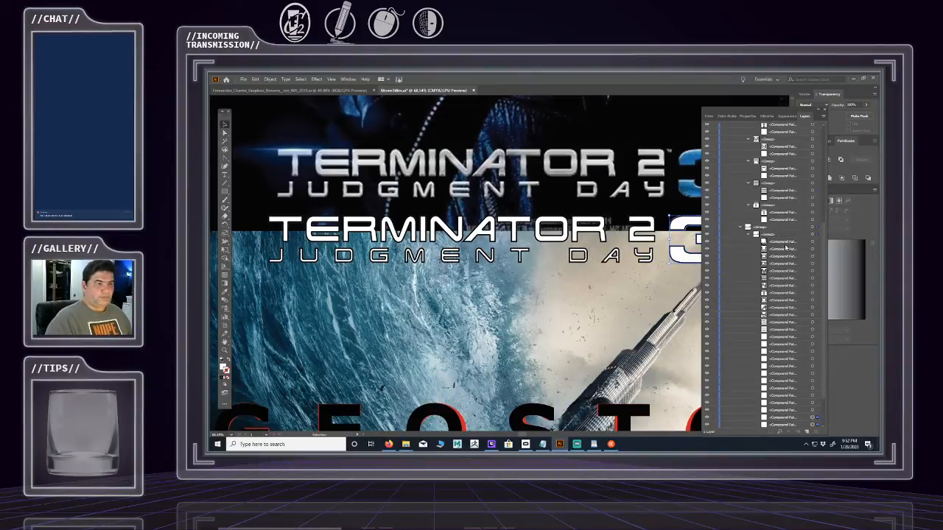
pyautogui.scroll(-1, 780, 245)
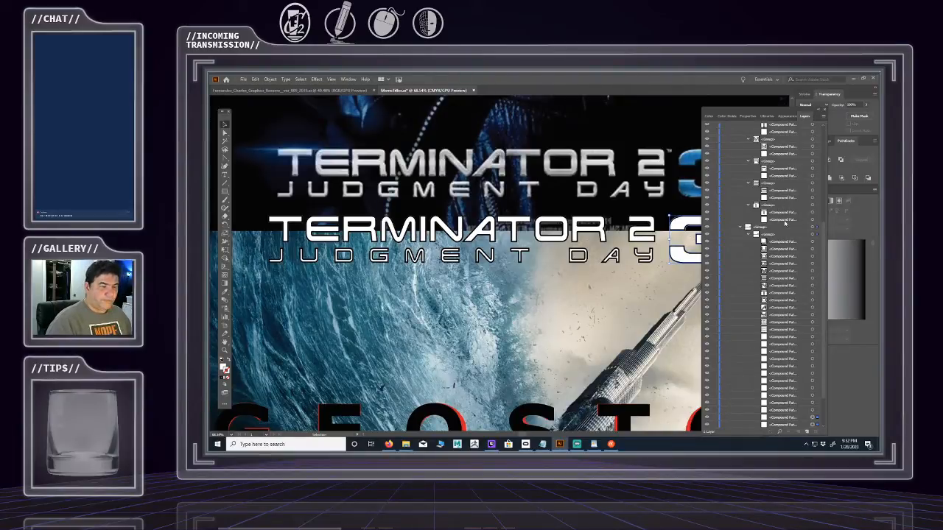
pyautogui.scroll(3, 801, 215)
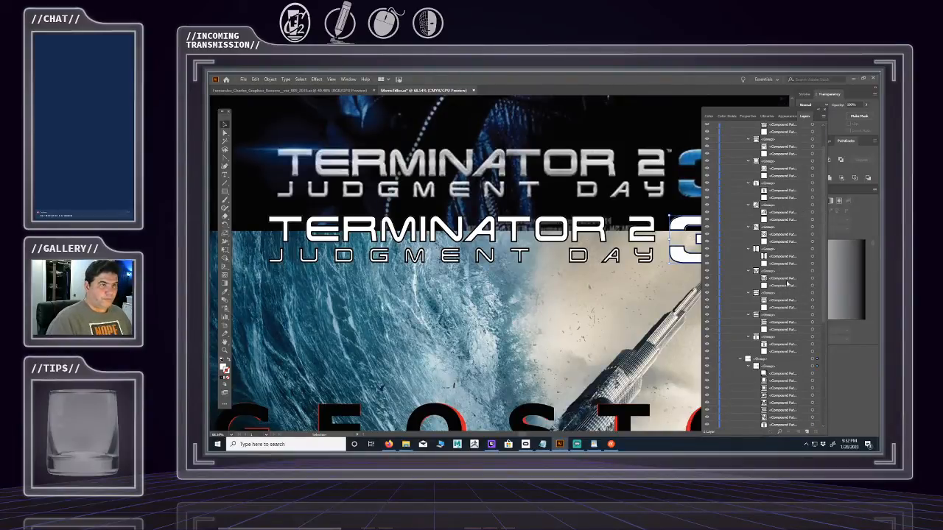
pyautogui.scroll(2, 789, 285)
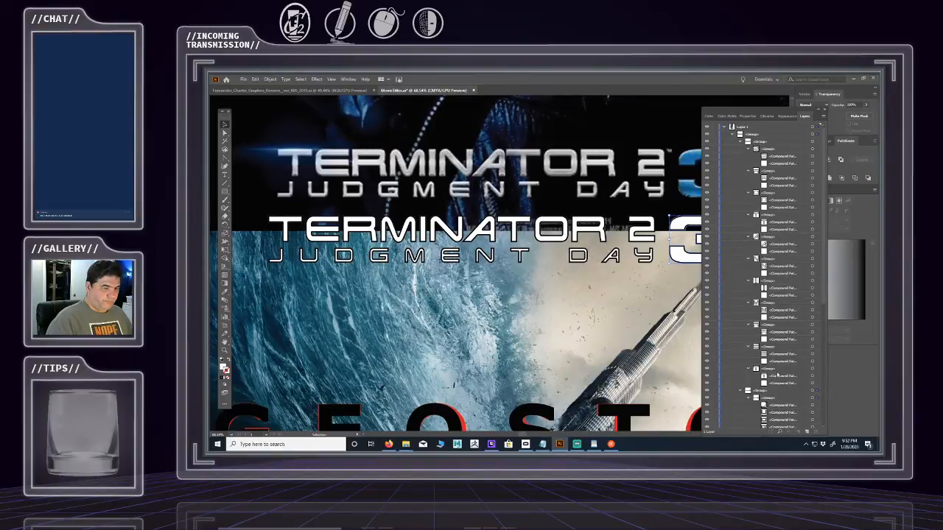
pyautogui.click(774, 149)
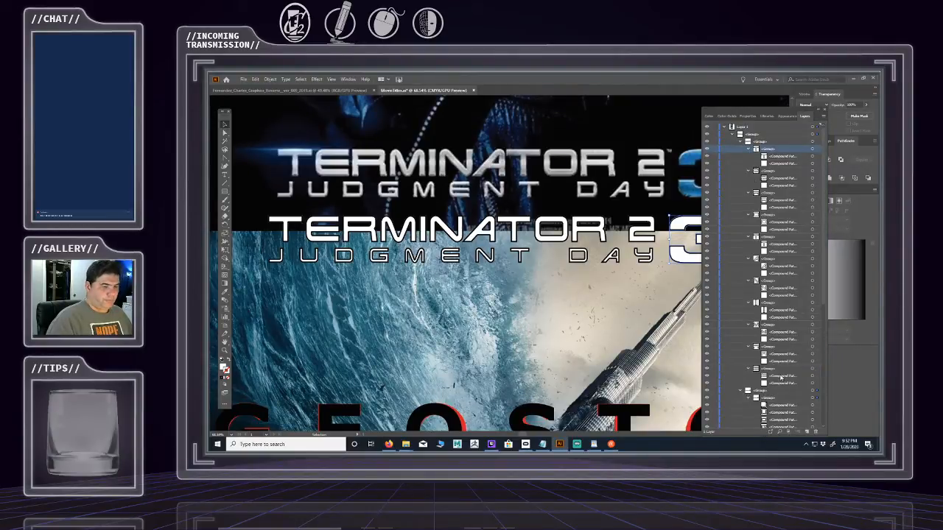
pyautogui.click(780, 376)
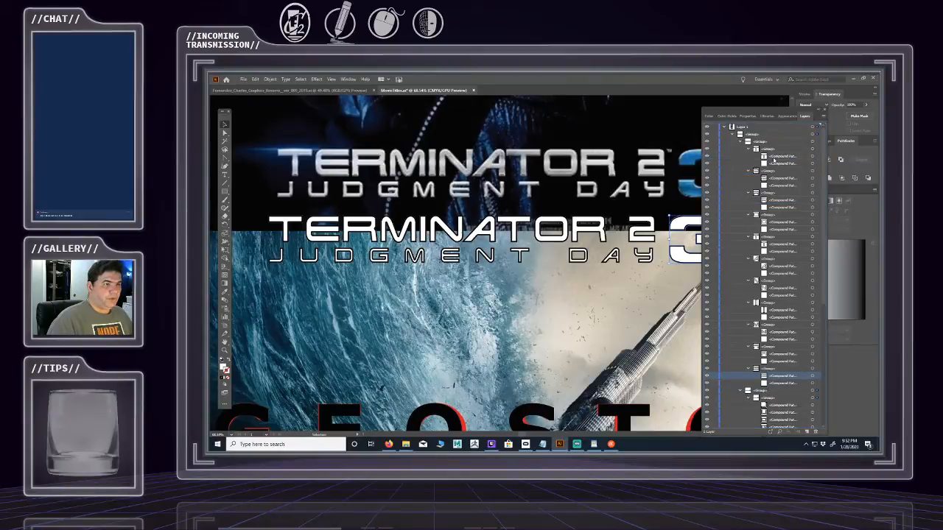
pyautogui.moveTo(773, 160); pyautogui.dragTo(774, 163)
pyautogui.moveTo(786, 384); pyautogui.dragTo(785, 177)
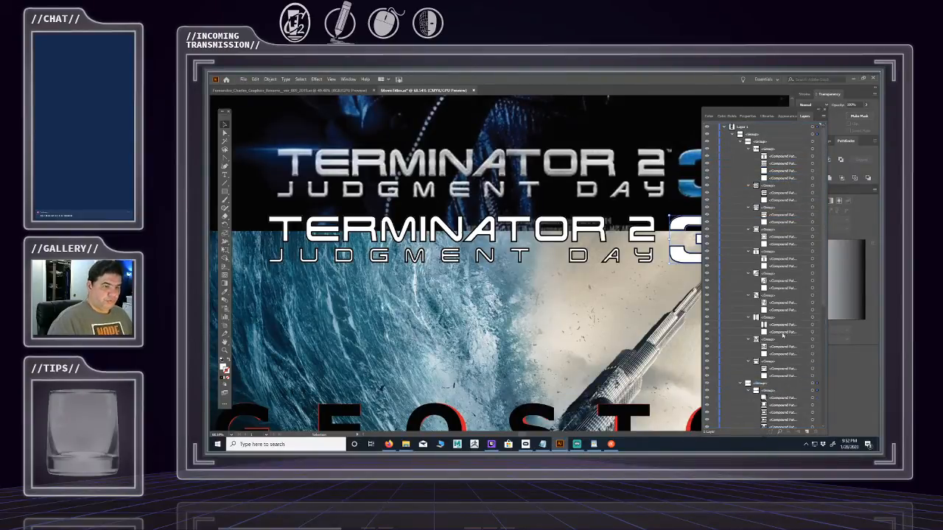
# - Move both compound paths of the first R and the M in TERMINATOR into the T's group, keeping white paths last
pyautogui.moveTo(781, 369); pyautogui.dragTo(773, 171)
pyautogui.moveTo(778, 376); pyautogui.dragTo(775, 190)
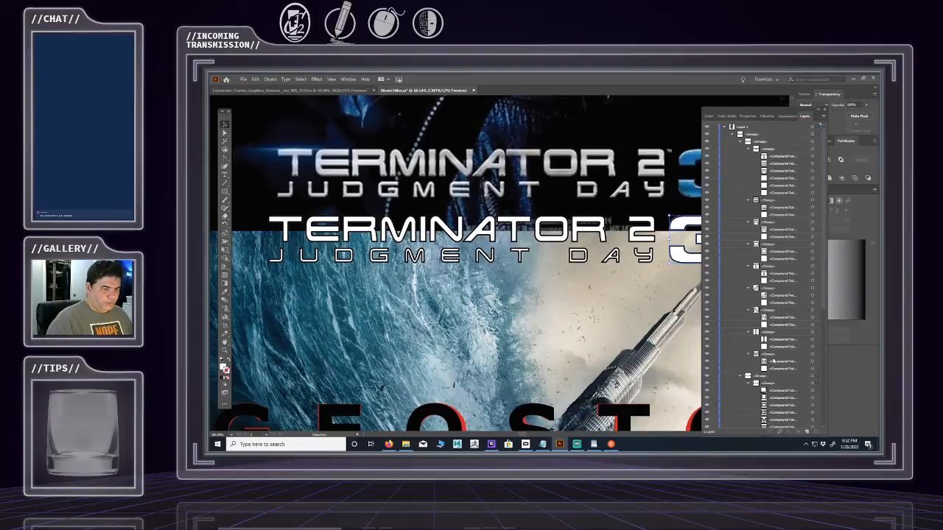
pyautogui.moveTo(774, 363); pyautogui.dragTo(778, 177)
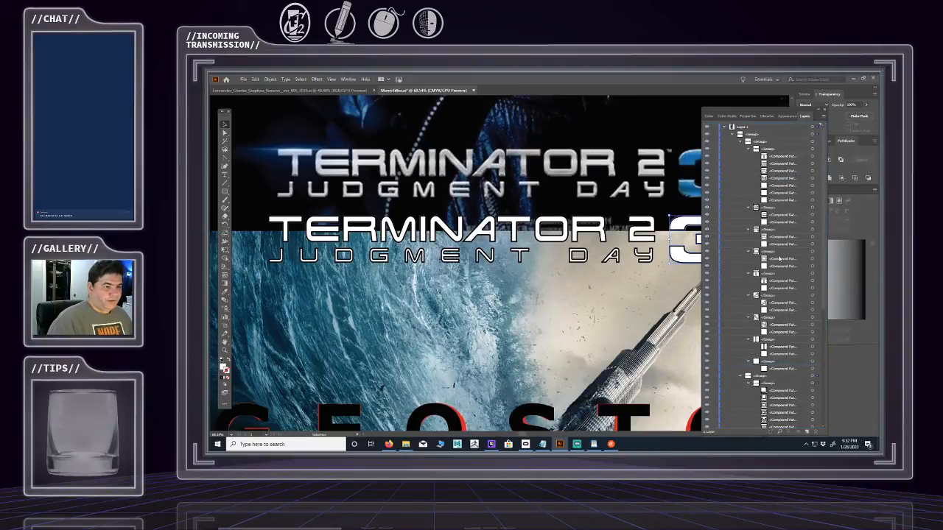
pyautogui.moveTo(774, 369); pyautogui.dragTo(779, 206)
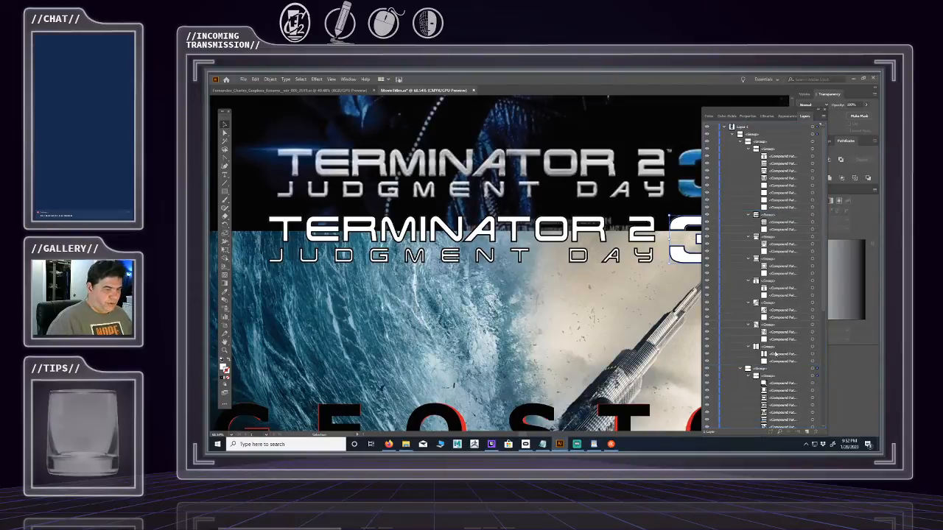
# - Move both compound paths of the I and the N in TERMINATOR into the T's group, keeping white paths last
pyautogui.moveTo(786, 356); pyautogui.dragTo(771, 181)
pyautogui.moveTo(778, 363); pyautogui.dragTo(772, 222)
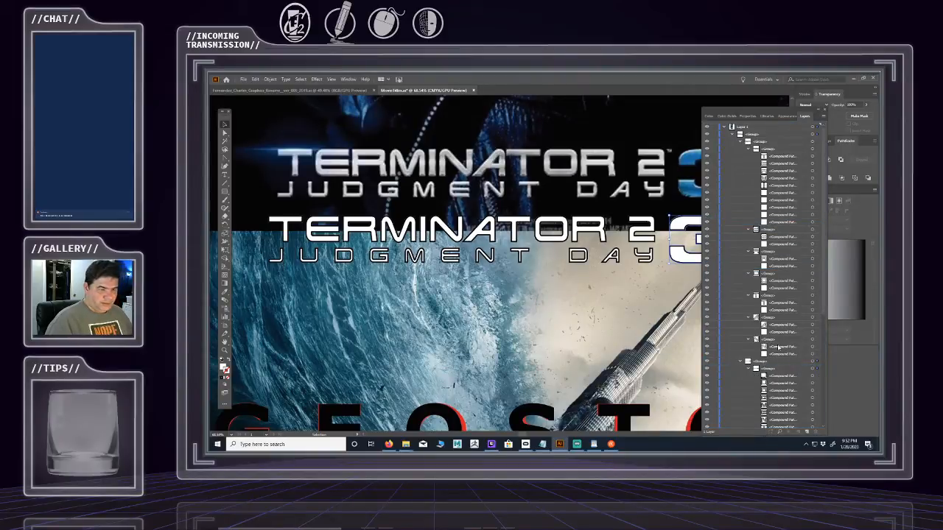
pyautogui.moveTo(778, 347); pyautogui.dragTo(786, 193)
pyautogui.moveTo(777, 357); pyautogui.dragTo(770, 234)
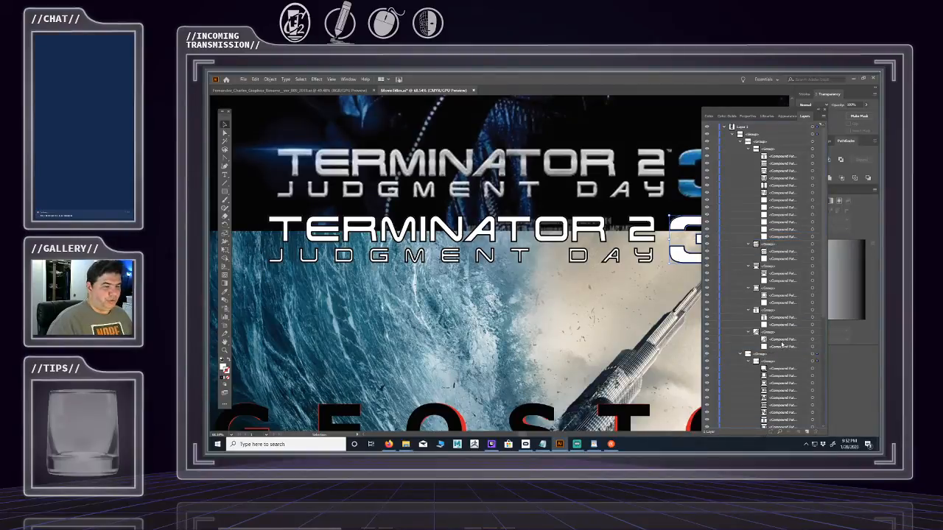
# - Move the compound paths of A, T, O, R and 2 into the first T's group, keeping all white paths last
pyautogui.moveTo(782, 341); pyautogui.dragTo(779, 199)
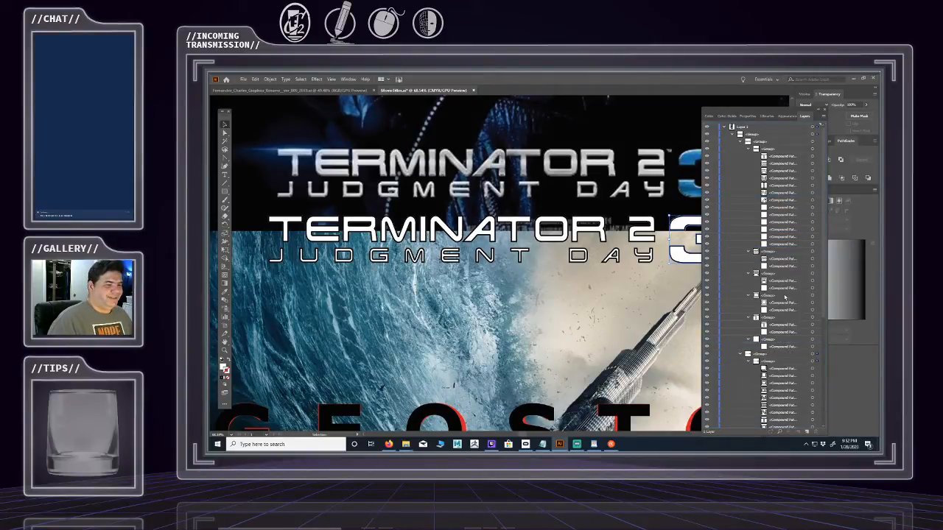
pyautogui.moveTo(783, 349); pyautogui.dragTo(777, 247)
pyautogui.moveTo(777, 336); pyautogui.dragTo(775, 264)
pyautogui.moveTo(777, 324); pyautogui.dragTo(776, 259)
pyautogui.moveTo(779, 333); pyautogui.dragTo(776, 226)
pyautogui.click(784, 319)
pyautogui.moveTo(784, 319); pyautogui.dragTo(784, 302)
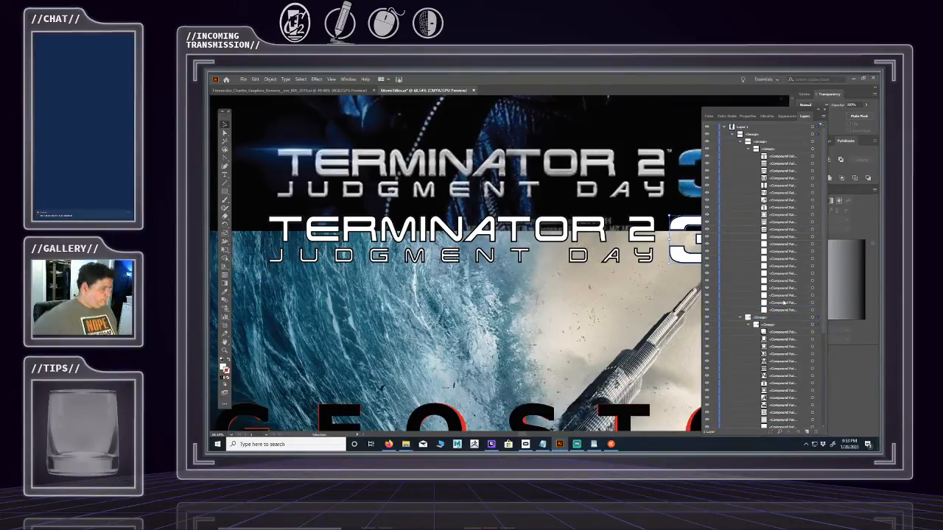
# - Check the J, U and D paths in the JUDGMENT DAY group by selecting them, and compare with the TERMINATOR 2 group
pyautogui.click(812, 333)
pyautogui.scroll(-3, 794, 324)
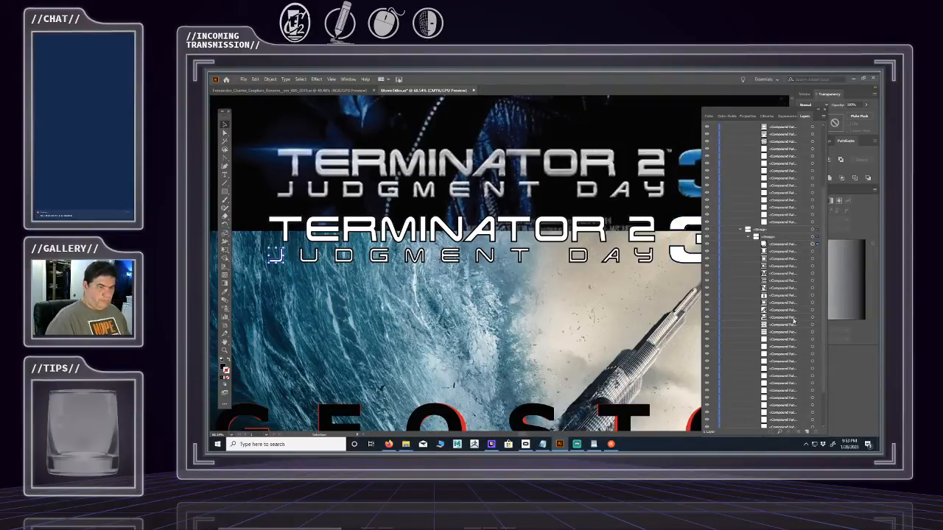
pyautogui.keyDown('shift'); pyautogui.click(813, 252); pyautogui.keyUp('shift')
pyautogui.keyDown('shift'); pyautogui.click(813, 260); pyautogui.keyUp('shift')
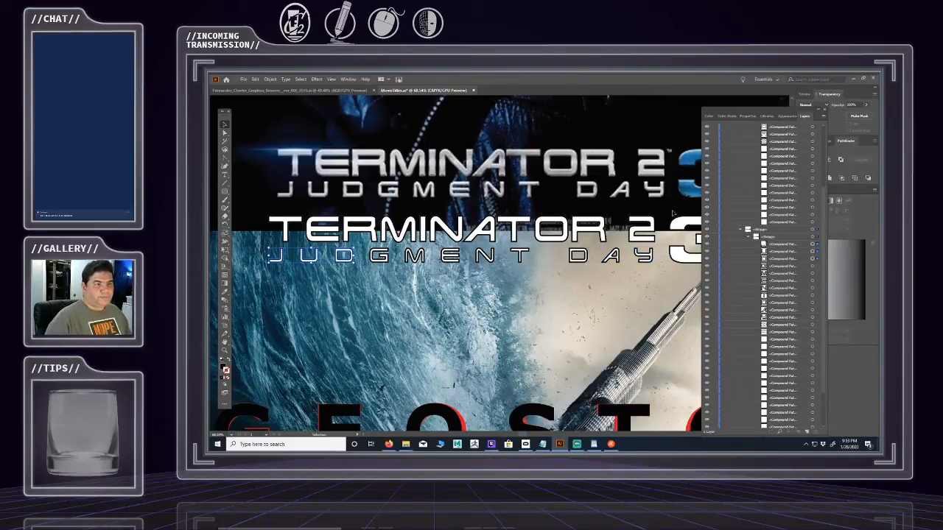
pyautogui.scroll(3, 782, 216)
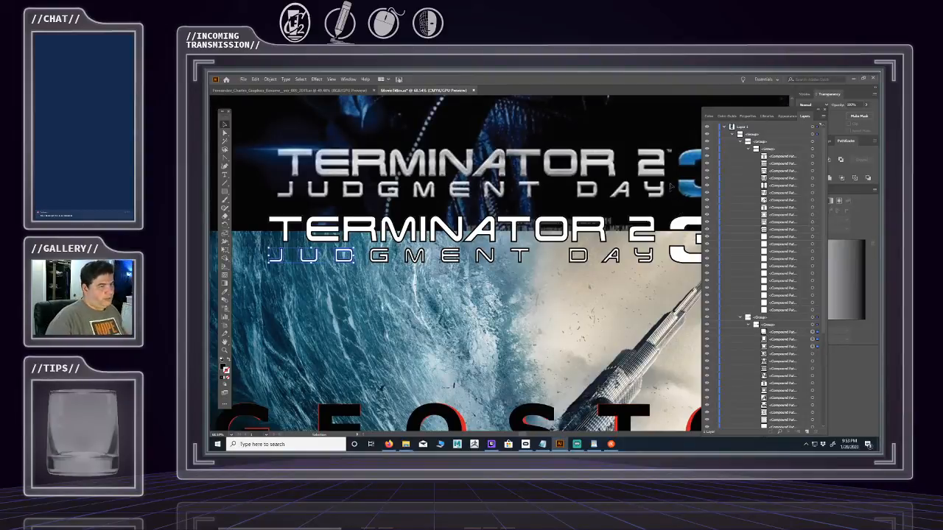
pyautogui.scroll(-5, 808, 241)
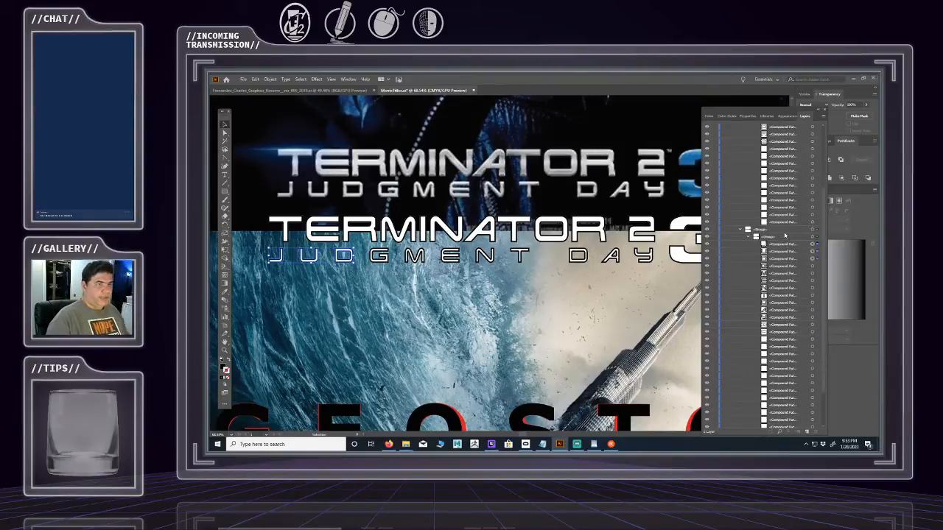
# - Move the 3D lettering's two dark compound paths directly above its two white paths at the end of the JUDGMENT DAY group
pyautogui.click(794, 381)
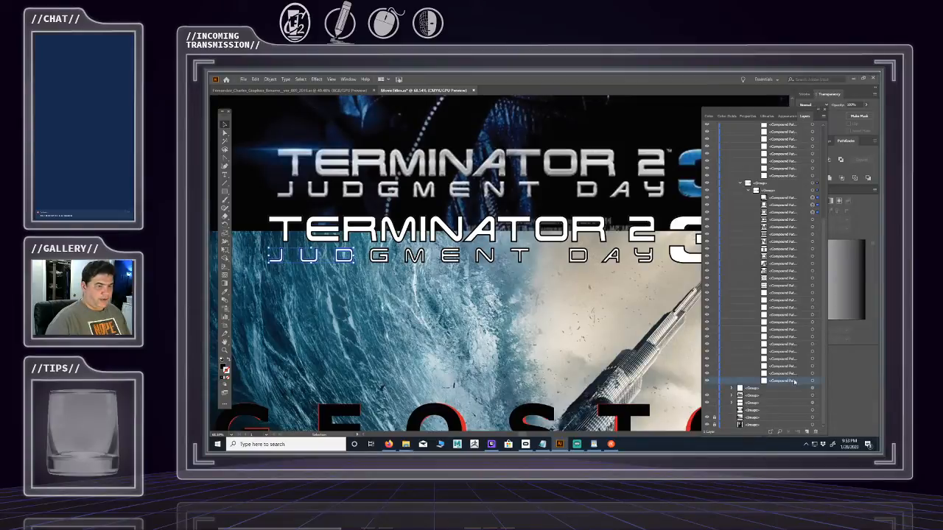
pyautogui.click(813, 380)
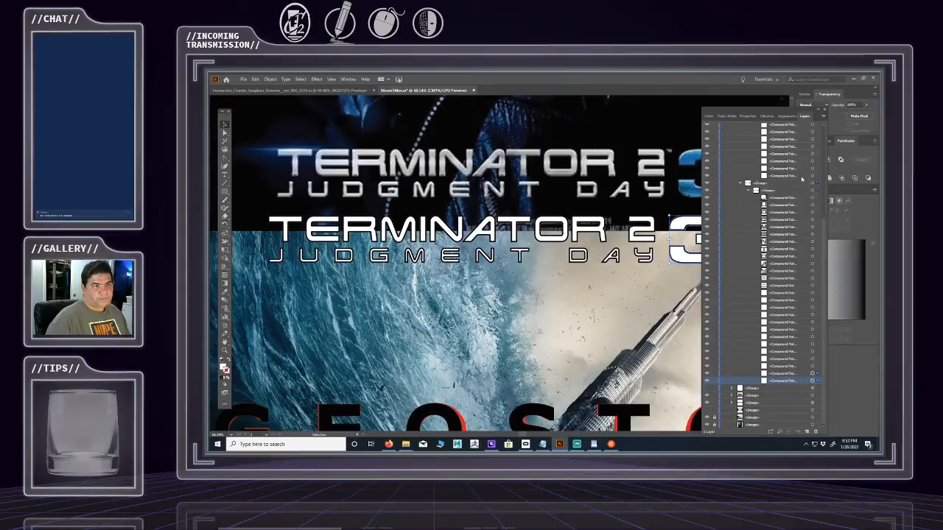
pyautogui.click(813, 286)
pyautogui.click(795, 278)
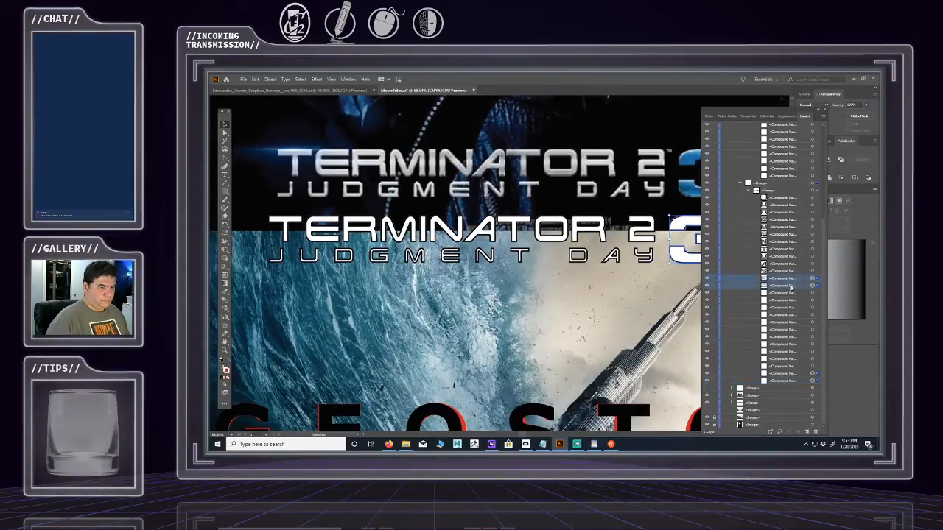
pyautogui.keyDown('shift'); pyautogui.click(794, 286); pyautogui.keyUp('shift')
pyautogui.moveTo(792, 287); pyautogui.dragTo(785, 370)
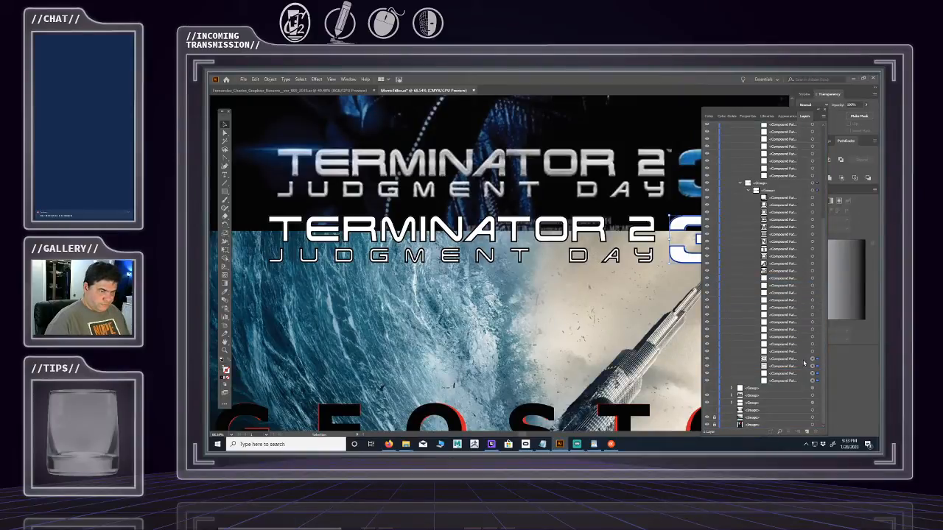
# - Group the four 3D compound paths and move that group out of the JUDGMENT DAY letters group, one level up
pyautogui.click(804, 360)
pyautogui.keyDown('shift'); pyautogui.click(802, 373); pyautogui.keyUp('shift')
pyautogui.keyDown('shift'); pyautogui.click(801, 381); pyautogui.keyUp('shift')
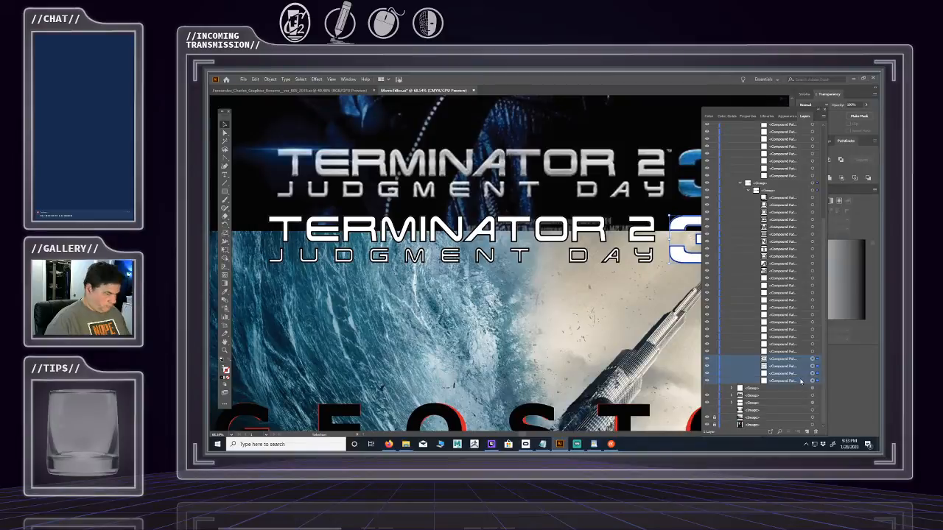
pyautogui.hotkey('ctrl', 'g')
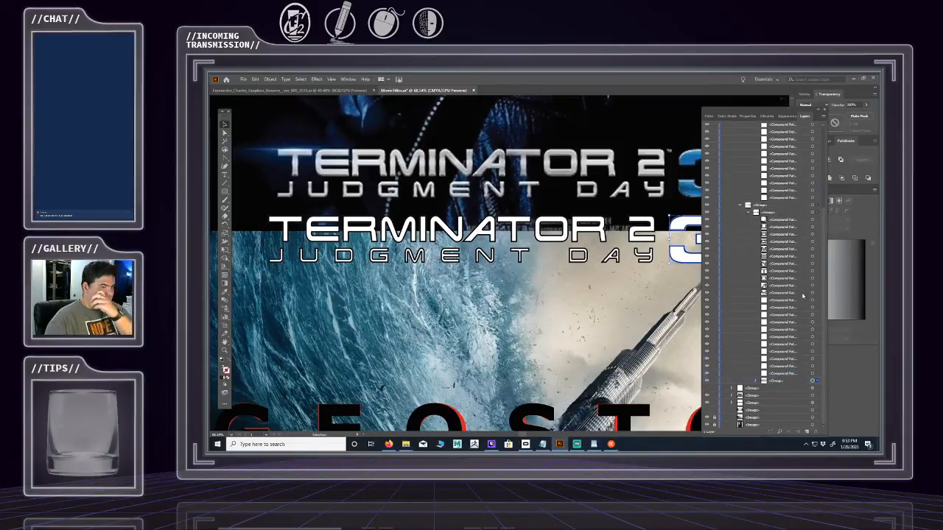
pyautogui.moveTo(783, 381); pyautogui.dragTo(752, 220)
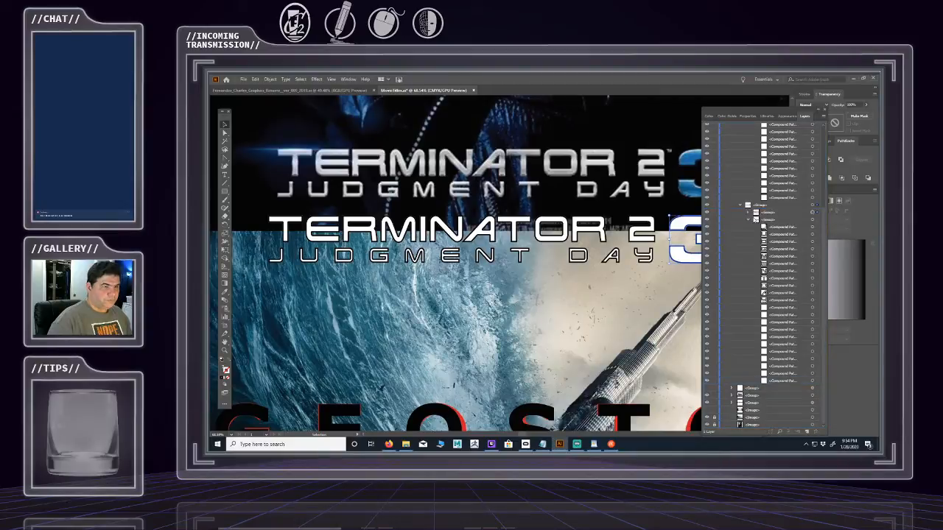
# - Collapse the JUDGMENT DAY letters group, place the 3D group below it, and expand the 3D group's paths
pyautogui.click(750, 220)
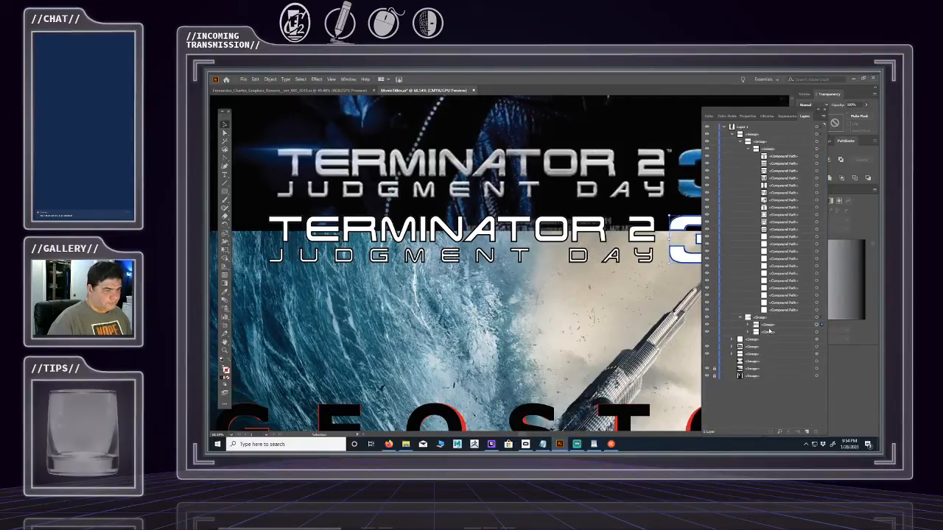
pyautogui.moveTo(769, 324); pyautogui.dragTo(771, 336)
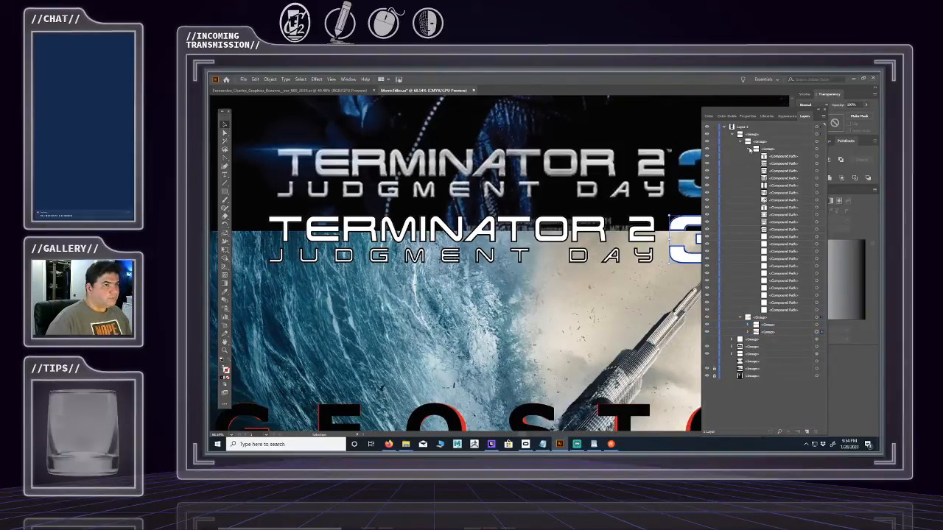
pyautogui.click(748, 330)
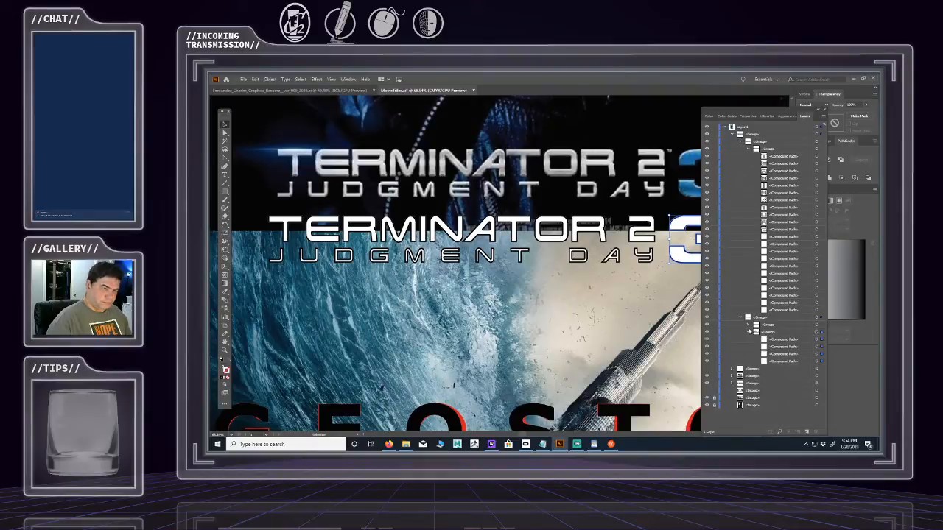
# - Group the eleven white letter paths of TERMINATOR 2 into their own subgroup inside the TERMINATOR 2 letters group
pyautogui.click(813, 236)
pyautogui.keyDown('shift'); pyautogui.click(813, 244); pyautogui.keyUp('shift')
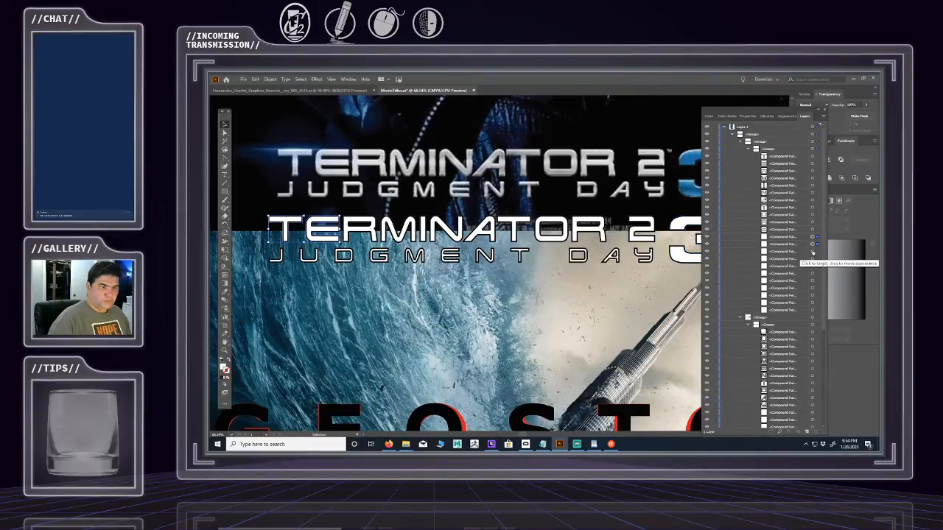
pyautogui.keyDown('shift'); pyautogui.click(813, 251); pyautogui.keyUp('shift')
pyautogui.keyDown('shift'); pyautogui.click(812, 258); pyautogui.keyUp('shift')
pyautogui.keyDown('shift'); pyautogui.click(812, 266); pyautogui.keyUp('shift')
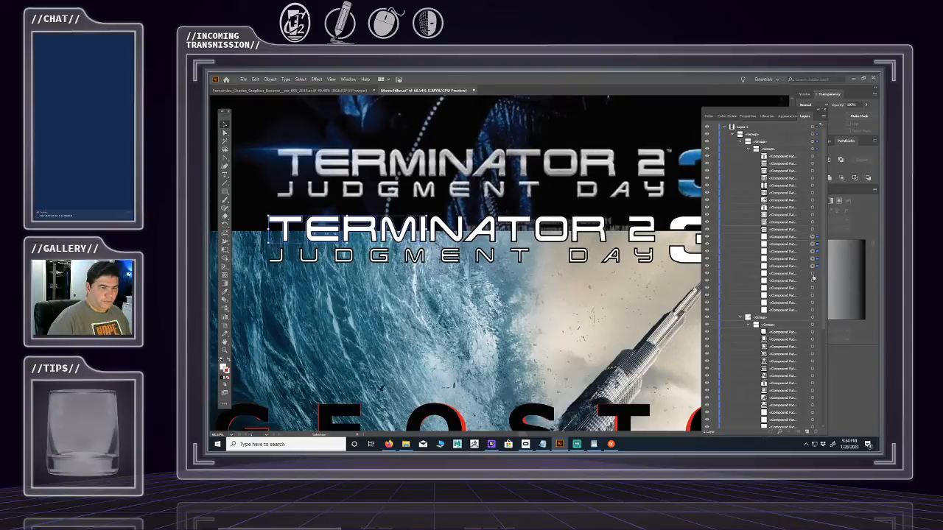
pyautogui.keyDown('shift'); pyautogui.click(813, 273); pyautogui.keyUp('shift')
pyautogui.keyDown('shift'); pyautogui.click(812, 280); pyautogui.keyUp('shift')
pyautogui.keyDown('shift'); pyautogui.click(813, 288); pyautogui.keyUp('shift')
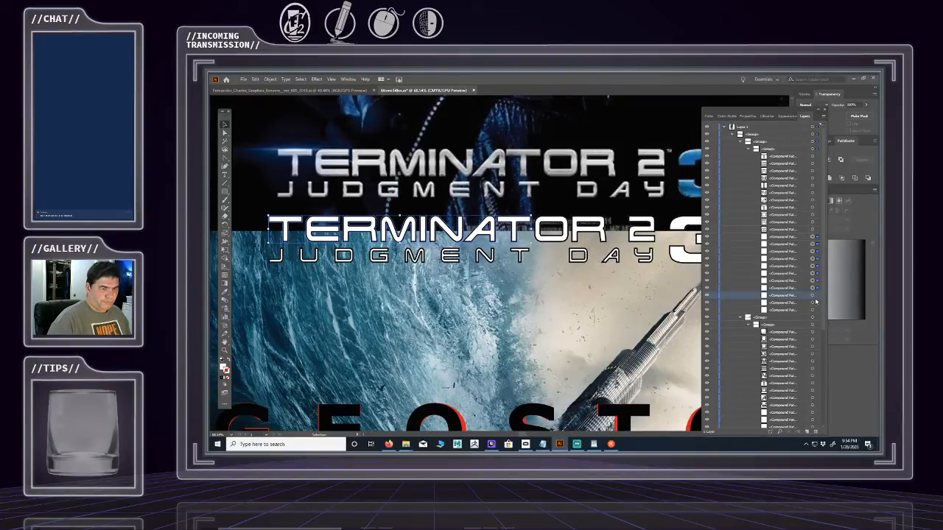
pyautogui.keyDown('shift'); pyautogui.click(814, 303); pyautogui.keyUp('shift')
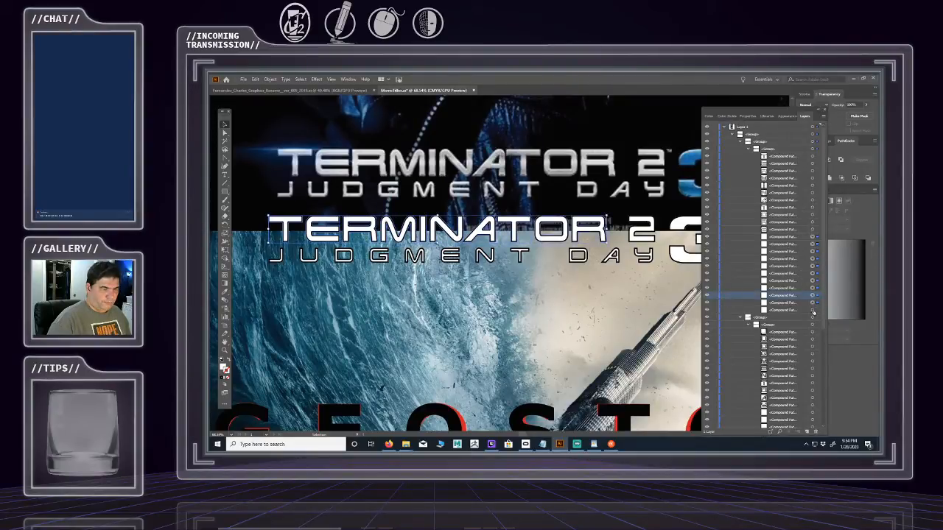
pyautogui.keyDown('shift'); pyautogui.click(813, 310); pyautogui.keyUp('shift')
pyautogui.click(788, 238)
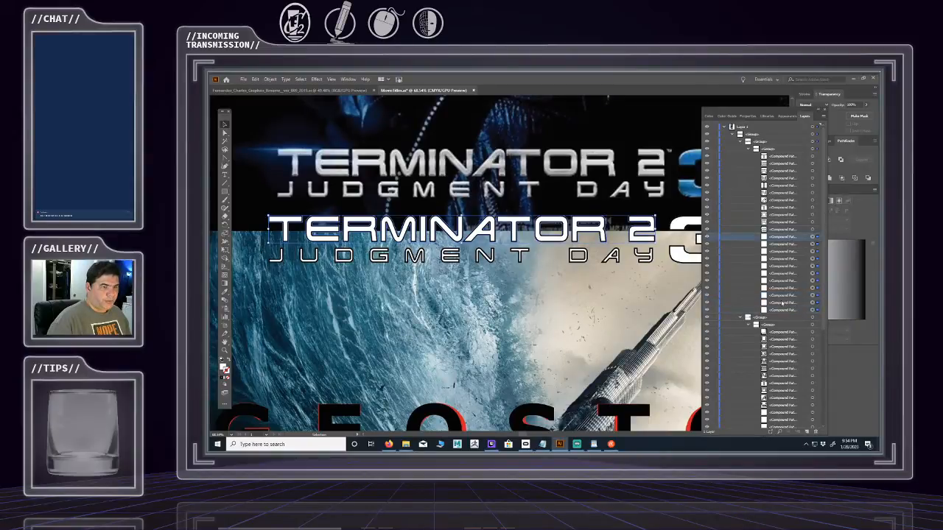
pyautogui.keyDown('shift'); pyautogui.click(781, 312); pyautogui.keyUp('shift')
pyautogui.hotkey('ctrl', 'g')
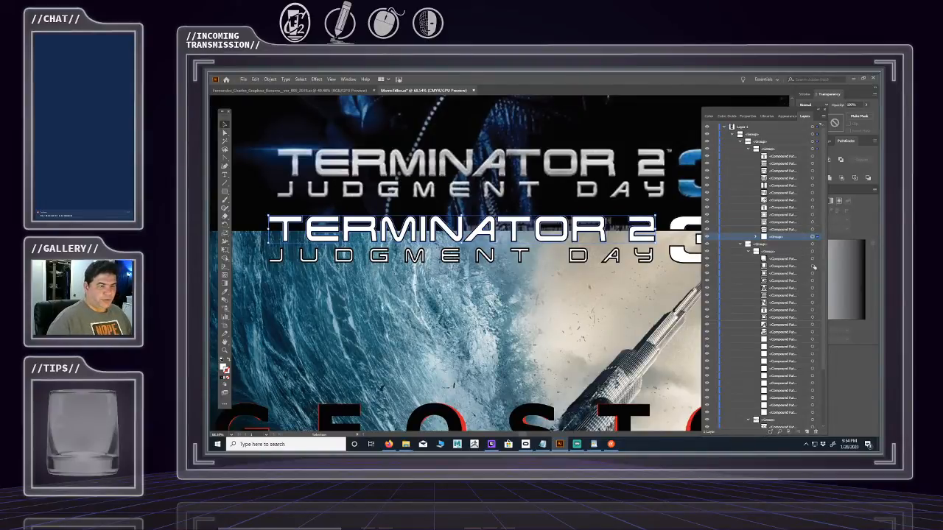
# - Group the eleven white letter paths of JUDGMENT DAY into their own subgroup inside the JUDGMENT DAY letters group
pyautogui.click(788, 338)
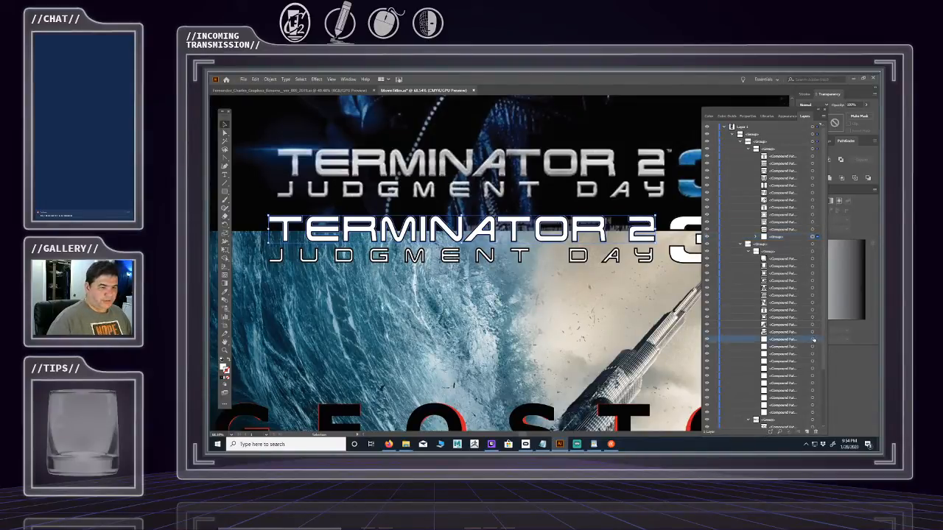
pyautogui.click(813, 339)
pyautogui.keyDown('shift'); pyautogui.click(814, 346); pyautogui.keyUp('shift')
pyautogui.keyDown('shift'); pyautogui.click(814, 354); pyautogui.keyUp('shift')
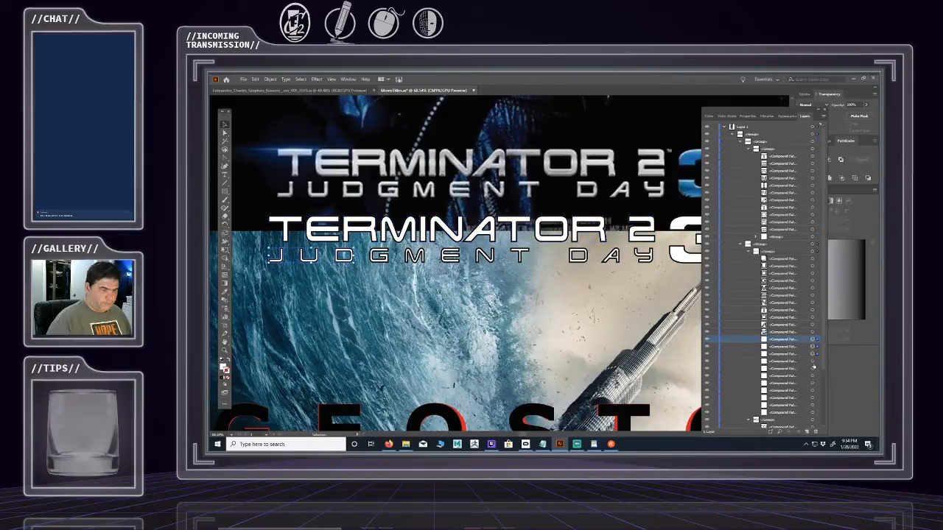
pyautogui.keyDown('shift'); pyautogui.click(814, 361); pyautogui.keyUp('shift')
pyautogui.keyDown('shift'); pyautogui.click(814, 368); pyautogui.keyUp('shift')
pyautogui.keyDown('shift'); pyautogui.click(814, 376); pyautogui.keyUp('shift')
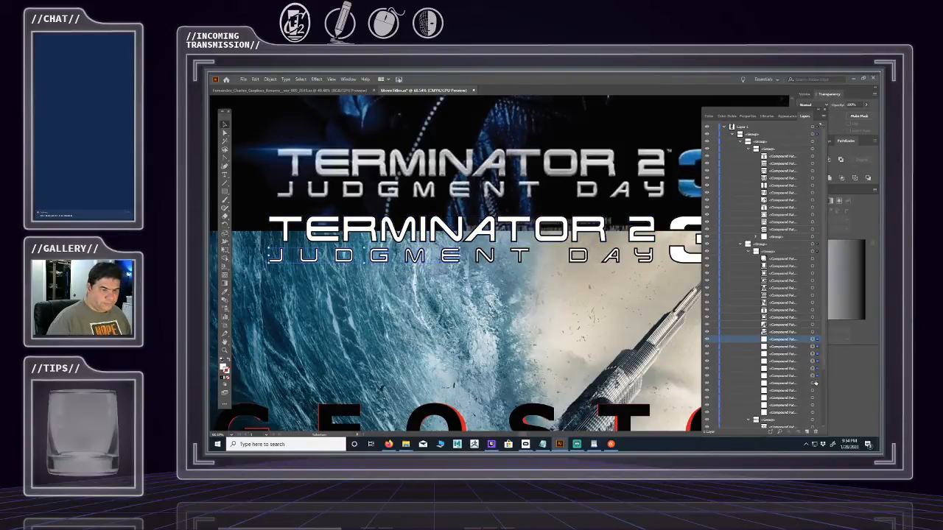
pyautogui.keyDown('shift'); pyautogui.click(815, 383); pyautogui.keyUp('shift')
pyautogui.keyDown('shift'); pyautogui.click(815, 390); pyautogui.keyUp('shift')
pyautogui.keyDown('shift'); pyautogui.click(815, 398); pyautogui.keyUp('shift')
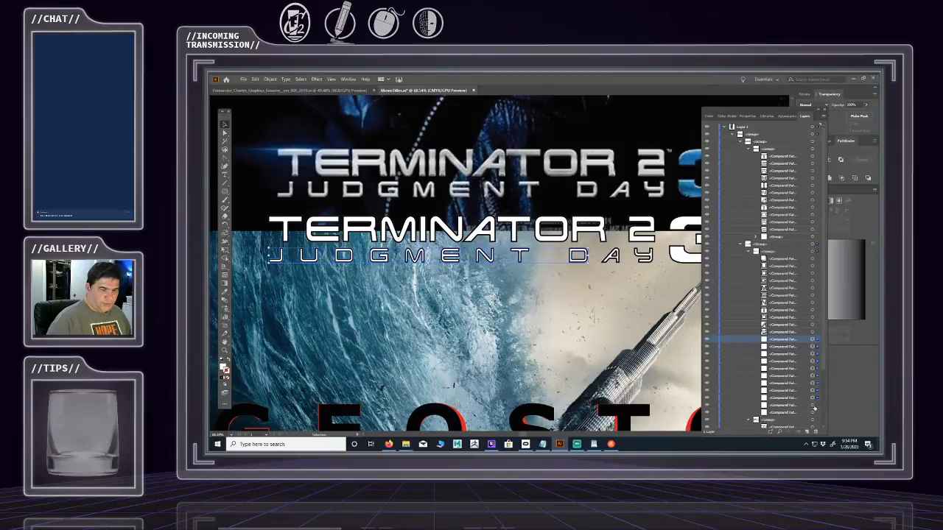
pyautogui.keyDown('shift'); pyautogui.click(815, 405); pyautogui.keyUp('shift')
pyautogui.keyDown('shift'); pyautogui.click(815, 413); pyautogui.keyUp('shift')
pyautogui.keyDown('shift'); pyautogui.click(805, 415); pyautogui.keyUp('shift')
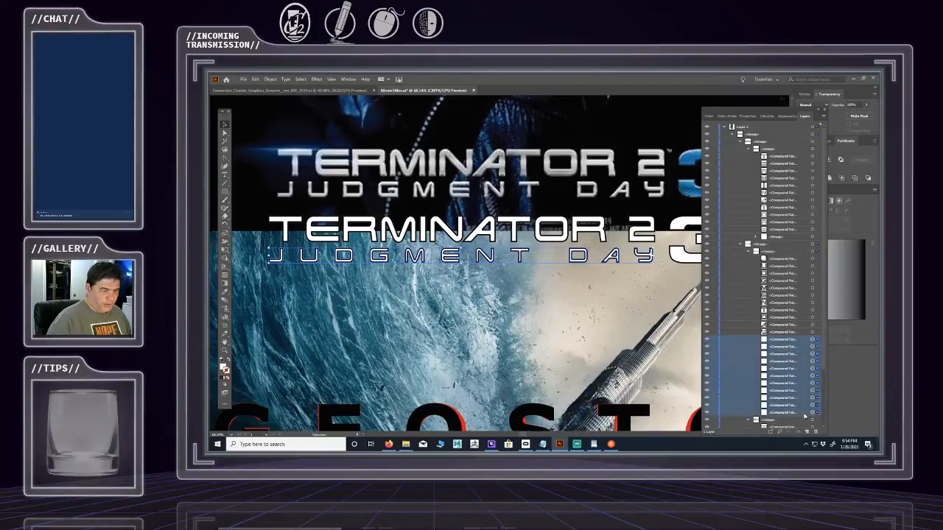
pyautogui.hotkey('ctrl', 'g')
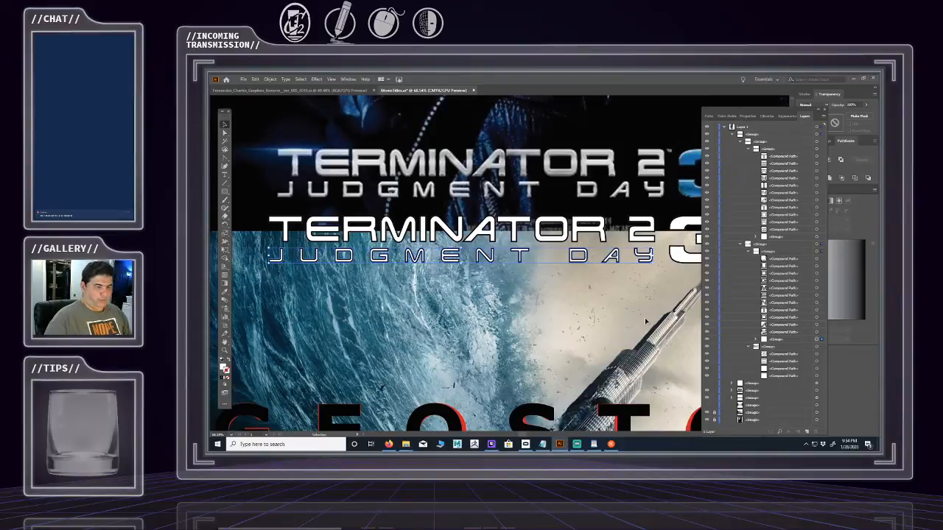
# - Group the two white compound paths of the 3D lettering into a subgroup inside the 3D group
pyautogui.click(816, 368)
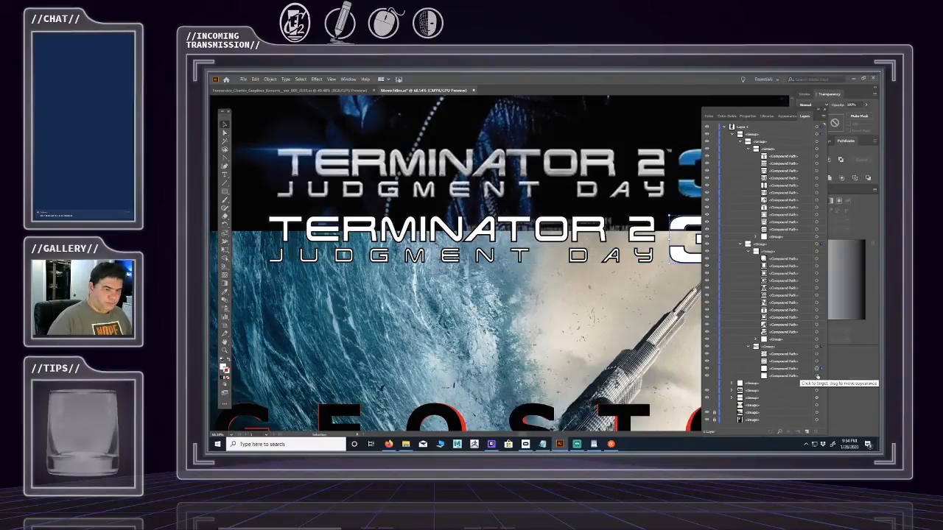
pyautogui.keyDown('shift'); pyautogui.click(816, 377); pyautogui.keyUp('shift')
pyautogui.click(803, 376)
pyautogui.keyDown('shift'); pyautogui.click(800, 371); pyautogui.keyUp('shift')
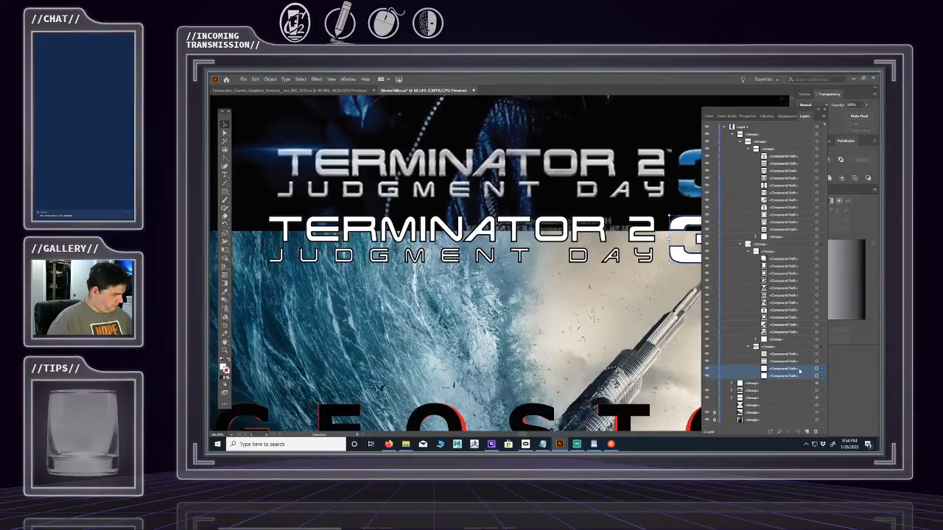
pyautogui.hotkey('ctrl', 'g')
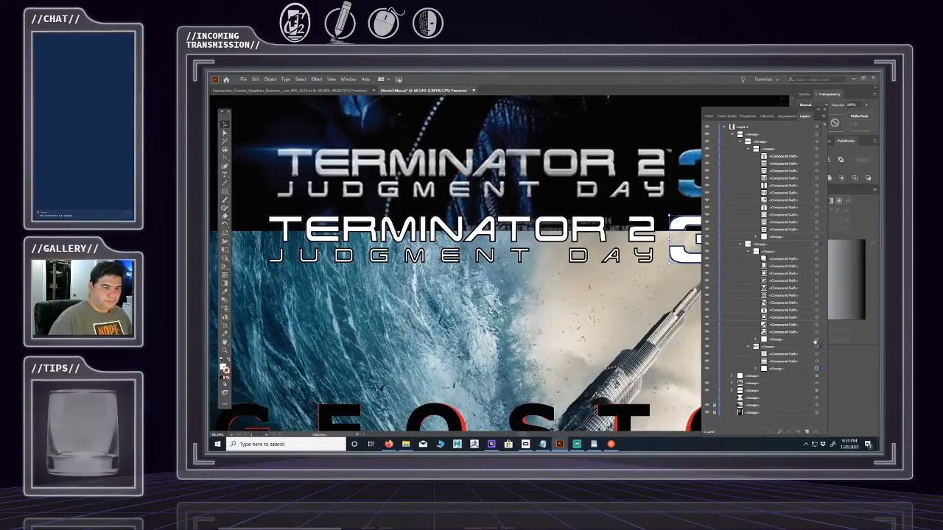
# - Select the white subgroups of TERMINATOR 2, JUDGMENT DAY and 3D, and apply a white-to-black linear gradient to them
pyautogui.click(815, 243)
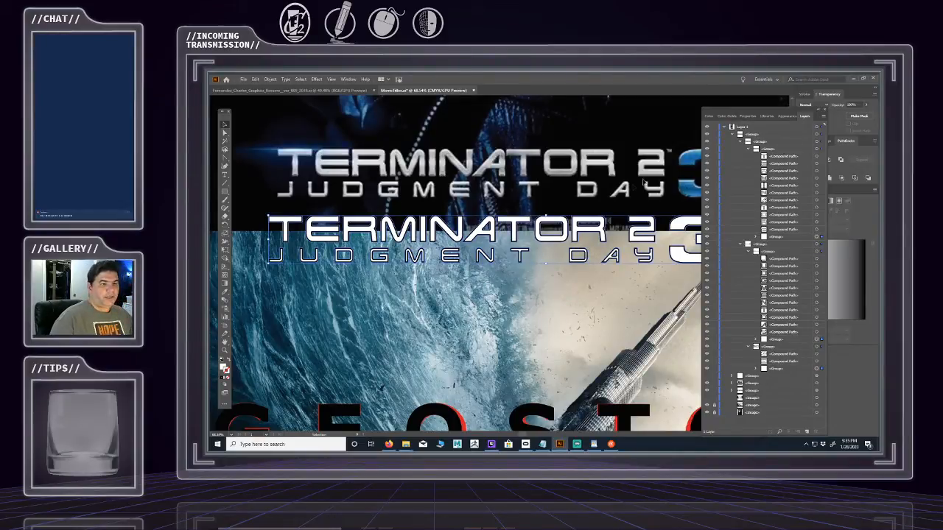
pyautogui.hotkey('ctrl', 'shift', 'b')
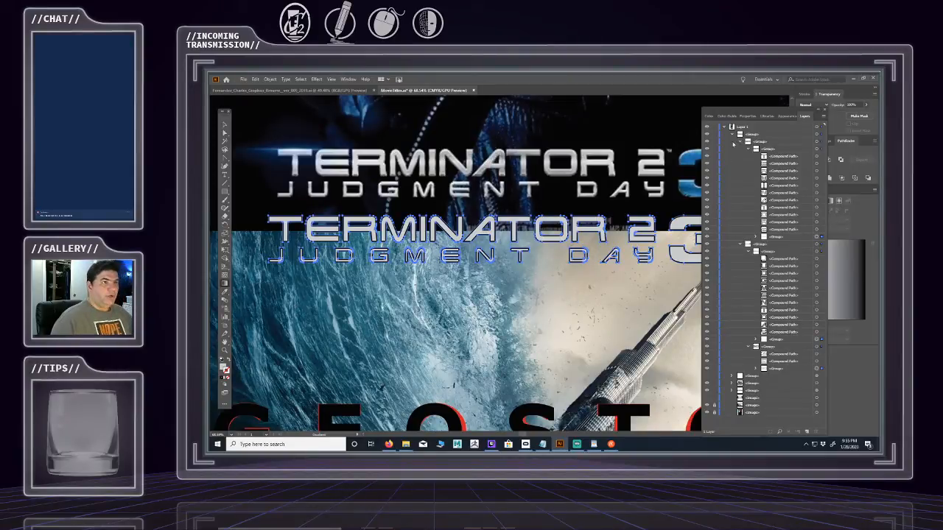
pyautogui.moveTo(738, 111); pyautogui.dragTo(669, 90)
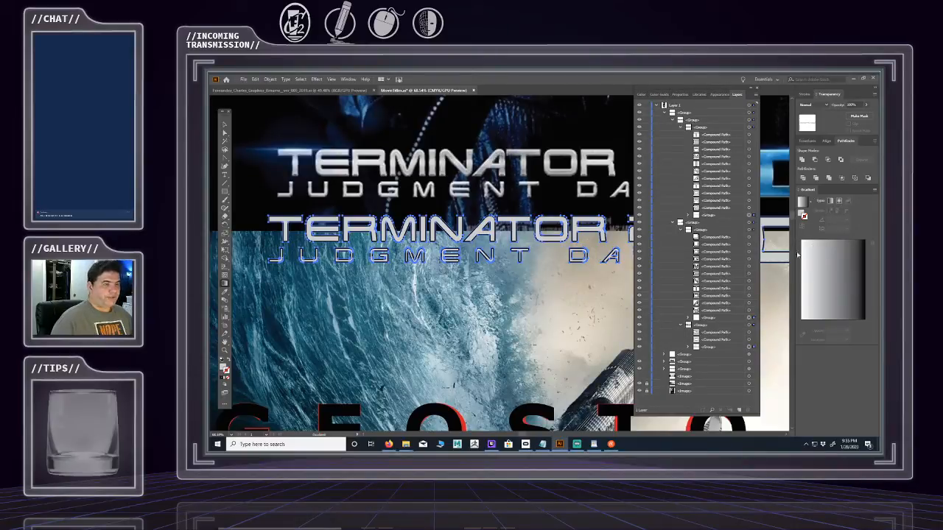
pyautogui.click(811, 206)
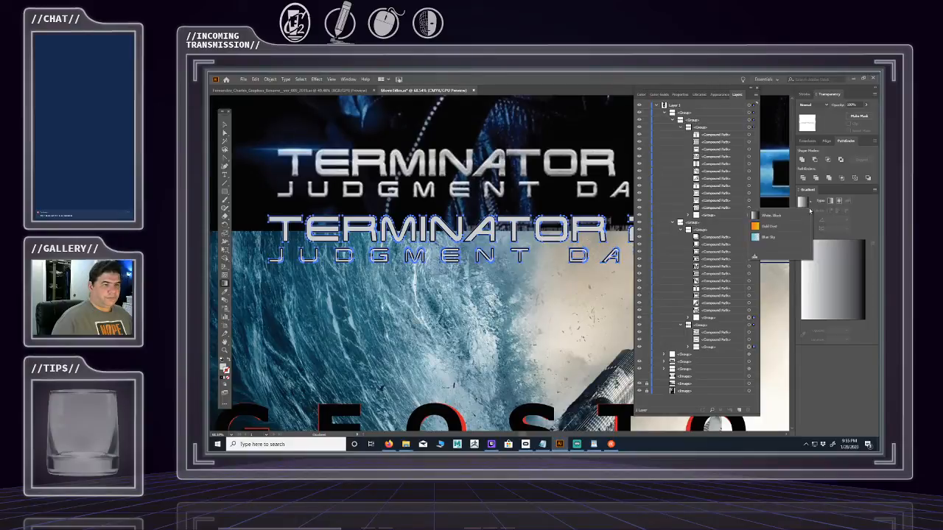
pyautogui.click(802, 203)
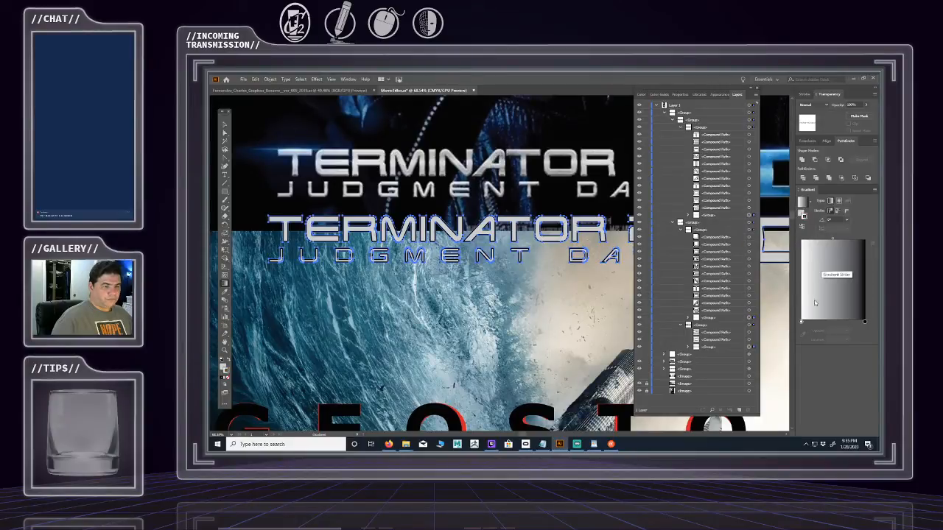
# - Recolor the gradient's start and end stops with metallic greys sampled from the TERMINATOR lettering in the reference image
pyautogui.click(801, 322)
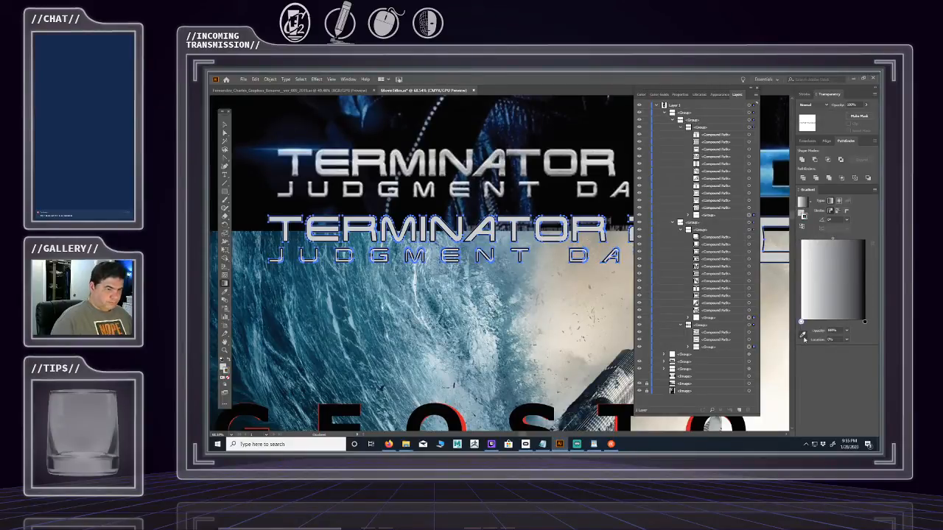
pyautogui.click(802, 335)
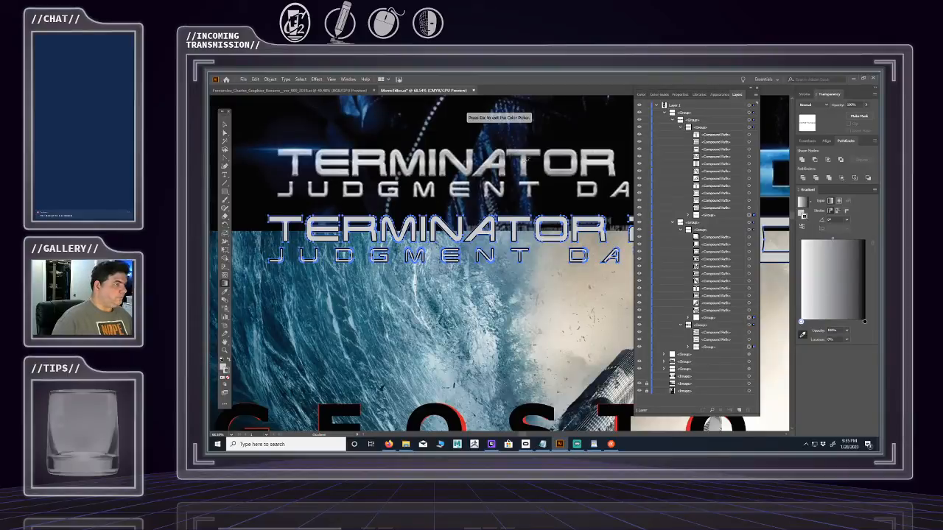
pyautogui.click(524, 161)
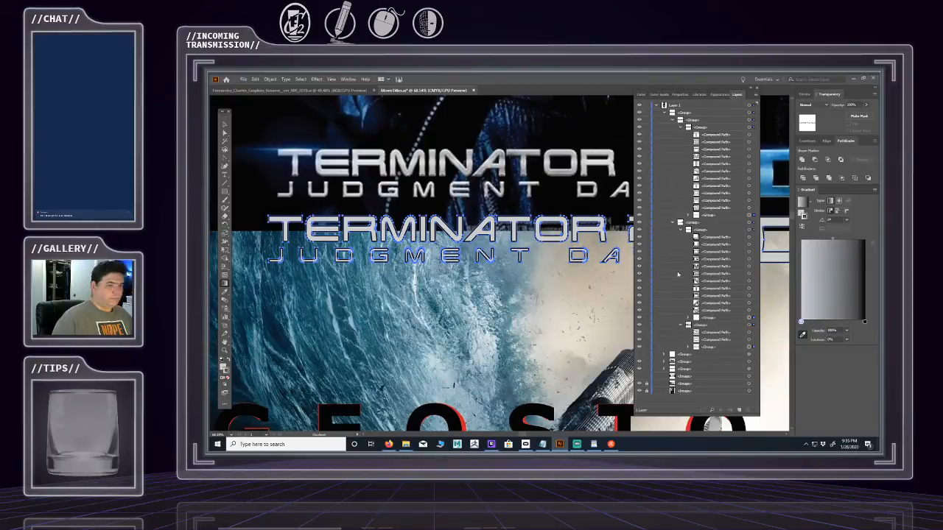
pyautogui.click(865, 321)
pyautogui.click(802, 336)
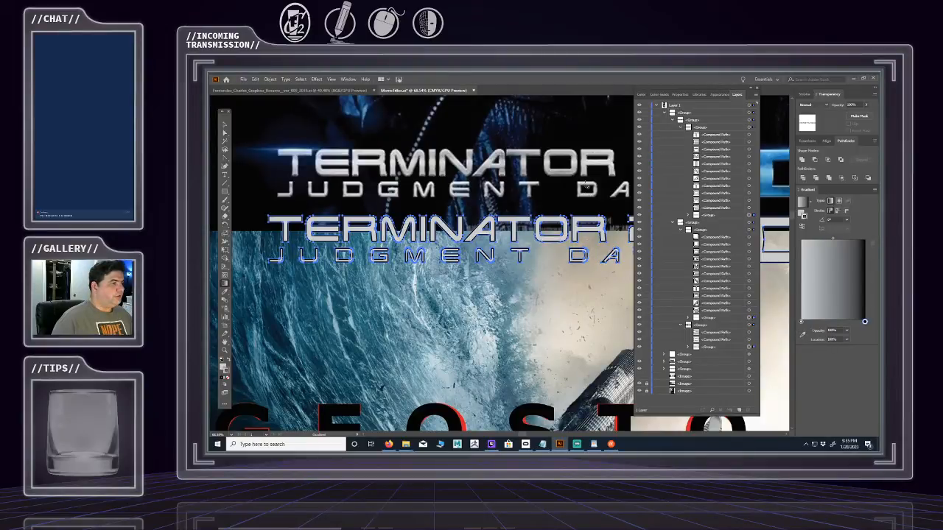
pyautogui.click(802, 335)
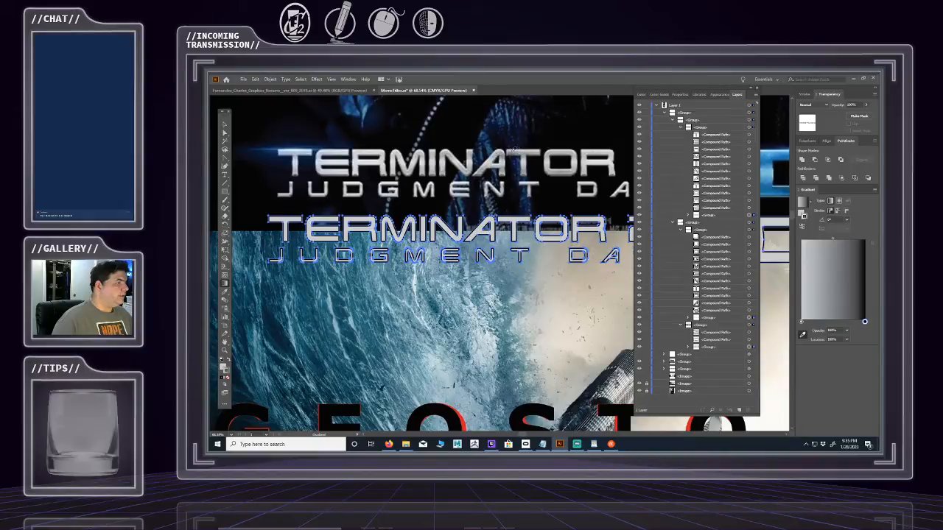
pyautogui.click(513, 150)
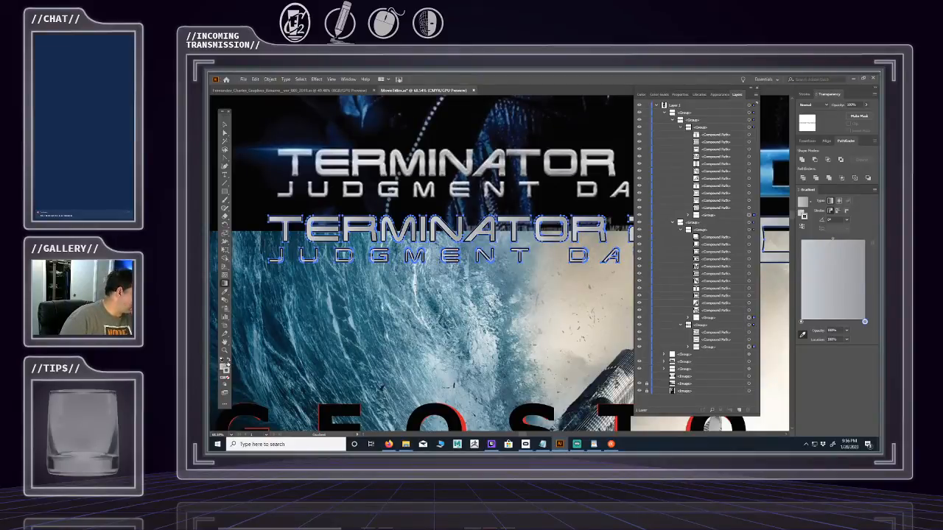
# - Remove the stroke from the selected lettering and open the angle choices for its linear fill gradient
pyautogui.click(226, 367)
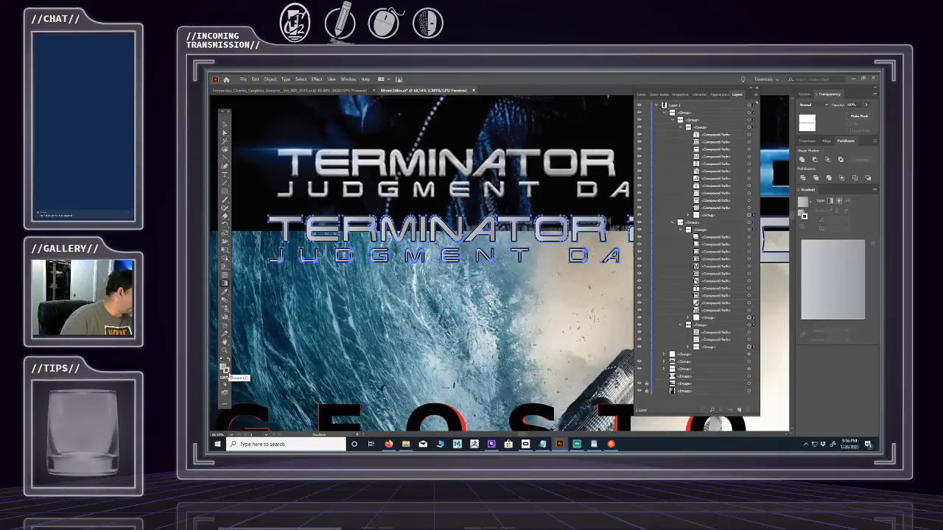
pyautogui.click(228, 378)
pyautogui.click(223, 366)
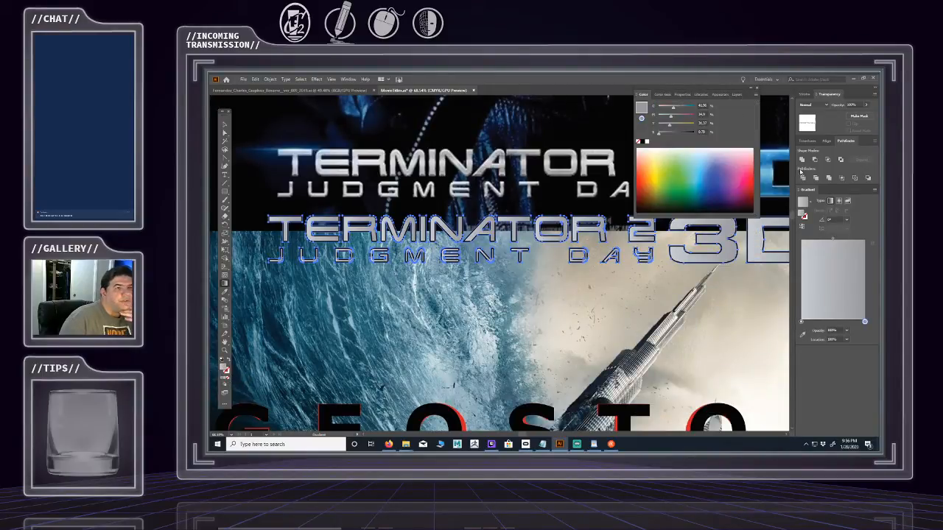
pyautogui.click(847, 220)
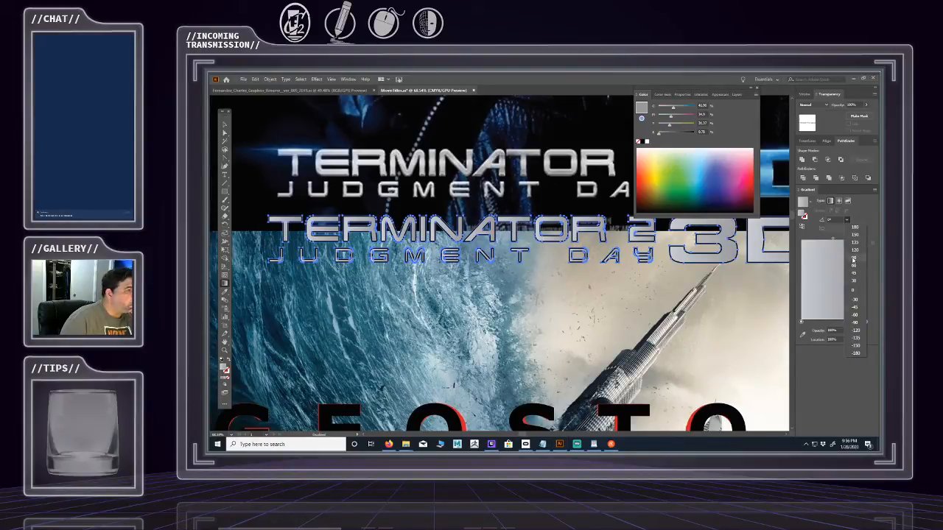
# - Set the title's gradient angle to 90° and rearrange its stops with light grey through the first half and dark grey at the end
pyautogui.click(853, 260)
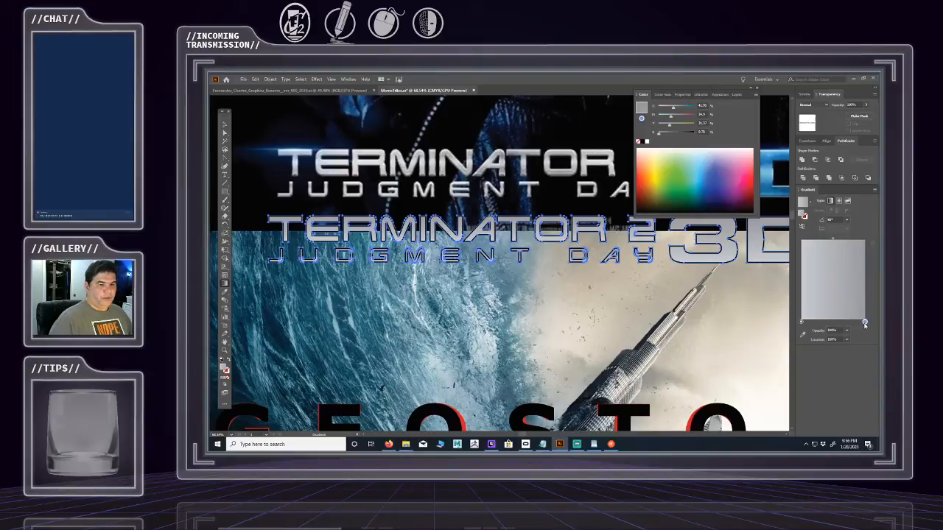
pyautogui.moveTo(864, 323); pyautogui.dragTo(819, 323)
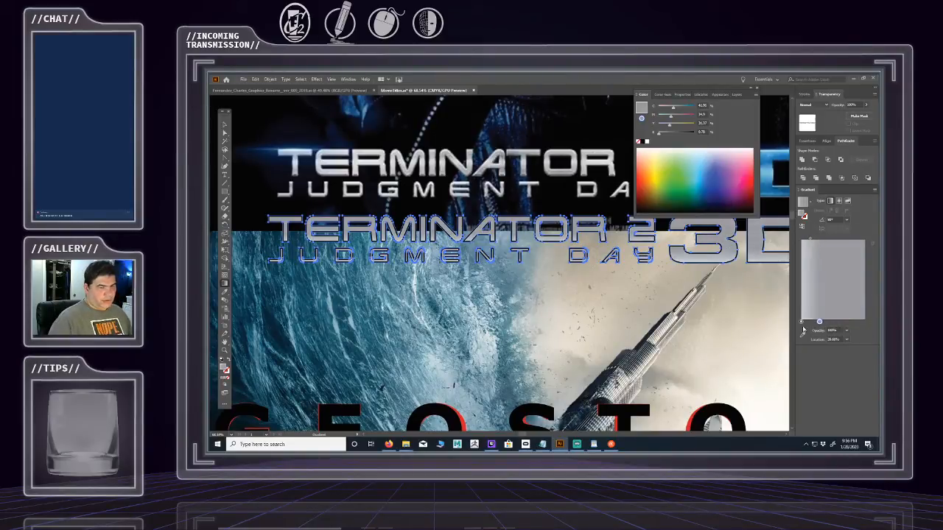
pyautogui.click(802, 323)
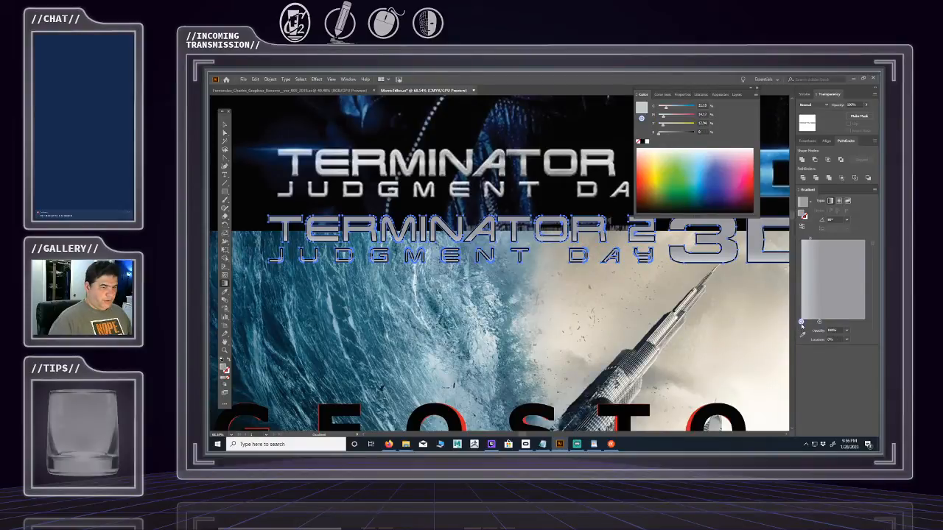
pyautogui.moveTo(801, 322)
pyautogui.mouseDown()
pyautogui.moveTo(844, 324)
pyautogui.moveTo(794, 325)
pyautogui.mouseUp()
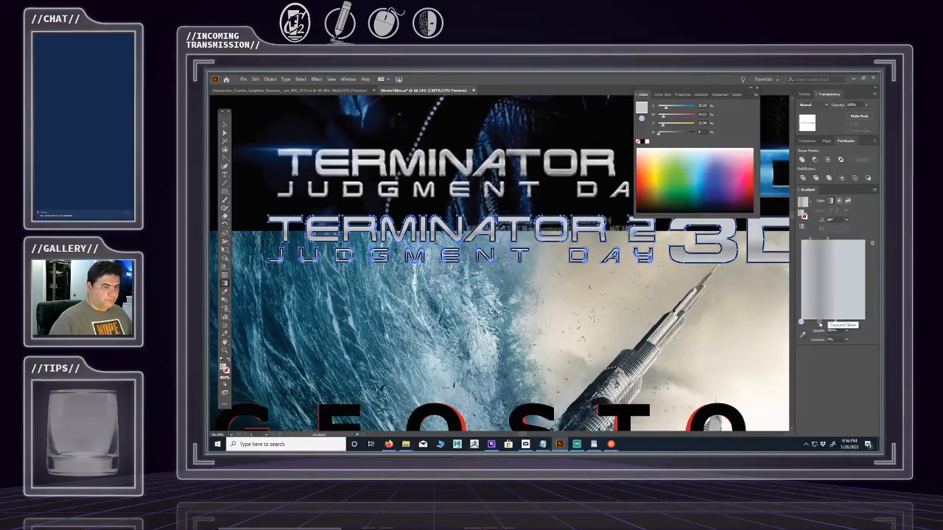
pyautogui.moveTo(819, 324); pyautogui.dragTo(863, 324)
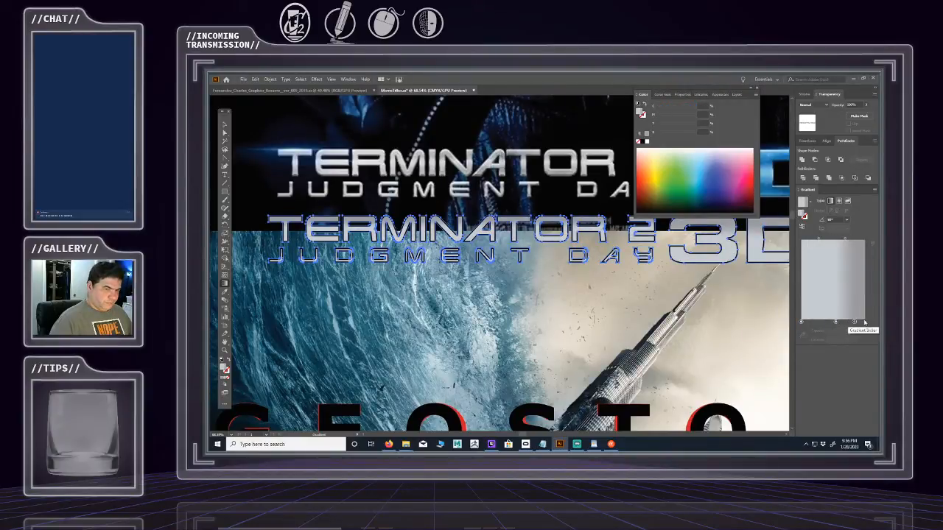
# - Arrange the gradient with dark grey stops at both ends and two light grey stops between, placing the first light stop at about 26%
pyautogui.click(846, 324)
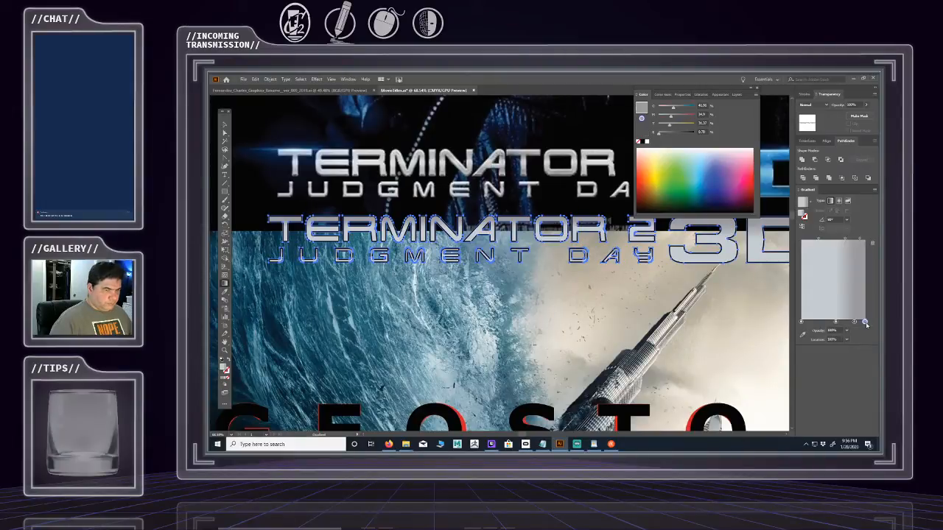
pyautogui.moveTo(837, 329)
pyautogui.mouseDown()
pyautogui.moveTo(804, 326)
pyautogui.moveTo(859, 321)
pyautogui.moveTo(820, 326)
pyautogui.mouseUp()
pyautogui.click(855, 322)
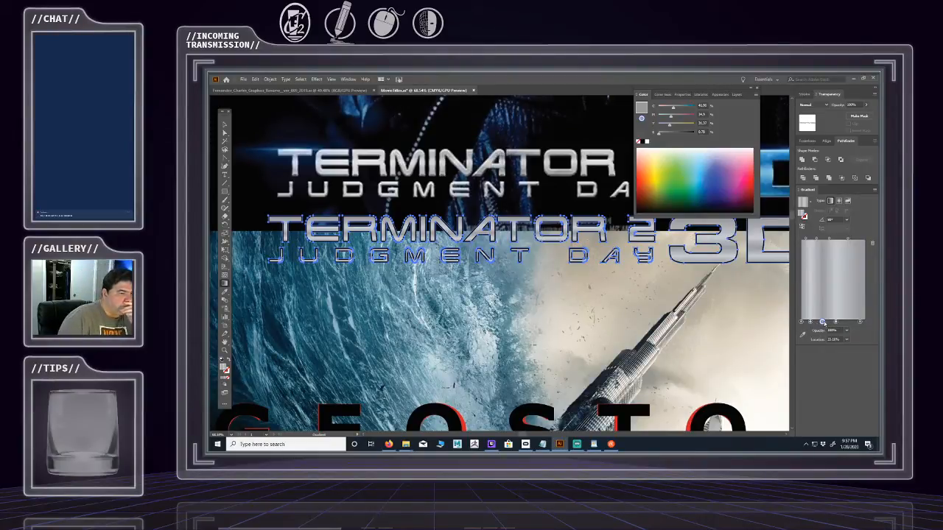
pyautogui.moveTo(823, 322)
pyautogui.mouseDown()
pyautogui.moveTo(846, 323)
pyautogui.moveTo(821, 331)
pyautogui.mouseUp()
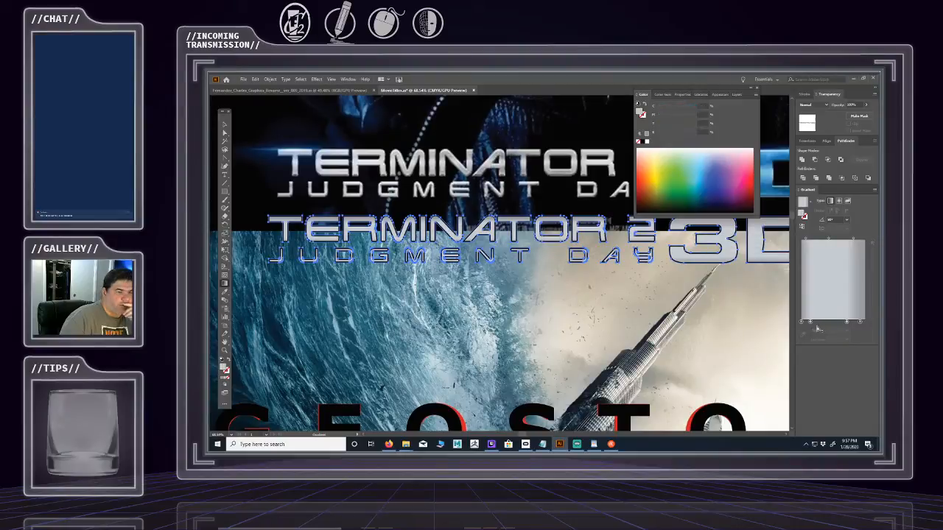
pyautogui.click(817, 323)
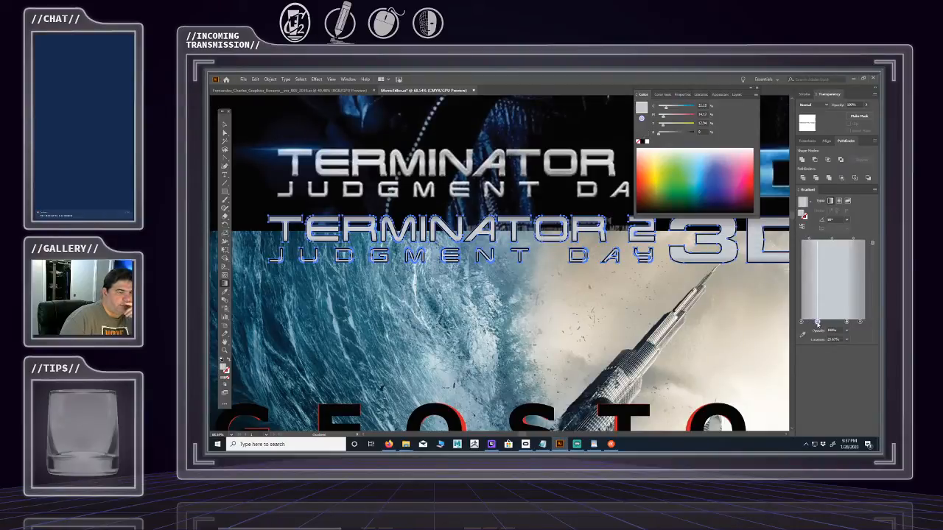
# - Shift the outer dark grey stops inward and place another dark grey stop between the light ones at about 43%
pyautogui.click(862, 323)
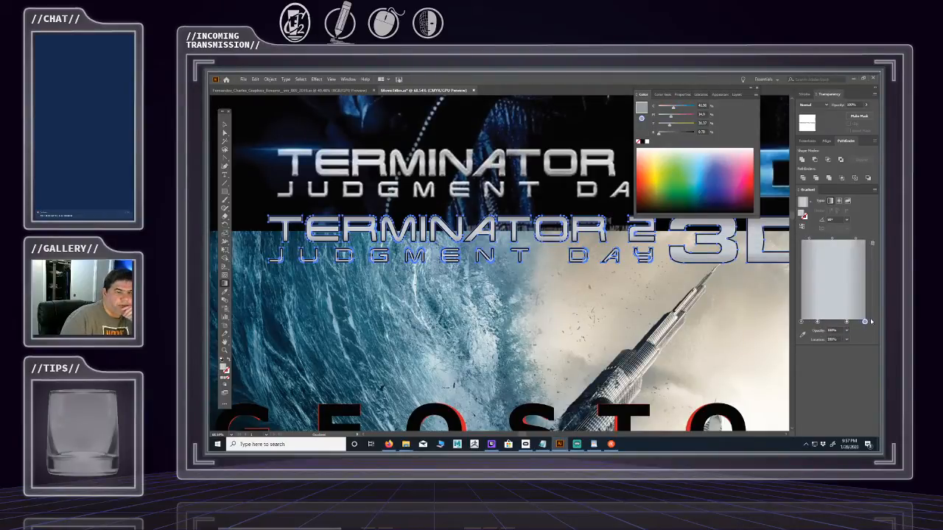
pyautogui.moveTo(847, 322)
pyautogui.mouseDown()
pyautogui.moveTo(806, 323)
pyautogui.moveTo(862, 325)
pyautogui.mouseUp()
pyautogui.click(805, 323)
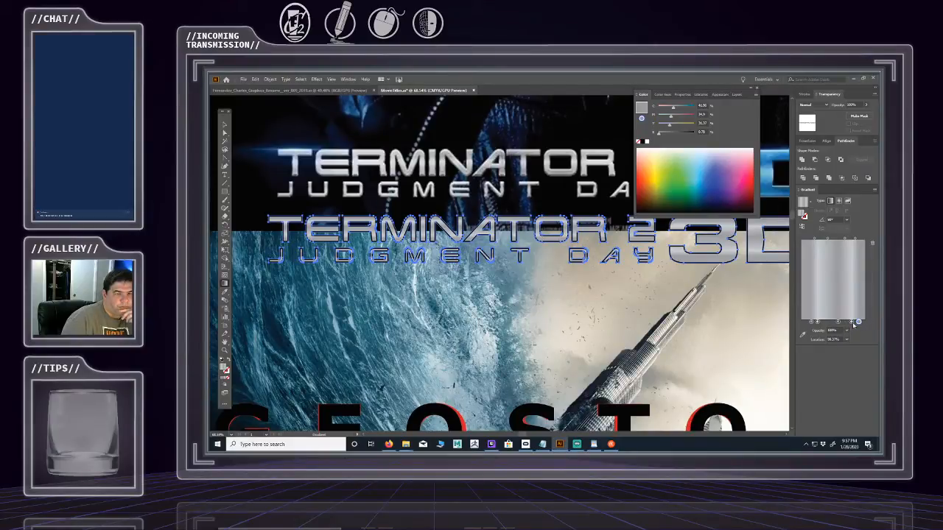
pyautogui.moveTo(853, 324); pyautogui.dragTo(829, 324)
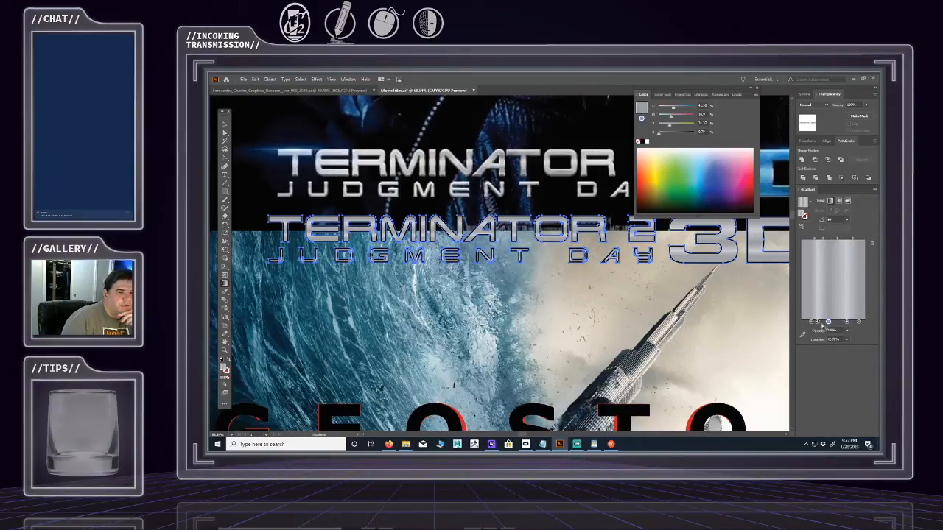
# - Fine-tune the start of the gradient, placing the first dark grey stop at about 6% and the first light grey stop at about 25%
pyautogui.moveTo(811, 323); pyautogui.dragTo(801, 324)
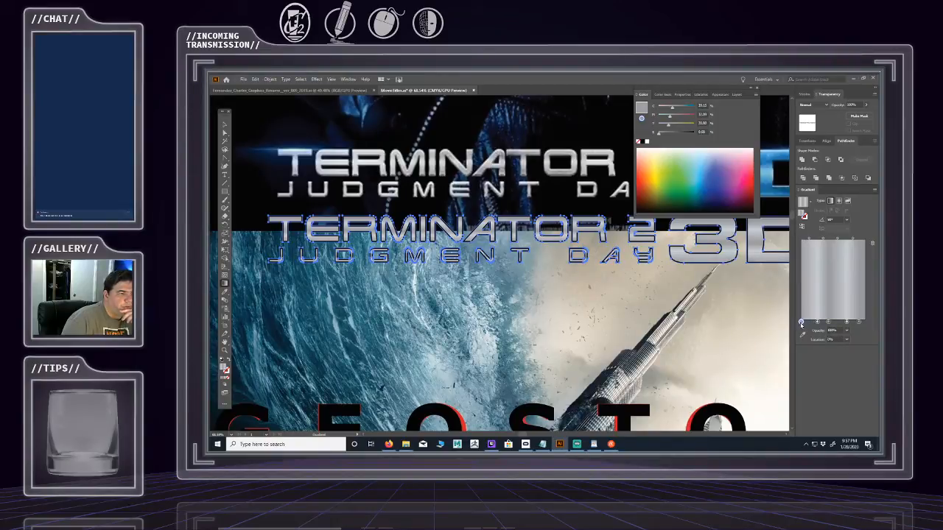
pyautogui.moveTo(801, 324); pyautogui.dragTo(830, 326)
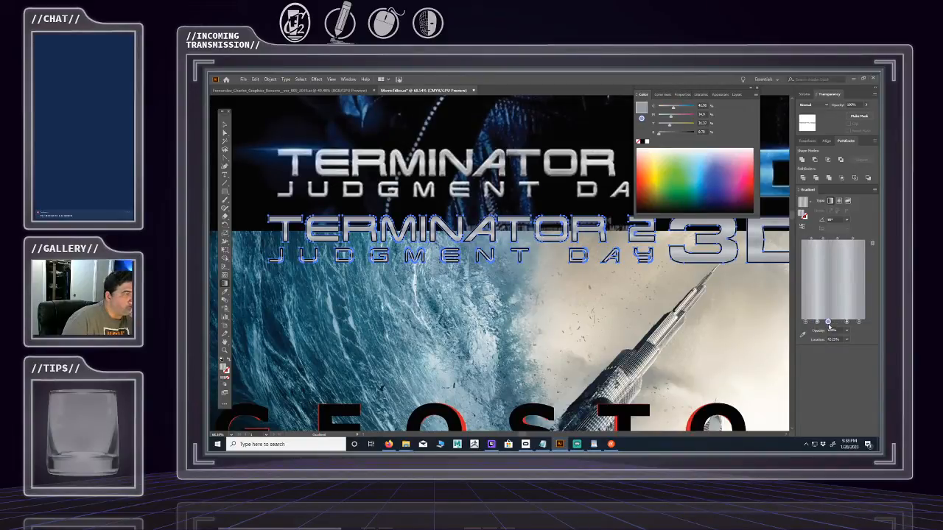
pyautogui.click(806, 323)
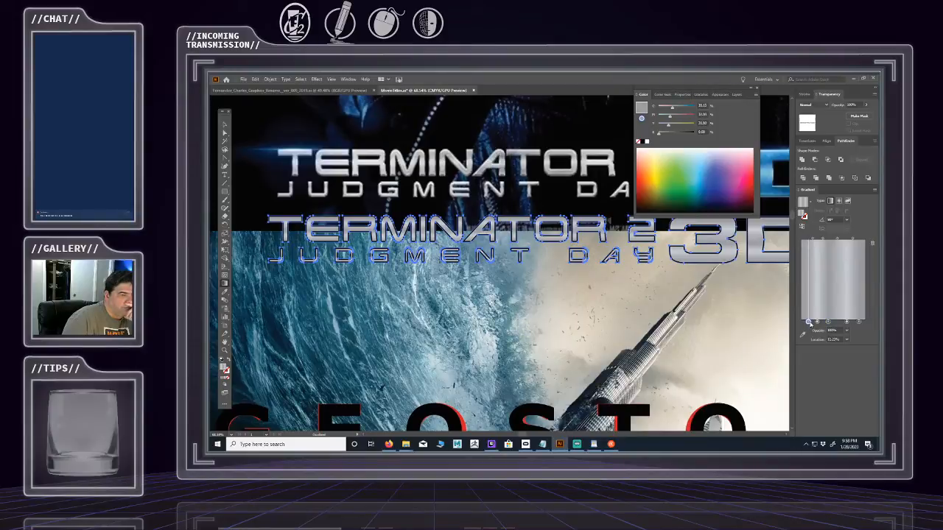
pyautogui.moveTo(808, 323)
pyautogui.mouseDown()
pyautogui.moveTo(834, 323)
pyautogui.moveTo(805, 323)
pyautogui.mouseUp()
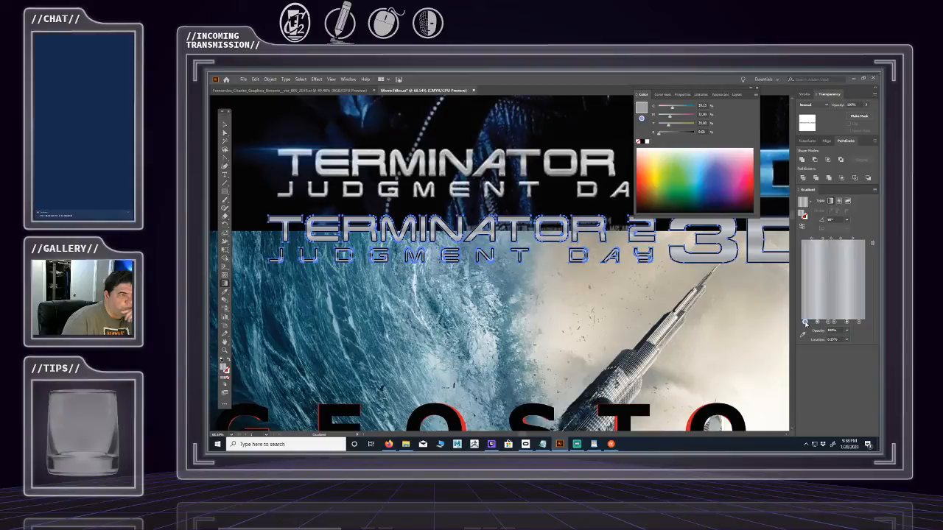
pyautogui.click(816, 322)
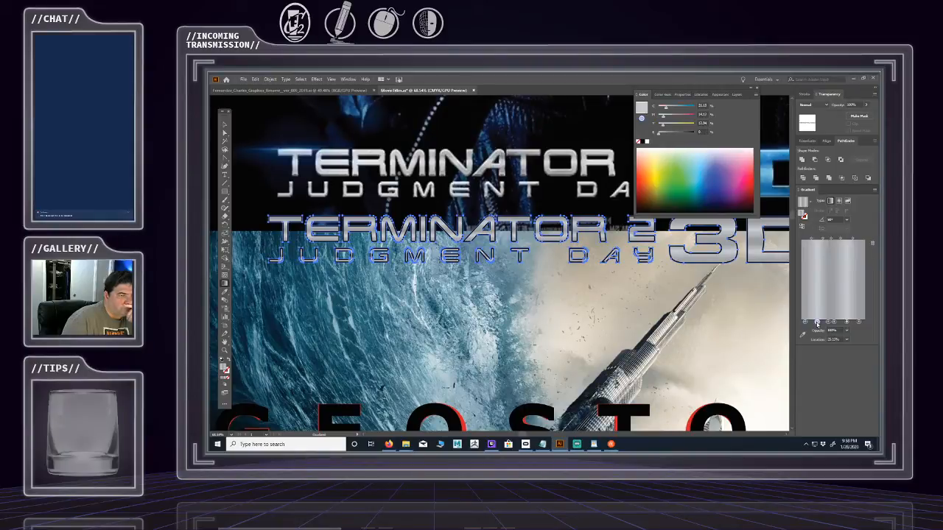
pyautogui.moveTo(816, 324)
pyautogui.mouseDown()
pyautogui.moveTo(838, 323)
pyautogui.moveTo(817, 323)
pyautogui.mouseUp()
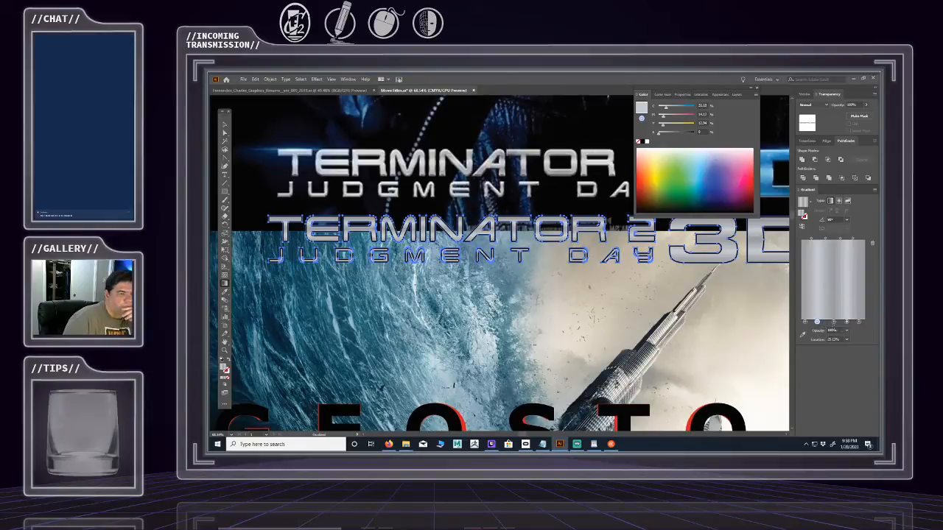
# - Move the second light grey stop to about 65% and remove the dark grey stop from the middle of the gradient
pyautogui.moveTo(846, 324); pyautogui.dragTo(843, 326)
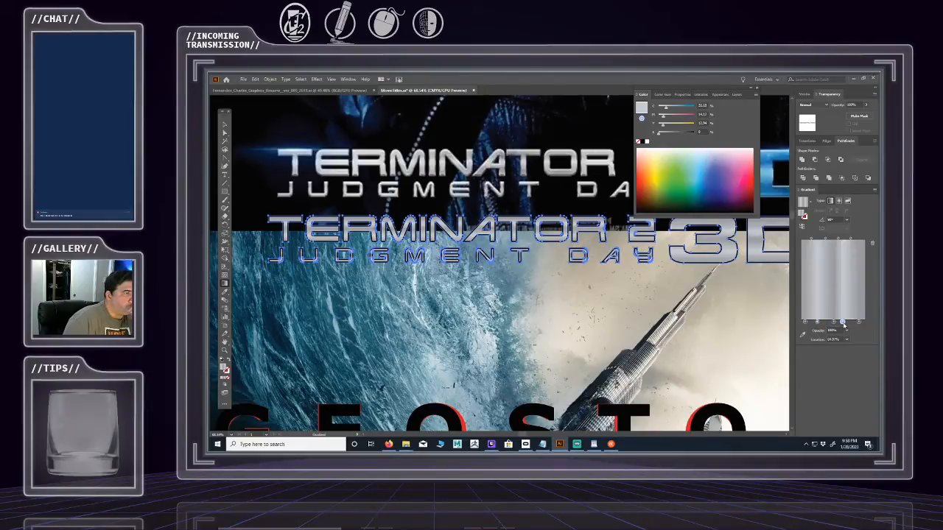
pyautogui.click(833, 323)
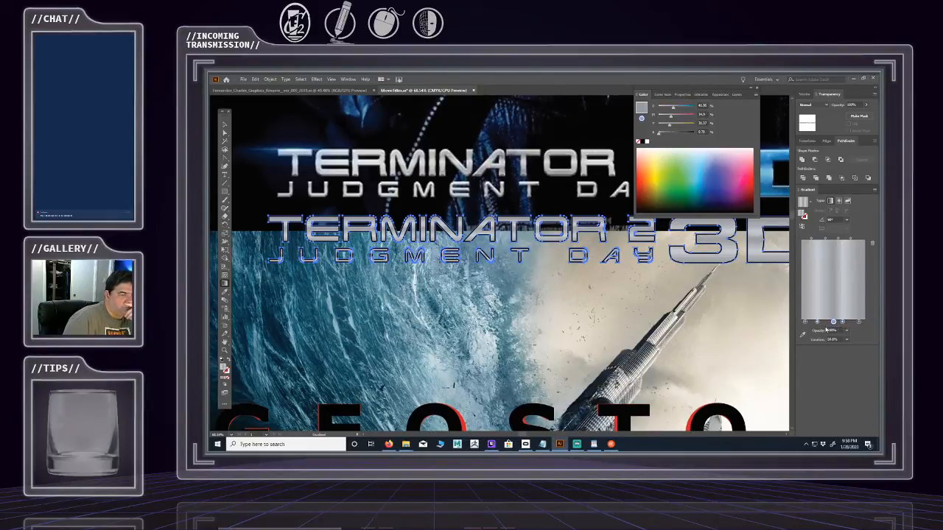
pyautogui.moveTo(833, 325)
pyautogui.mouseDown()
pyautogui.moveTo(831, 334)
pyautogui.moveTo(825, 325)
pyautogui.mouseUp()
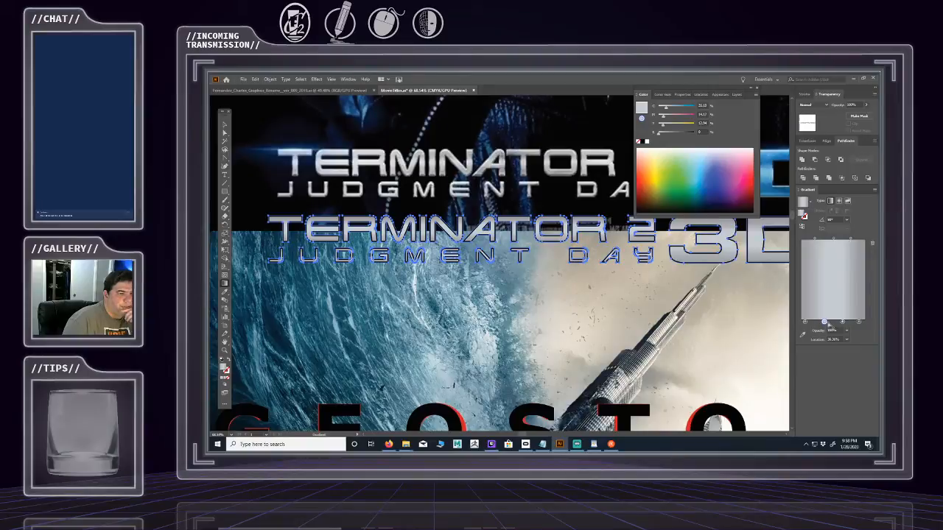
# - Bring the two light grey stops close together around the gradient's centre, at about 42% and 57%
pyautogui.moveTo(829, 324); pyautogui.dragTo(838, 325)
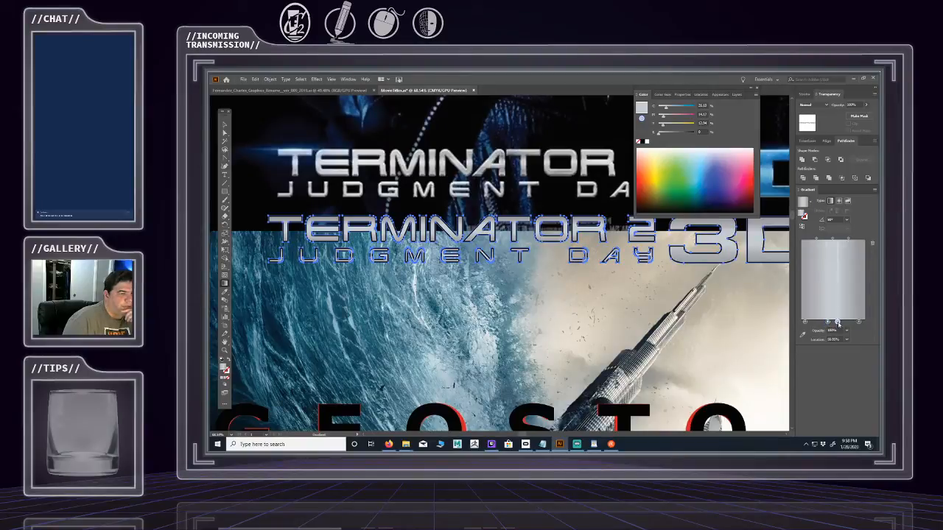
pyautogui.click(828, 323)
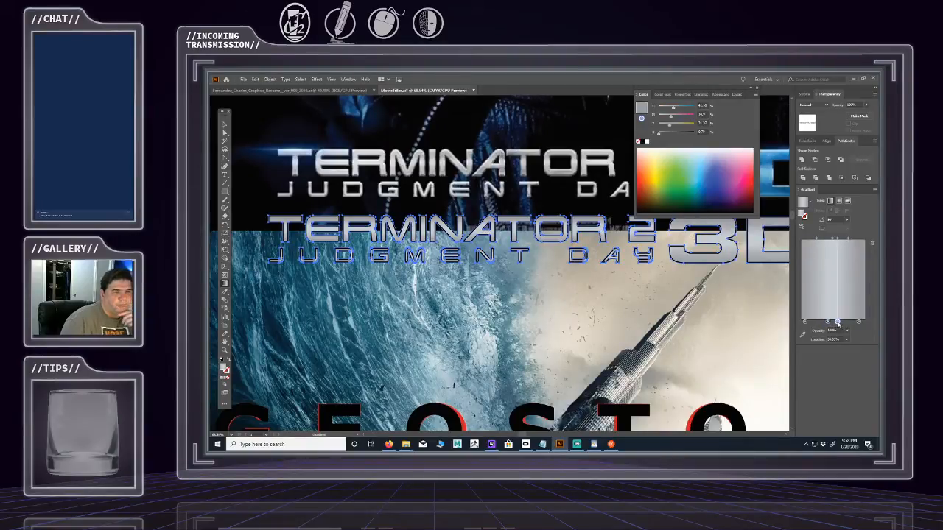
pyautogui.click(837, 325)
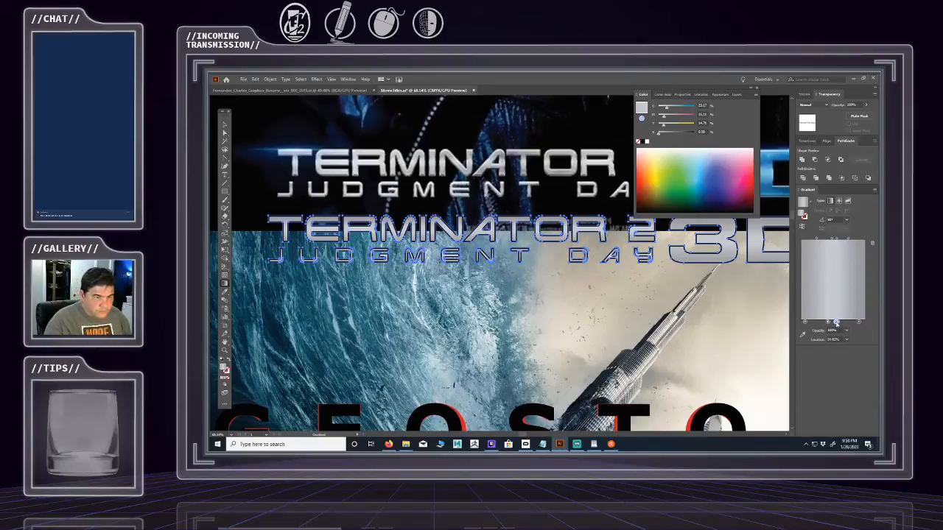
pyautogui.moveTo(838, 324)
pyautogui.mouseDown()
pyautogui.moveTo(838, 334)
pyautogui.moveTo(826, 332)
pyautogui.moveTo(830, 324)
pyautogui.mouseUp()
pyautogui.click(833, 323)
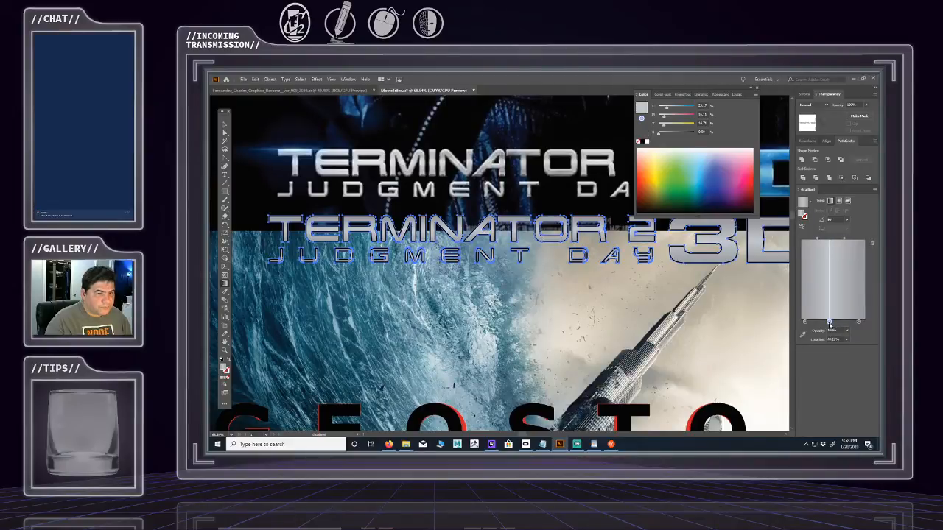
pyautogui.click(838, 324)
pyautogui.click(828, 323)
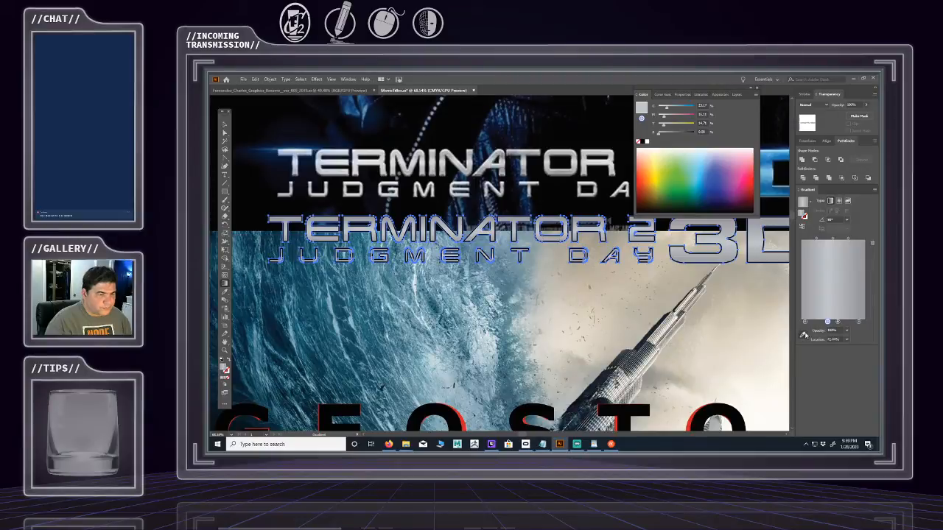
# - Recolour the two central stops with greys sampled from the reference TERMINATOR lettering and spread them apart, the first to about 32%
pyautogui.click(802, 335)
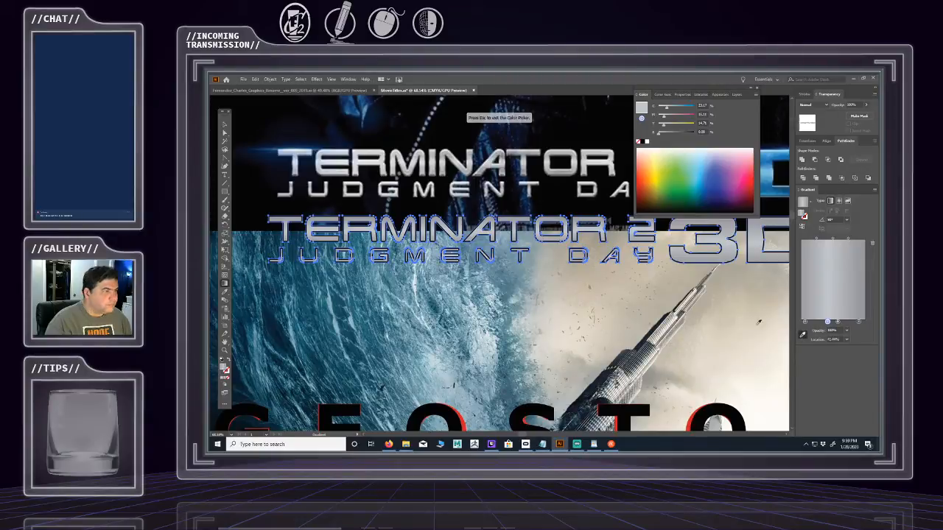
pyautogui.click(549, 161)
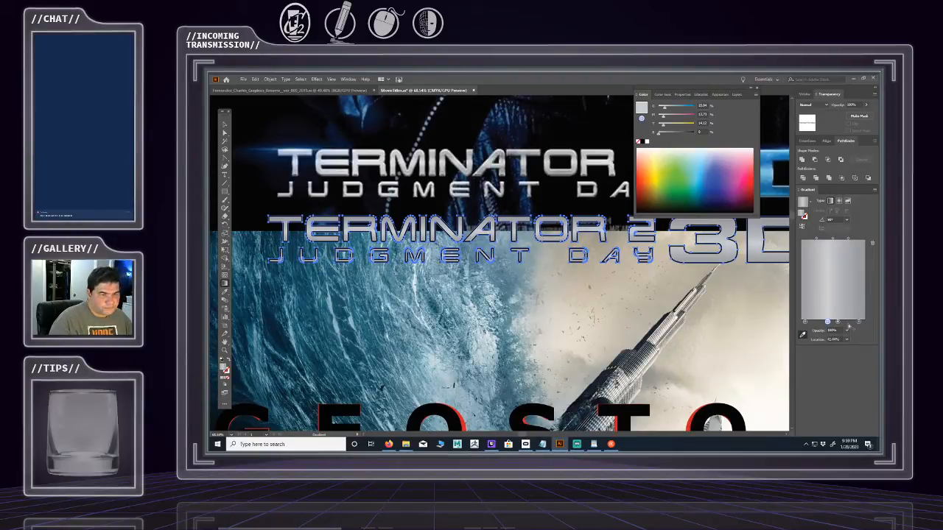
pyautogui.click(837, 323)
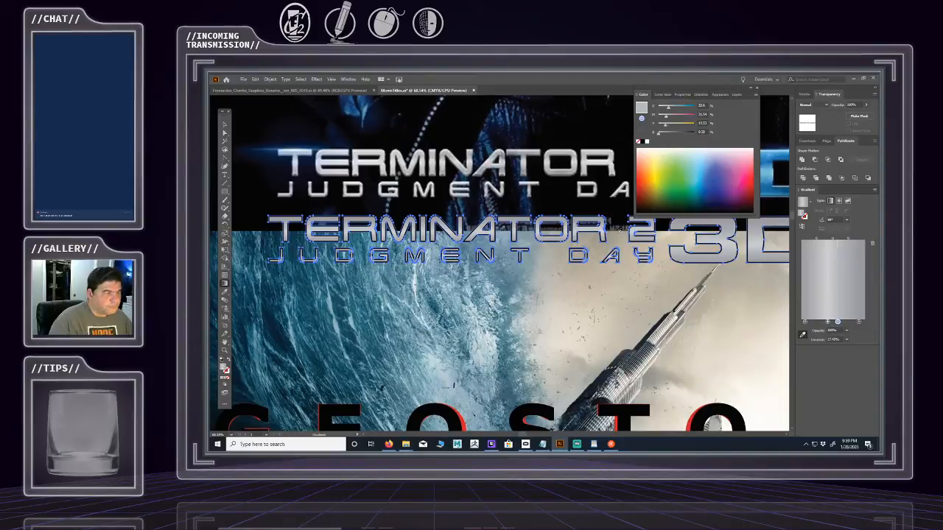
pyautogui.click(574, 161)
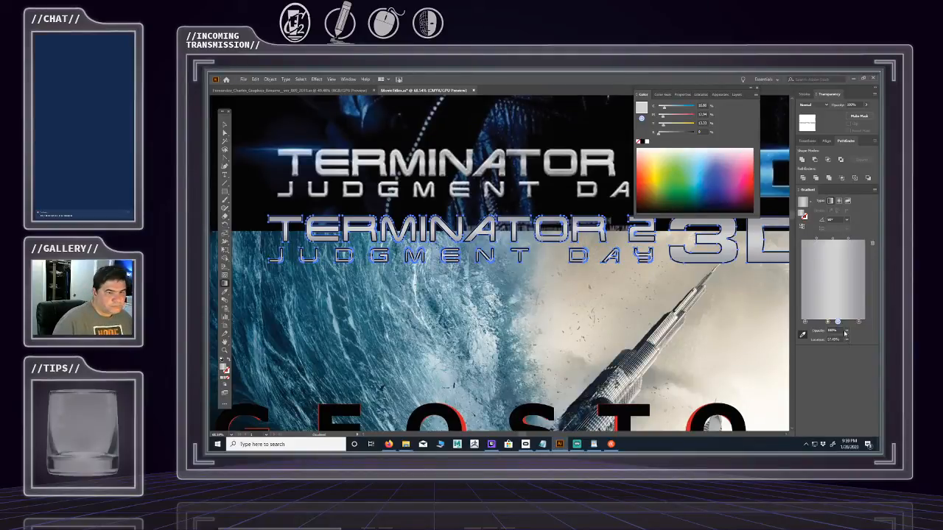
pyautogui.moveTo(838, 322); pyautogui.dragTo(821, 321)
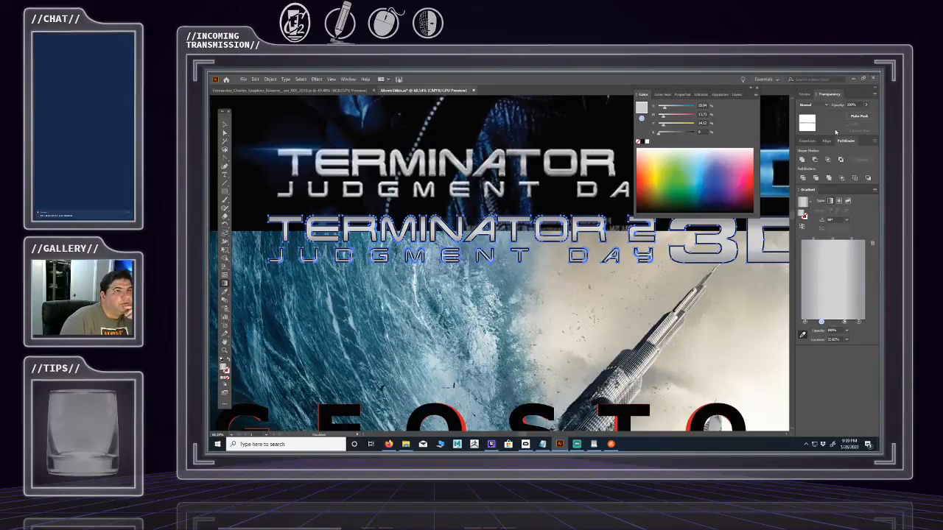
# - Detach the docked transparency, transform and gradient controls, and show the appearance attributes of the selected title group
pyautogui.click(809, 140)
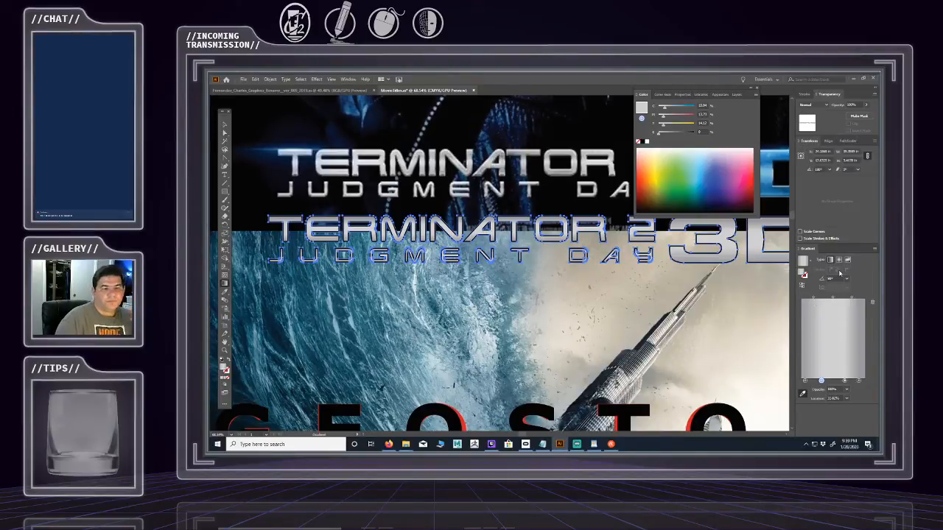
pyautogui.click(225, 124)
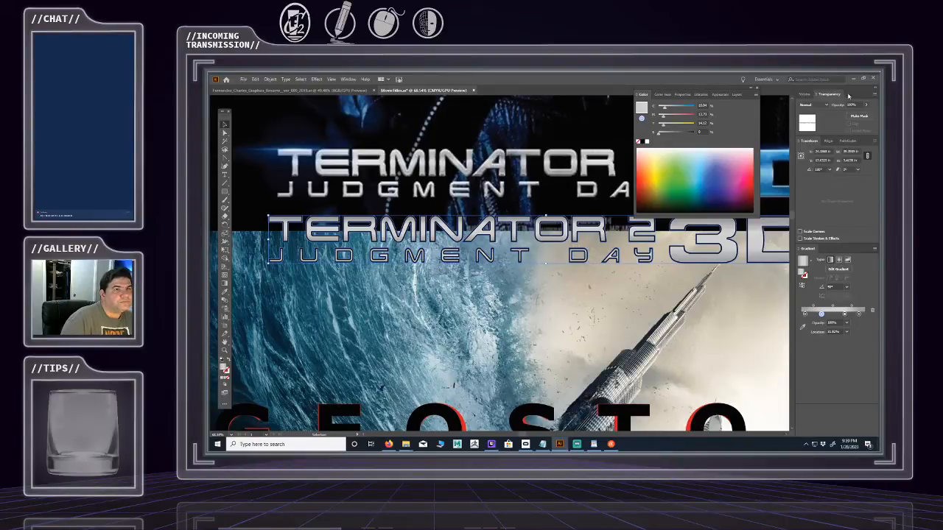
pyautogui.moveTo(847, 93)
pyautogui.mouseDown()
pyautogui.moveTo(858, 172)
pyautogui.moveTo(851, 83)
pyautogui.moveTo(853, 94)
pyautogui.mouseUp()
pyautogui.moveTo(721, 81)
pyautogui.mouseDown()
pyautogui.moveTo(740, 91)
pyautogui.moveTo(727, 79)
pyautogui.mouseUp()
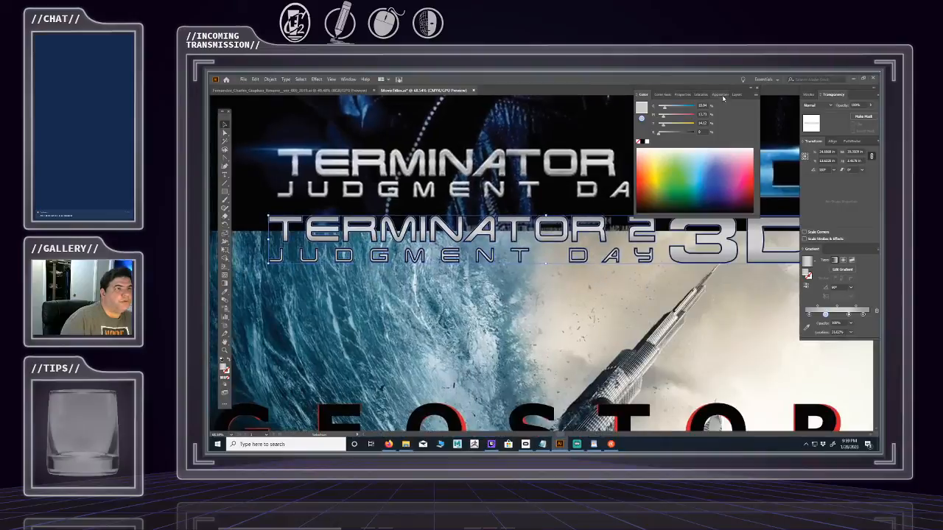
pyautogui.click(715, 94)
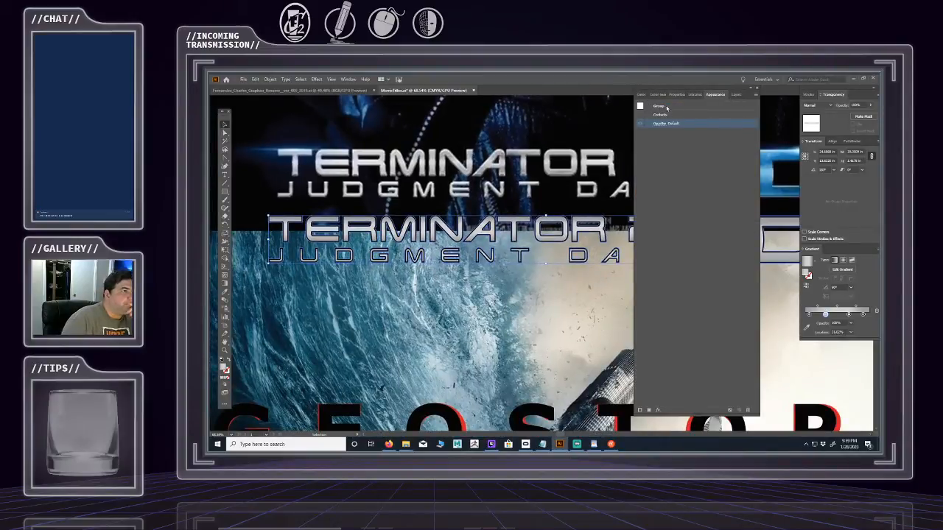
# - Show the layer structure of the title artwork and try selecting letter paths from the JUDGMENT DAY and 3D groups
pyautogui.click(736, 94)
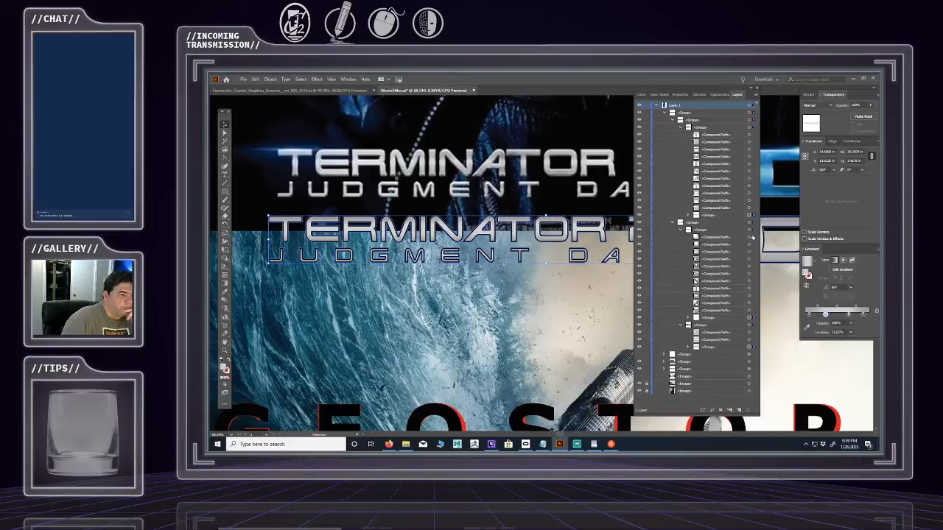
pyautogui.click(750, 238)
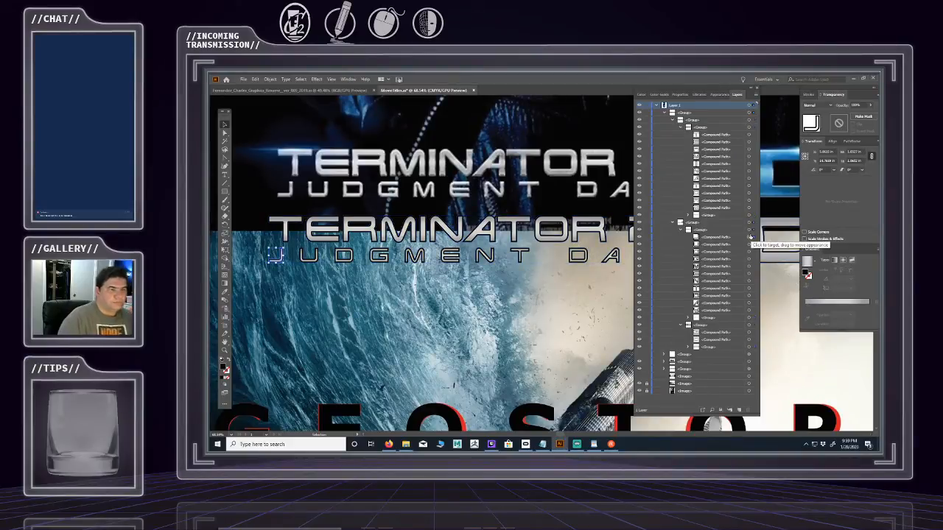
pyautogui.click(750, 340)
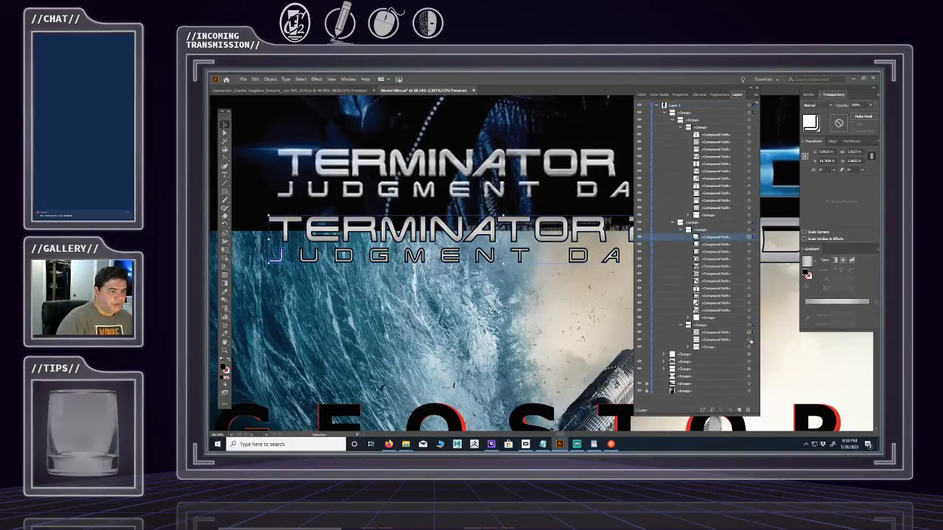
pyautogui.keyDown('shift'); pyautogui.click(750, 340); pyautogui.keyUp('shift')
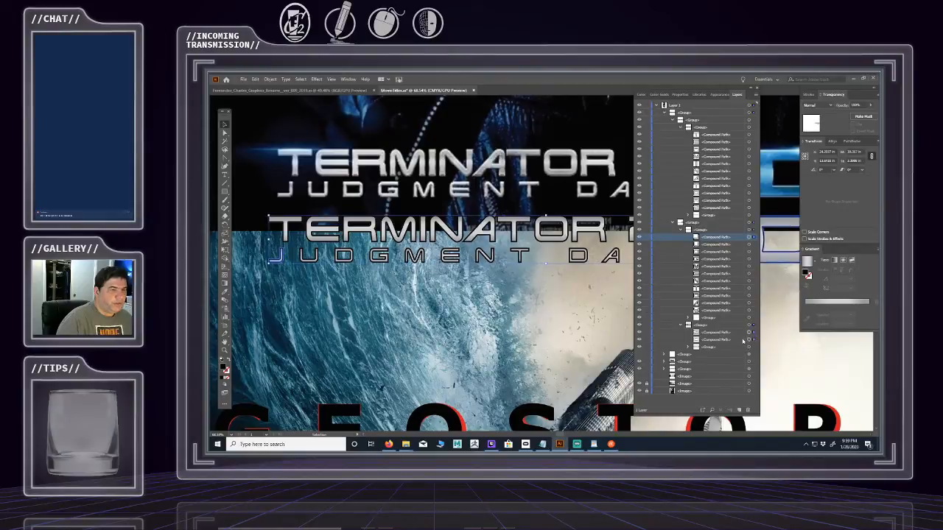
pyautogui.click(744, 244)
pyautogui.click(748, 155)
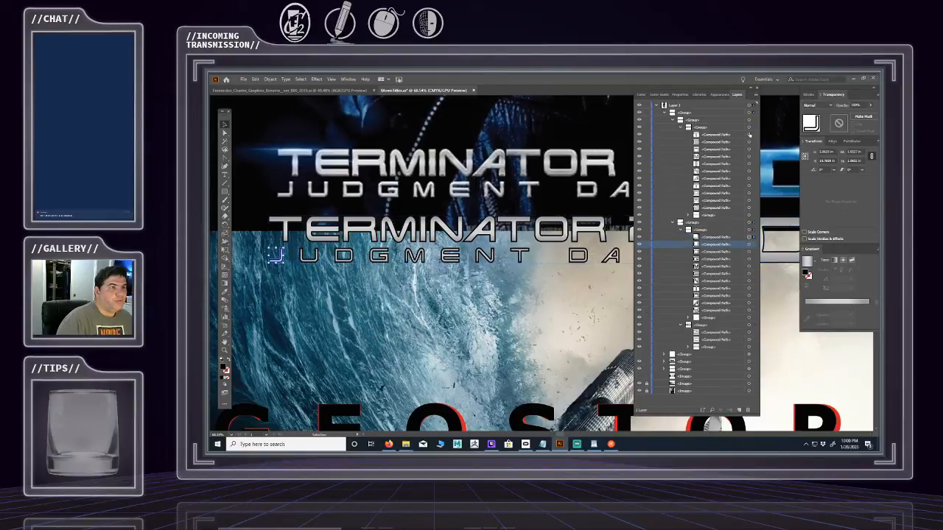
# - Select all the compound paths that form the front TERMINATOR 2 lettering and group them
pyautogui.click(749, 134)
pyautogui.keyDown('shift'); pyautogui.click(749, 142); pyautogui.keyUp('shift')
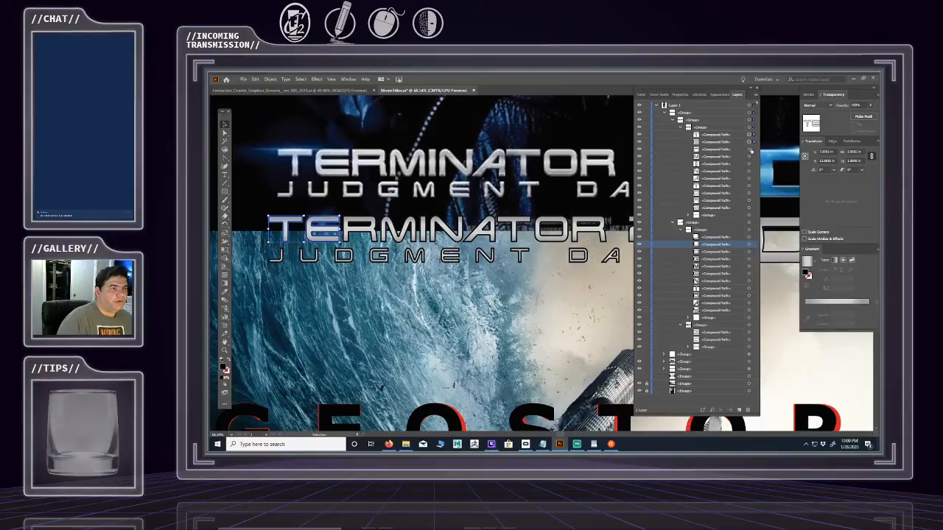
pyautogui.keyDown('shift'); pyautogui.click(749, 150); pyautogui.keyUp('shift')
pyautogui.keyDown('shift'); pyautogui.click(749, 157); pyautogui.keyUp('shift')
pyautogui.keyDown('shift'); pyautogui.click(749, 164); pyautogui.keyUp('shift')
pyautogui.keyDown('shift'); pyautogui.click(749, 171); pyautogui.keyUp('shift')
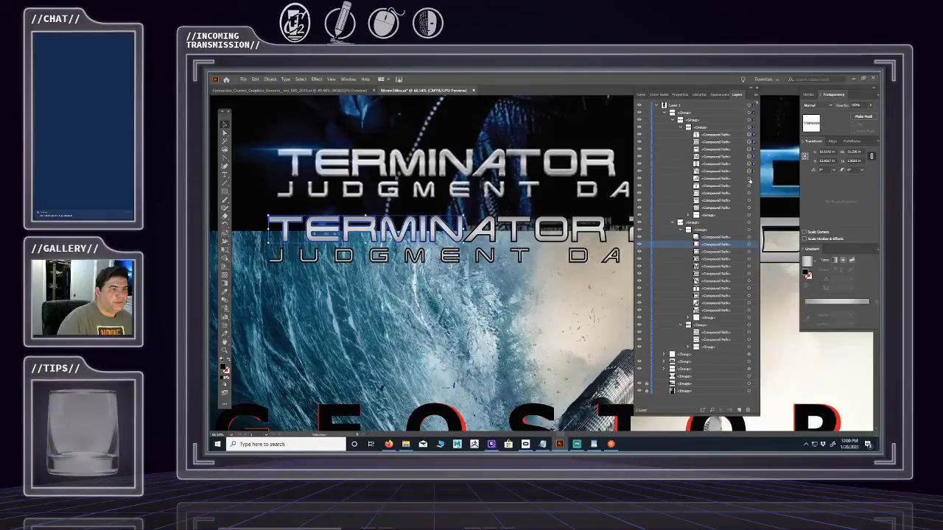
pyautogui.keyDown('shift'); pyautogui.click(750, 179); pyautogui.keyUp('shift')
pyautogui.keyDown('shift'); pyautogui.click(749, 186); pyautogui.keyUp('shift')
pyautogui.keyDown('shift'); pyautogui.click(749, 194); pyautogui.keyUp('shift')
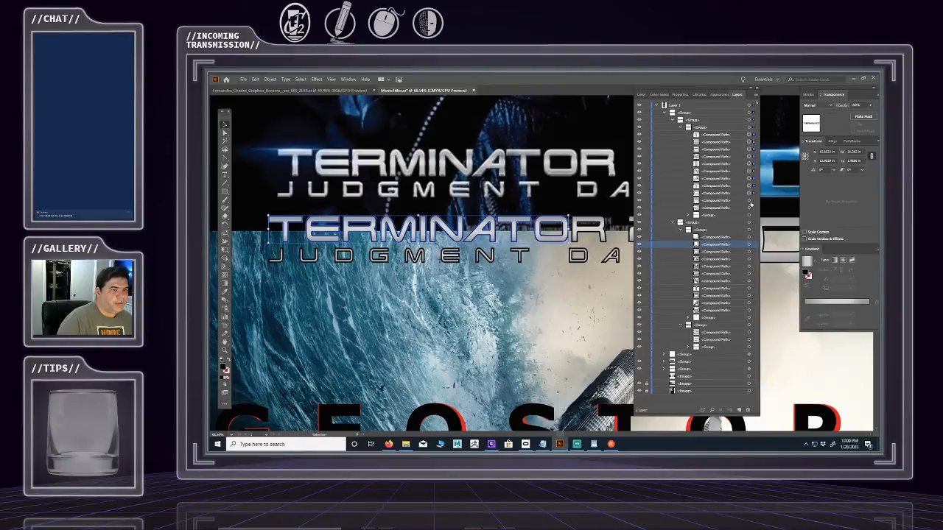
pyautogui.keyDown('shift'); pyautogui.click(749, 201); pyautogui.keyUp('shift')
pyautogui.keyDown('shift'); pyautogui.click(749, 208); pyautogui.keyUp('shift')
pyautogui.keyDown('shift'); pyautogui.click(735, 209); pyautogui.keyUp('shift')
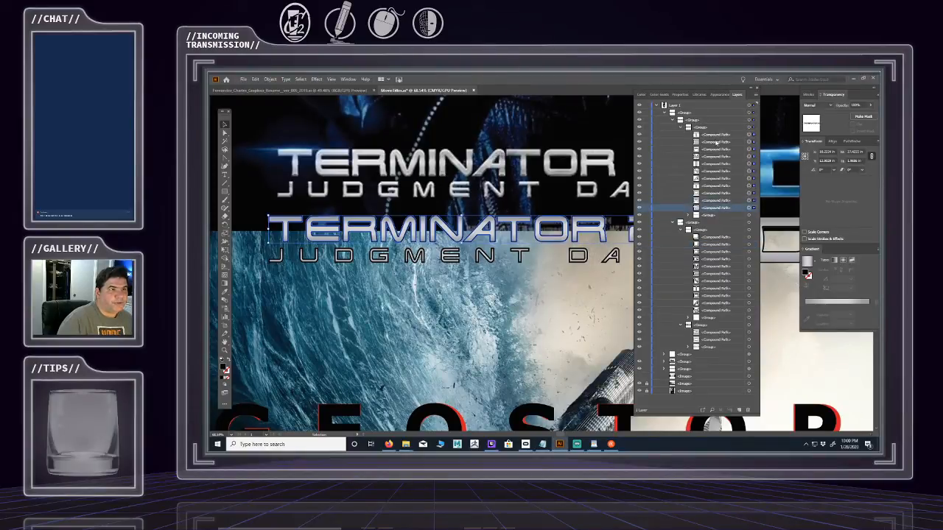
pyautogui.hotkey('ctrl', 'g')
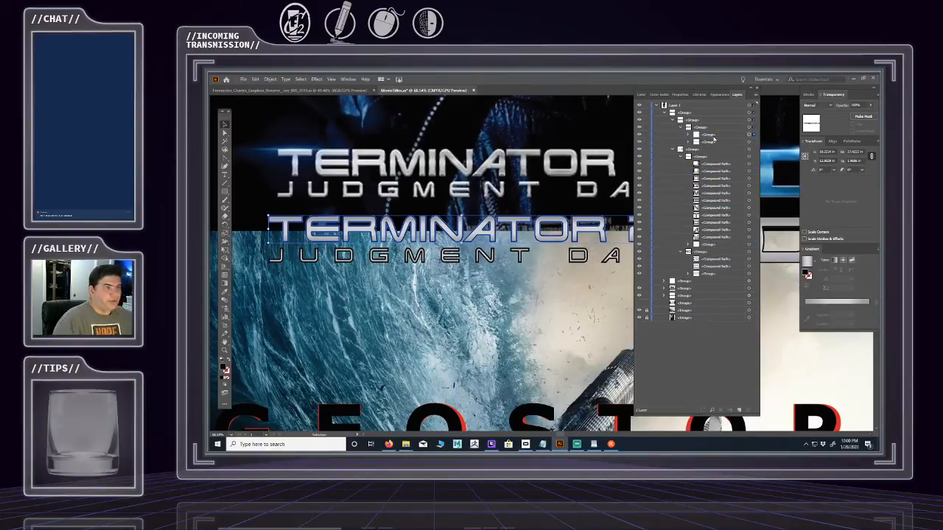
# - Select all the compound paths that form the front JUDGMENT DAY lettering and group them
pyautogui.click(750, 171)
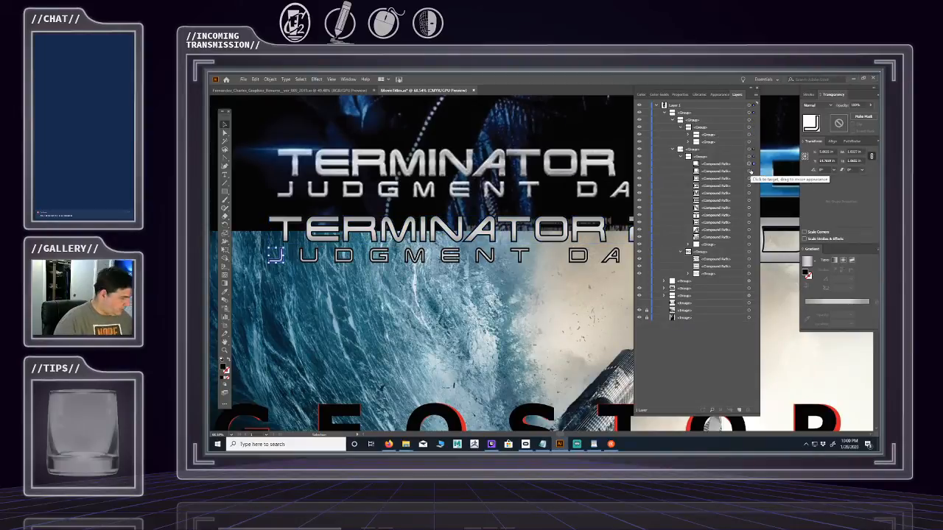
pyautogui.keyDown('shift'); pyautogui.click(750, 178); pyautogui.keyUp('shift')
pyautogui.keyDown('shift'); pyautogui.click(749, 186); pyautogui.keyUp('shift')
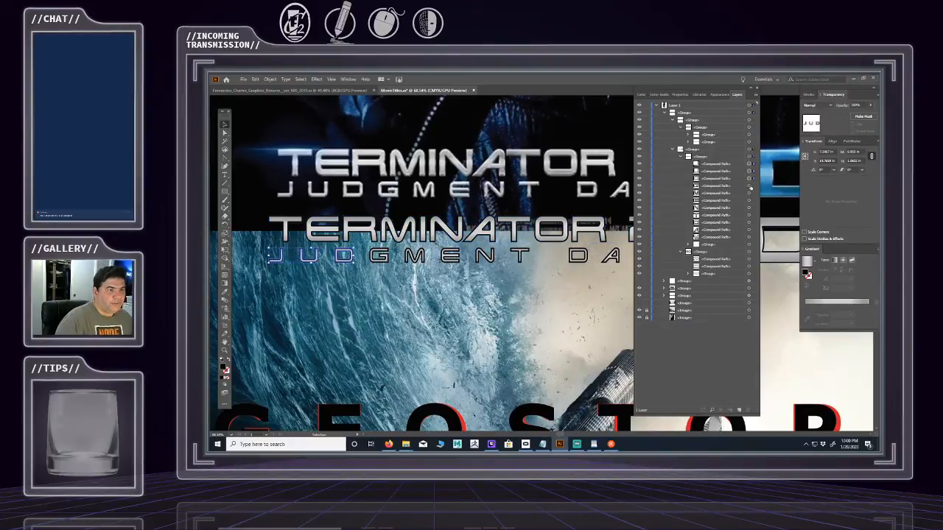
pyautogui.keyDown('shift'); pyautogui.click(750, 193); pyautogui.keyUp('shift')
pyautogui.keyDown('shift'); pyautogui.click(750, 200); pyautogui.keyUp('shift')
pyautogui.keyDown('shift'); pyautogui.click(749, 207); pyautogui.keyUp('shift')
pyautogui.keyDown('shift'); pyautogui.click(750, 215); pyautogui.keyUp('shift')
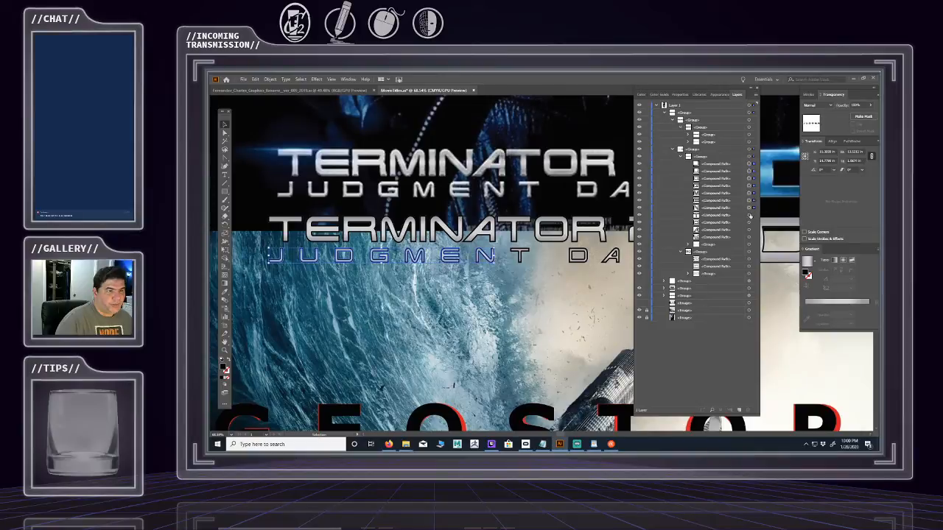
pyautogui.keyDown('shift'); pyautogui.click(749, 222); pyautogui.keyUp('shift')
pyautogui.keyDown('shift'); pyautogui.click(749, 230); pyautogui.keyUp('shift')
pyautogui.keyDown('shift'); pyautogui.click(750, 237); pyautogui.keyUp('shift')
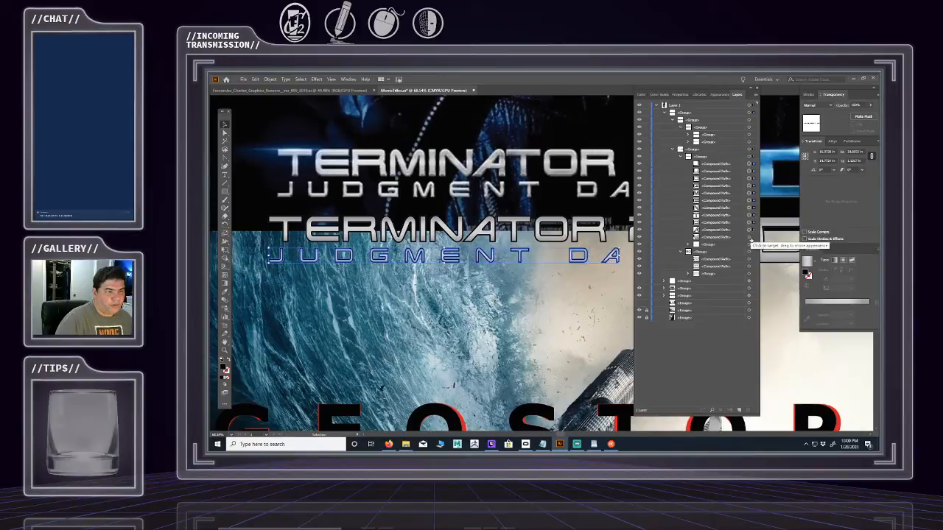
pyautogui.click(740, 238)
pyautogui.keyDown('shift'); pyautogui.click(728, 164); pyautogui.keyUp('shift')
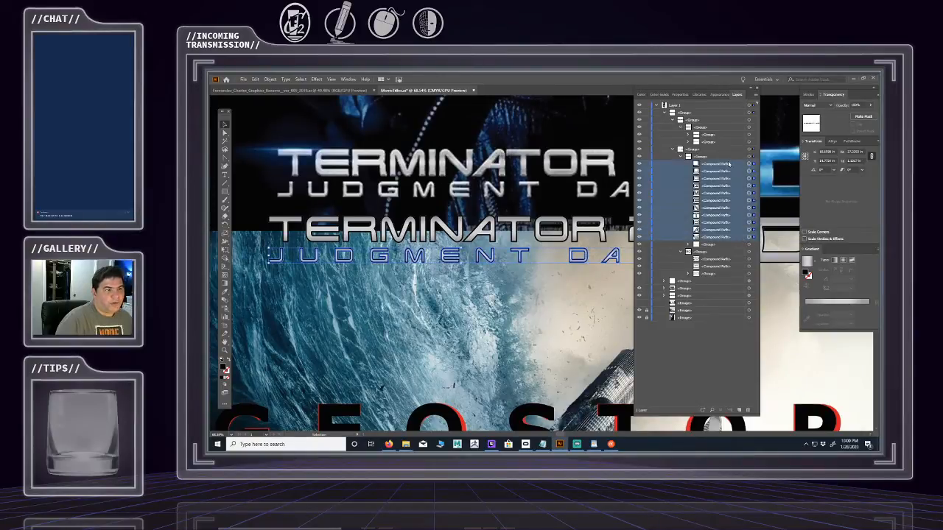
pyautogui.hotkey('ctrl', 'g')
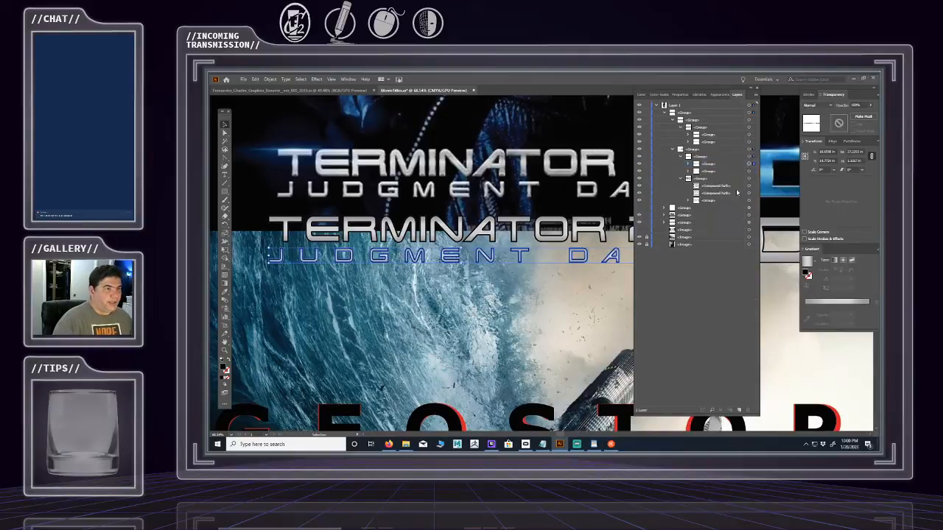
# - Select the two compound paths of the front 3D lettering and group them
pyautogui.click(743, 187)
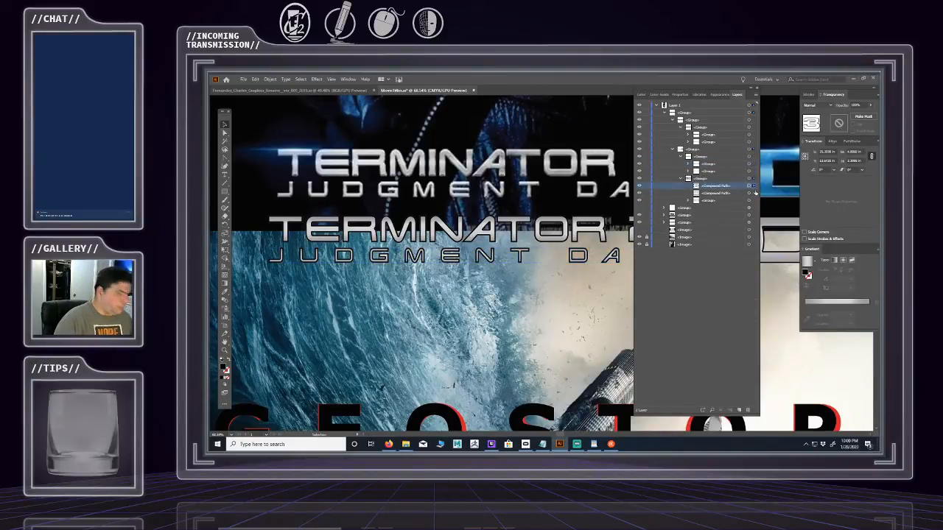
pyautogui.keyDown('shift'); pyautogui.click(754, 194); pyautogui.keyUp('shift')
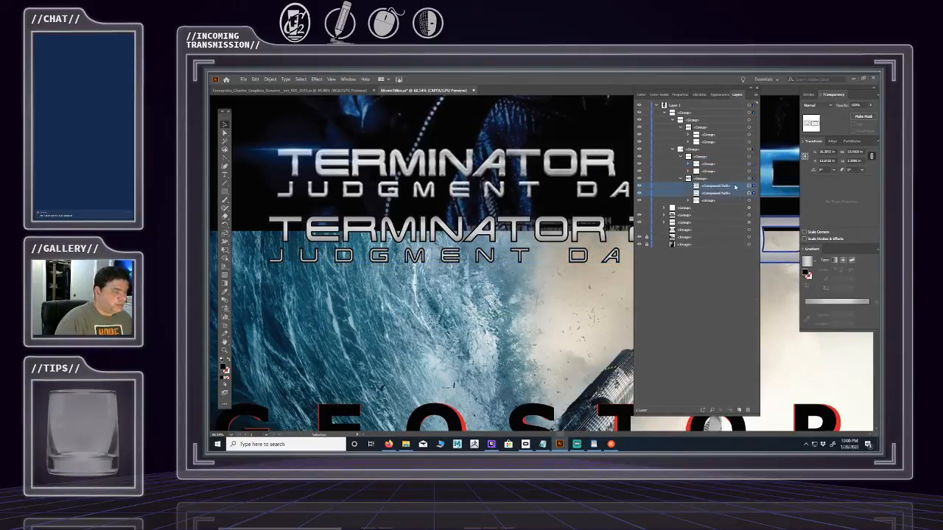
pyautogui.hotkey('ctrl', 'g')
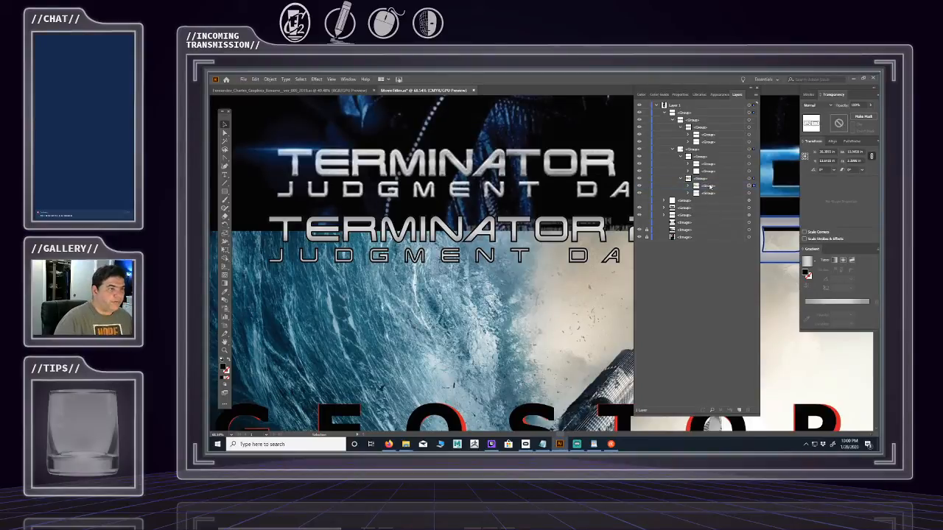
# - Select the front TERMINATOR 2, JUDGMENT DAY and 3D groups together and apply the grey gradient as their fill
pyautogui.click(749, 135)
pyautogui.keyDown('shift'); pyautogui.click(749, 164); pyautogui.keyUp('shift')
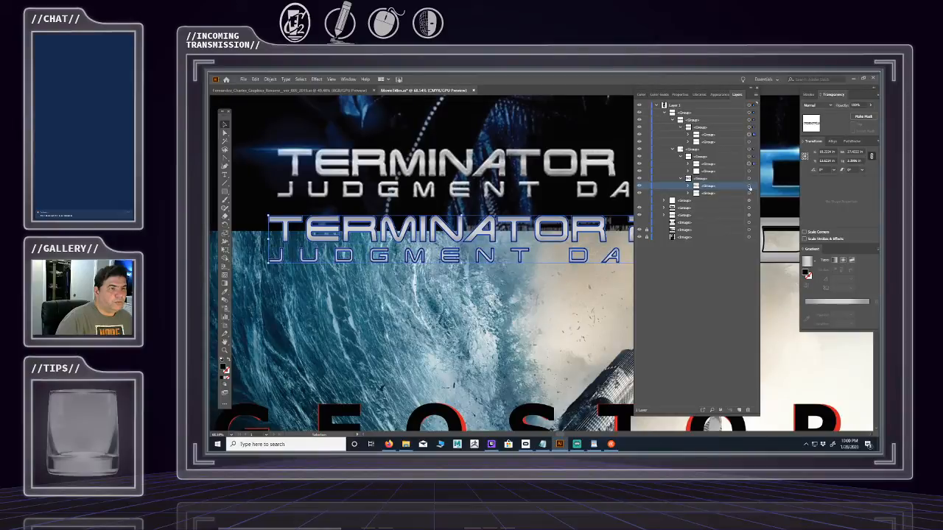
pyautogui.keyDown('shift'); pyautogui.click(749, 187); pyautogui.keyUp('shift')
pyautogui.moveTo(706, 88); pyautogui.dragTo(878, 133)
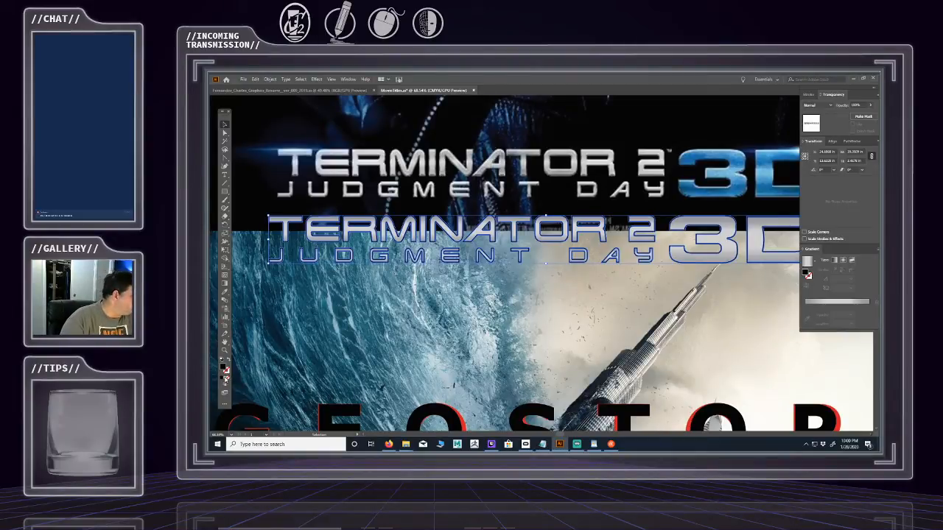
pyautogui.click(225, 379)
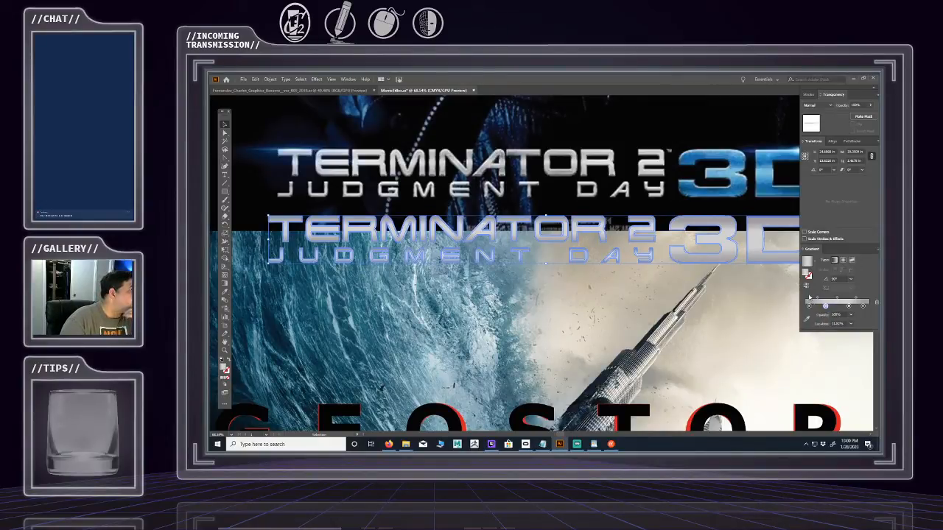
# - Recolour the outer stops of the title's gradient, last one first, with shades sampled from the reference poster
pyautogui.click(864, 305)
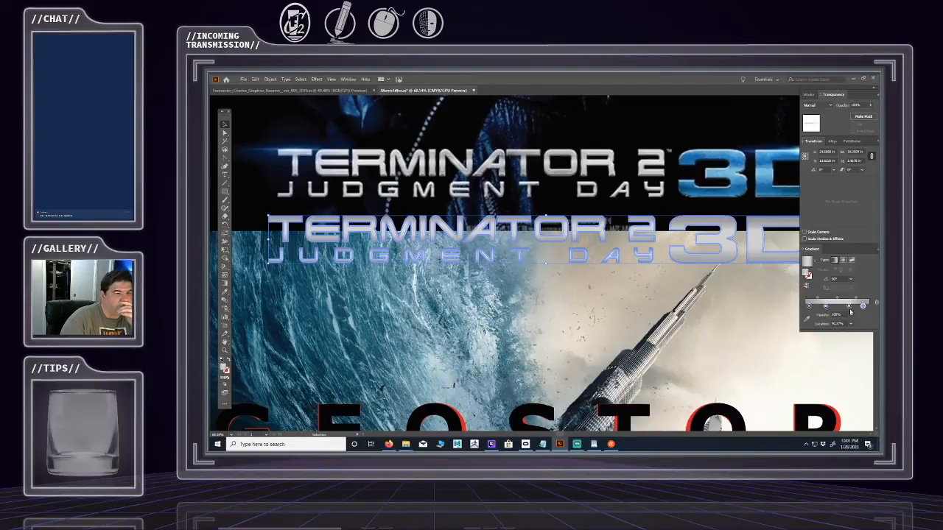
pyautogui.click(806, 319)
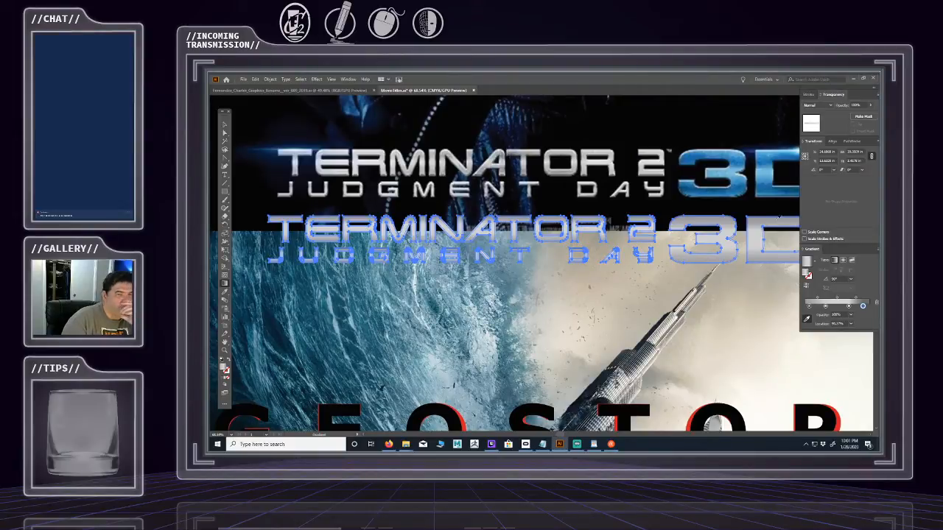
pyautogui.click(809, 307)
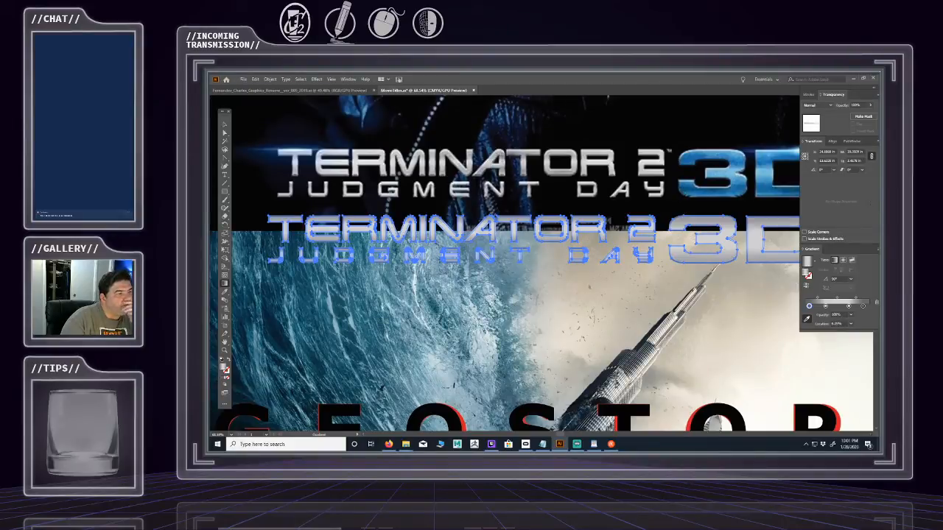
# - Try to recolour the gradient's second stop with a grey sampled from the E of the reference TERMINATOR lettering
pyautogui.click(826, 306)
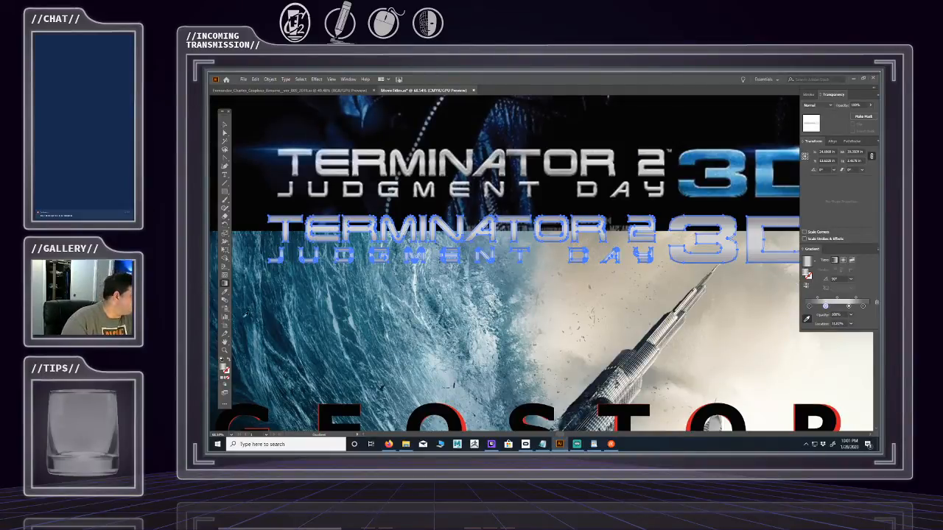
pyautogui.click(225, 292)
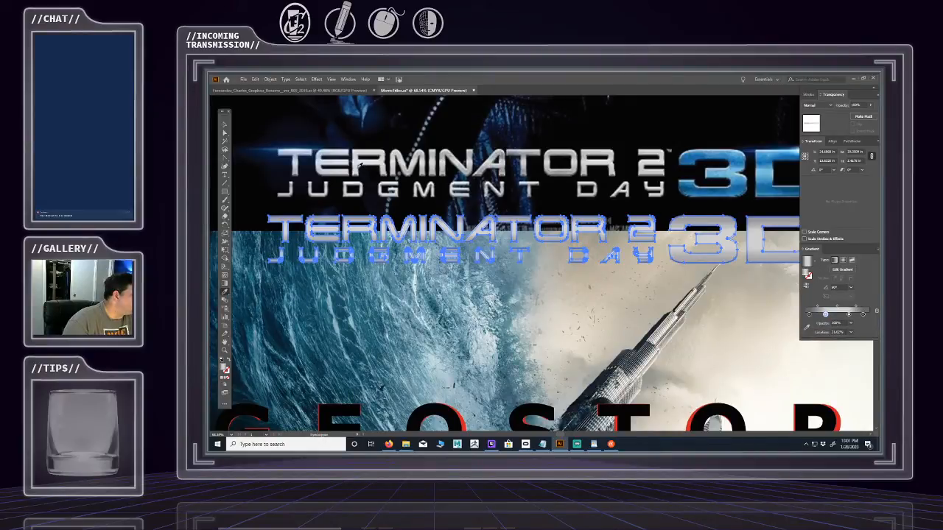
pyautogui.click(359, 166)
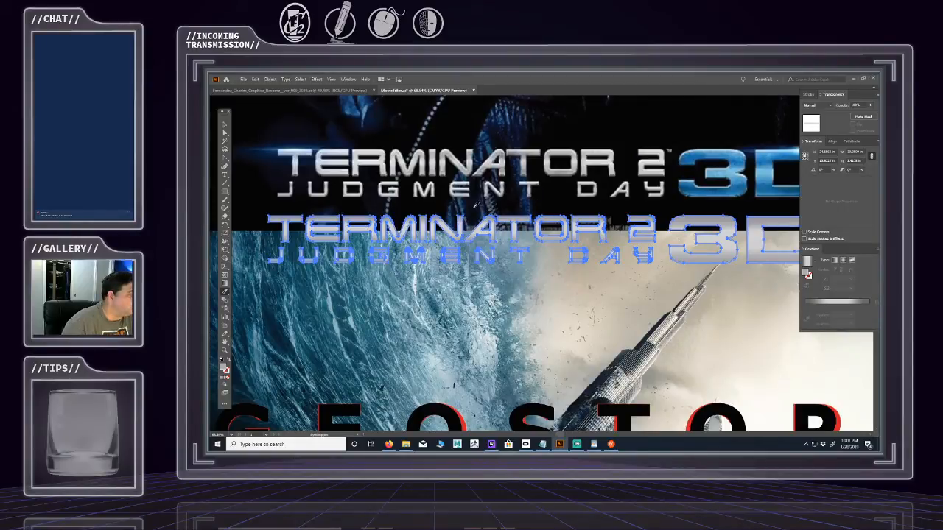
pyautogui.click(226, 125)
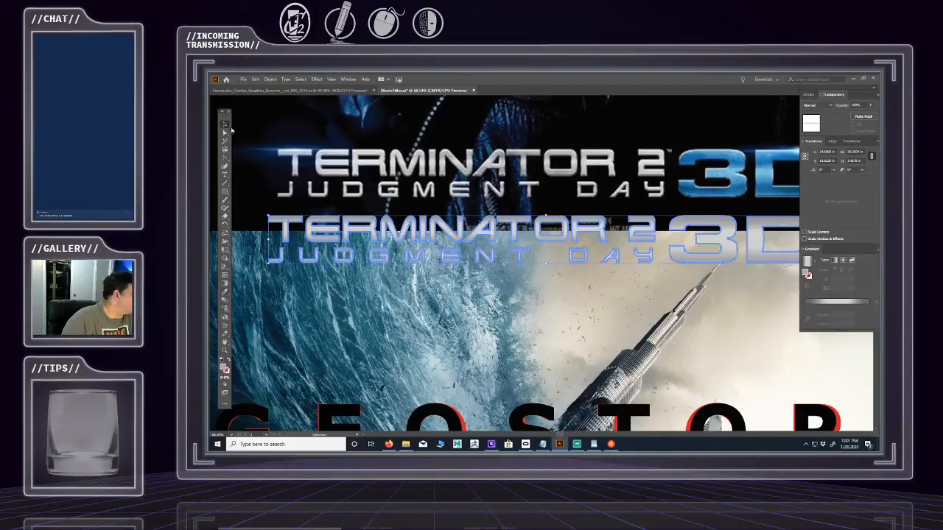
pyautogui.click(276, 137)
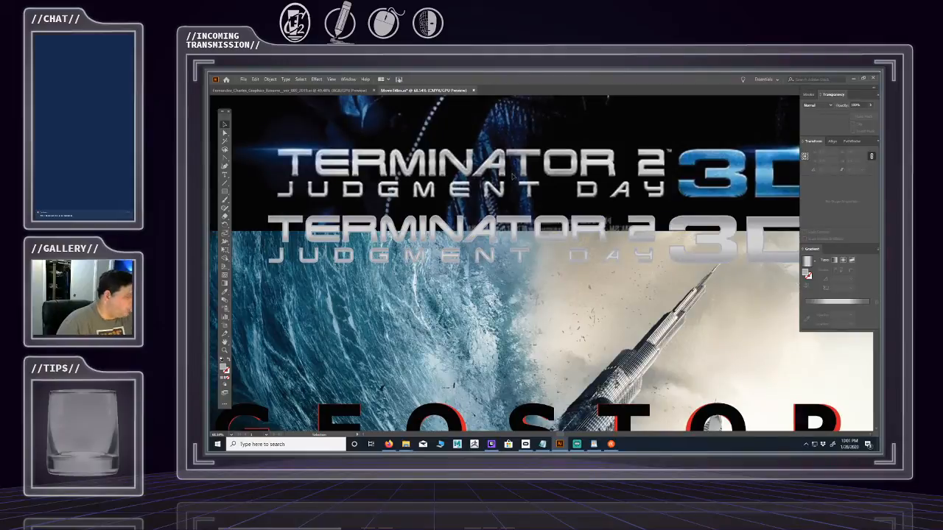
# - Reselect the title lettering, sample a poster shade for the gradient's first stop, and make the second stop active
pyautogui.click(521, 243)
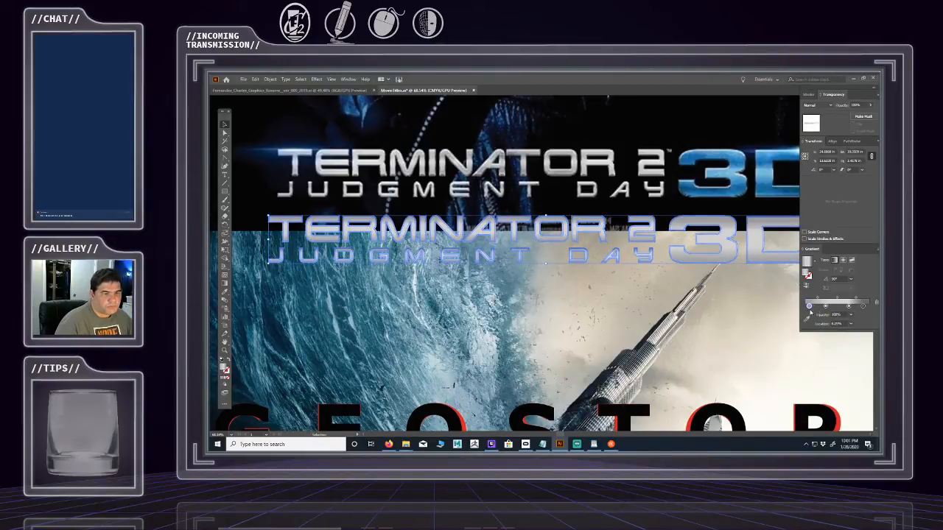
pyautogui.click(807, 318)
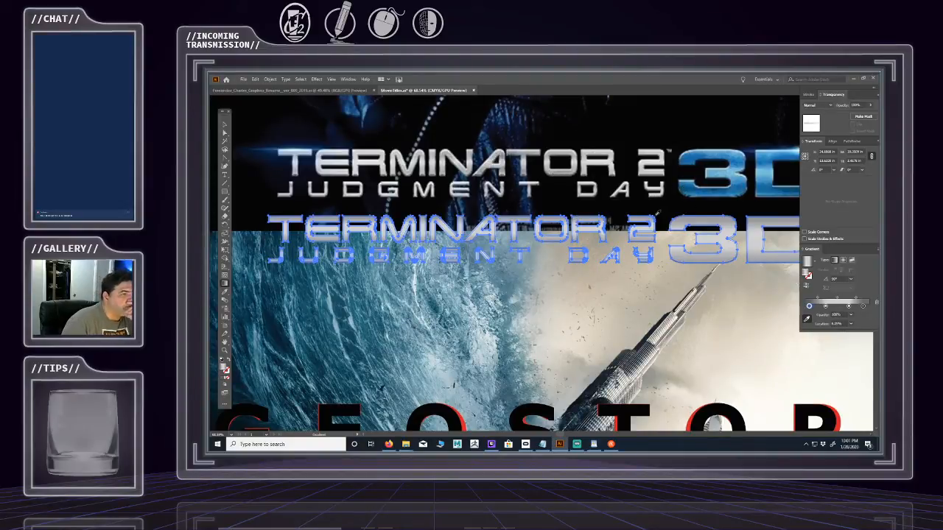
pyautogui.click(225, 127)
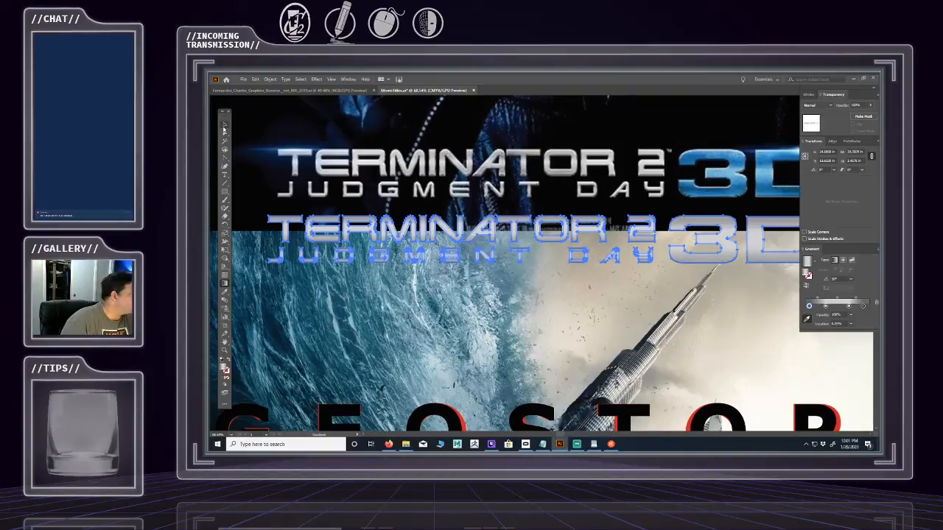
pyautogui.click(279, 151)
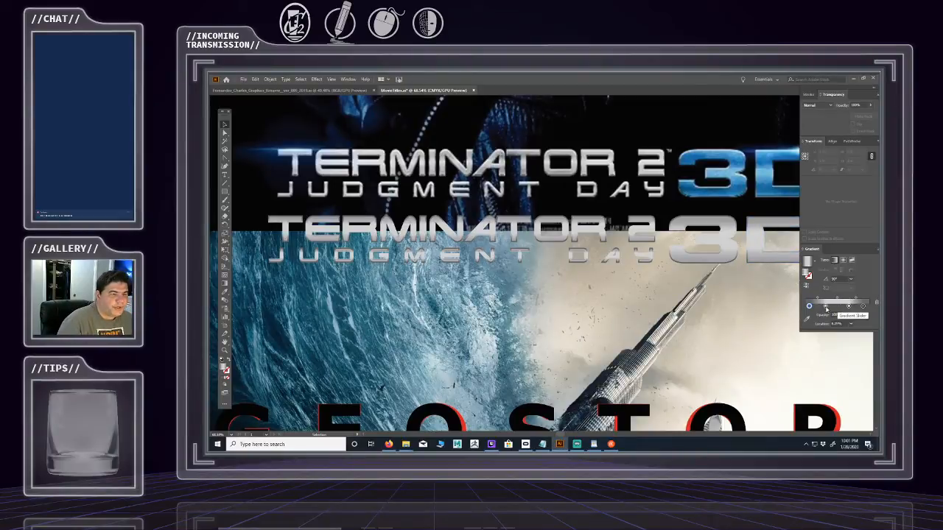
pyautogui.click(825, 307)
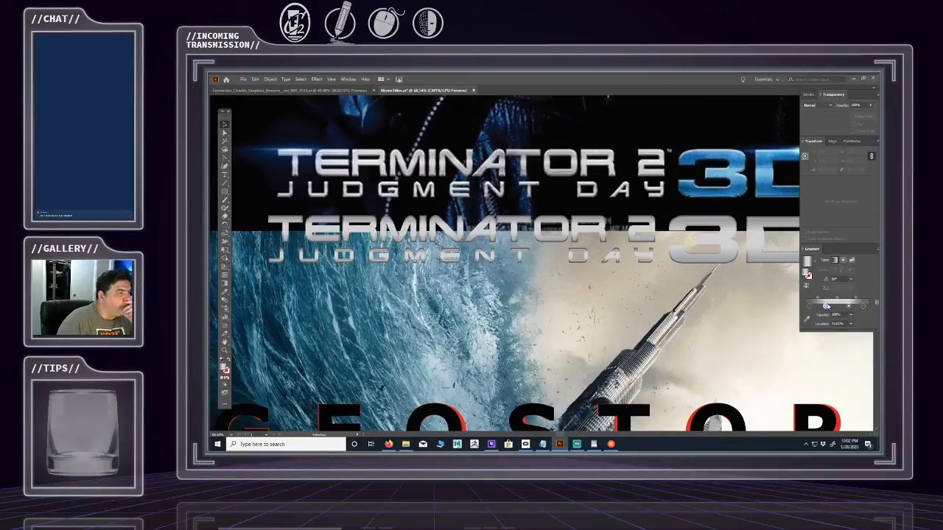
# - Reselect the title lettering and recolour its gradient's first stop with a shade sampled from the reference TERMINATOR lettering
pyautogui.moveTo(825, 306); pyautogui.dragTo(828, 324)
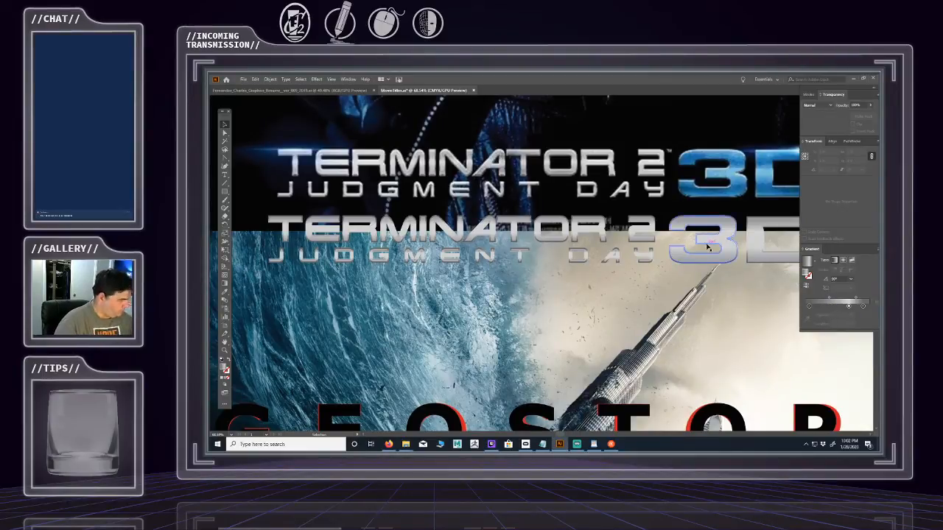
pyautogui.click(730, 255)
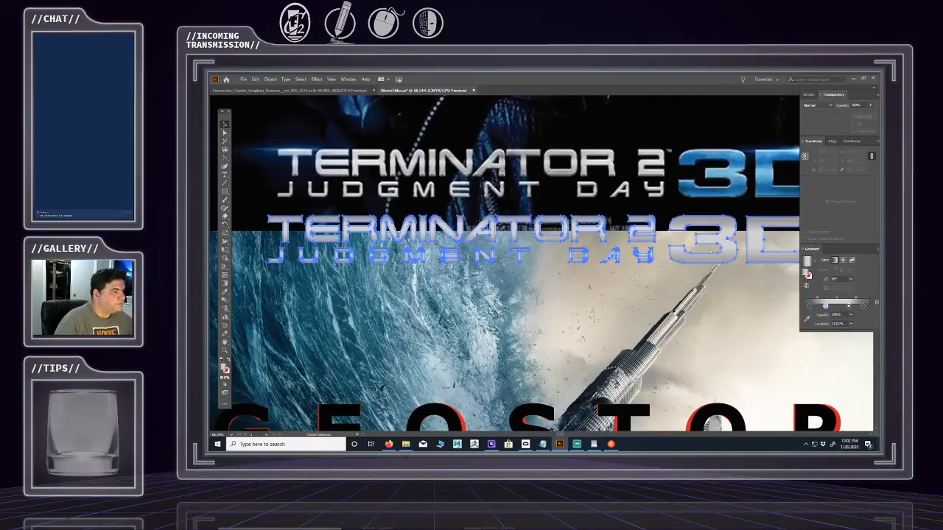
pyautogui.click(809, 305)
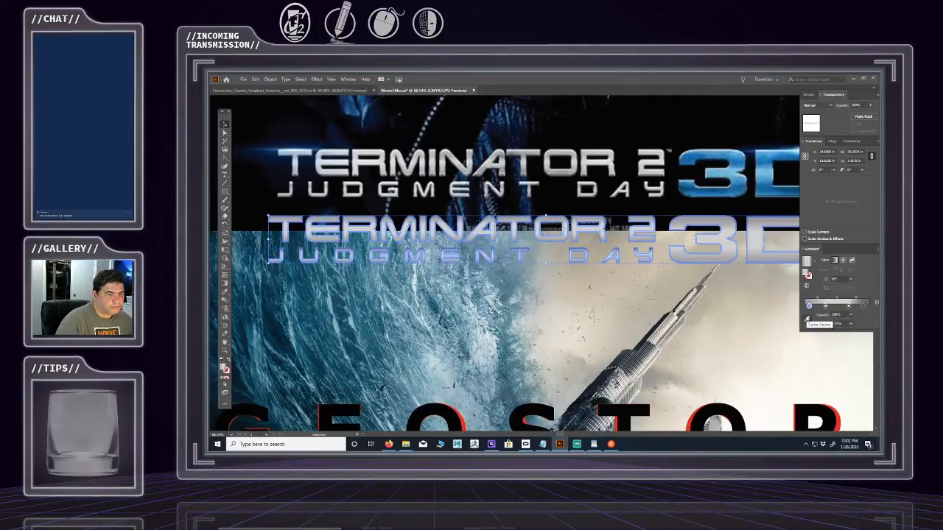
pyautogui.click(807, 318)
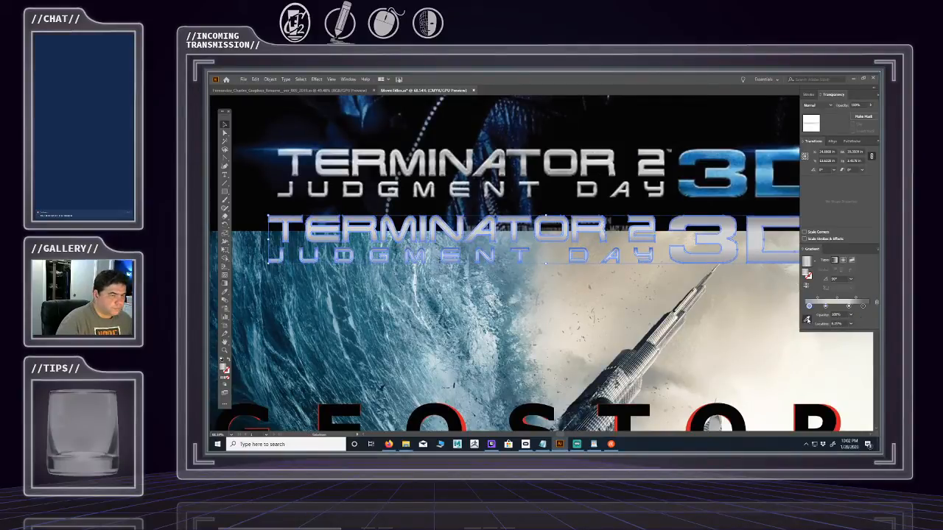
pyautogui.click(504, 171)
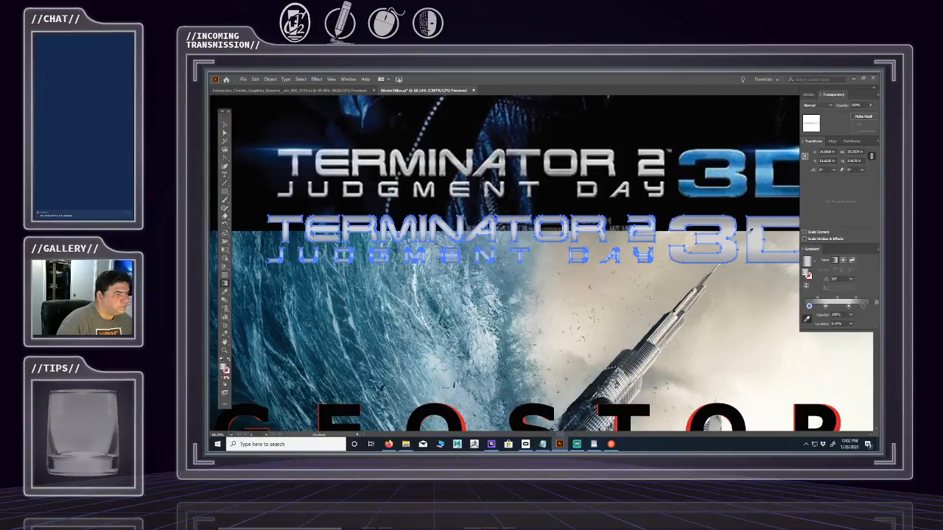
# - Reduce the gradient to three stops, centring the middle one and recolouring it with a shade sampled from the D of the reference DAY
pyautogui.click(826, 306)
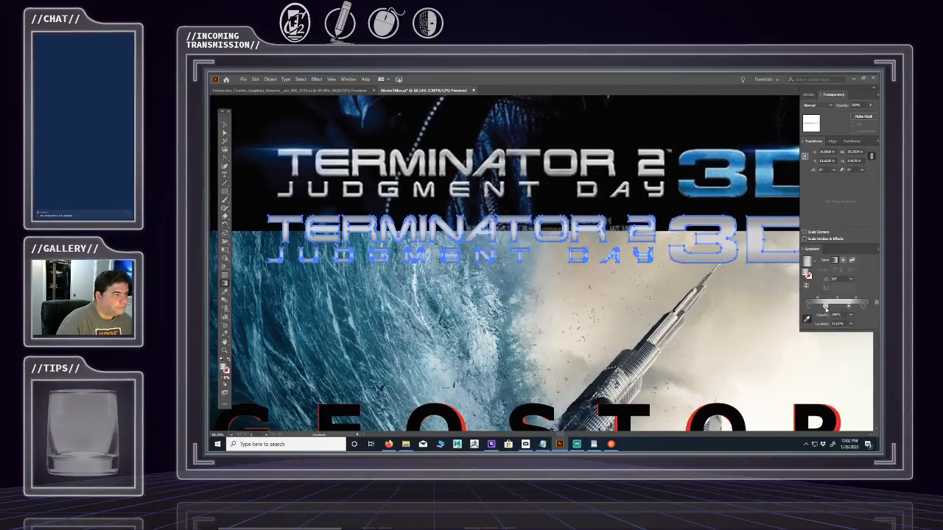
pyautogui.moveTo(825, 307)
pyautogui.mouseDown()
pyautogui.moveTo(827, 321)
pyautogui.moveTo(838, 308)
pyautogui.mouseUp()
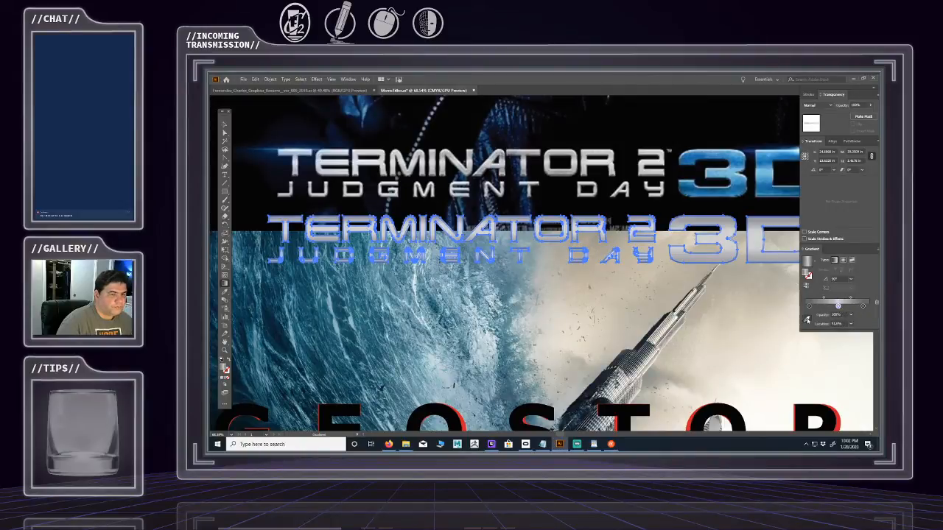
pyautogui.click(806, 321)
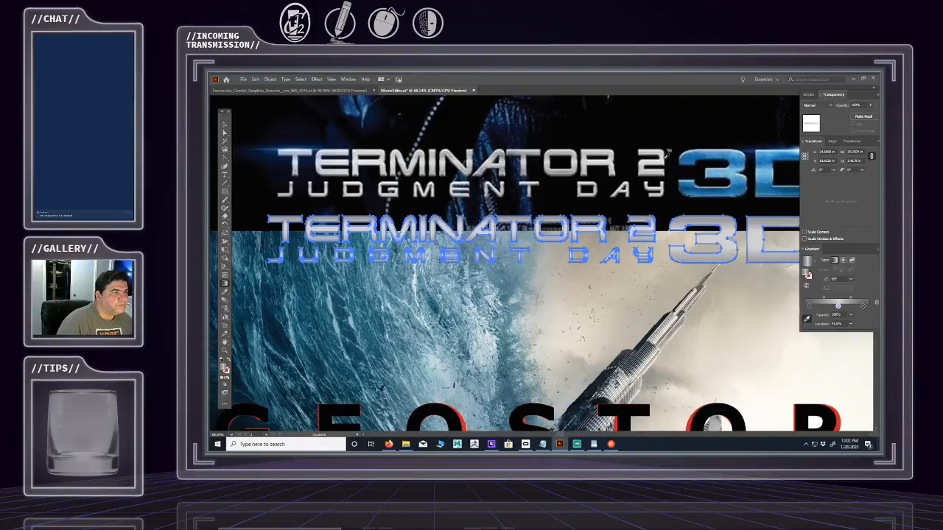
pyautogui.click(667, 152)
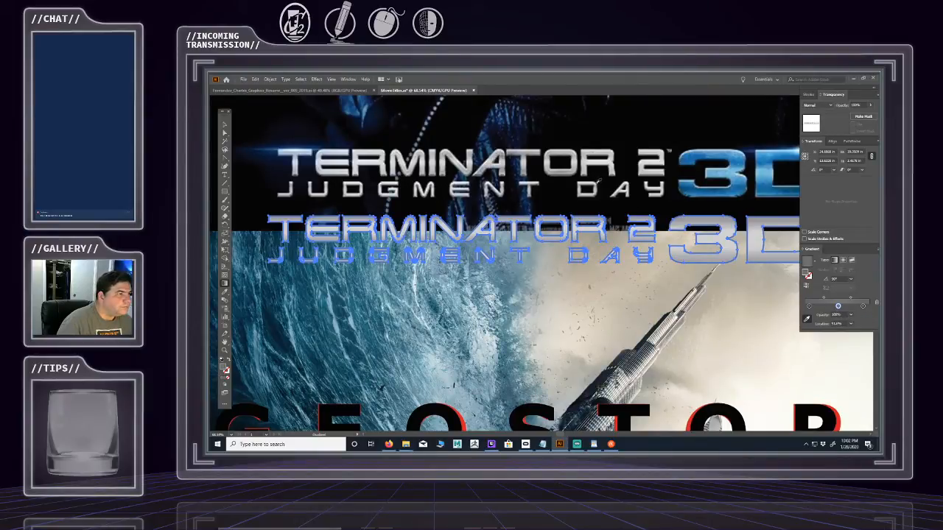
pyautogui.click(596, 184)
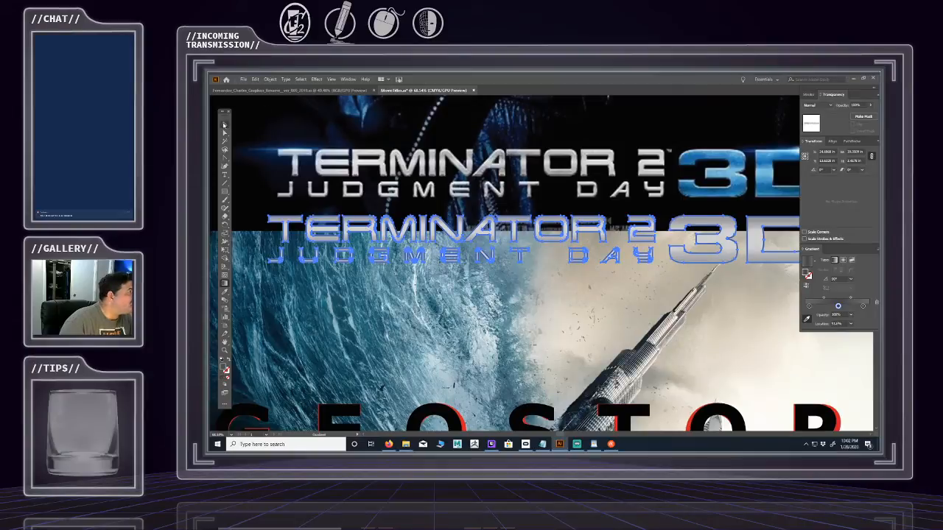
pyautogui.click(225, 124)
pyautogui.click(292, 134)
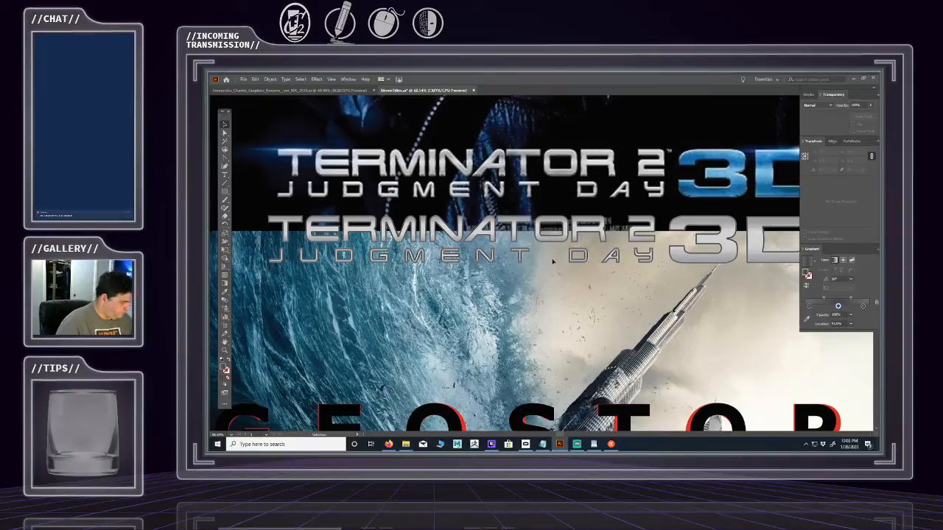
# - Select only the 3 in the title's front 3D lettering with the Direct Selection tool
pyautogui.press('z')
pyautogui.moveTo(582, 253); pyautogui.dragTo(530, 255)
pyautogui.moveTo(607, 260); pyautogui.dragTo(628, 263)
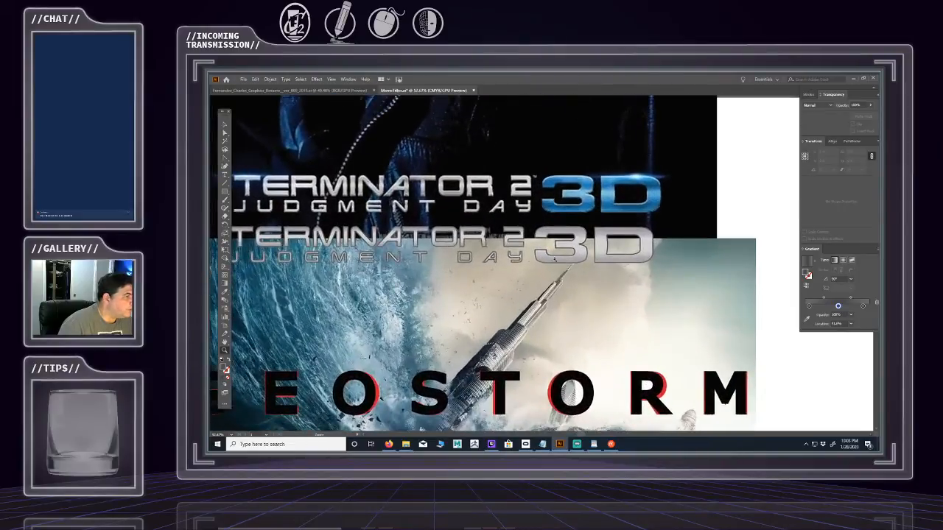
pyautogui.moveTo(559, 269); pyautogui.dragTo(629, 267)
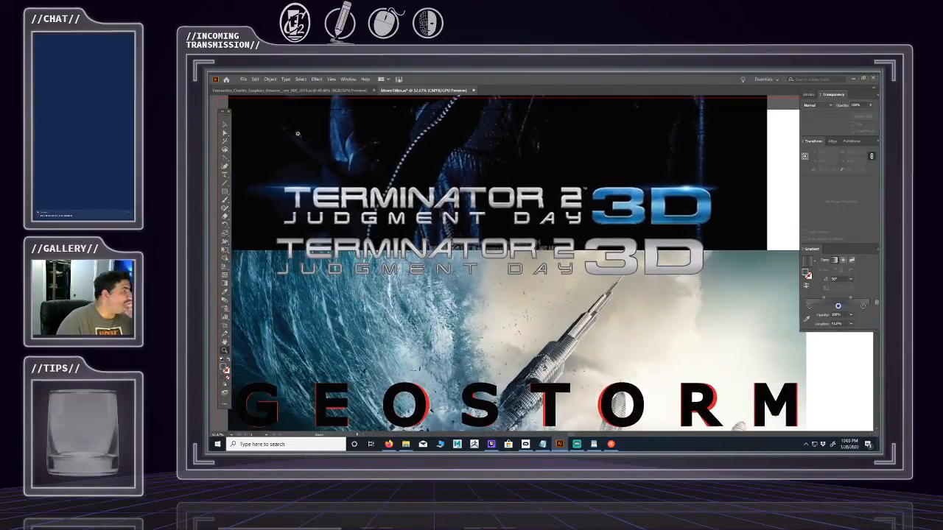
pyautogui.click(224, 132)
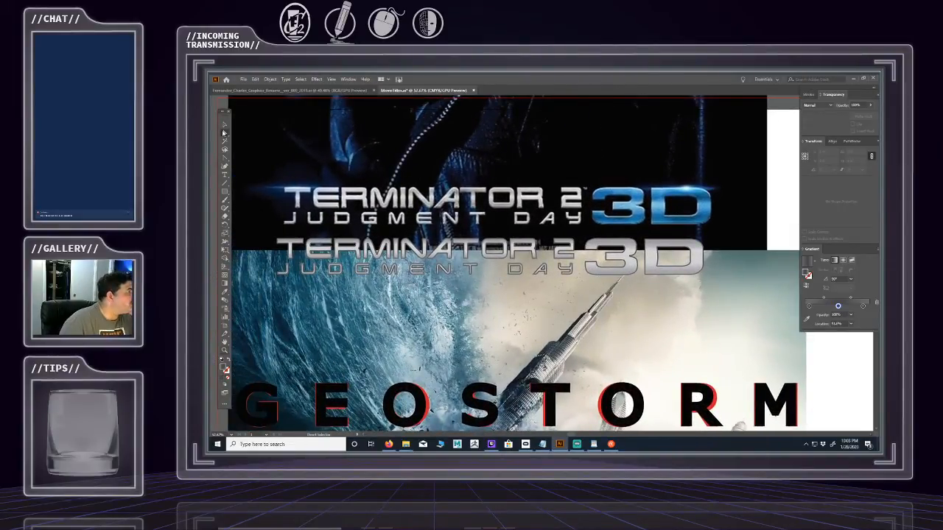
pyautogui.click(619, 259)
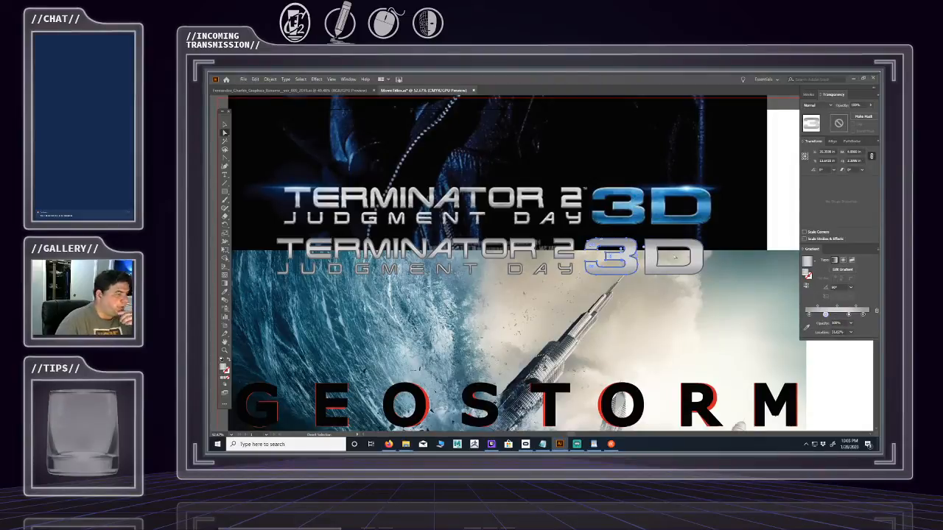
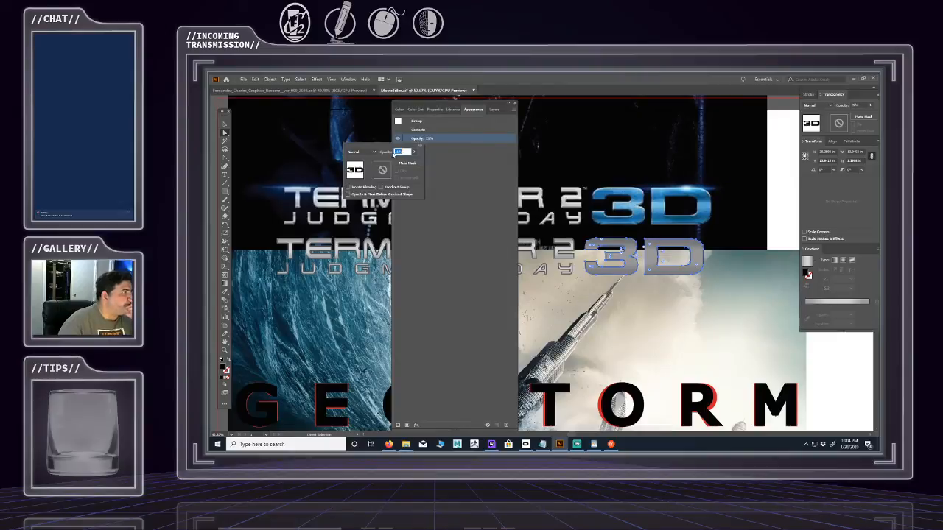
# - Try Multiply blending on the black 3D group with its opacity set to about 42%
pyautogui.click(366, 177)
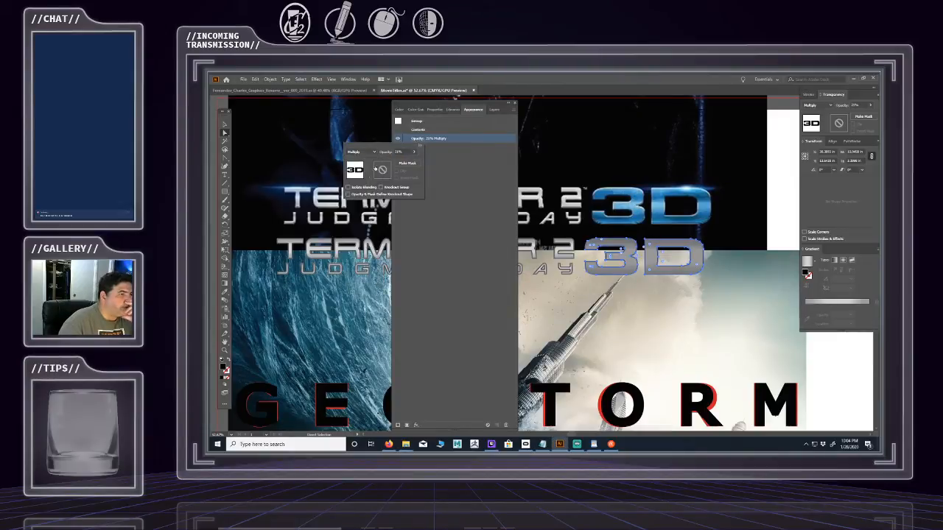
pyautogui.click(414, 152)
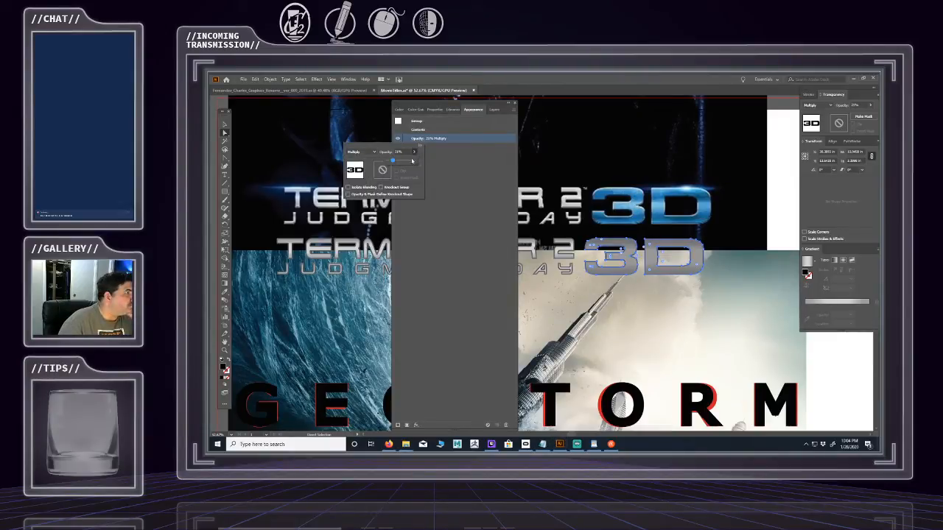
pyautogui.moveTo(395, 163)
pyautogui.mouseDown()
pyautogui.moveTo(408, 162)
pyautogui.moveTo(399, 162)
pyautogui.mouseUp()
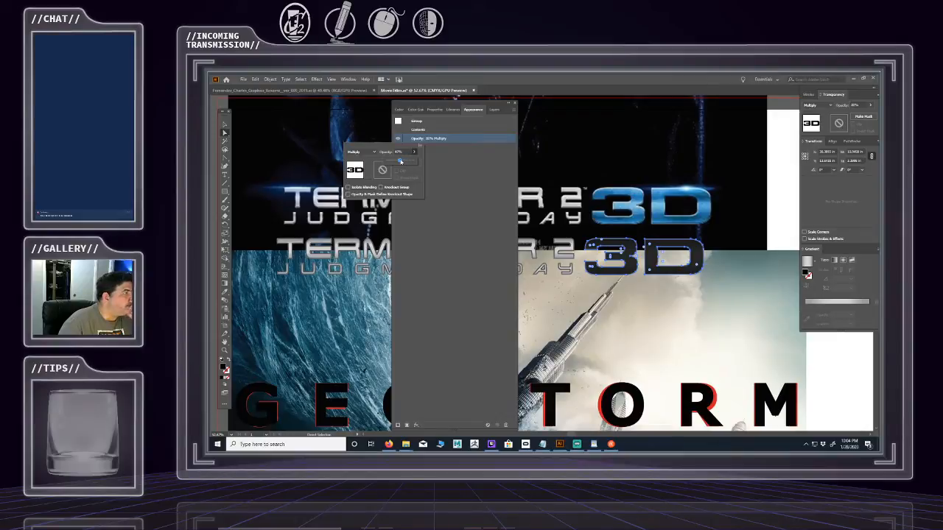
# - Try the Color Burn, Lighten, Screen and Overlay blend modes on the black 3D group
pyautogui.click(363, 152)
pyautogui.click(359, 183)
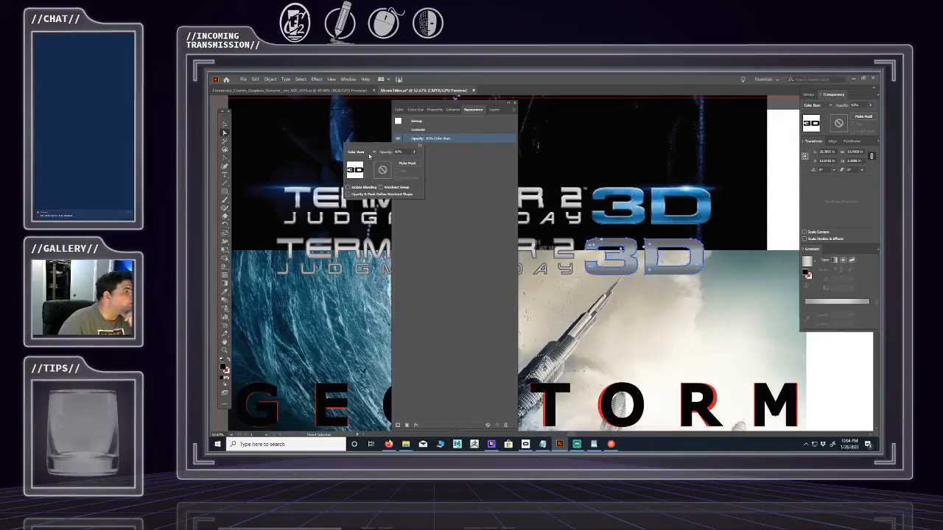
pyautogui.click(369, 153)
pyautogui.click(367, 197)
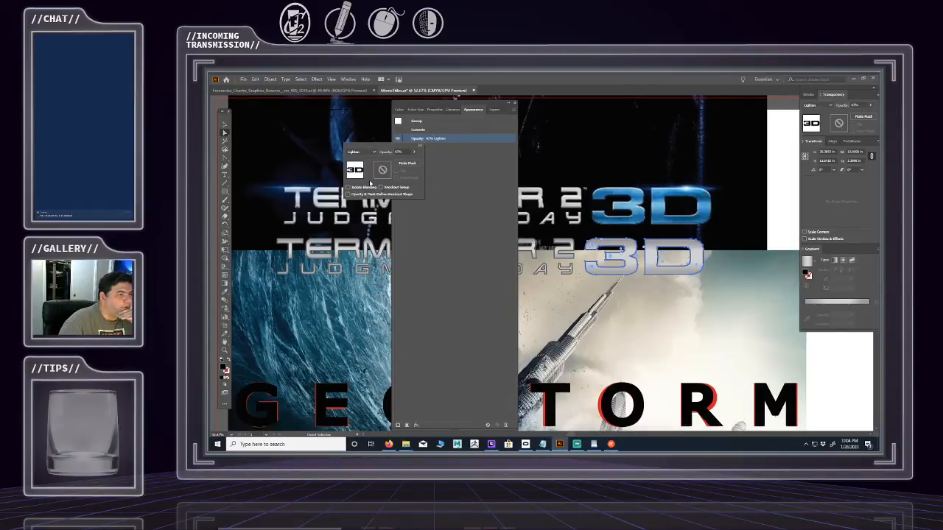
pyautogui.click(370, 152)
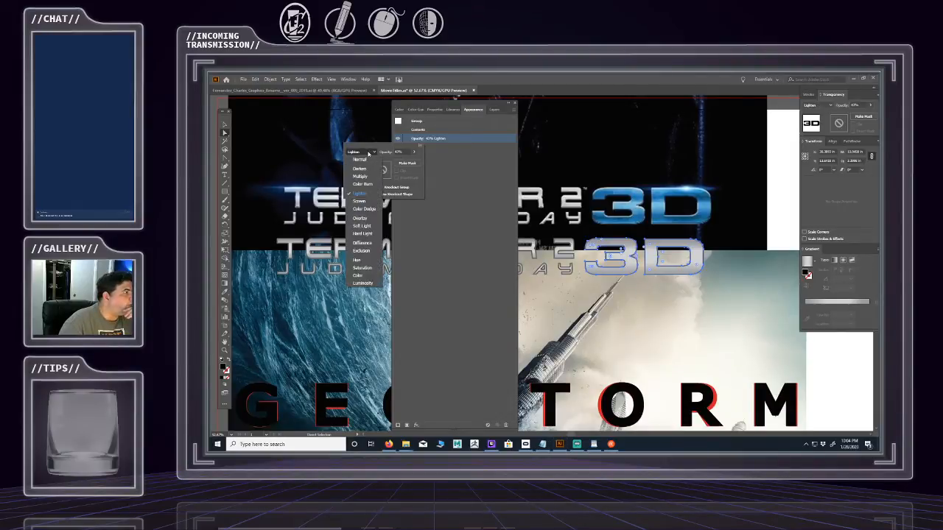
pyautogui.click(366, 200)
pyautogui.click(370, 153)
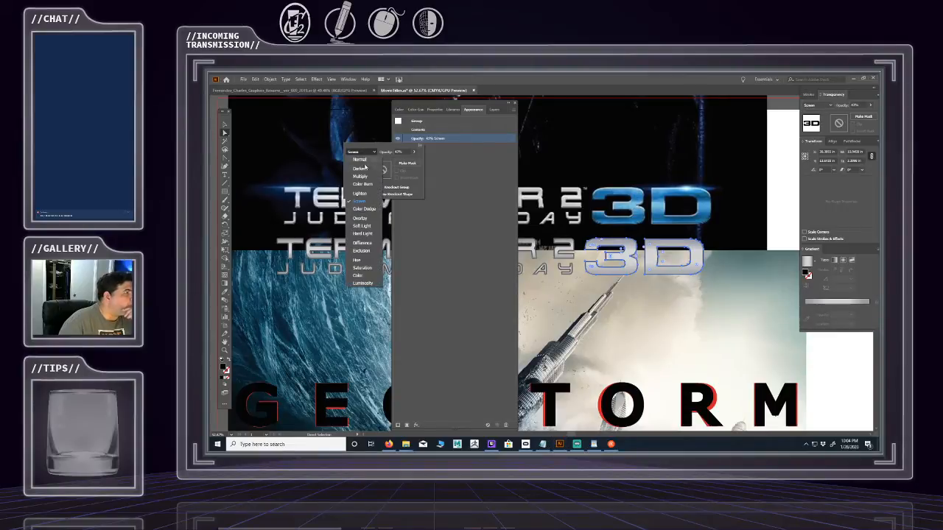
pyautogui.click(364, 218)
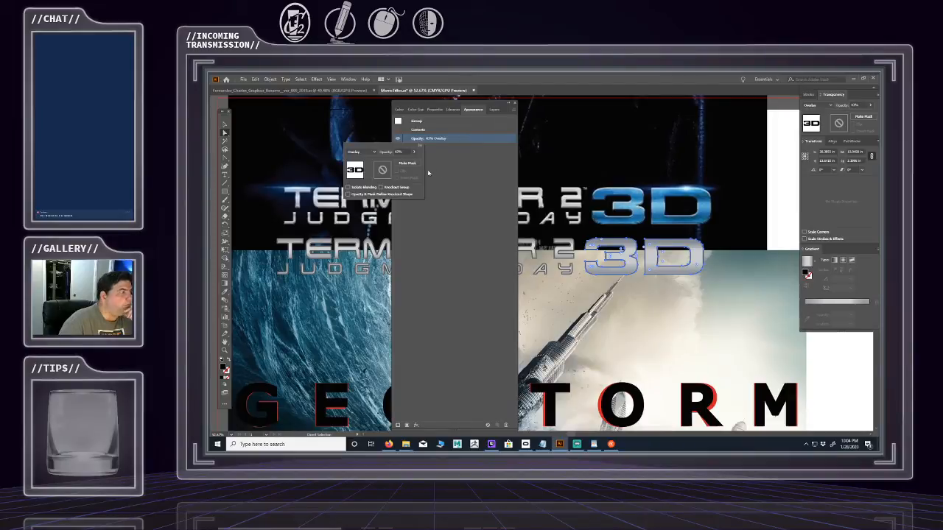
# - Delete the black 3D group from the layer stack
pyautogui.click(494, 109)
pyautogui.click(471, 210)
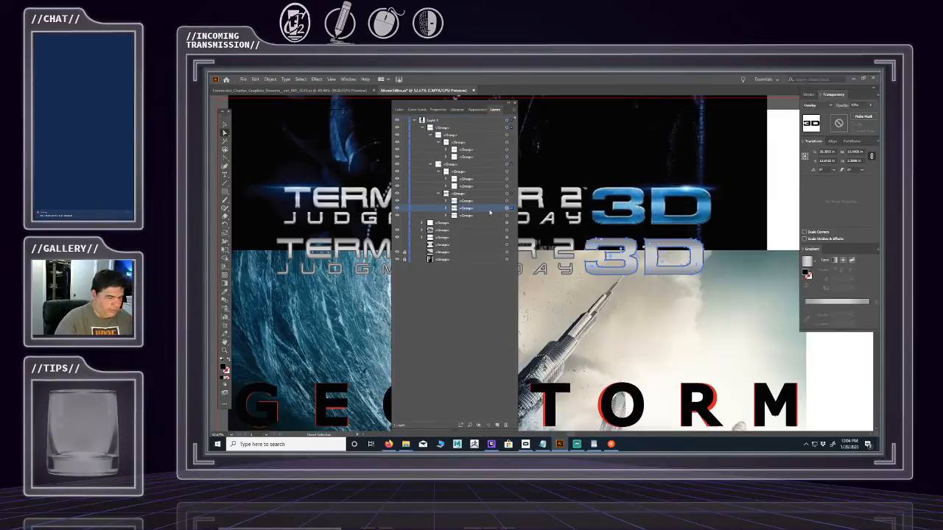
pyautogui.press('Delete')
# - Duplicate the lowest gradient-filled group of the 3D lettering in the layer stack and select the upper of the two
pyautogui.click(483, 210)
pyautogui.click(506, 208)
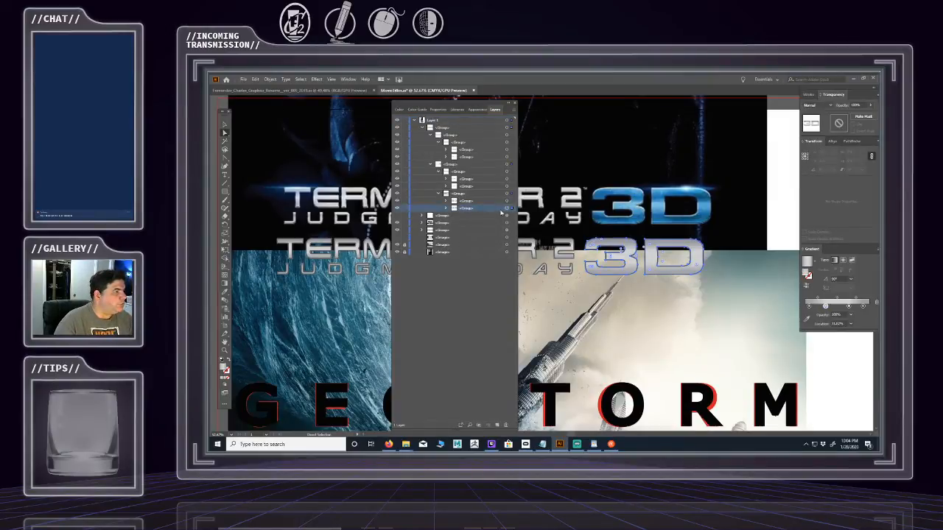
pyautogui.click(513, 113)
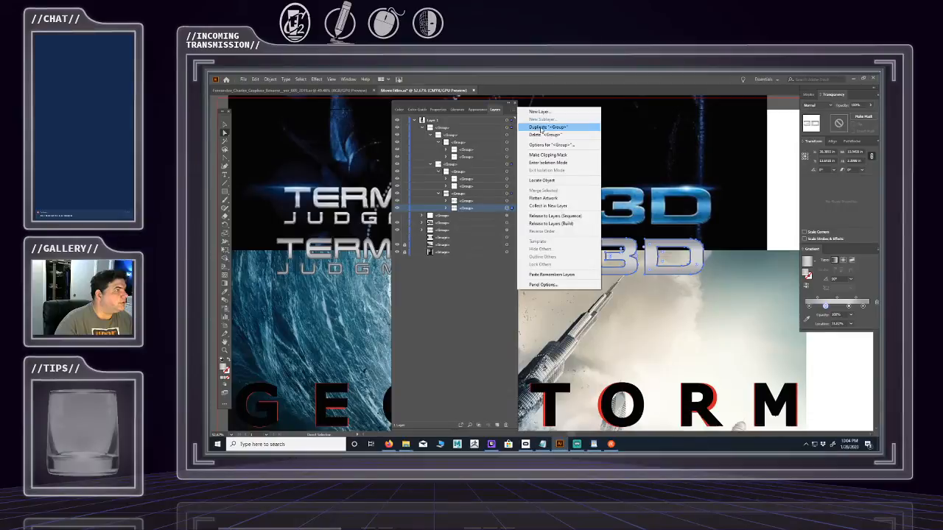
pyautogui.click(541, 123)
pyautogui.click(479, 211)
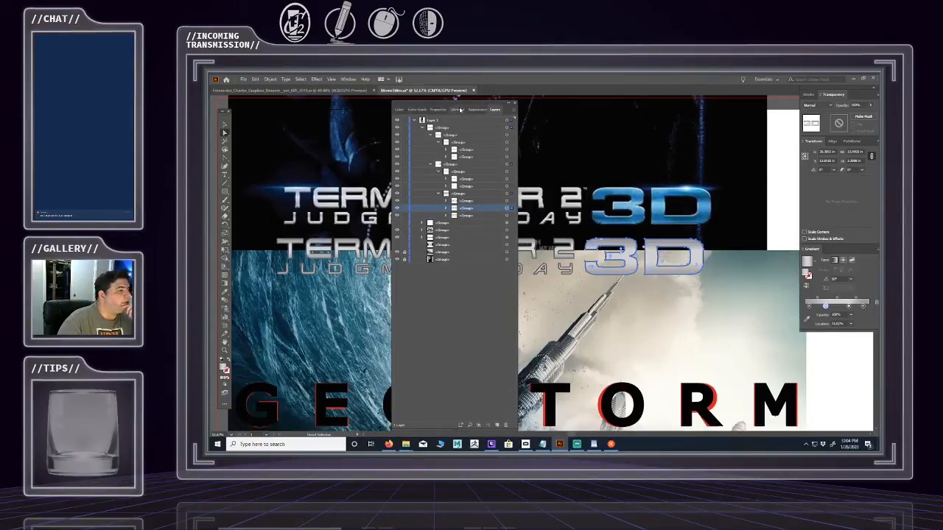
# - Set the duplicated 3D group's blend mode to Multiply and its opacity to about 60%, and deselect it
pyautogui.click(480, 110)
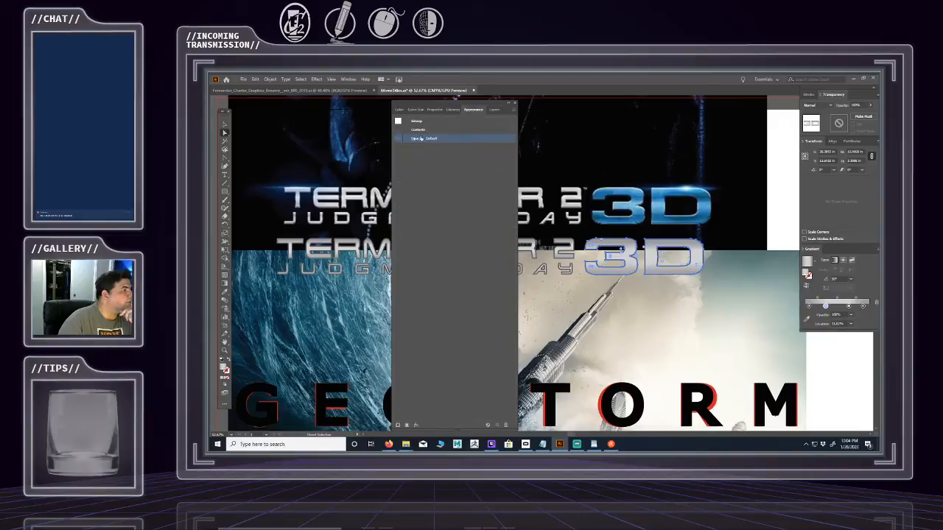
pyautogui.click(419, 139)
pyautogui.click(360, 151)
pyautogui.click(367, 179)
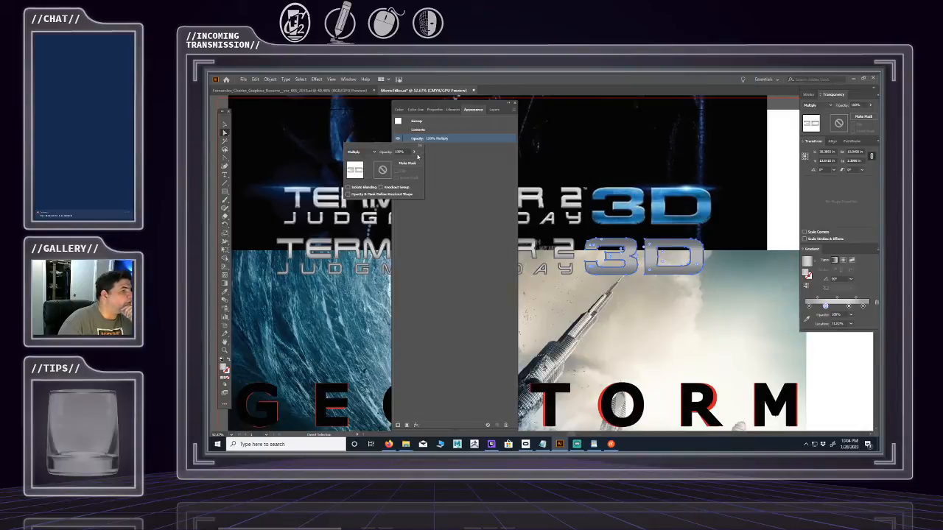
pyautogui.moveTo(417, 154); pyautogui.dragTo(403, 163)
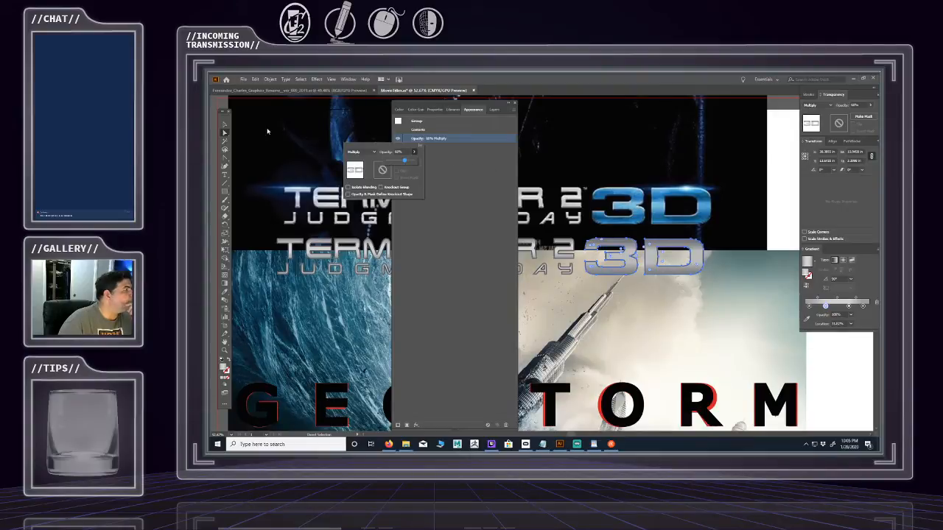
pyautogui.click(226, 125)
pyautogui.click(615, 290)
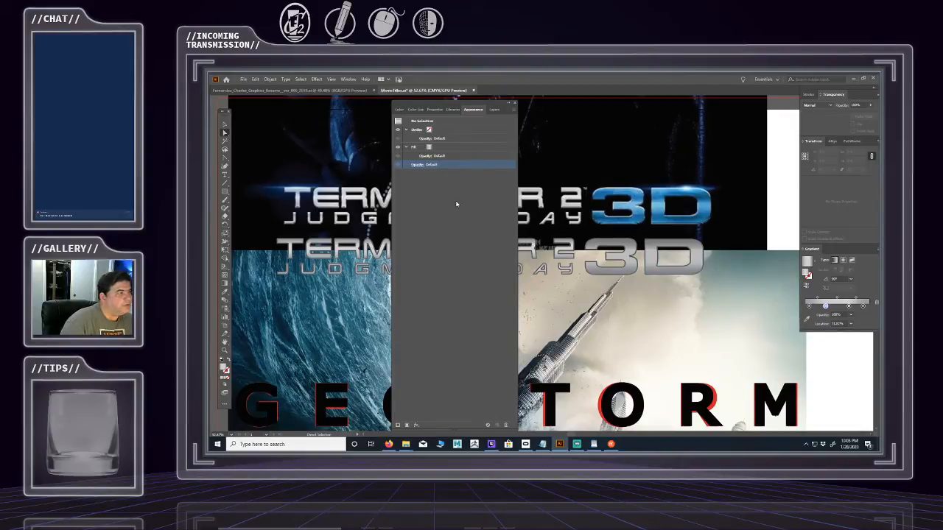
# - Select the uppermost of the three stacked 3D lettering groups and duplicate it in the layer stack
pyautogui.click(494, 109)
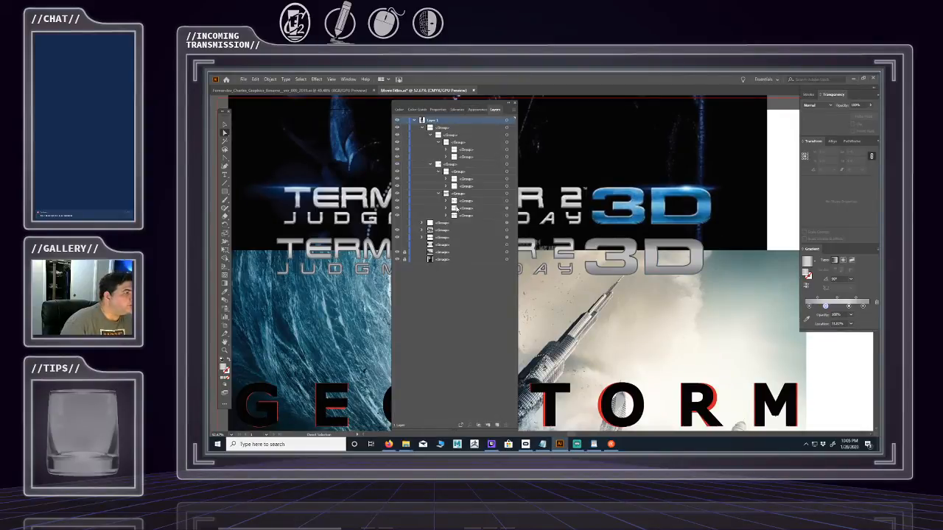
pyautogui.click(494, 203)
pyautogui.click(506, 201)
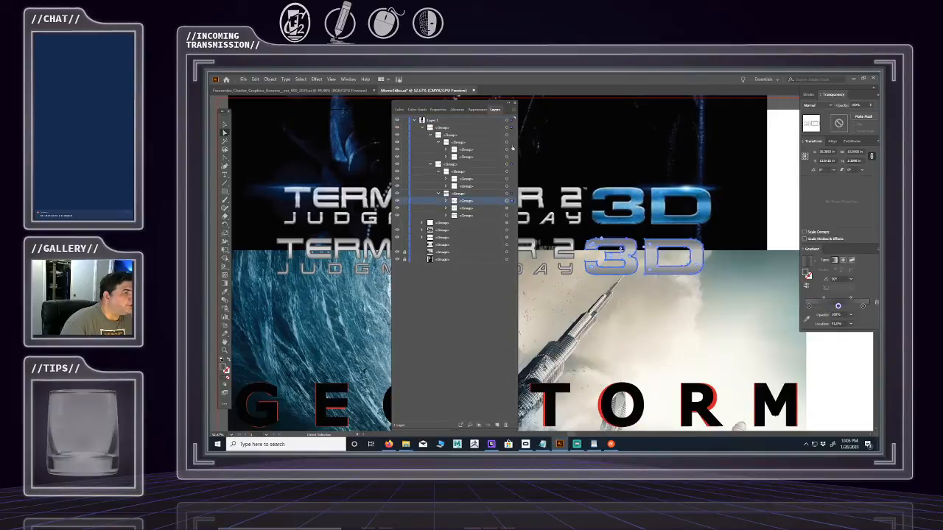
pyautogui.click(513, 110)
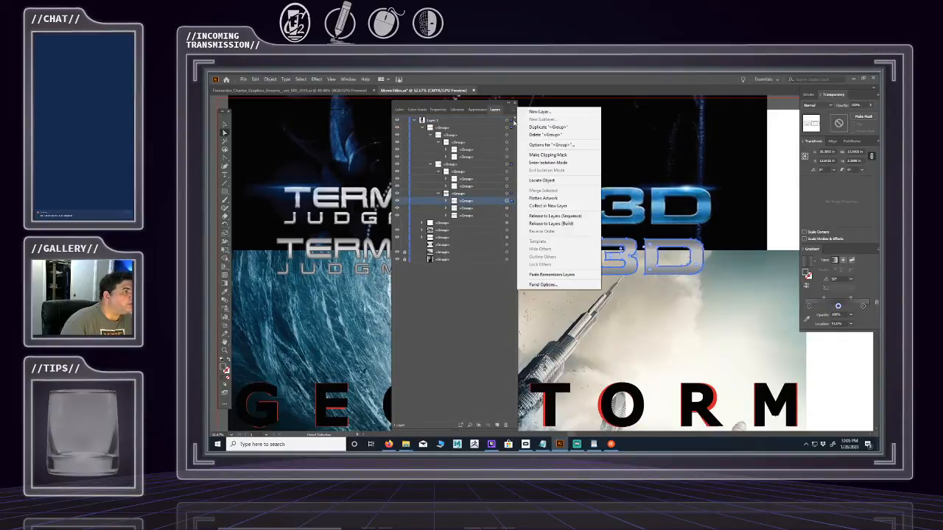
pyautogui.click(548, 126)
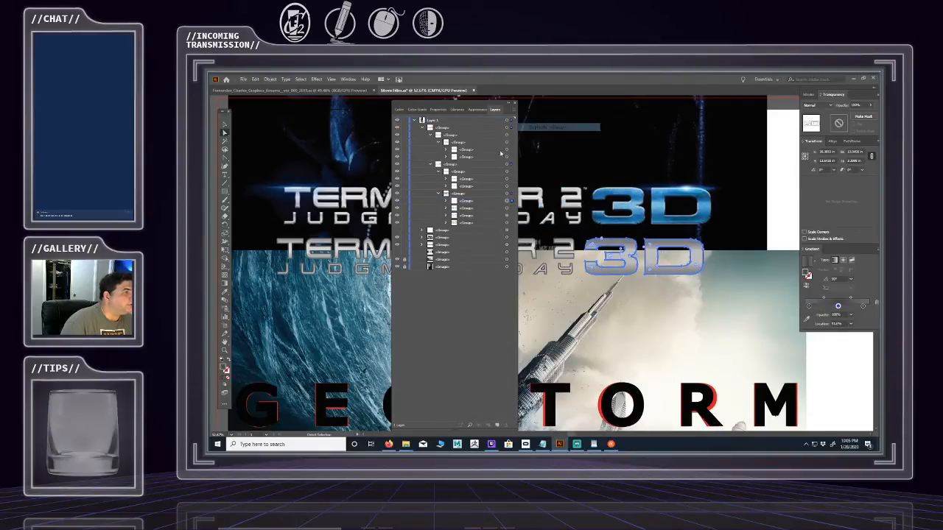
# - Set the duplicated 3D group's blend mode to Screen and deselect it
pyautogui.click(474, 109)
pyautogui.click(418, 138)
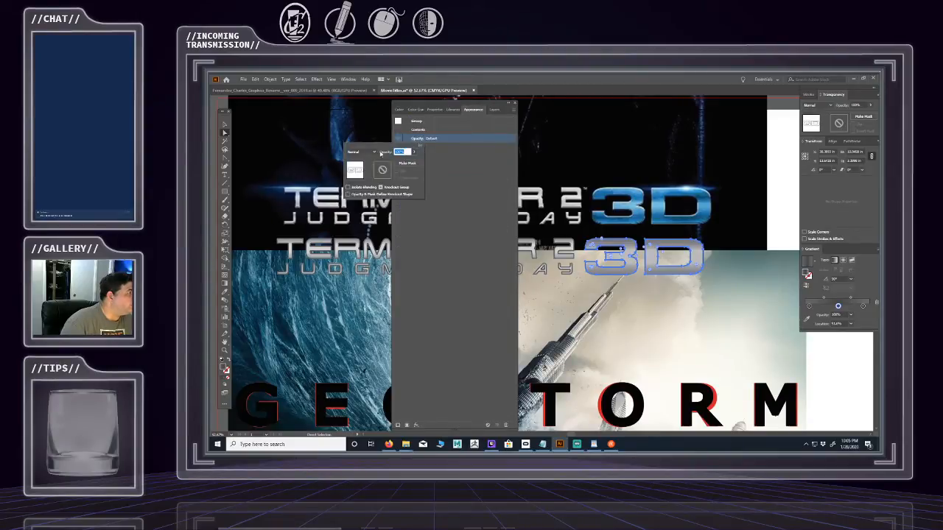
pyautogui.click(361, 151)
pyautogui.click(359, 201)
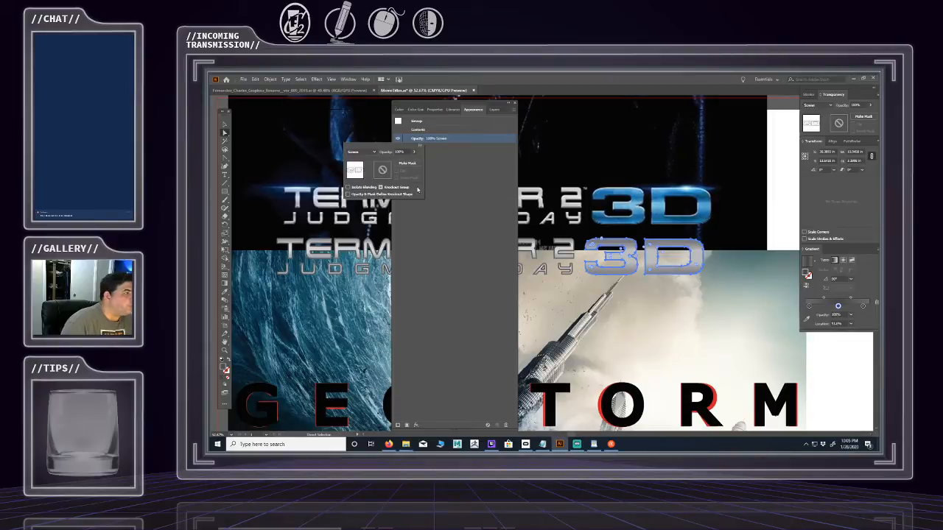
pyautogui.click(225, 125)
pyautogui.click(632, 306)
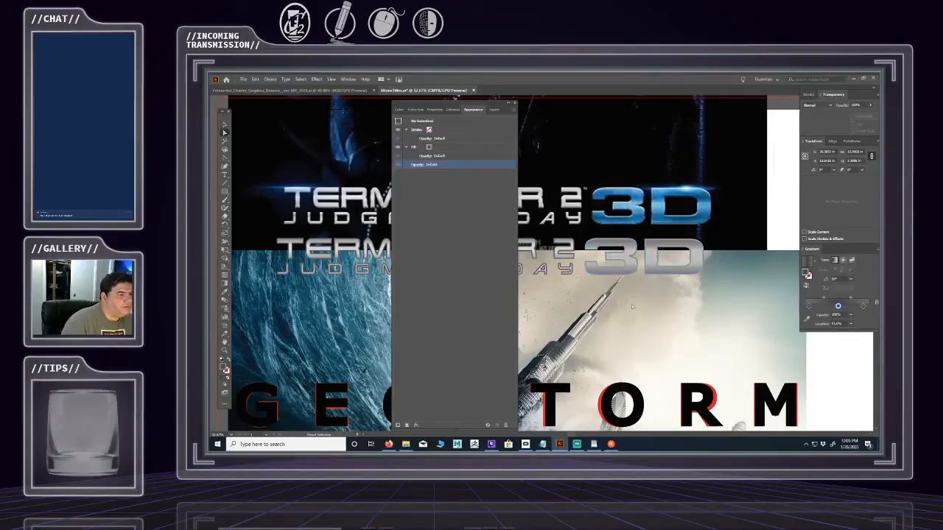
# - Move the floating panel group clear of the poster artwork and save the document
pyautogui.press('z')
pyautogui.keyDown('alt'); pyautogui.click(686, 284); pyautogui.keyUp('alt')
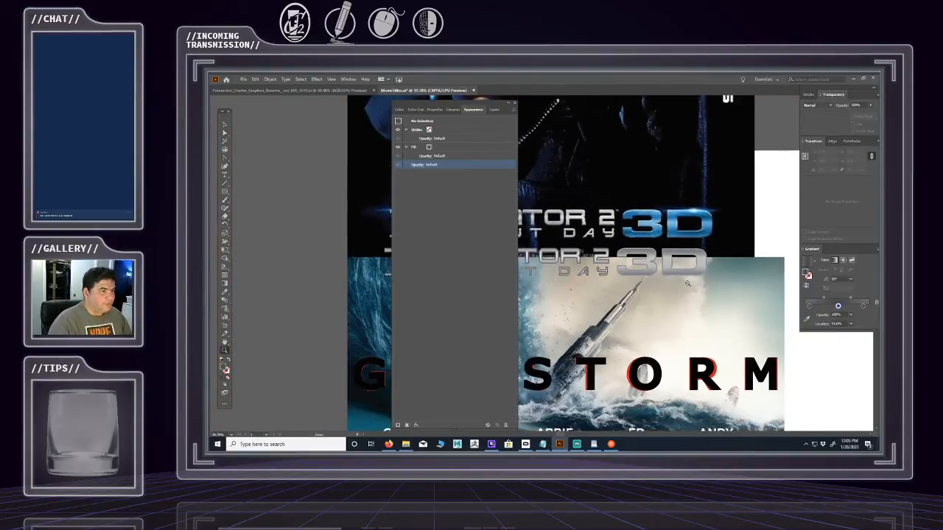
pyautogui.keyDown('alt'); pyautogui.click(686, 283); pyautogui.keyUp('alt')
pyautogui.moveTo(676, 291); pyautogui.dragTo(704, 280)
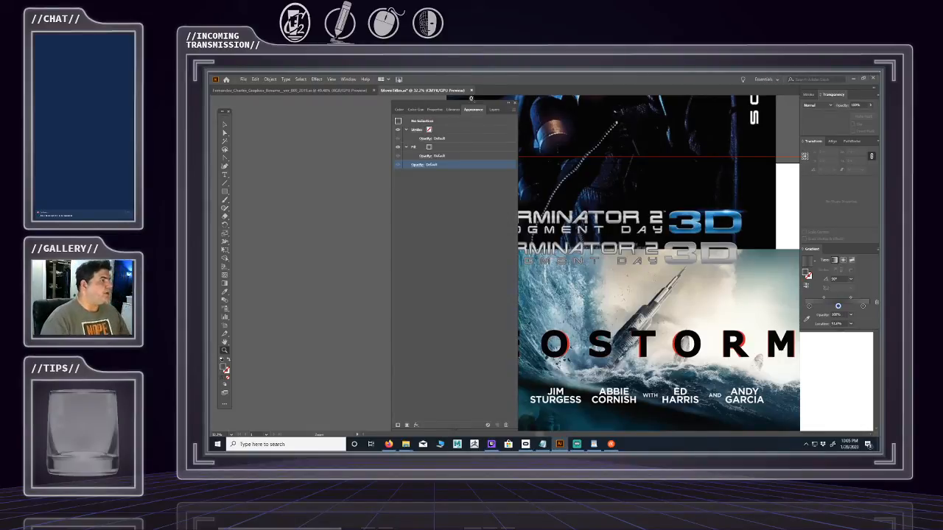
pyautogui.moveTo(469, 109); pyautogui.dragTo(331, 105)
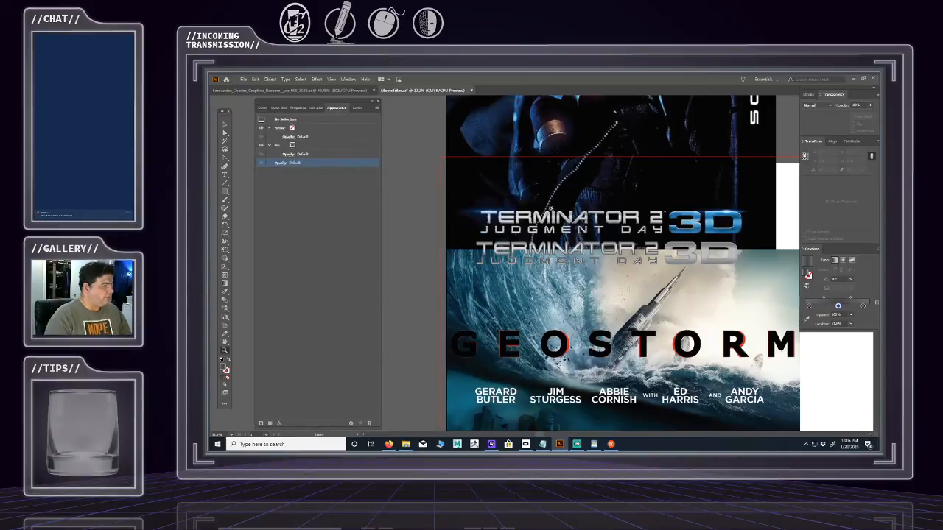
pyautogui.moveTo(559, 305); pyautogui.dragTo(503, 350)
pyautogui.moveTo(677, 305); pyautogui.dragTo(647, 262)
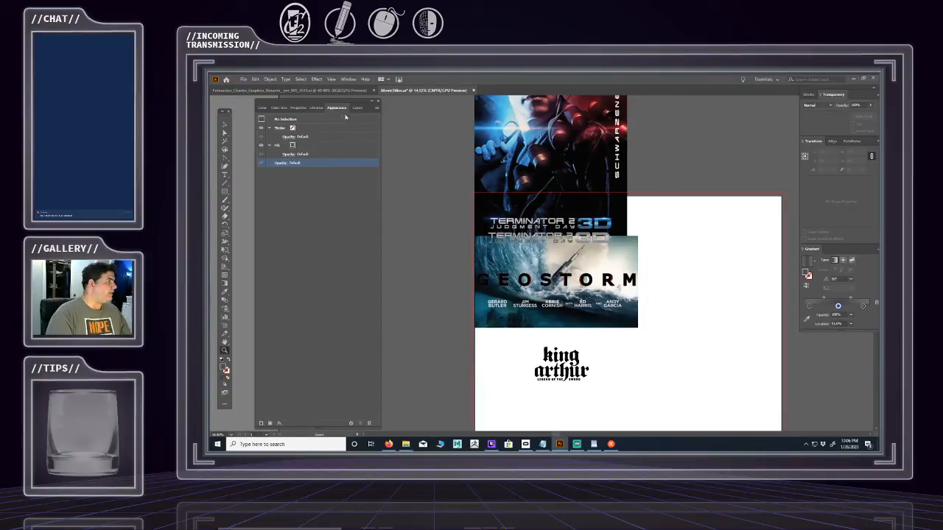
pyautogui.click(243, 79)
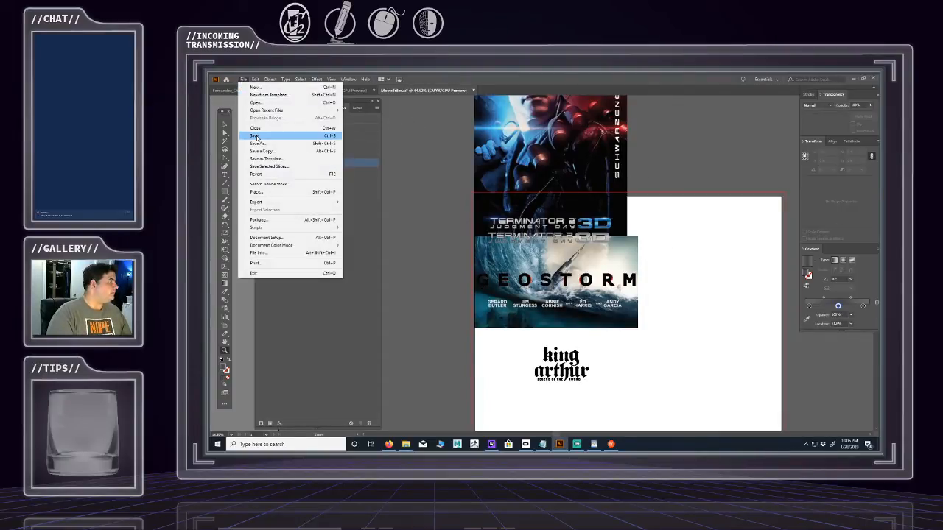
pyautogui.click(257, 135)
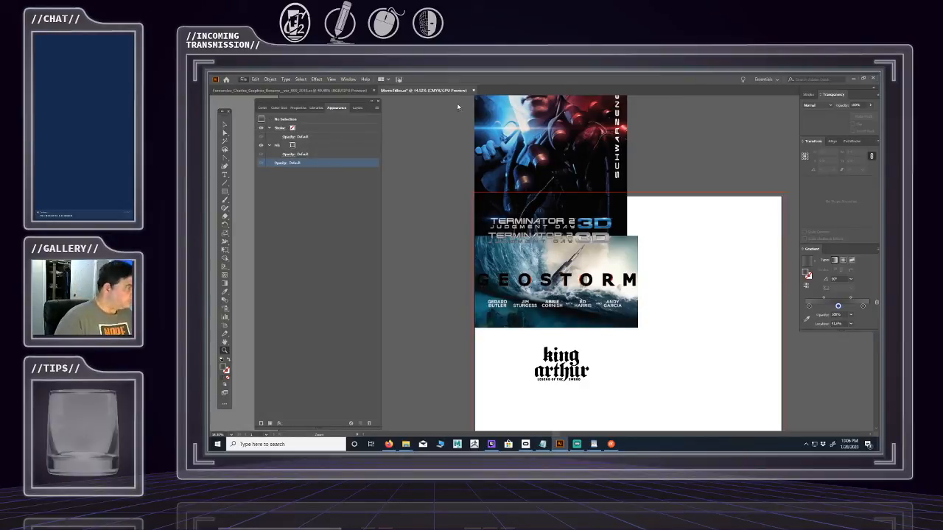
# - Select the top-level Terminator lettering group in the layer stack and rename it "Terminator2 3D"
pyautogui.click(358, 107)
pyautogui.click(327, 135)
pyautogui.click(370, 128)
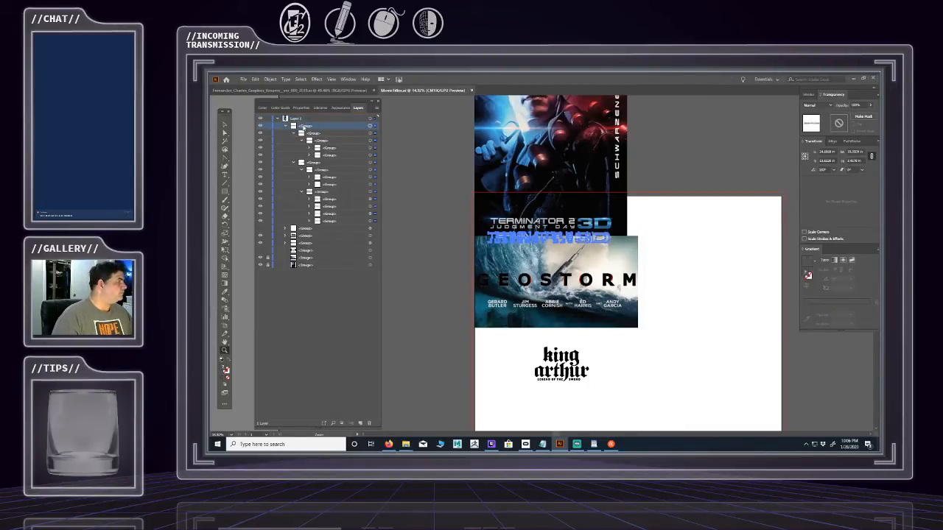
pyautogui.doubleClick(305, 126)
pyautogui.write('Terminator 2')
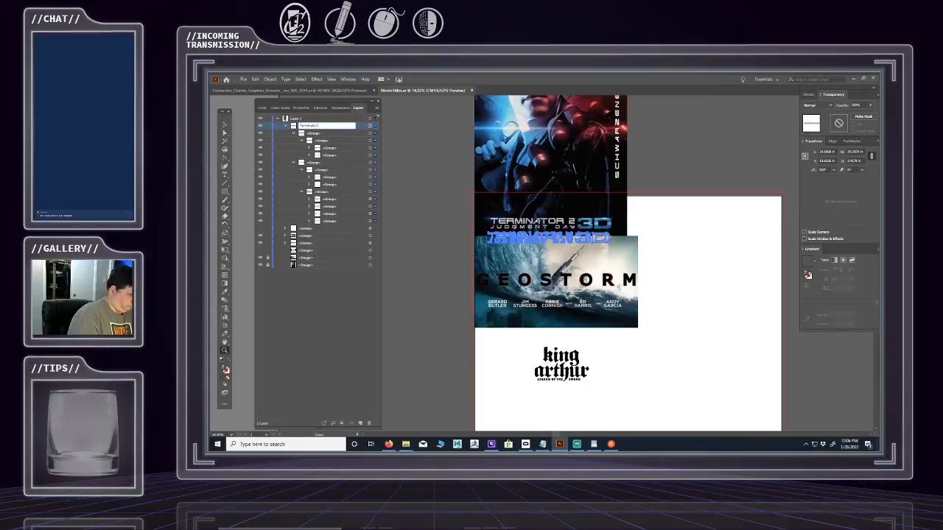
pyautogui.write('D')
pyautogui.press('Return')
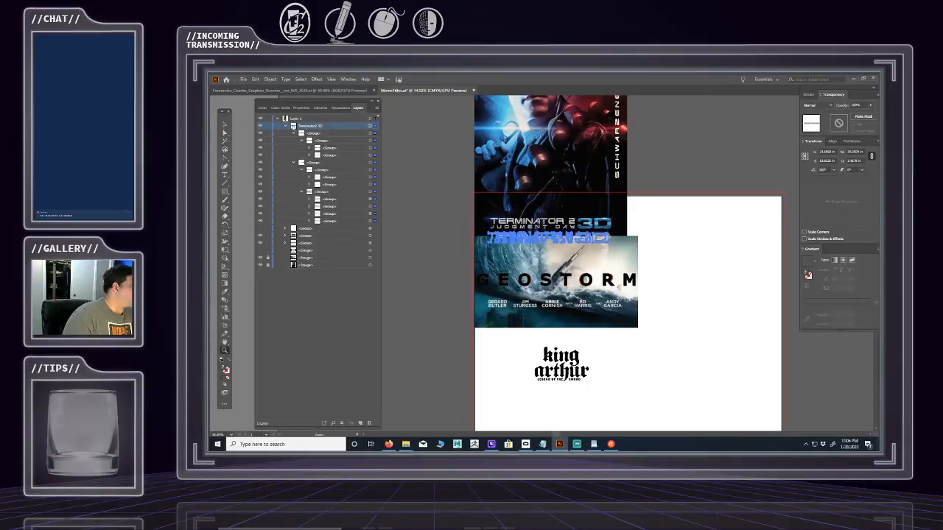
# - Collapse the Terminator group, select the king arthur lettering group and rename it "King Arthur Legend of the Sword"
pyautogui.click(286, 126)
pyautogui.click(324, 136)
pyautogui.click(371, 135)
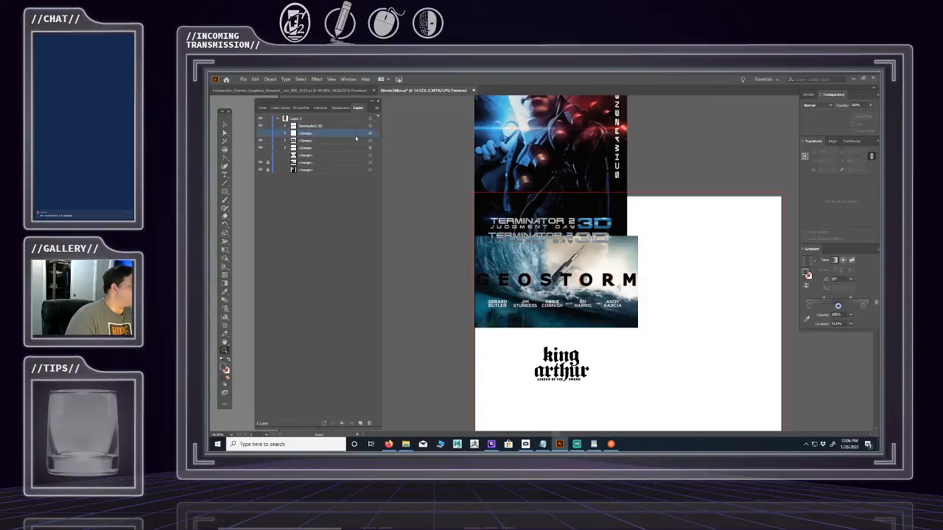
pyautogui.click(313, 127)
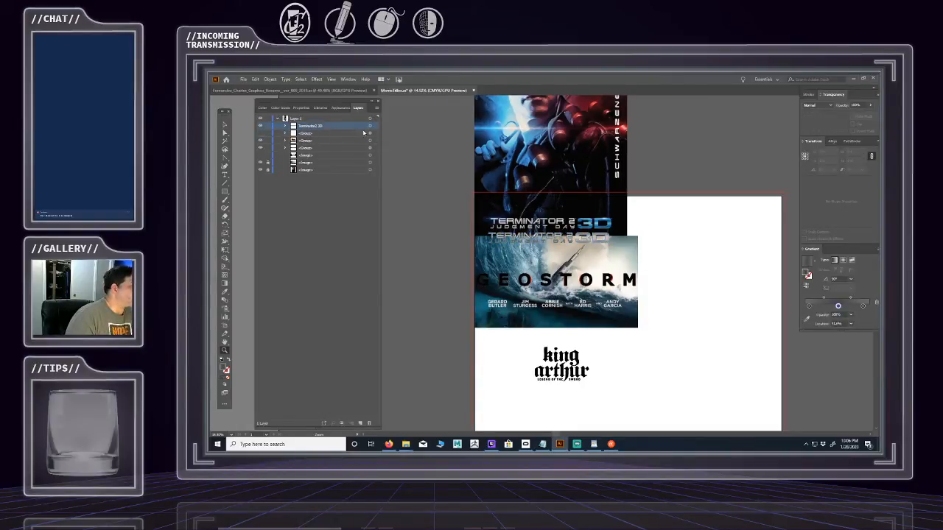
pyautogui.click(370, 139)
pyautogui.click(357, 143)
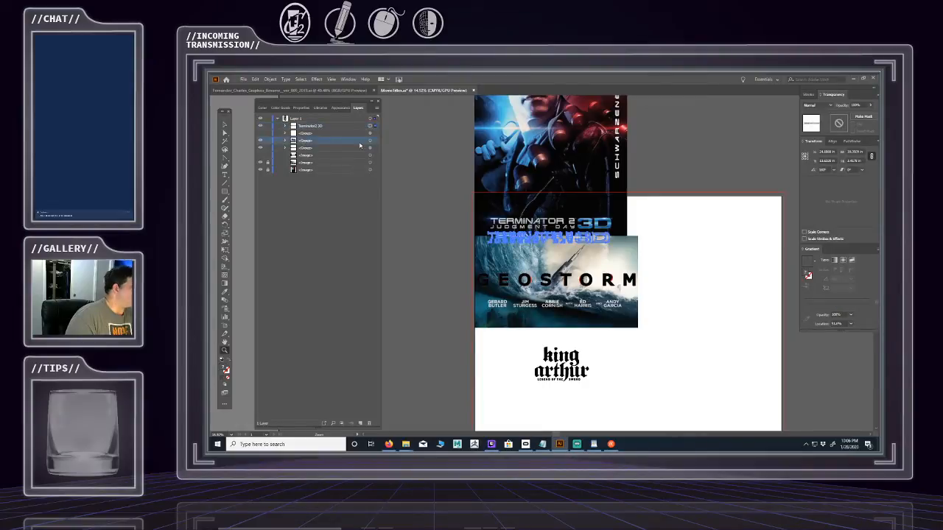
pyautogui.click(370, 140)
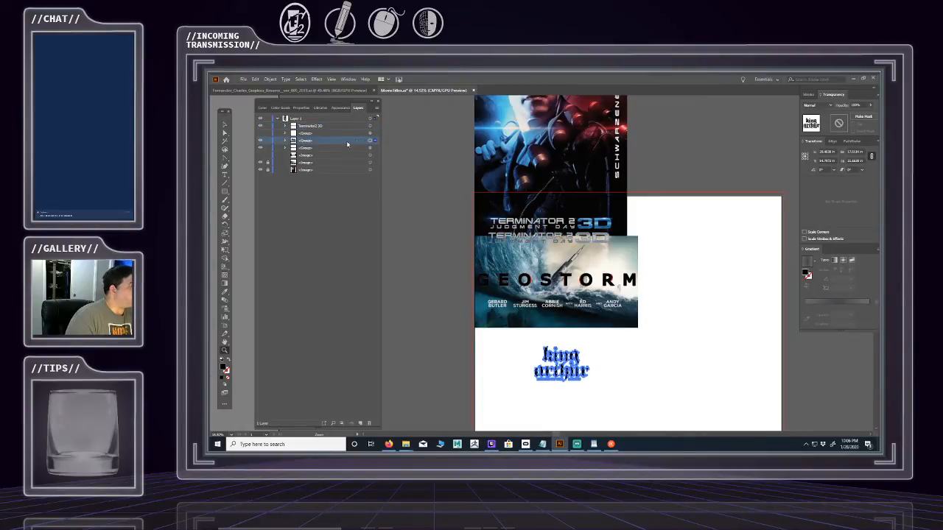
pyautogui.doubleClick(303, 140)
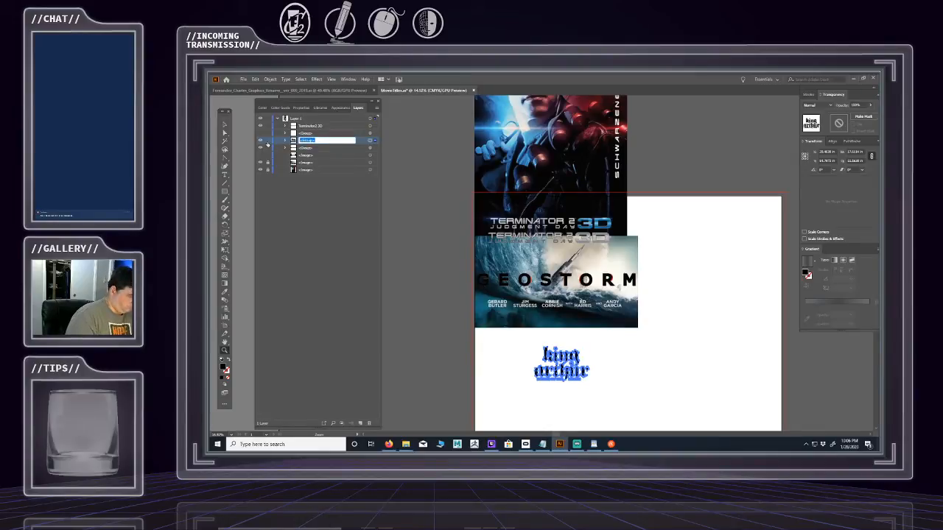
pyautogui.write('G')
pyautogui.write('ing Arthur Legend')
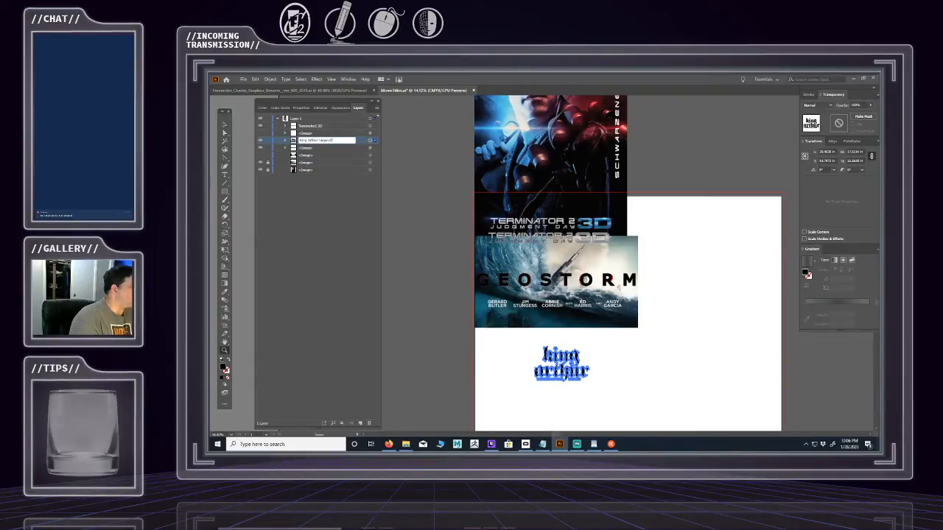
pyautogui.write('of the Sword')
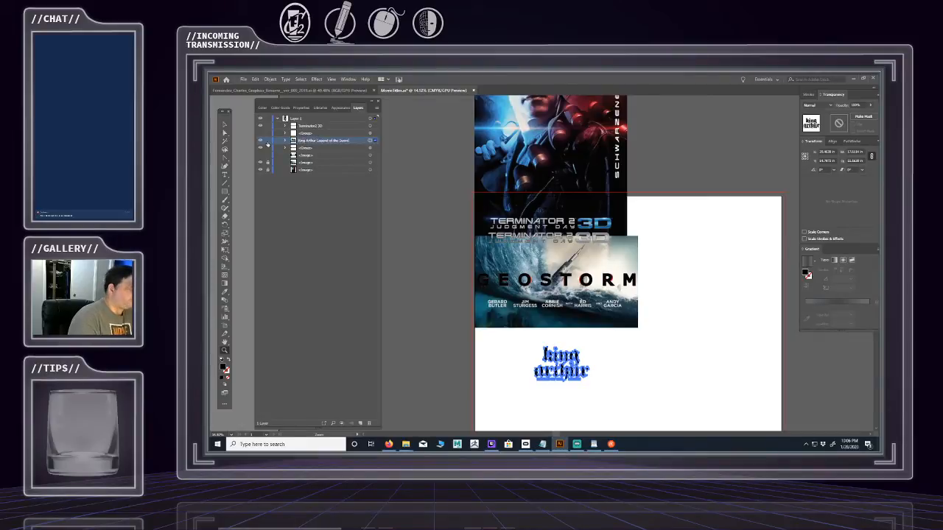
# - Select the GEOSTORM lettering group in the layer stack and rename it "GeoStorm"
pyautogui.click(324, 149)
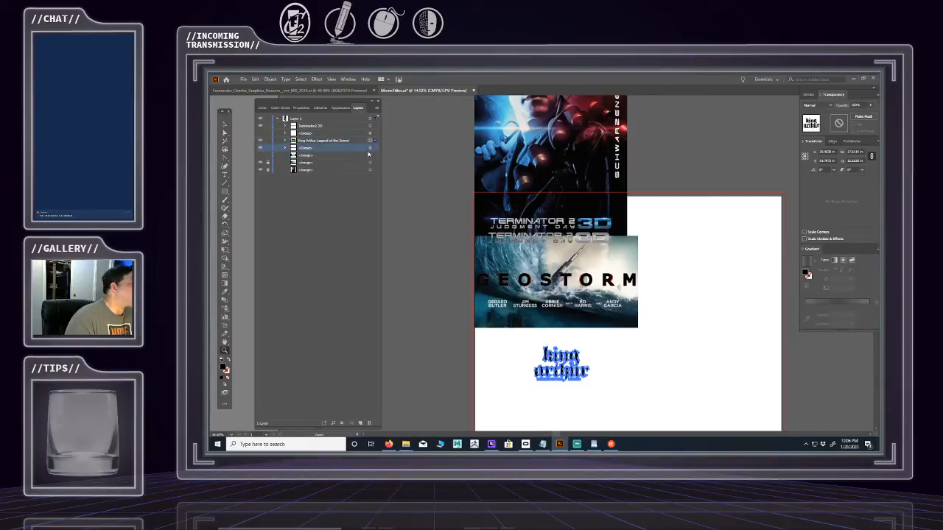
pyautogui.click(370, 148)
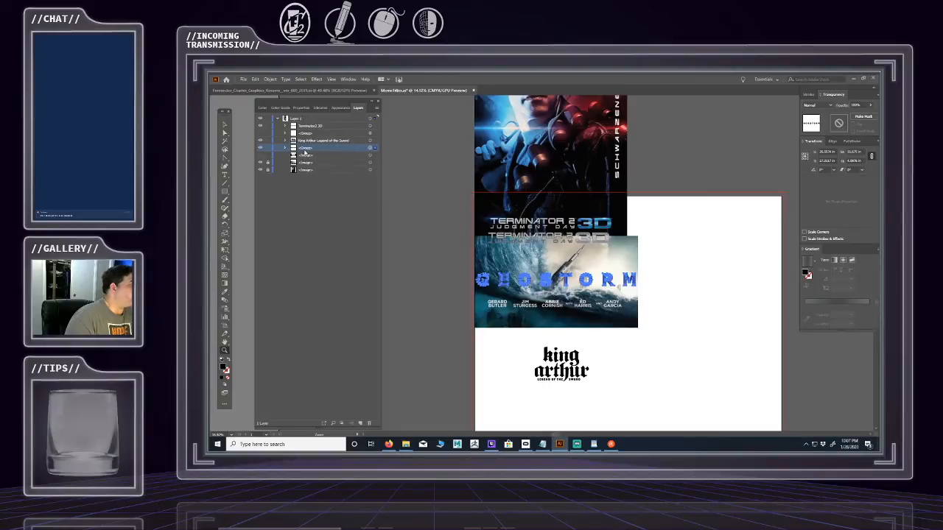
pyautogui.doubleClick(305, 149)
pyautogui.write('Geo')
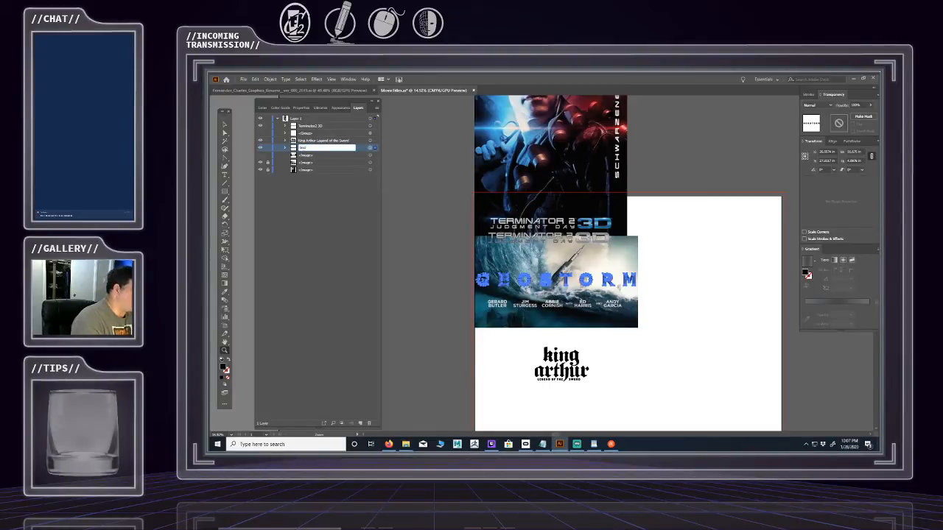
pyautogui.write('storm')
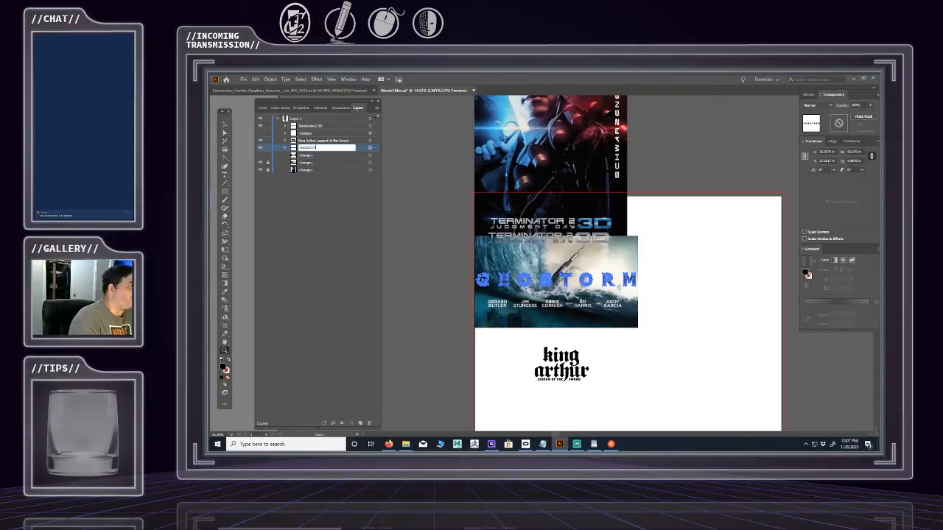
pyautogui.press('Return')
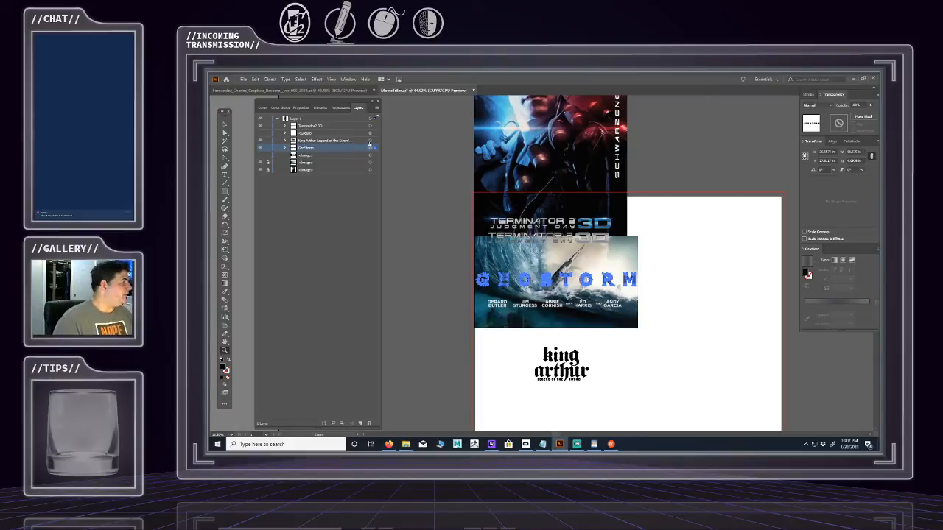
# - Move the Terminator2 3D group directly above the King Arthur group in the layer stack and select all three named title groups
pyautogui.click(372, 140)
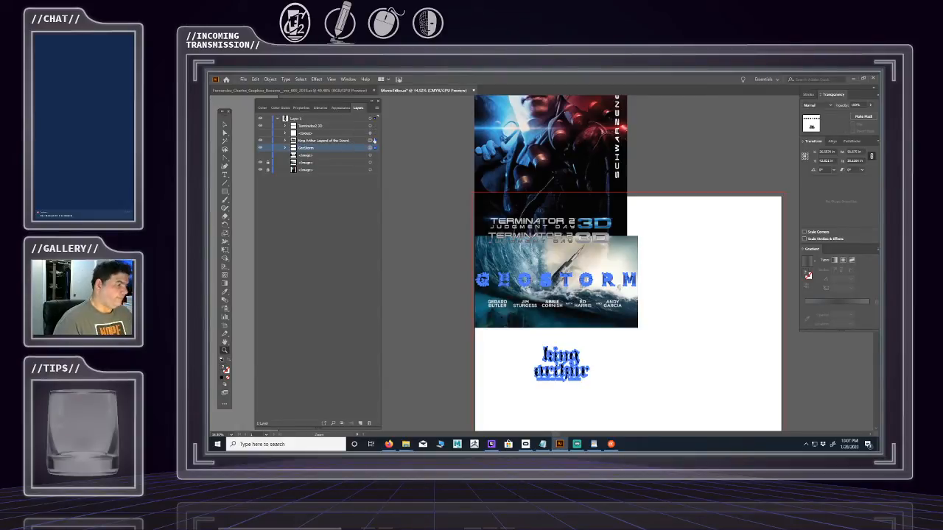
pyautogui.click(370, 125)
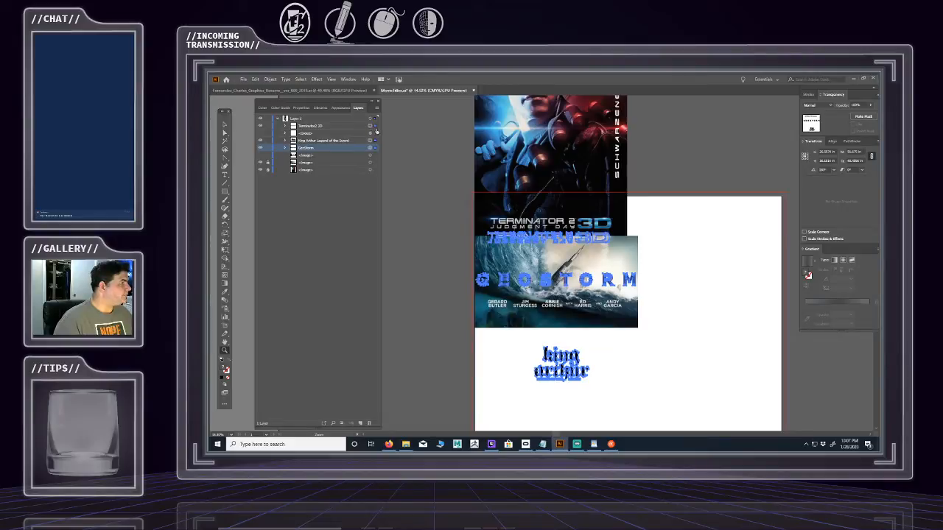
pyautogui.keyDown('ctrl'); pyautogui.click(340, 139); pyautogui.keyUp('ctrl')
pyautogui.keyDown('ctrl'); pyautogui.click(341, 122); pyautogui.keyUp('ctrl')
pyautogui.keyDown('ctrl'); pyautogui.click(332, 128); pyautogui.keyUp('ctrl')
pyautogui.moveTo(333, 129); pyautogui.dragTo(340, 137)
pyautogui.click(342, 135)
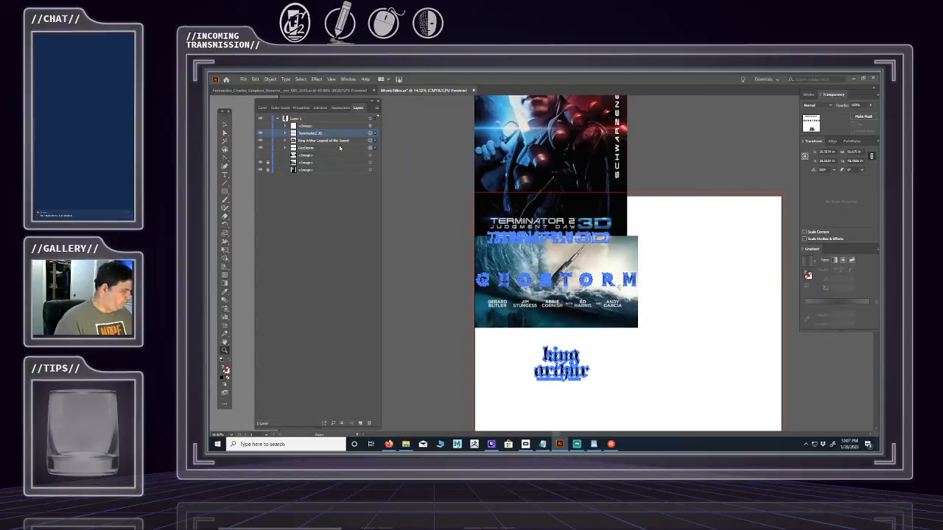
pyautogui.keyDown('shift'); pyautogui.click(339, 148); pyautogui.keyUp('shift')
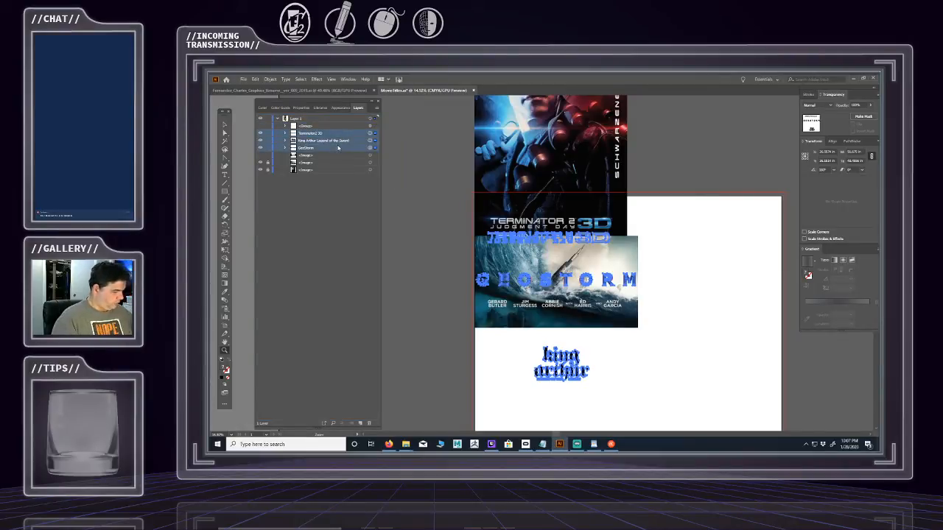
pyautogui.click(255, 79)
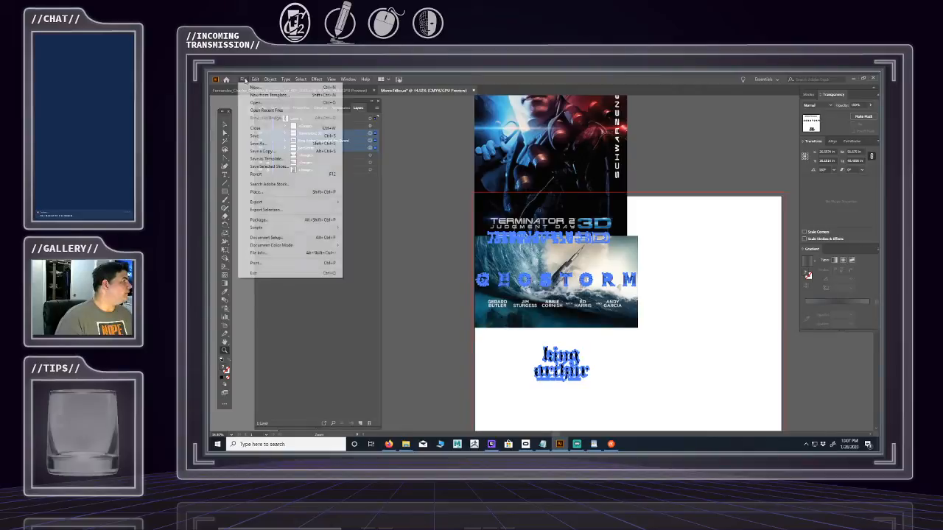
pyautogui.moveTo(244, 79)
pyautogui.click(255, 128)
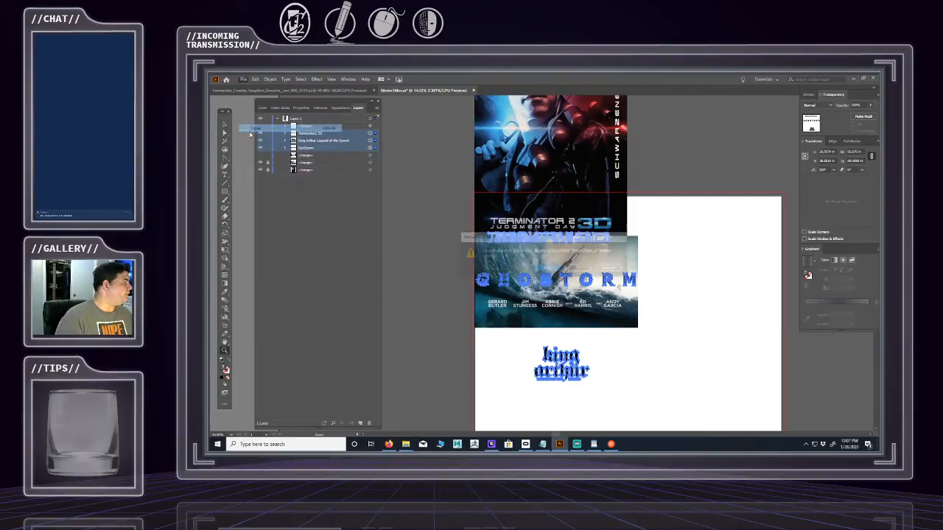
pyautogui.click(610, 268)
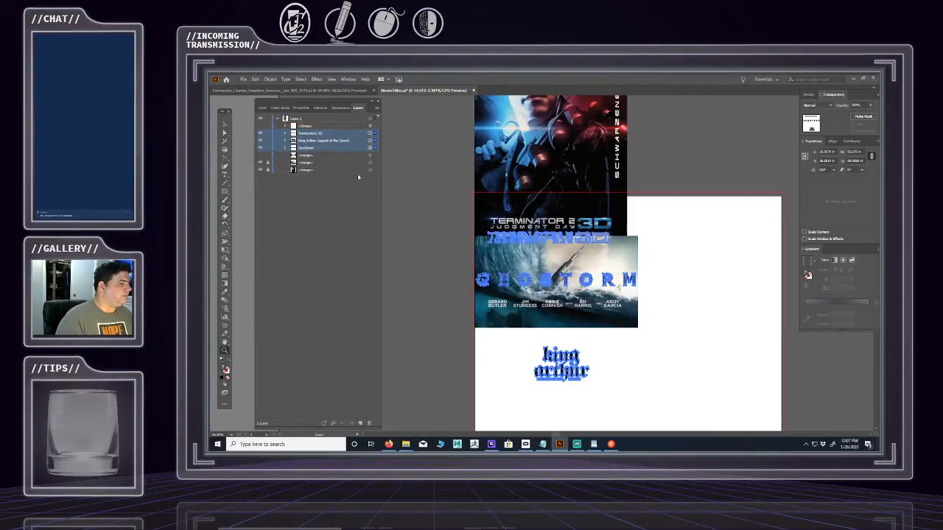
# - Save the movie-titles document, switch to the résumé document and paste the three title groups into it
pyautogui.click(244, 79)
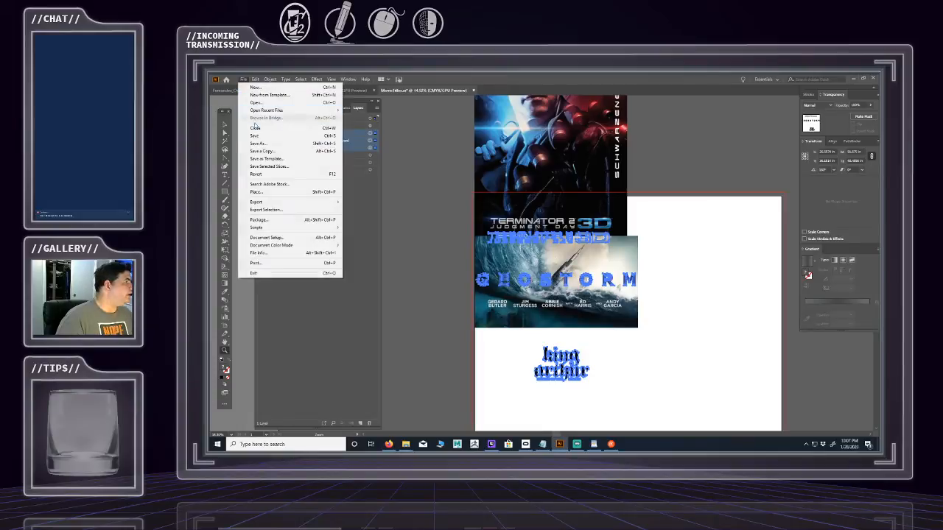
pyautogui.click(260, 136)
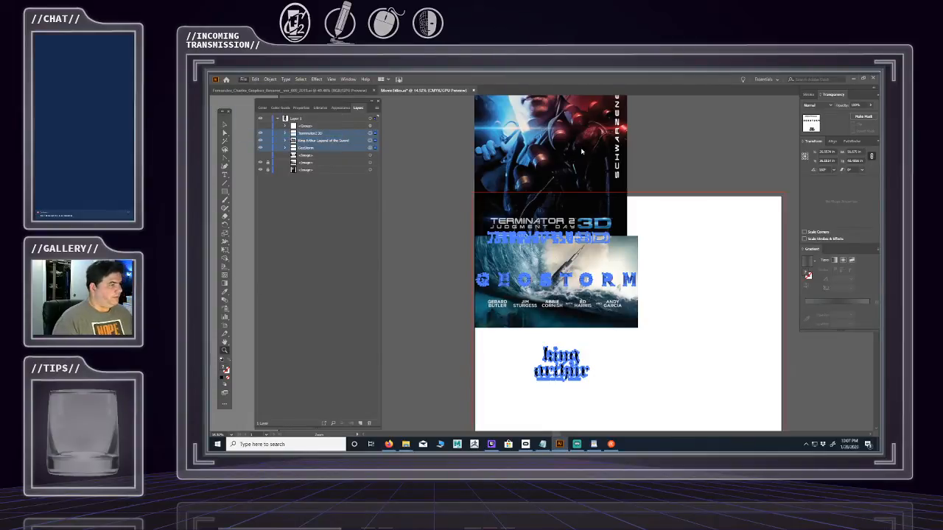
pyautogui.hotkey('ctrl', 's')
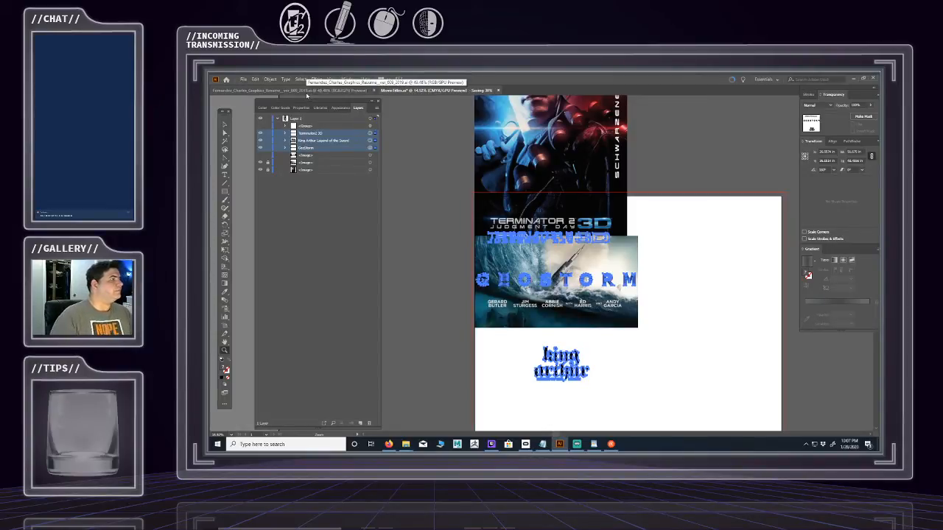
pyautogui.click(307, 92)
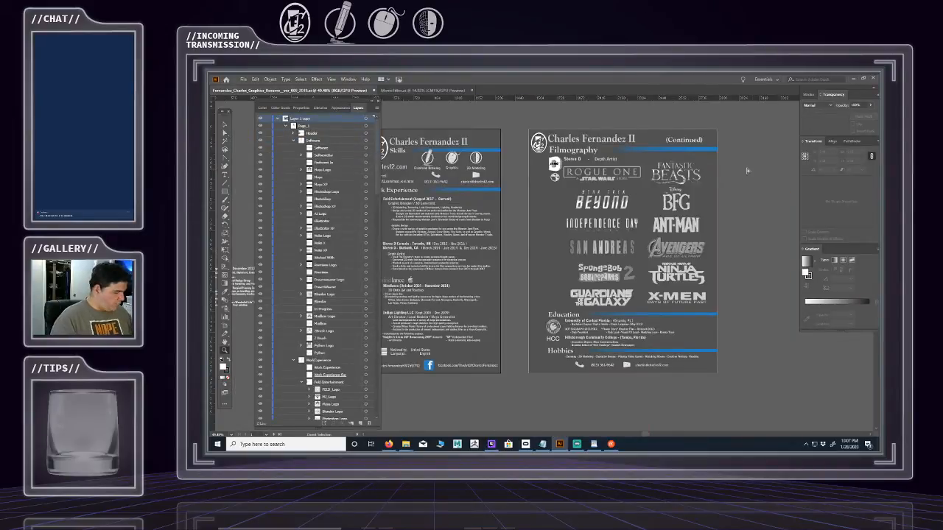
pyautogui.hotkey('ctrl', 'v')
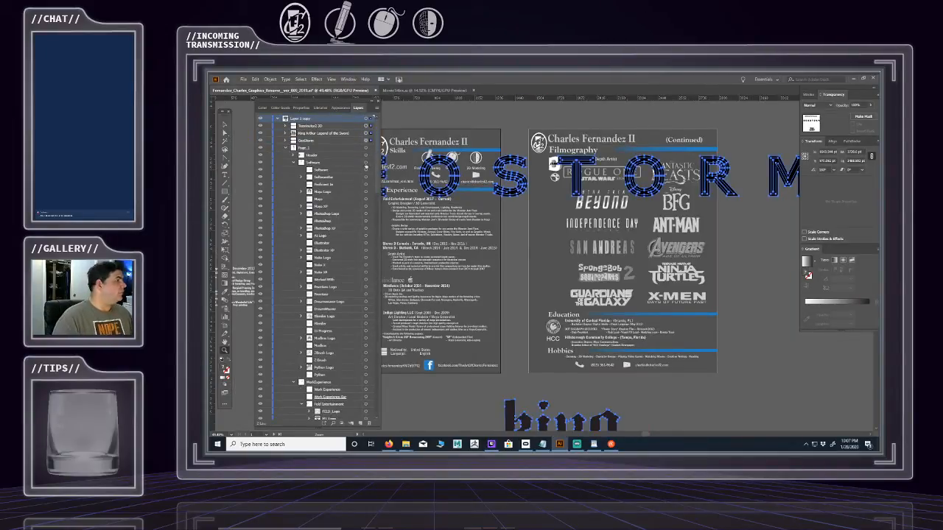
# - Scale the three pasted titles down to roughly the size of the film logos and place them beside the Filmography page
pyautogui.moveTo(660, 117); pyautogui.dragTo(540, 150)
pyautogui.moveTo(695, 164); pyautogui.dragTo(607, 261)
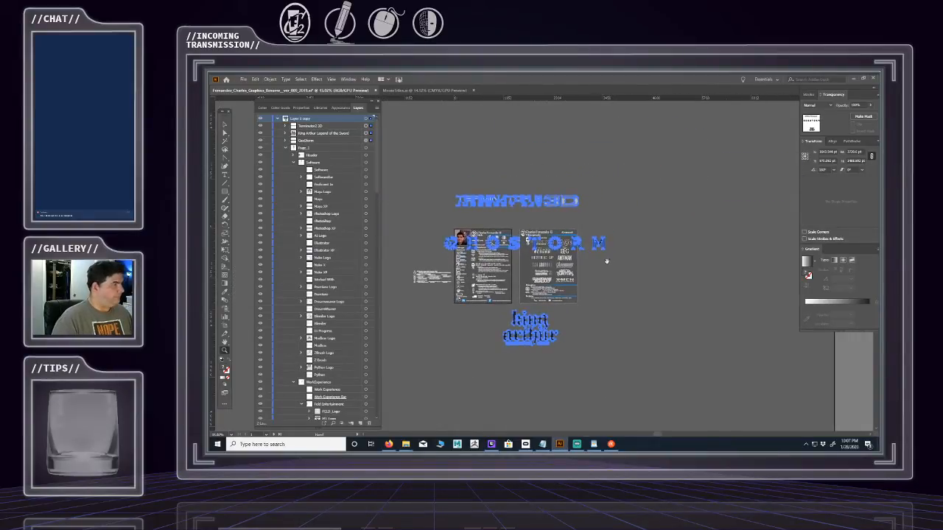
pyautogui.click(225, 125)
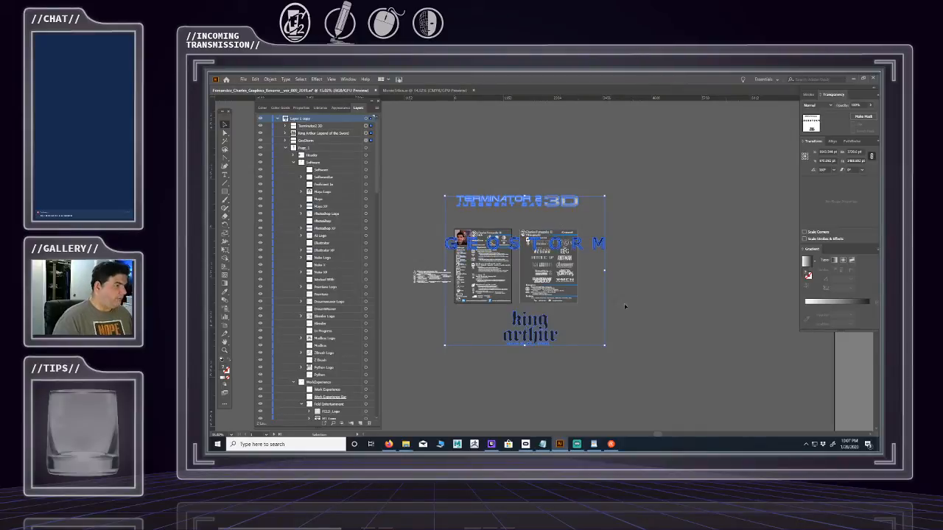
pyautogui.moveTo(603, 345); pyautogui.dragTo(729, 261)
pyautogui.press('z')
pyautogui.moveTo(600, 257); pyautogui.dragTo(667, 261)
pyautogui.click(225, 125)
pyautogui.click(484, 182)
pyautogui.moveTo(617, 191); pyautogui.dragTo(641, 200)
pyautogui.press('z')
pyautogui.moveTo(730, 206); pyautogui.dragTo(677, 191)
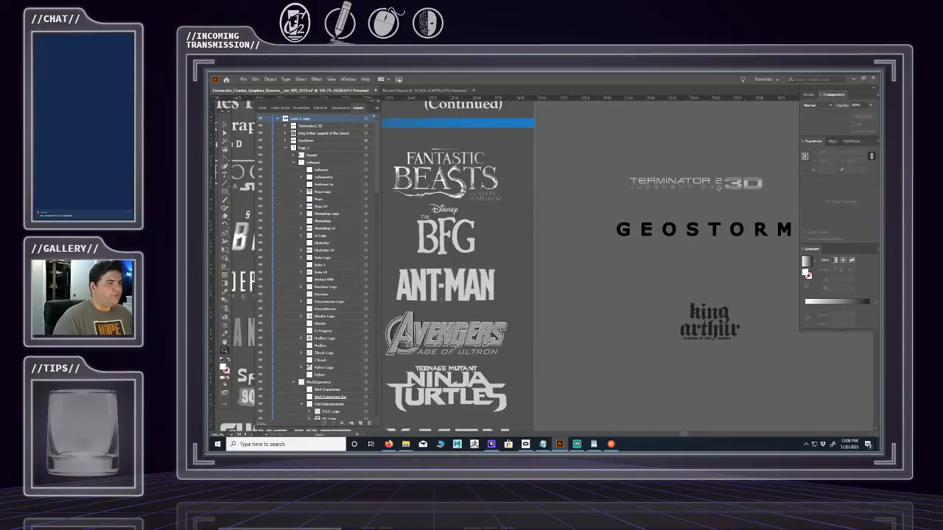
# - Select the Terminator2 3D group and move it onto the Filmography page's edge, beside the BFG logo
pyautogui.click(224, 125)
pyautogui.click(366, 126)
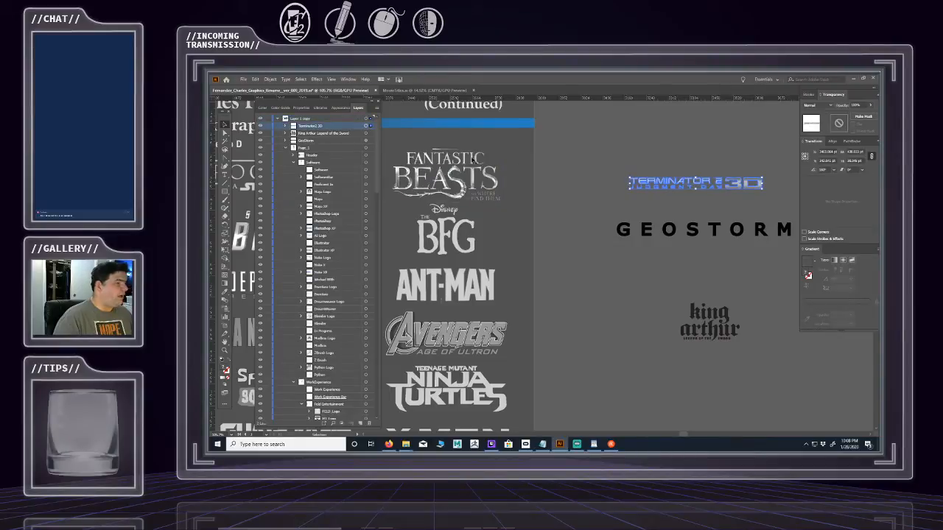
pyautogui.moveTo(709, 185); pyautogui.dragTo(574, 216)
pyautogui.click(567, 195)
# - Examine the Terminator lettering's shading up close and compare it with the other film logos on the Filmography page
pyautogui.press('z')
pyautogui.moveTo(497, 231); pyautogui.dragTo(635, 233)
pyautogui.moveTo(475, 214); pyautogui.dragTo(539, 209)
pyautogui.moveTo(610, 204); pyautogui.dragTo(521, 209)
pyautogui.moveTo(629, 213); pyautogui.dragTo(551, 212)
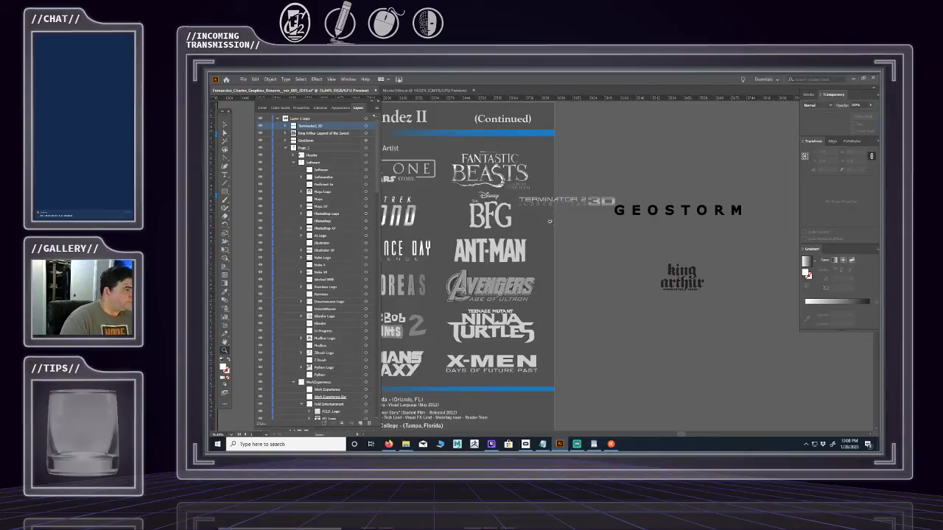
pyautogui.moveTo(541, 225); pyautogui.dragTo(661, 211)
pyautogui.moveTo(520, 210); pyautogui.dragTo(561, 198)
pyautogui.moveTo(484, 200); pyautogui.dragTo(541, 196)
pyautogui.moveTo(449, 170); pyautogui.dragTo(480, 241)
pyautogui.moveTo(477, 194); pyautogui.dragTo(577, 153)
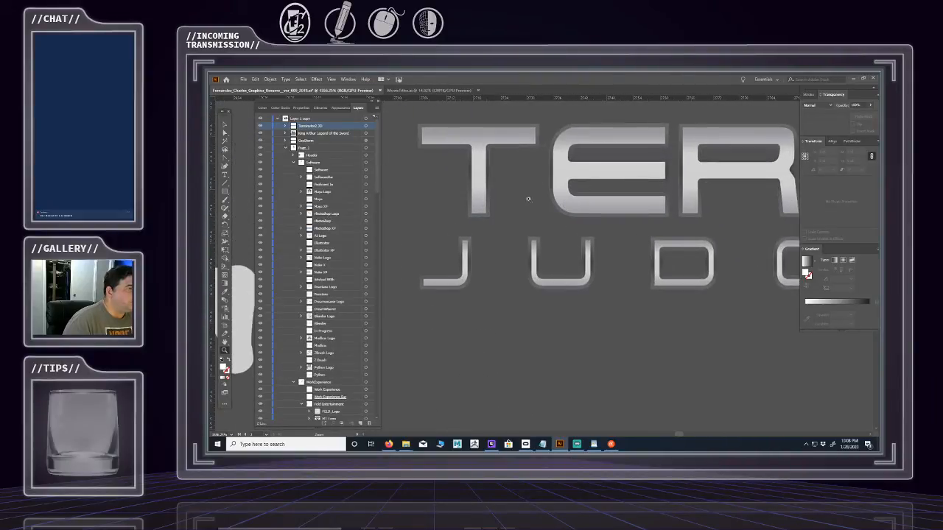
pyautogui.moveTo(523, 202); pyautogui.dragTo(413, 214)
pyautogui.moveTo(510, 209); pyautogui.dragTo(479, 186)
pyautogui.moveTo(570, 209); pyautogui.dragTo(541, 216)
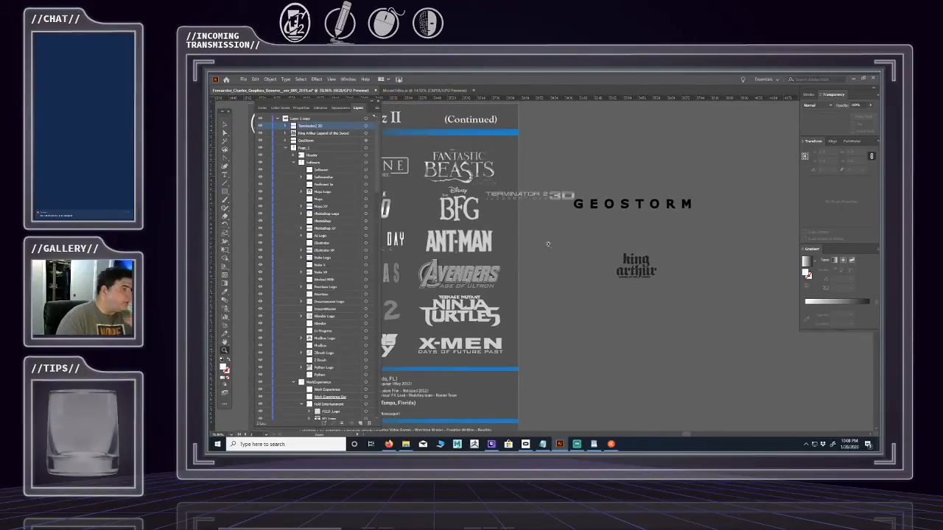
pyautogui.moveTo(515, 235); pyautogui.dragTo(535, 235)
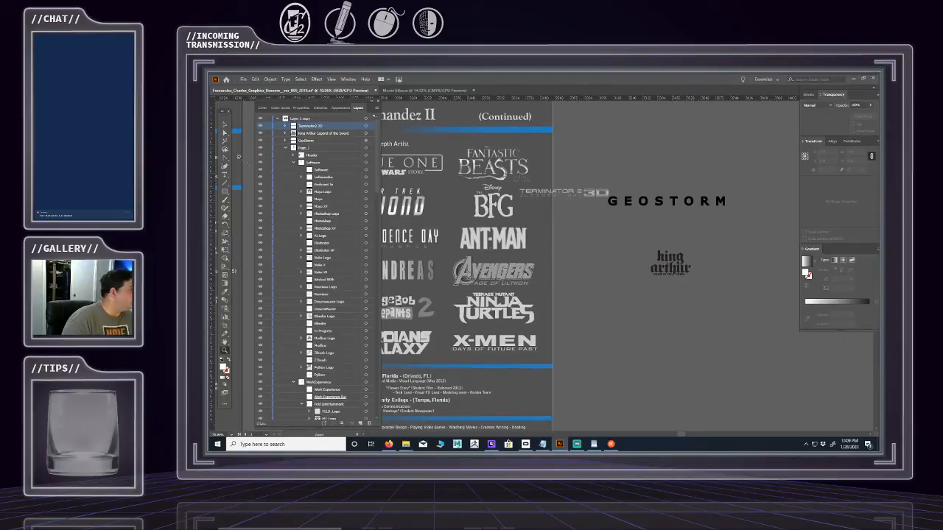
# - Recolor the GeoStorm title with the fill sampled from the X-MEN logo and move it just below the Terminator title
pyautogui.click(359, 142)
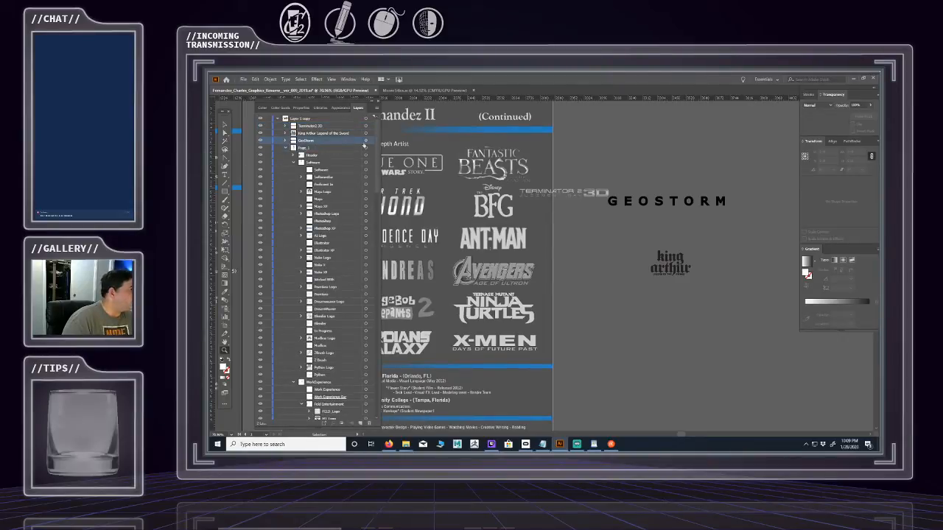
pyautogui.click(367, 140)
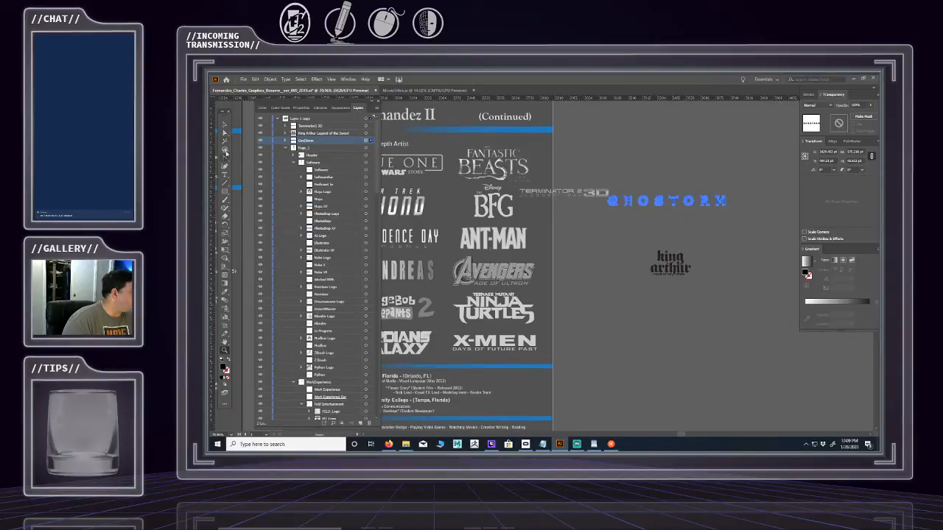
pyautogui.click(225, 292)
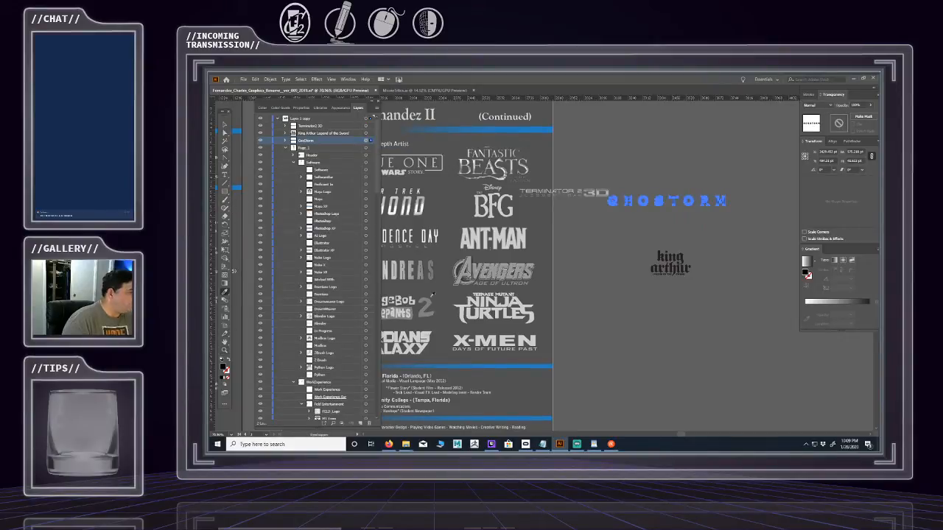
pyautogui.click(479, 336)
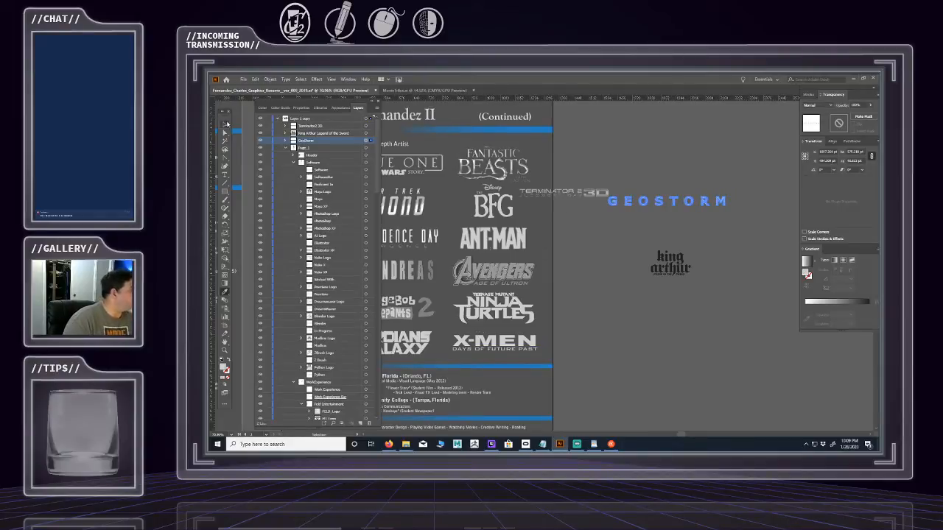
pyautogui.click(225, 124)
pyautogui.moveTo(644, 205); pyautogui.dragTo(597, 228)
pyautogui.click(659, 167)
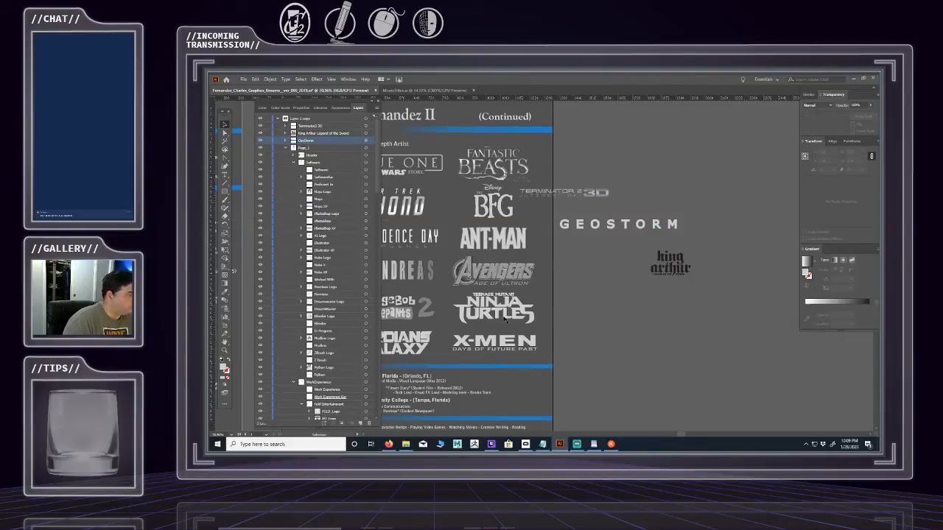
# - In the movie-titles document, hide the traced title groups and show the King Arthur poster image to examine its lettering
pyautogui.click(402, 90)
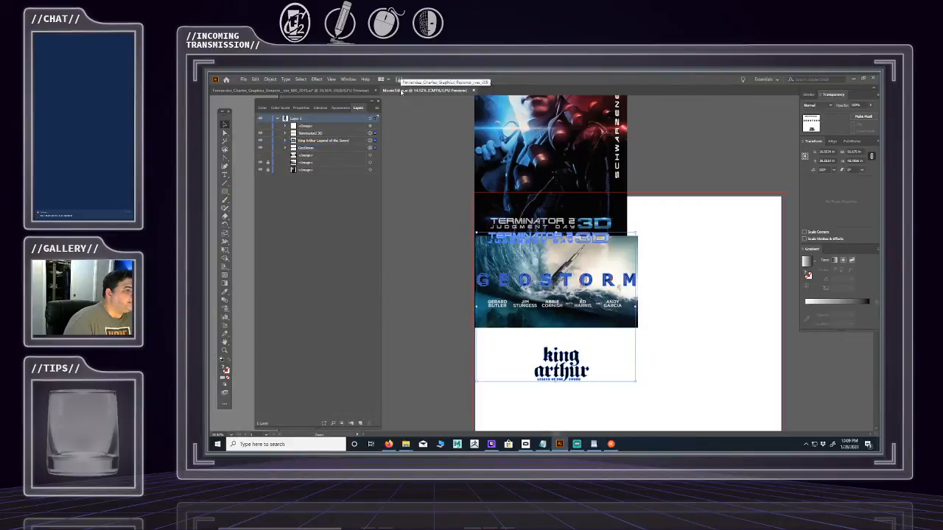
pyautogui.moveTo(401, 92)
pyautogui.mouseDown()
pyautogui.moveTo(757, 162)
pyautogui.moveTo(872, 94)
pyautogui.moveTo(383, 98)
pyautogui.mouseUp()
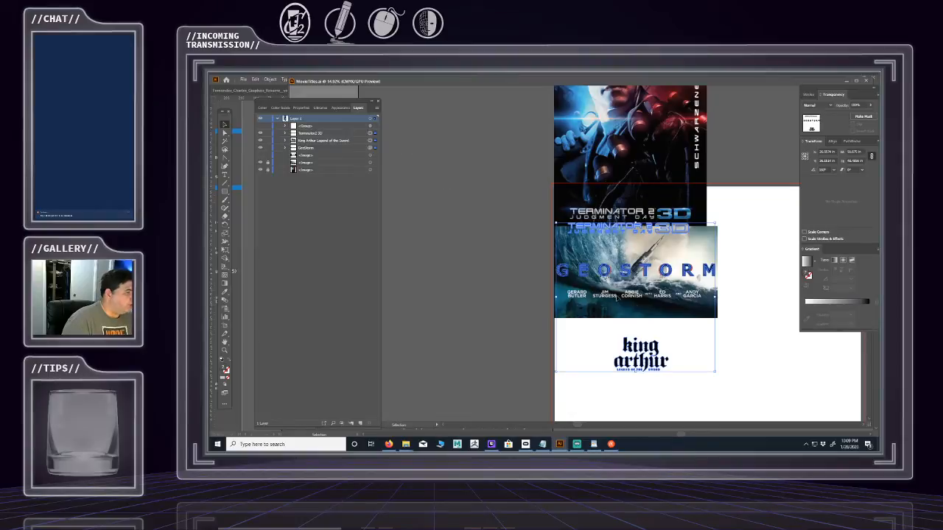
pyautogui.click(737, 318)
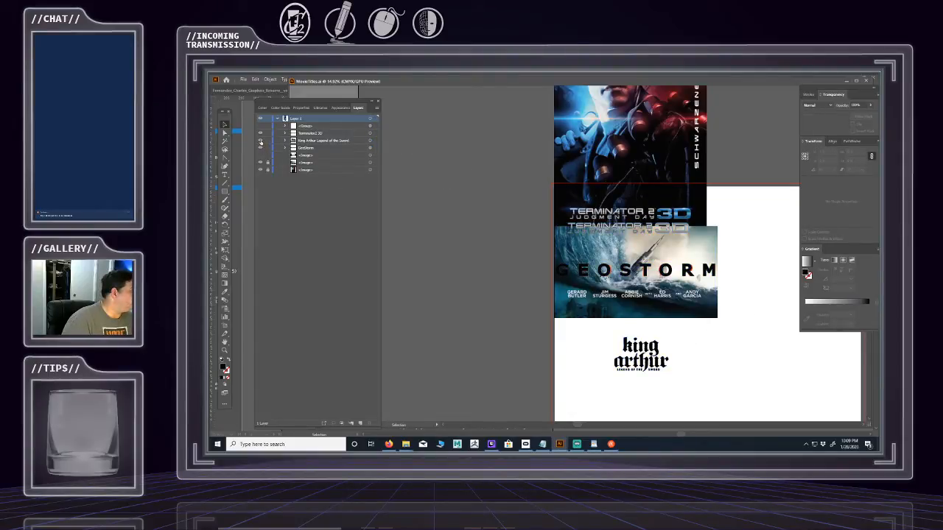
pyautogui.click(260, 140)
pyautogui.click(260, 133)
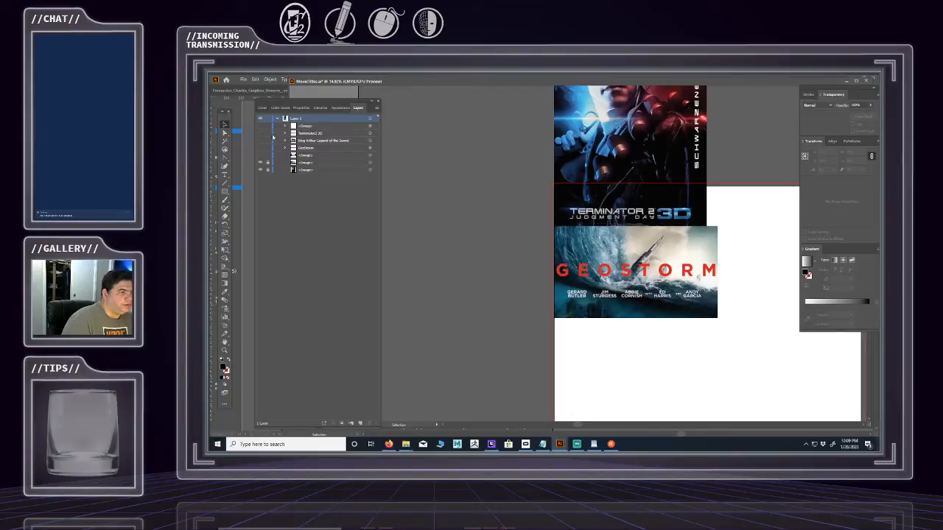
pyautogui.click(260, 155)
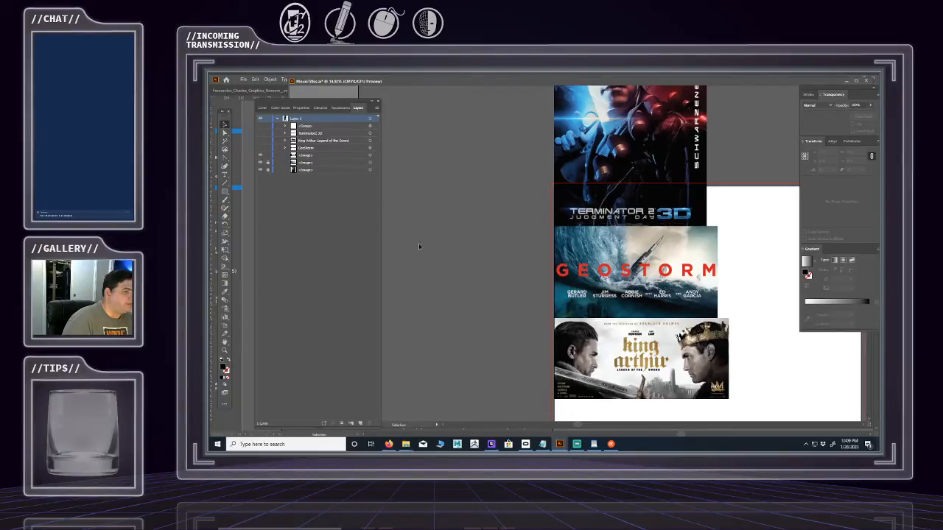
pyautogui.press('z')
pyautogui.moveTo(645, 358); pyautogui.dragTo(682, 268)
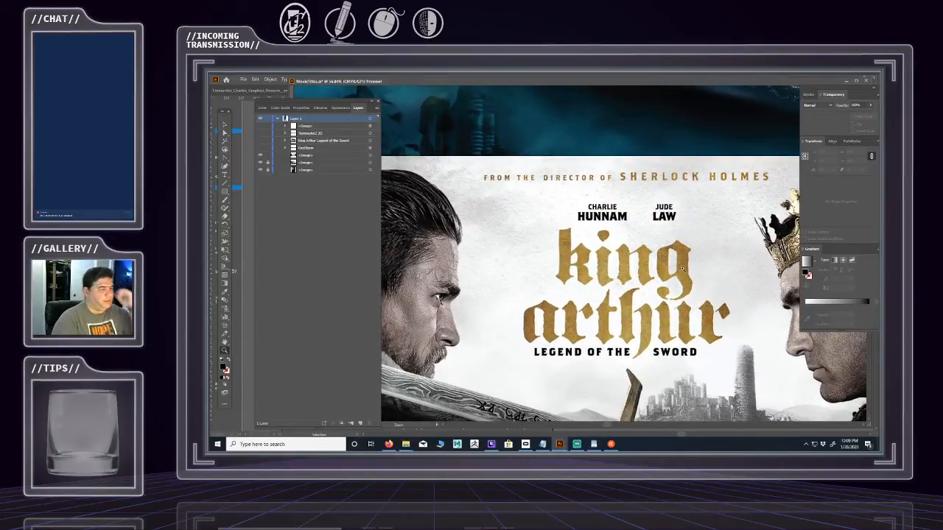
pyautogui.moveTo(610, 312); pyautogui.dragTo(594, 325)
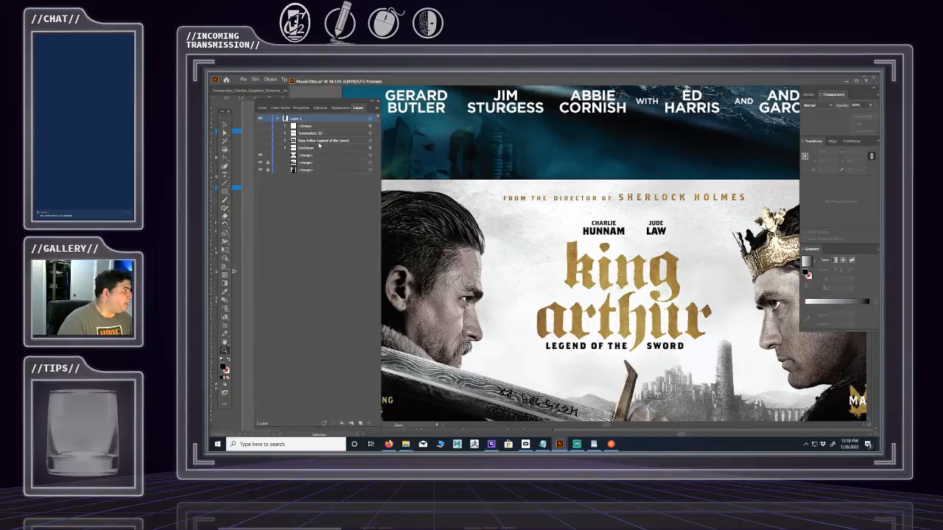
pyautogui.moveTo(620, 278); pyautogui.dragTo(552, 269)
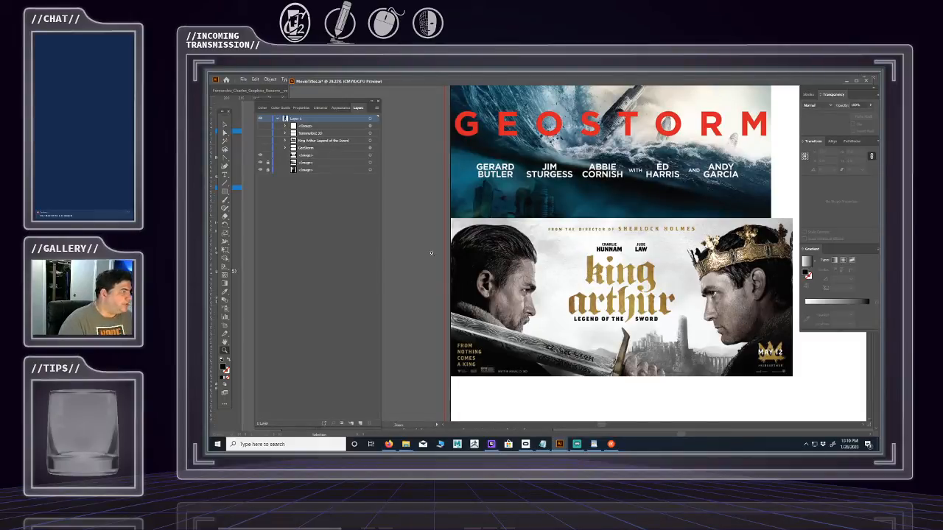
# - Clear the layer stack away from the movie-titles window and close that document without saving its changes
pyautogui.moveTo(358, 107); pyautogui.dragTo(810, 129)
pyautogui.moveTo(879, 121); pyautogui.dragTo(858, 112)
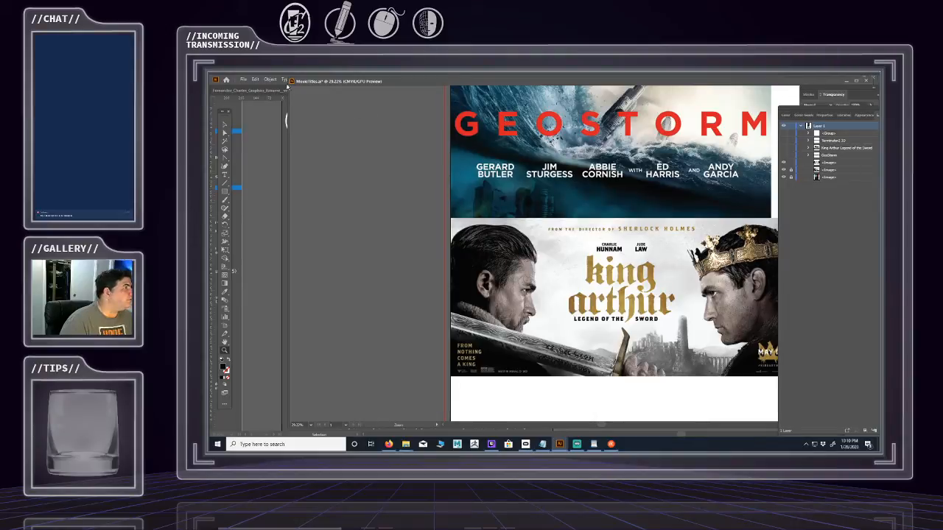
pyautogui.moveTo(547, 85); pyautogui.dragTo(427, 142)
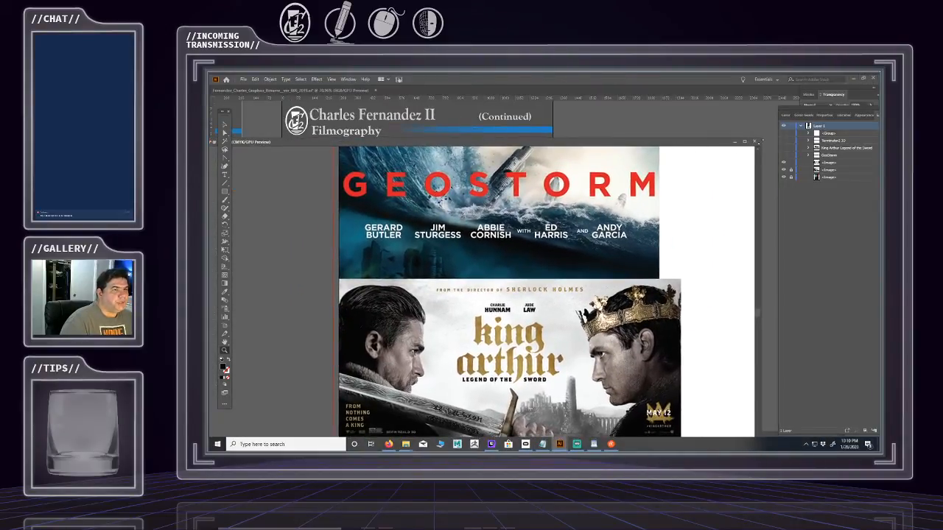
pyautogui.click(753, 141)
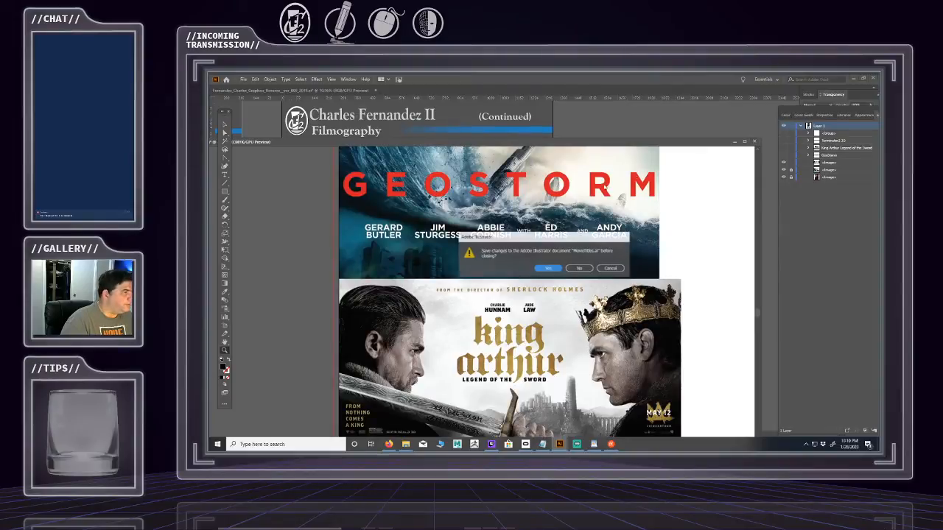
pyautogui.click(582, 269)
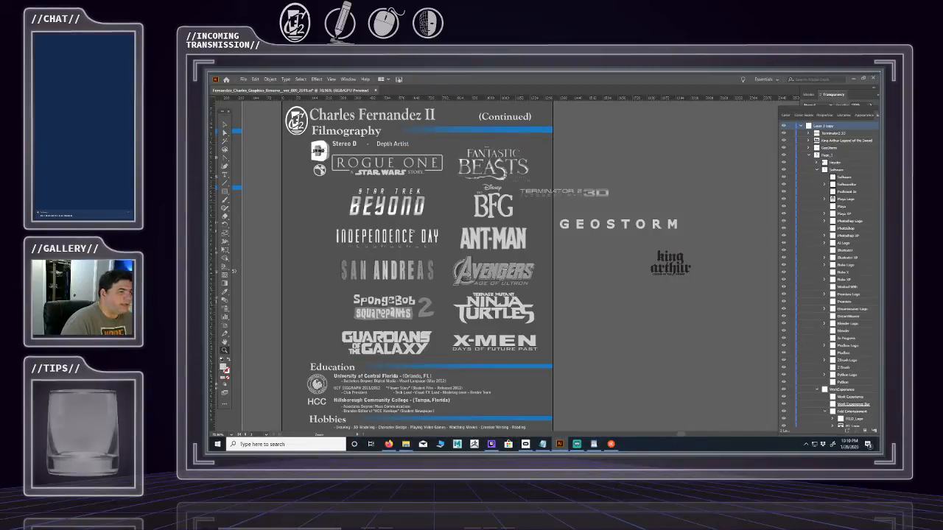
# - Expand the King Arthur Legend of the Sword group and select all its large king arthur letters, leaving out the last subgroup
pyautogui.click(225, 133)
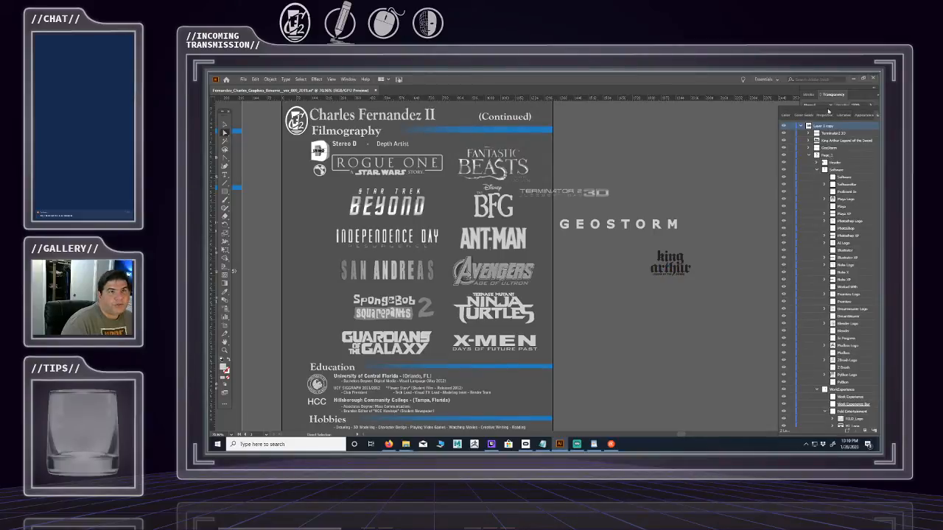
pyautogui.moveTo(830, 112); pyautogui.dragTo(700, 112)
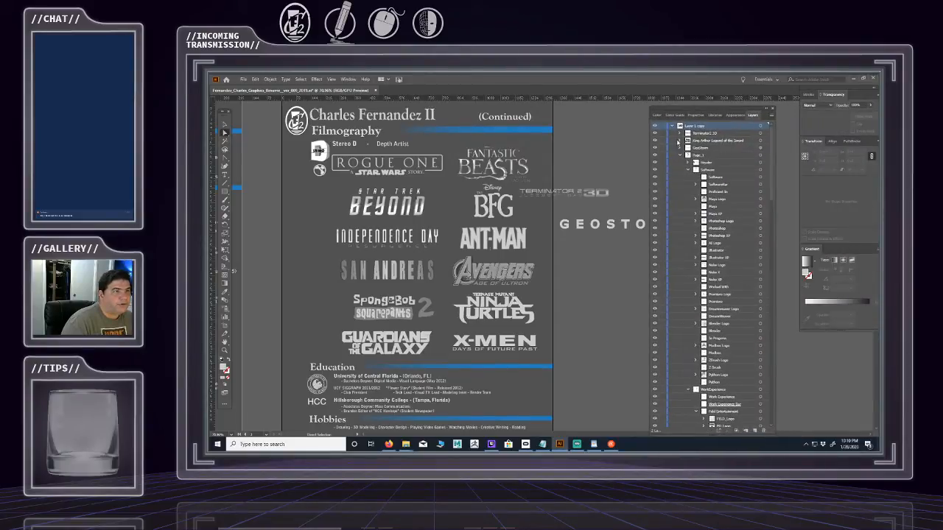
pyautogui.click(680, 140)
pyautogui.click(733, 149)
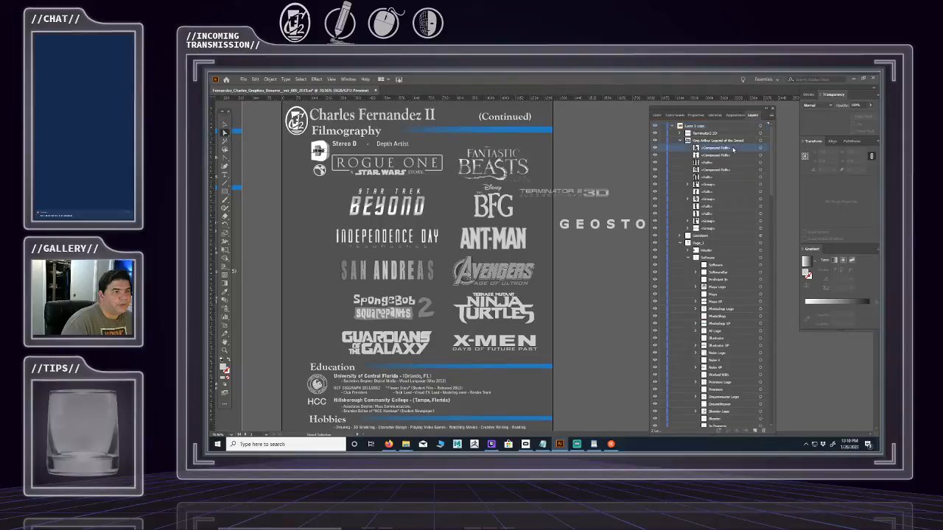
pyautogui.click(761, 221)
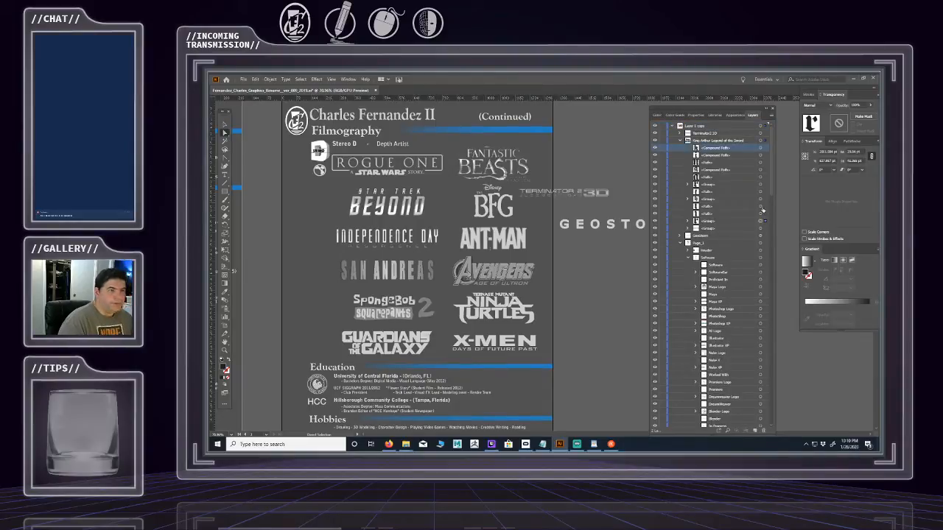
pyautogui.keyDown('shift'); pyautogui.click(760, 213); pyautogui.keyUp('shift')
pyautogui.keyDown('shift'); pyautogui.click(761, 206); pyautogui.keyUp('shift')
pyautogui.keyDown('shift'); pyautogui.click(761, 199); pyautogui.keyUp('shift')
pyautogui.keyDown('shift'); pyautogui.click(761, 192); pyautogui.keyUp('shift')
pyautogui.keyDown('shift'); pyautogui.click(762, 185); pyautogui.keyUp('shift')
pyautogui.keyDown('shift'); pyautogui.click(761, 177); pyautogui.keyUp('shift')
pyautogui.keyDown('shift'); pyautogui.click(762, 169); pyautogui.keyUp('shift')
pyautogui.keyDown('shift'); pyautogui.click(762, 155); pyautogui.keyUp('shift')
pyautogui.keyDown('shift'); pyautogui.click(762, 147); pyautogui.keyUp('shift')
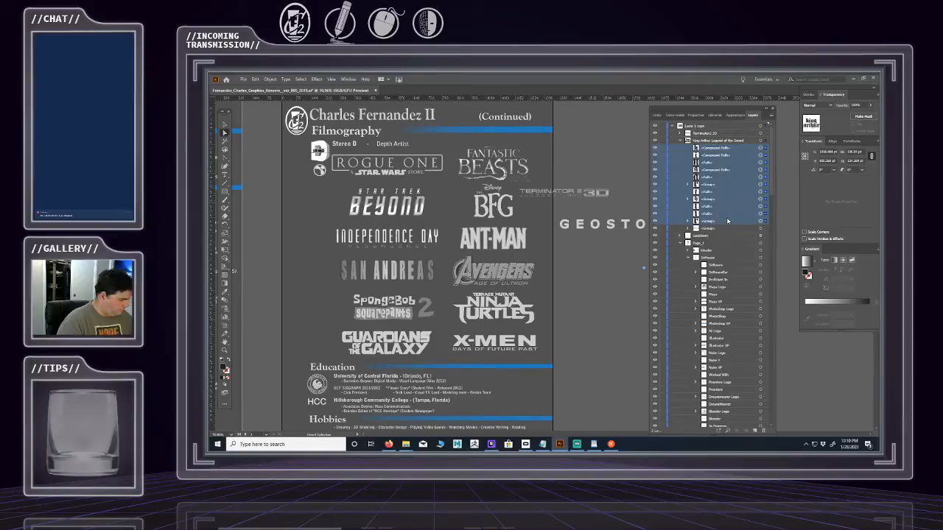
# - Group the selected king arthur letters and rename the new group King Arthur
pyautogui.hotkey('ctrl', 'g')
pyautogui.doubleClick(712, 149)
pyautogui.write('Ki')
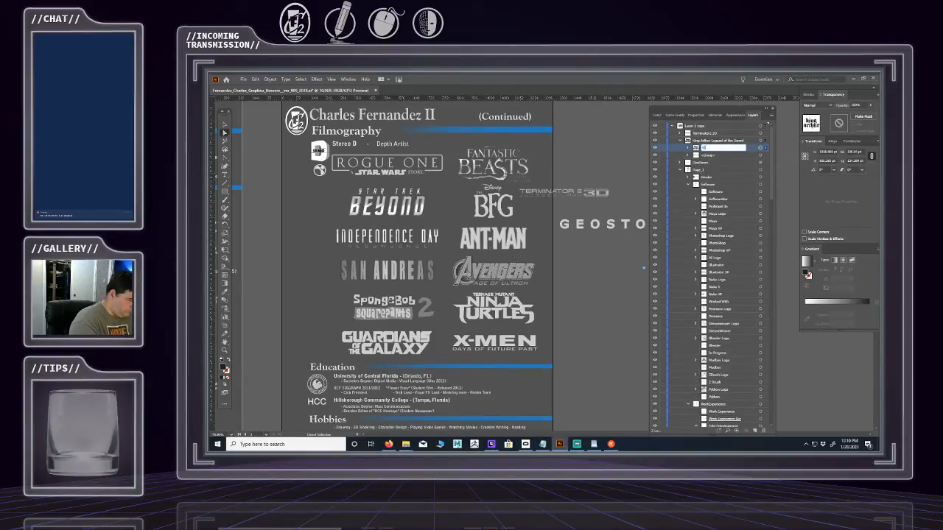
pyautogui.write('ng Arthur')
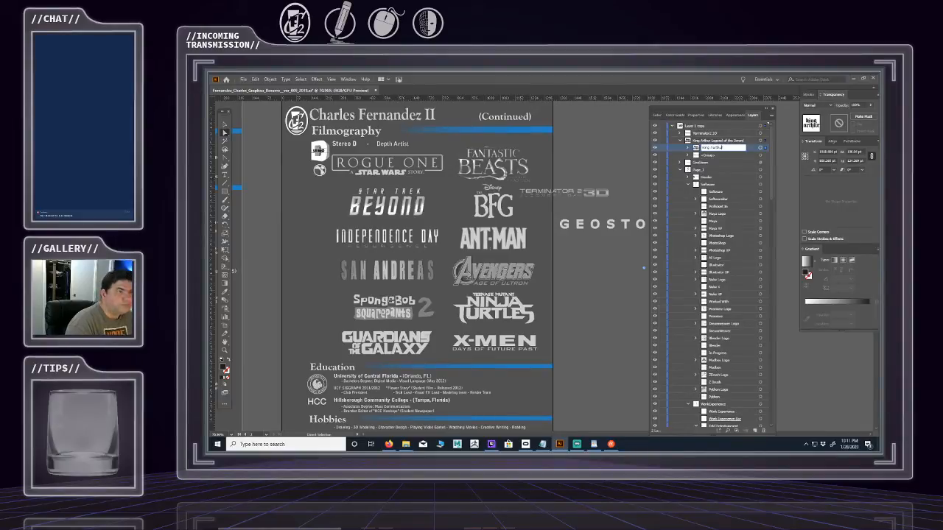
pyautogui.press('Return')
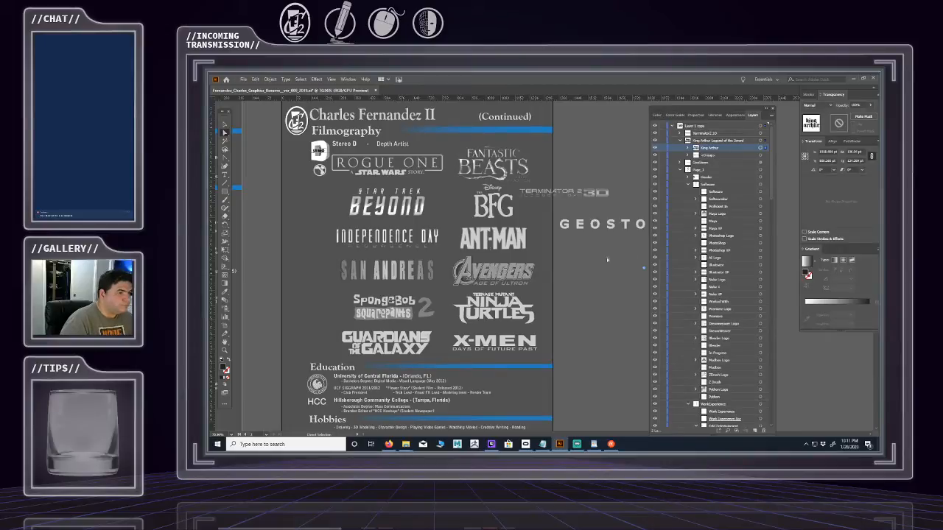
# - Apply the gradient fill sampled from the San Andreas logo to the King Arthur letter group
pyautogui.moveTo(616, 301); pyautogui.dragTo(528, 291)
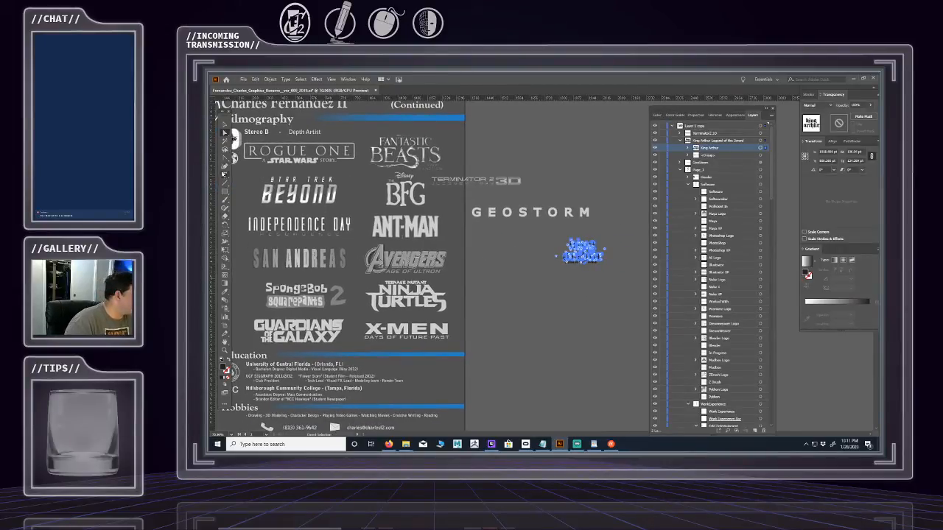
pyautogui.click(224, 291)
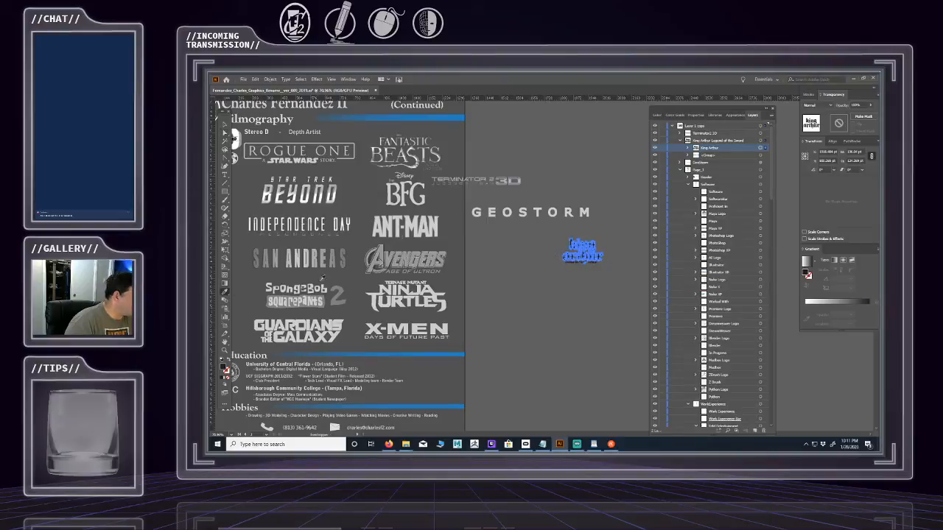
pyautogui.click(309, 254)
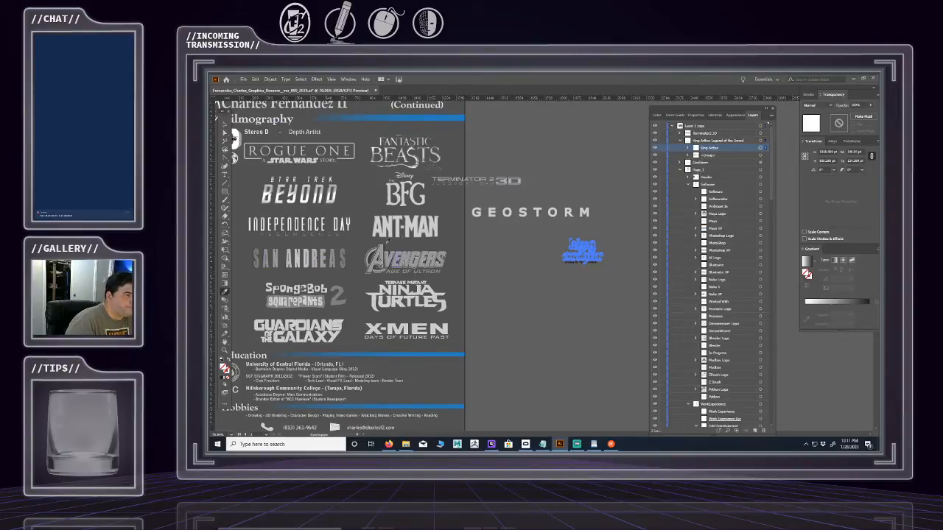
pyautogui.click(311, 255)
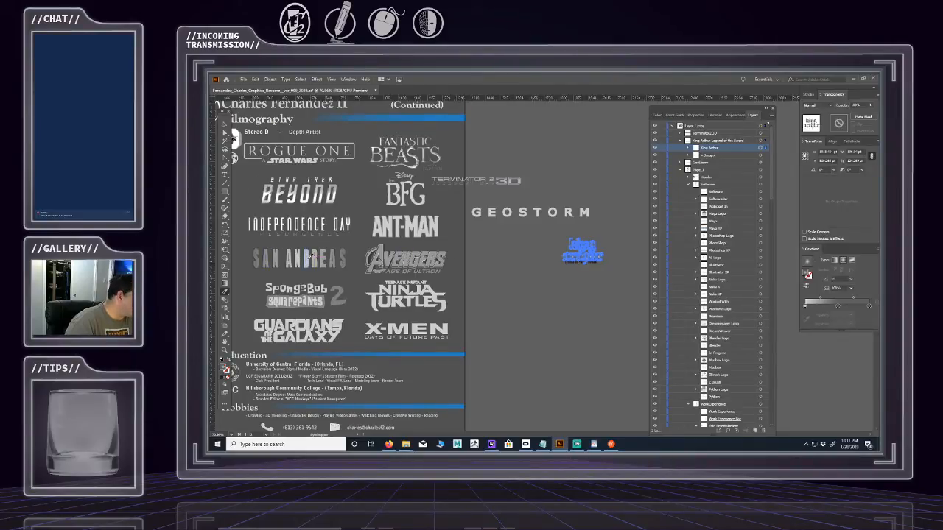
# - Change the King Arthur letters' gradient to linear with a 90° angle
pyautogui.click(225, 125)
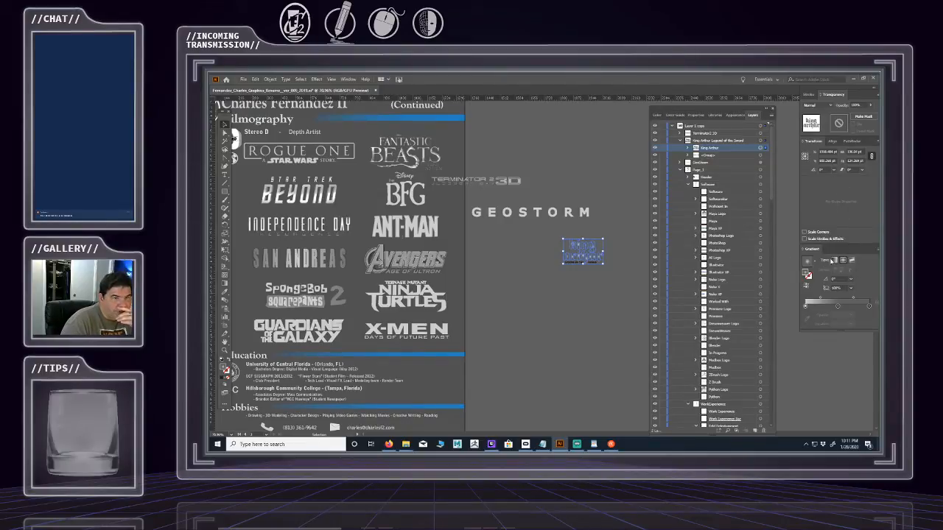
pyautogui.click(833, 261)
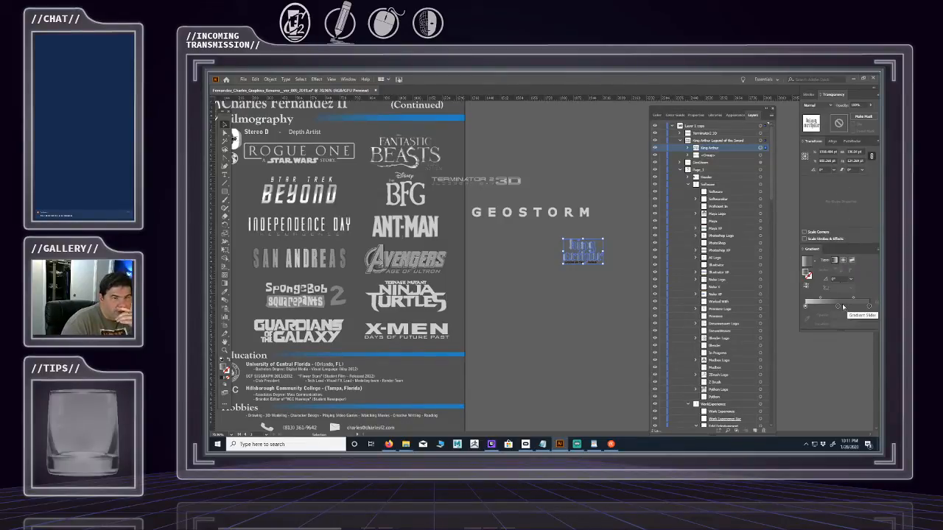
pyautogui.click(852, 280)
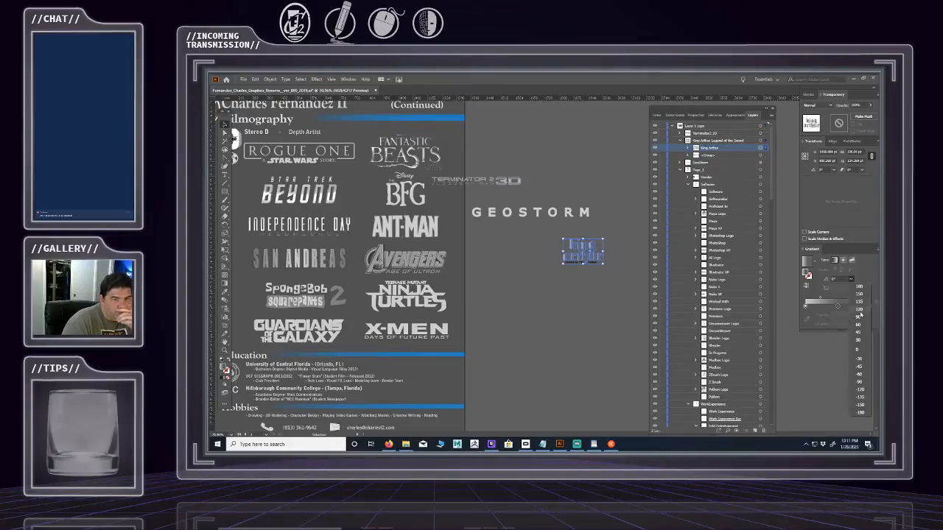
pyautogui.click(858, 317)
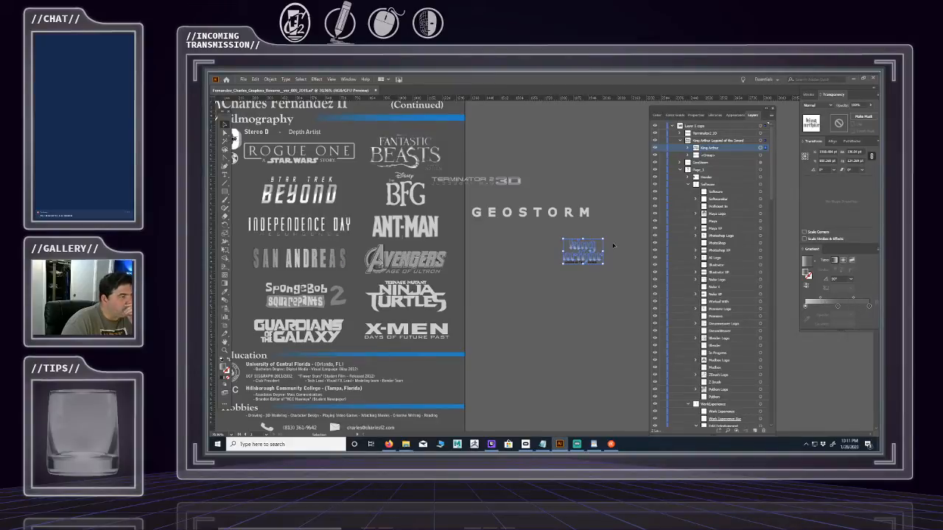
# - Try a freeform gradient on the King Arthur letters and return to the linear gradient
pyautogui.click(852, 261)
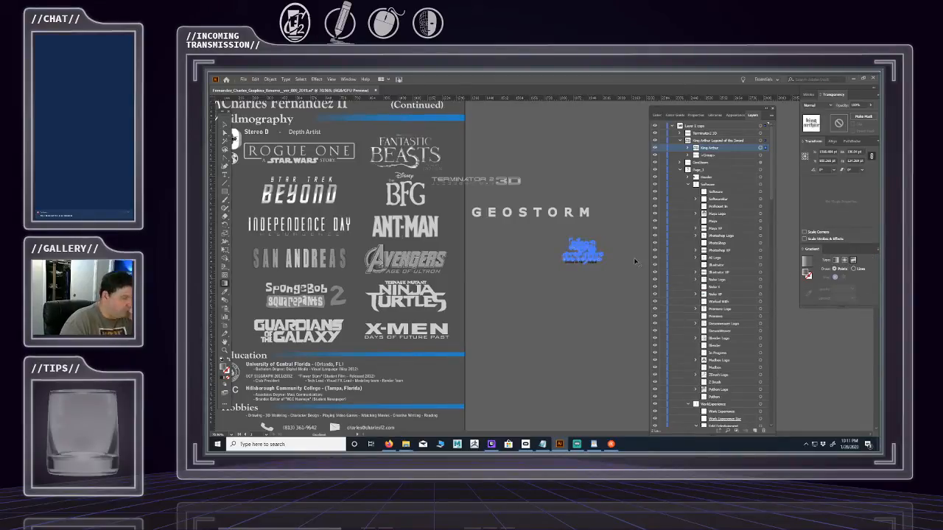
pyautogui.press('z')
pyautogui.moveTo(603, 252); pyautogui.dragTo(605, 254)
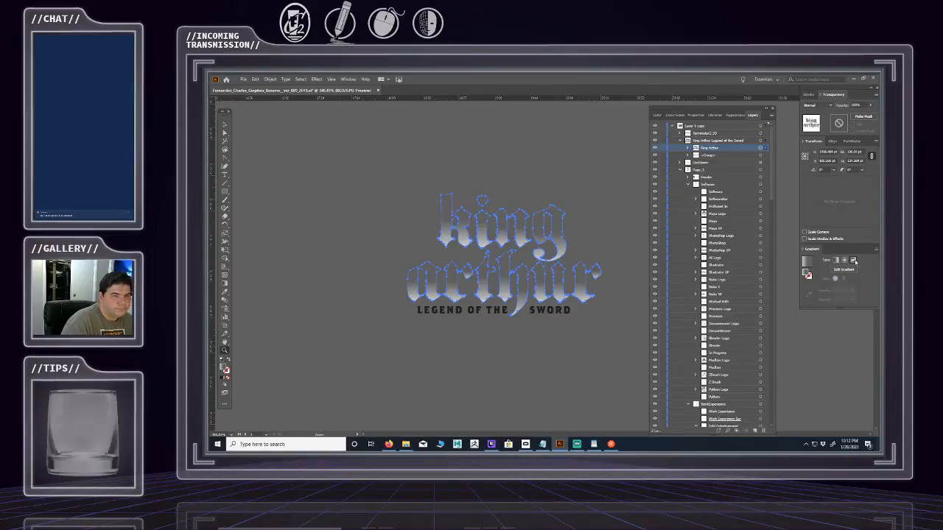
pyautogui.click(225, 283)
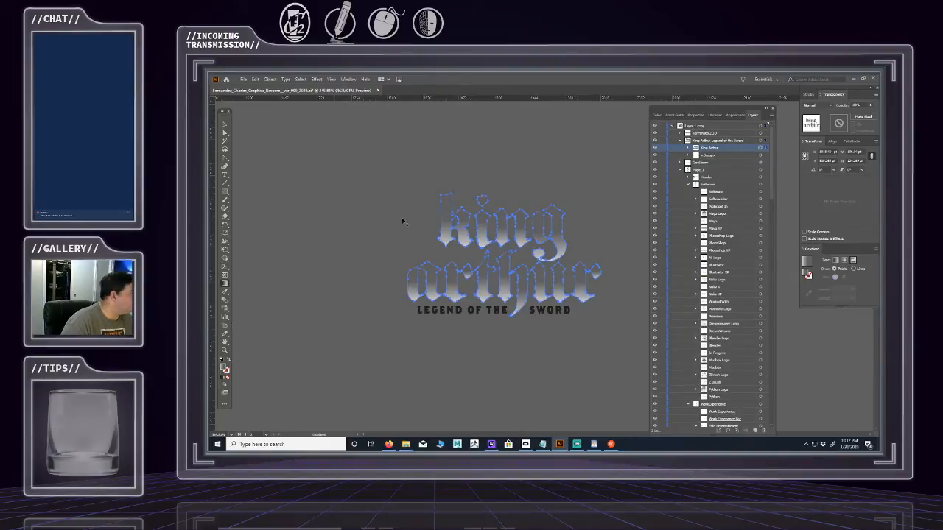
pyautogui.press('ctrl')
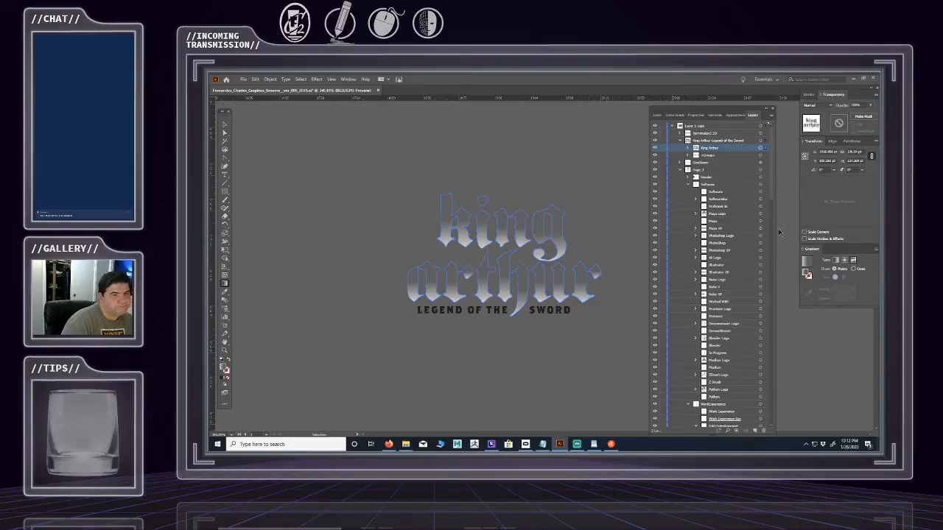
pyautogui.click(810, 260)
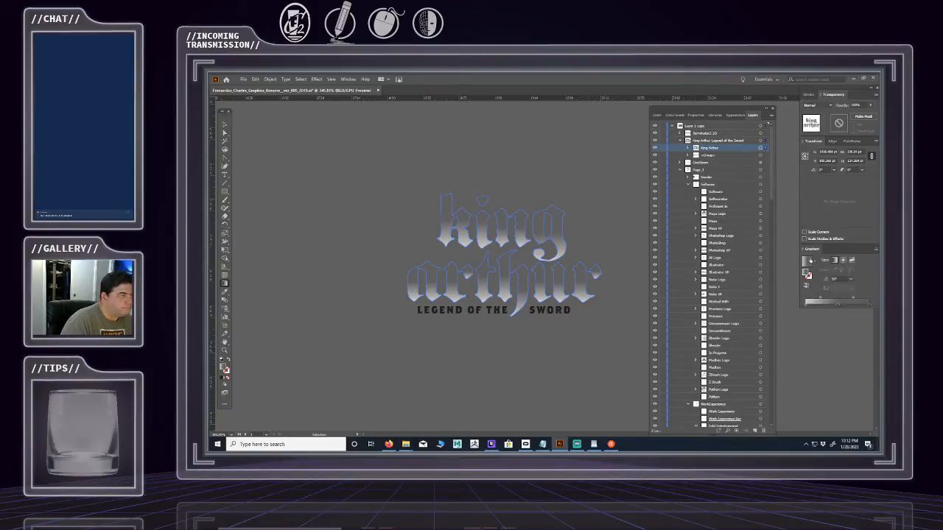
# - Rework the King Arthur gradient's stops, leaving one light middle stop at about 57% between the end stops, and deselect the letters
pyautogui.click(822, 306)
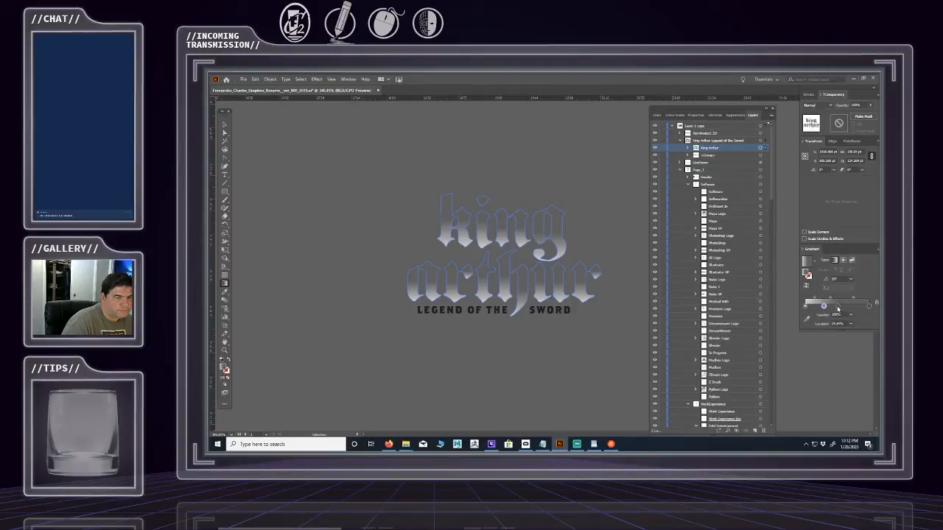
pyautogui.moveTo(838, 308); pyautogui.dragTo(840, 324)
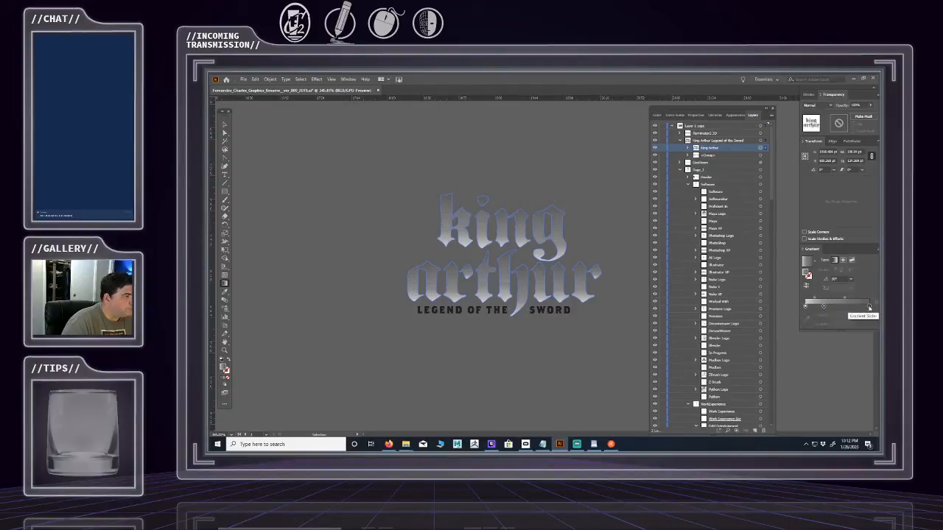
pyautogui.click(869, 306)
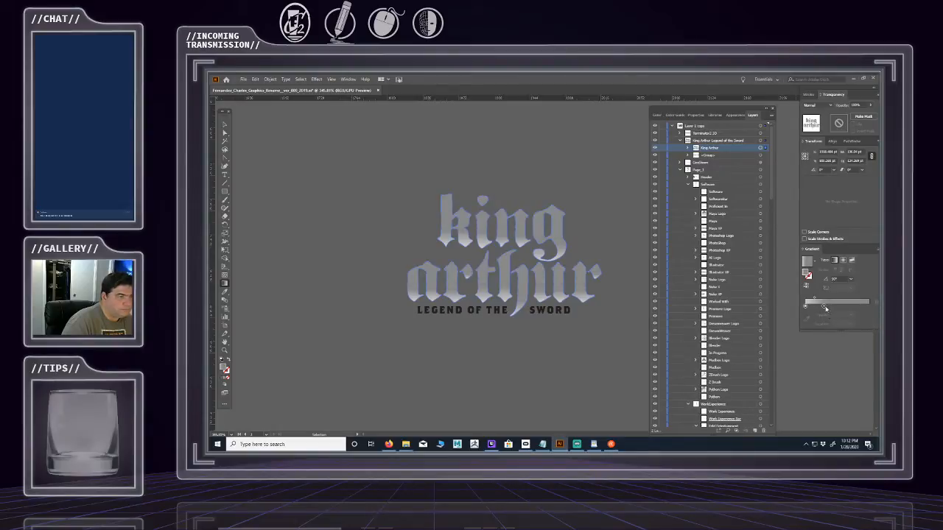
pyautogui.moveTo(870, 308); pyautogui.dragTo(842, 308)
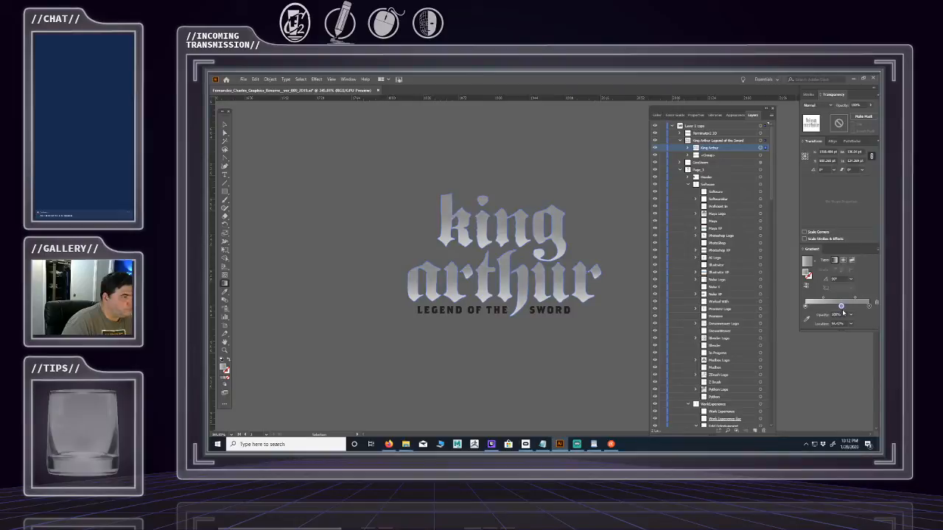
pyautogui.moveTo(841, 307); pyautogui.dragTo(848, 308)
pyautogui.click(805, 305)
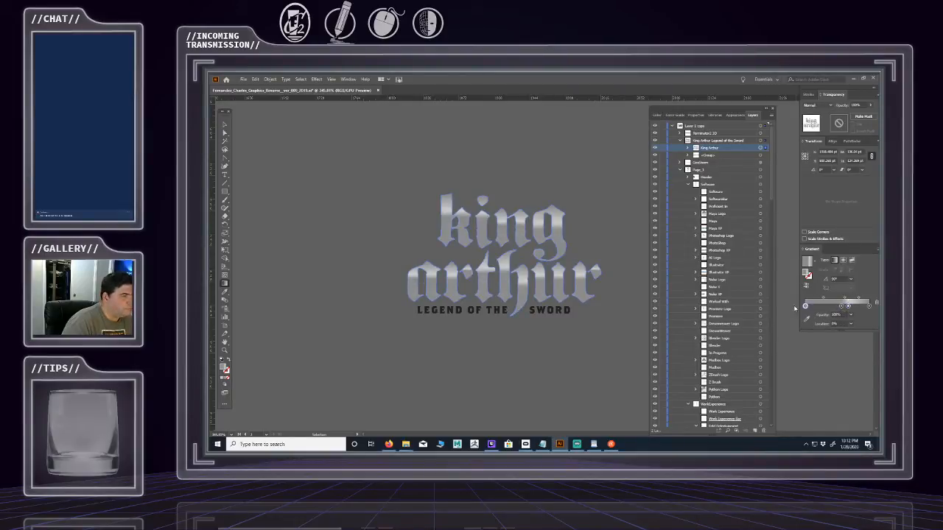
pyautogui.moveTo(841, 306); pyautogui.dragTo(845, 323)
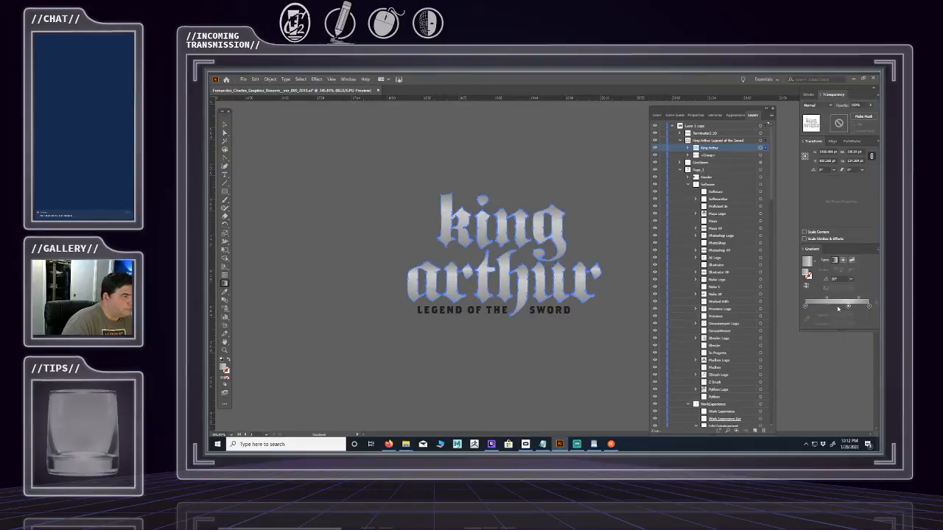
pyautogui.click(848, 307)
pyautogui.moveTo(848, 307); pyautogui.dragTo(842, 306)
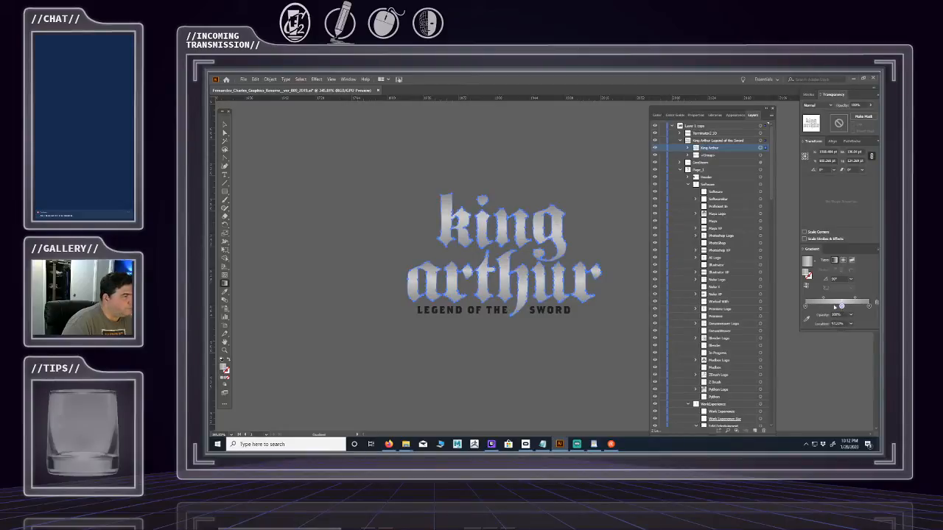
pyautogui.click(224, 124)
pyautogui.click(310, 182)
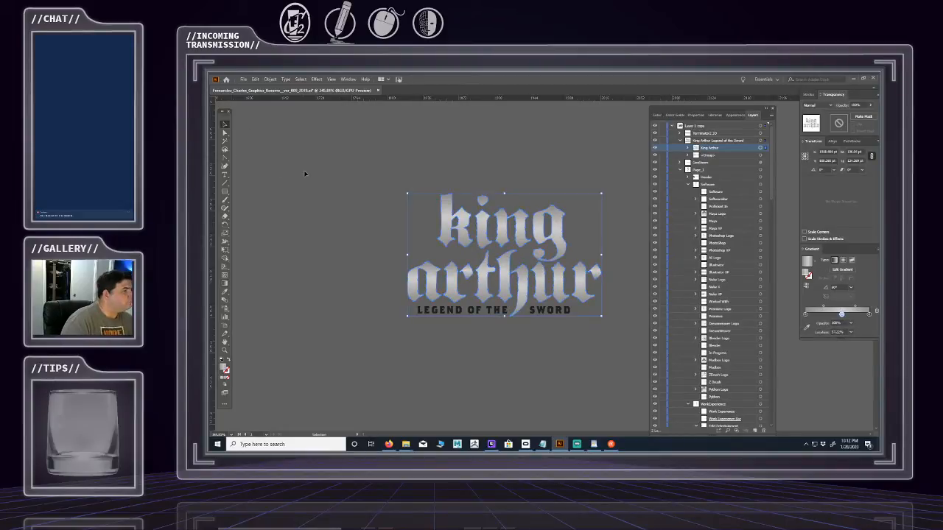
# - Recolor the Legend of the Sword subtitle group with a gray fill sampled from an existing film logo and deselect it
pyautogui.scroll(-8, 451, 260)
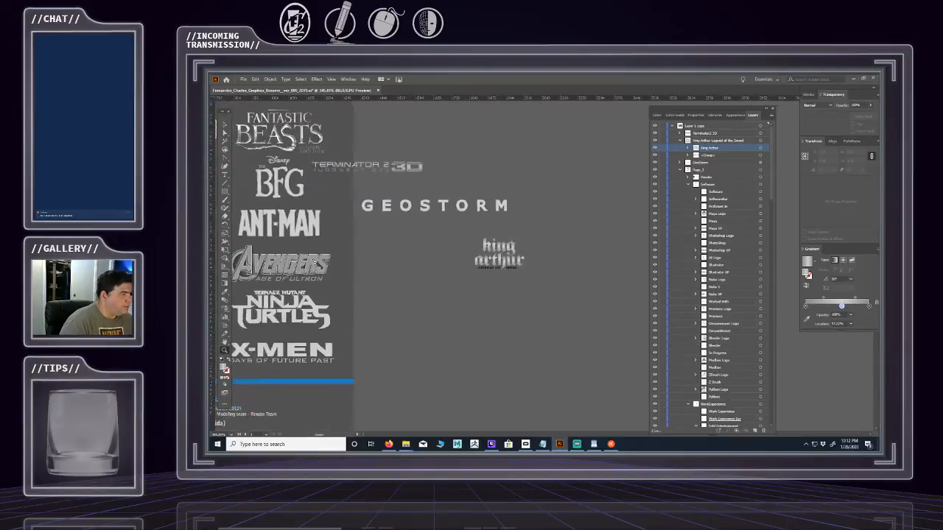
pyautogui.scroll(2, 456, 254)
pyautogui.moveTo(432, 246); pyautogui.dragTo(549, 238)
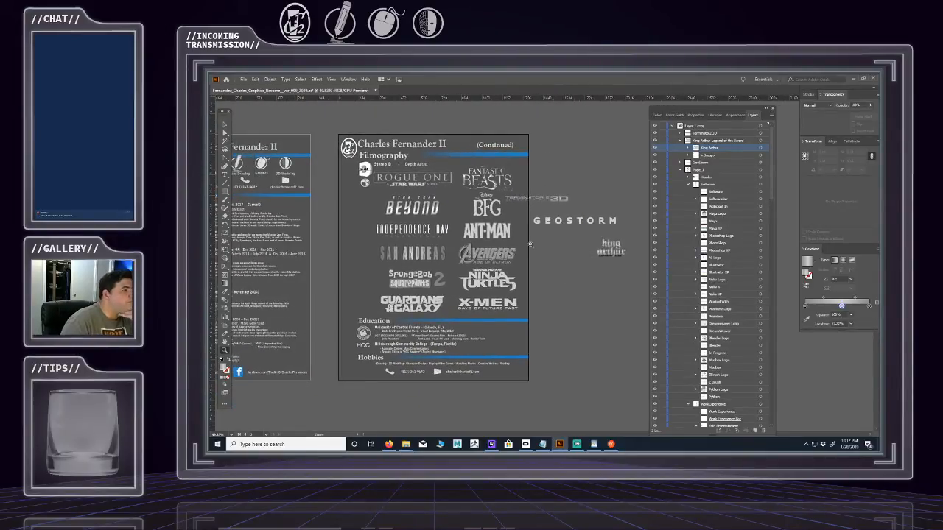
pyautogui.scroll(2, 598, 250)
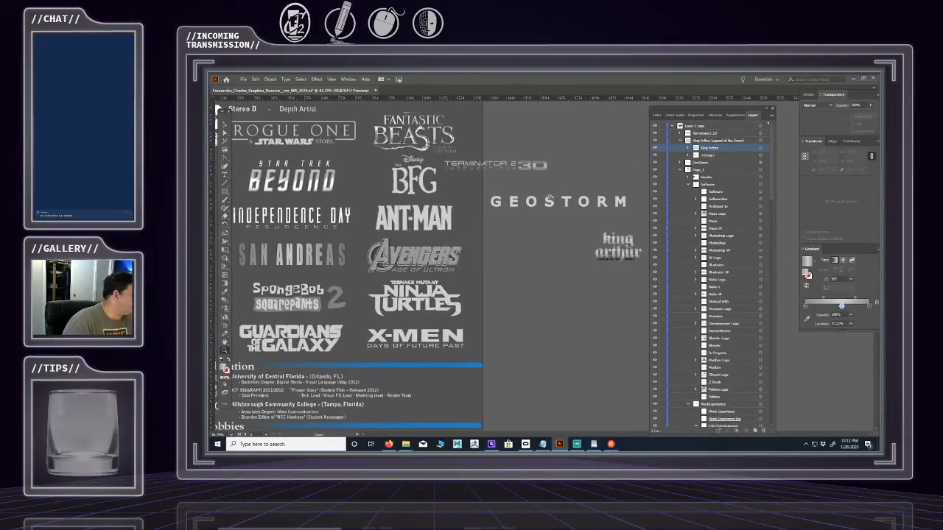
pyautogui.moveTo(554, 242); pyautogui.dragTo(521, 266)
pyautogui.press('v')
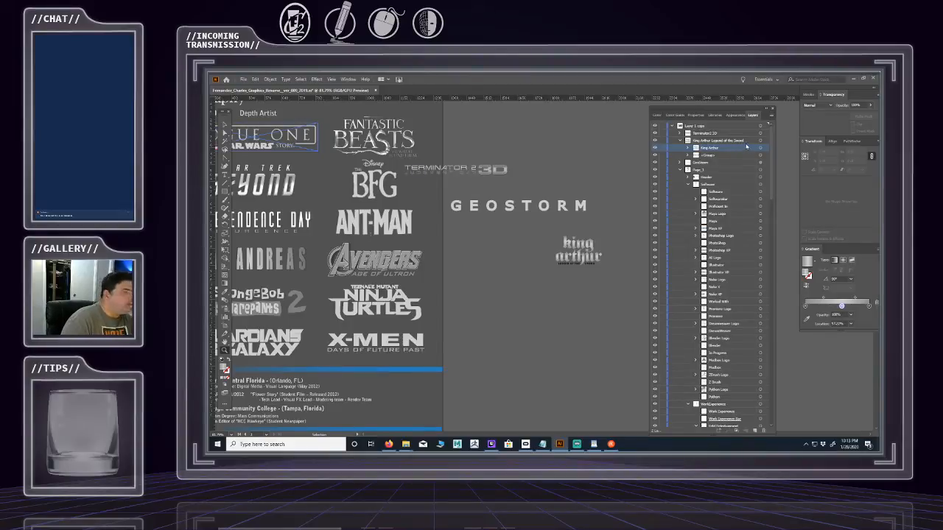
pyautogui.click(763, 156)
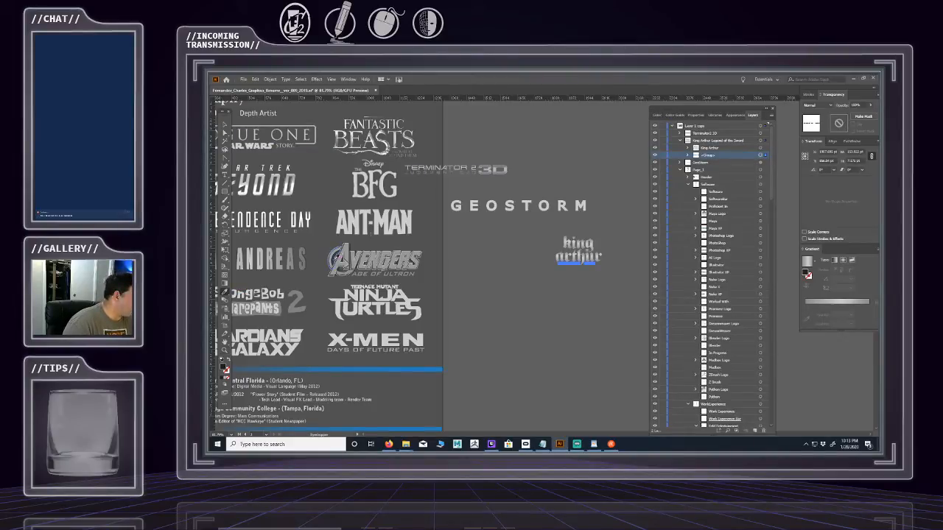
pyautogui.press('v')
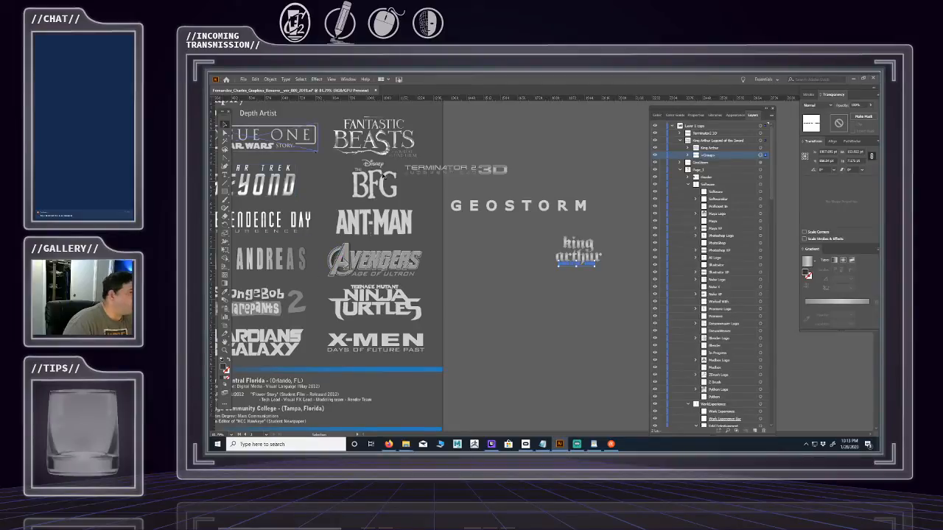
pyautogui.click(633, 169)
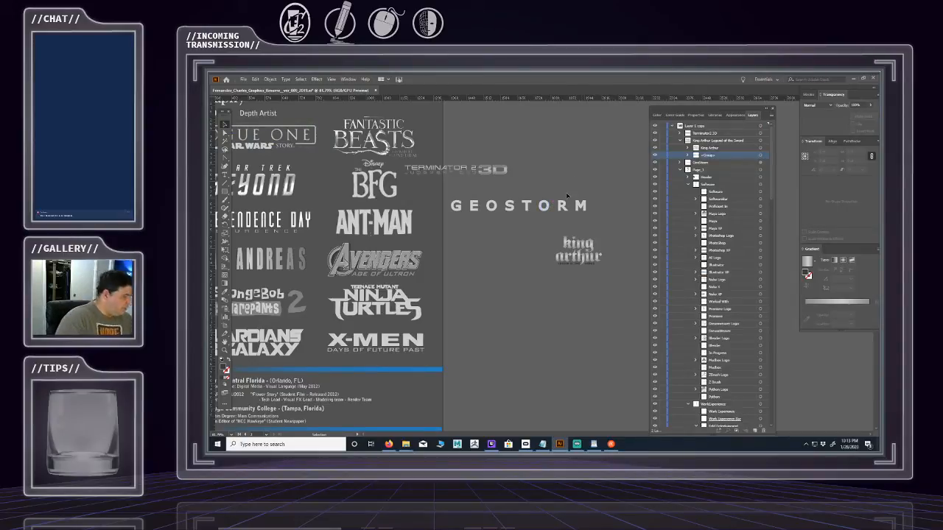
# - Collapse the King Arthur Legend of the Sword group and highlight the GeoStorm entry in the layer list
pyautogui.scroll(-2, 508, 177)
pyautogui.scroll(3, 515, 195)
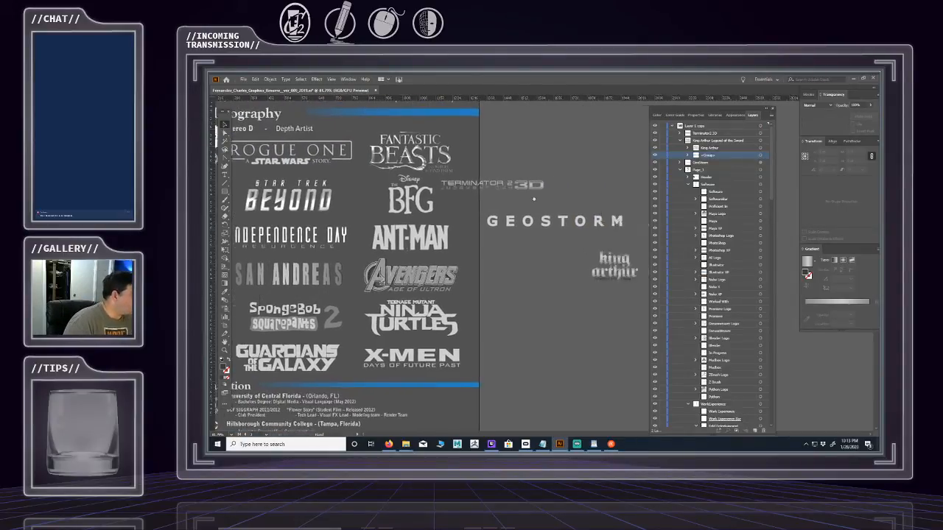
pyautogui.moveTo(501, 204); pyautogui.dragTo(540, 204)
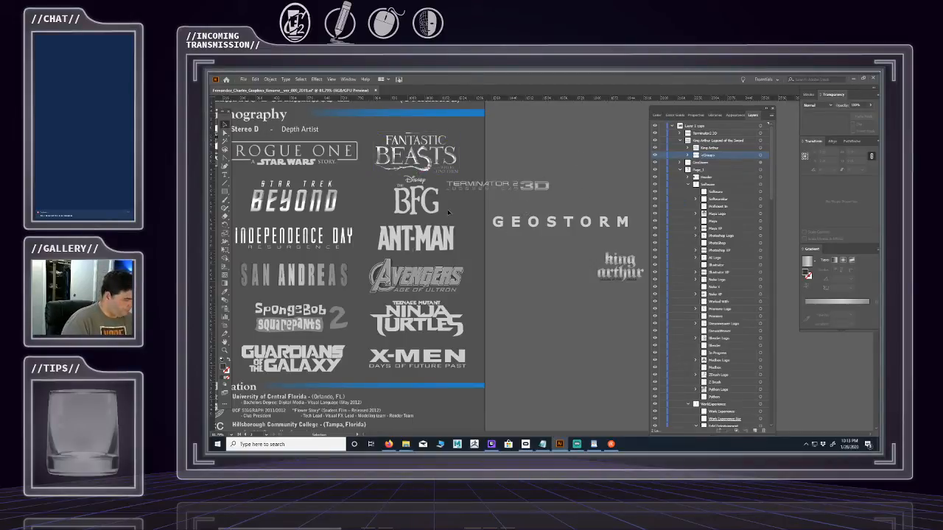
pyautogui.moveTo(389, 187); pyautogui.dragTo(438, 200)
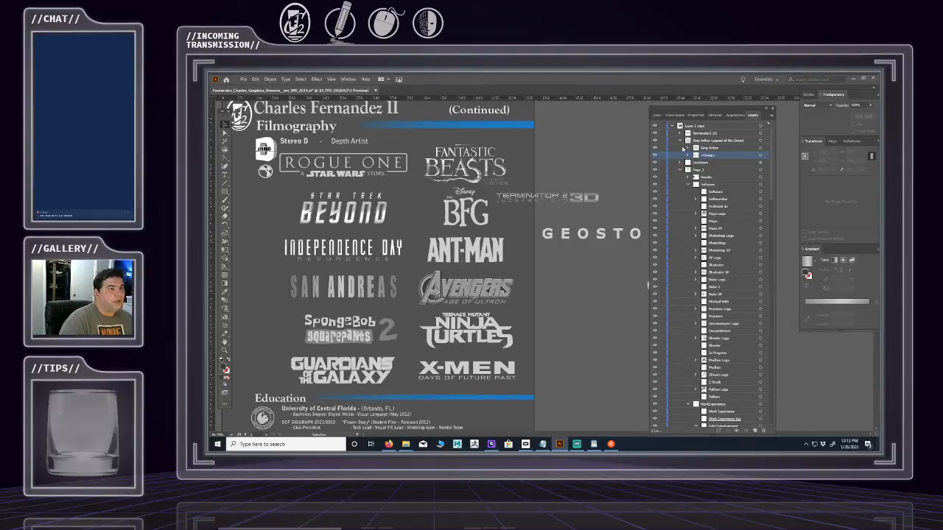
pyautogui.click(680, 140)
pyautogui.click(701, 148)
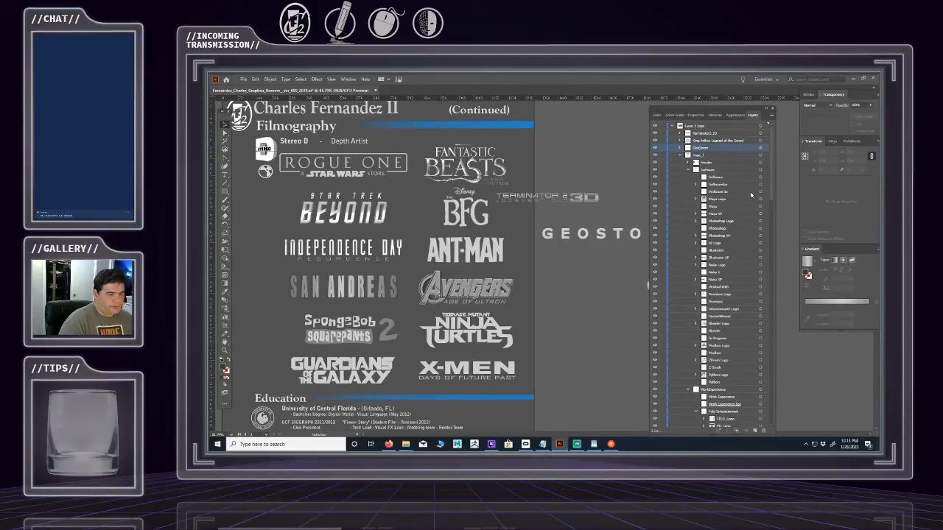
# - Select the Terminator 2 3D, King Arthur and GeoStorm groups and move them into Page_2, directly above Rogue_One
pyautogui.click(760, 132)
pyautogui.keyDown('shift'); pyautogui.click(760, 148); pyautogui.keyUp('shift')
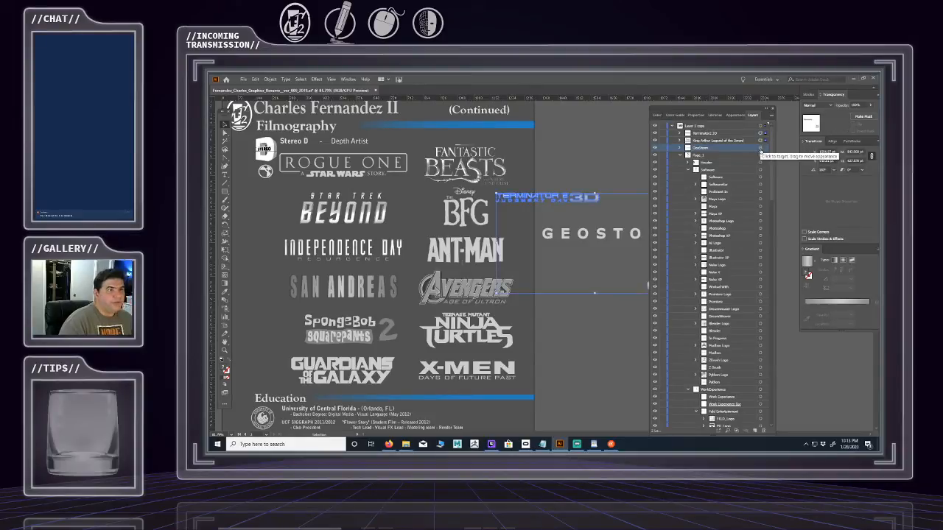
pyautogui.keyDown('shift'); pyautogui.click(741, 134); pyautogui.keyUp('shift')
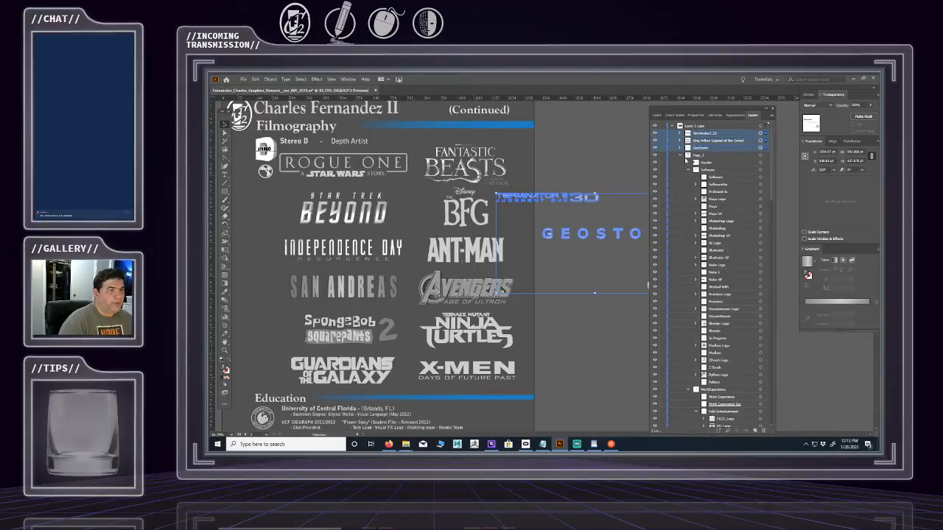
pyautogui.click(679, 154)
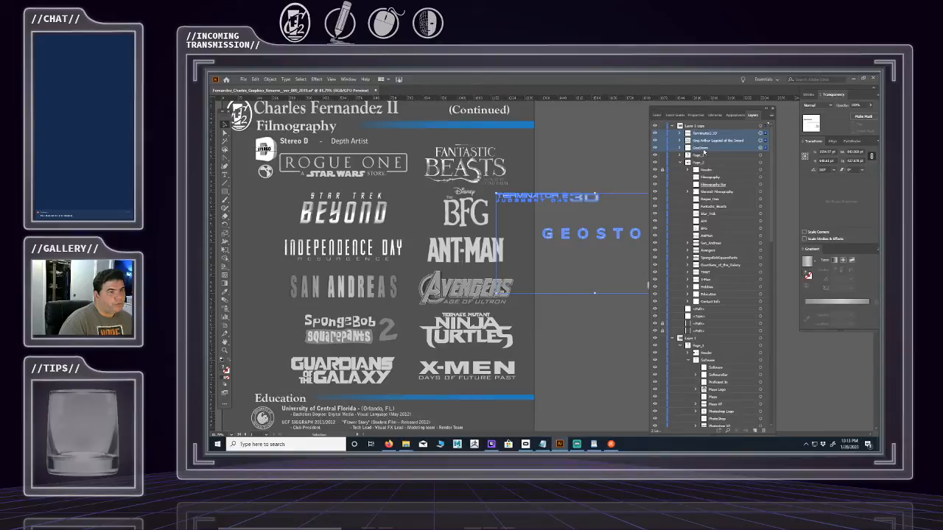
pyautogui.moveTo(703, 152); pyautogui.dragTo(717, 197)
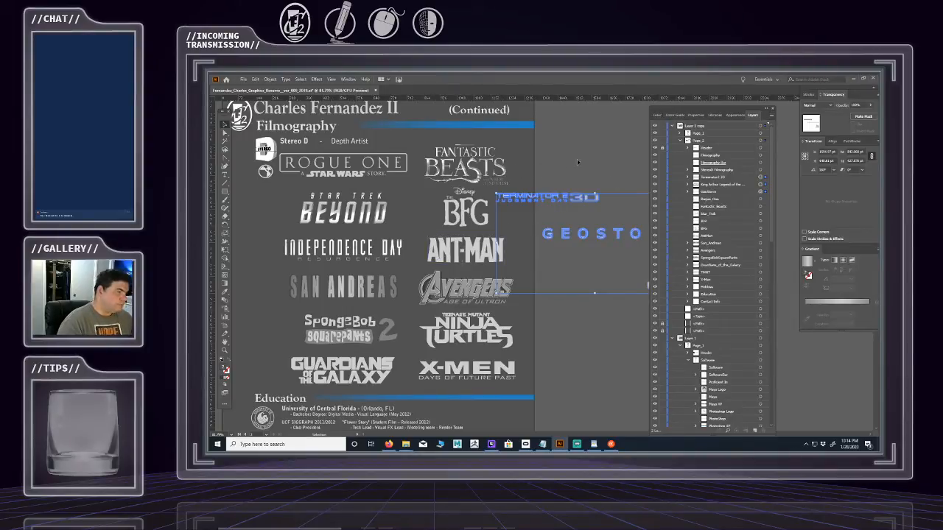
# - Select all existing film logos from Rogue One through X-Men, scale them down together toward their lower-right corner, and deselect them
pyautogui.click(759, 198)
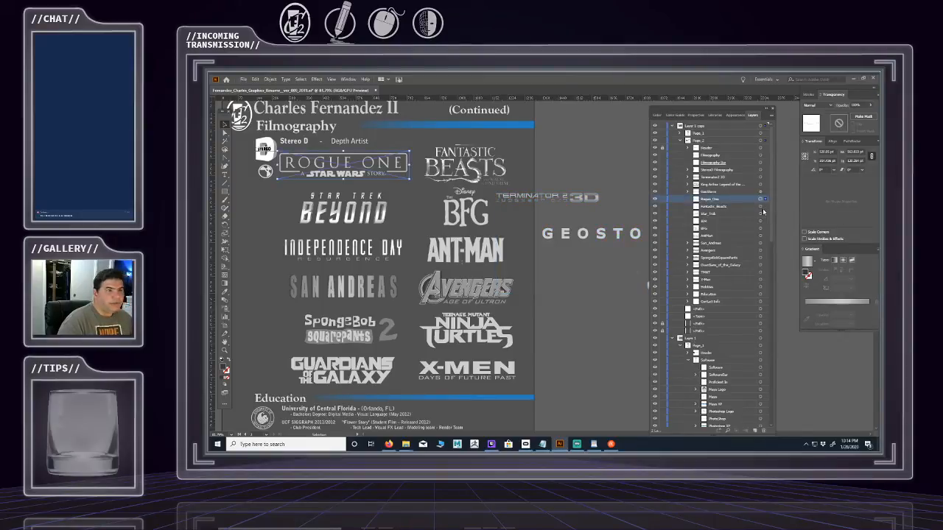
pyautogui.keyDown('shift'); pyautogui.click(760, 206); pyautogui.keyUp('shift')
pyautogui.keyDown('shift'); pyautogui.click(760, 214); pyautogui.keyUp('shift')
pyautogui.keyDown('shift'); pyautogui.click(760, 221); pyautogui.keyUp('shift')
pyautogui.keyDown('shift'); pyautogui.click(761, 228); pyautogui.keyUp('shift')
pyautogui.keyDown('shift'); pyautogui.click(760, 235); pyautogui.keyUp('shift')
pyautogui.keyDown('shift'); pyautogui.click(761, 250); pyautogui.keyUp('shift')
pyautogui.keyDown('shift'); pyautogui.click(761, 258); pyautogui.keyUp('shift')
pyautogui.keyDown('shift'); pyautogui.click(761, 265); pyautogui.keyUp('shift')
pyautogui.keyDown('shift'); pyautogui.click(760, 273); pyautogui.keyUp('shift')
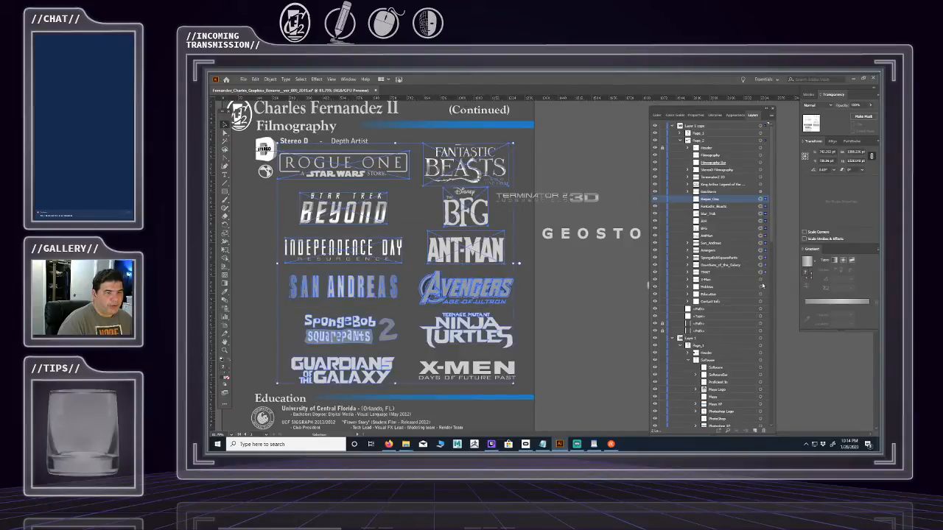
pyautogui.keyDown('shift'); pyautogui.click(761, 280); pyautogui.keyUp('shift')
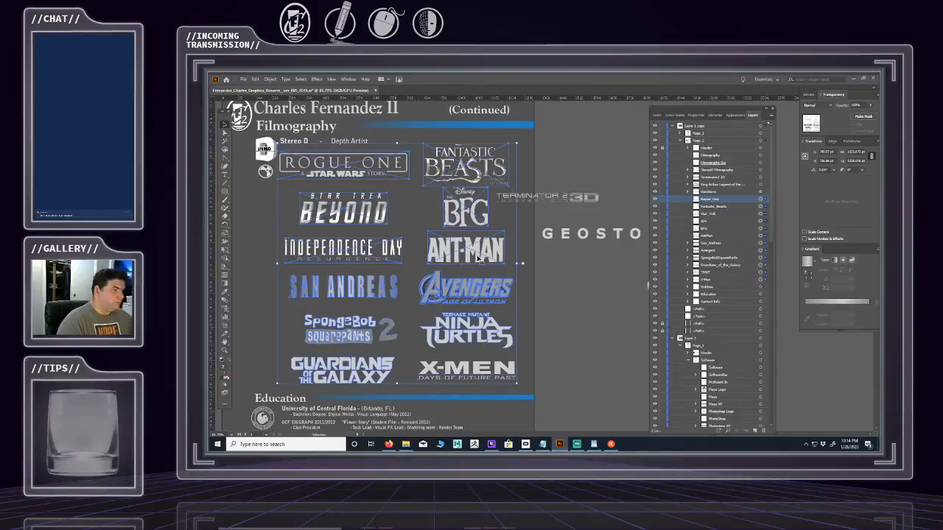
pyautogui.scroll(-2, 552, 265)
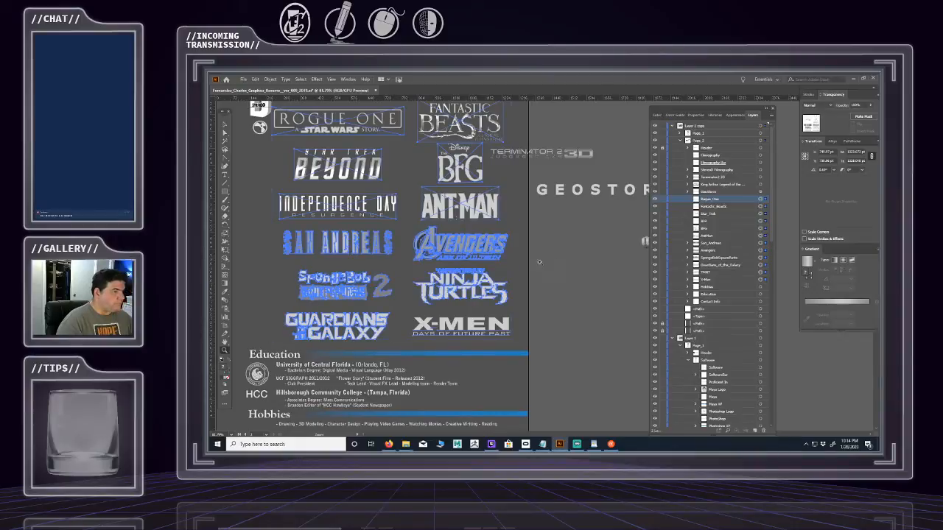
pyautogui.scroll(-3, 546, 262)
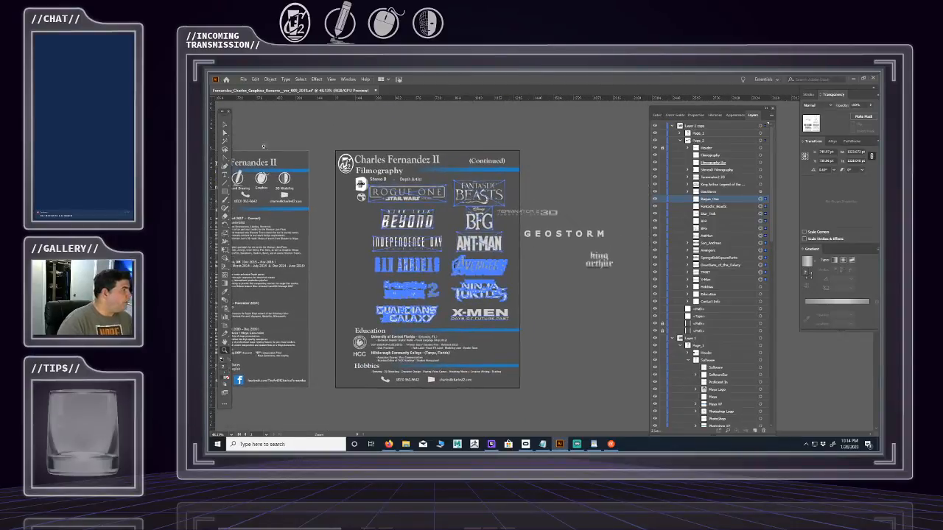
pyautogui.click(225, 125)
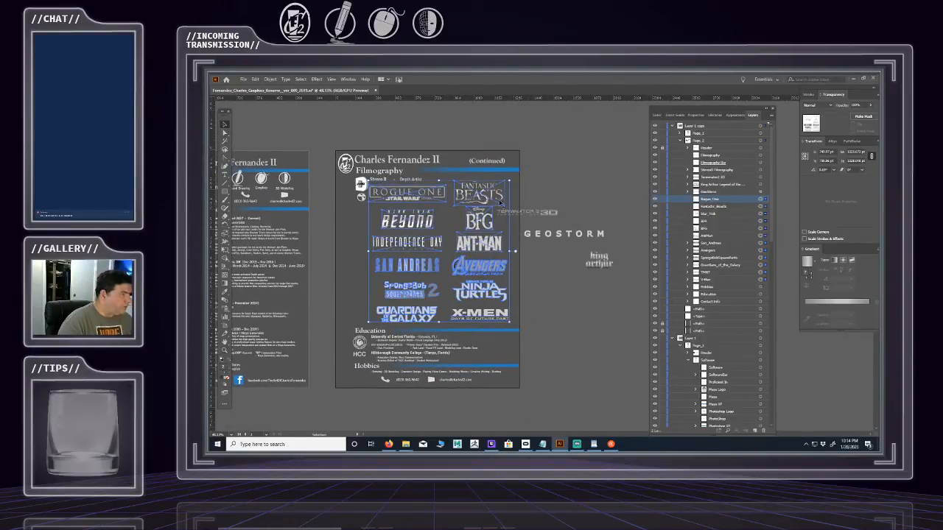
pyautogui.moveTo(369, 180); pyautogui.dragTo(399, 214)
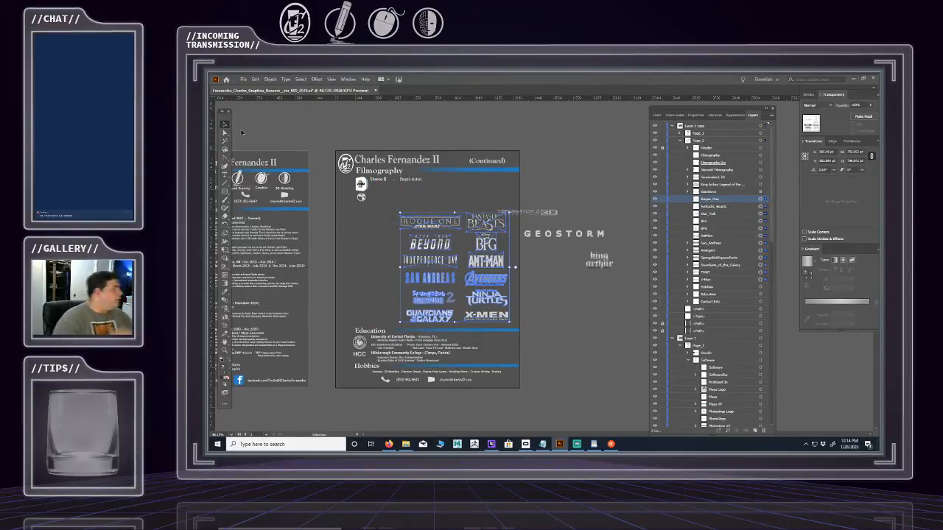
pyautogui.click(548, 167)
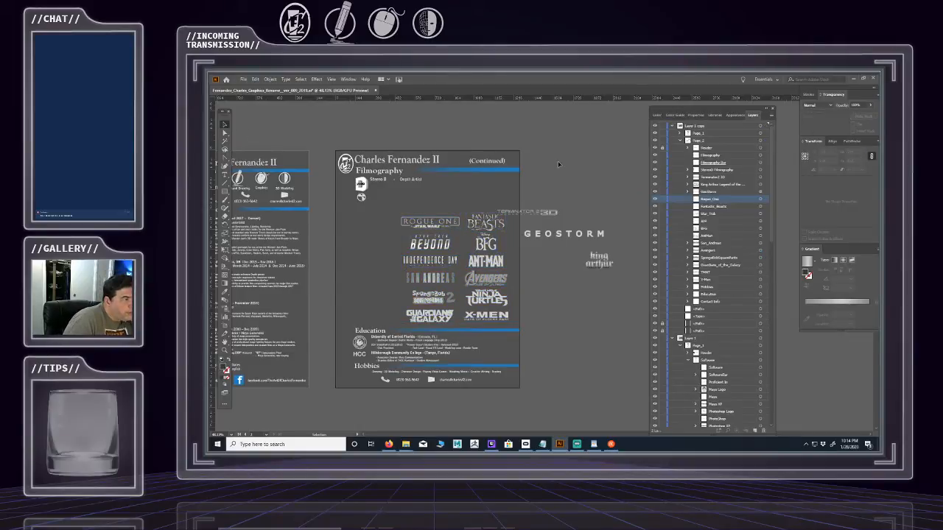
# - Move the Terminator 2 3D logo beneath the Stereo D line and the King Arthur logo to the left of Rogue One
pyautogui.click(756, 177)
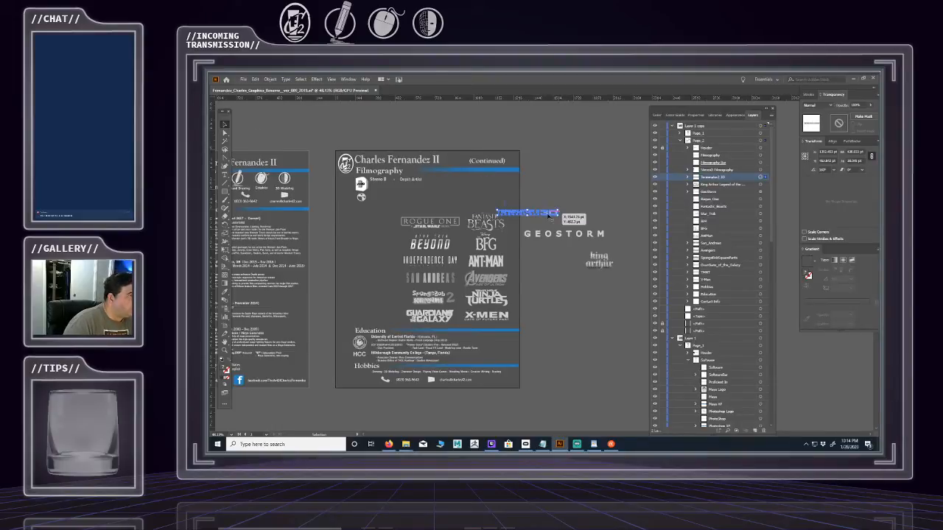
pyautogui.moveTo(546, 214); pyautogui.dragTo(426, 190)
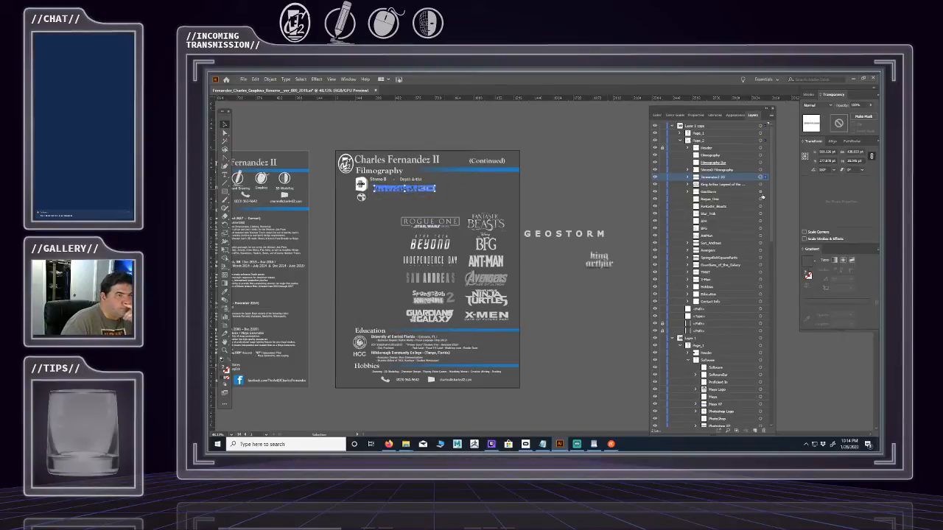
pyautogui.click(761, 186)
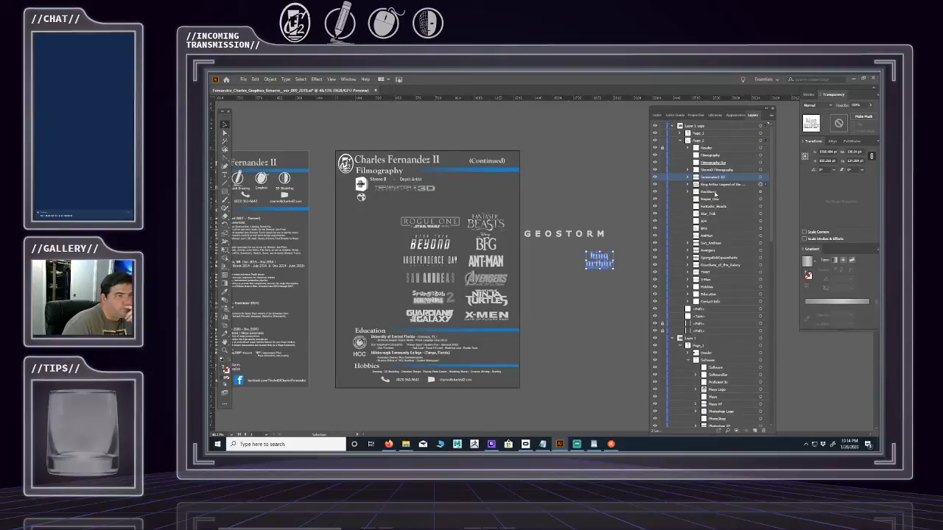
pyautogui.click(719, 185)
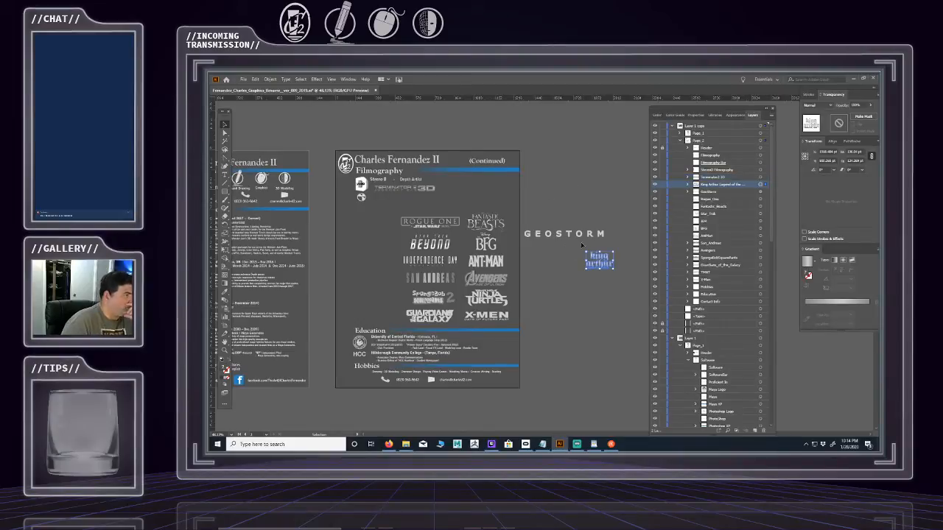
pyautogui.moveTo(599, 258); pyautogui.dragTo(358, 220)
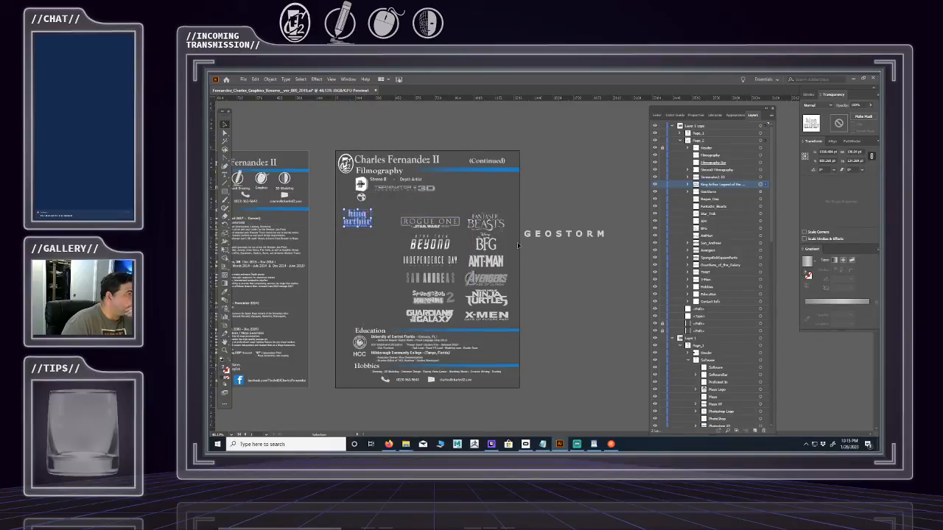
# - Place the GeoStorm logo directly beneath Terminator 2 3D, scale it down to the same width, and deselect it
pyautogui.click(760, 192)
pyautogui.moveTo(580, 237); pyautogui.dragTo(427, 201)
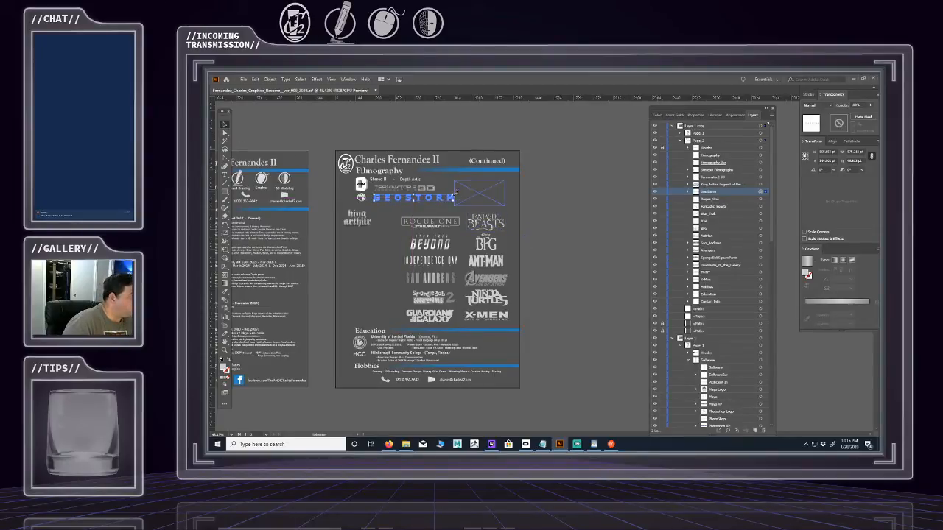
pyautogui.moveTo(457, 189); pyautogui.dragTo(436, 193)
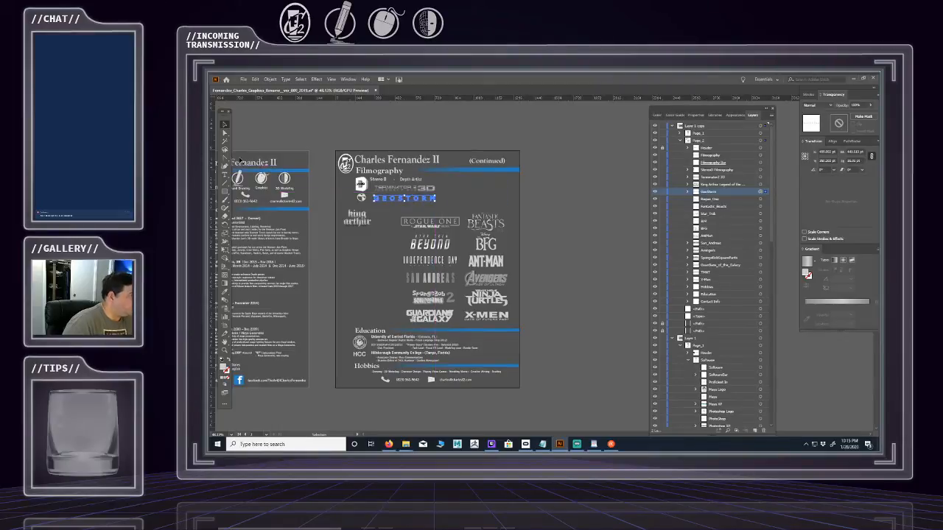
pyautogui.click(278, 133)
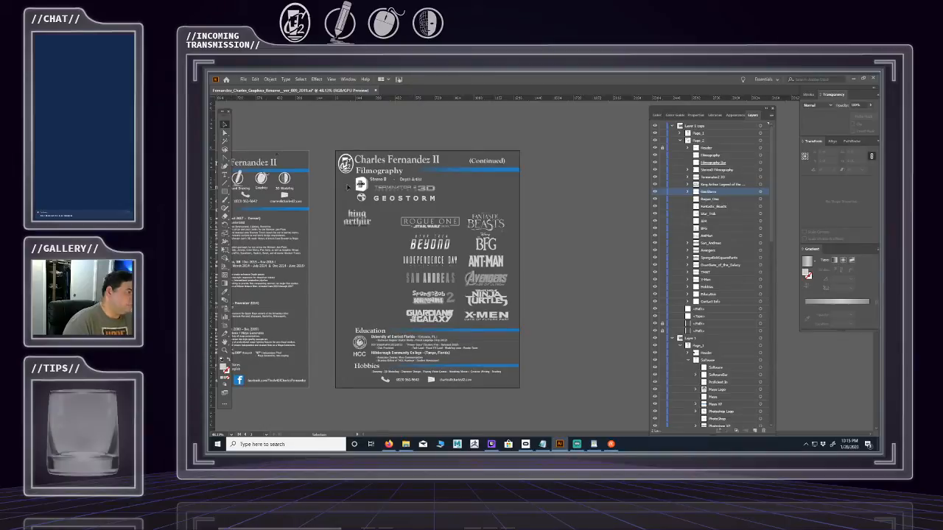
# - Enlarge the King Arthur logo slightly, place it to the right of Terminator 2 3D and GeoStorm, and clear the selection
pyautogui.click(761, 184)
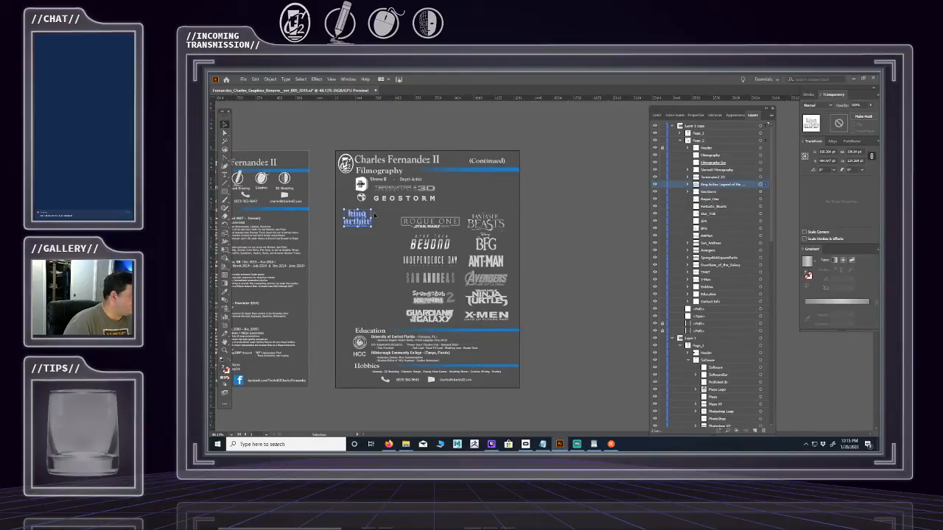
pyautogui.moveTo(361, 218); pyautogui.dragTo(483, 187)
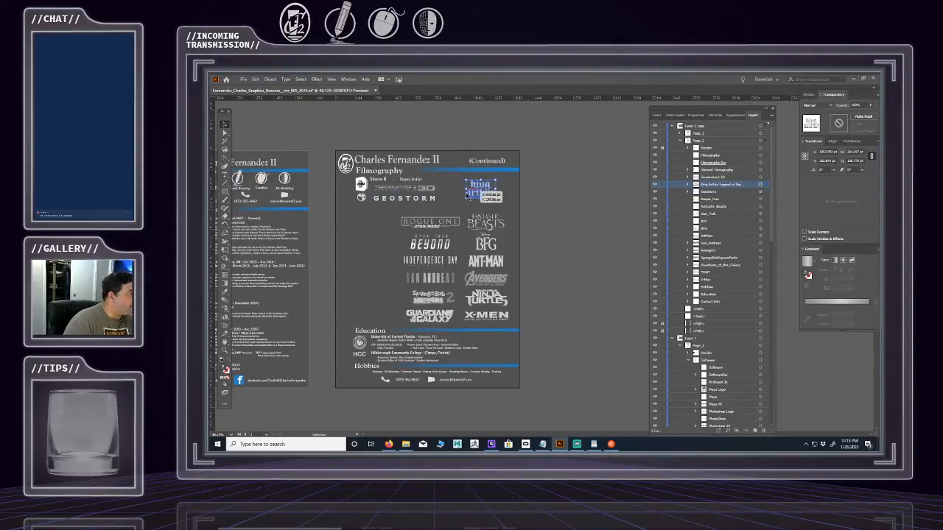
pyautogui.moveTo(482, 188); pyautogui.dragTo(460, 191)
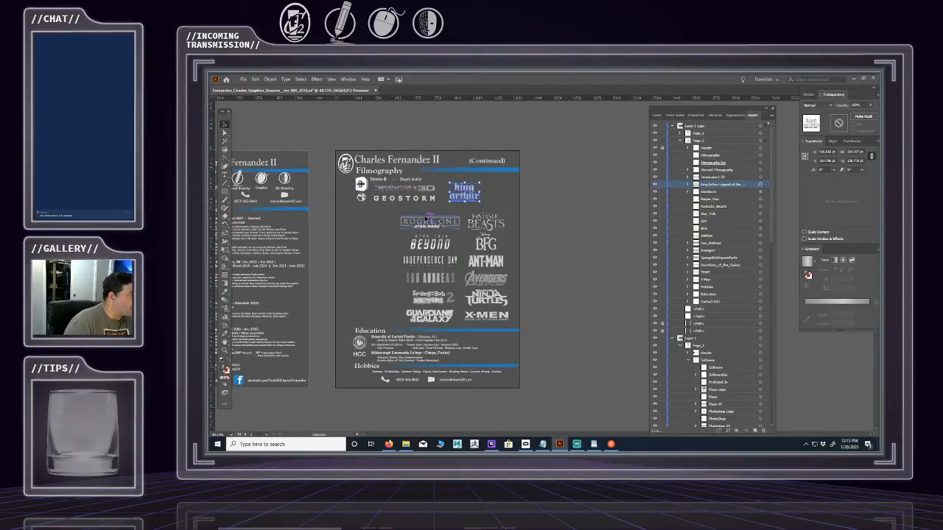
pyautogui.click(441, 225)
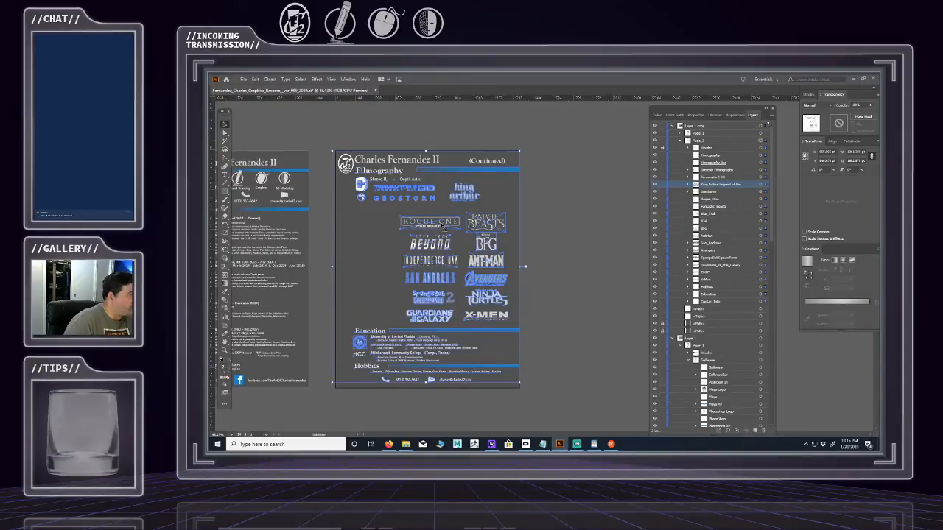
pyautogui.click(548, 224)
# - Move the Rogue One logo beneath GeoStorm and the Fantastic Beasts logo beneath King Arthur
pyautogui.click(226, 134)
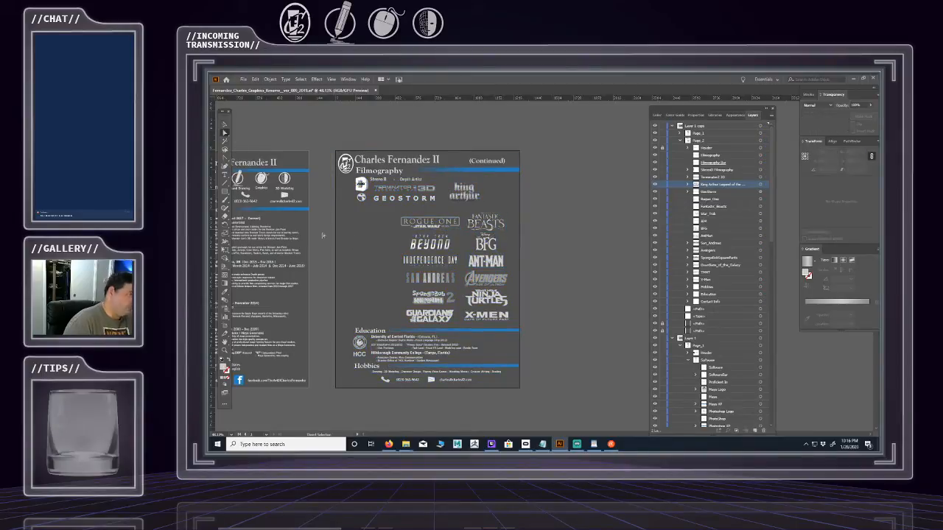
pyautogui.moveTo(439, 227); pyautogui.dragTo(406, 215)
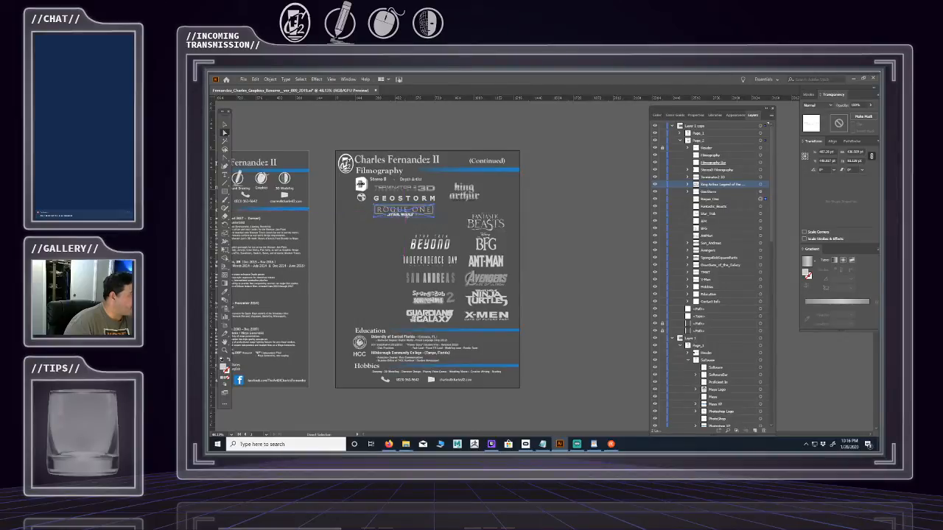
pyautogui.moveTo(506, 233); pyautogui.dragTo(480, 211)
pyautogui.click(484, 245)
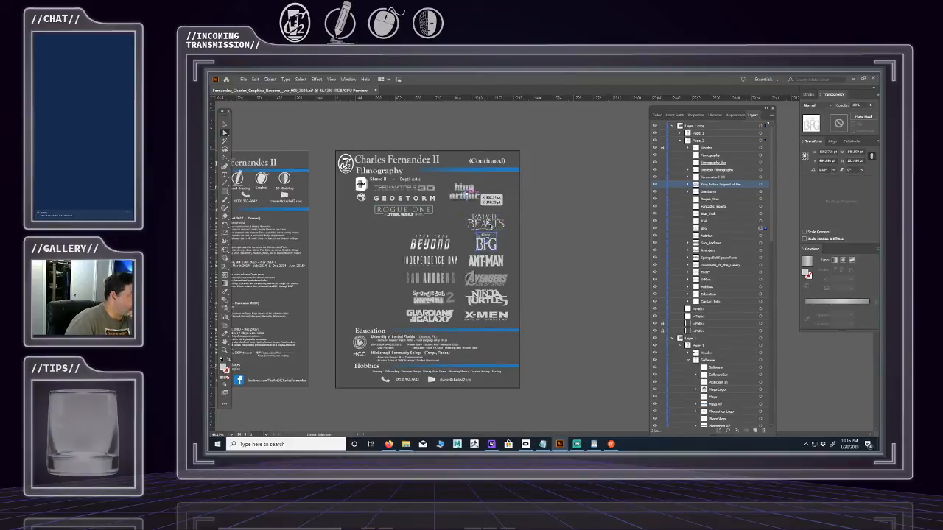
pyautogui.moveTo(492, 228); pyautogui.dragTo(416, 221)
pyautogui.click(417, 213)
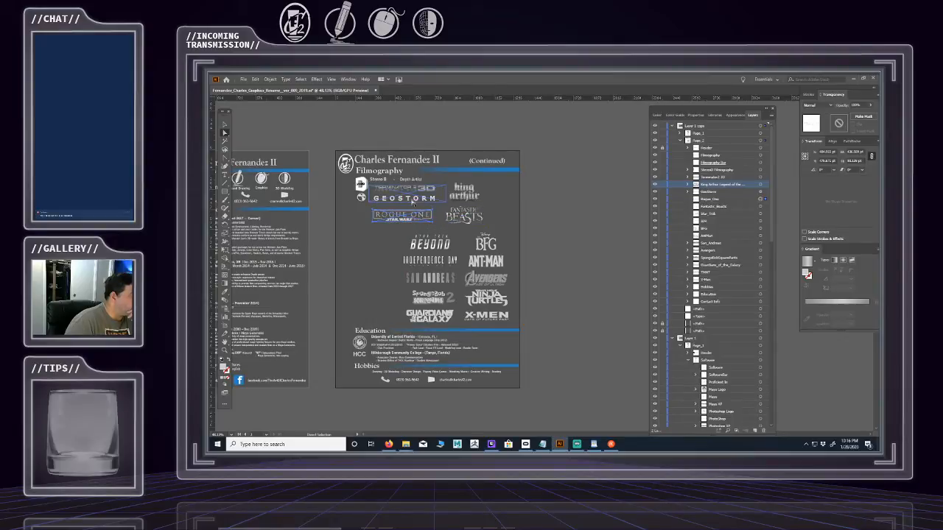
# - Try moving the larger underlying Rogue One duplicate off the page, and undo the last Rogue One moves
pyautogui.click(485, 197)
pyautogui.moveTo(485, 198); pyautogui.dragTo(551, 217)
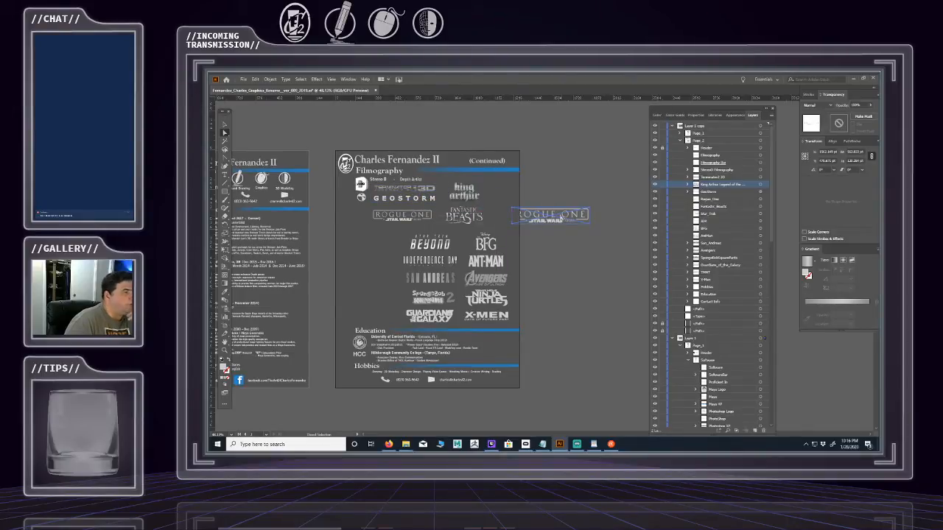
pyautogui.hotkey('ctrl', 'z')
pyautogui.hotkey('ctrl', 'z')
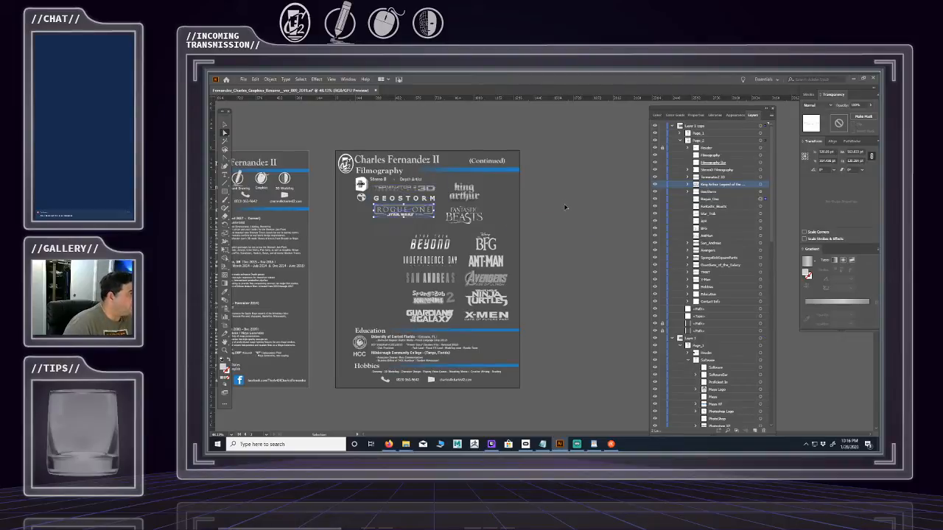
# - Pull the larger underlying Rogue One duplicate out beside the page and return it to the Filmography area
pyautogui.click(760, 199)
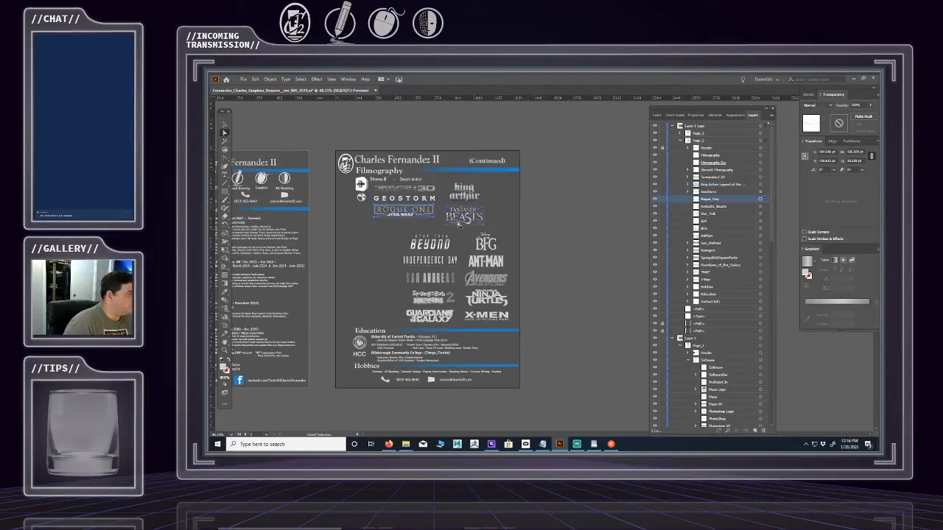
pyautogui.moveTo(402, 215)
pyautogui.mouseDown()
pyautogui.moveTo(394, 230)
pyautogui.moveTo(417, 205)
pyautogui.mouseUp()
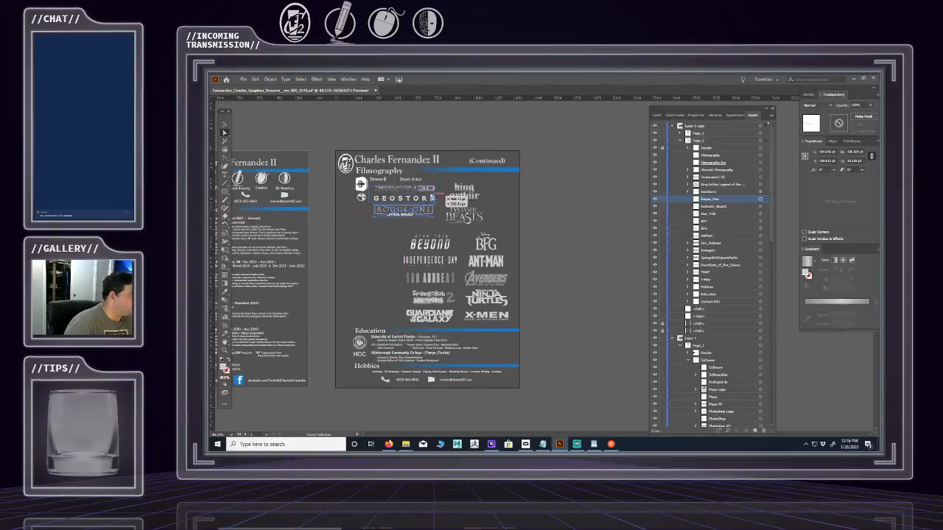
pyautogui.click(436, 195)
pyautogui.moveTo(435, 195); pyautogui.dragTo(608, 215)
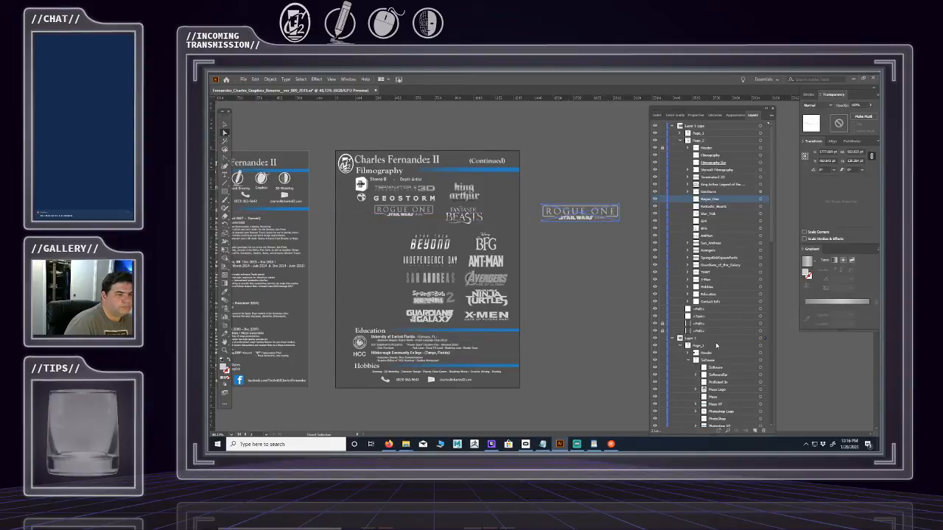
pyautogui.scroll(-2, 727, 343)
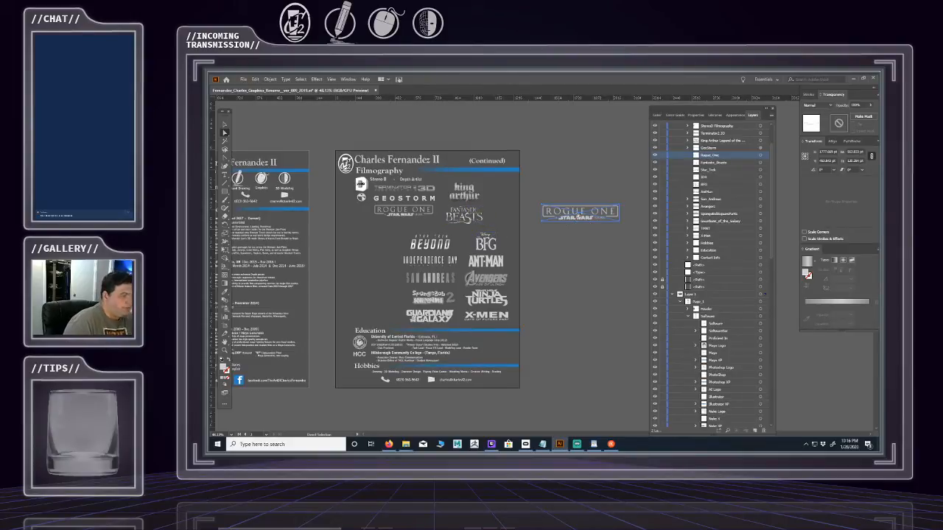
pyautogui.moveTo(571, 219); pyautogui.dragTo(413, 210)
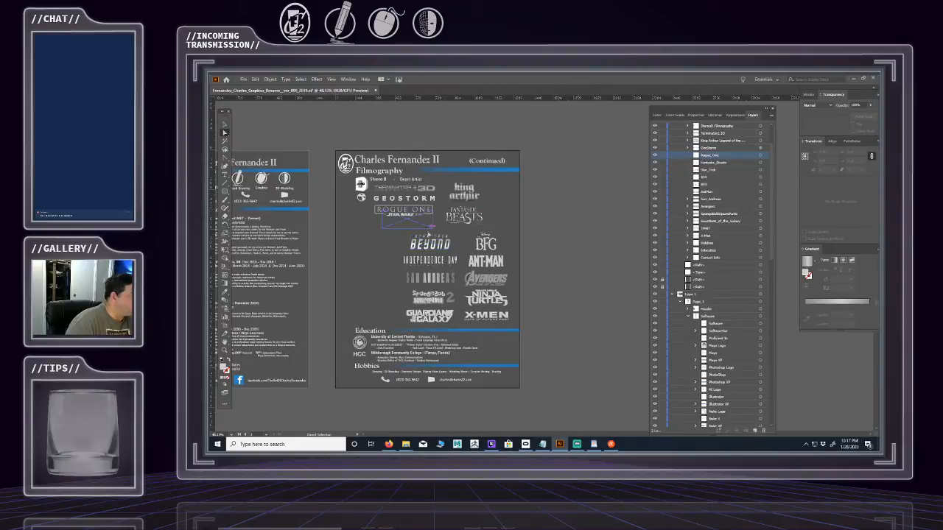
pyautogui.click(486, 217)
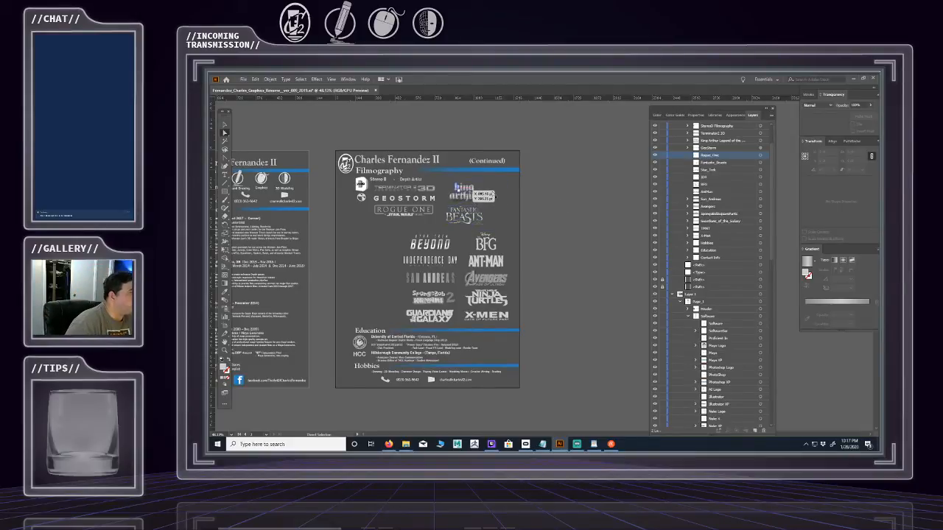
pyautogui.scroll(2, 729, 173)
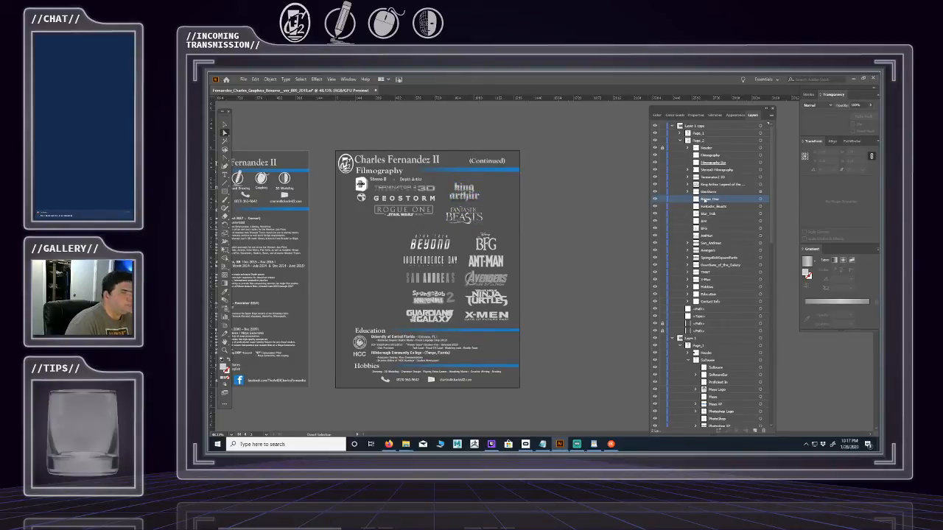
pyautogui.click(761, 178)
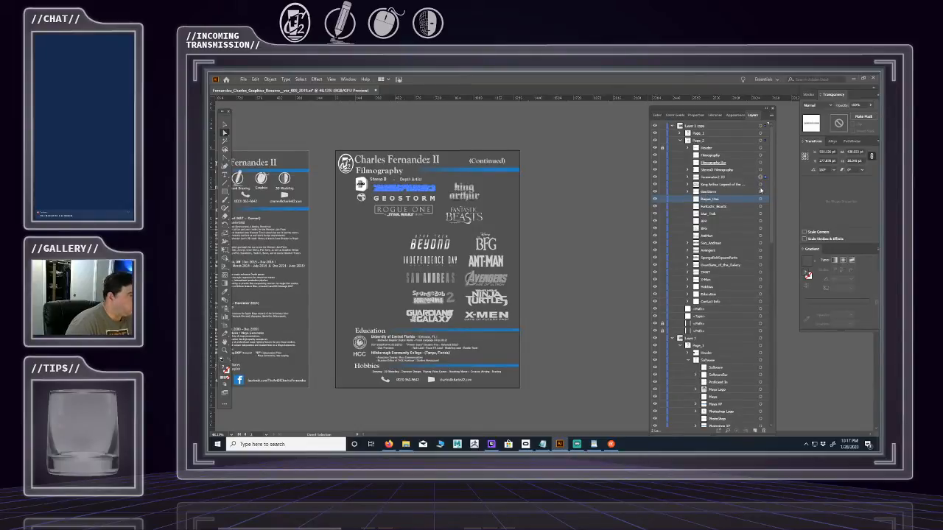
pyautogui.keyDown('shift'); pyautogui.click(761, 184); pyautogui.keyUp('shift')
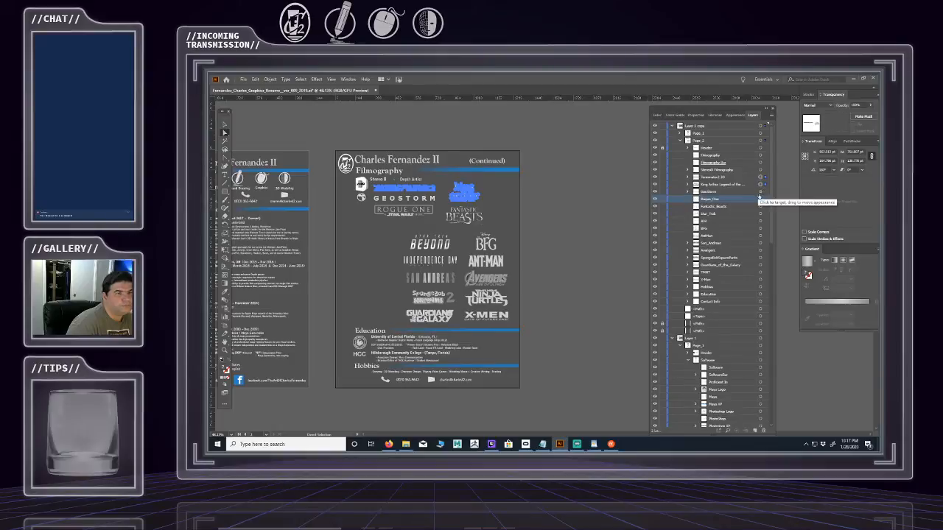
pyautogui.keyDown('shift'); pyautogui.click(761, 192); pyautogui.keyUp('shift')
pyautogui.keyDown('shift'); pyautogui.click(761, 206); pyautogui.keyUp('shift')
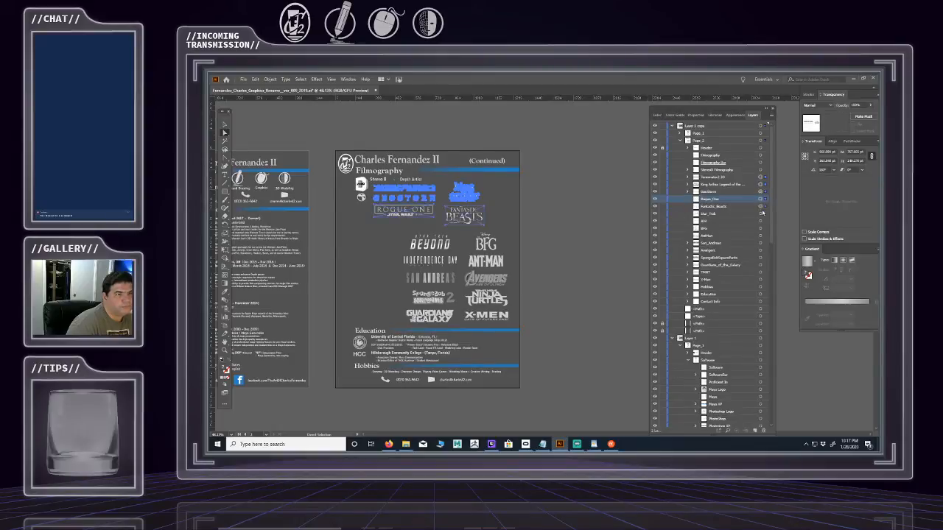
pyautogui.keyDown('shift'); pyautogui.click(761, 214); pyautogui.keyUp('shift')
pyautogui.keyDown('shift'); pyautogui.click(761, 221); pyautogui.keyUp('shift')
pyautogui.keyDown('shift'); pyautogui.click(761, 228); pyautogui.keyUp('shift')
pyautogui.keyDown('shift'); pyautogui.click(760, 236); pyautogui.keyUp('shift')
pyautogui.keyDown('shift'); pyautogui.click(760, 245); pyautogui.keyUp('shift')
pyautogui.keyDown('shift'); pyautogui.click(761, 251); pyautogui.keyUp('shift')
pyautogui.keyDown('shift'); pyautogui.click(761, 257); pyautogui.keyUp('shift')
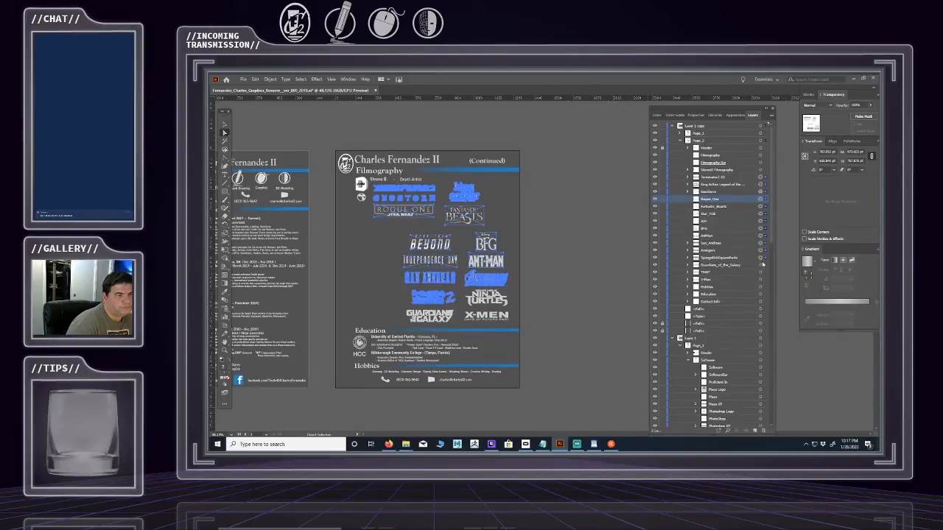
pyautogui.keyDown('shift'); pyautogui.click(760, 265); pyautogui.keyUp('shift')
pyautogui.keyDown('shift'); pyautogui.click(761, 273); pyautogui.keyUp('shift')
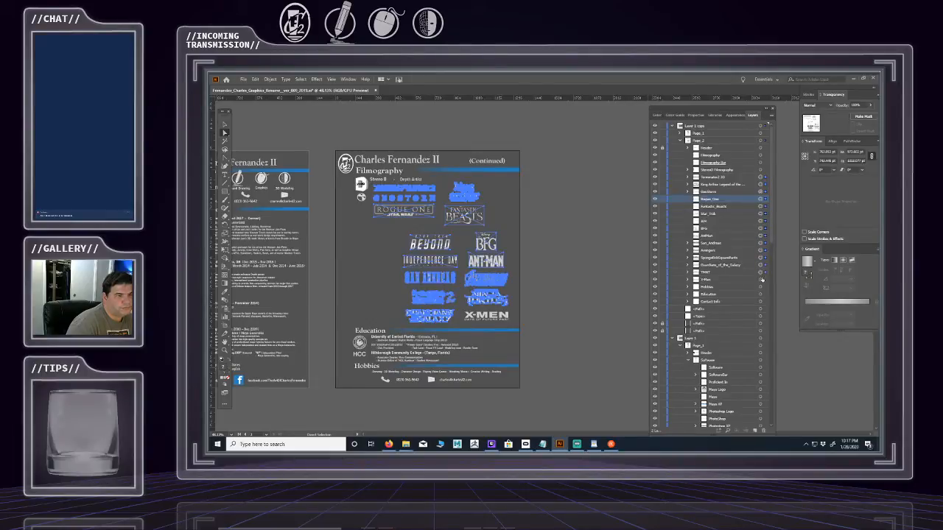
pyautogui.keyDown('shift'); pyautogui.click(750, 281); pyautogui.keyUp('shift')
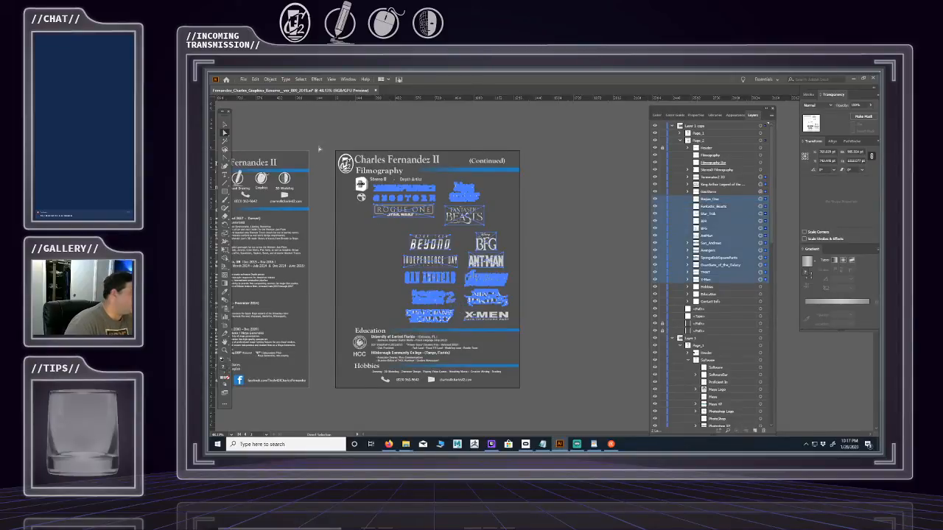
pyautogui.press('v')
pyautogui.click(390, 140)
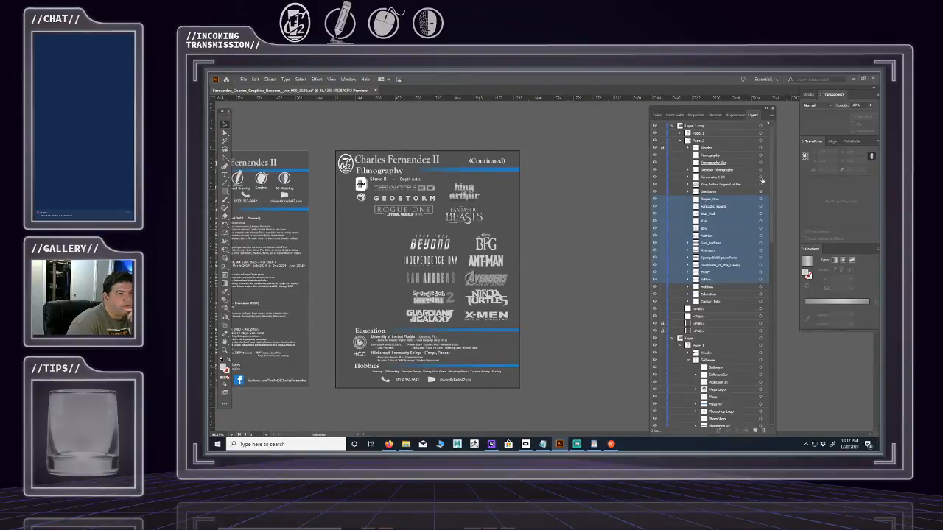
# - Move the King Arthur logo closer to Terminator 2 3D and GeoStorm, and nudge GeoStorm slightly down
pyautogui.click(761, 177)
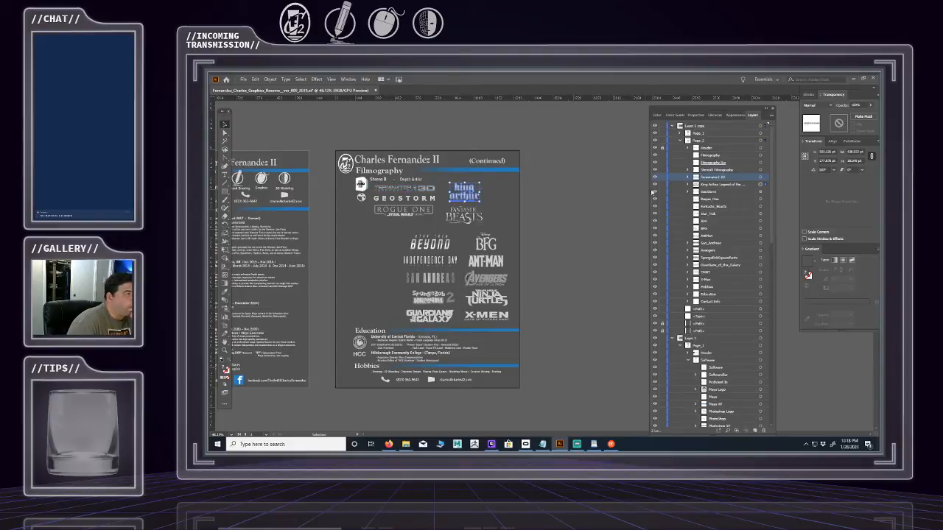
pyautogui.click(466, 190)
pyautogui.moveTo(466, 190); pyautogui.dragTo(458, 193)
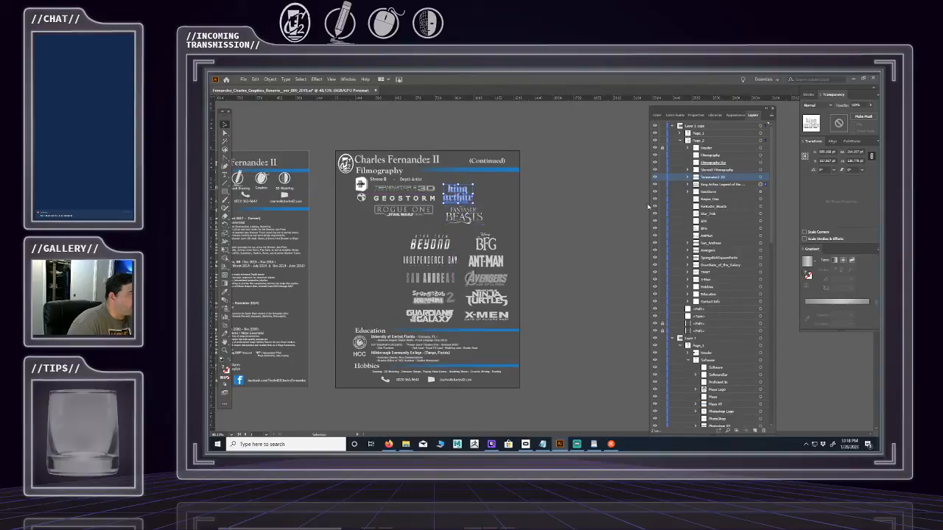
pyautogui.click(760, 191)
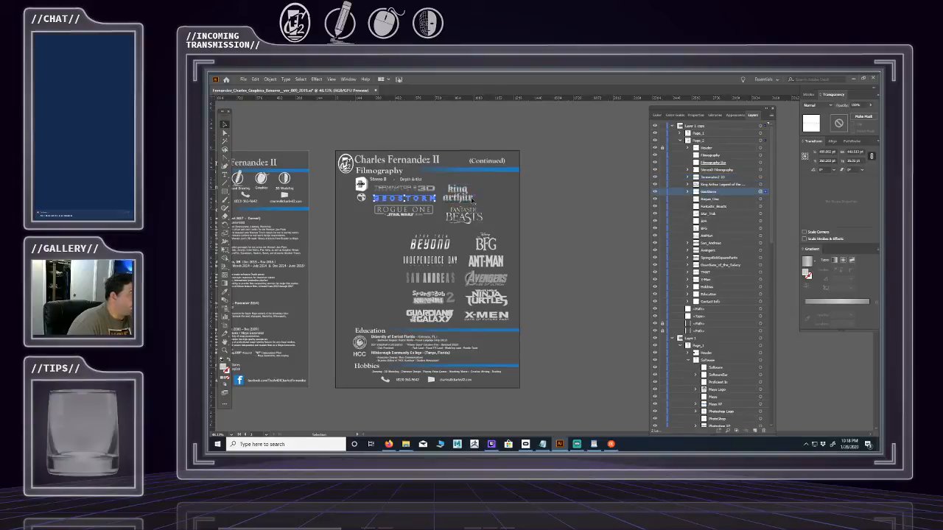
pyautogui.moveTo(402, 198); pyautogui.dragTo(403, 199)
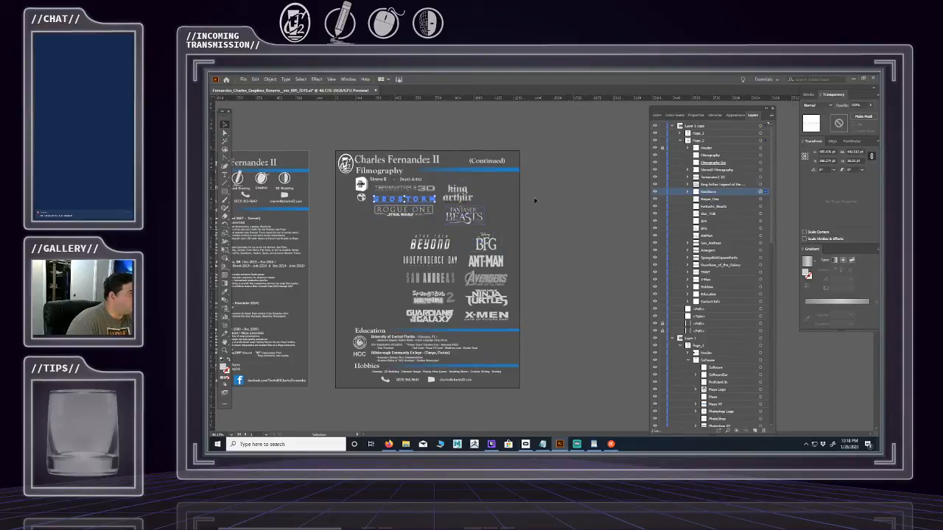
# - Shift the Rogue One logo toward the page's left margin and place Fantastic Beasts to the right of King Arthur
pyautogui.click(759, 199)
pyautogui.moveTo(404, 211); pyautogui.dragTo(374, 215)
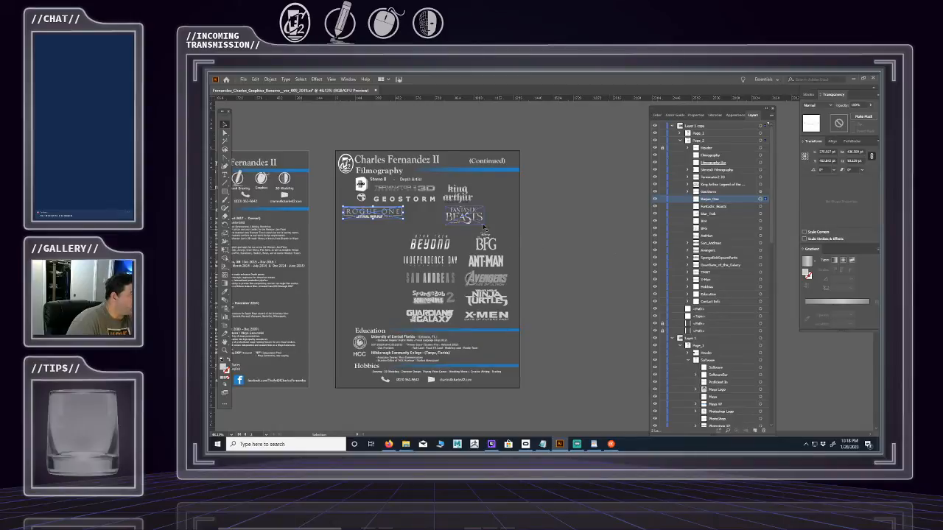
pyautogui.click(760, 206)
pyautogui.moveTo(464, 219); pyautogui.dragTo(429, 217)
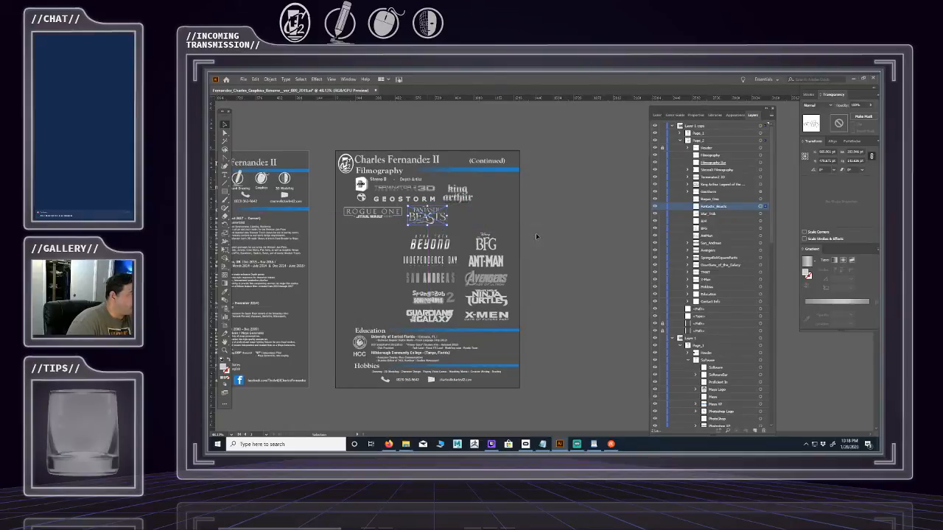
pyautogui.moveTo(427, 218); pyautogui.dragTo(496, 200)
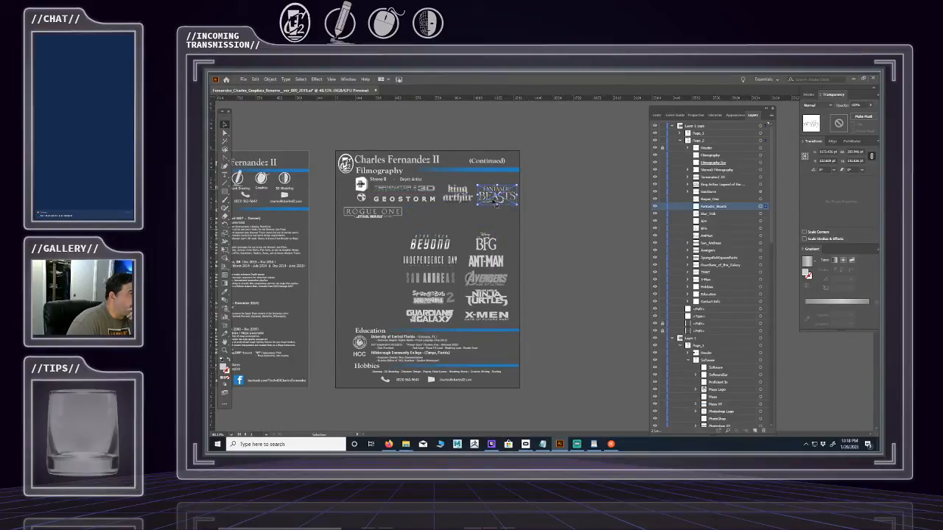
# - Move the Star Trek Beyond logo up beside Rogue One and clear the selection
pyautogui.click(428, 250)
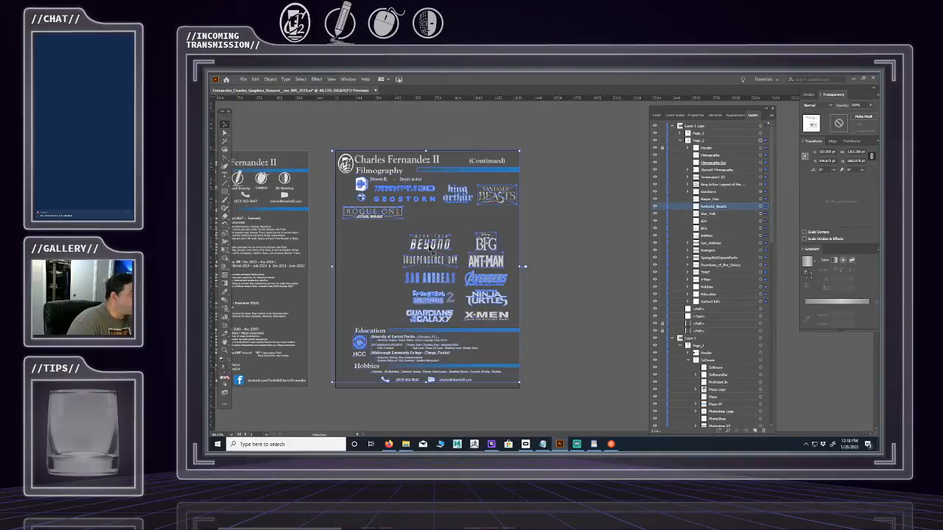
pyautogui.click(623, 246)
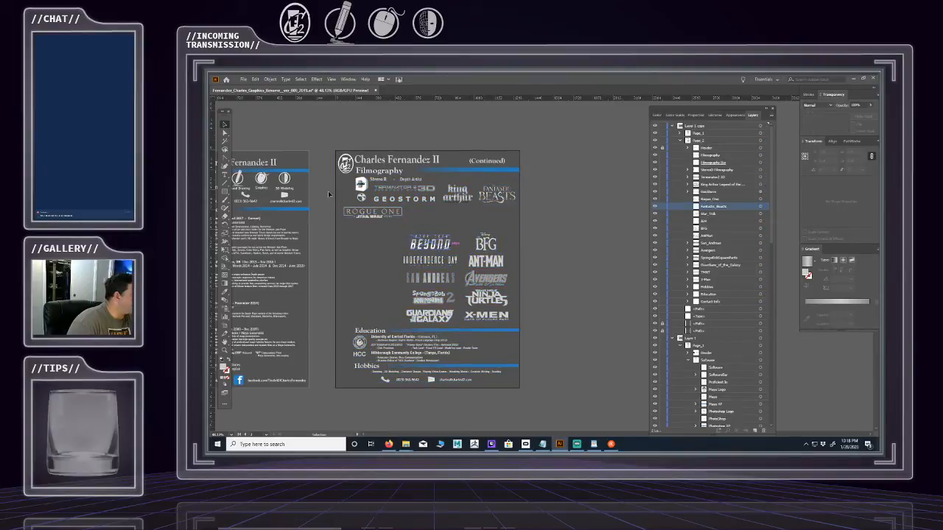
pyautogui.click(225, 133)
pyautogui.moveTo(435, 251); pyautogui.dragTo(435, 221)
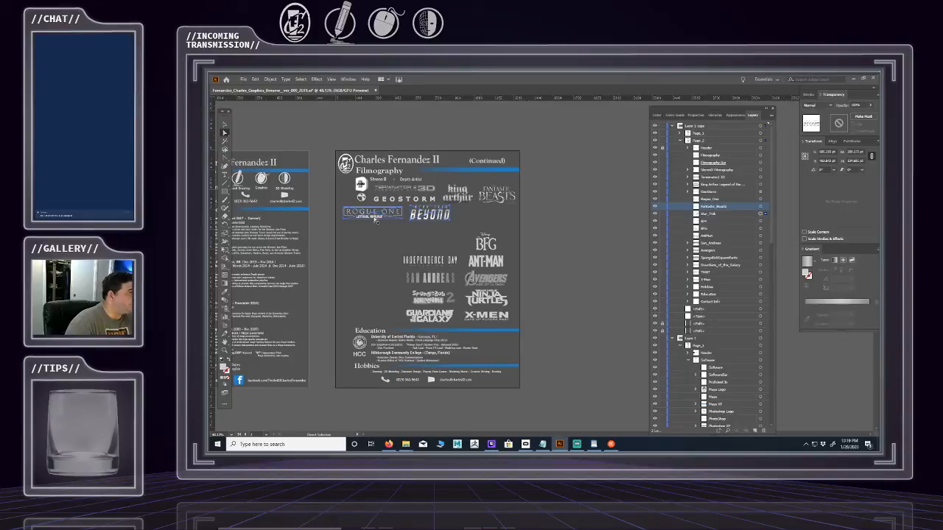
pyautogui.click(384, 218)
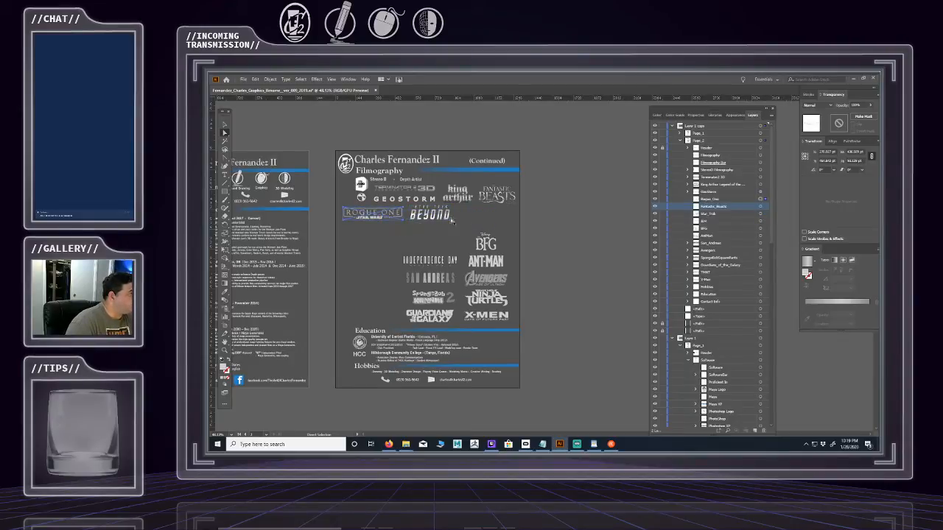
pyautogui.click(569, 222)
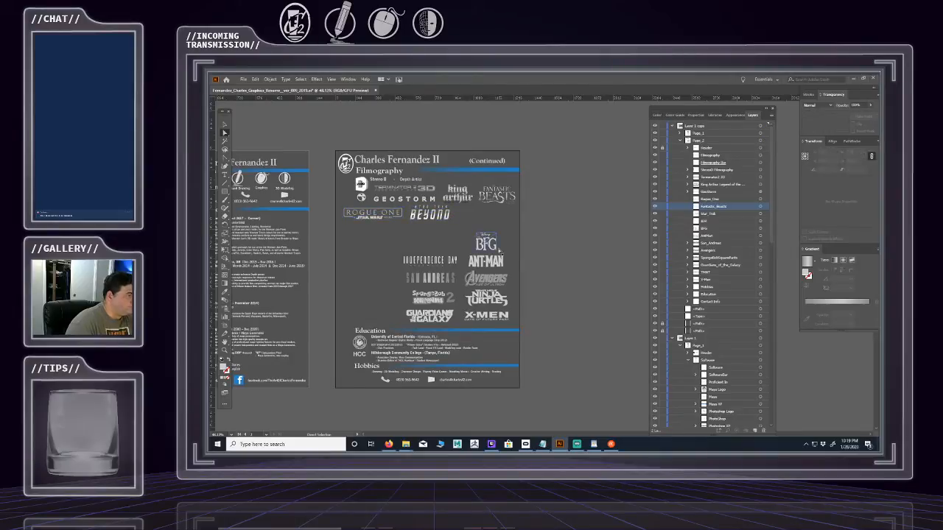
# - Place the BFG logo beneath Fantastic Beasts, and shift Star Trek Beyond and Rogue One down and right to share its row
pyautogui.click(761, 230)
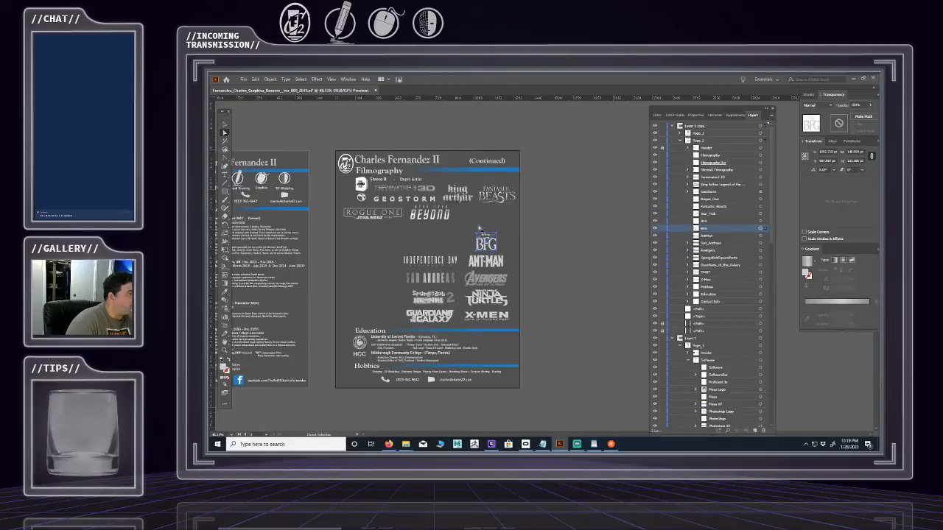
pyautogui.moveTo(483, 245); pyautogui.dragTo(492, 219)
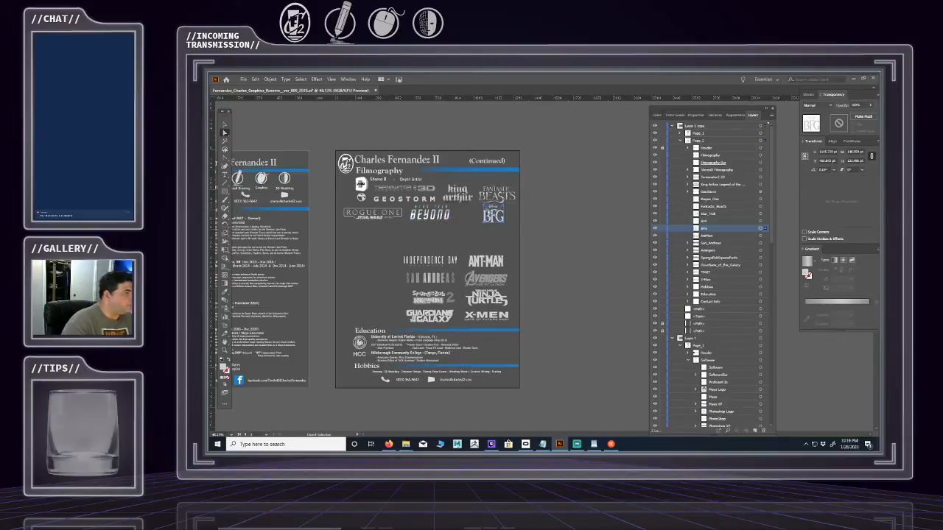
pyautogui.moveTo(493, 217)
pyautogui.mouseDown()
pyautogui.moveTo(506, 221)
pyautogui.moveTo(496, 218)
pyautogui.mouseUp()
pyautogui.moveTo(435, 218); pyautogui.dragTo(456, 230)
pyautogui.moveTo(393, 216); pyautogui.dragTo(402, 229)
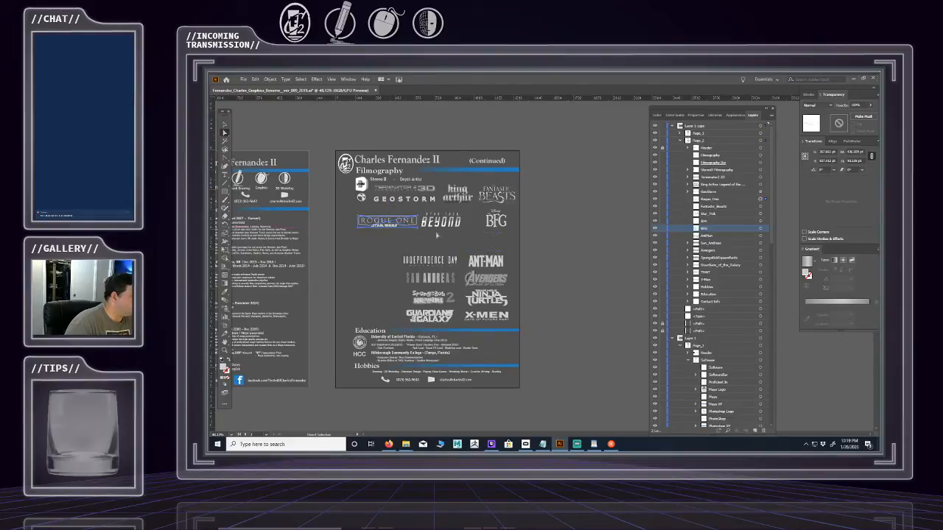
pyautogui.click(553, 203)
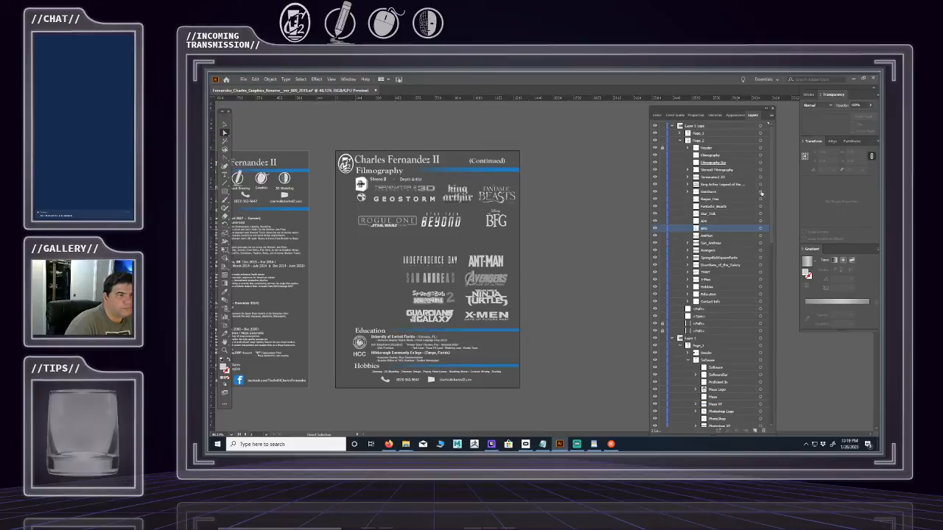
# - Lower the Terminator 2 3D, King Arthur, GeoStorm and Fantastic Beasts logos together, and fine-tune the height of Fantastic Beasts
pyautogui.click(762, 178)
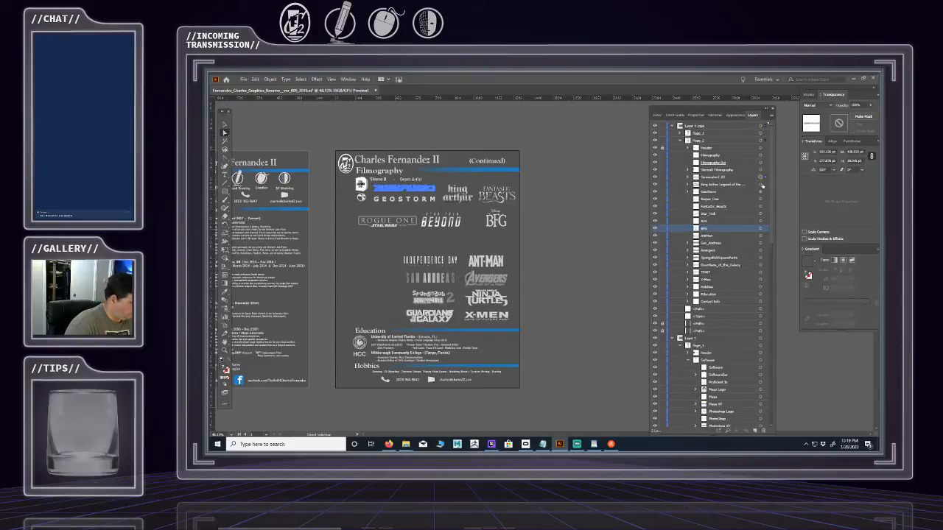
pyautogui.click(761, 185)
pyautogui.click(761, 177)
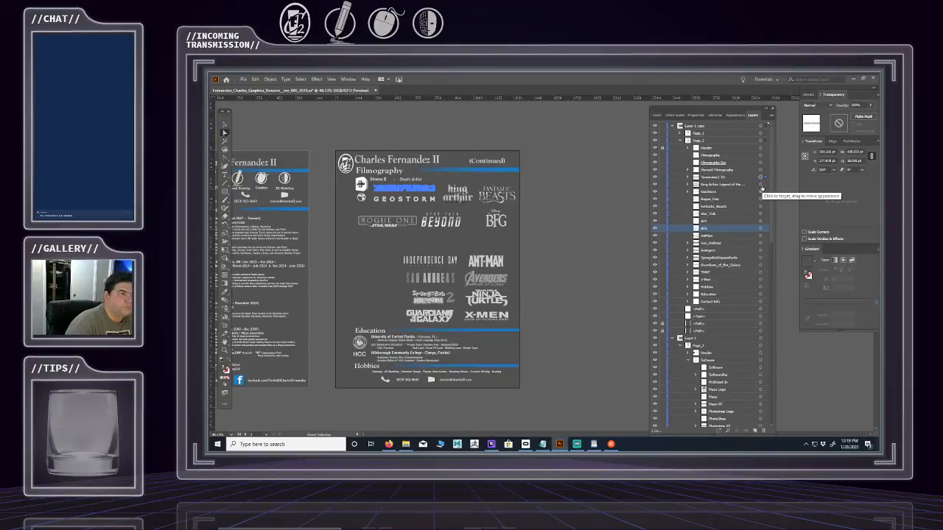
pyautogui.click(762, 185)
pyautogui.click(761, 193)
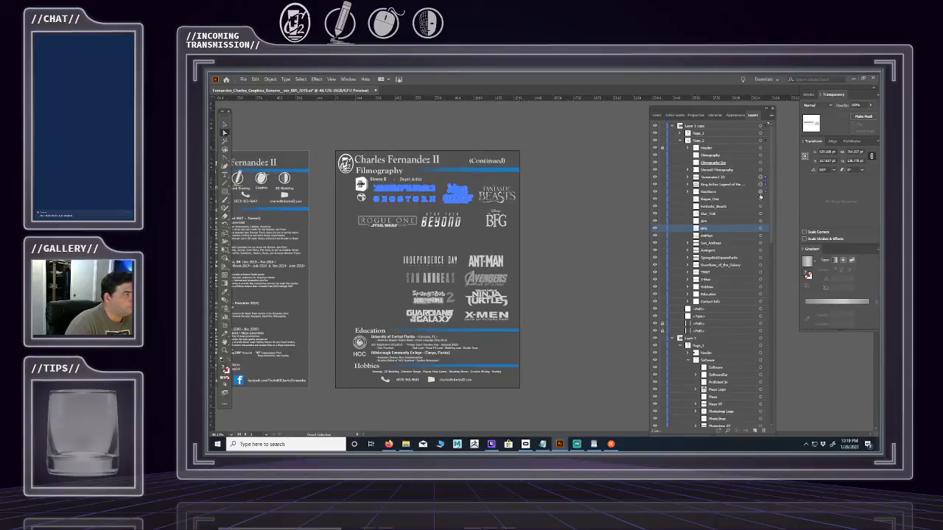
pyautogui.click(761, 207)
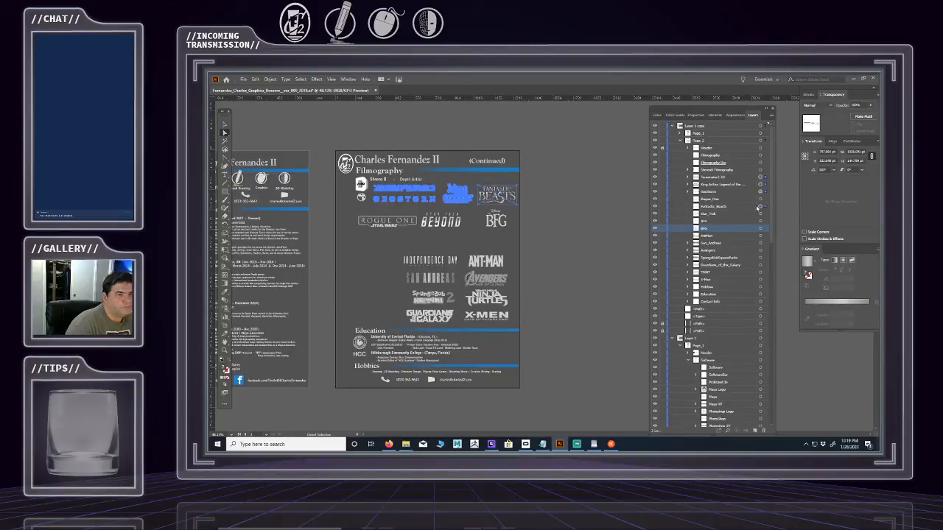
pyautogui.hotkey('shift', 'Down')
pyautogui.hotkey('shift', 'Down')
pyautogui.hotkey('shift', 'Down')
pyautogui.hotkey('shift', 'Down')
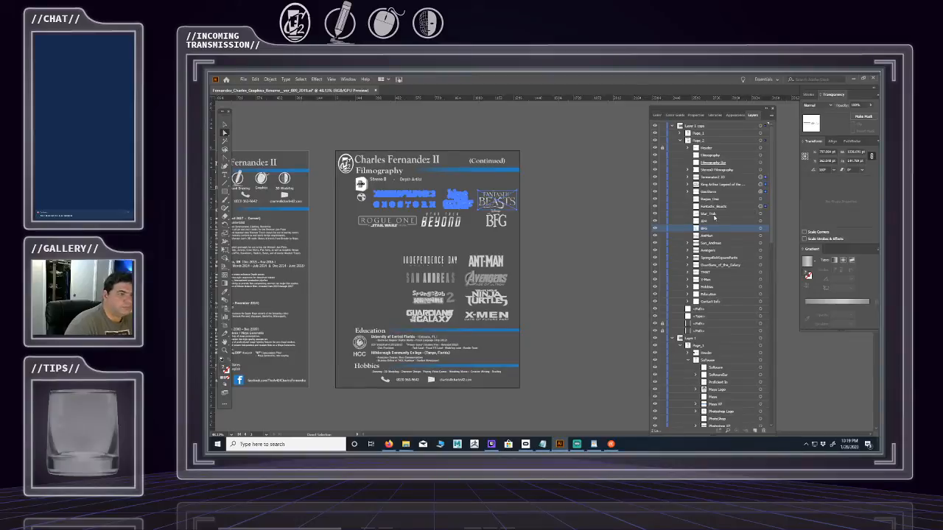
pyautogui.click(766, 208)
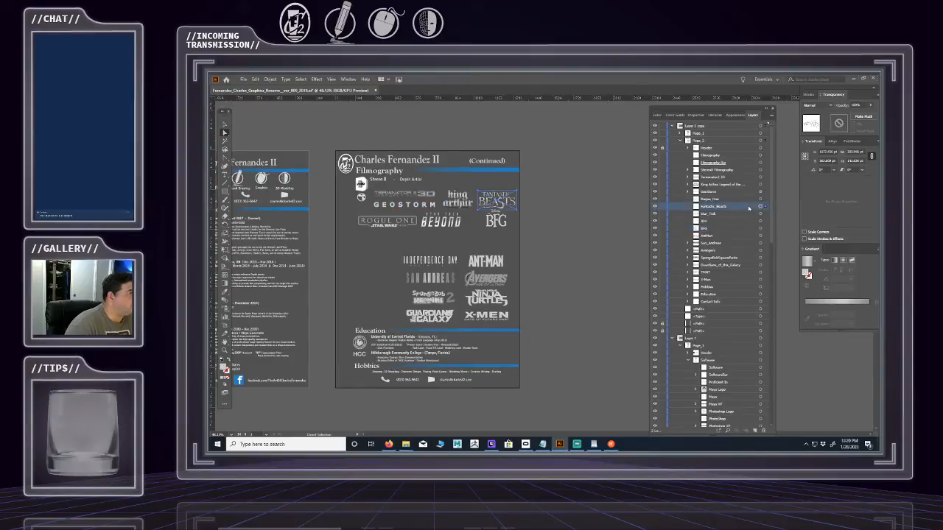
pyautogui.press('Down')
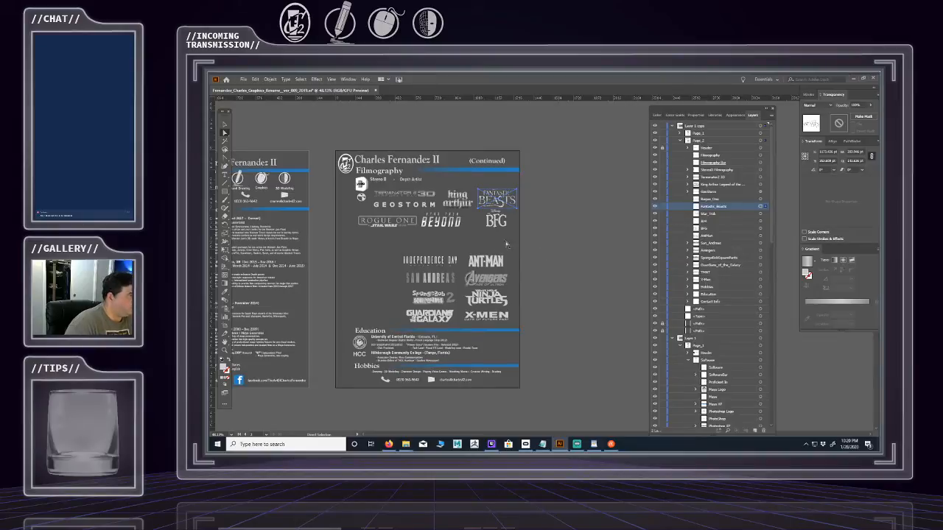
# - Nudge the Star Trek Beyond logo right, closer to BFG and beneath King Arthur
pyautogui.click(453, 227)
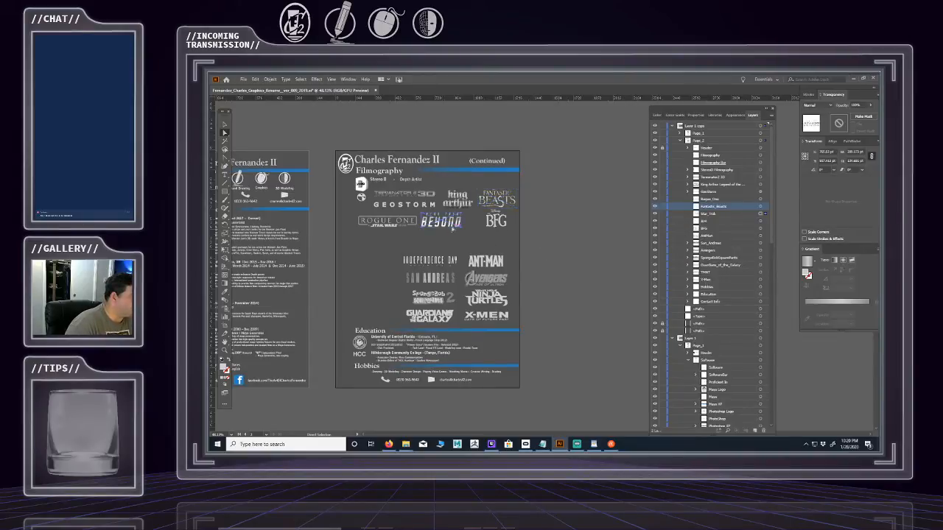
pyautogui.press('Right')
pyautogui.press('Right')
pyautogui.press('Right')
pyautogui.press('Right')
pyautogui.press('Right')
pyautogui.press('Right')
pyautogui.press('Right')
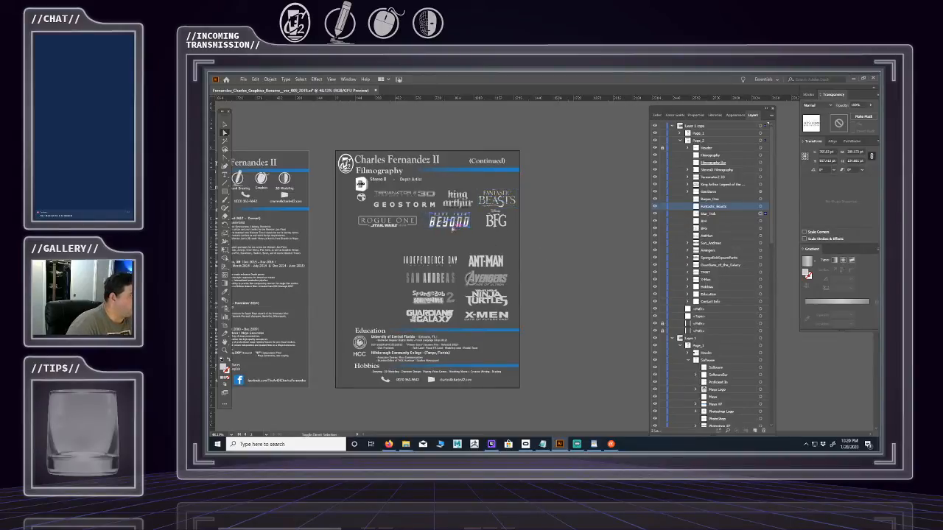
pyautogui.press('Right')
pyautogui.press('Right')
pyautogui.press('Right')
pyautogui.press('Right')
# - Nudge the Rogue One logo right until it sits beneath GeoStorm beside Star Trek Beyond
pyautogui.click(380, 220)
pyautogui.hotkey('shift', 'Right')
pyautogui.hotkey('shift', 'Right')
pyautogui.hotkey('shift', 'Right')
pyautogui.hotkey('shift', 'Right')
pyautogui.hotkey('shift', 'Right')
pyautogui.hotkey('shift', 'Right')
pyautogui.hotkey('shift', 'Right')
pyautogui.hotkey('shift', 'Right')
pyautogui.hotkey('shift', 'Right')
pyautogui.hotkey('shift', 'Right')
pyautogui.hotkey('shift', 'Left')
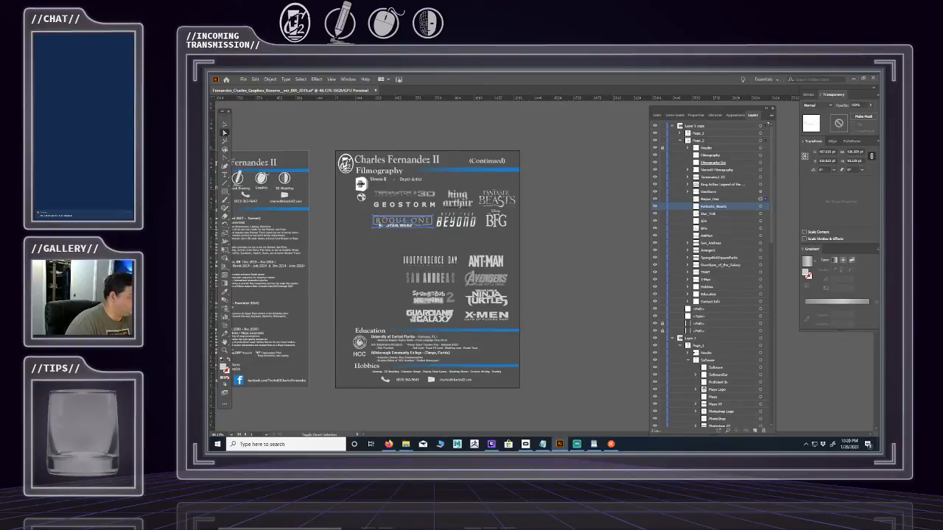
# - Nudge the Star Trek Beyond logo slightly right to widen its gap from Rogue One
pyautogui.click(456, 222)
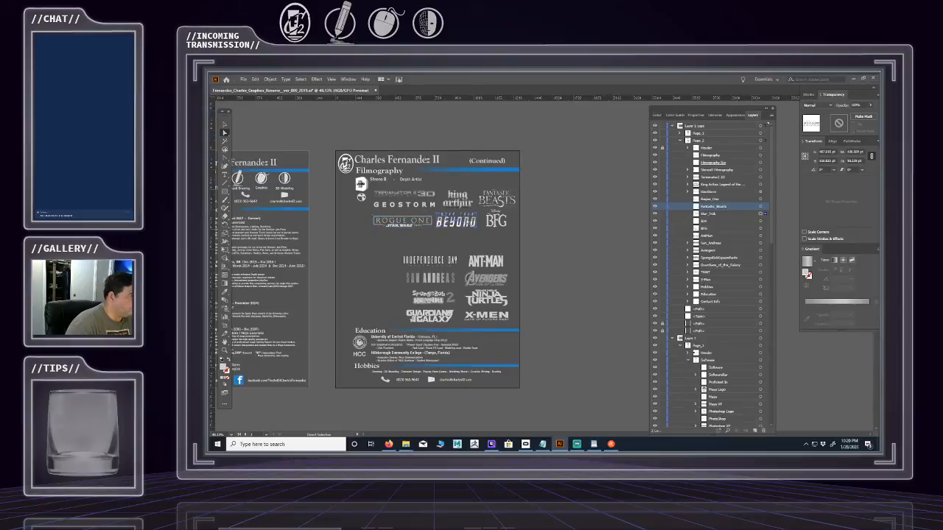
pyautogui.hotkey('shift', 'Right')
pyautogui.hotkey('shift', 'Right')
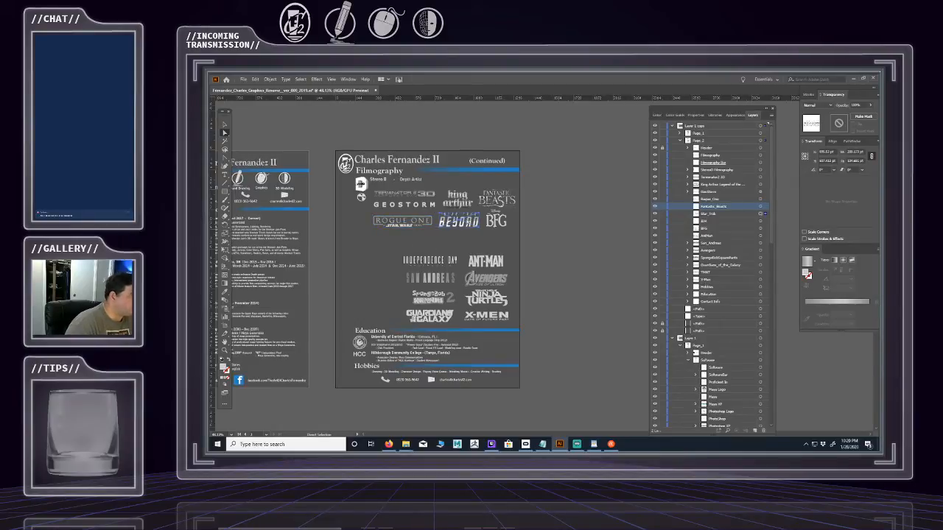
# - Move the Independence Day logo beneath Rogue One and place the Ant-Man logo close beside it
pyautogui.click(455, 261)
pyautogui.moveTo(445, 261); pyautogui.dragTo(406, 236)
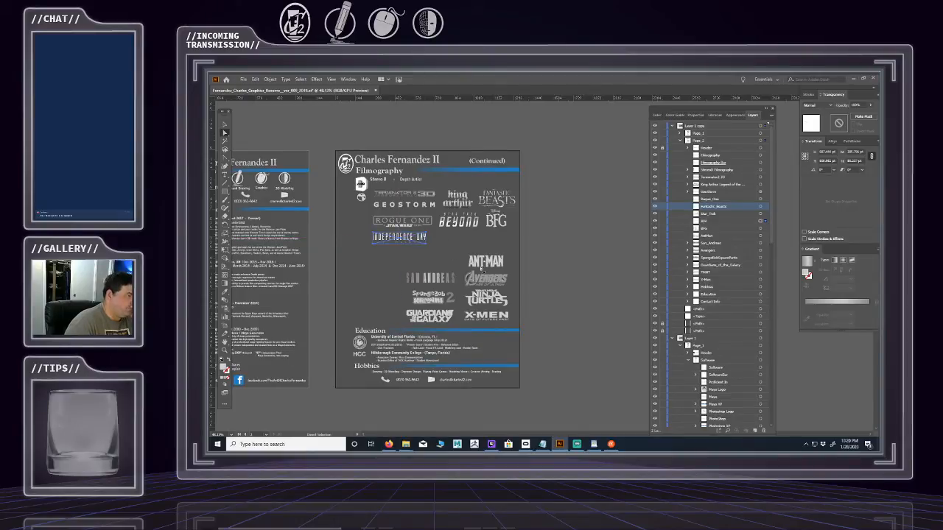
pyautogui.moveTo(488, 264); pyautogui.dragTo(461, 242)
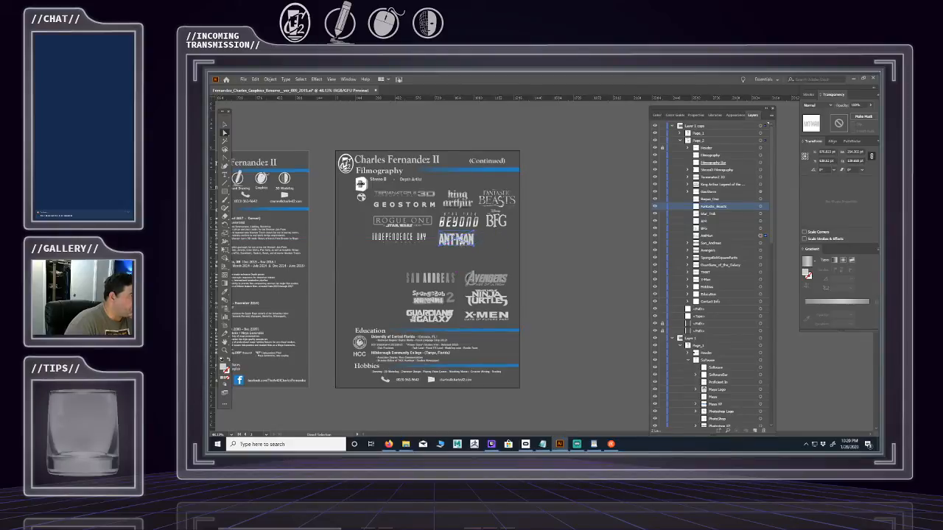
pyautogui.hotkey('shift', 'Left')
pyautogui.hotkey('shift', 'Left')
pyautogui.hotkey('shift', 'Left')
pyautogui.hotkey('shift', 'Left')
pyautogui.hotkey('shift', 'Left')
pyautogui.hotkey('shift', 'Left')
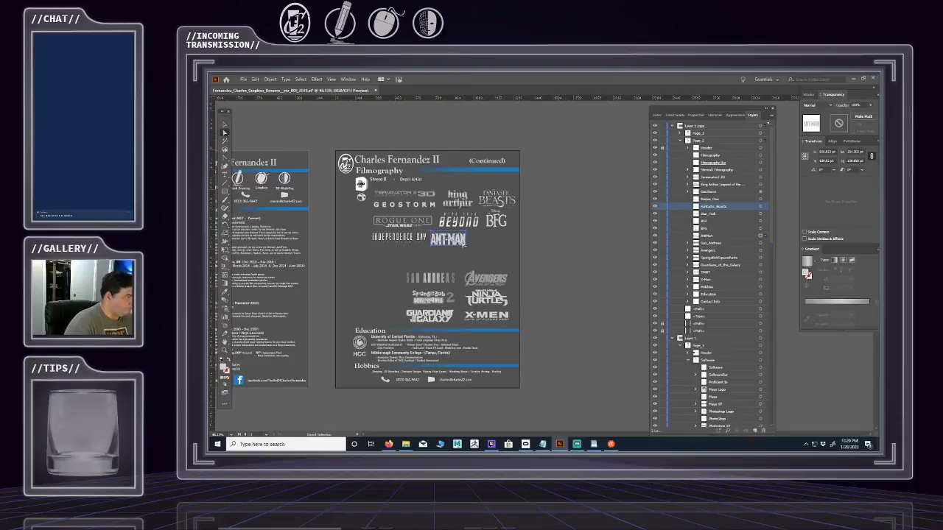
# - Fine-tune the Independence Day logo's height against Ant-Man, and place the San Andreas logo at the end of their row beneath BFG
pyautogui.click(413, 242)
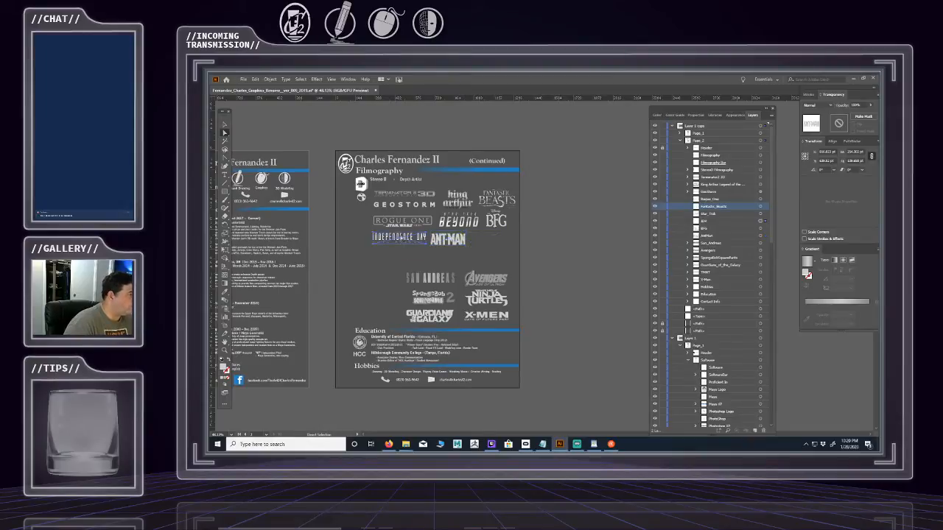
pyautogui.hotkey('shift', 'Down')
pyautogui.hotkey('shift', 'Down')
pyautogui.hotkey('shift', 'Down')
pyautogui.hotkey('shift', 'Down')
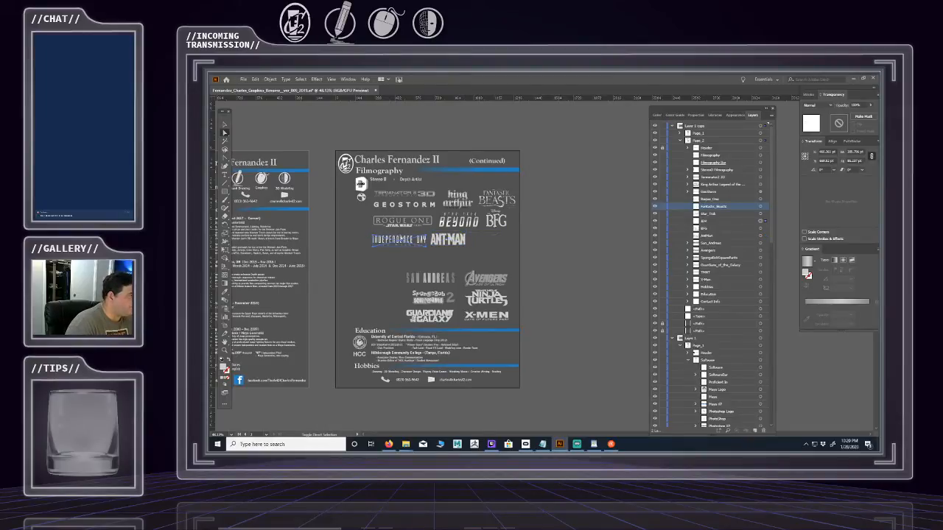
pyautogui.hotkey('shift', 'Up')
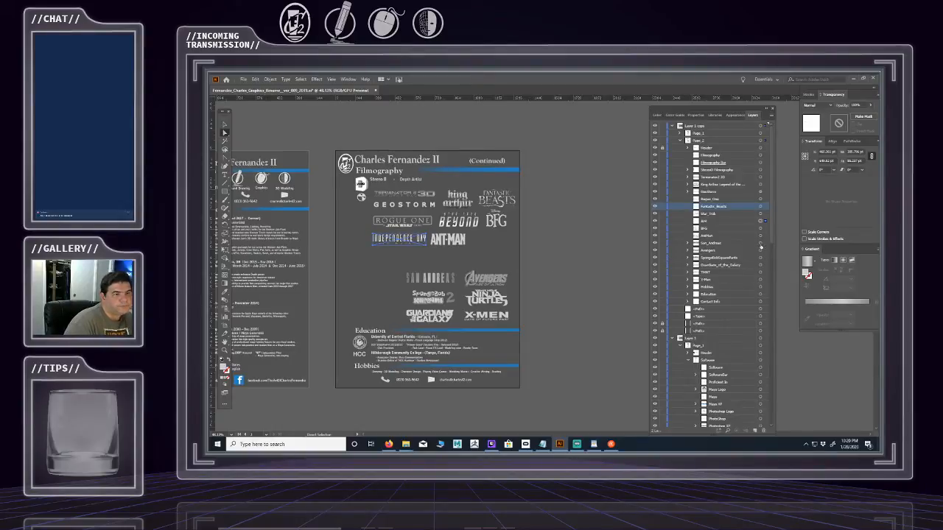
pyautogui.click(760, 243)
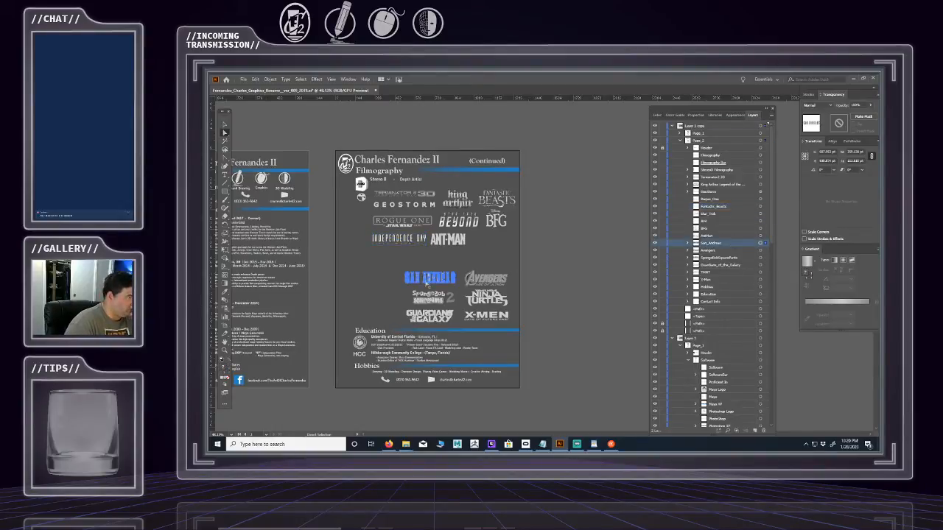
pyautogui.moveTo(429, 279); pyautogui.dragTo(492, 243)
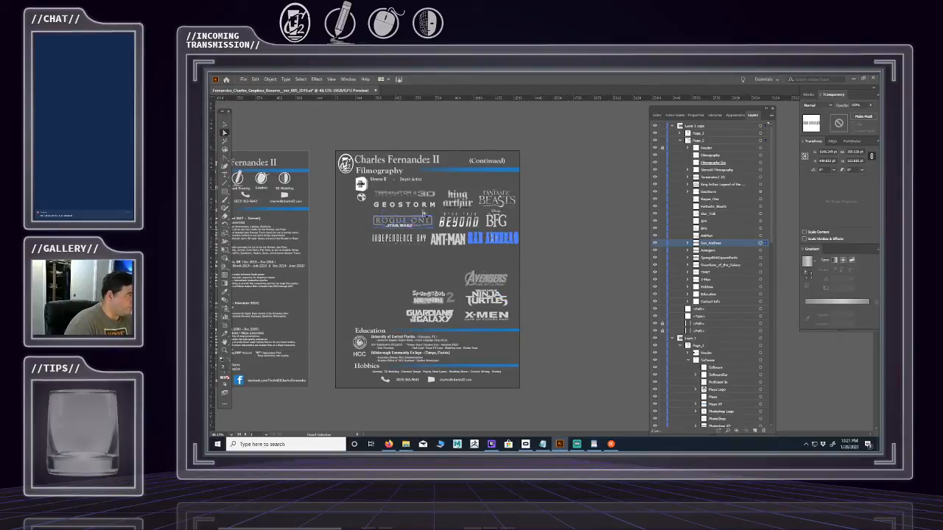
# - Shift all logos from Terminator 2 3D through San Andreas slightly left together, away from the page's edge
pyautogui.keyDown('shift'); pyautogui.click(760, 235); pyautogui.keyUp('shift')
pyautogui.keyDown('shift'); pyautogui.click(761, 228); pyautogui.keyUp('shift')
pyautogui.keyDown('shift'); pyautogui.click(761, 221); pyautogui.keyUp('shift')
pyautogui.keyDown('shift'); pyautogui.click(761, 214); pyautogui.keyUp('shift')
pyautogui.keyDown('shift'); pyautogui.click(761, 206); pyautogui.keyUp('shift')
pyautogui.keyDown('shift'); pyautogui.click(761, 198); pyautogui.keyUp('shift')
pyautogui.keyDown('shift'); pyautogui.click(761, 191); pyautogui.keyUp('shift')
pyautogui.keyDown('shift'); pyautogui.click(761, 184); pyautogui.keyUp('shift')
pyautogui.keyDown('shift'); pyautogui.click(761, 177); pyautogui.keyUp('shift')
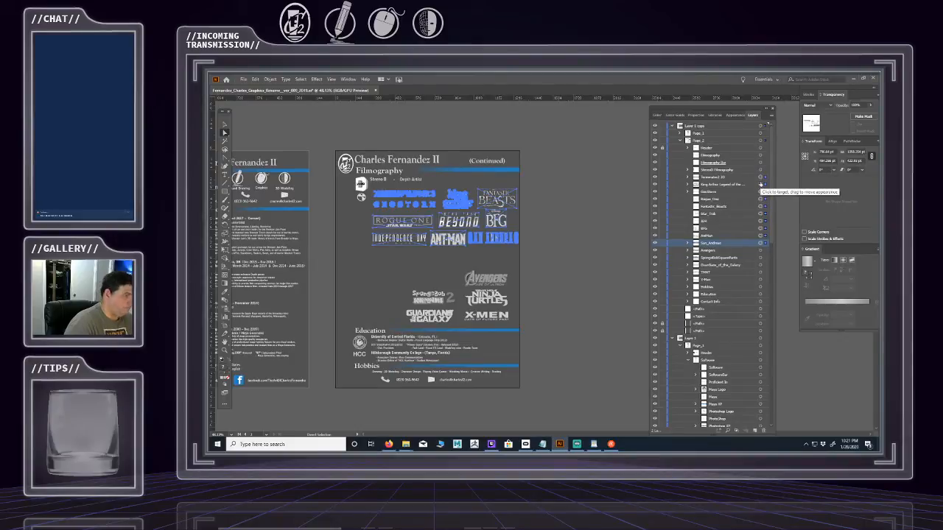
pyautogui.hotkey('shift', 'Left')
pyautogui.hotkey('shift', 'Left')
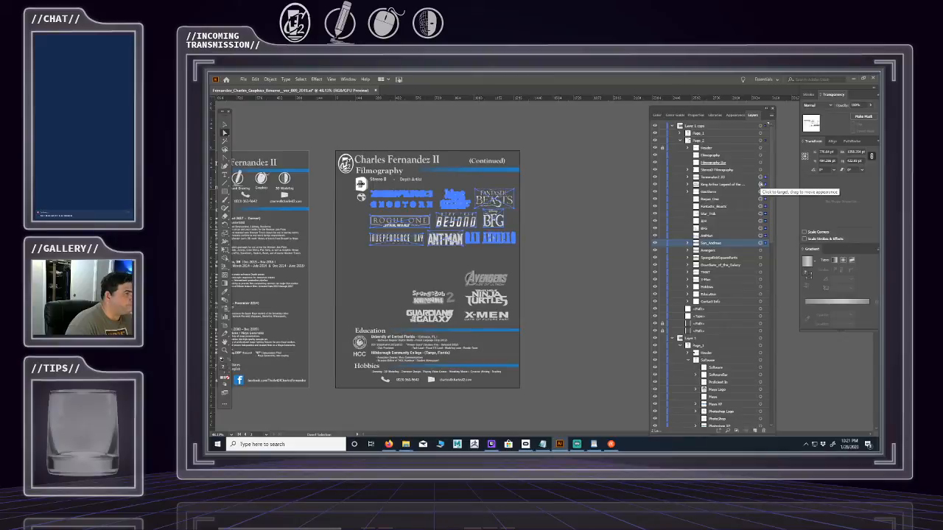
pyautogui.click(549, 232)
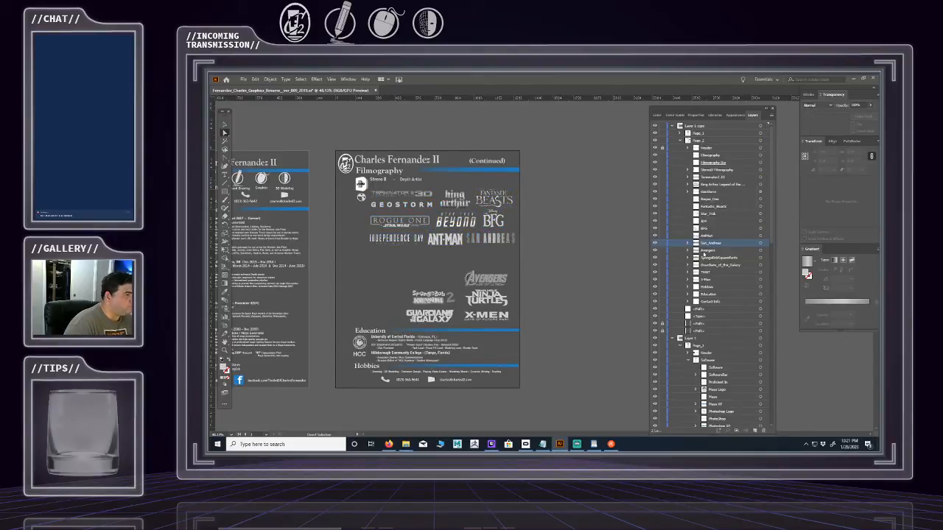
# - Fine-tune the vertical position of the San Andreas logo to line up with Ant-Man and Independence Day
pyautogui.click(760, 243)
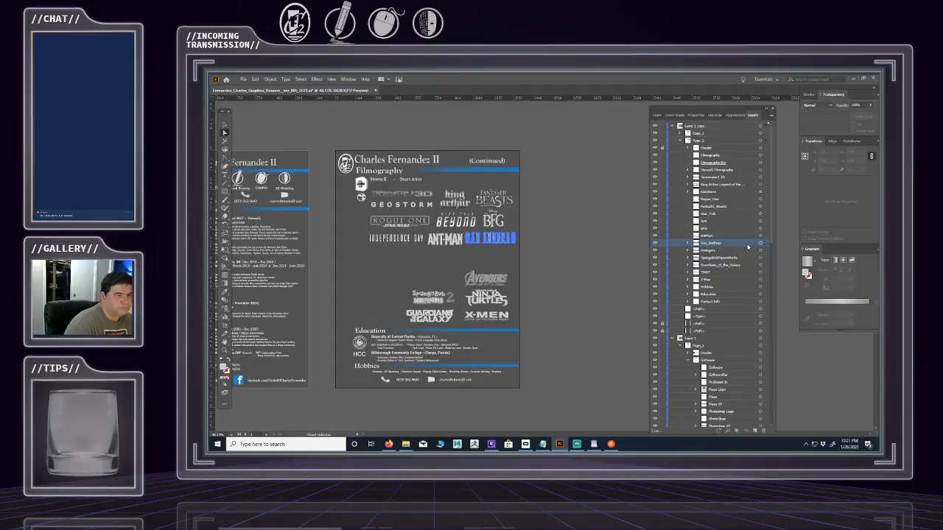
pyautogui.click(223, 125)
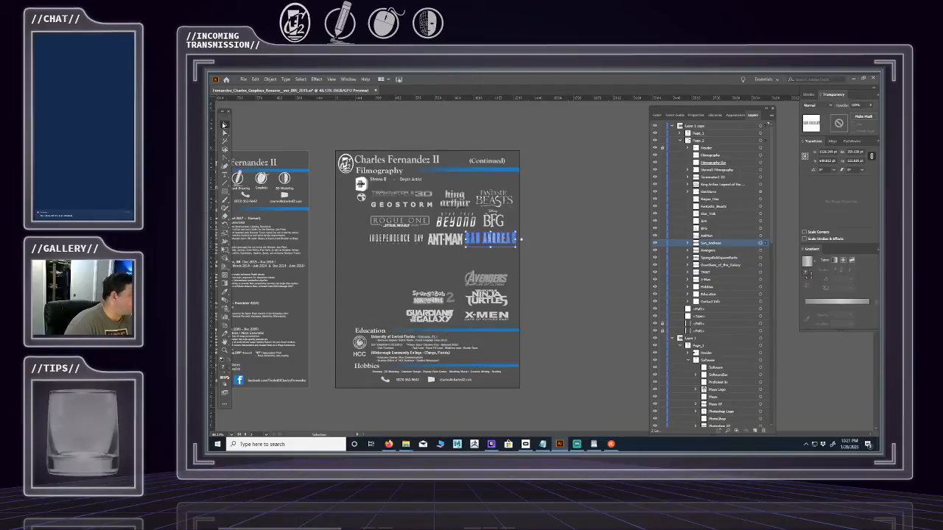
pyautogui.hotkey('shift', 'Down')
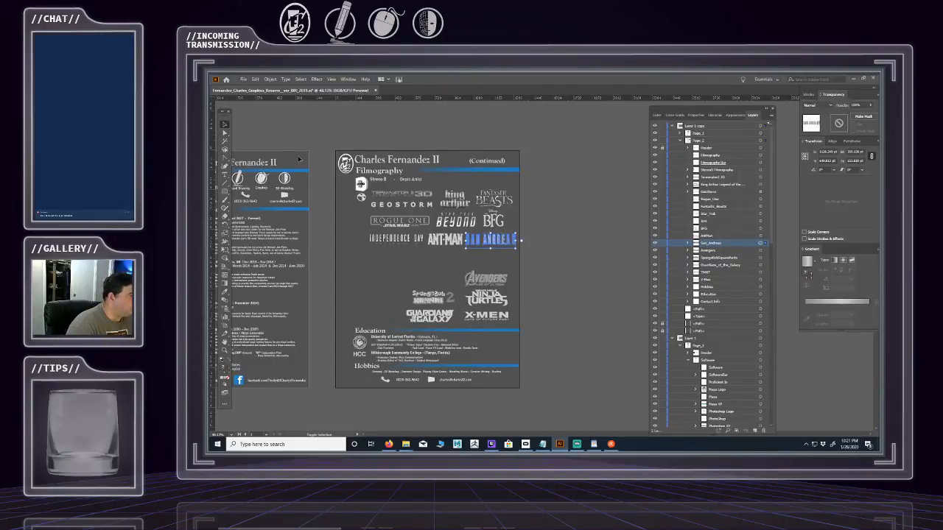
pyautogui.hotkey('shift', 'Up')
pyautogui.hotkey('shift', 'Down')
pyautogui.press('Up')
pyautogui.press('Up')
pyautogui.moveTo(366, 213); pyautogui.dragTo(456, 248)
pyautogui.click(555, 231)
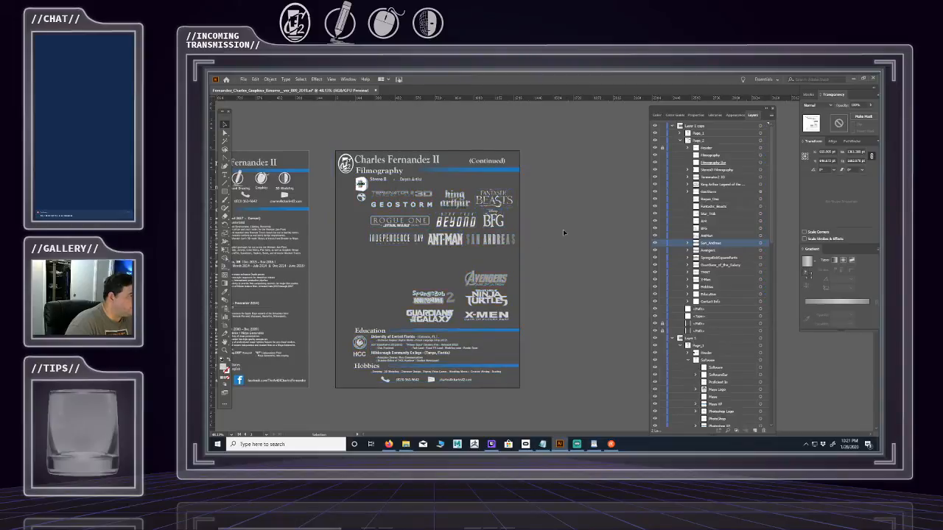
# - Scale the Ant-Man logo down slightly to open a gap before San Andreas
pyautogui.click(224, 133)
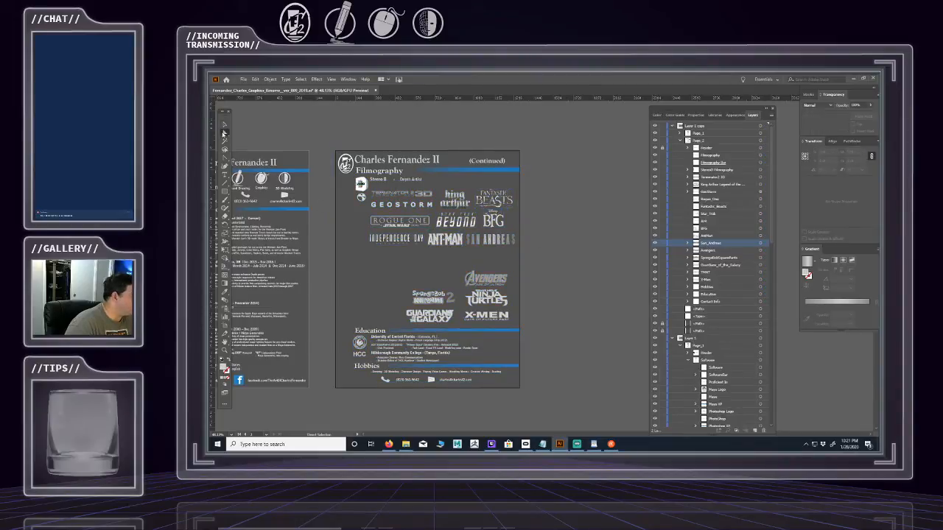
pyautogui.click(440, 241)
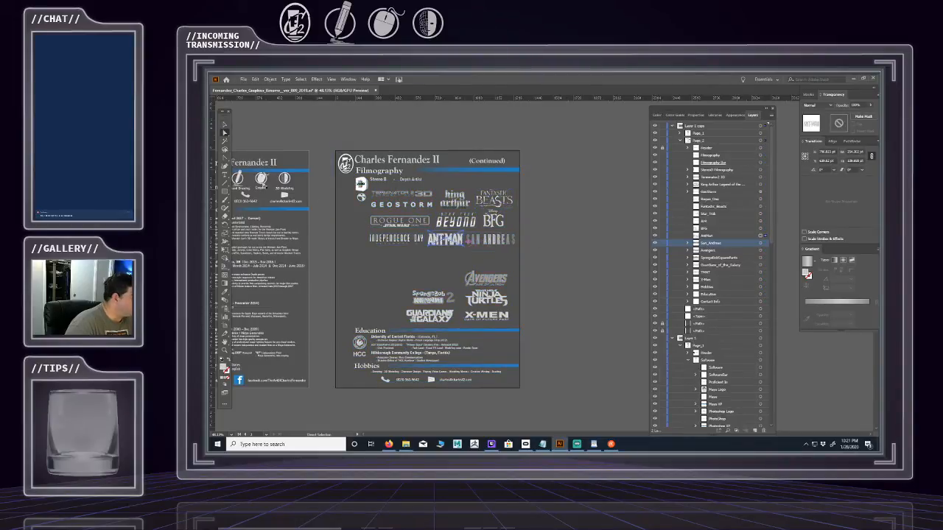
pyautogui.click(224, 125)
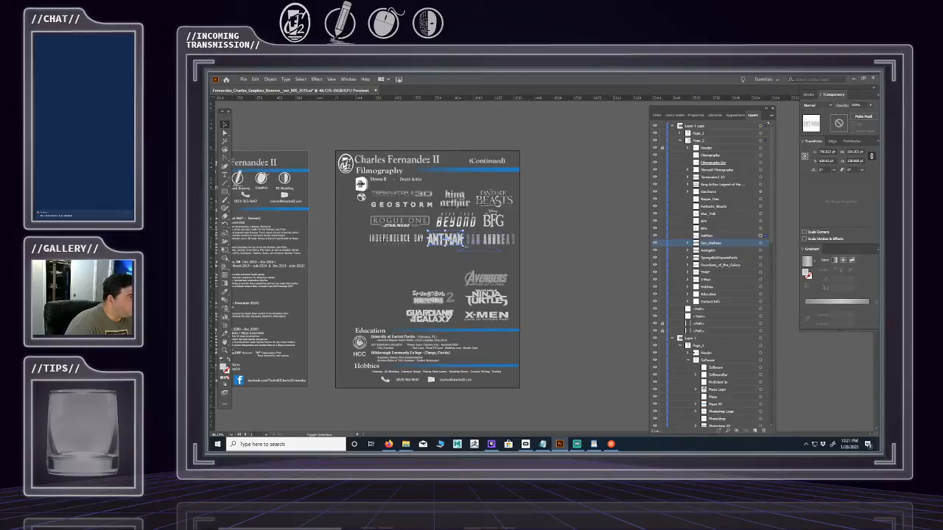
pyautogui.moveTo(462, 247)
pyautogui.mouseDown()
pyautogui.moveTo(478, 251)
pyautogui.moveTo(471, 244)
pyautogui.mouseUp()
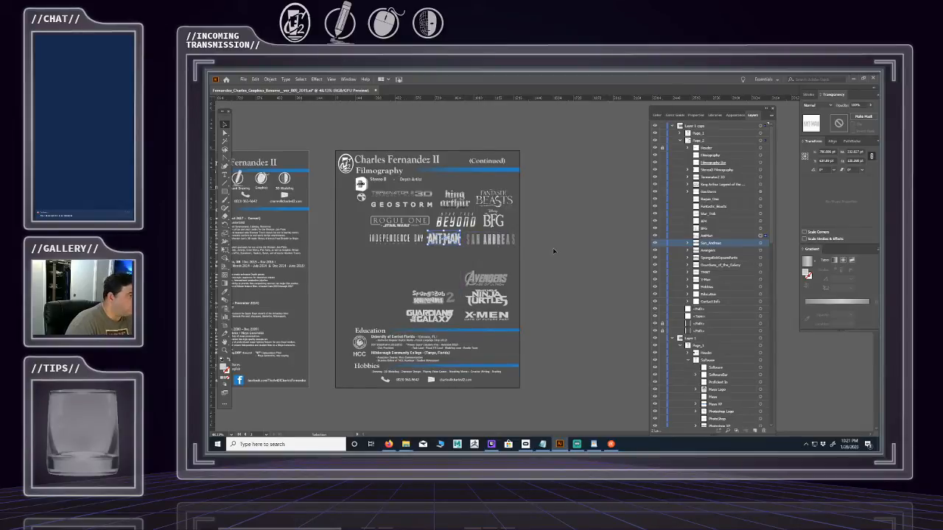
pyautogui.rightClick(553, 251)
pyautogui.click(553, 227)
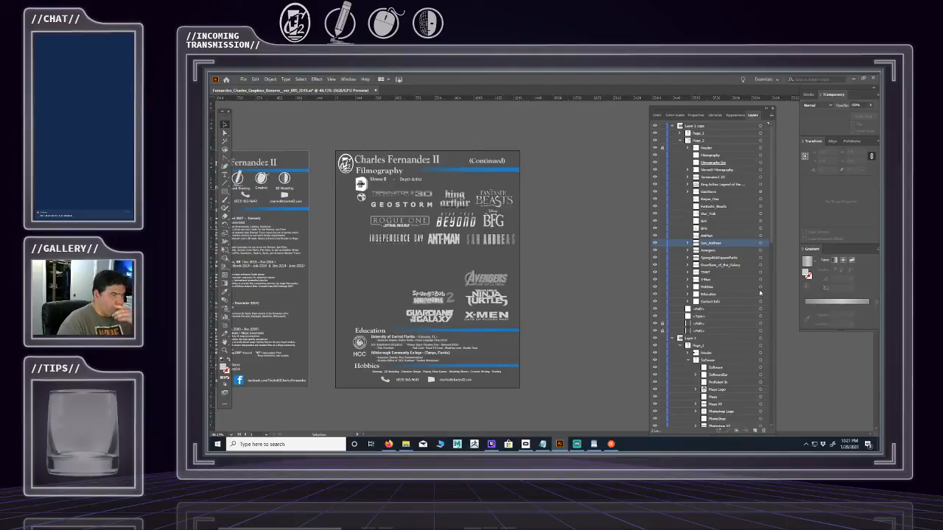
# - Place the Avengers logo beneath Independence Day to start a new row
pyautogui.click(760, 250)
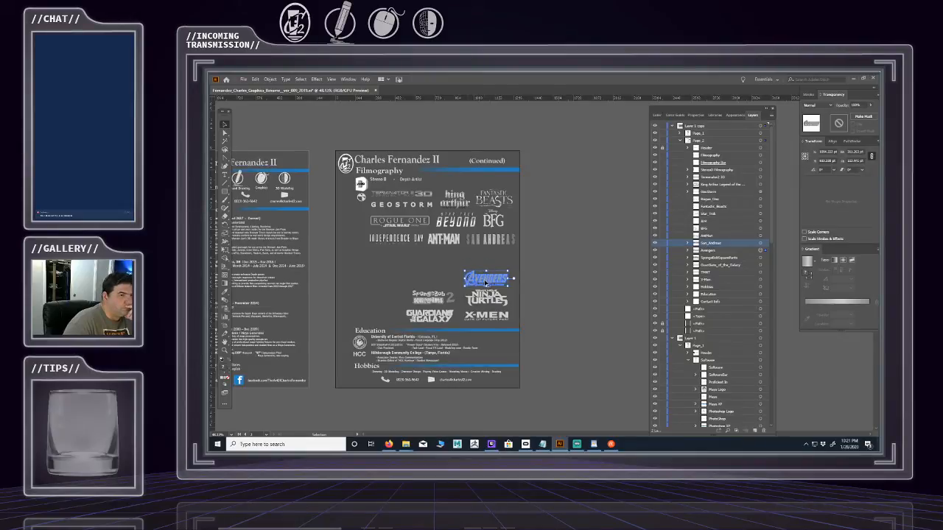
pyautogui.click(693, 252)
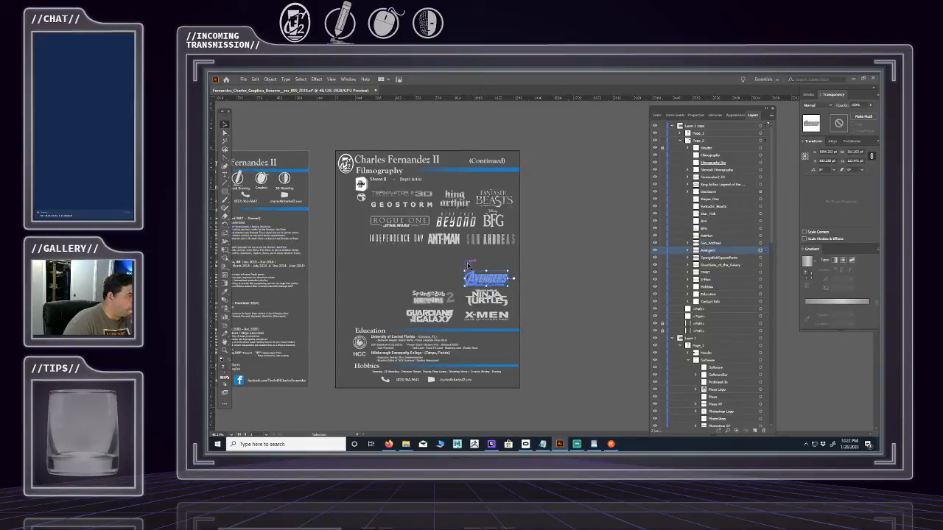
pyautogui.moveTo(484, 282); pyautogui.dragTo(389, 260)
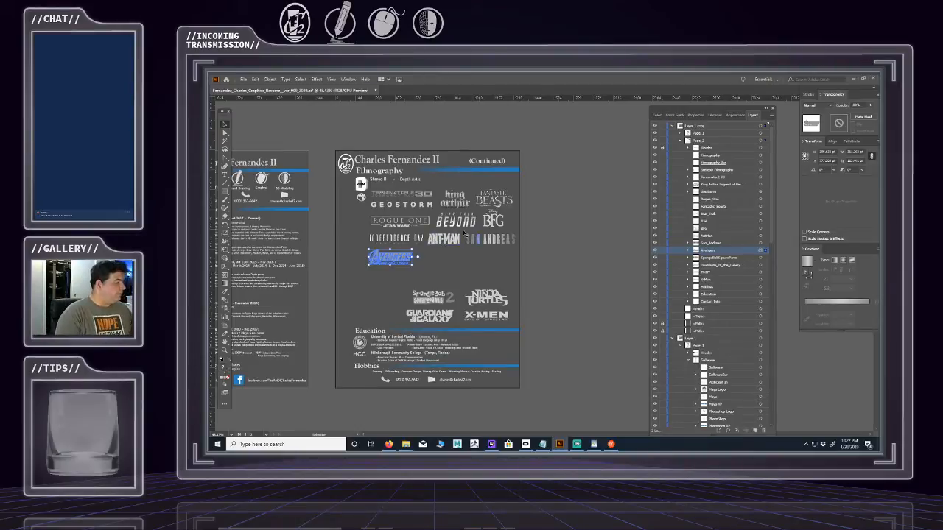
# - Place the SpongeBob logo beside Avengers and the Ninja Turtles logo beneath San Andreas to complete the row
pyautogui.moveTo(401, 288); pyautogui.dragTo(585, 272)
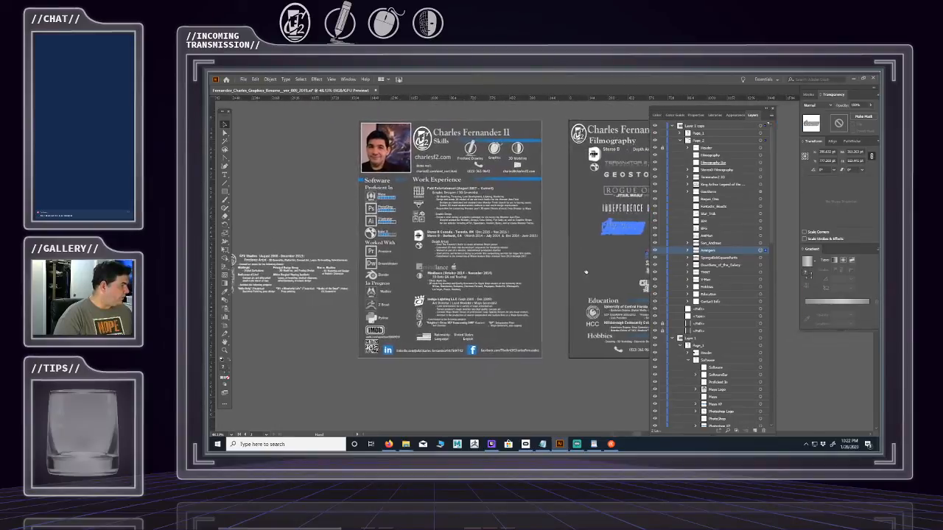
pyautogui.moveTo(456, 277); pyautogui.dragTo(487, 266)
pyautogui.moveTo(543, 249); pyautogui.dragTo(375, 287)
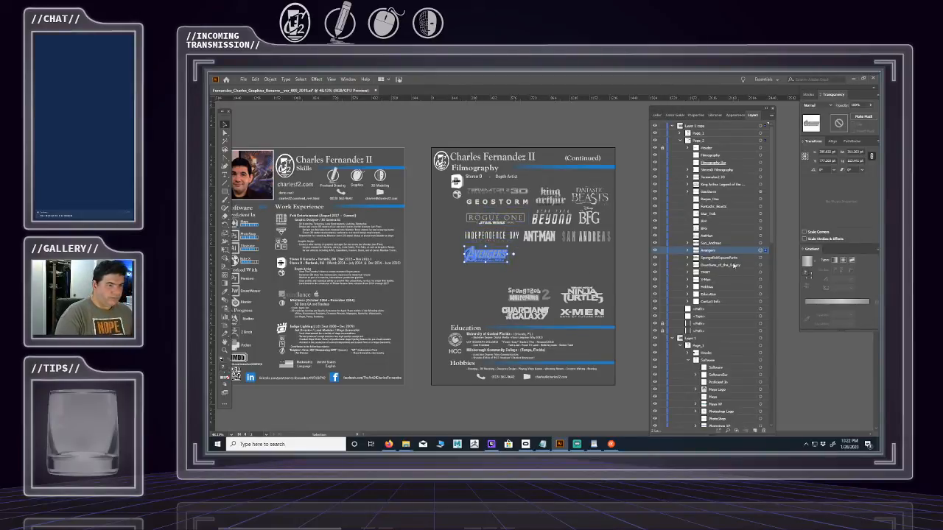
pyautogui.click(755, 258)
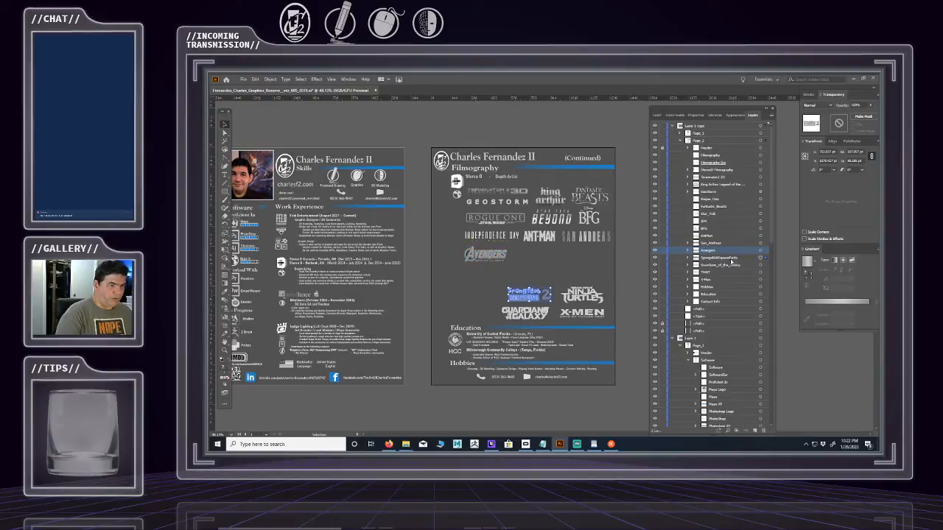
pyautogui.moveTo(519, 302); pyautogui.dragTo(526, 260)
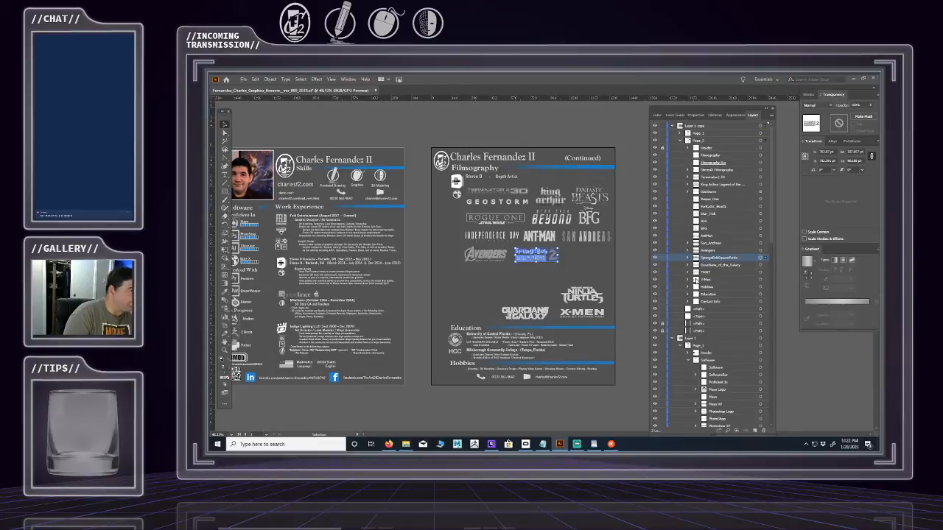
pyautogui.click(761, 265)
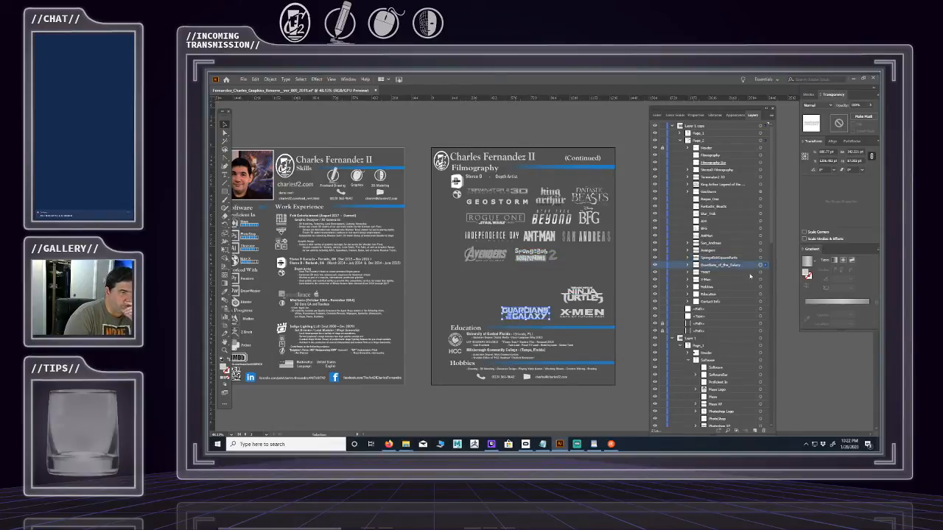
pyautogui.click(760, 273)
pyautogui.moveTo(580, 302); pyautogui.dragTo(582, 258)
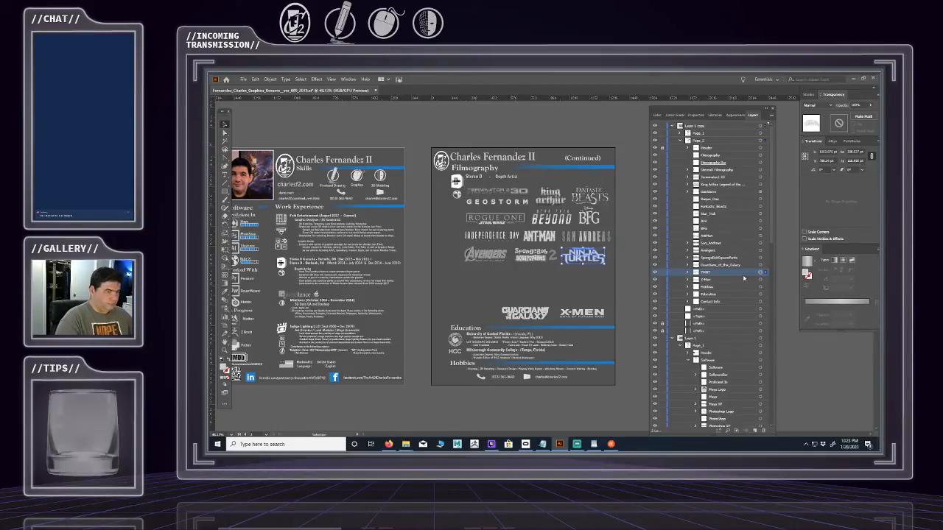
# - Move the Guardians of the Galaxy and X-Men logos up together, centred beneath the Avengers row
pyautogui.click(760, 279)
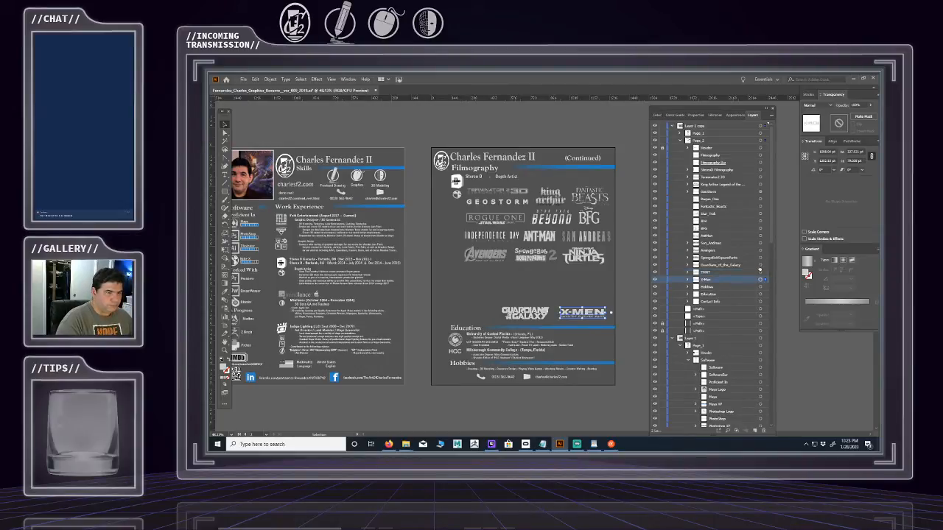
pyautogui.keyDown('shift'); pyautogui.click(761, 265); pyautogui.keyUp('shift')
pyautogui.moveTo(536, 311); pyautogui.dragTo(558, 273)
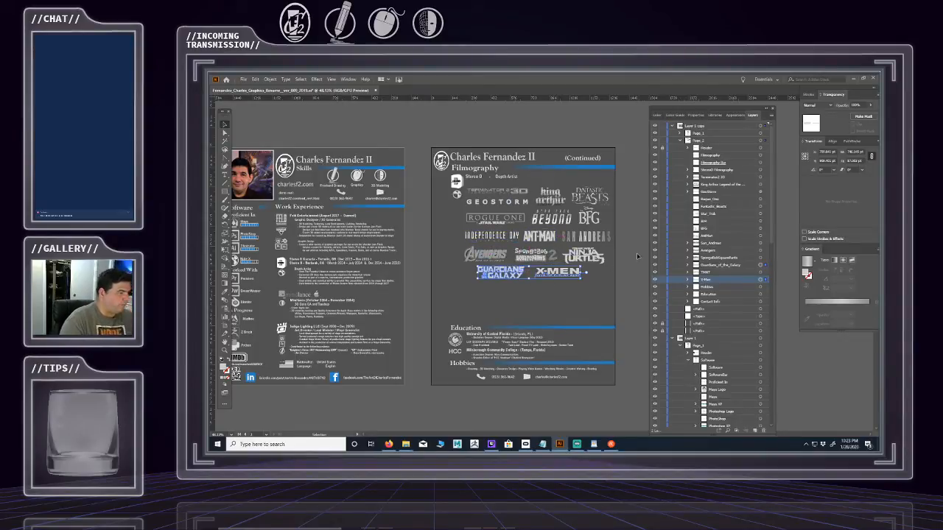
# - Nudge the Avengers, SpongeBob and Ninja Turtles logos slightly to the right together to centre their row under the rows above
pyautogui.click(761, 251)
pyautogui.keyDown('shift'); pyautogui.click(761, 258); pyautogui.keyUp('shift')
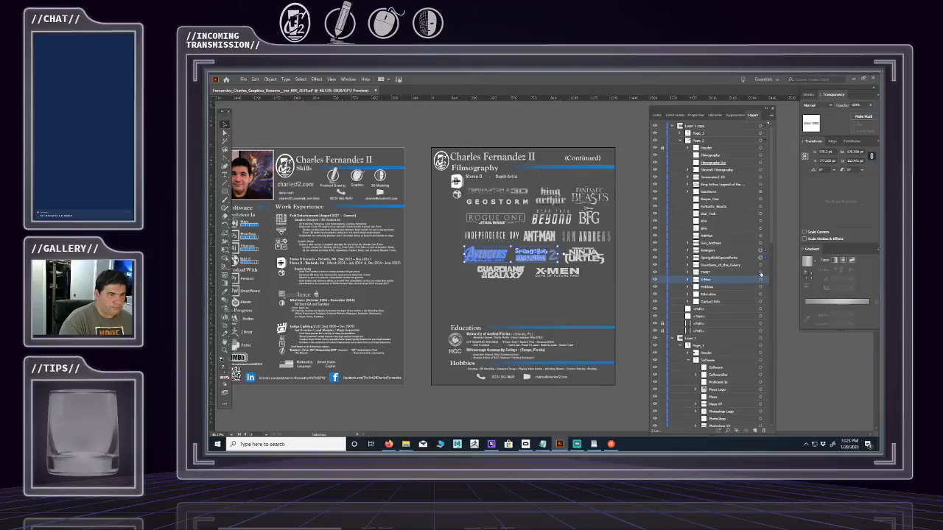
pyautogui.keyDown('shift'); pyautogui.click(761, 272); pyautogui.keyUp('shift')
pyautogui.hotkey('shift', 'Right')
pyautogui.hotkey('shift', 'Right')
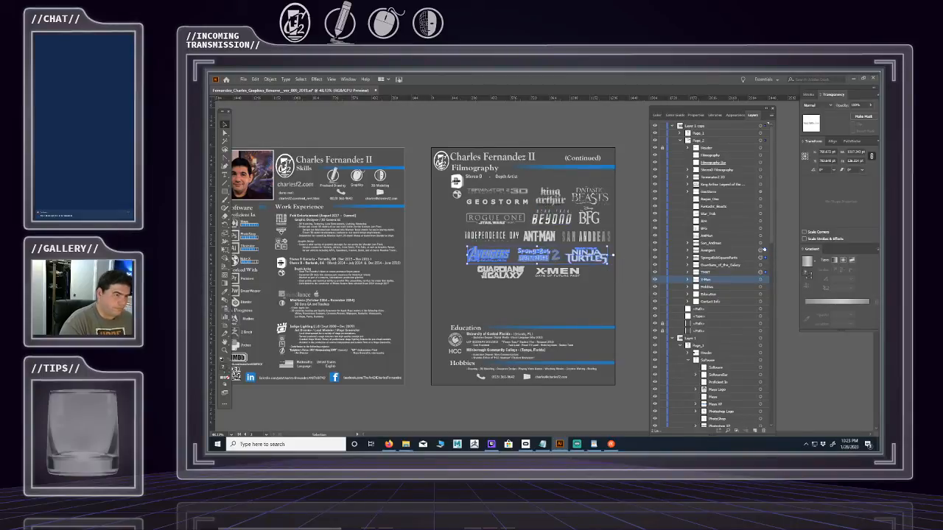
# - Move the entire Filmography section, including its heading, blue line, Stereo D credit and all film logos, down to sit just above Education
pyautogui.click(760, 171)
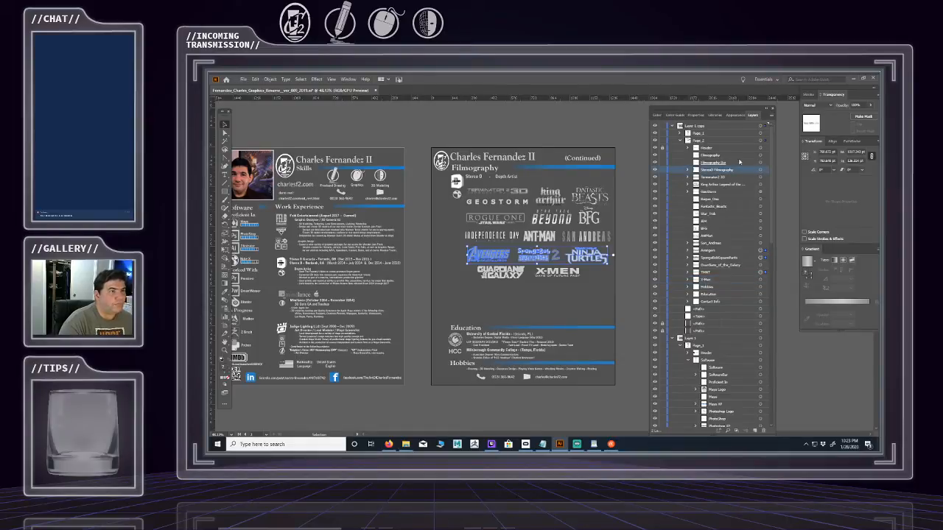
pyautogui.click(761, 170)
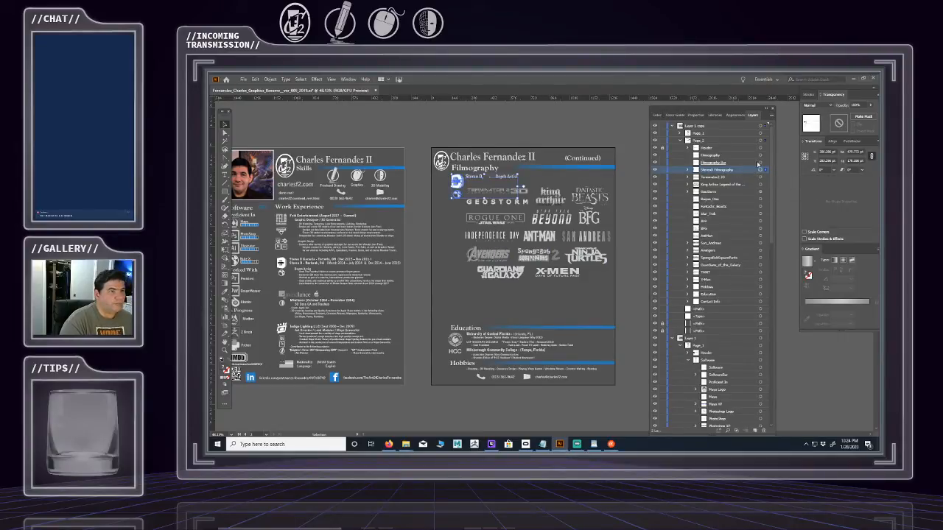
pyautogui.click(759, 163)
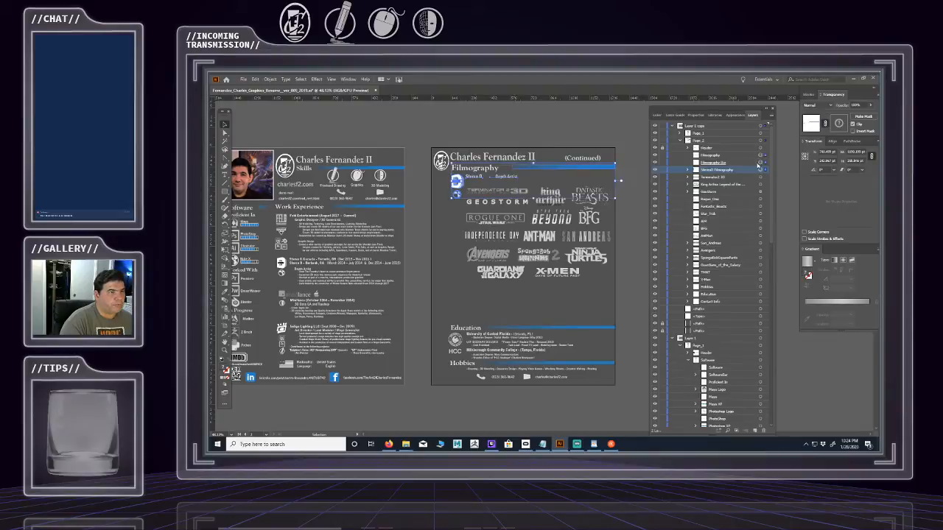
pyautogui.click(745, 157)
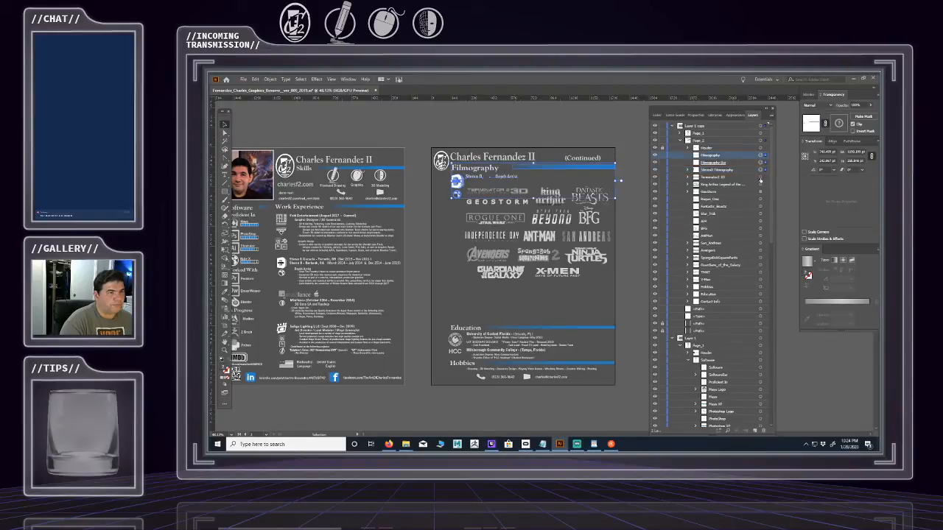
pyautogui.keyDown('shift'); pyautogui.click(760, 185); pyautogui.keyUp('shift')
pyautogui.keyDown('shift'); pyautogui.click(760, 192); pyautogui.keyUp('shift')
pyautogui.keyDown('shift'); pyautogui.click(760, 199); pyautogui.keyUp('shift')
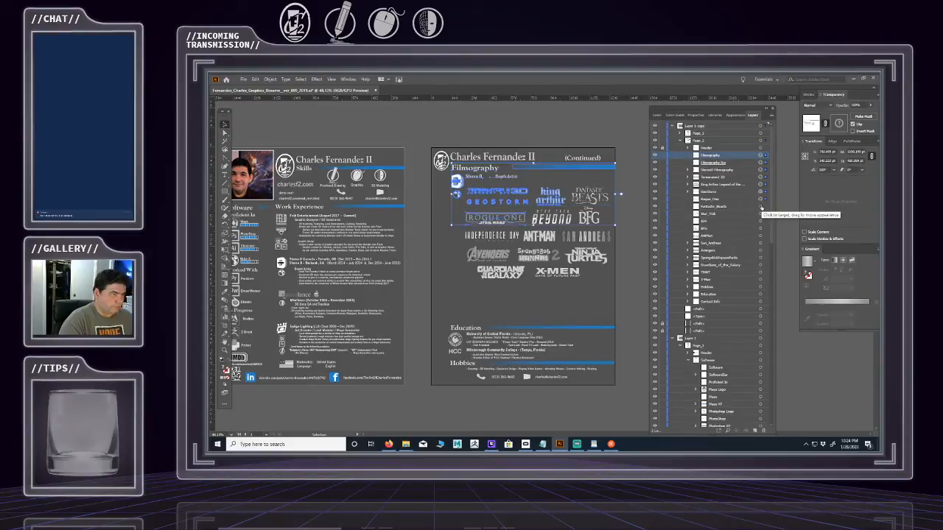
pyautogui.keyDown('shift'); pyautogui.click(760, 207); pyautogui.keyUp('shift')
pyautogui.keyDown('shift'); pyautogui.click(760, 214); pyautogui.keyUp('shift')
pyautogui.keyDown('shift'); pyautogui.click(760, 221); pyautogui.keyUp('shift')
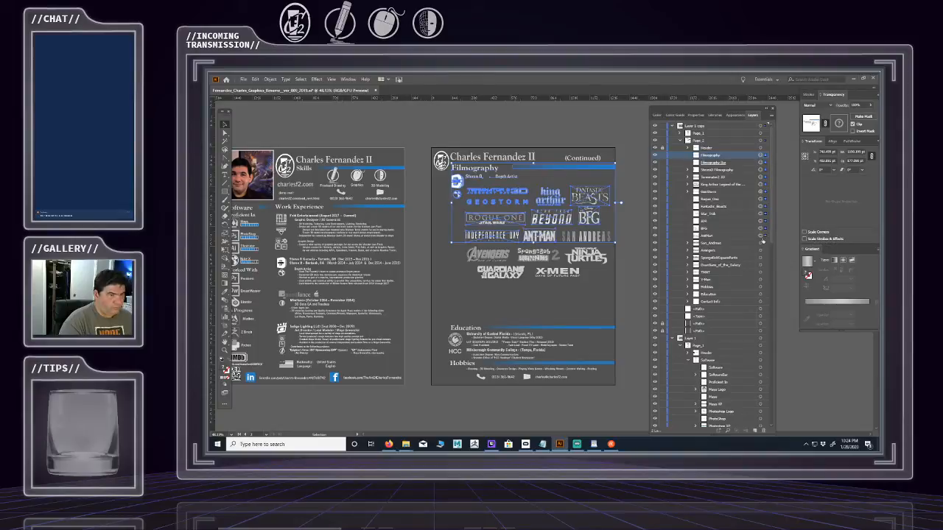
pyautogui.click(760, 244)
pyautogui.keyDown('shift'); pyautogui.click(761, 251); pyautogui.keyUp('shift')
pyautogui.keyDown('shift'); pyautogui.click(760, 258); pyautogui.keyUp('shift')
pyautogui.keyDown('shift'); pyautogui.click(761, 266); pyautogui.keyUp('shift')
pyautogui.keyDown('shift'); pyautogui.click(761, 272); pyautogui.keyUp('shift')
pyautogui.keyDown('shift'); pyautogui.click(761, 281); pyautogui.keyUp('shift')
pyautogui.keyDown('shift'); pyautogui.click(761, 288); pyautogui.keyUp('shift')
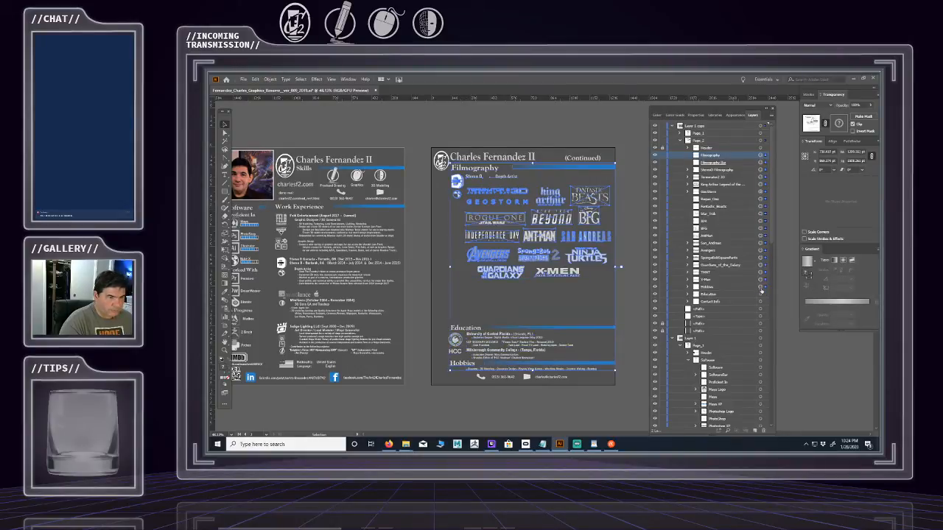
pyautogui.keyDown('shift'); pyautogui.click(761, 287); pyautogui.keyUp('shift')
pyautogui.keyDown('shift'); pyautogui.click(745, 281); pyautogui.keyUp('shift')
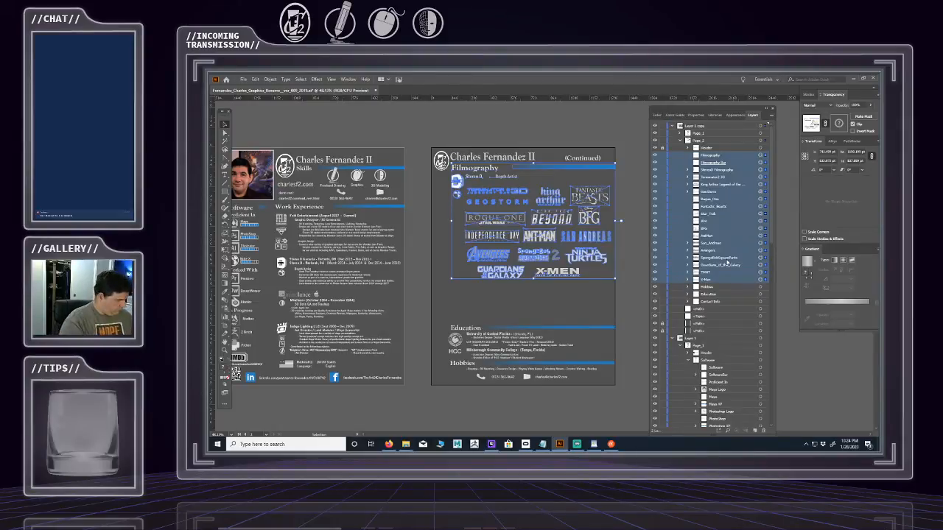
pyautogui.press('Down')
pyautogui.press('Down')
pyautogui.press('Down')
pyautogui.press('Down')
pyautogui.press('Down')
pyautogui.press('Down')
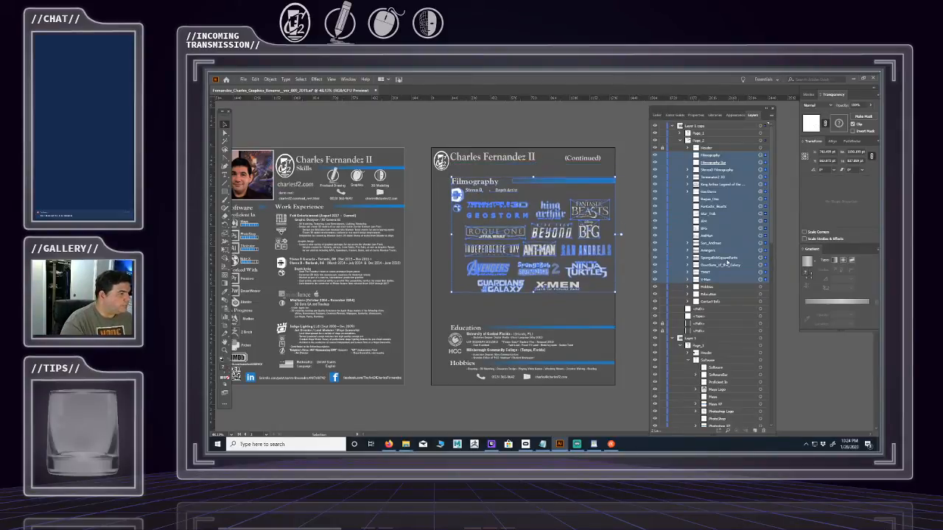
pyautogui.press('Down')
pyautogui.press('Down')
pyautogui.press('Down')
pyautogui.press('Down')
pyautogui.press('Down')
pyautogui.press('Down')
pyautogui.press('Down')
pyautogui.press('Down')
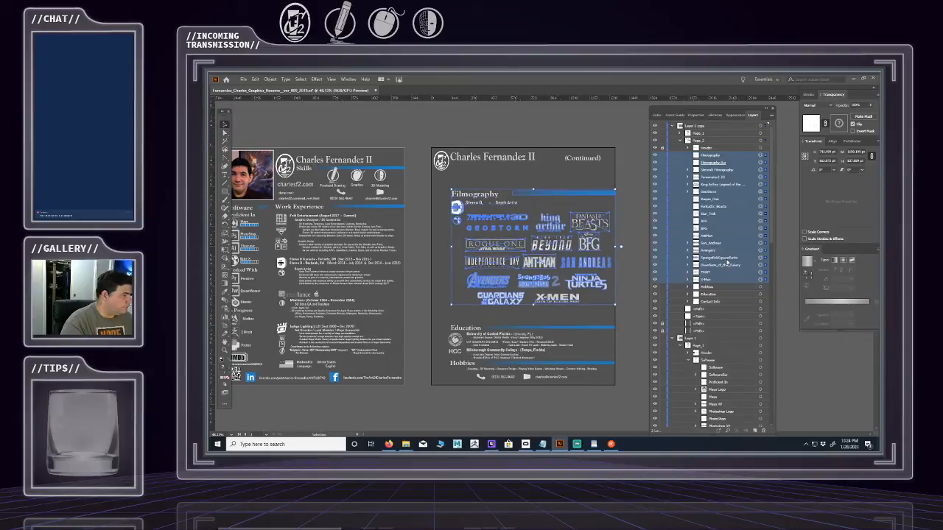
pyautogui.press('Down')
pyautogui.press('Down')
pyautogui.press('Down')
pyautogui.press('Down')
pyautogui.press('Down')
pyautogui.press('Down')
pyautogui.press('Down')
pyautogui.press('Down')
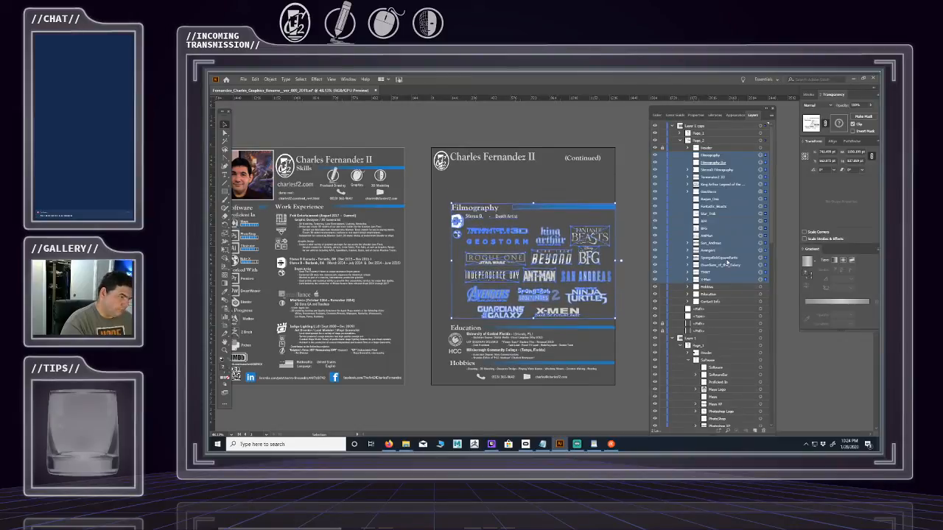
pyautogui.press('Down')
pyautogui.press('Down')
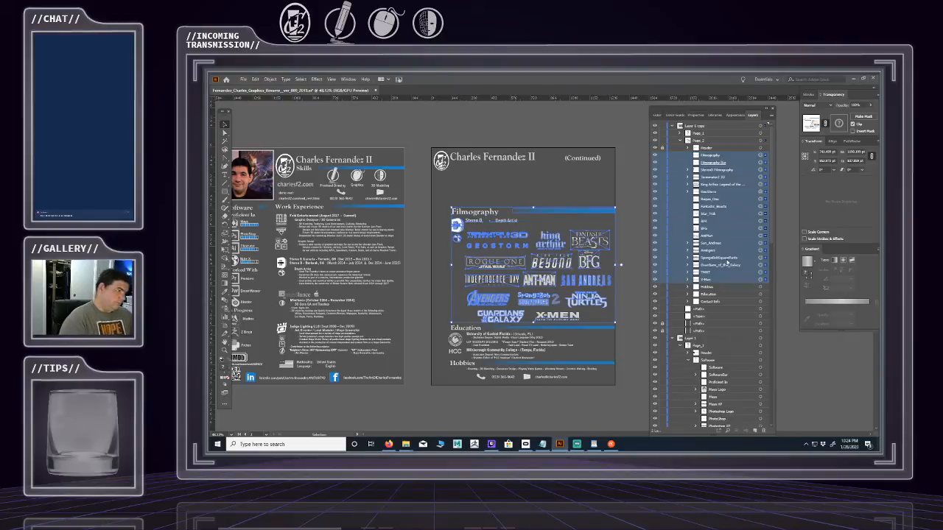
pyautogui.click(630, 179)
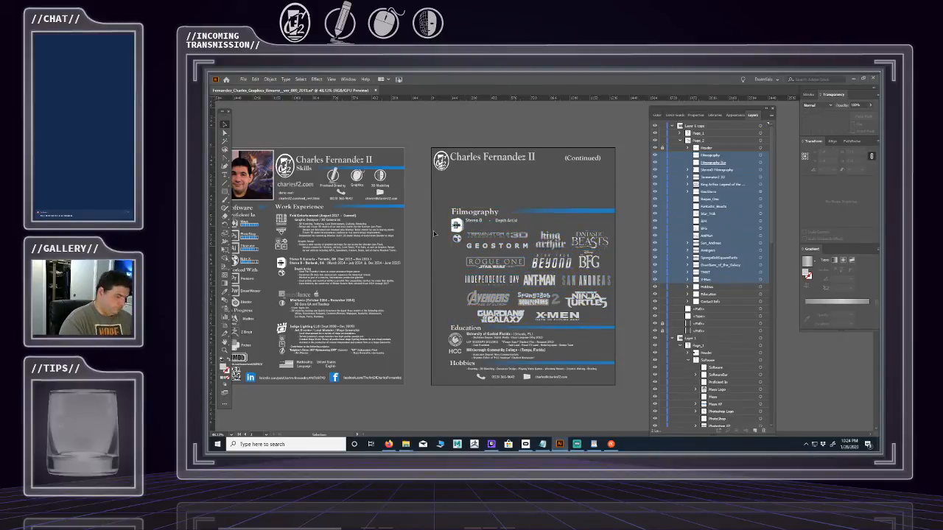
# - Shift the Filmography heading, its blue bar and the Stereo D entry slightly down on the second page
pyautogui.moveTo(411, 242); pyautogui.dragTo(430, 227)
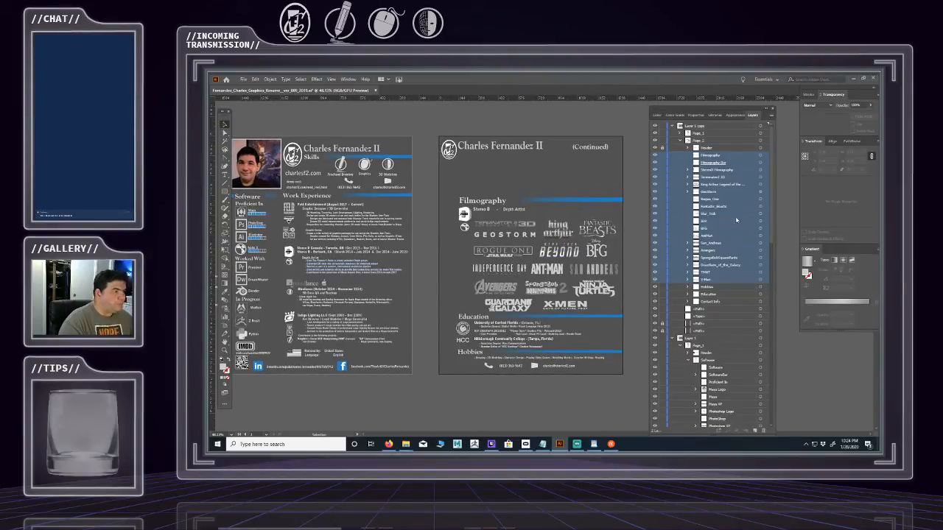
pyautogui.click(761, 155)
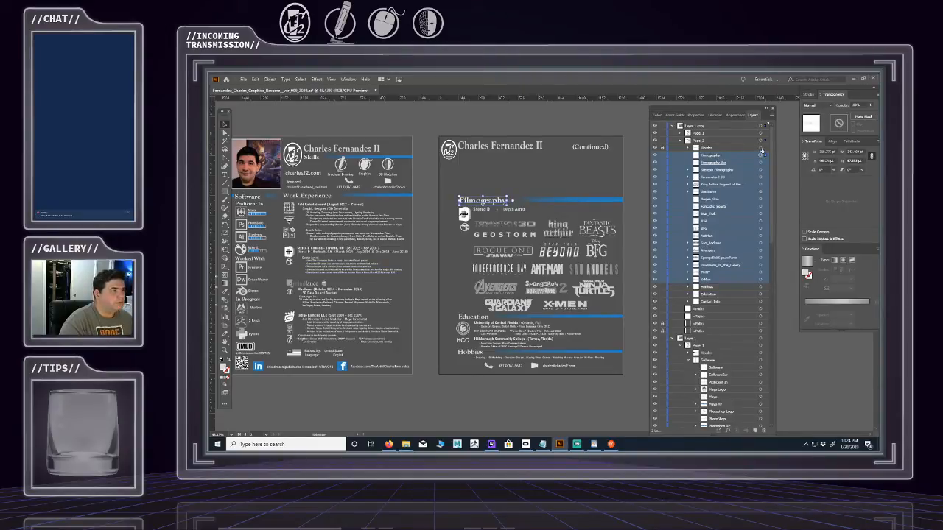
pyautogui.keyDown('shift'); pyautogui.click(761, 162); pyautogui.keyUp('shift')
pyautogui.keyDown('shift'); pyautogui.click(758, 171); pyautogui.keyUp('shift')
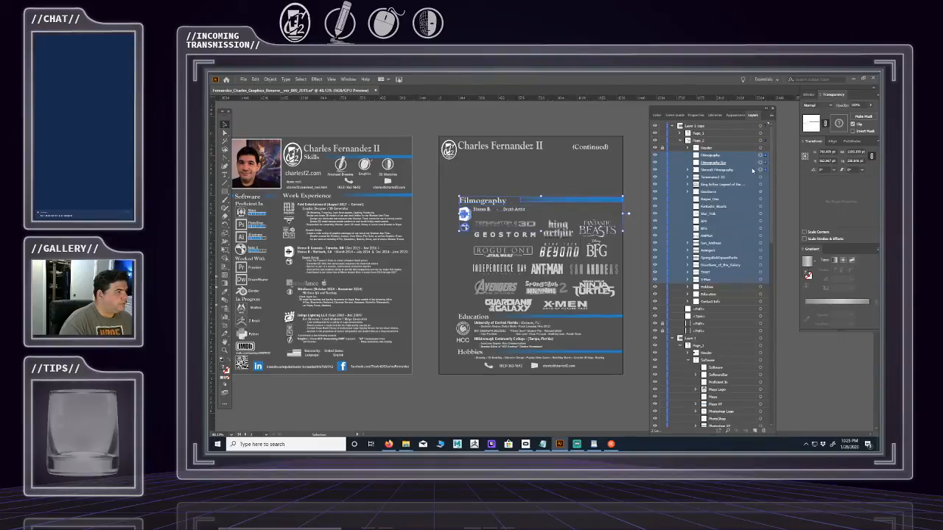
pyautogui.hotkey('shift', 'Down')
pyautogui.hotkey('shift', 'Down')
pyautogui.hotkey('shift', 'Down')
pyautogui.hotkey('shift', 'Down')
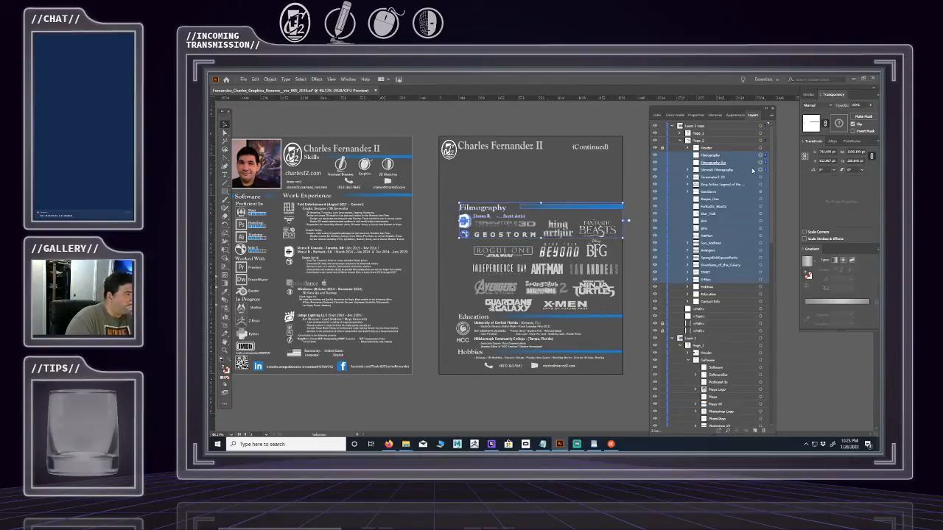
# - Duplicate only the Filmography heading and its blue bar within the Page_2 layer
pyautogui.click(731, 162)
pyautogui.click(742, 156)
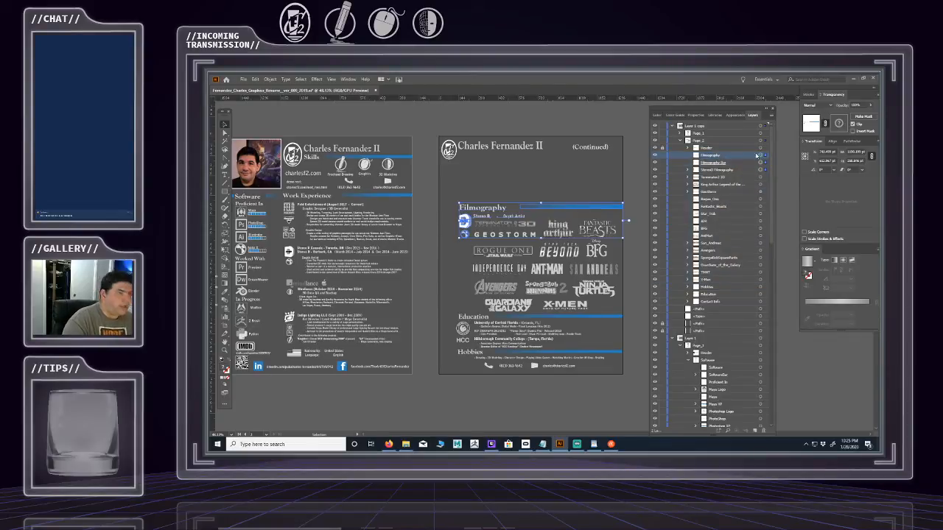
pyautogui.click(760, 155)
pyautogui.keyDown('shift'); pyautogui.click(760, 163); pyautogui.keyUp('shift')
pyautogui.keyDown('shift'); pyautogui.click(748, 162); pyautogui.keyUp('shift')
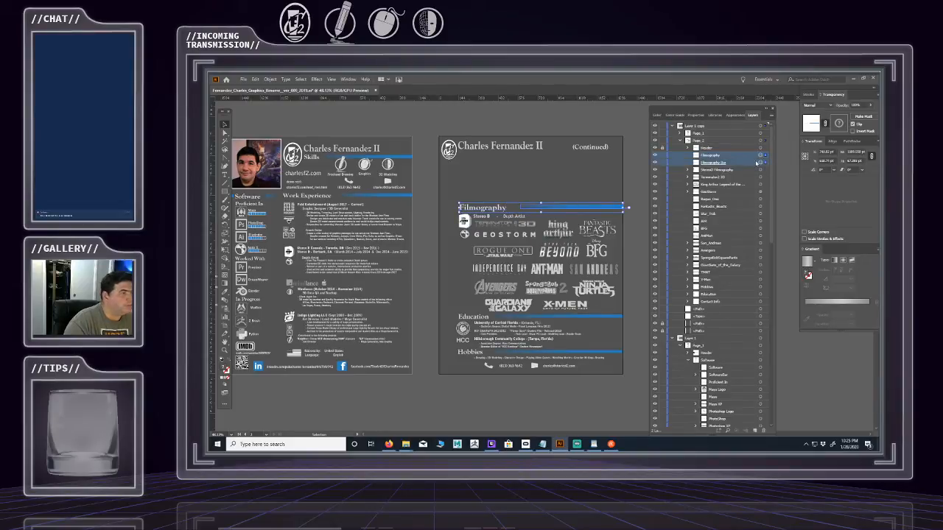
pyautogui.click(771, 116)
pyautogui.click(791, 133)
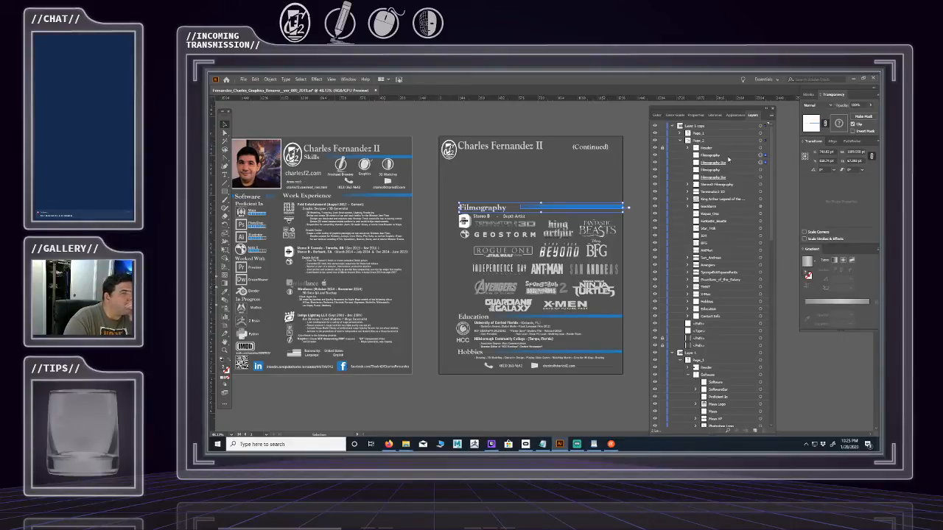
# - Move the duplicated heading and bar straight up to sit just below the second page's name header
pyautogui.hotkey('shift', 'Up')
pyautogui.hotkey('shift', 'Up')
pyautogui.hotkey('shift', 'Up')
pyautogui.hotkey('shift', 'Up')
pyautogui.hotkey('shift', 'Up')
pyautogui.hotkey('shift', 'Up')
pyautogui.hotkey('shift', 'Up')
pyautogui.hotkey('shift', 'Up')
pyautogui.hotkey('shift', 'Up')
pyautogui.hotkey('shift', 'Up')
pyautogui.hotkey('shift', 'Up')
pyautogui.hotkey('shift', 'Up')
pyautogui.hotkey('shift', 'Up')
pyautogui.hotkey('shift', 'Up')
pyautogui.hotkey('shift', 'Up')
pyautogui.hotkey('shift', 'Up')
pyautogui.hotkey('shift', 'Up')
pyautogui.hotkey('shift', 'Up')
pyautogui.hotkey('shift', 'Up')
pyautogui.hotkey('shift', 'Up')
pyautogui.hotkey('shift', 'Up')
pyautogui.hotkey('shift', 'Up')
pyautogui.hotkey('shift', 'Up')
pyautogui.hotkey('shift', 'Up')
pyautogui.hotkey('shift', 'Up')
pyautogui.hotkey('shift', 'Up')
pyautogui.hotkey('shift', 'Up')
pyautogui.hotkey('shift', 'Up')
pyautogui.hotkey('shift', 'Up')
pyautogui.hotkey('shift', 'Up')
pyautogui.hotkey('shift', 'Up')
pyautogui.hotkey('shift', 'Up')
pyautogui.hotkey('shift', 'Up')
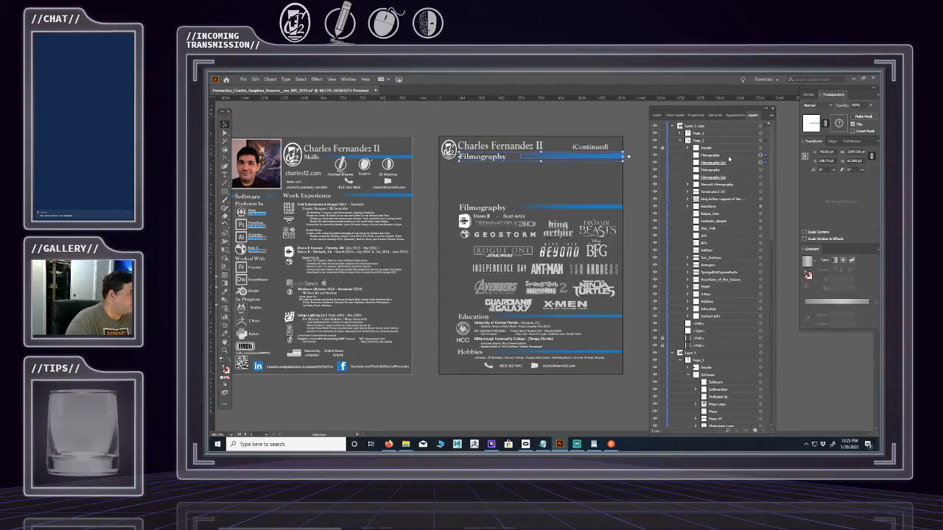
pyautogui.hotkey('shift', 'Down')
pyautogui.hotkey('shift', 'Down')
pyautogui.hotkey('shift', 'Up')
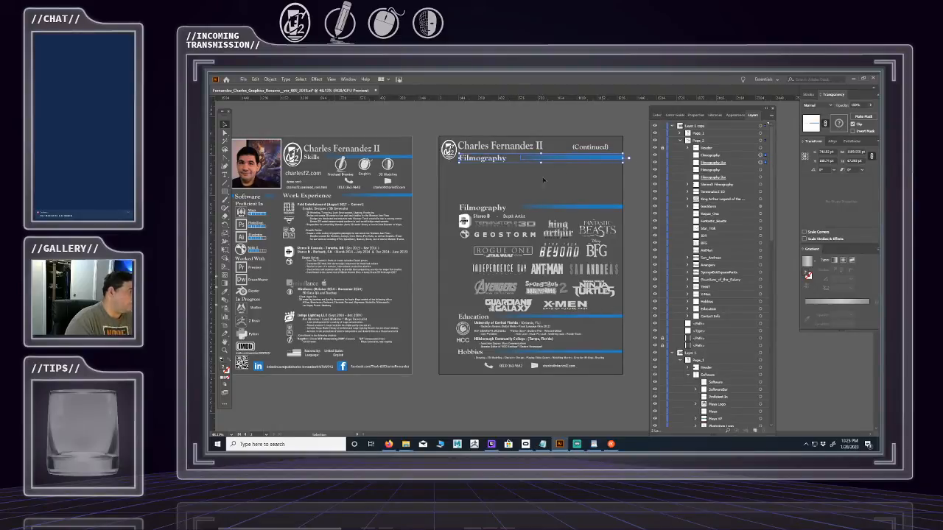
# - Replace the text of the duplicated heading below the page header with "Freelancing" and deselect it
pyautogui.click(225, 174)
pyautogui.hotkey('ctrl', 'shift', 'a')
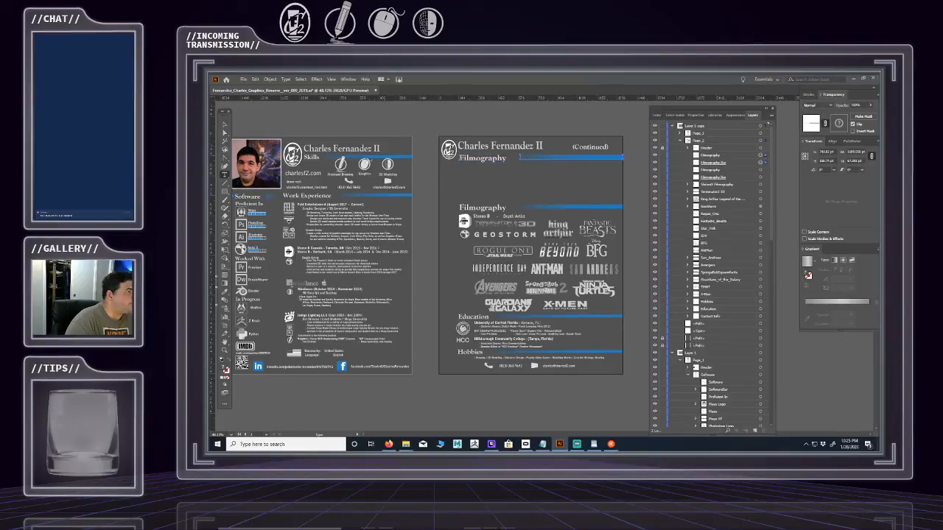
pyautogui.moveTo(460, 158); pyautogui.dragTo(507, 159)
pyautogui.write('Free')
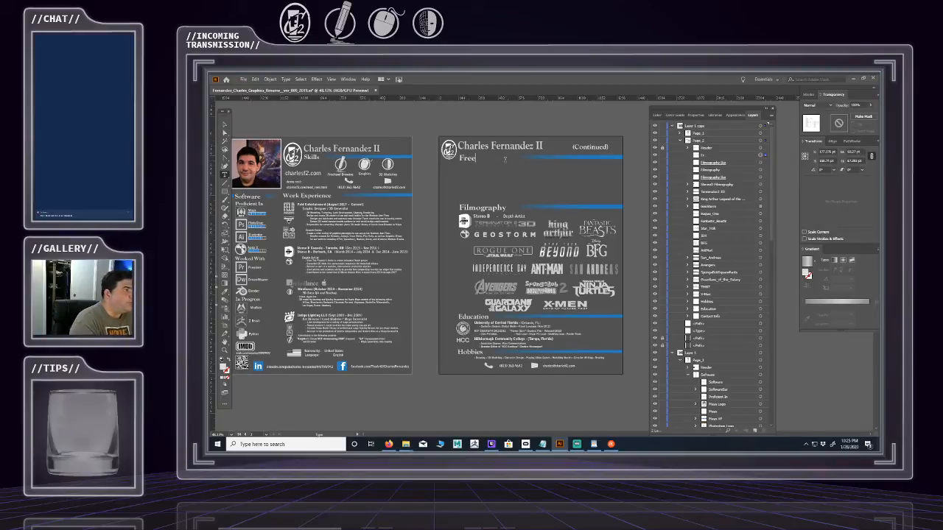
pyautogui.write('laNCING')
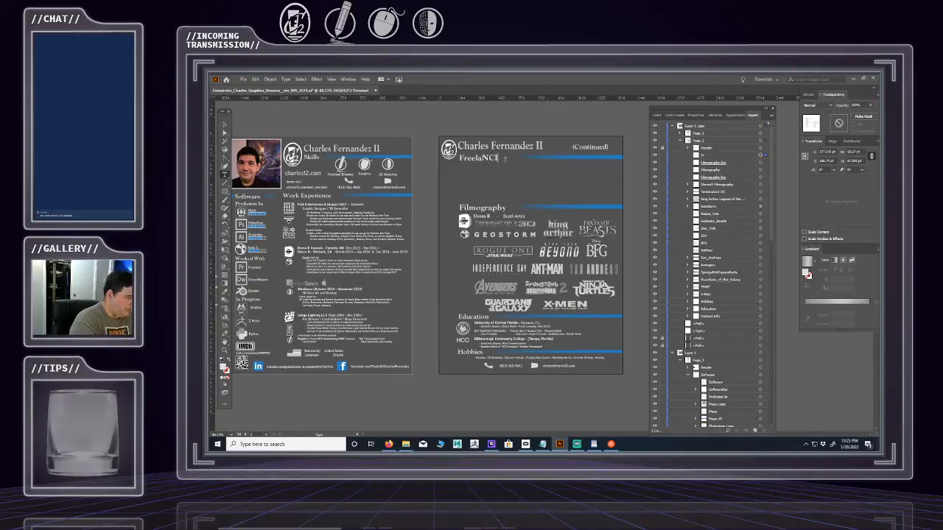
pyautogui.press('BackSpace')
pyautogui.press('BackSpace')
pyautogui.press('BackSpace')
pyautogui.press('BackSpace')
pyautogui.press('BackSpace')
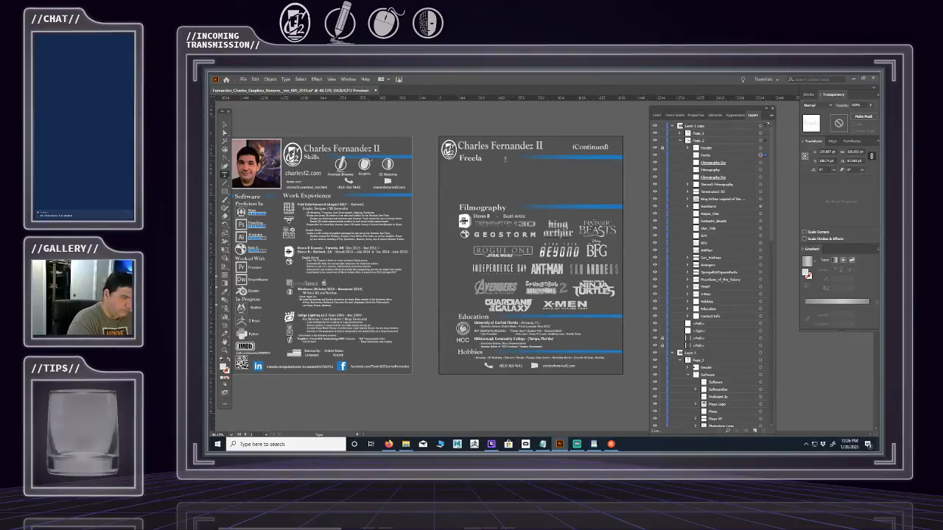
pyautogui.write('n')
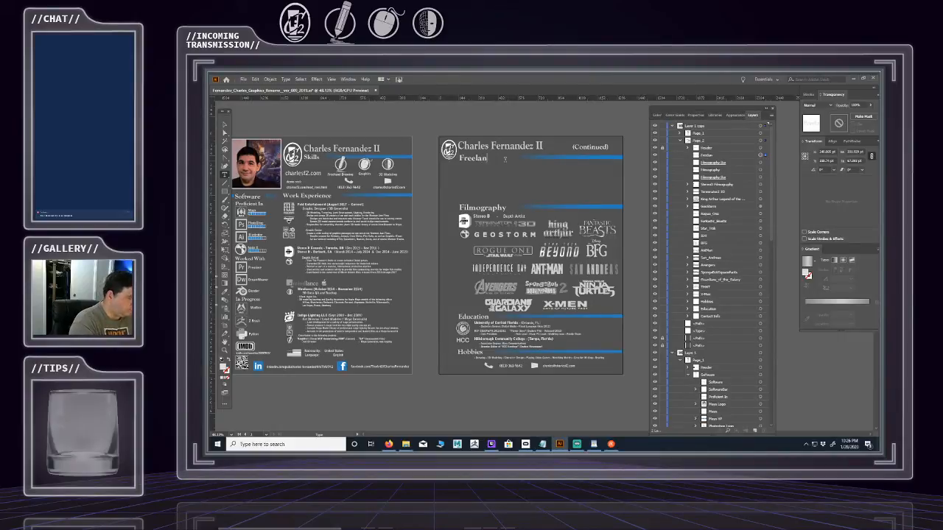
pyautogui.write('ce')
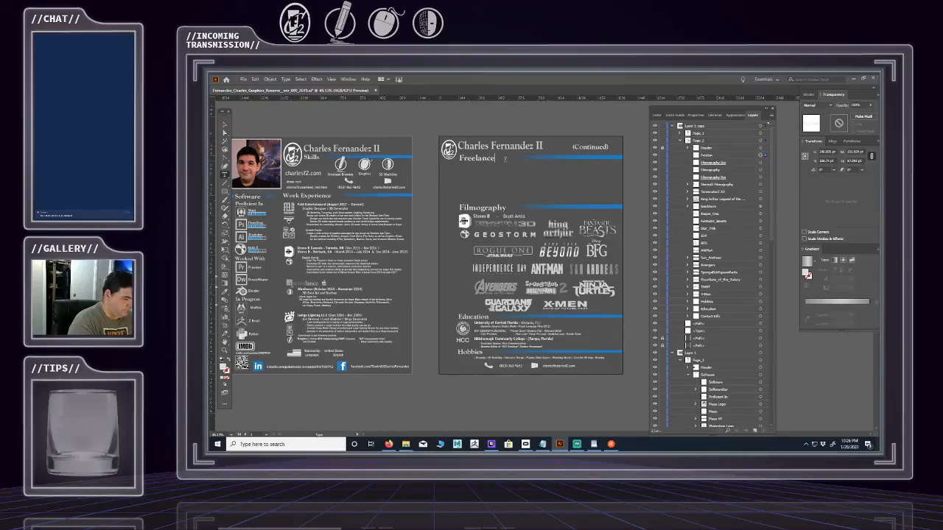
pyautogui.press('BackSpace')
pyautogui.write('ing')
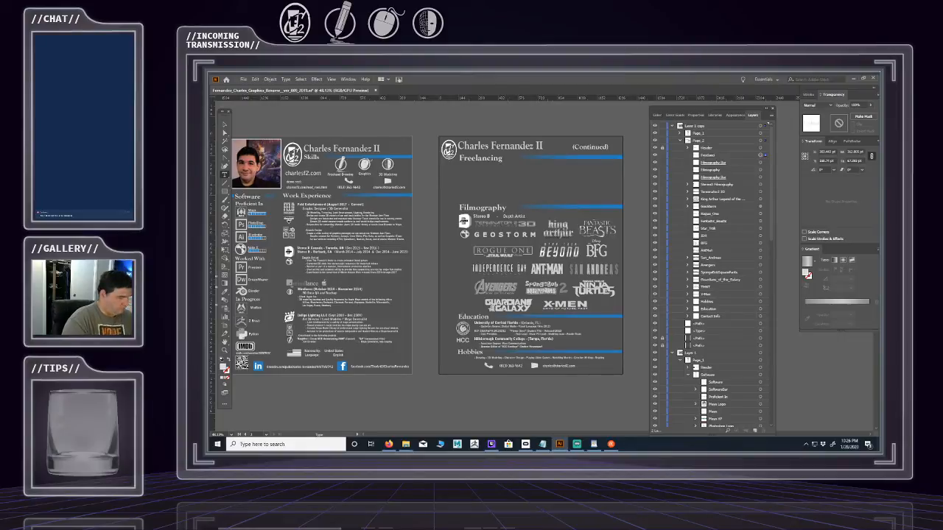
pyautogui.moveTo(383, 234); pyautogui.dragTo(306, 233)
pyautogui.hotkey('ctrl', 'x')
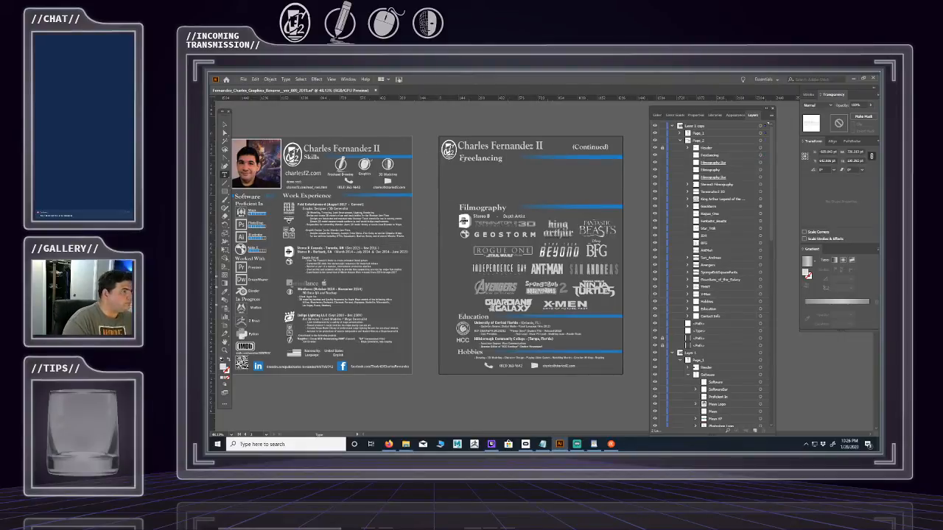
pyautogui.click(512, 166)
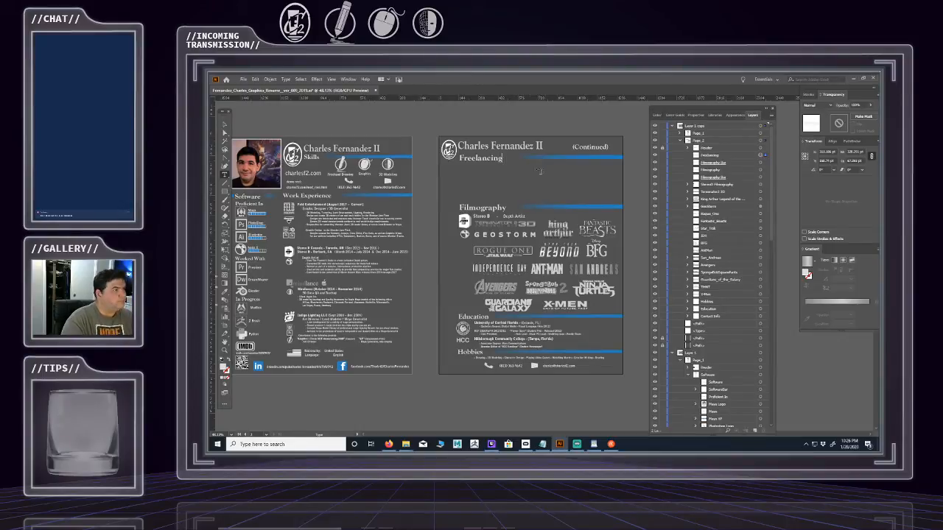
pyautogui.click(226, 124)
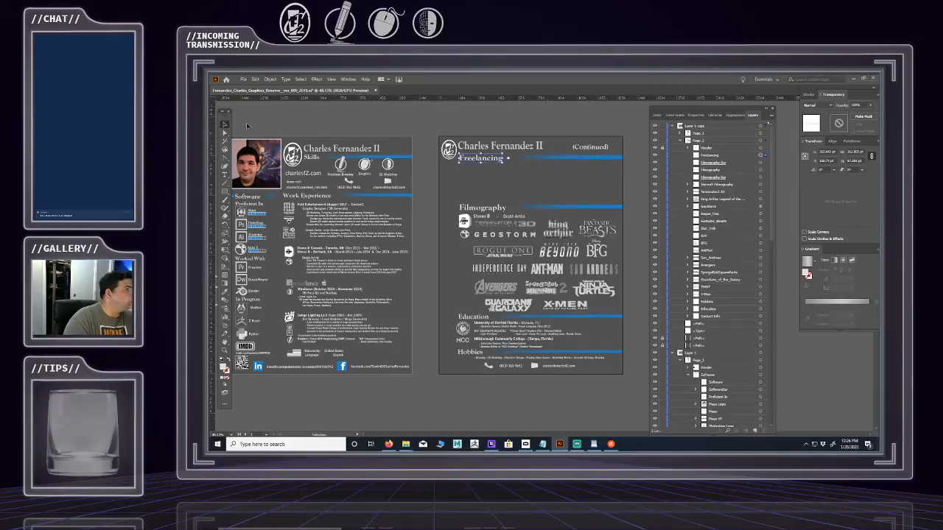
pyautogui.click(360, 131)
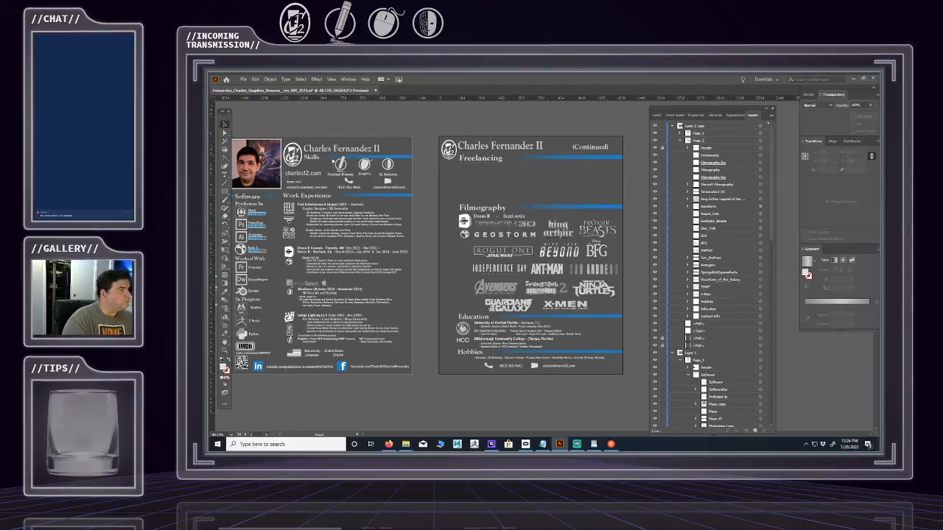
pyautogui.hscroll(-5, 361, 132)
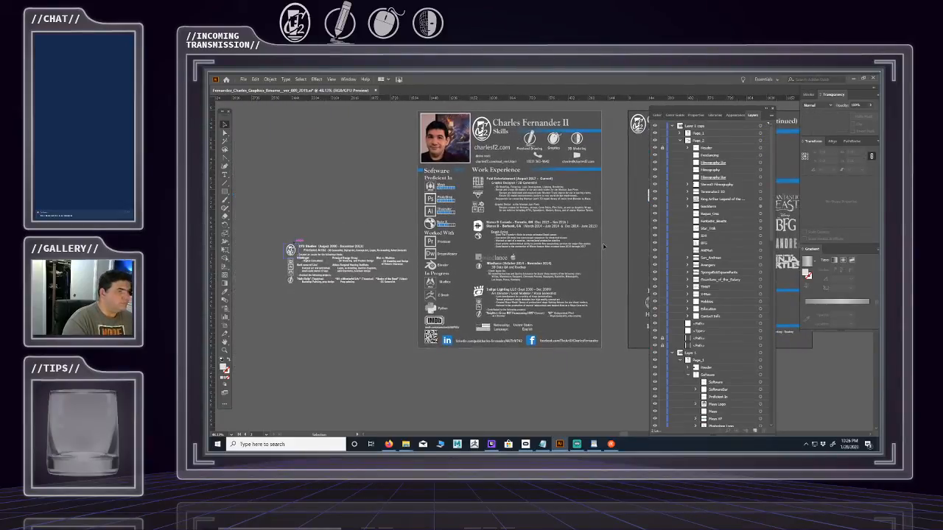
pyautogui.hotkey('ctrl', 'a')
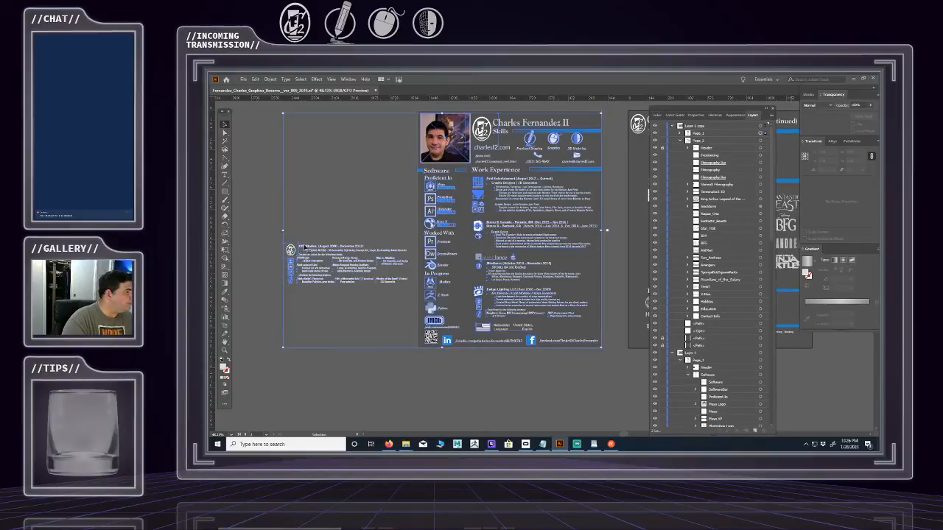
pyautogui.press('a')
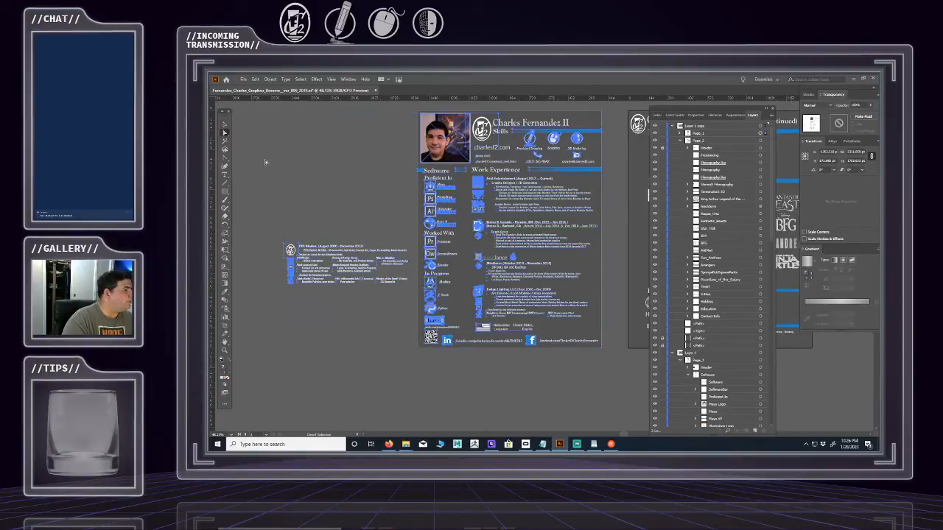
pyautogui.click(309, 199)
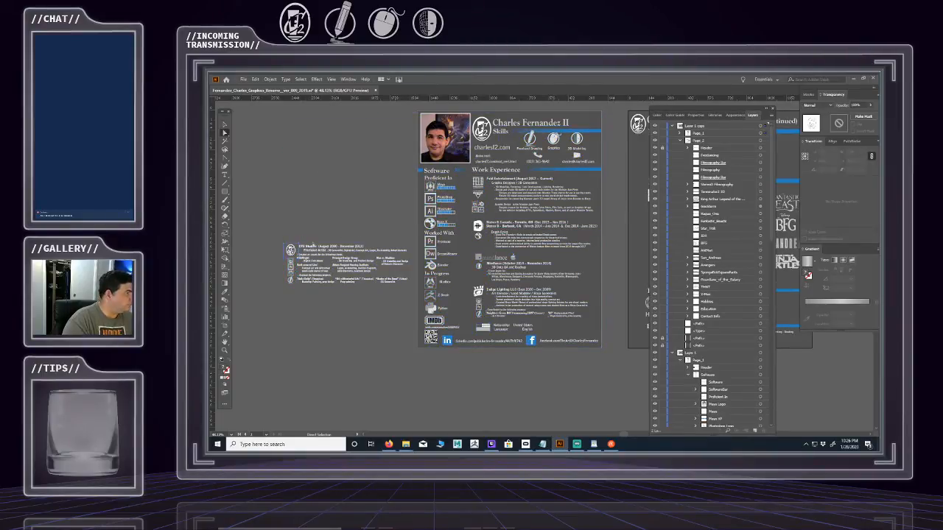
# - Move the CF2 Studios group from Page_1's WorkExperience layer into Page_2, directly beneath the Freelancing text object
pyautogui.click(677, 138)
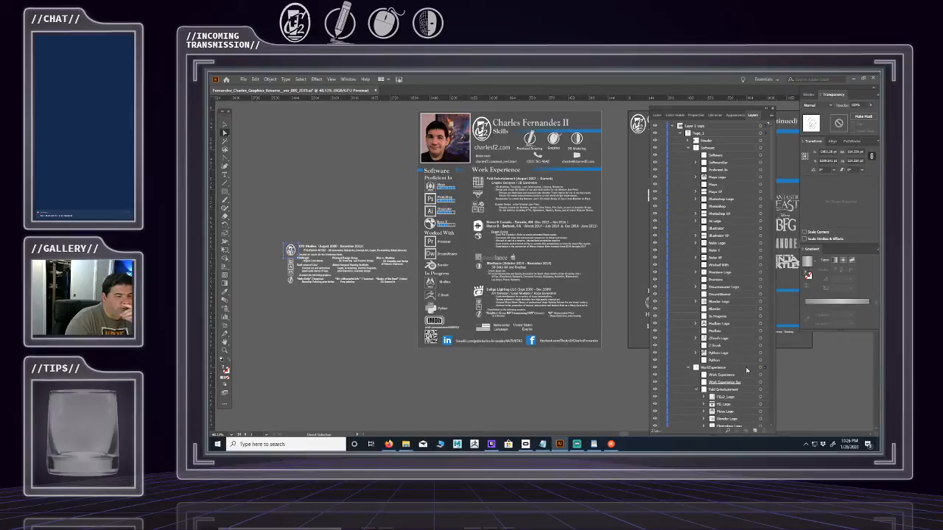
pyautogui.scroll(-3, 757, 372)
pyautogui.scroll(-2, 757, 372)
pyautogui.click(747, 317)
pyautogui.click(760, 316)
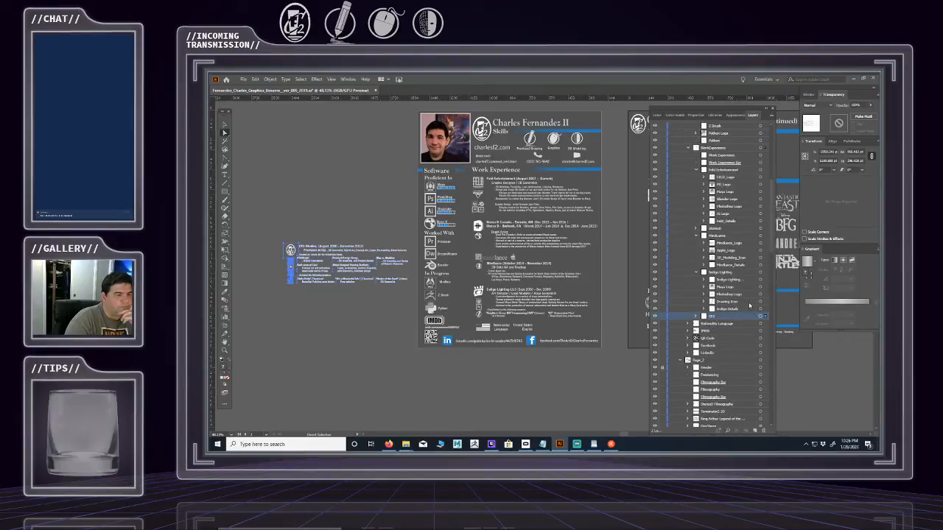
pyautogui.scroll(-3, 744, 295)
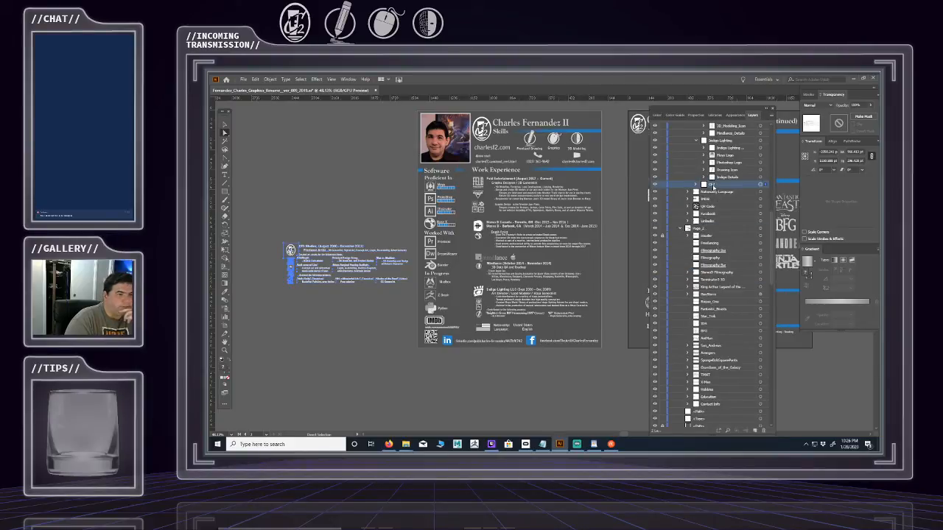
pyautogui.moveTo(713, 187); pyautogui.dragTo(723, 250)
pyautogui.click(707, 244)
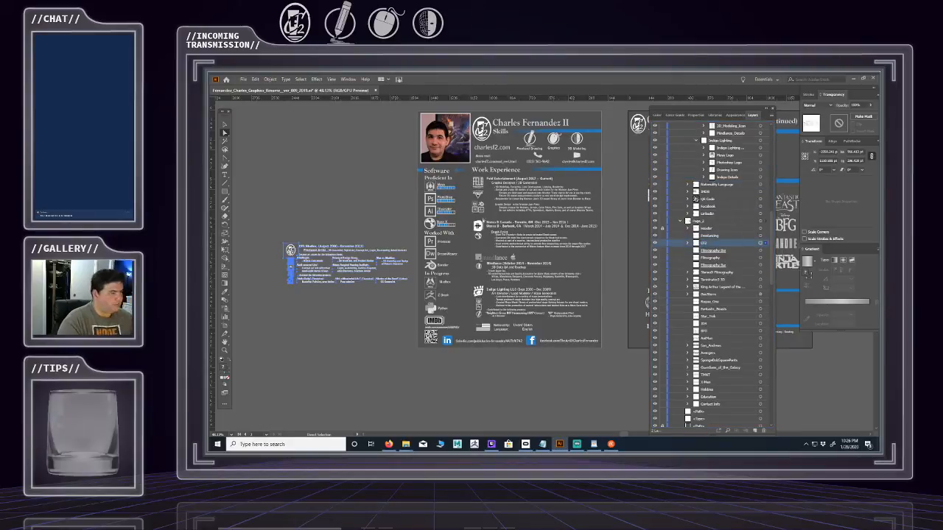
# - Bring the CF2 Studios block from beside the first page onto the second page, lining its logo up with the logo column
pyautogui.moveTo(368, 204); pyautogui.dragTo(313, 217)
pyautogui.moveTo(249, 265); pyautogui.dragTo(600, 208)
pyautogui.moveTo(617, 177); pyautogui.dragTo(447, 190)
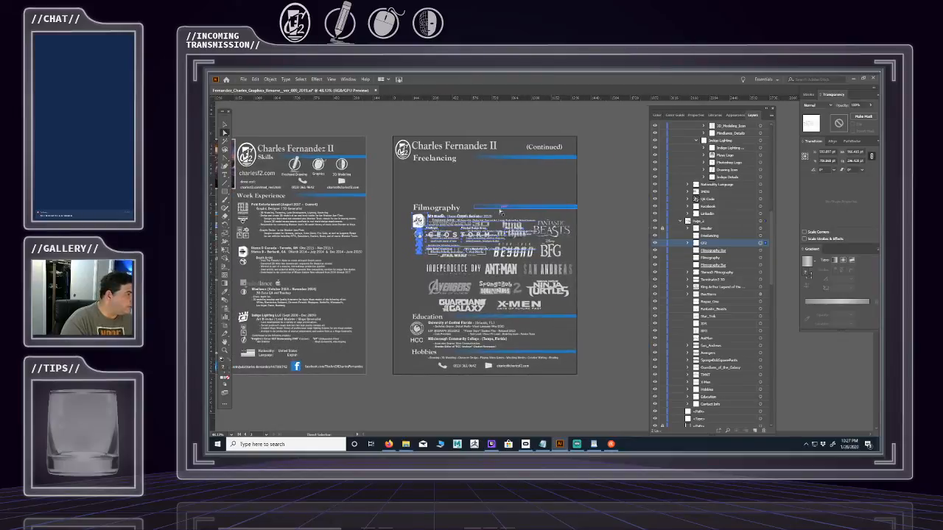
pyautogui.hotkey('shift', 'Left')
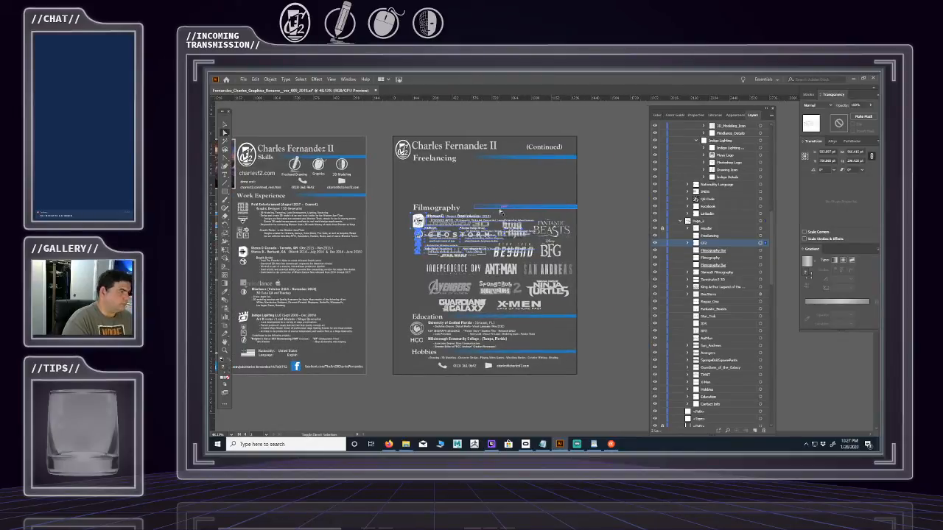
pyautogui.hotkey('shift', 'Left')
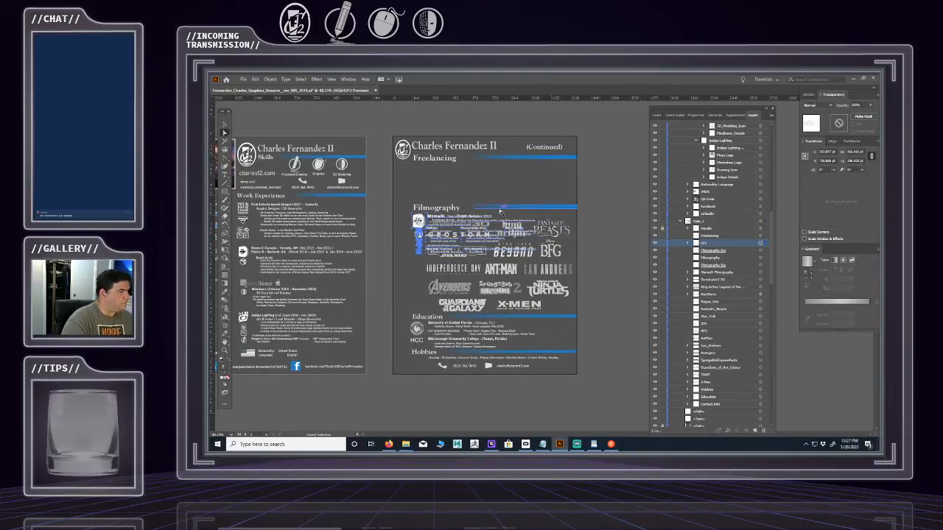
pyautogui.hotkey('shift', 'Left')
# - Nudge the CF2 Studios block up so it fits between the Freelancing and Filmography headings
pyautogui.hotkey('shift', 'Up')
pyautogui.hotkey('shift', 'Up')
pyautogui.hotkey('shift', 'Up')
pyautogui.hotkey('shift', 'Up')
pyautogui.hotkey('shift', 'Up')
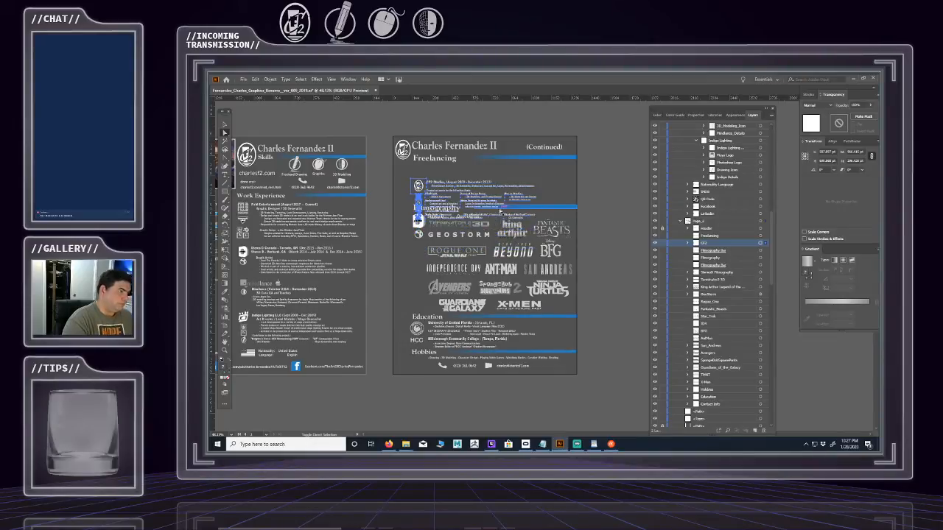
pyautogui.hotkey('shift', 'Up')
pyautogui.hotkey('shift', 'Up')
pyautogui.hotkey('shift', 'Up')
pyautogui.hotkey('shift', 'Up')
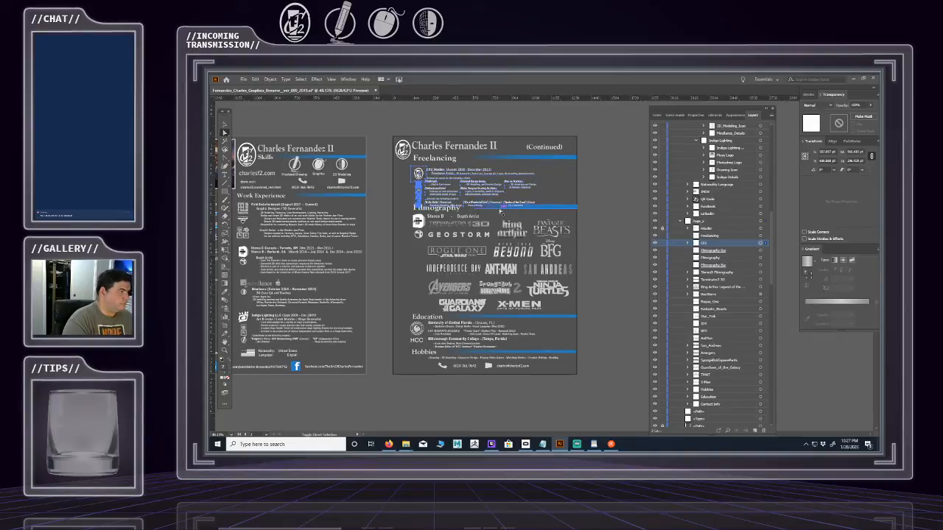
pyautogui.hotkey('shift', 'Up')
pyautogui.hotkey('shift', 'Up')
pyautogui.hotkey('shift', 'Up')
pyautogui.hotkey('shift', 'Down')
pyautogui.hotkey('shift', 'Down')
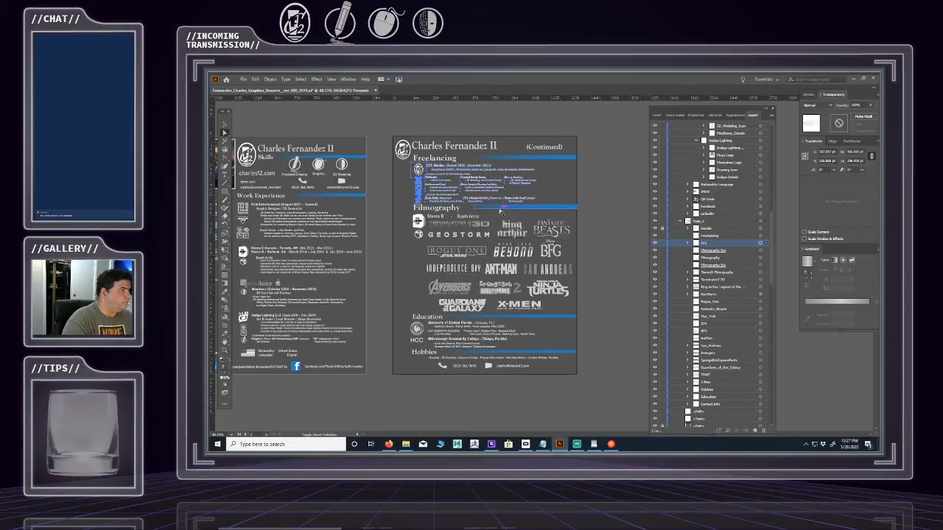
pyautogui.hotkey('shift', 'Up')
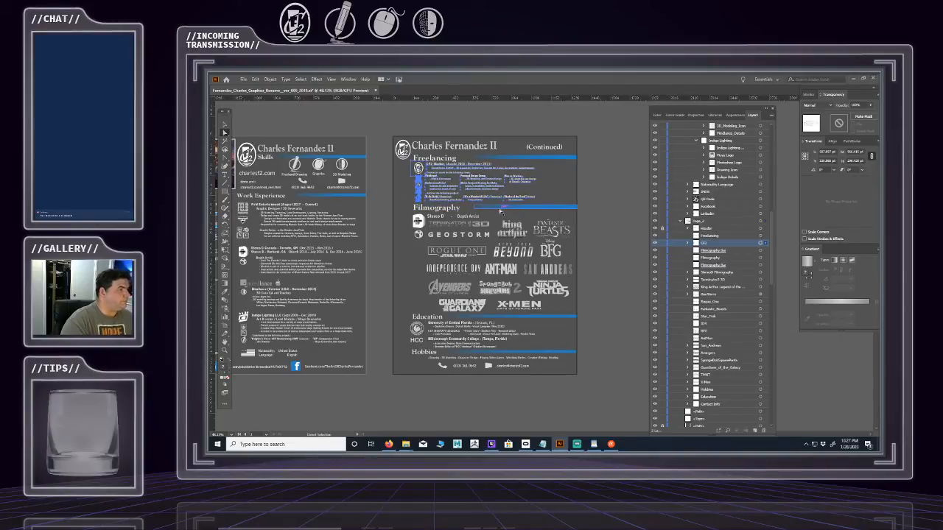
# - Rename the duplicated Filmography bar object to "Freelancing Bar" and place it directly beneath the Freelancing text object in Page_2, above the CF2 group
pyautogui.click(746, 235)
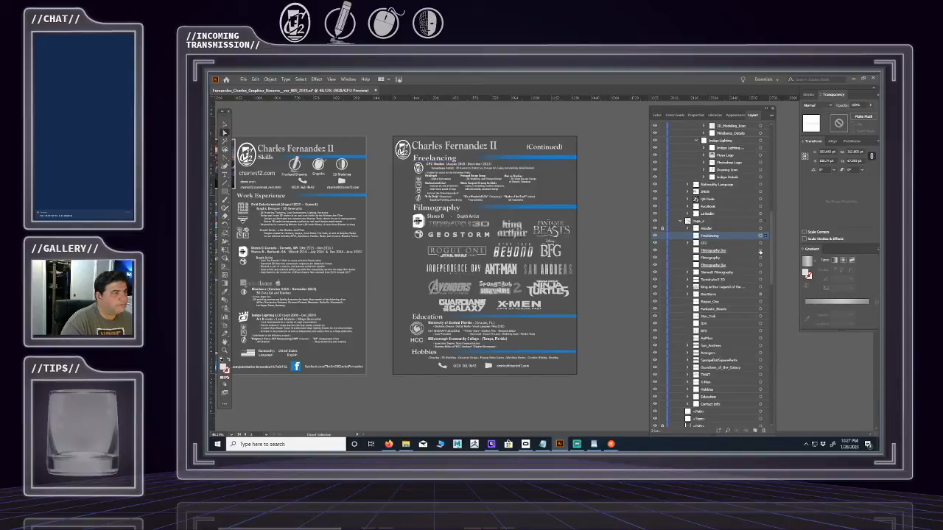
pyautogui.click(759, 252)
pyautogui.click(715, 251)
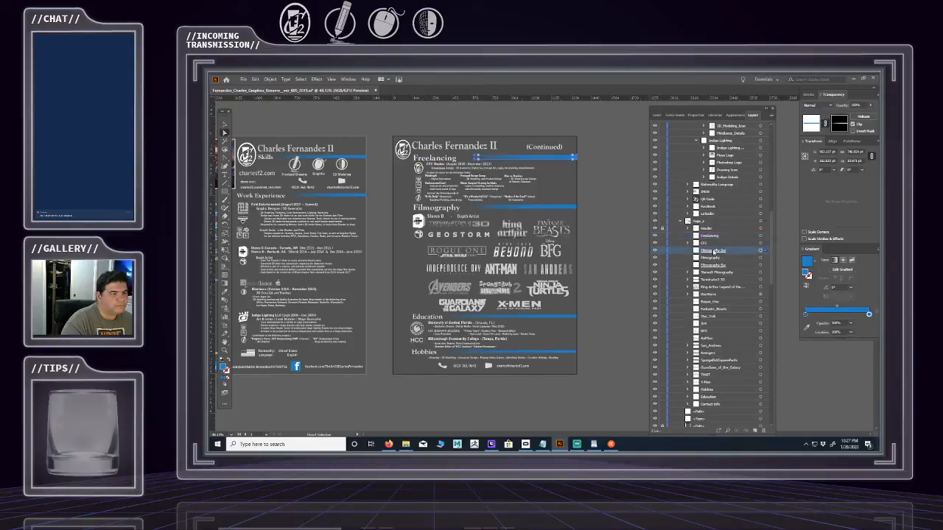
pyautogui.doubleClick(713, 251)
pyautogui.moveTo(722, 251); pyautogui.dragTo(685, 251)
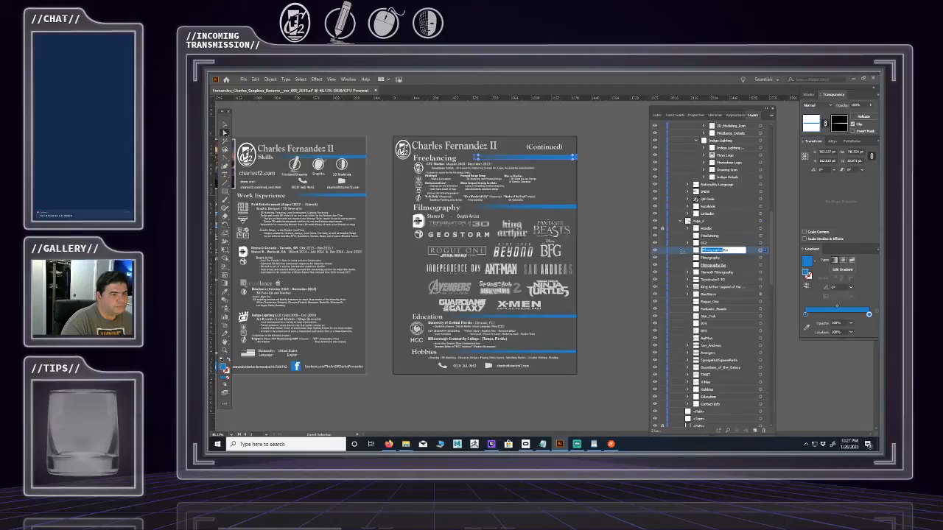
pyautogui.press('BackSpace')
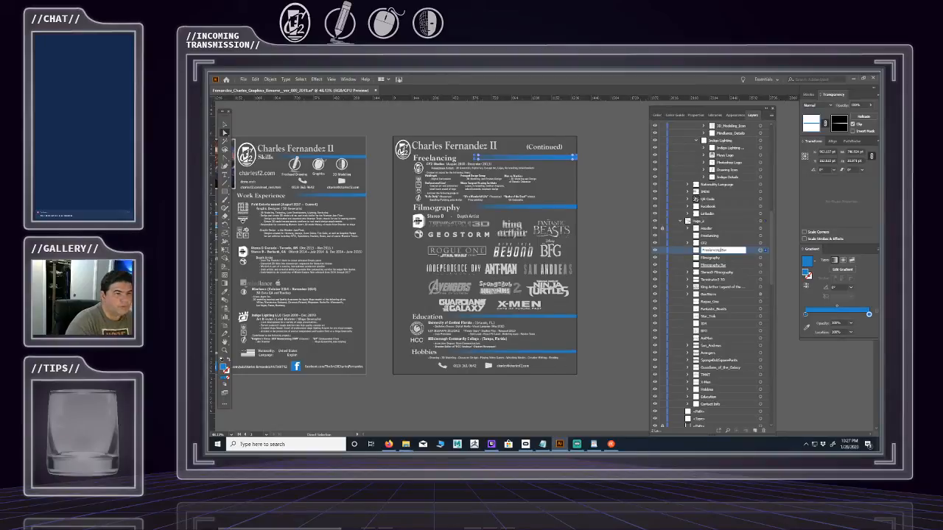
pyautogui.press('Return')
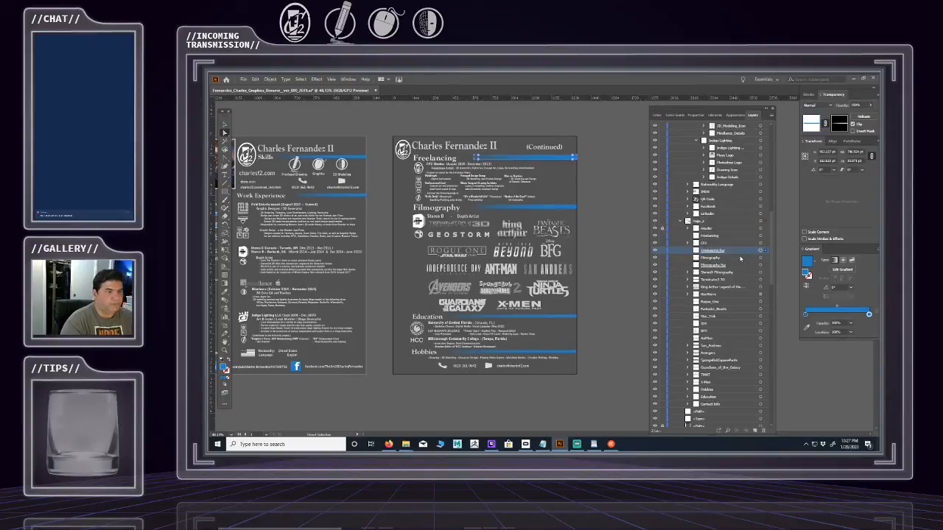
pyautogui.moveTo(730, 254); pyautogui.dragTo(727, 241)
pyautogui.click(719, 251)
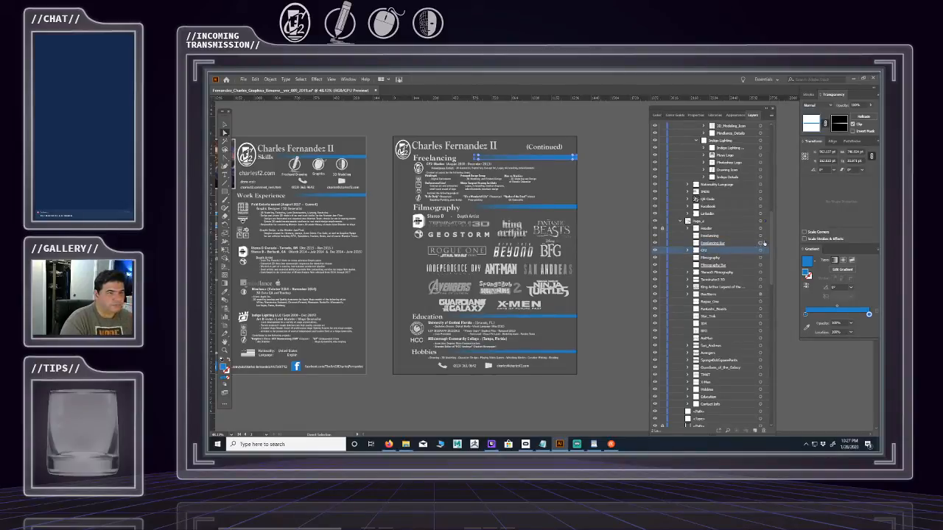
# - Nudge the Freelancing heading and its blue bar together slightly up toward the page header, then deselect them
pyautogui.keyDown('shift'); pyautogui.click(761, 235); pyautogui.keyUp('shift')
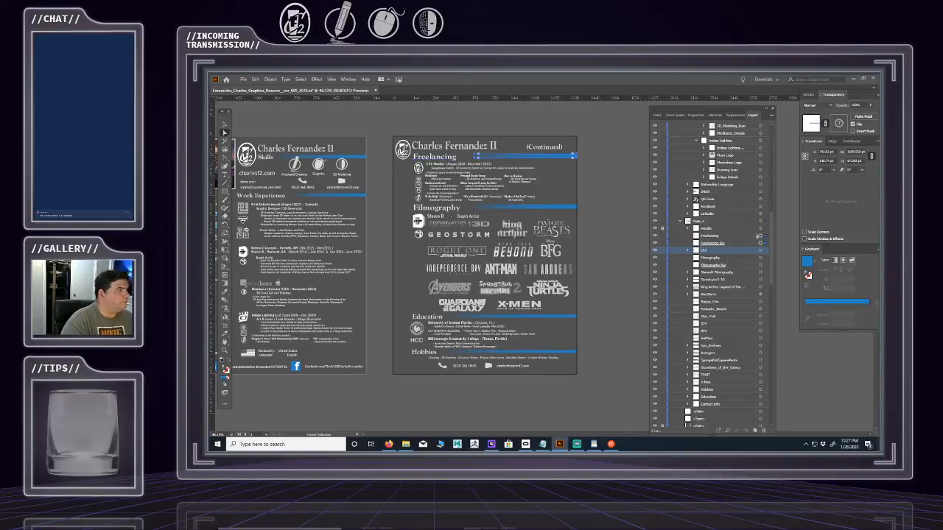
pyautogui.hotkey('shift', 'Up')
pyautogui.hotkey('shift', 'Down')
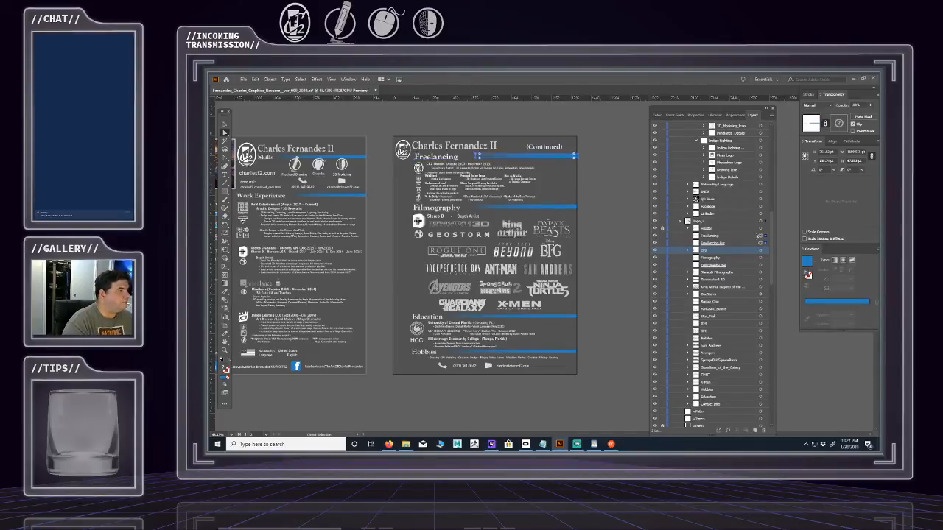
pyautogui.hotkey('shift', 'Left')
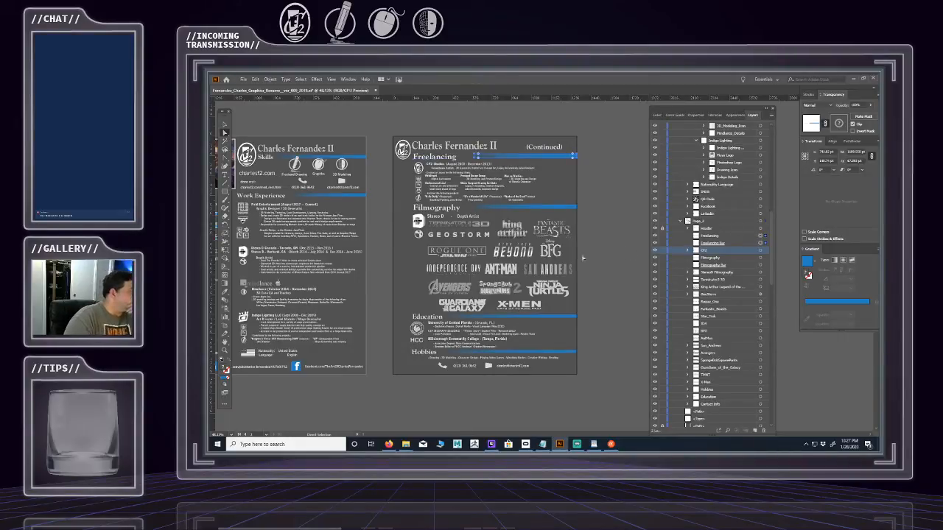
pyautogui.click(608, 211)
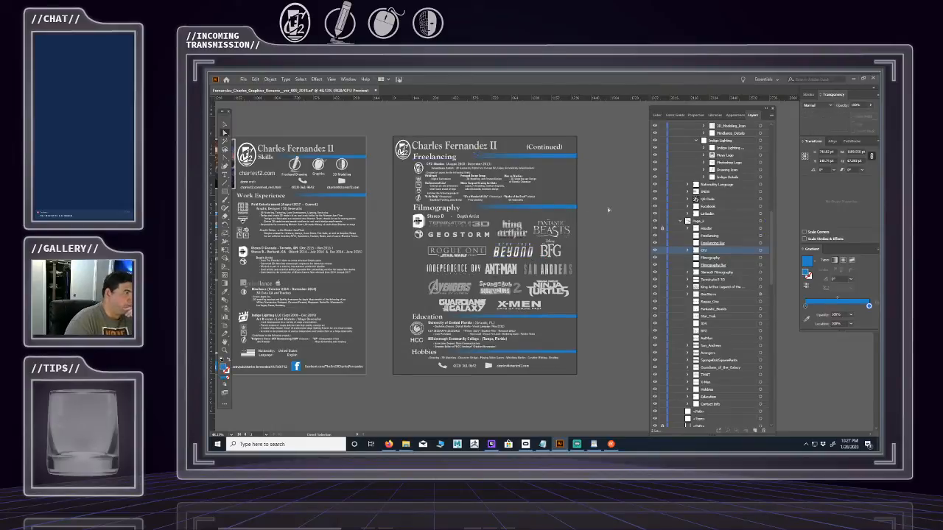
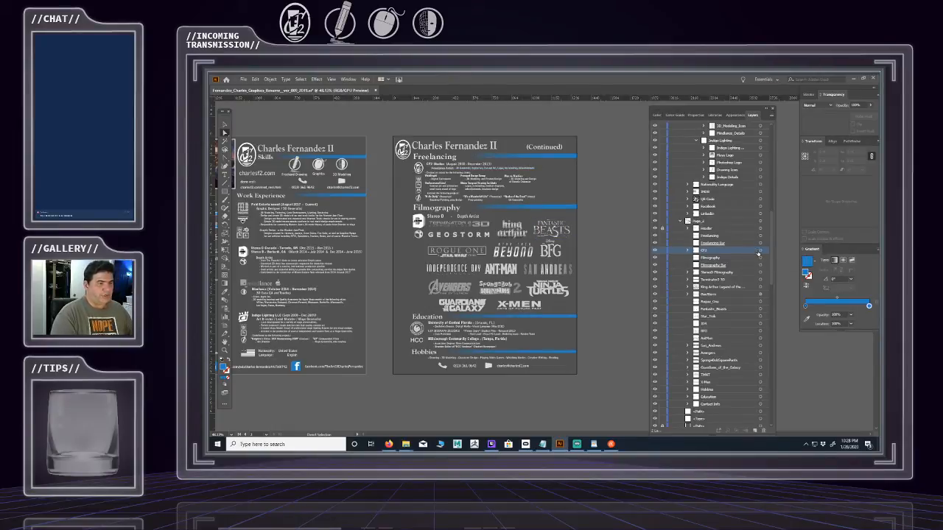
pyautogui.click(760, 251)
pyautogui.keyDown('shift'); pyautogui.click(760, 258); pyautogui.keyUp('shift')
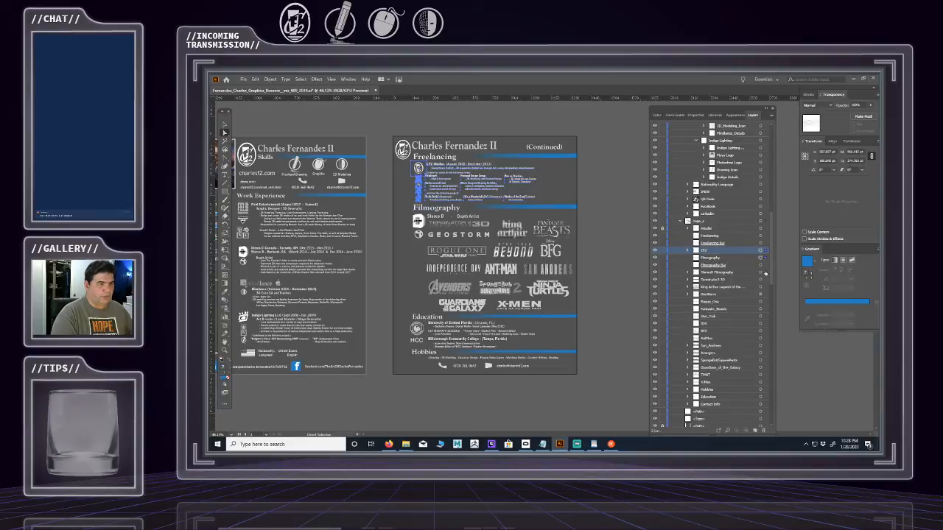
pyautogui.keyDown('shift'); pyautogui.click(763, 266); pyautogui.keyUp('shift')
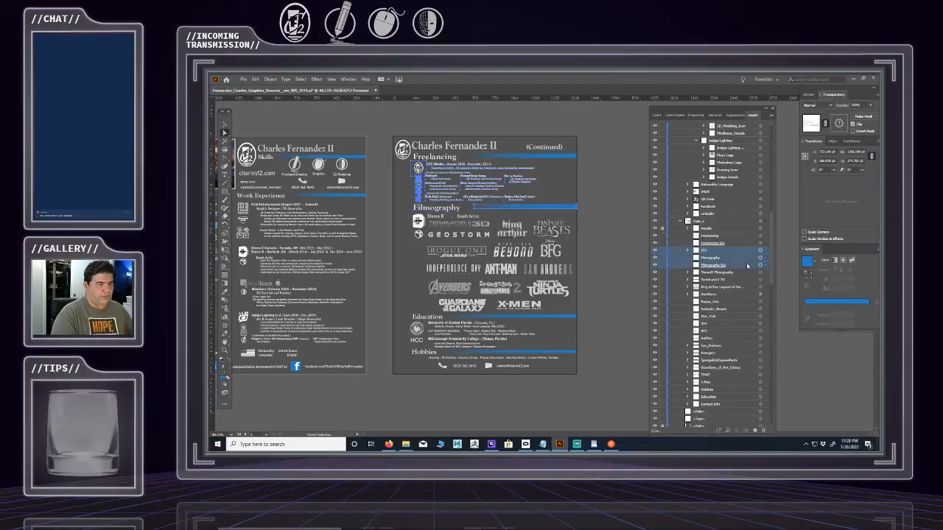
pyautogui.scroll(-3, 700, 258)
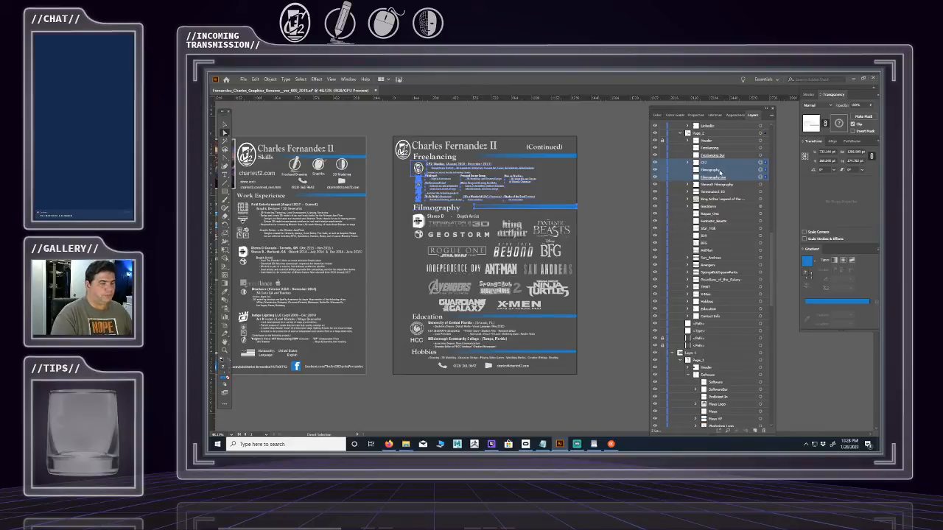
pyautogui.click(760, 185)
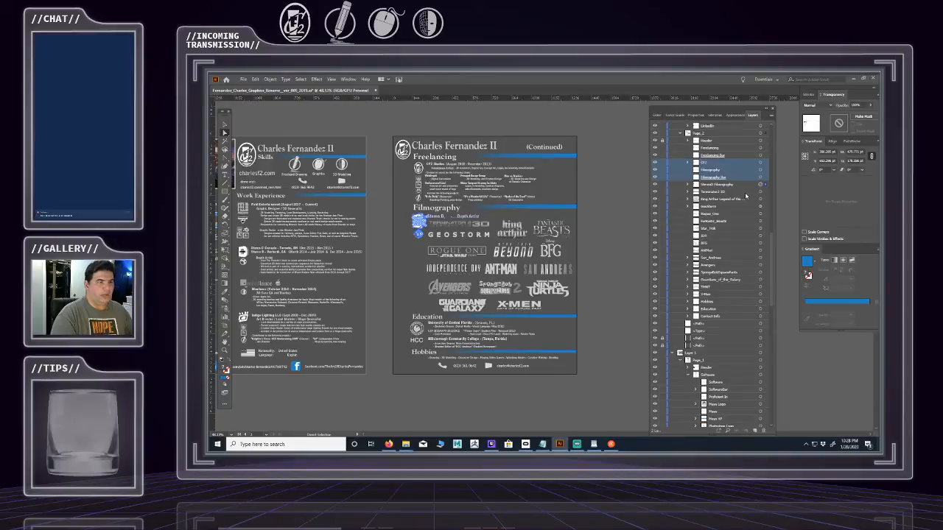
pyautogui.click(760, 192)
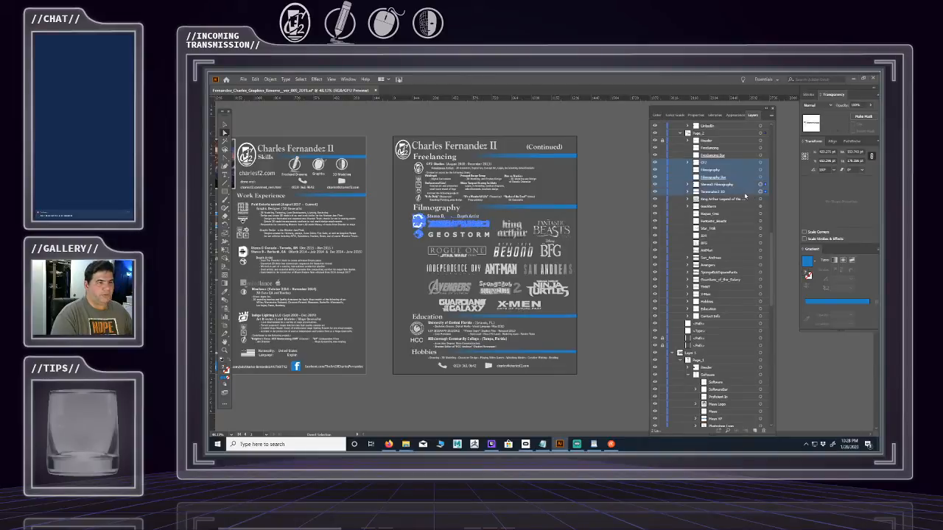
pyautogui.click(758, 177)
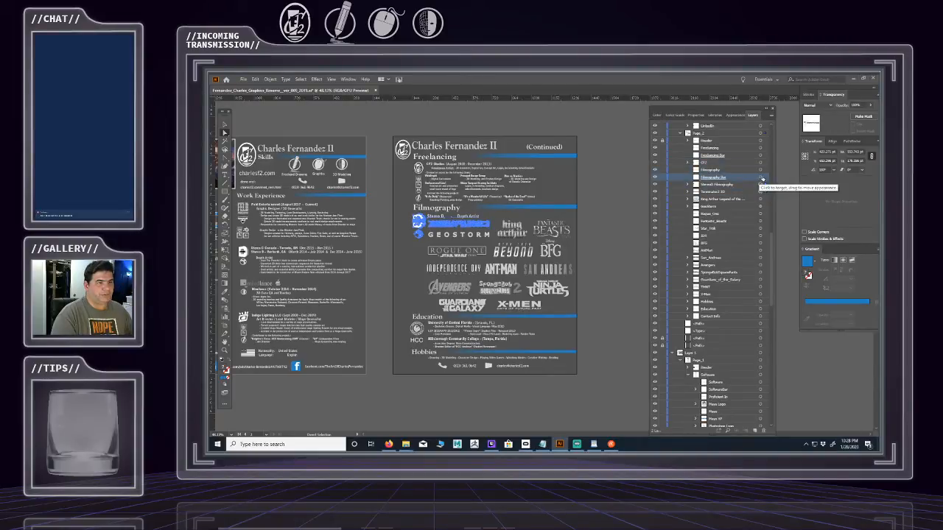
pyautogui.click(761, 171)
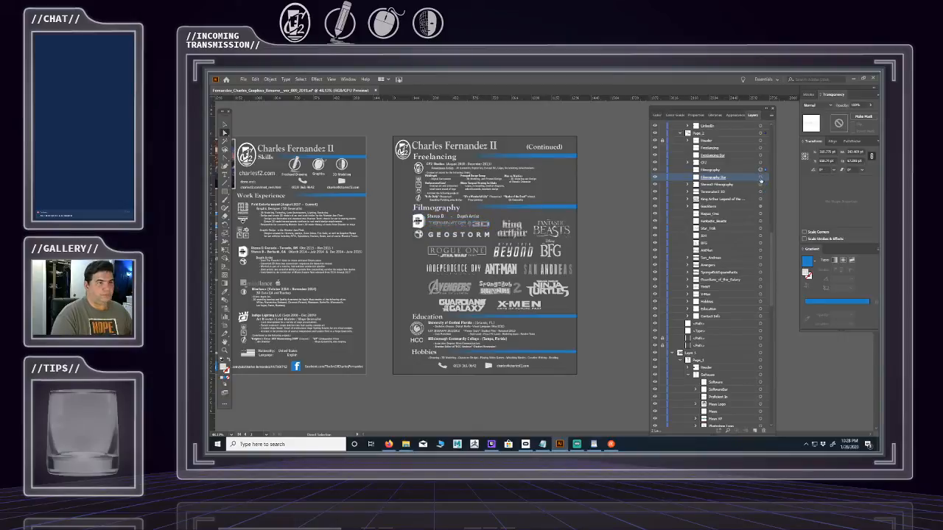
pyautogui.keyDown('shift'); pyautogui.click(760, 185); pyautogui.keyUp('shift')
pyautogui.keyDown('shift'); pyautogui.click(761, 192); pyautogui.keyUp('shift')
pyautogui.keyDown('shift'); pyautogui.click(760, 198); pyautogui.keyUp('shift')
pyautogui.keyDown('shift'); pyautogui.click(761, 206); pyautogui.keyUp('shift')
pyautogui.keyDown('shift'); pyautogui.click(760, 214); pyautogui.keyUp('shift')
pyautogui.keyDown('shift'); pyautogui.click(760, 221); pyautogui.keyUp('shift')
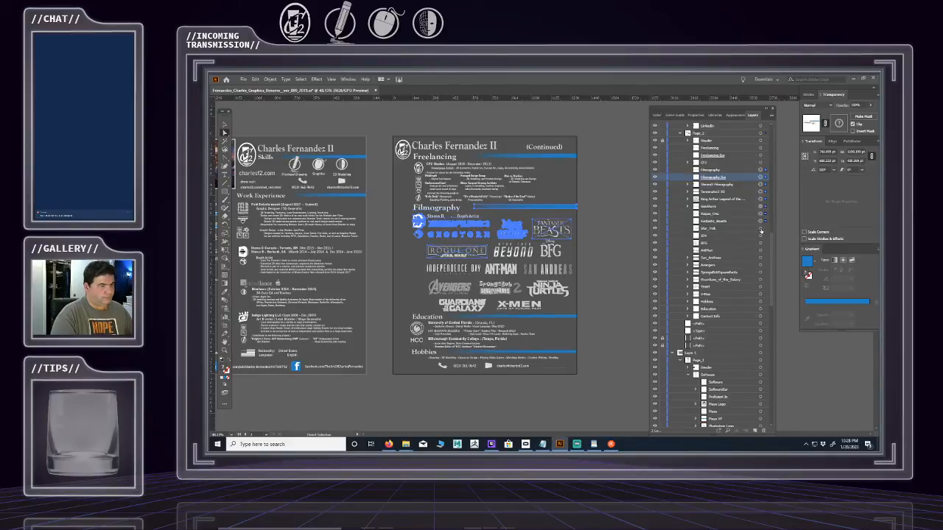
pyautogui.keyDown('shift'); pyautogui.click(761, 229); pyautogui.keyUp('shift')
pyautogui.click(734, 310)
pyautogui.click(716, 295)
# - Select all the movie logo objects in Page_2, from X-Men up through Terminator 3D
pyautogui.click(761, 294)
pyautogui.keyDown('shift'); pyautogui.click(761, 286); pyautogui.keyUp('shift')
pyautogui.keyDown('shift'); pyautogui.click(760, 279); pyautogui.keyUp('shift')
pyautogui.keyDown('shift'); pyautogui.click(761, 271); pyautogui.keyUp('shift')
pyautogui.keyDown('shift'); pyautogui.click(761, 265); pyautogui.keyUp('shift')
pyautogui.keyDown('shift'); pyautogui.click(761, 258); pyautogui.keyUp('shift')
pyautogui.keyDown('shift'); pyautogui.click(761, 250); pyautogui.keyUp('shift')
pyautogui.keyDown('shift'); pyautogui.click(761, 243); pyautogui.keyUp('shift')
pyautogui.keyDown('shift'); pyautogui.click(761, 234); pyautogui.keyUp('shift')
pyautogui.keyDown('shift'); pyautogui.click(761, 227); pyautogui.keyUp('shift')
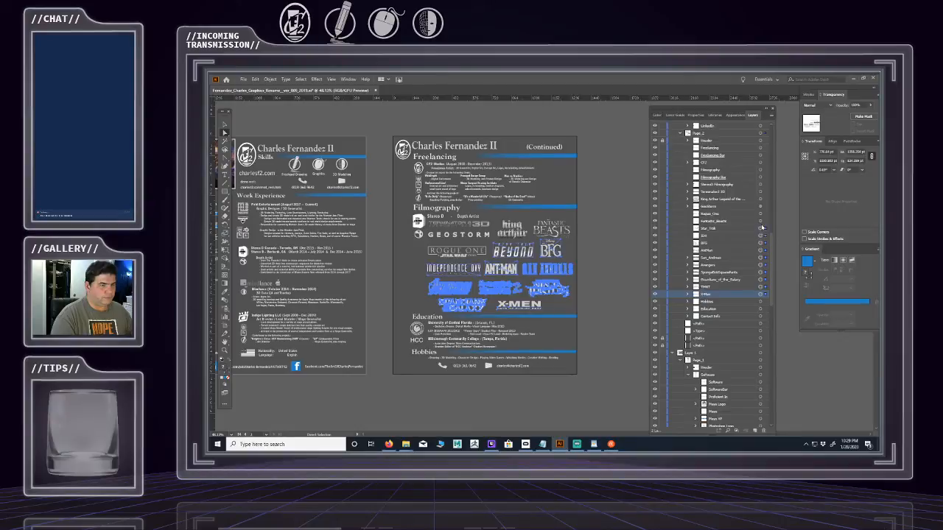
pyautogui.keyDown('shift'); pyautogui.click(761, 220); pyautogui.keyUp('shift')
pyautogui.keyDown('shift'); pyautogui.click(761, 213); pyautogui.keyUp('shift')
pyautogui.keyDown('shift'); pyautogui.click(761, 206); pyautogui.keyUp('shift')
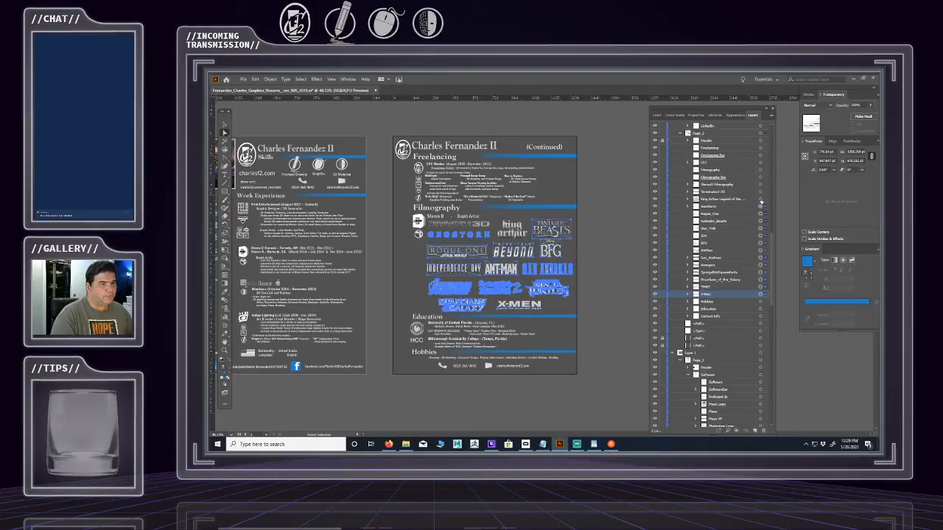
pyautogui.keyDown('shift'); pyautogui.click(760, 198); pyautogui.keyUp('shift')
pyautogui.keyDown('shift'); pyautogui.click(762, 190); pyautogui.keyUp('shift')
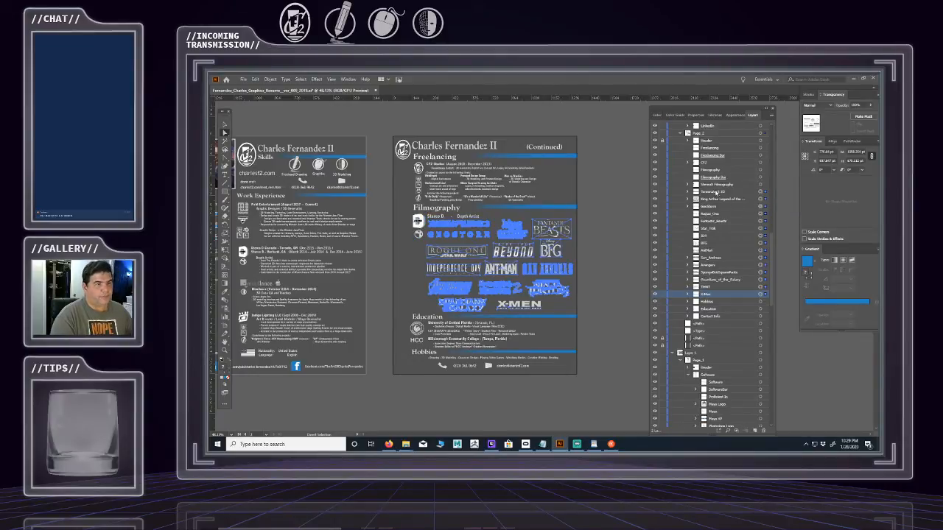
pyautogui.keyDown('shift'); pyautogui.click(716, 192); pyautogui.keyUp('shift')
pyautogui.hotkey('ctrl', '[')
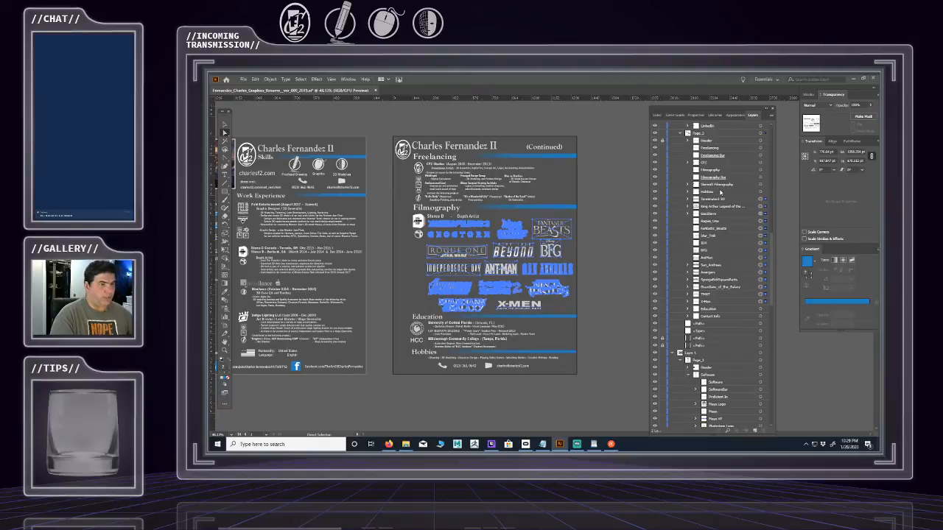
pyautogui.hotkey('ctrl', 'z')
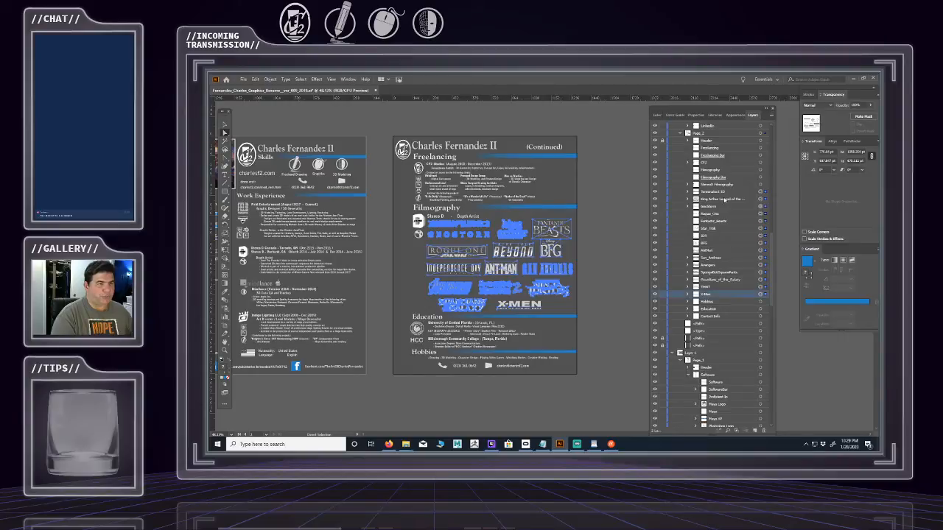
# - Group the selected movie logos and name the group "Movies"
pyautogui.keyDown('shift'); pyautogui.click(720, 194); pyautogui.keyUp('shift')
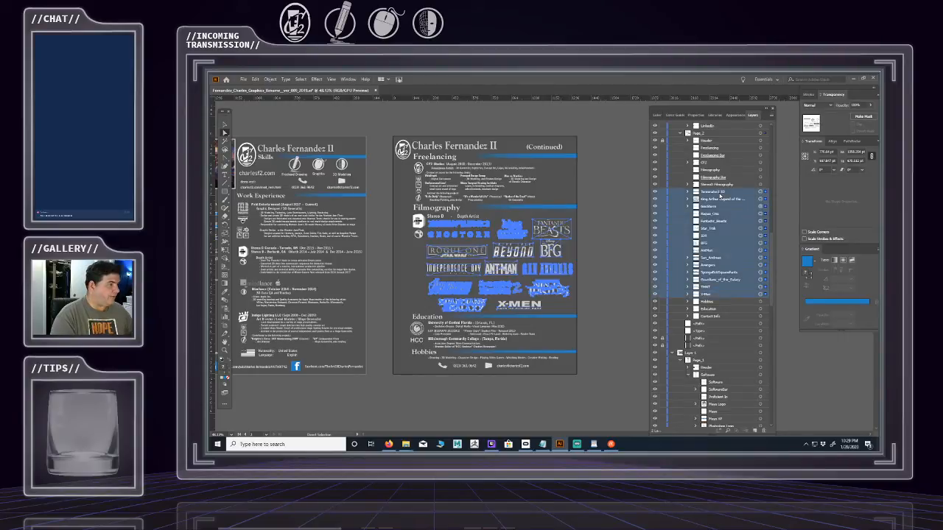
pyautogui.hotkey('ctrl', 'g')
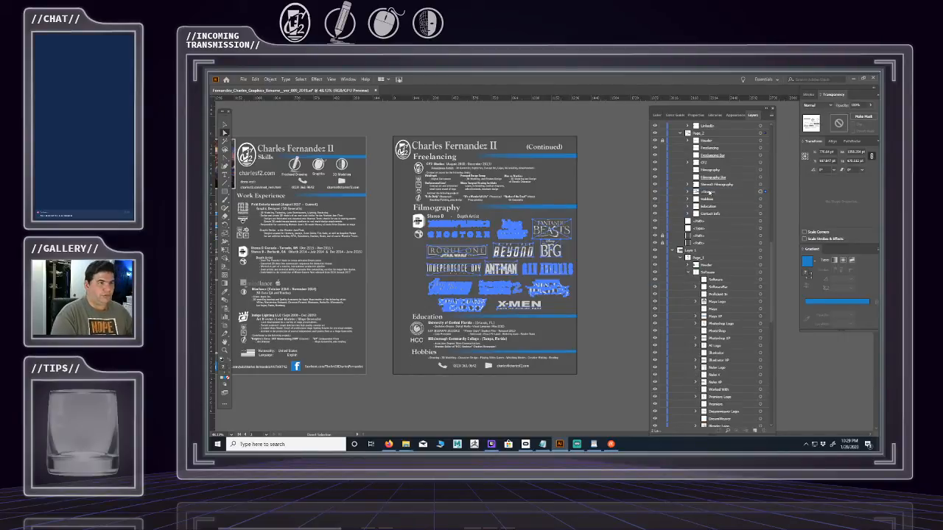
pyautogui.doubleClick(710, 192)
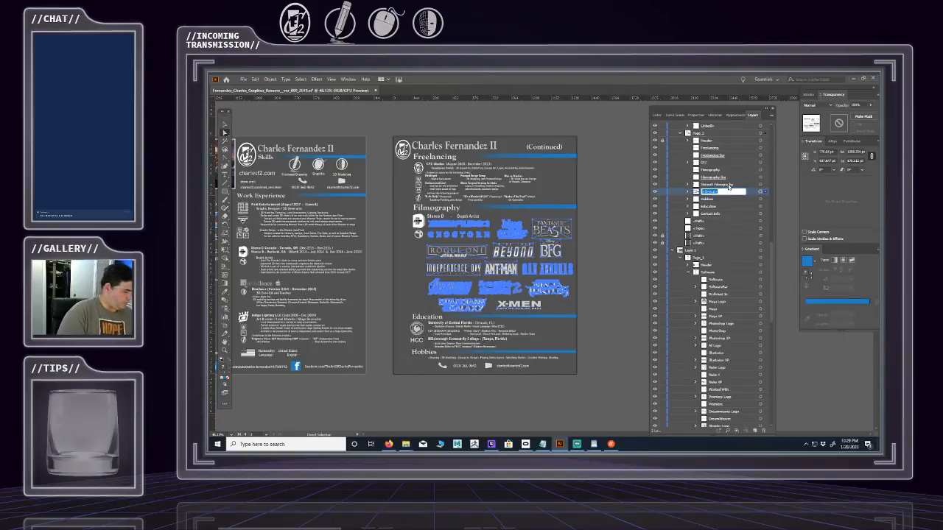
pyautogui.write('Mo')
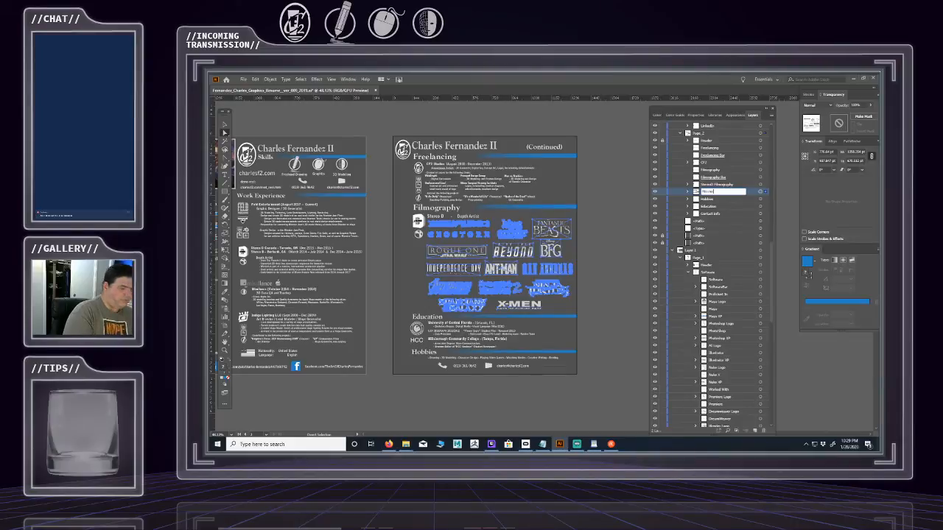
pyautogui.write('vies')
pyautogui.press('Return')
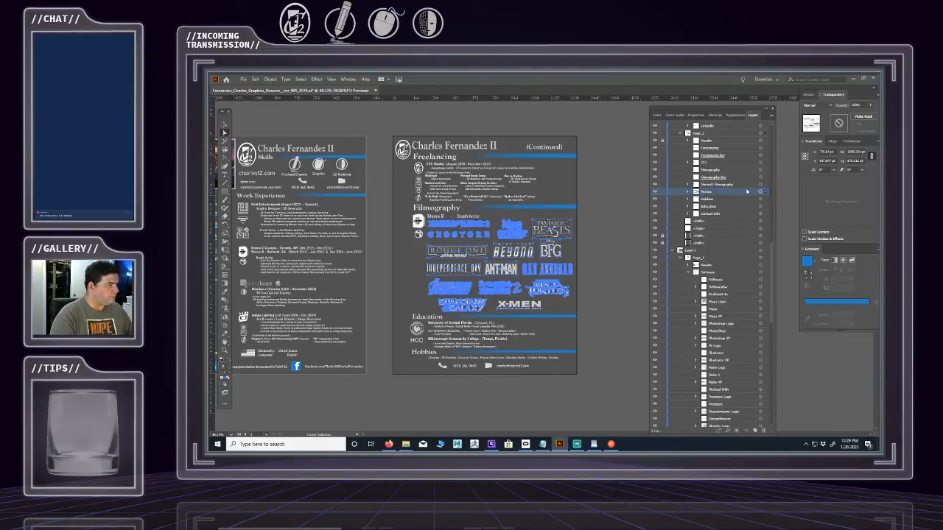
# - Group the Filmography heading, its bar, the Stereo D entry and the Movies group together, and name the group "Filmography"
pyautogui.click(762, 192)
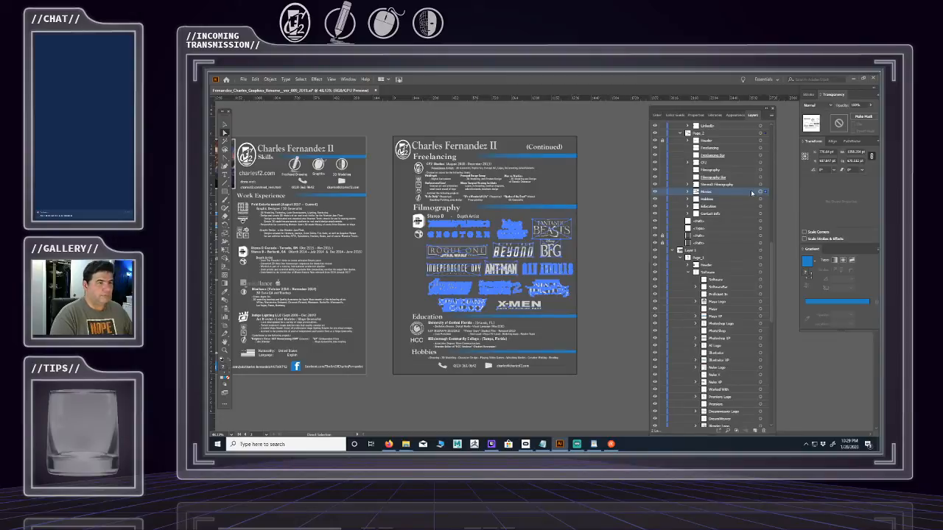
pyautogui.click(760, 185)
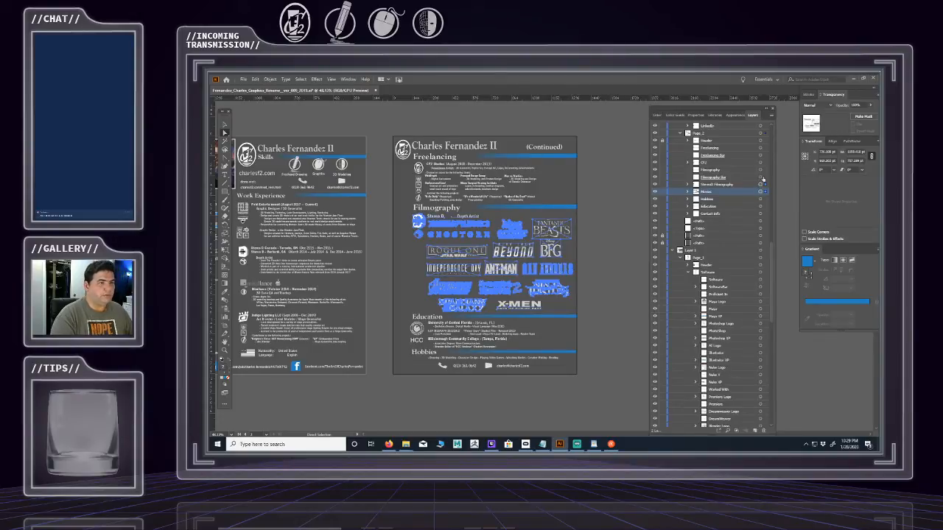
pyautogui.keyDown('shift'); pyautogui.click(743, 171); pyautogui.keyUp('shift')
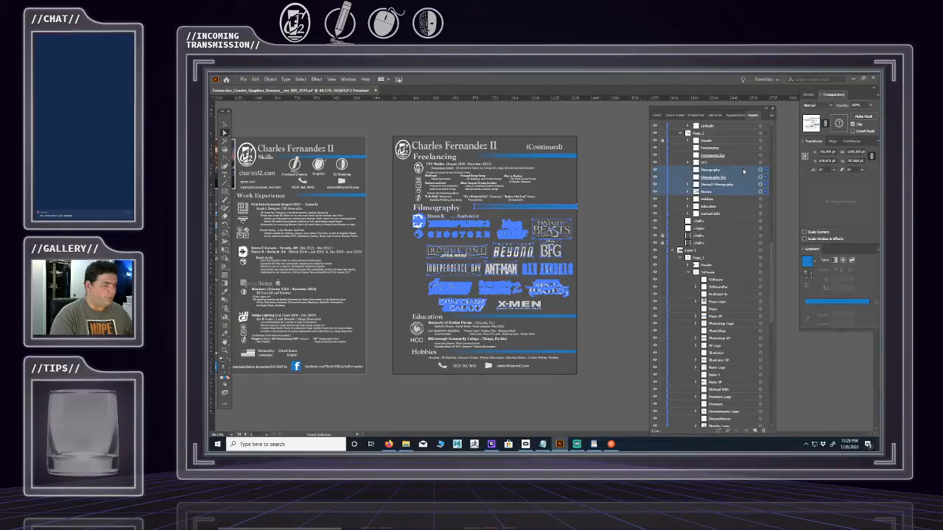
pyautogui.hotkey('ctrl', 'g')
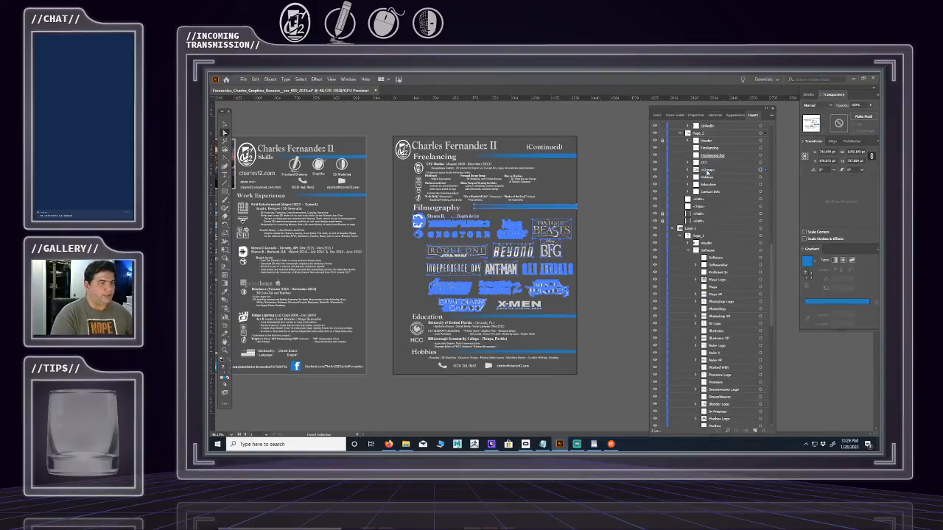
pyautogui.doubleClick(743, 171)
pyautogui.write('Fi')
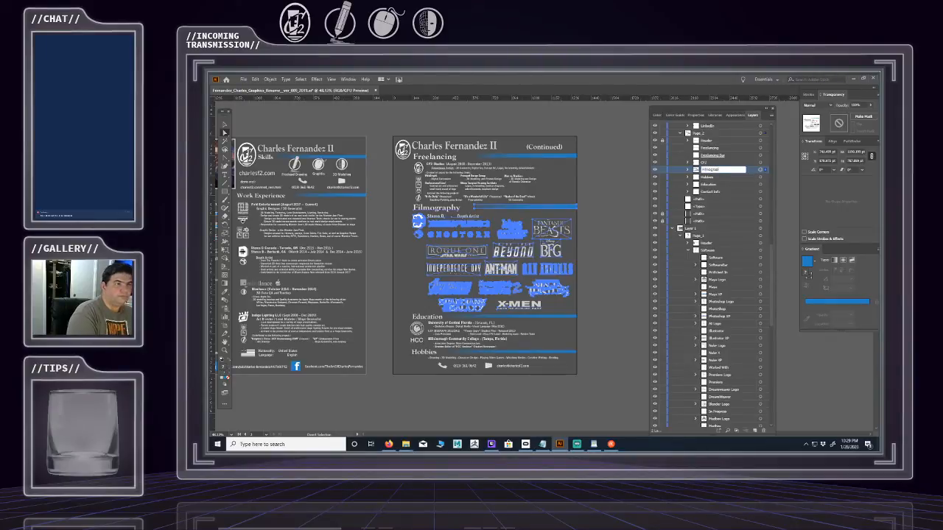
pyautogui.write('lmography')
pyautogui.press('Return')
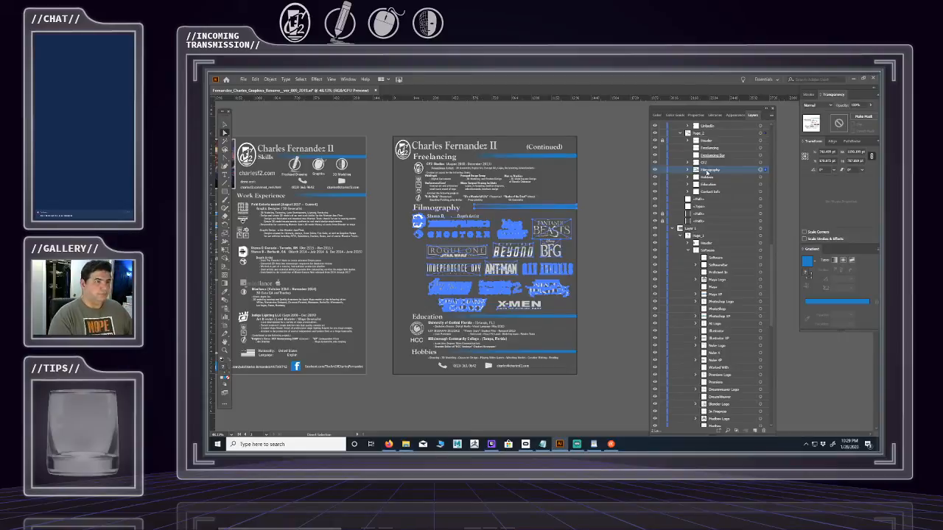
# - Group the Freelancing heading, its blue bar and the CF2 entry in Page_2, and name the group "Freelancing"
pyautogui.click(712, 162)
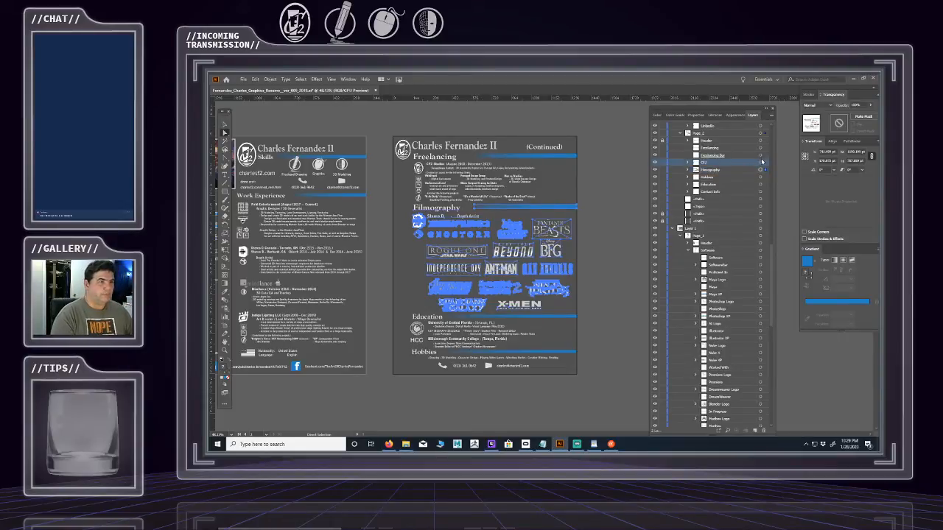
pyautogui.click(760, 162)
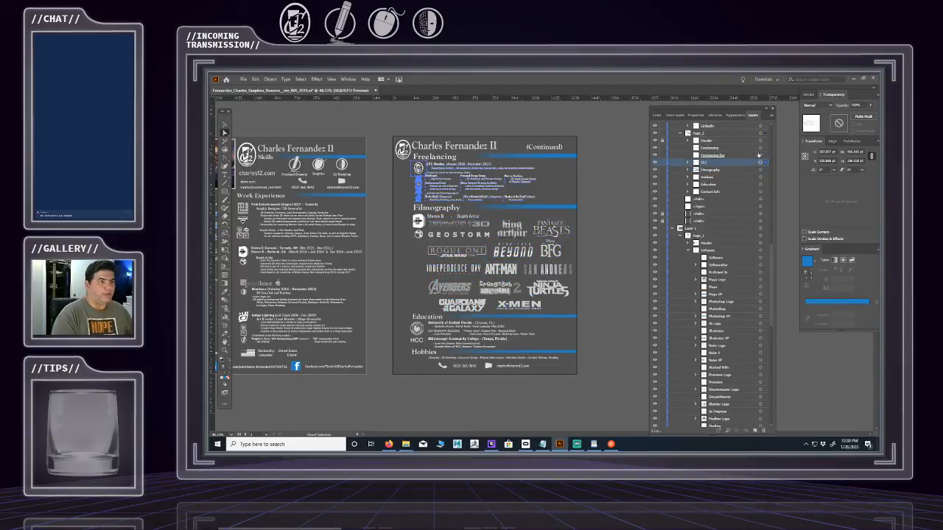
pyautogui.click(760, 148)
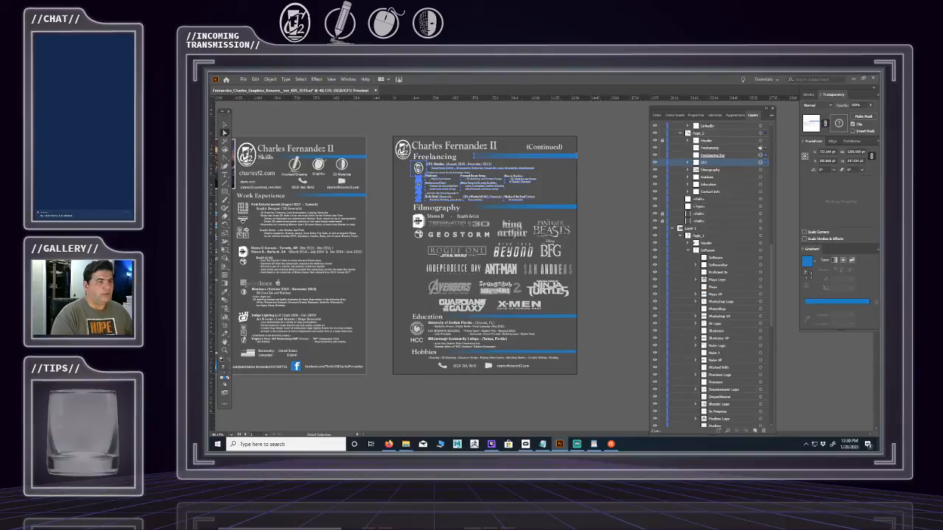
pyautogui.keyDown('shift'); pyautogui.click(729, 150); pyautogui.keyUp('shift')
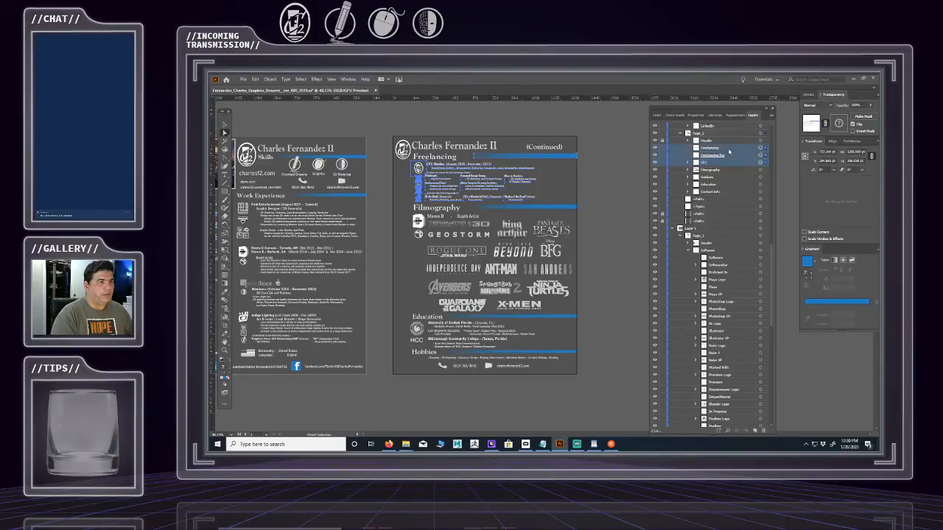
pyautogui.hotkey('ctrl', 'g')
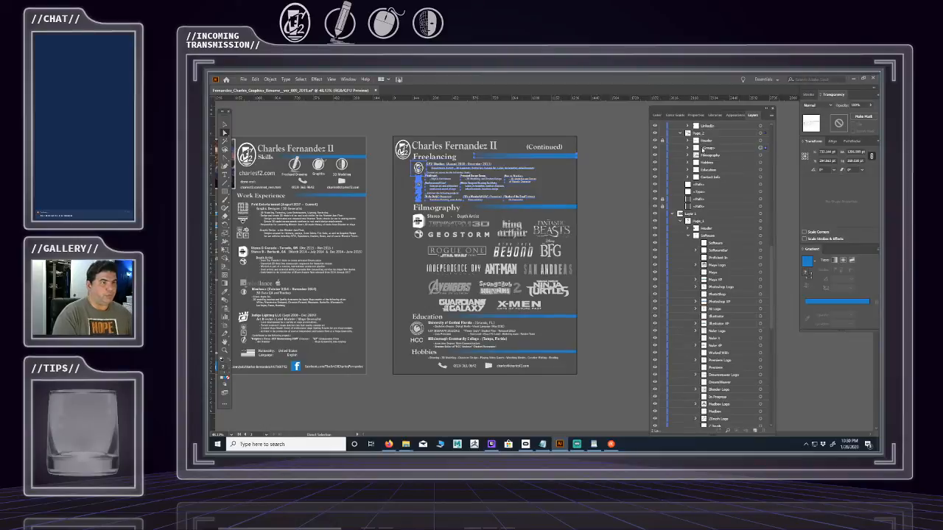
pyautogui.doubleClick(703, 149)
pyautogui.write('Freelan')
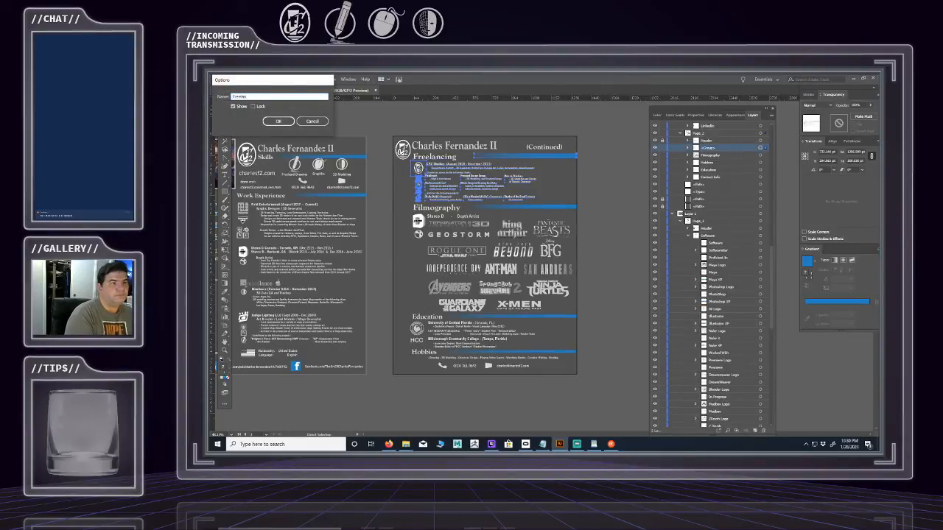
pyautogui.write('cing')
pyautogui.press('Return')
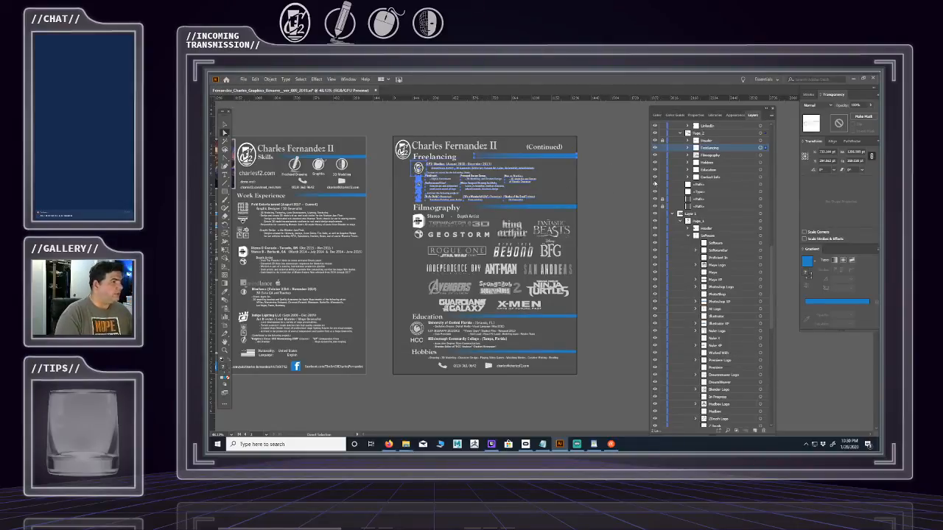
# - Move the Freelancing group down the second page until its content sits just above the Education section
pyautogui.hotkey('shift', 'Down')
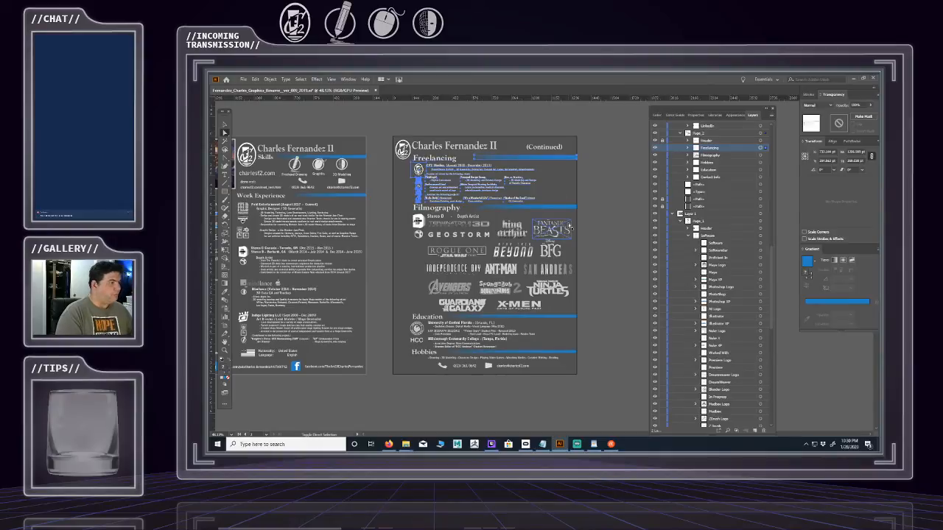
pyautogui.hotkey('shift', 'Down')
pyautogui.hotkey('shift', 'Down')
pyautogui.hotkey('shift', 'Down')
pyautogui.hotkey('shift', 'Down')
pyautogui.hotkey('shift', 'Down')
pyautogui.hotkey('shift', 'Down')
pyautogui.hotkey('shift', 'Down')
pyautogui.hotkey('shift', 'Down')
pyautogui.hotkey('shift', 'Down')
pyautogui.hotkey('shift', 'Down')
pyautogui.hotkey('shift', 'Down')
pyautogui.hotkey('shift', 'Down')
pyautogui.hotkey('shift', 'Down')
pyautogui.hotkey('shift', 'Down')
pyautogui.hotkey('shift', 'Down')
pyautogui.hotkey('shift', 'Down')
pyautogui.hotkey('shift', 'Down')
pyautogui.hotkey('shift', 'Down')
pyautogui.hotkey('shift', 'Down')
pyautogui.hotkey('shift', 'Down')
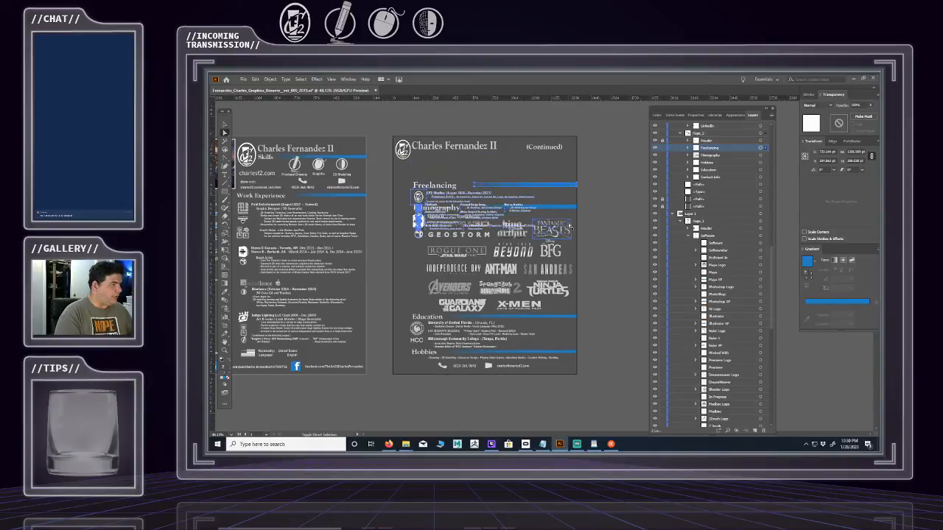
pyautogui.hotkey('shift', 'Down')
pyautogui.hotkey('shift', 'Down')
pyautogui.hotkey('shift', 'Down')
pyautogui.hotkey('shift', 'Down')
pyautogui.hotkey('shift', 'Down')
pyautogui.hotkey('shift', 'Down')
pyautogui.hotkey('shift', 'Down')
pyautogui.hotkey('shift', 'Down')
pyautogui.hotkey('shift', 'Down')
pyautogui.hotkey('shift', 'Down')
pyautogui.hotkey('shift', 'Down')
pyautogui.hotkey('shift', 'Down')
pyautogui.hotkey('shift', 'Down')
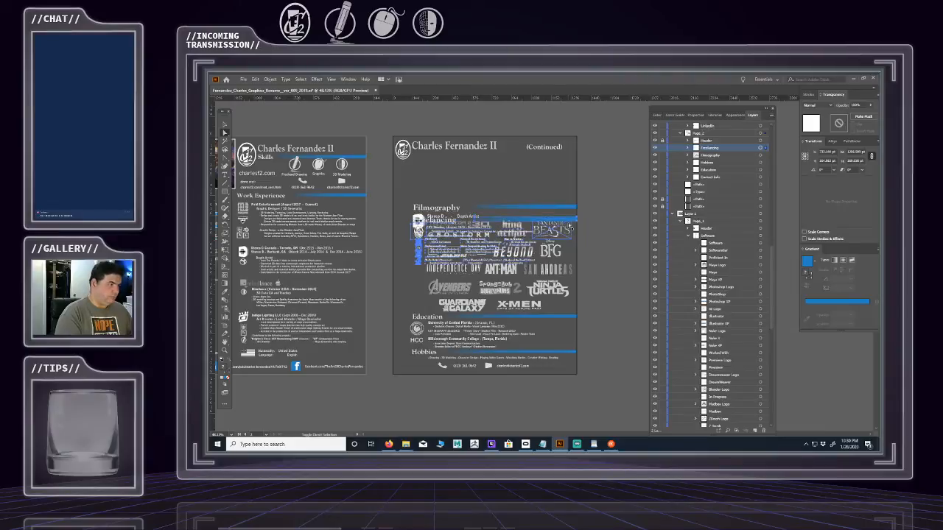
pyautogui.hotkey('shift', 'Down')
pyautogui.hotkey('shift', 'Down')
pyautogui.hotkey('shift', 'Down')
pyautogui.hotkey('shift', 'Down')
pyautogui.hotkey('shift', 'Down')
pyautogui.hotkey('shift', 'Down')
pyautogui.hotkey('shift', 'Down')
pyautogui.hotkey('shift', 'Down')
pyautogui.hotkey('shift', 'Down')
pyautogui.hotkey('shift', 'Down')
pyautogui.hotkey('shift', 'Down')
pyautogui.hotkey('shift', 'Down')
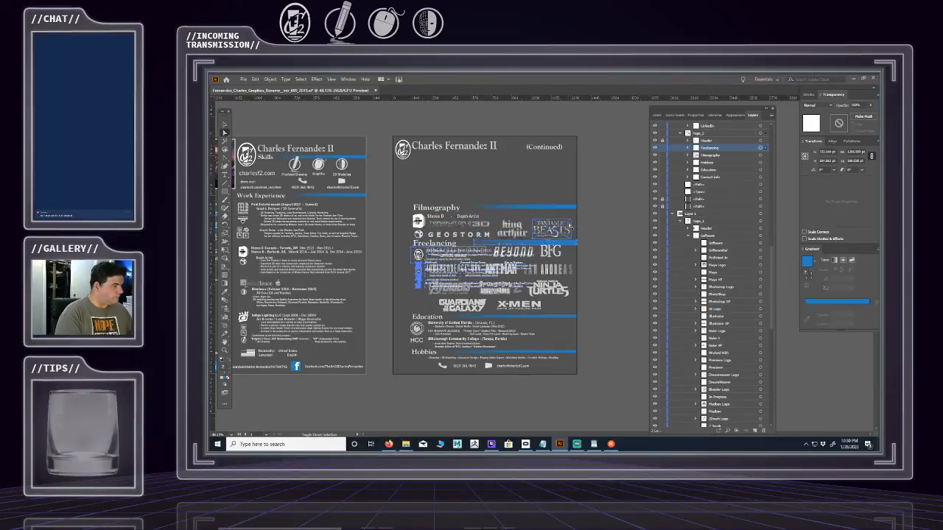
pyautogui.hotkey('shift', 'Down')
pyautogui.hotkey('shift', 'Down')
pyautogui.hotkey('shift', 'Down')
pyautogui.hotkey('shift', 'Down')
pyautogui.hotkey('shift', 'Down')
pyautogui.hotkey('shift', 'Down')
pyautogui.hotkey('shift', 'Down')
pyautogui.hotkey('shift', 'Down')
pyautogui.hotkey('shift', 'Down')
pyautogui.hotkey('shift', 'Down')
pyautogui.hotkey('shift', 'Down')
pyautogui.hotkey('shift', 'Down')
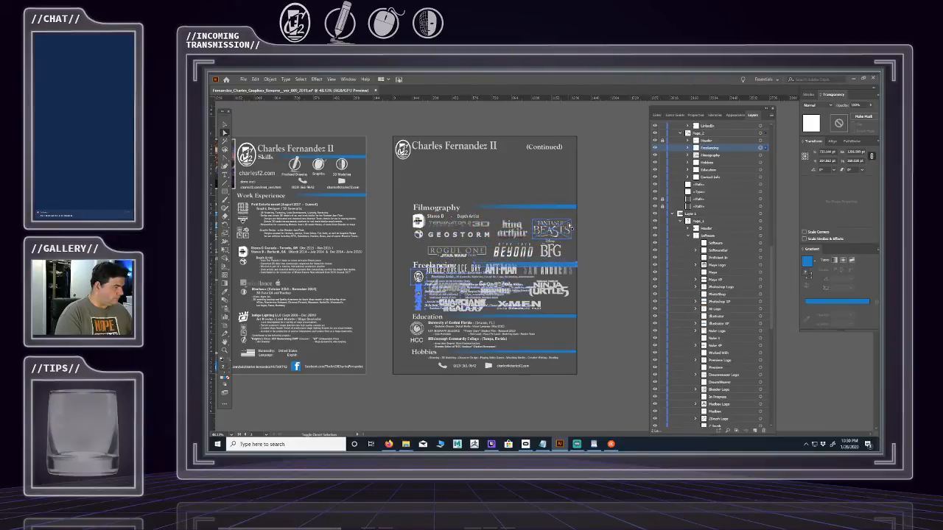
pyautogui.hotkey('shift', 'Down')
pyautogui.hotkey('shift', 'Down')
pyautogui.hotkey('shift', 'Down')
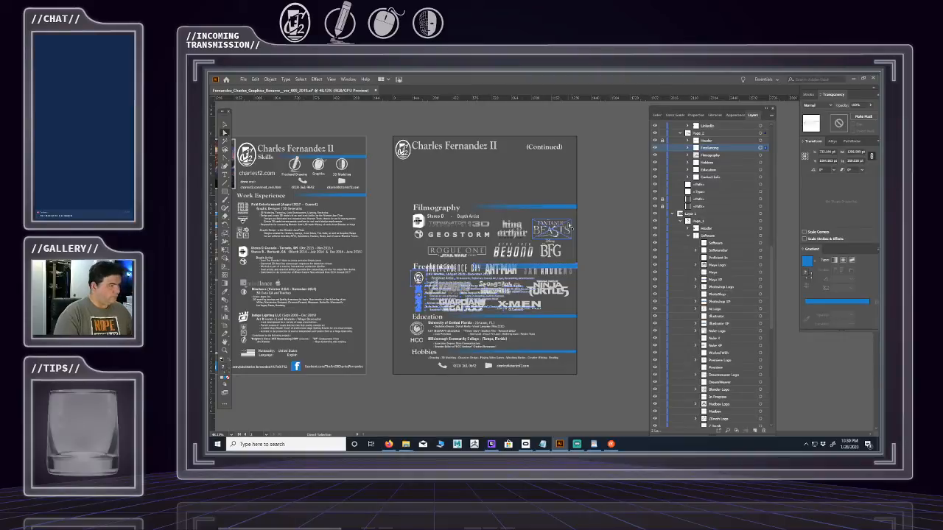
# - Place the Filmography group above Freelancing in the layer order and move it up to just beneath the page header
pyautogui.click(760, 155)
pyautogui.moveTo(716, 145); pyautogui.dragTo(713, 148)
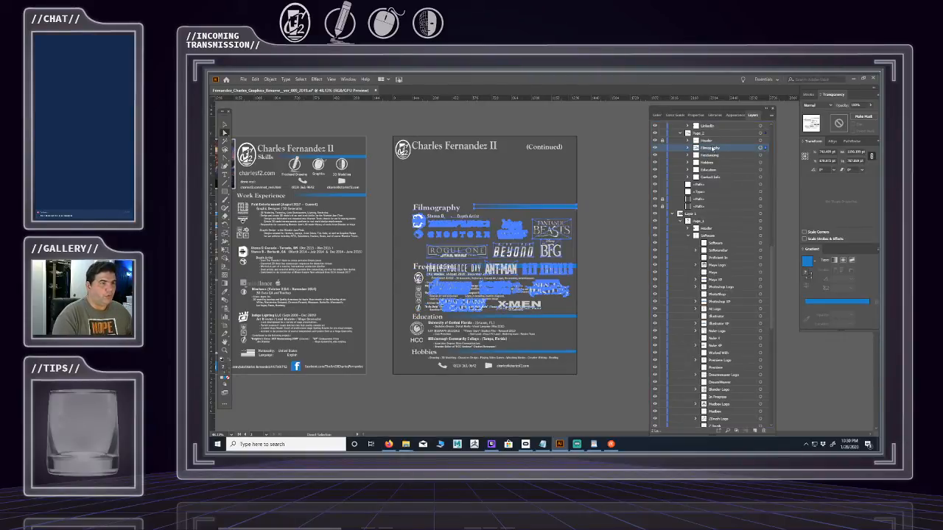
pyautogui.hotkey('shift', 'Up')
pyautogui.hotkey('shift', 'Up')
pyautogui.hotkey('shift', 'Up')
pyautogui.hotkey('shift', 'Up')
pyautogui.hotkey('shift', 'Up')
pyautogui.hotkey('shift', 'Up')
pyautogui.hotkey('shift', 'Up')
pyautogui.hotkey('shift', 'Up')
pyautogui.hotkey('shift', 'Up')
pyautogui.hotkey('shift', 'Up')
pyautogui.hotkey('shift', 'Up')
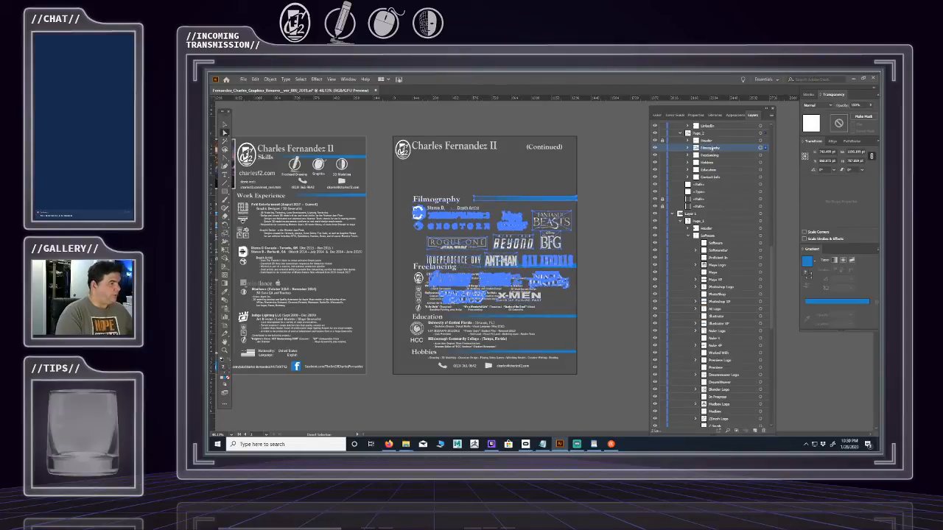
pyautogui.hotkey('shift', 'Up')
pyautogui.hotkey('shift', 'Up')
pyautogui.hotkey('shift', 'Up')
pyautogui.hotkey('shift', 'Up')
pyautogui.hotkey('shift', 'Up')
pyautogui.hotkey('shift', 'Up')
pyautogui.hotkey('shift', 'Up')
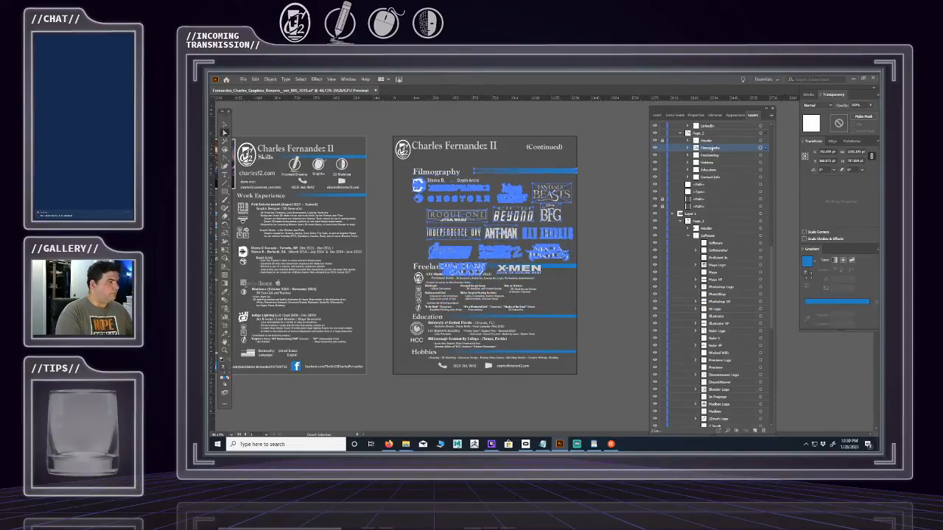
pyautogui.hotkey('shift', 'Up')
pyautogui.hotkey('shift', 'Up')
pyautogui.hotkey('shift', 'Up')
pyautogui.hotkey('shift', 'Up')
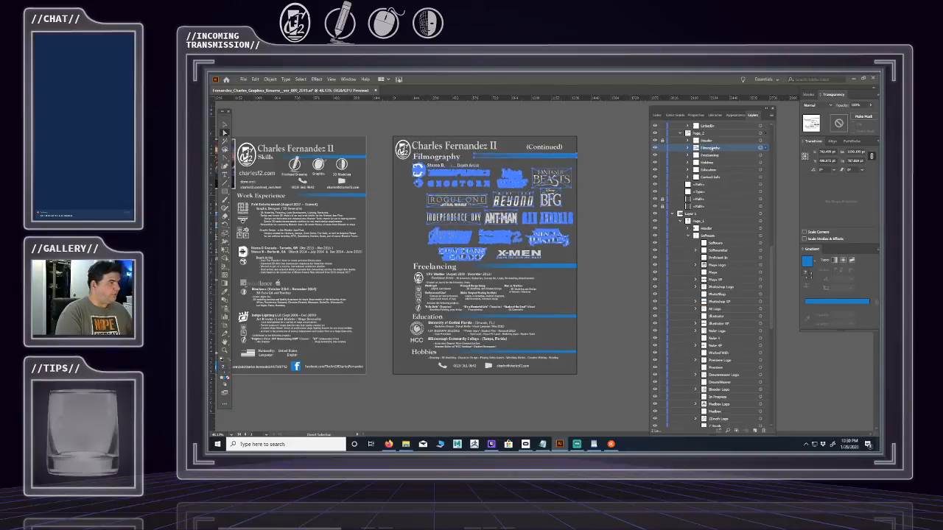
pyautogui.click(597, 170)
# - Within the Terminator logo of the Movies group, select the "Terminator 2" and "Judgment Day" lettering sub-groups, leaving out the 3D
pyautogui.moveTo(547, 220); pyautogui.dragTo(564, 214)
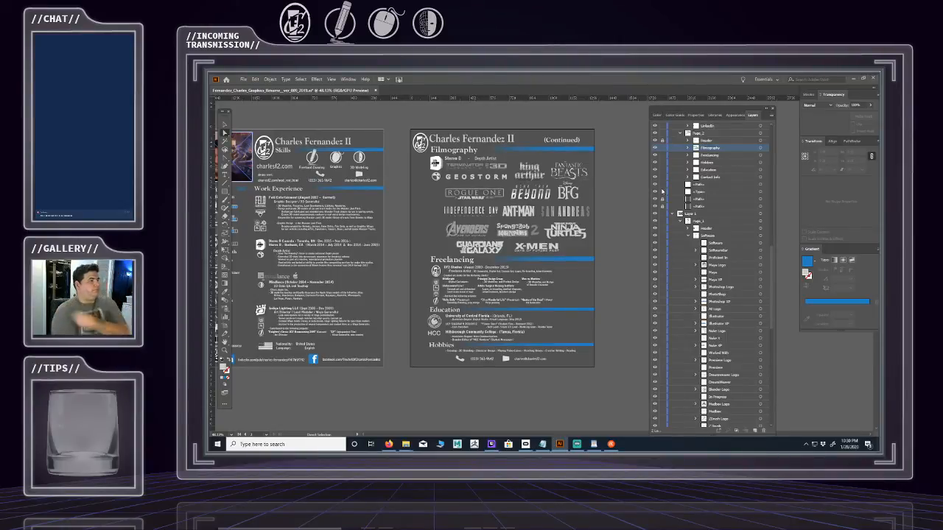
pyautogui.press('z')
pyautogui.moveTo(476, 168); pyautogui.dragTo(654, 192)
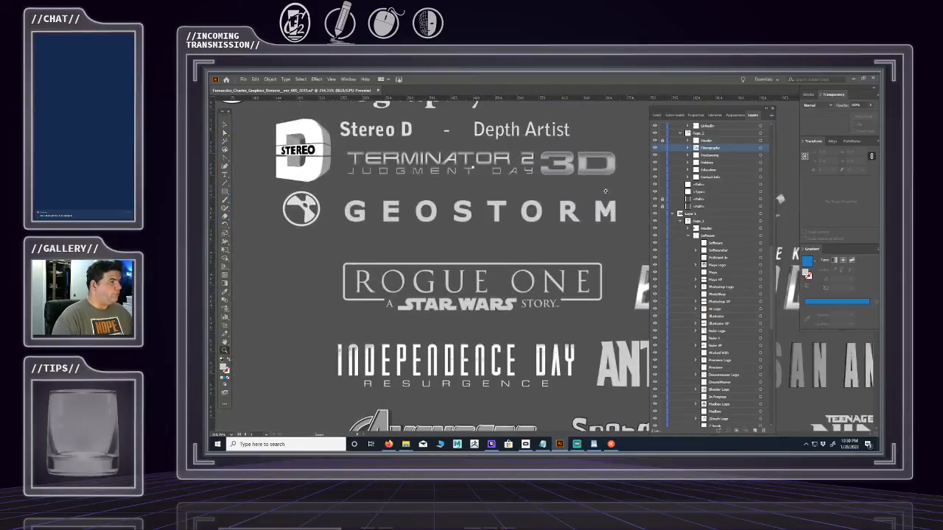
pyautogui.moveTo(461, 161); pyautogui.dragTo(487, 213)
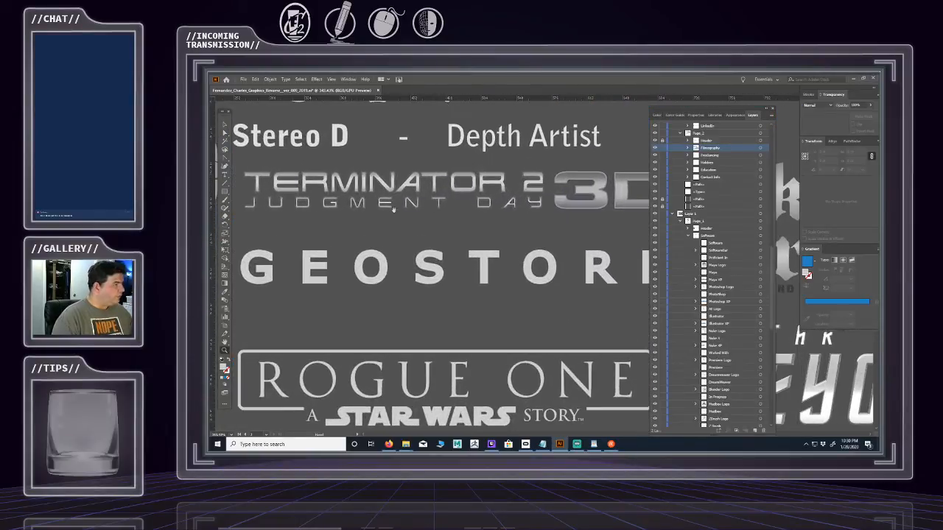
pyautogui.moveTo(386, 239); pyautogui.dragTo(450, 228)
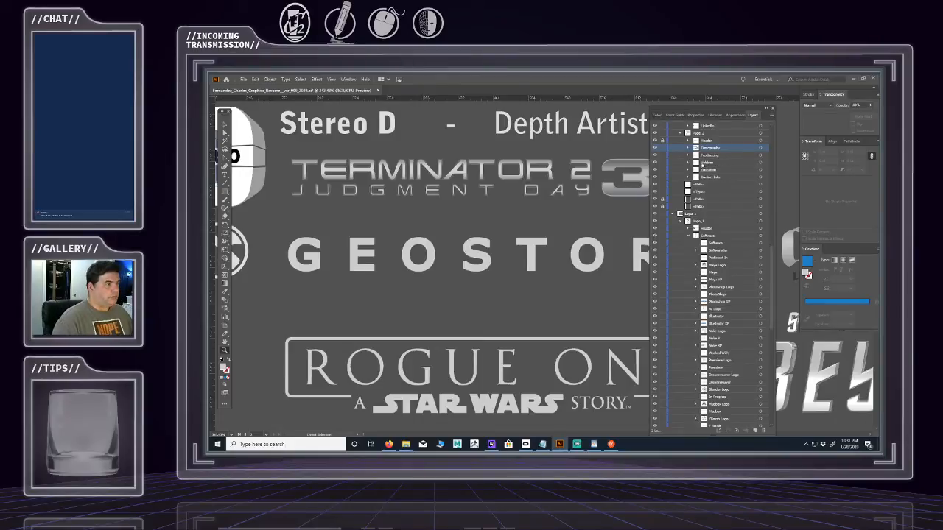
pyautogui.moveTo(589, 215); pyautogui.dragTo(512, 226)
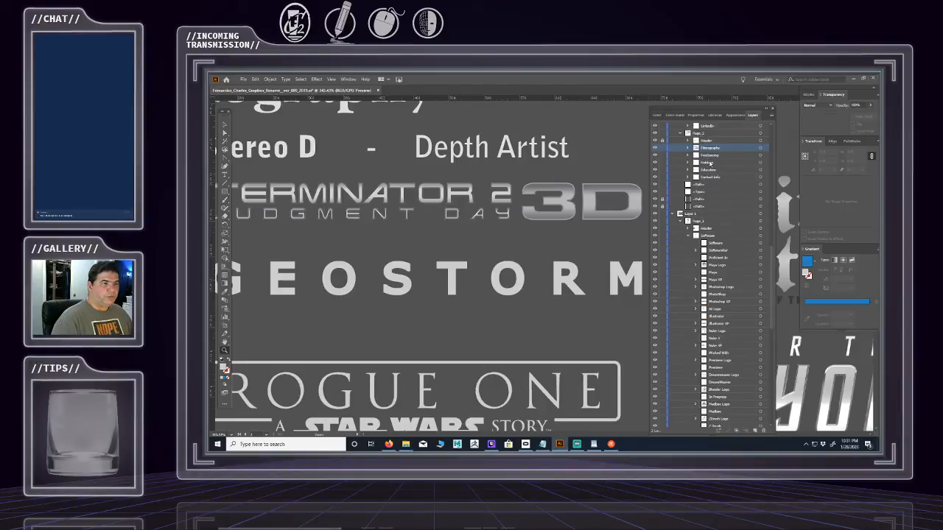
pyautogui.click(225, 136)
pyautogui.click(688, 147)
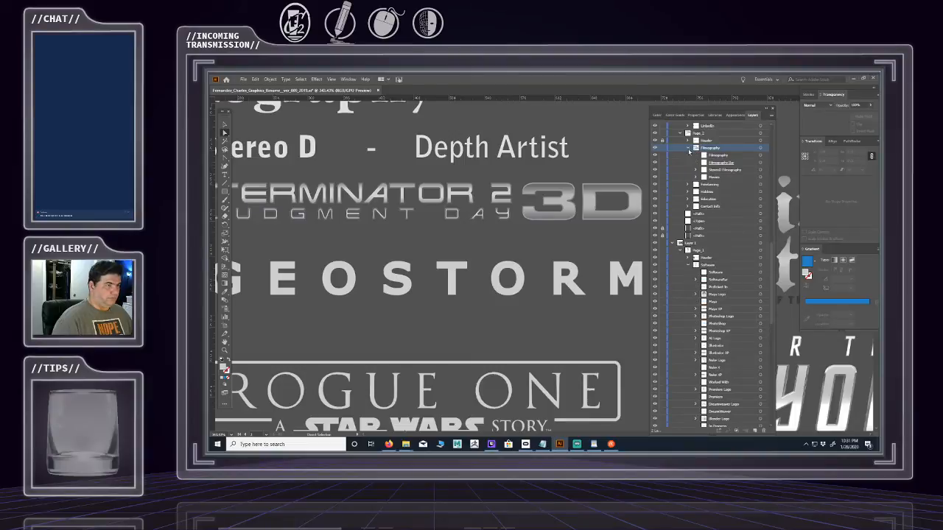
pyautogui.click(695, 176)
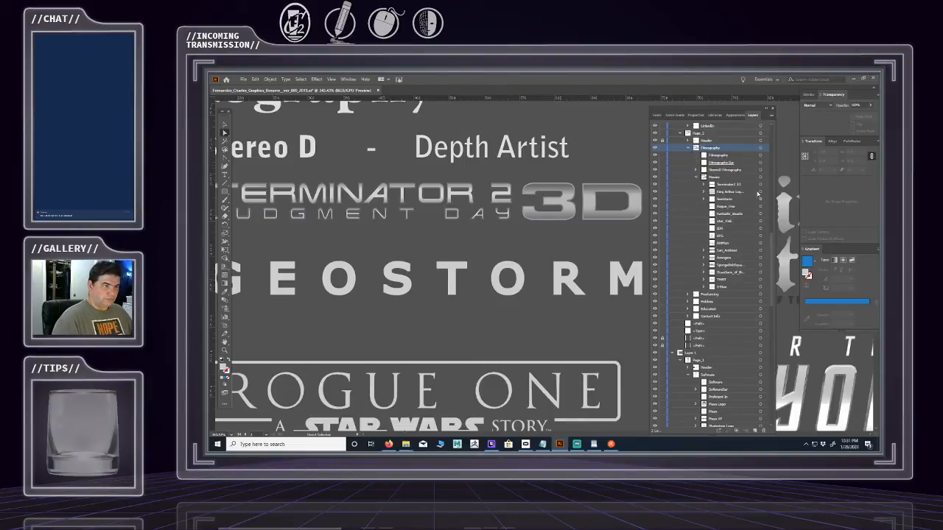
pyautogui.click(703, 185)
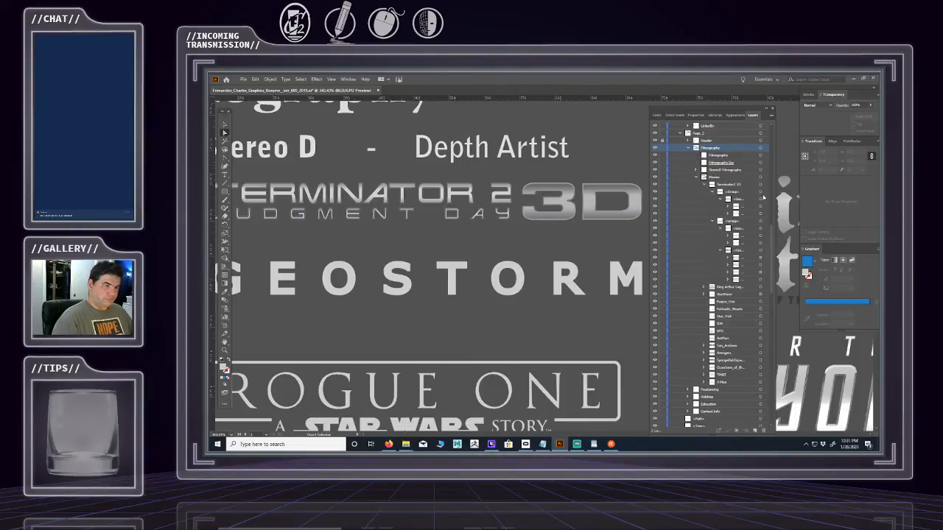
pyautogui.click(764, 207)
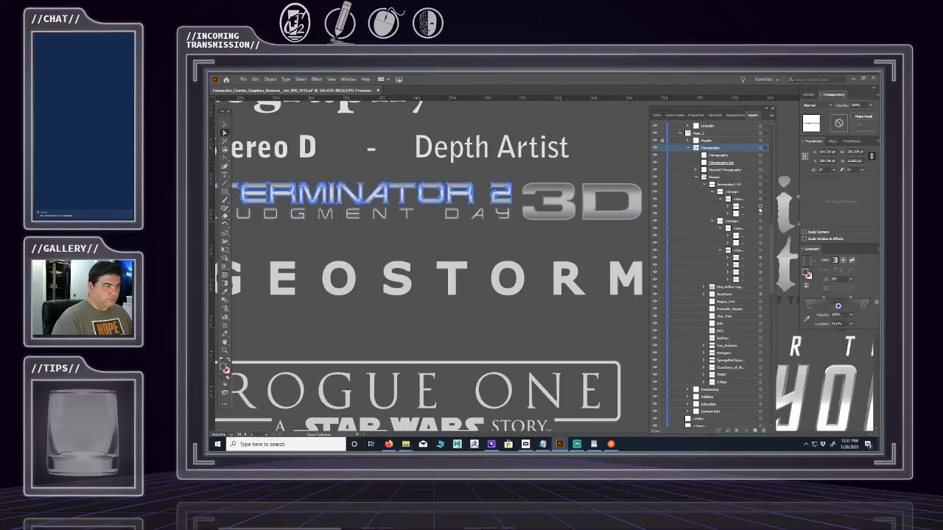
pyautogui.click(754, 209)
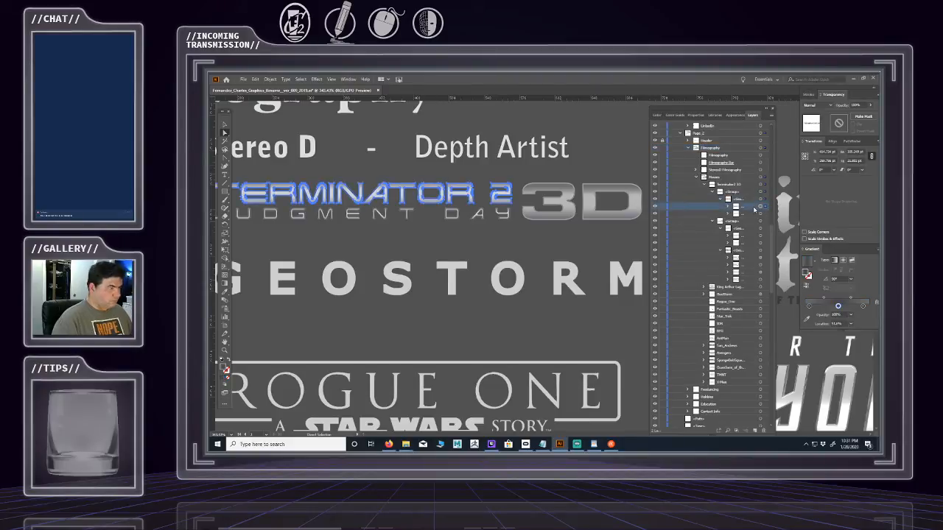
pyautogui.keyDown('shift'); pyautogui.click(763, 235); pyautogui.keyUp('shift')
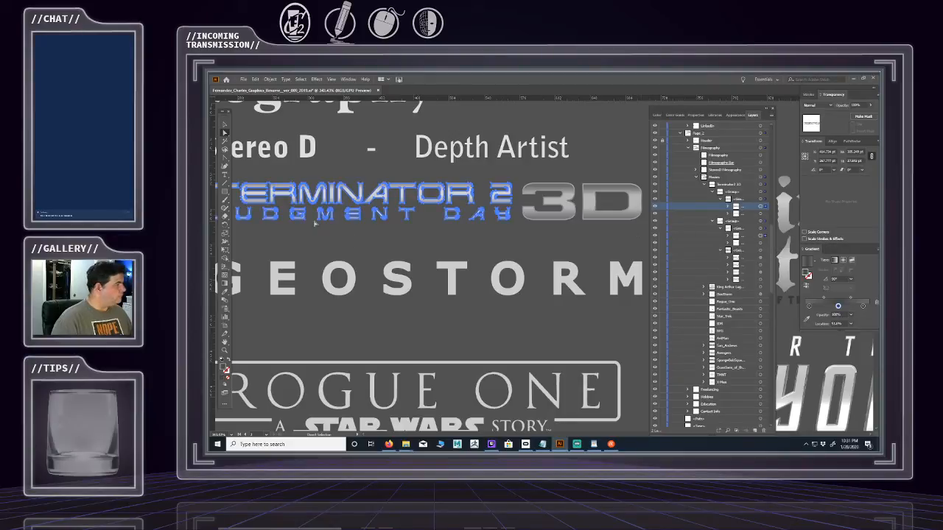
# - Try to copy the 3D's look onto the selected "Terminator 2" and "Judgment Day" lettering with the Eyedropper tool
pyautogui.click(224, 292)
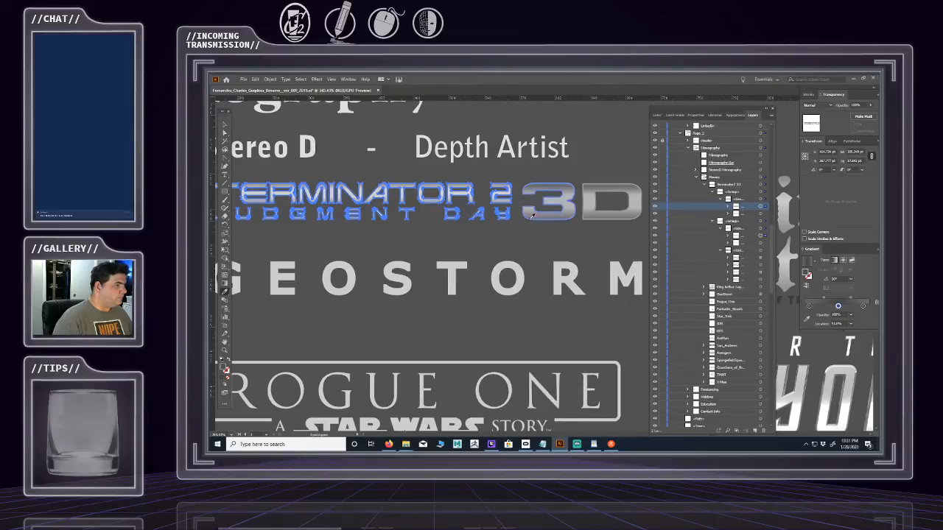
pyautogui.press('v')
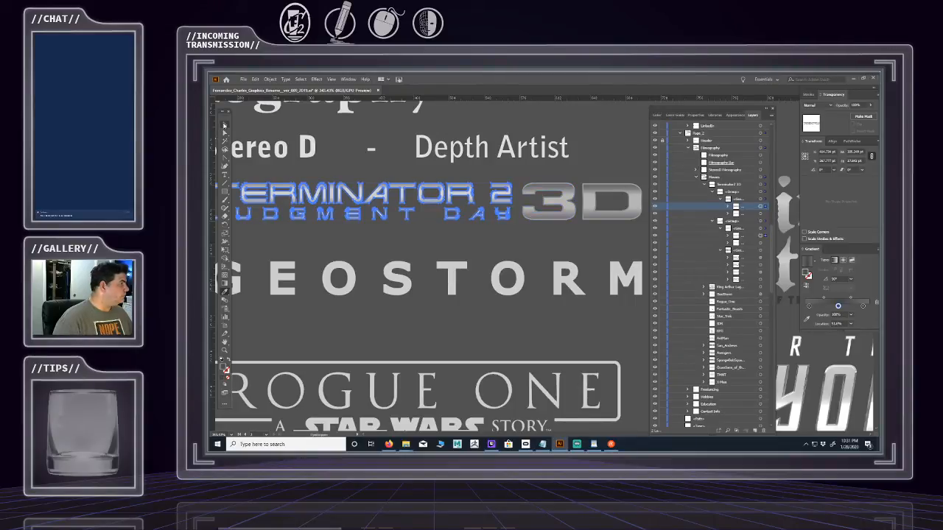
pyautogui.click(376, 171)
pyautogui.moveTo(346, 214); pyautogui.dragTo(309, 218)
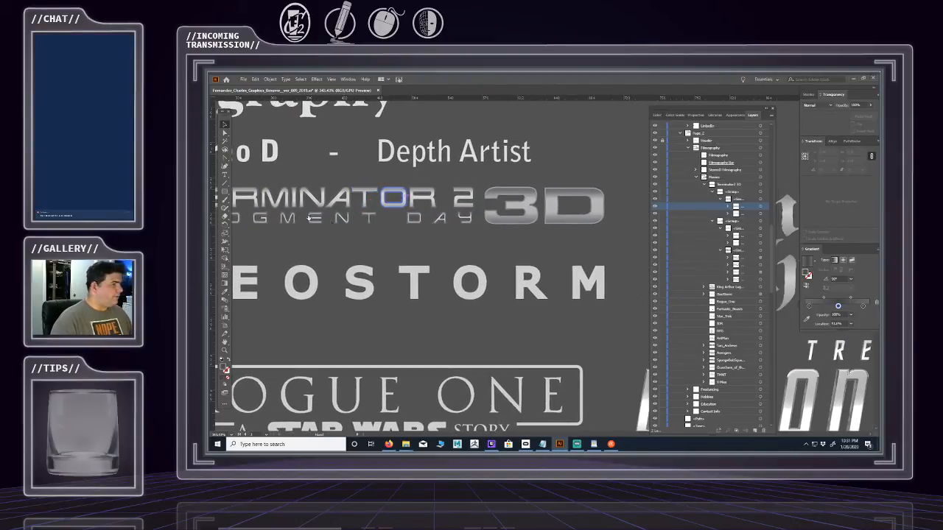
pyautogui.click(532, 224)
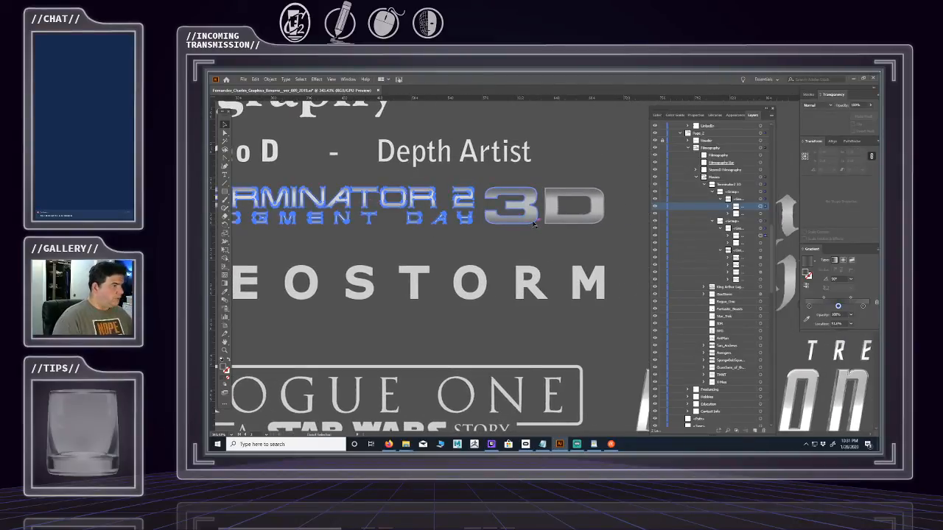
pyautogui.click(534, 224)
pyautogui.scroll(6, 504, 228)
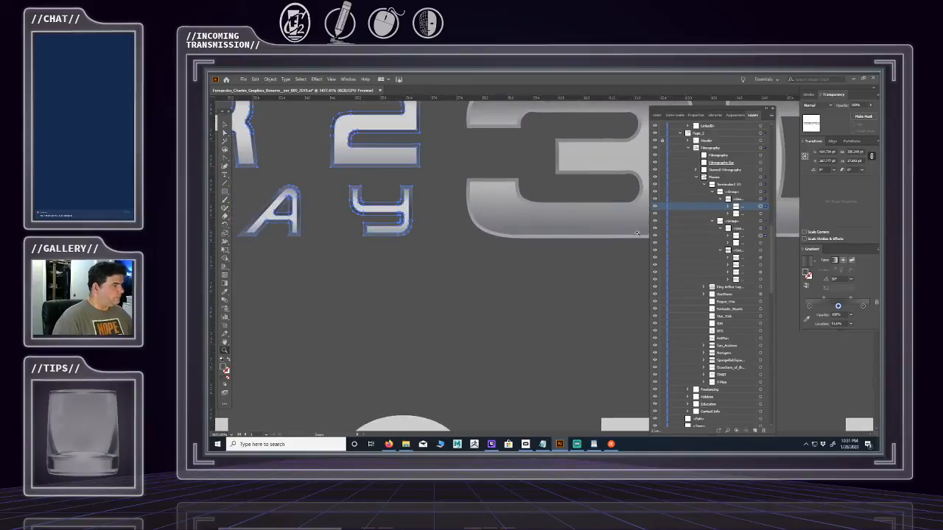
pyautogui.click(225, 293)
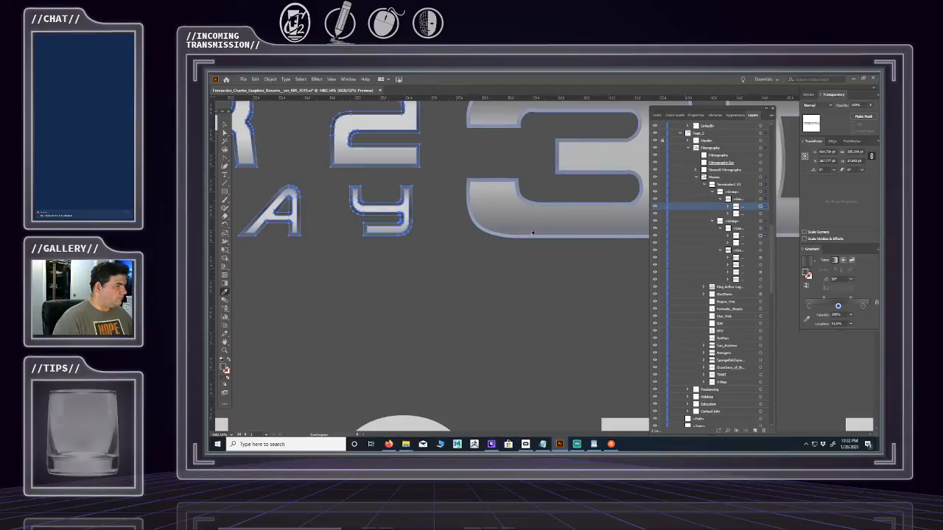
pyautogui.press('v')
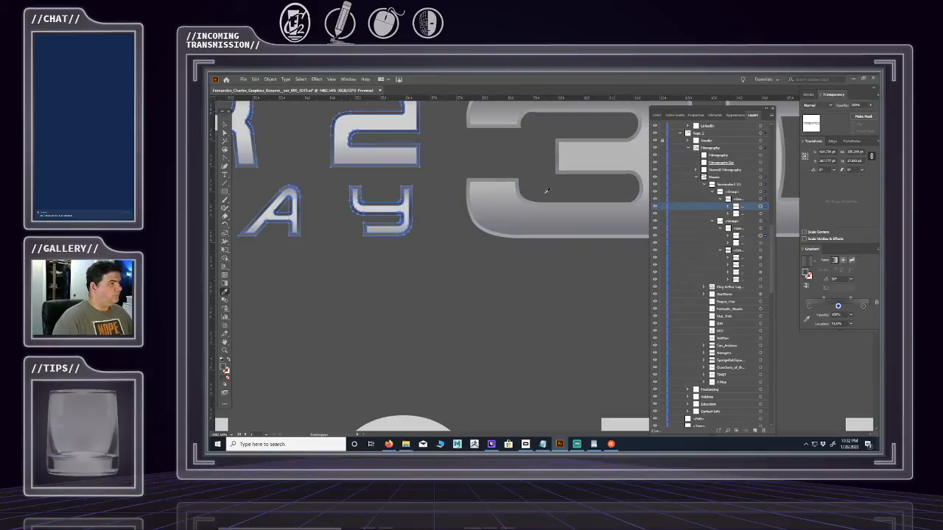
pyautogui.click(488, 196)
pyautogui.click(536, 201)
pyautogui.moveTo(497, 155); pyautogui.dragTo(441, 223)
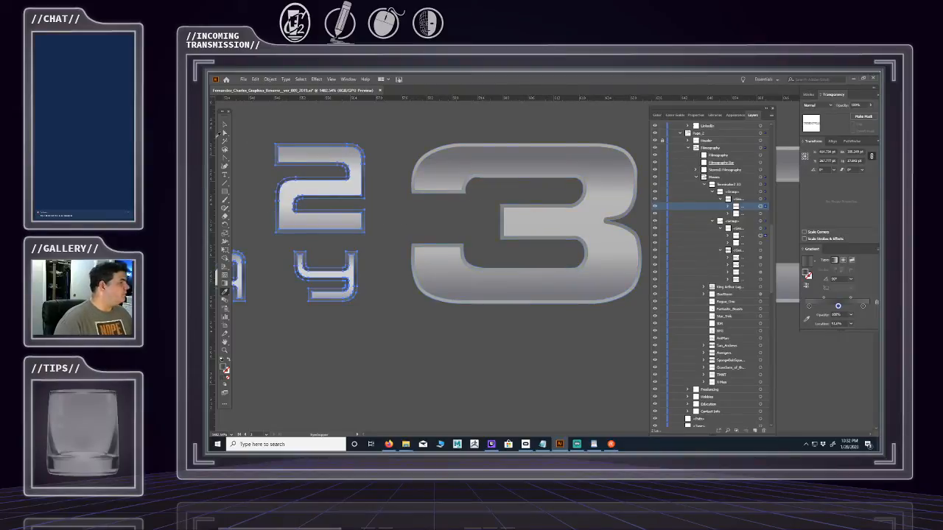
pyautogui.press('v')
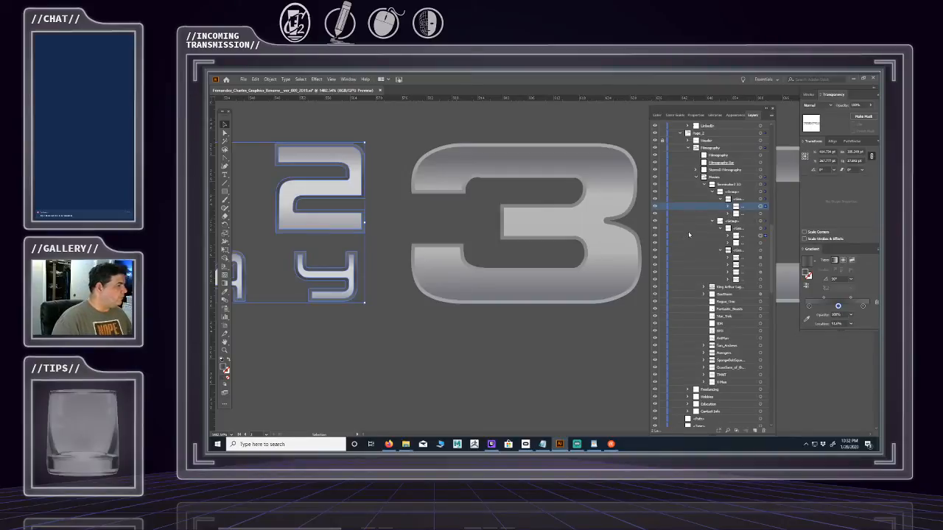
# - Duplicate the front sub-group of the "Terminator 2" lettering inside the Terminator logo
pyautogui.click(759, 207)
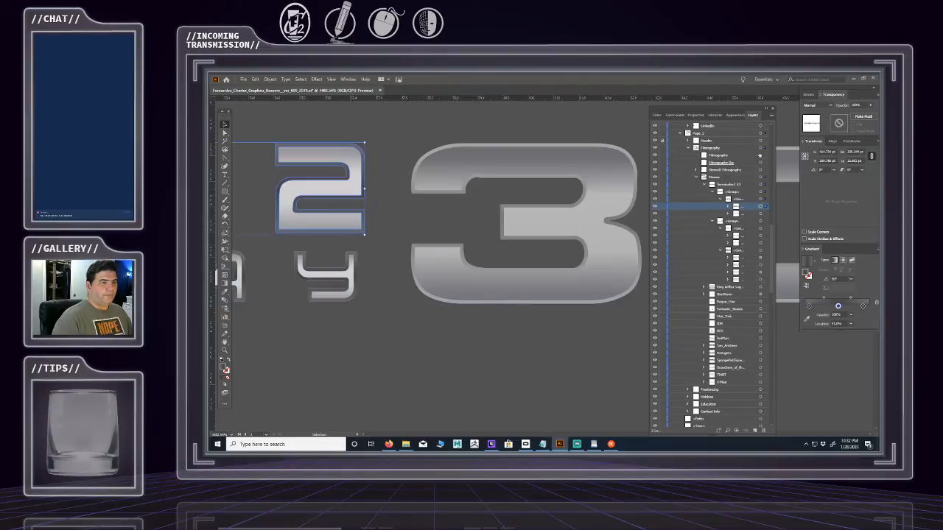
pyautogui.click(772, 116)
pyautogui.click(800, 134)
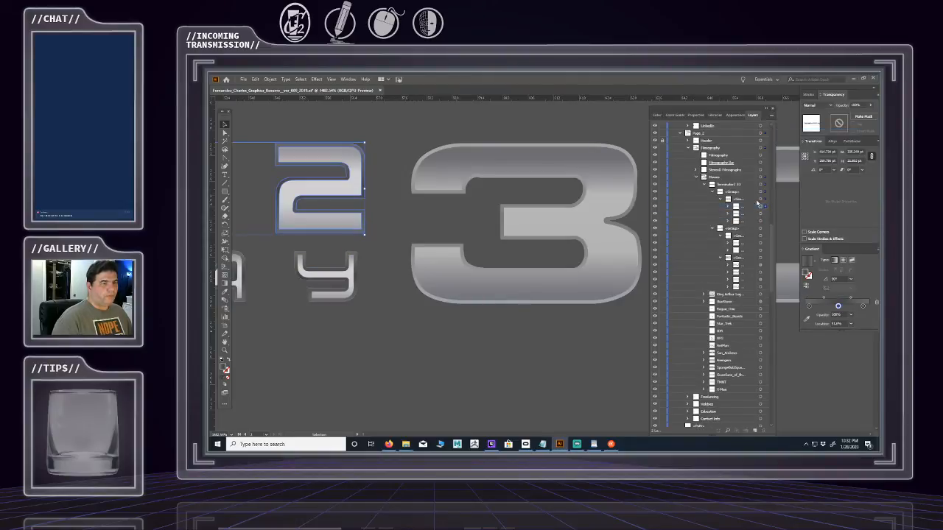
# - Set the blending mode of the front "Terminator 2" lettering sub-group to Screen and compare it with the 3D
pyautogui.click(746, 207)
pyautogui.click(734, 116)
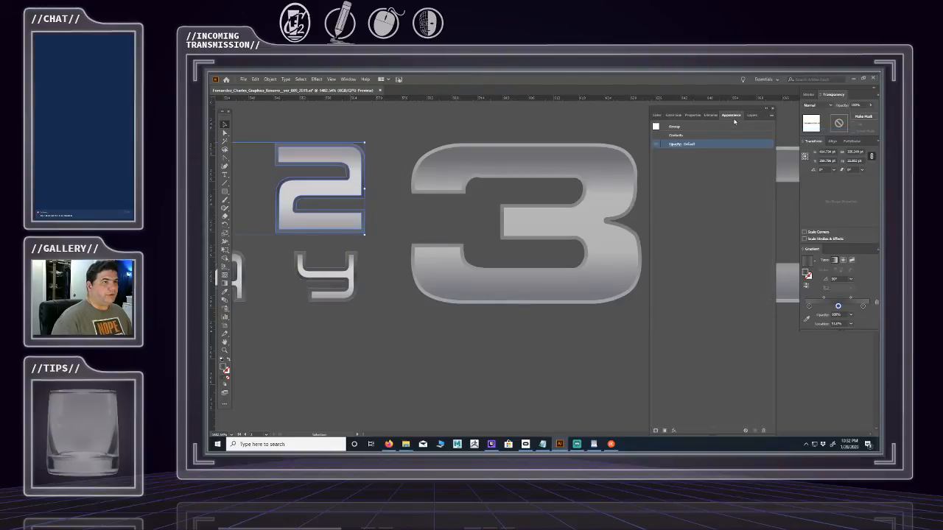
pyautogui.click(674, 144)
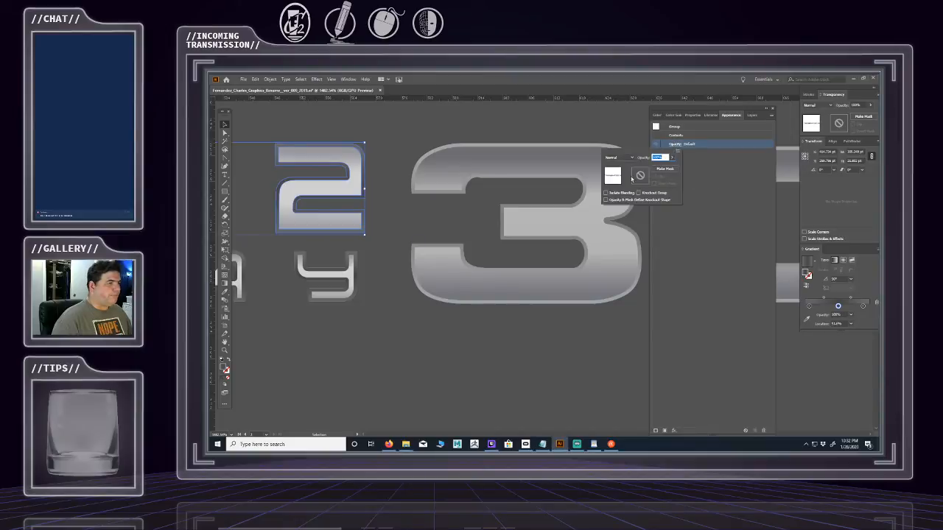
pyautogui.click(616, 157)
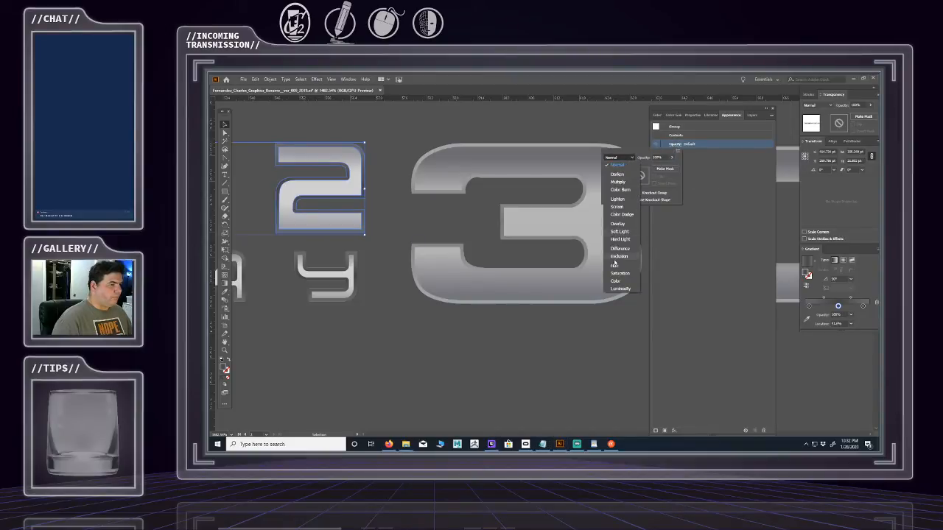
pyautogui.click(617, 207)
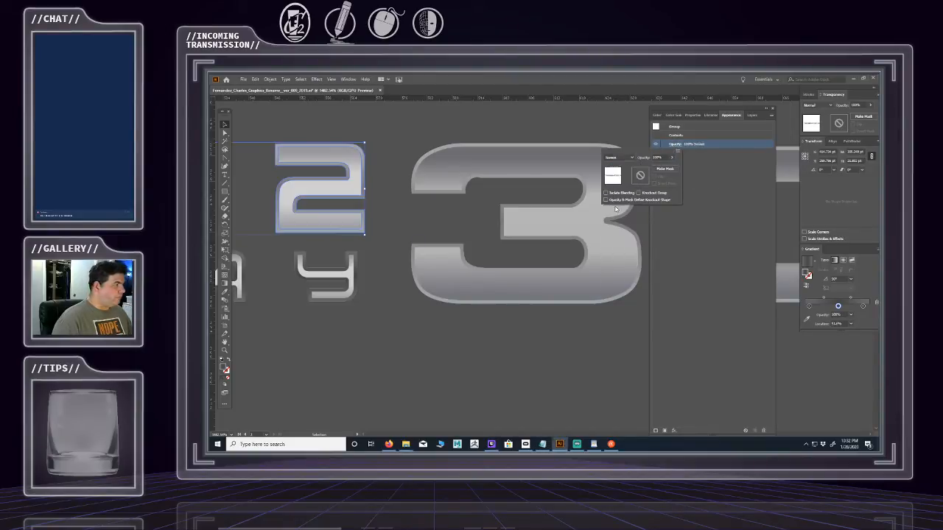
pyautogui.click(238, 129)
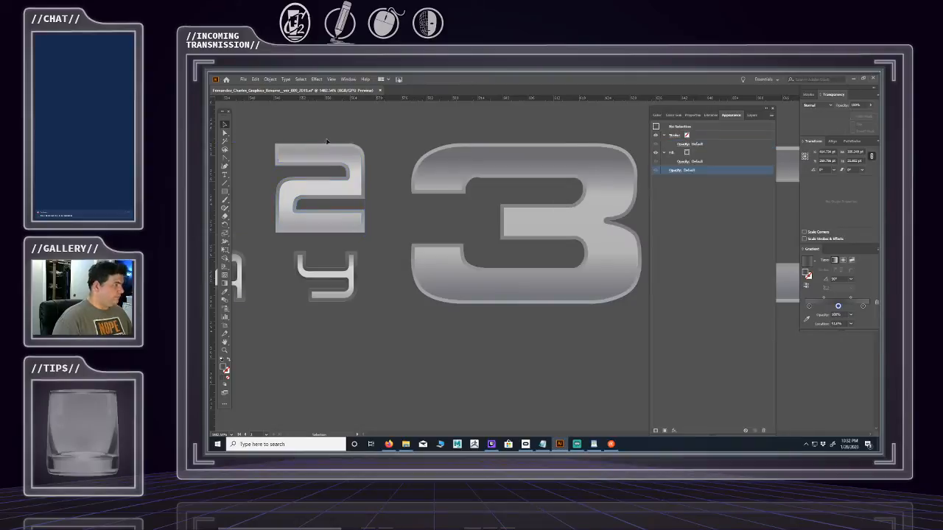
pyautogui.press('z')
pyautogui.moveTo(495, 230); pyautogui.dragTo(357, 240)
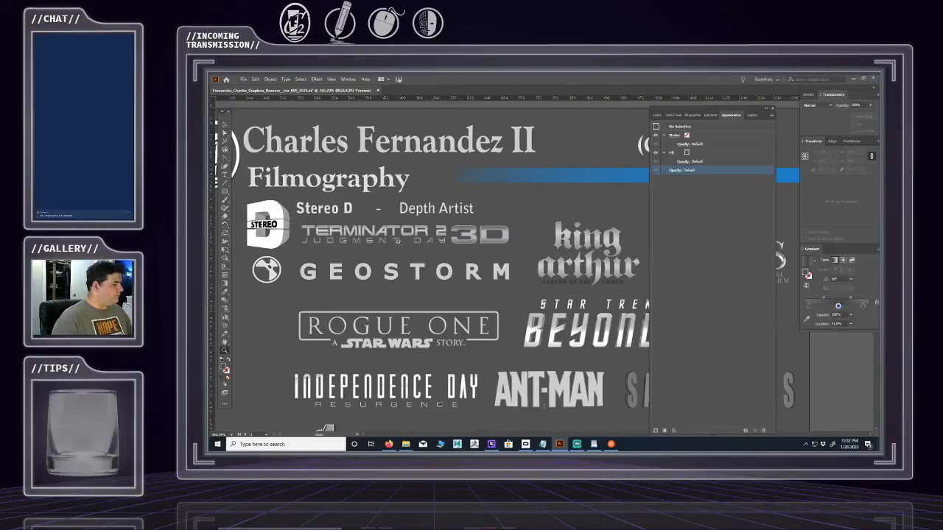
pyautogui.moveTo(396, 243)
pyautogui.mouseDown()
pyautogui.moveTo(478, 240)
pyautogui.moveTo(396, 247)
pyautogui.mouseUp()
pyautogui.moveTo(494, 244)
pyautogui.mouseDown()
pyautogui.moveTo(443, 251)
pyautogui.moveTo(506, 249)
pyautogui.mouseUp()
pyautogui.moveTo(414, 250); pyautogui.dragTo(439, 256)
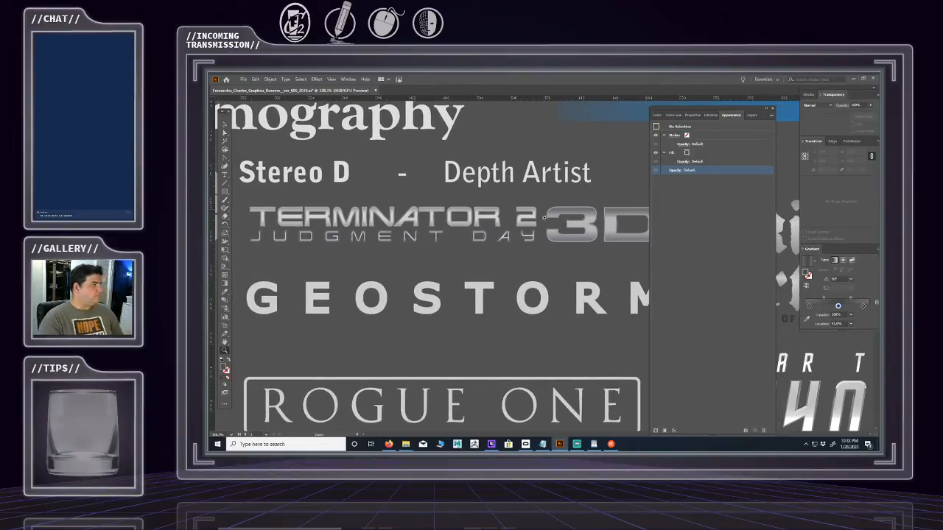
# - Collapse the Software and WorkExperience groups of Page_1 in the layer list
pyautogui.click(752, 114)
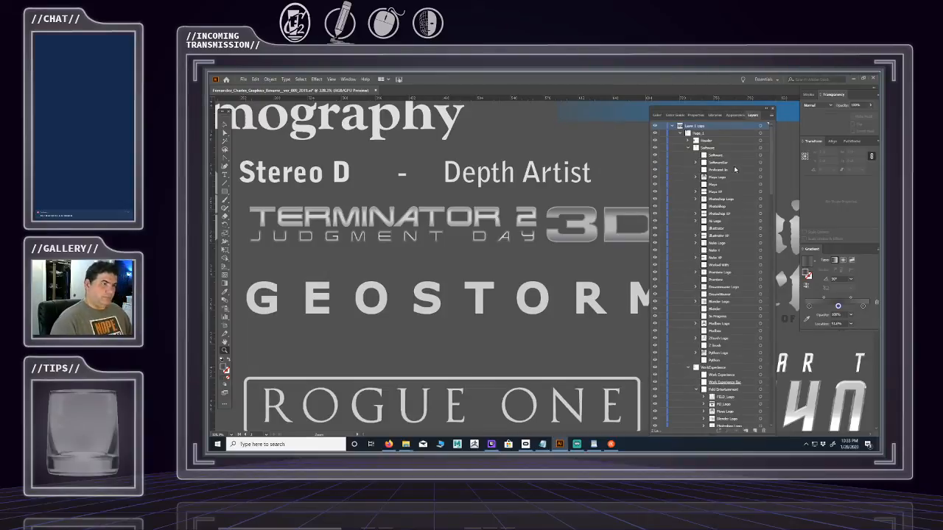
pyautogui.scroll(-4, 711, 265)
pyautogui.scroll(4, 709, 257)
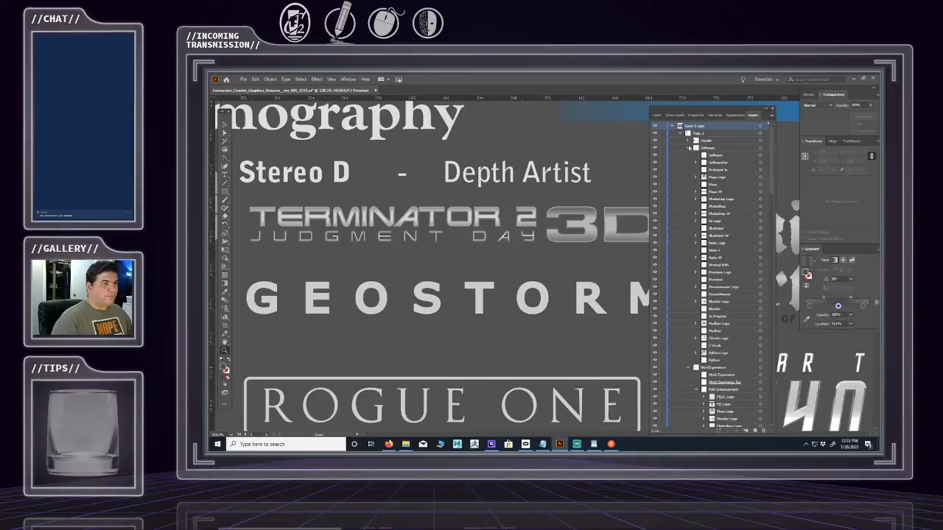
pyautogui.click(689, 149)
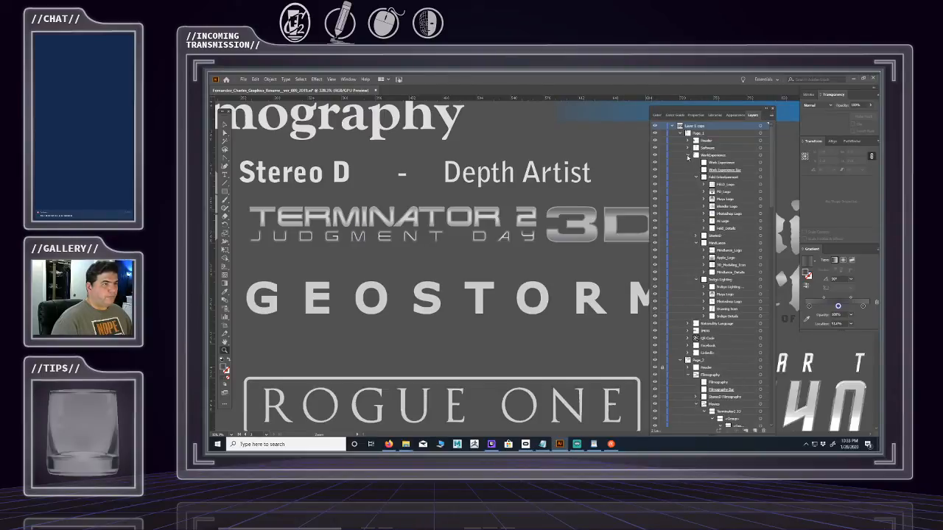
pyautogui.click(688, 156)
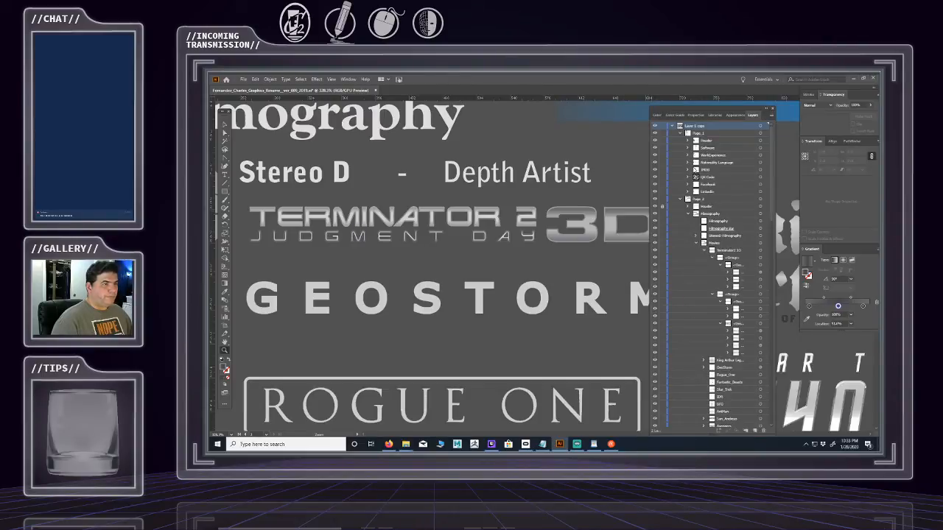
# - Within the Terminator logo of the Movies group, duplicate the front sub-group of the "Judgment Day" lettering
pyautogui.scroll(-6, 694, 172)
pyautogui.scroll(5, 689, 188)
pyautogui.scroll(-4, 727, 314)
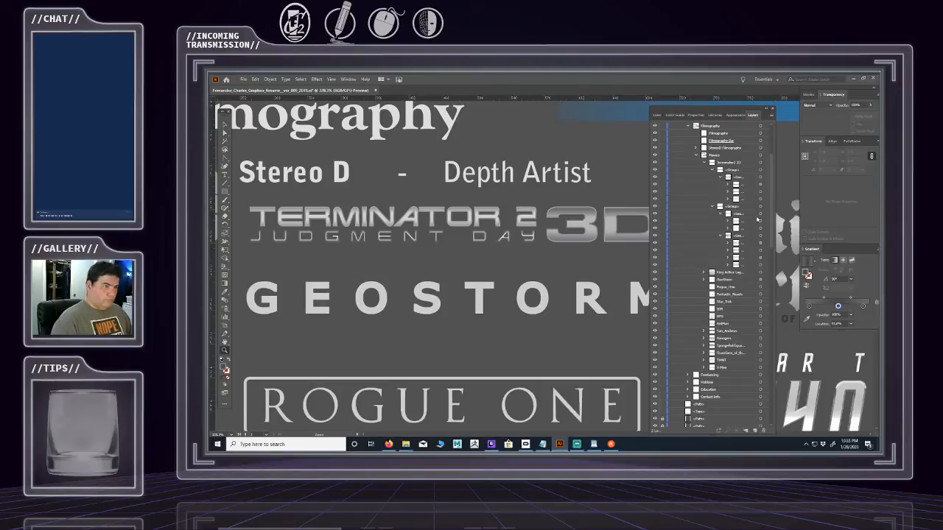
pyautogui.click(757, 221)
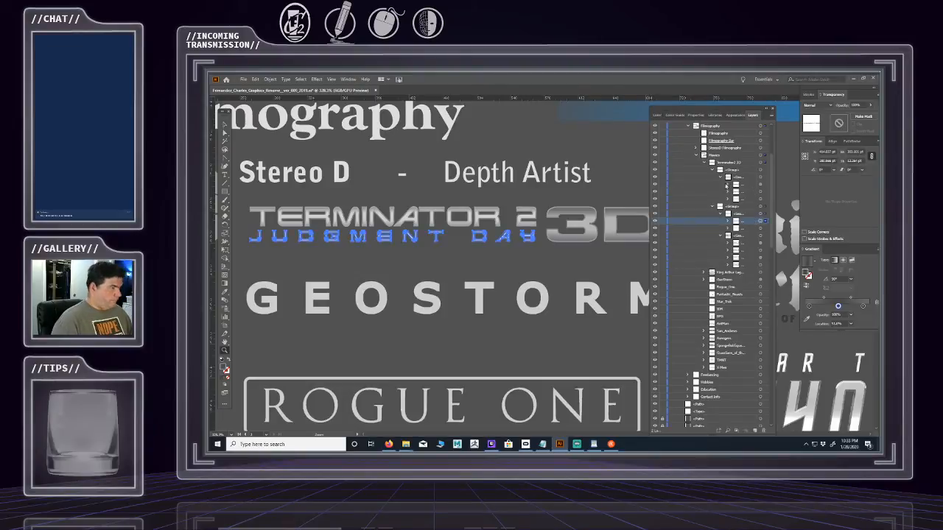
pyautogui.click(772, 115)
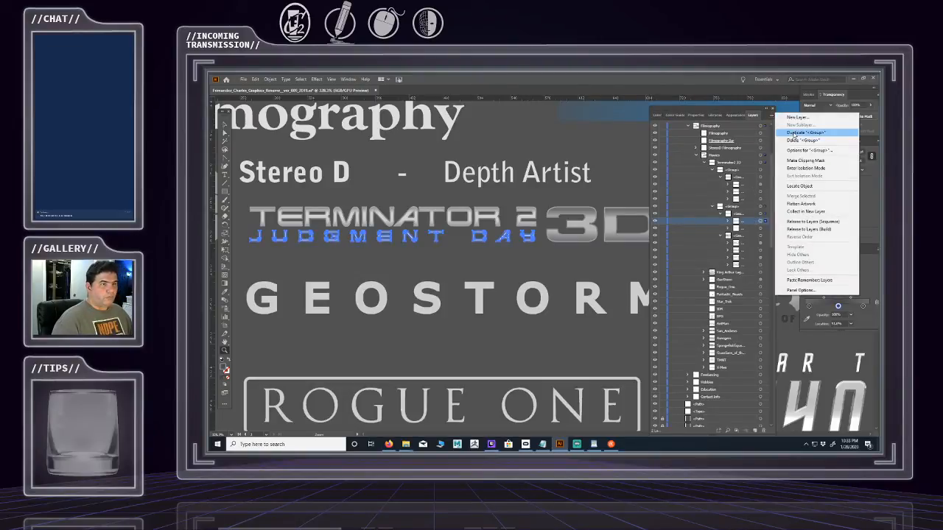
pyautogui.click(806, 133)
# - Set the blending mode of the selected "Judgment Day" lettering sub-group to Screen
pyautogui.click(732, 115)
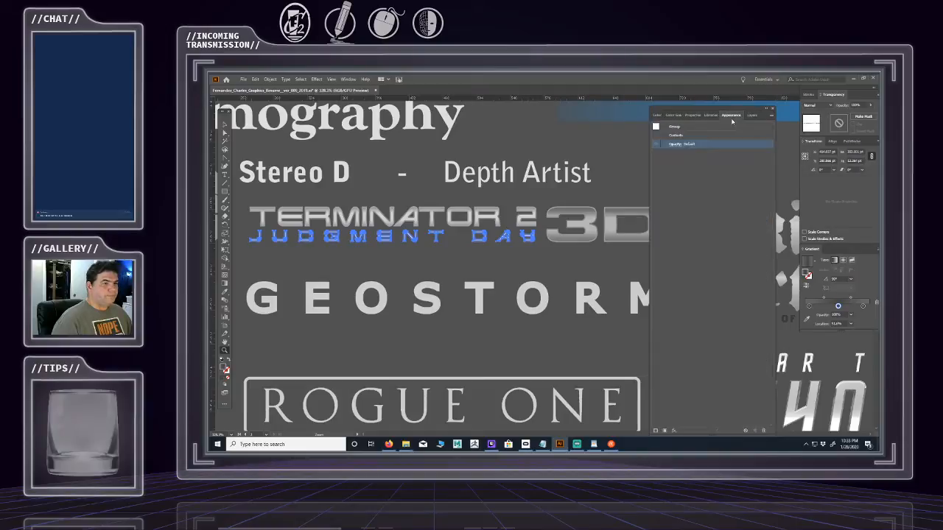
pyautogui.click(671, 145)
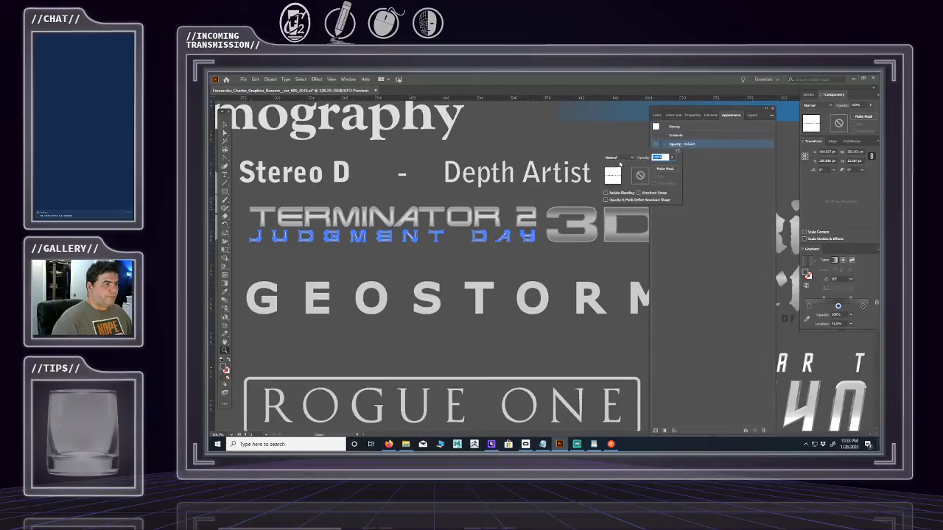
pyautogui.click(619, 158)
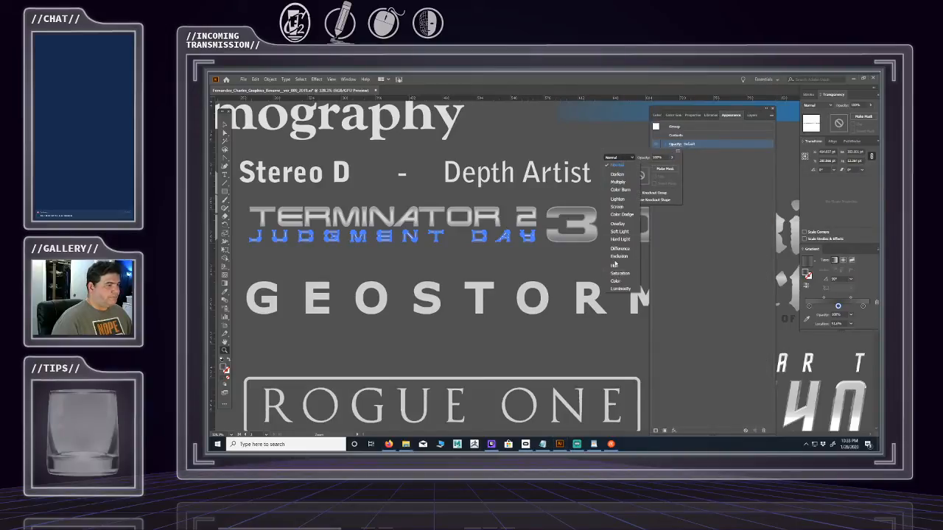
pyautogui.press('Escape')
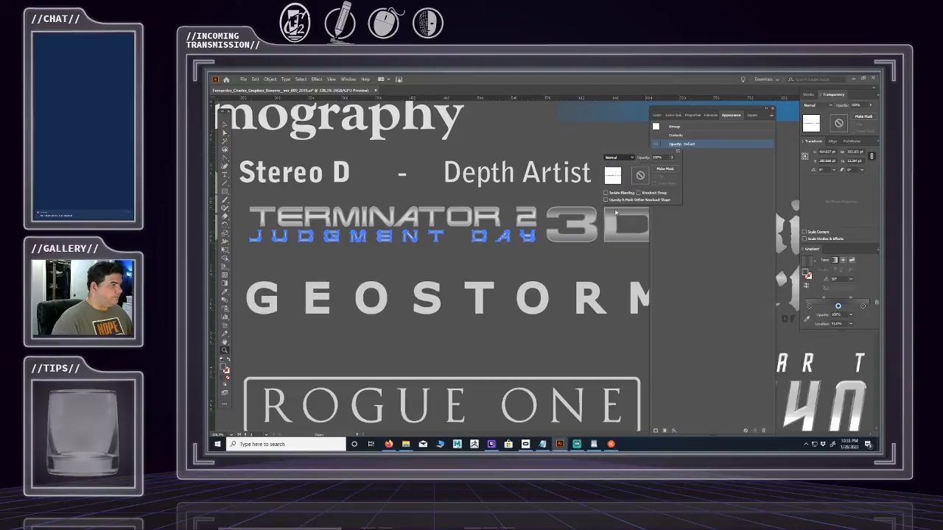
pyautogui.click(225, 133)
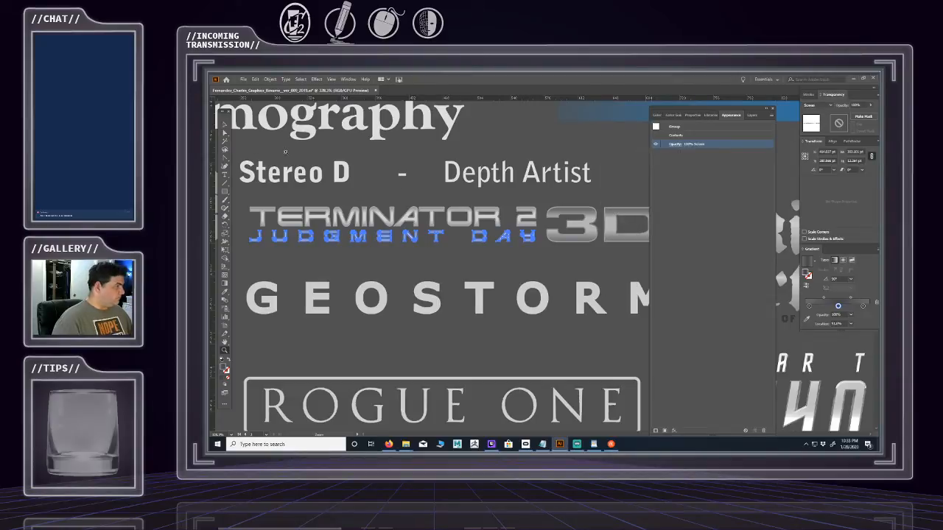
pyautogui.click(294, 152)
pyautogui.moveTo(521, 256); pyautogui.dragTo(234, 254)
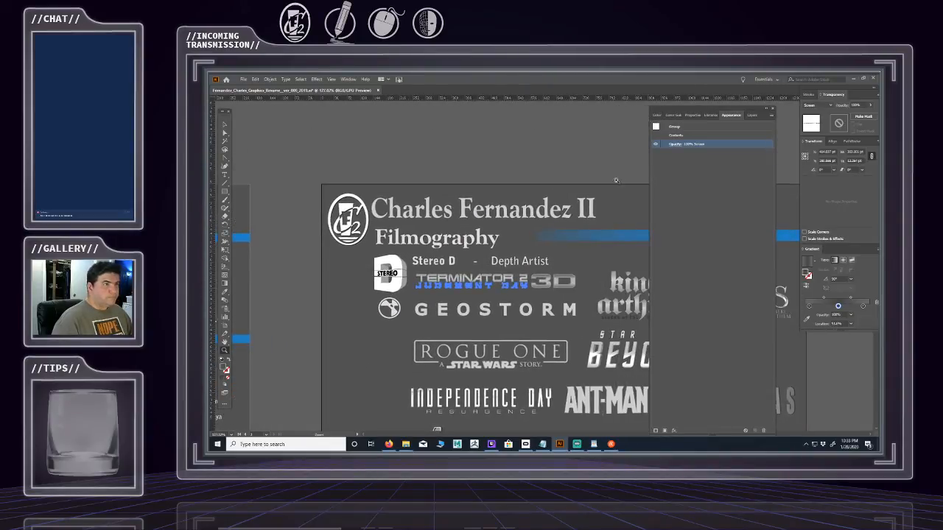
# - Select the 3D's second-lowest sub-group in the Terminator logo and check its blending mode and opacity
pyautogui.click(751, 116)
pyautogui.click(766, 325)
pyautogui.click(760, 354)
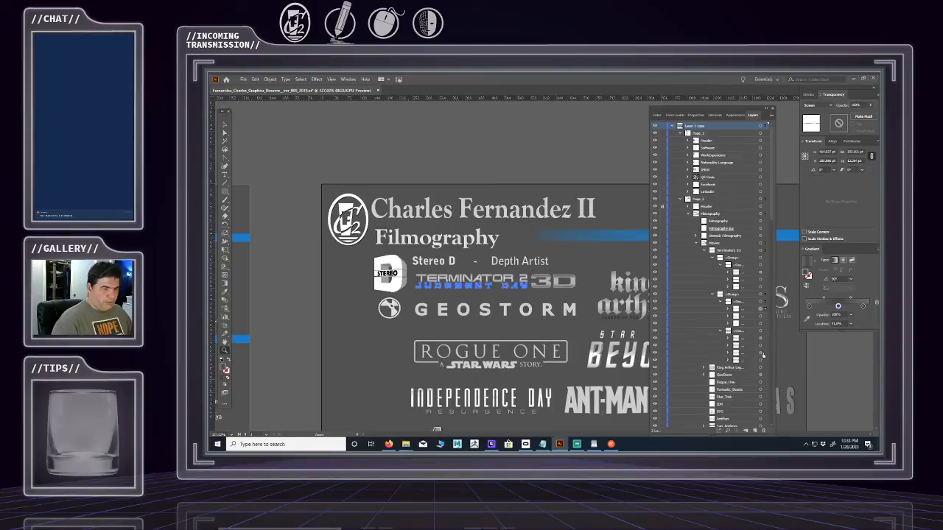
pyautogui.click(731, 116)
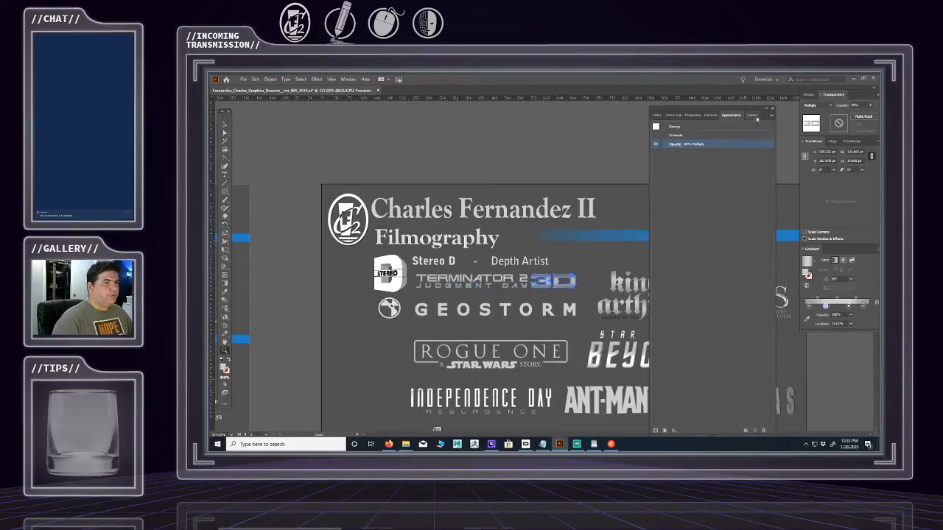
# - Duplicate the lowest sub-group of the "Judgment Day" lettering within the Terminator logo
pyautogui.click(752, 116)
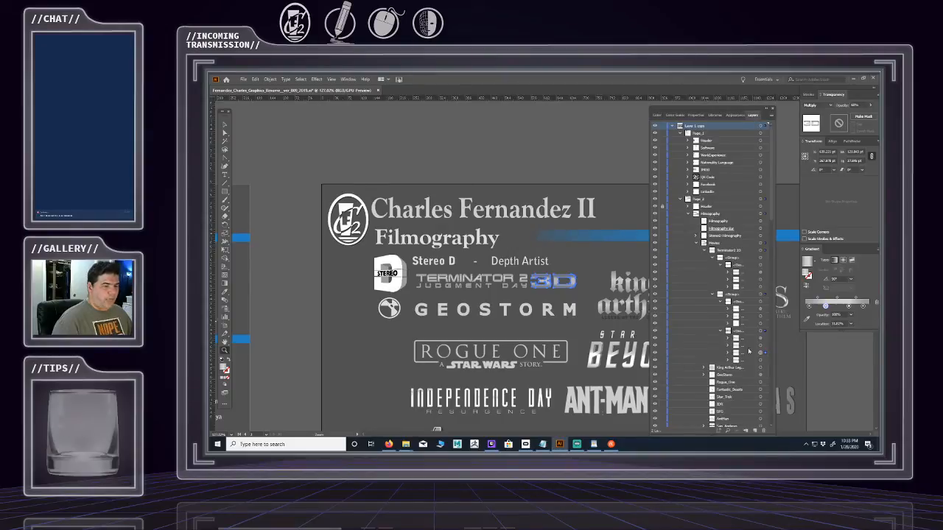
pyautogui.click(762, 323)
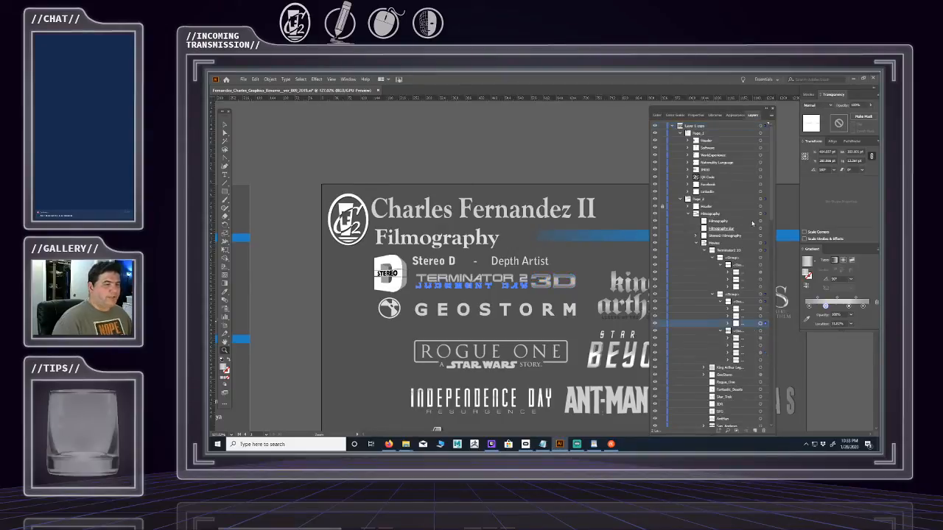
pyautogui.click(771, 115)
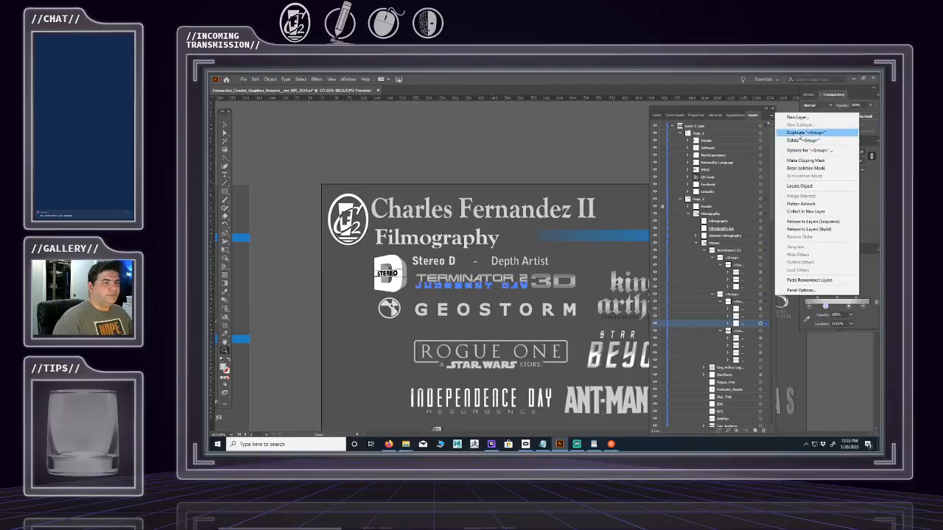
pyautogui.click(801, 133)
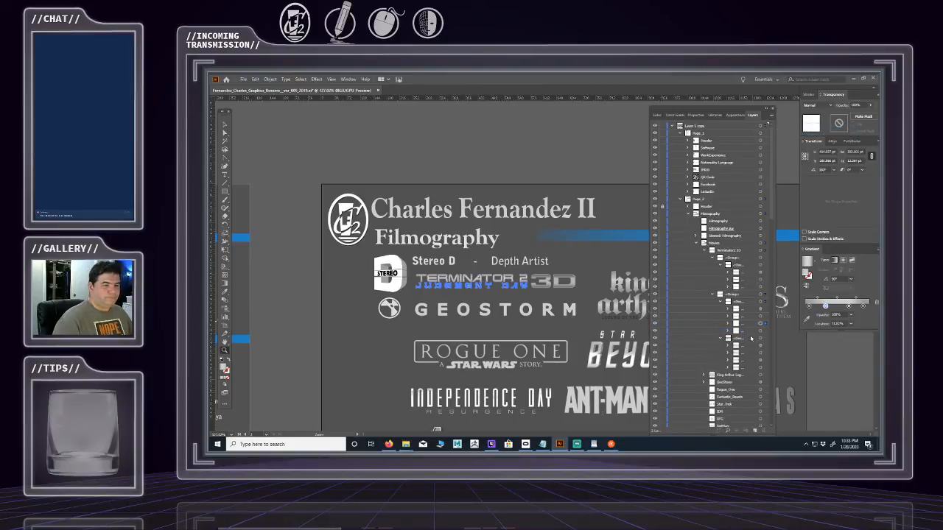
pyautogui.click(747, 326)
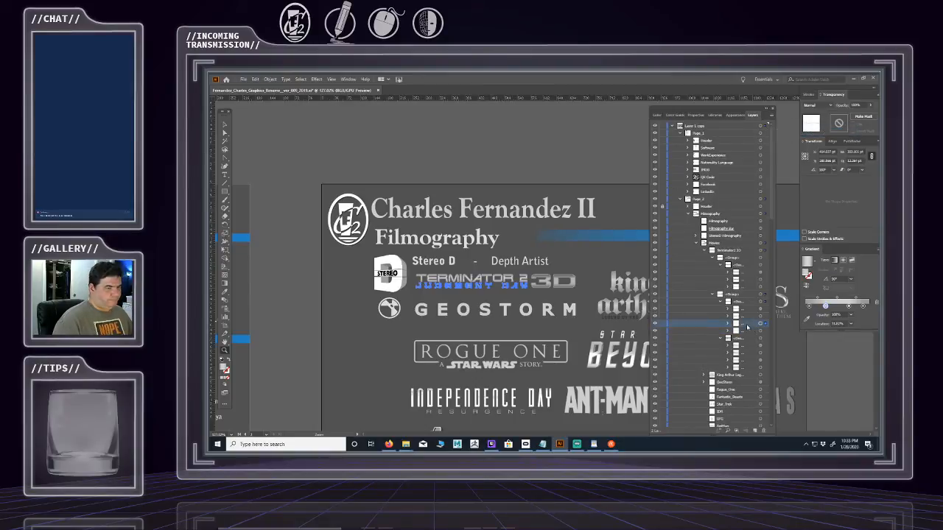
# - Set the selected "Judgment Day" sub-group's blending mode to Multiply with 50% opacity, and clear the selection
pyautogui.click(731, 115)
pyautogui.click(678, 146)
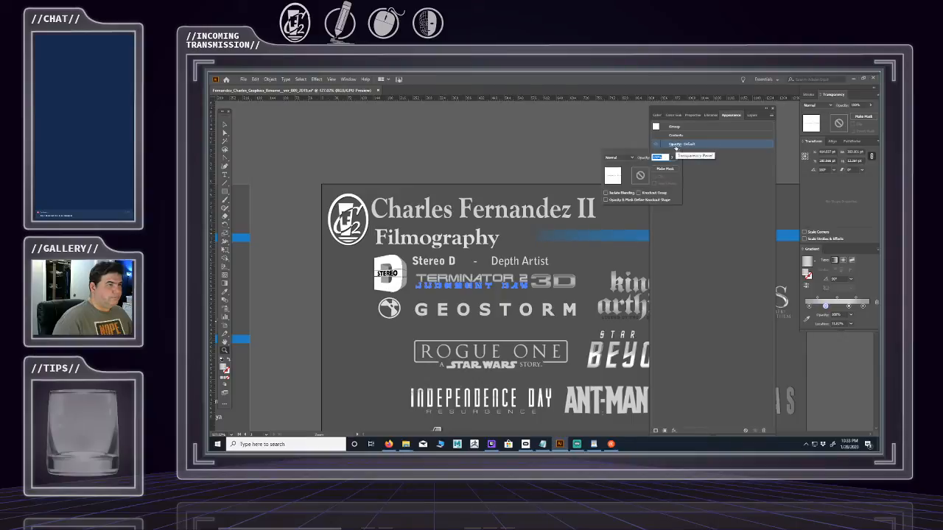
pyautogui.click(619, 158)
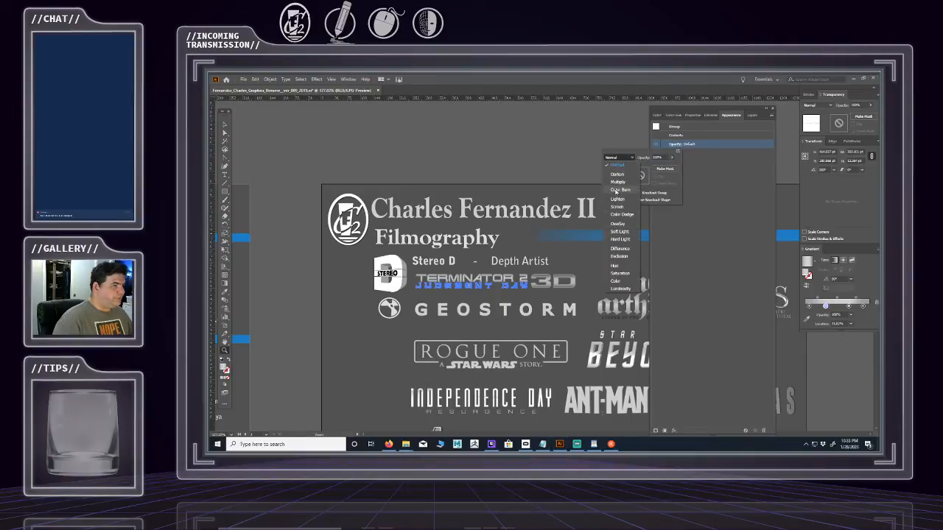
pyautogui.click(618, 182)
pyautogui.click(672, 157)
pyautogui.moveTo(671, 167); pyautogui.dragTo(660, 169)
pyautogui.click(658, 158)
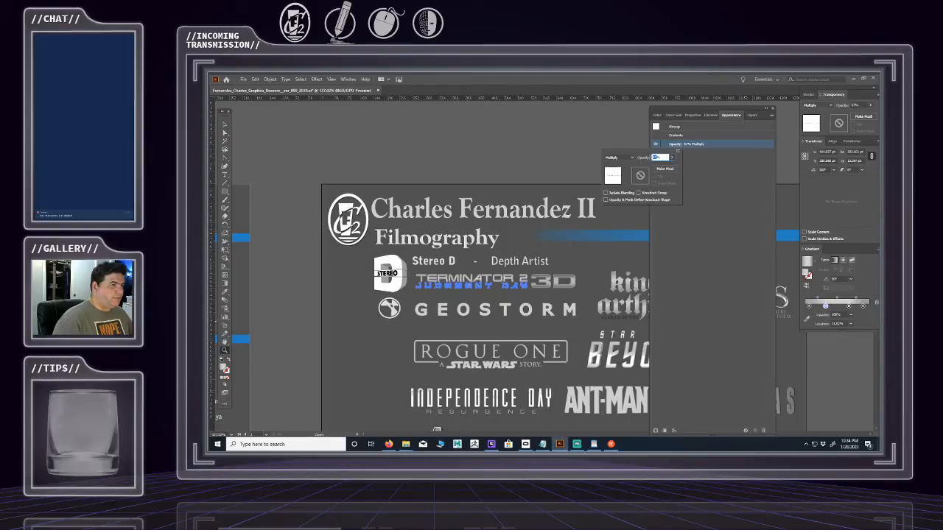
pyautogui.write('50')
pyautogui.press('Return')
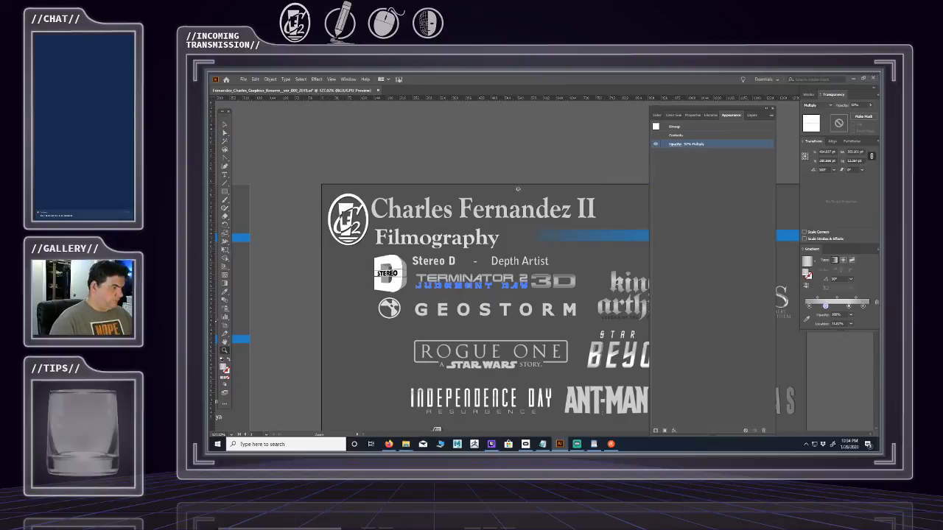
pyautogui.click(226, 126)
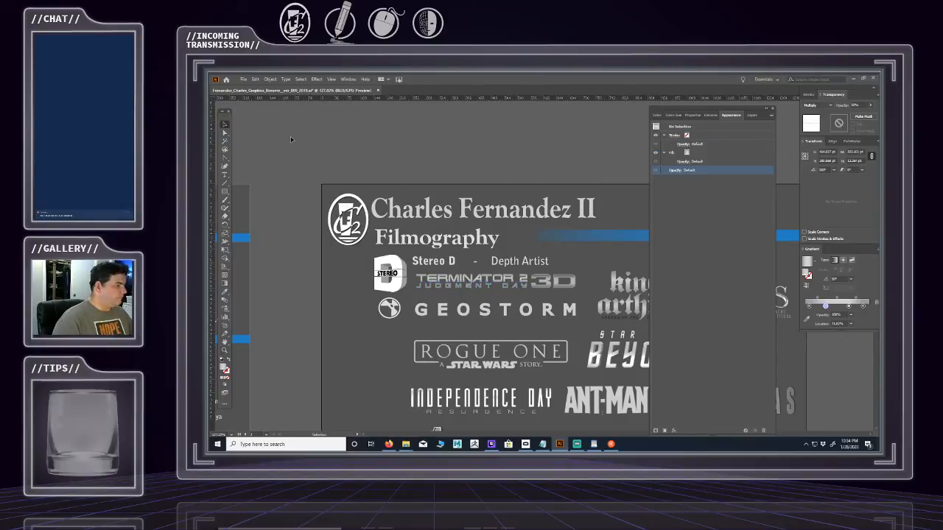
pyautogui.click(329, 151)
pyautogui.press('z')
pyautogui.moveTo(494, 275); pyautogui.dragTo(553, 249)
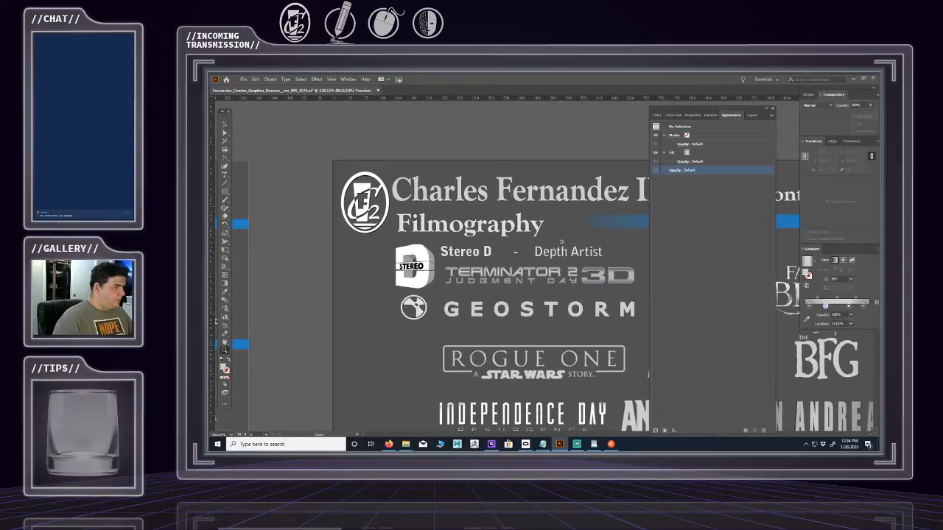
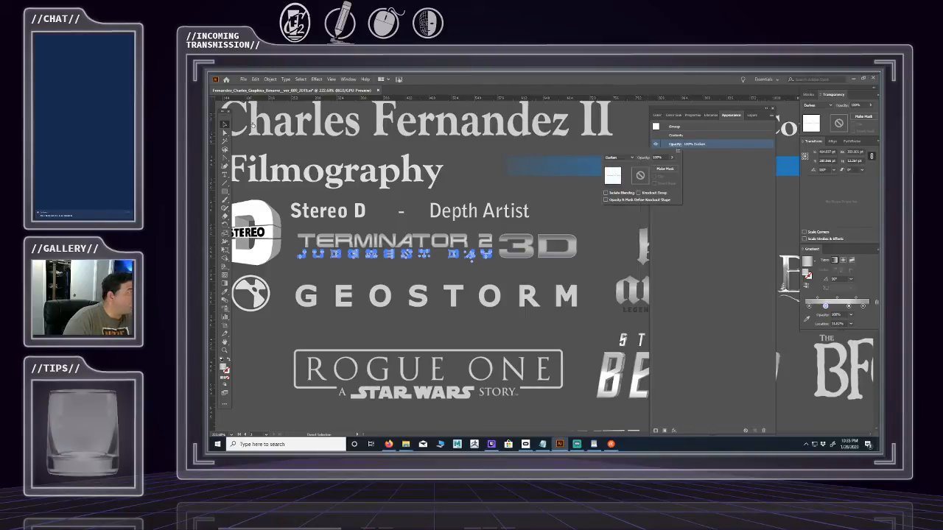
# - Examine the deselected "Judgment Day" lettering up close and undo its Darken blending mode
pyautogui.click(478, 186)
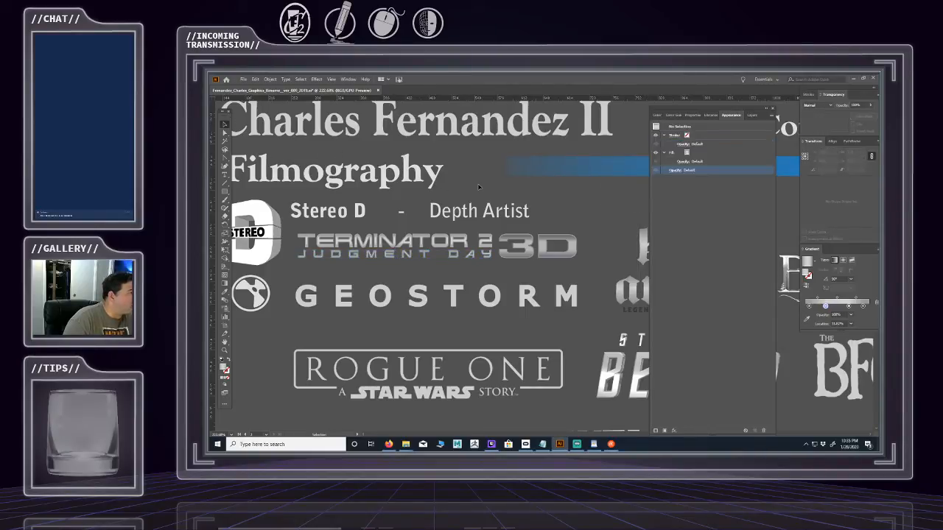
pyautogui.press('z')
pyautogui.moveTo(446, 255); pyautogui.dragTo(591, 220)
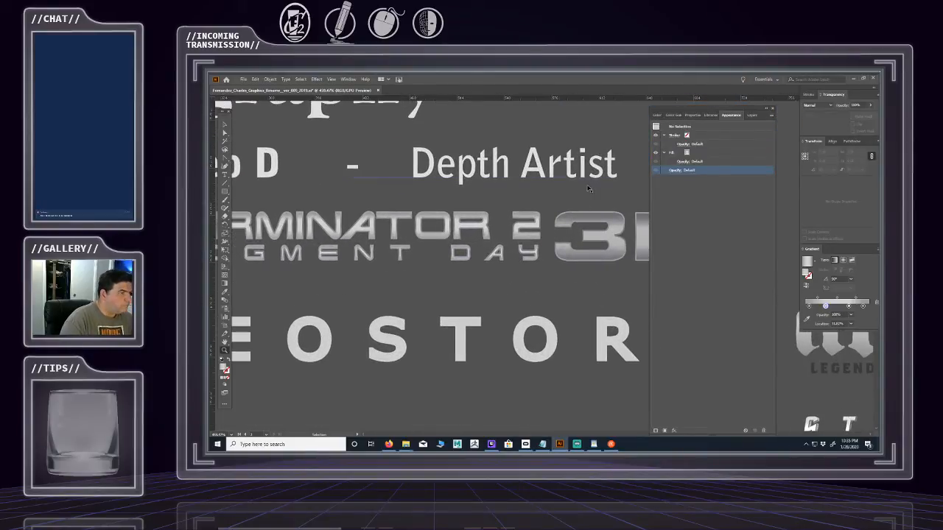
pyautogui.hotkey('ctrl', 'z')
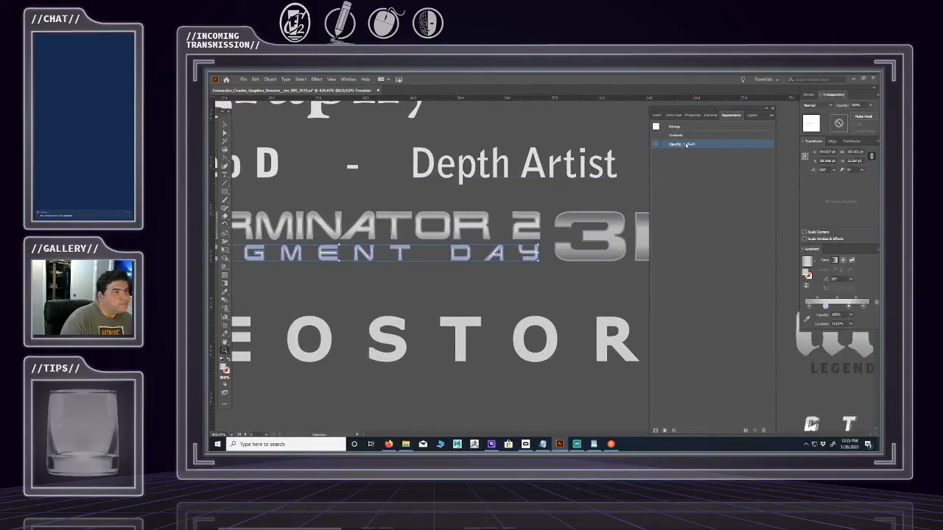
# - Try the Difference and Exclusion blending modes on the "Judgment Day" lettering, and deselect it to judge the look
pyautogui.click(679, 145)
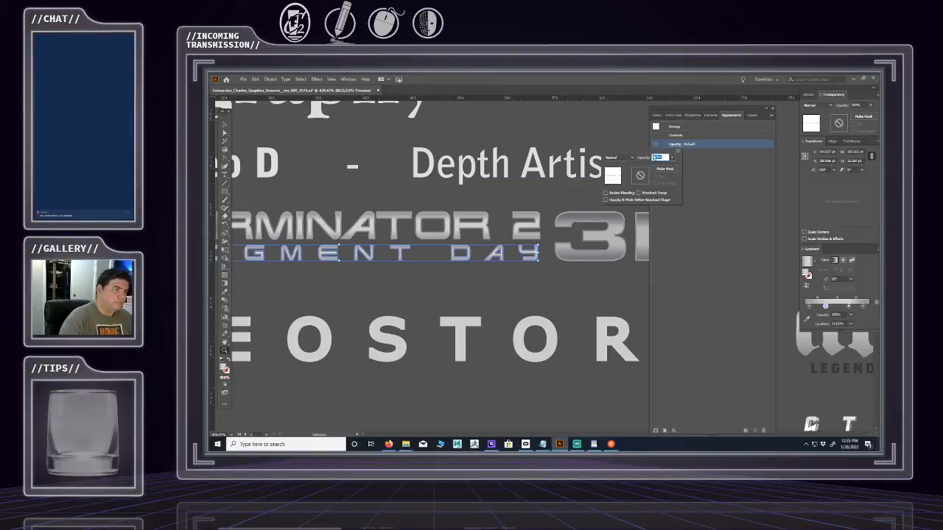
pyautogui.click(629, 161)
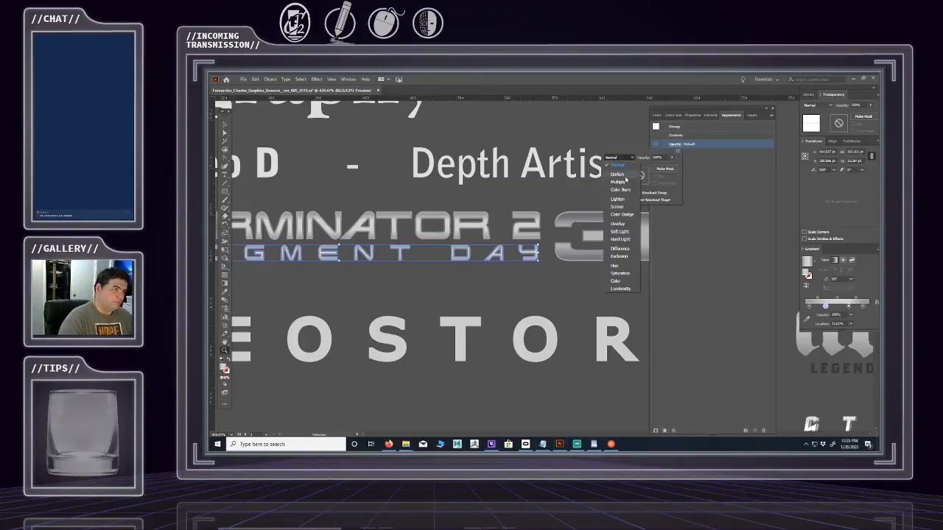
pyautogui.click(620, 248)
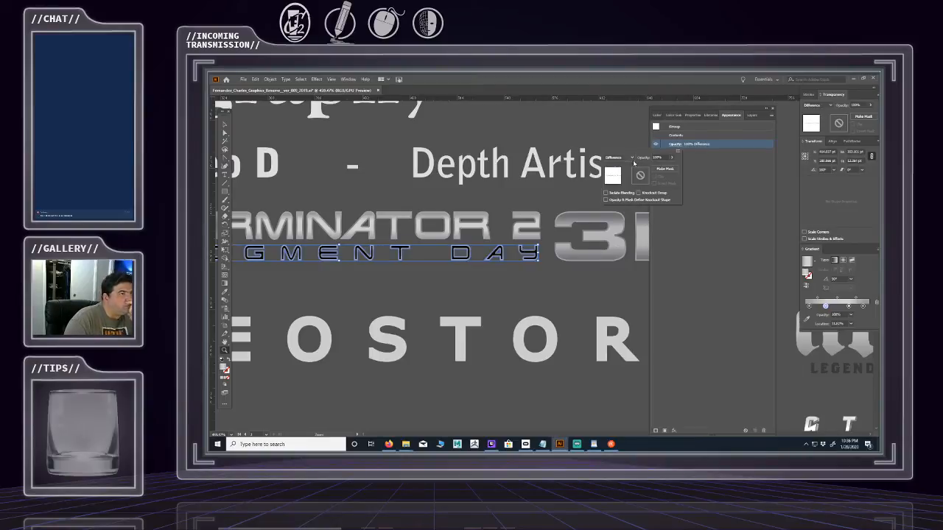
pyautogui.click(629, 158)
pyautogui.click(618, 254)
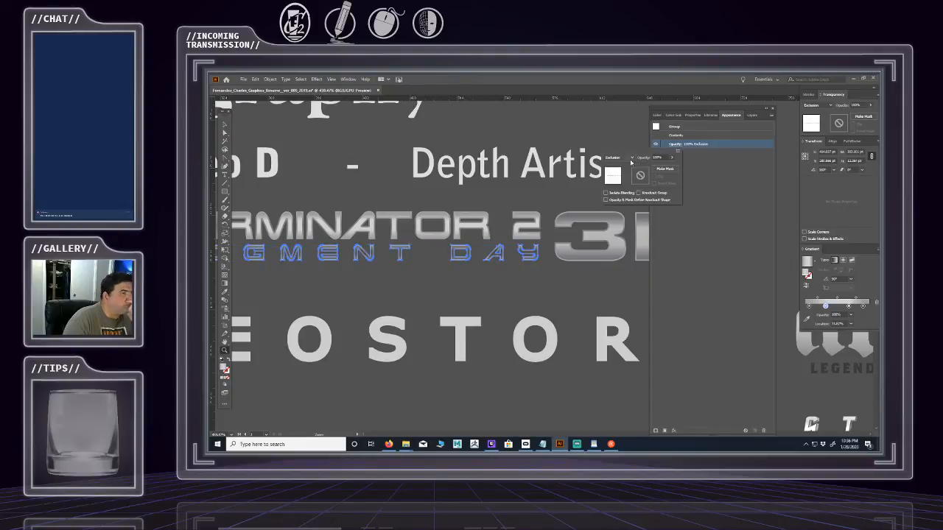
pyautogui.click(225, 125)
pyautogui.click(289, 139)
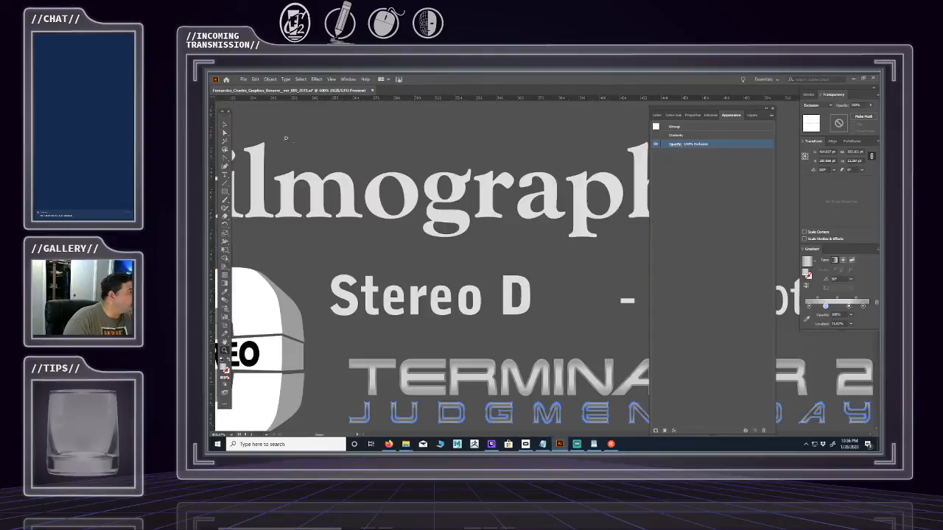
pyautogui.keyDown('alt'); pyautogui.click(517, 281); pyautogui.keyUp('alt')
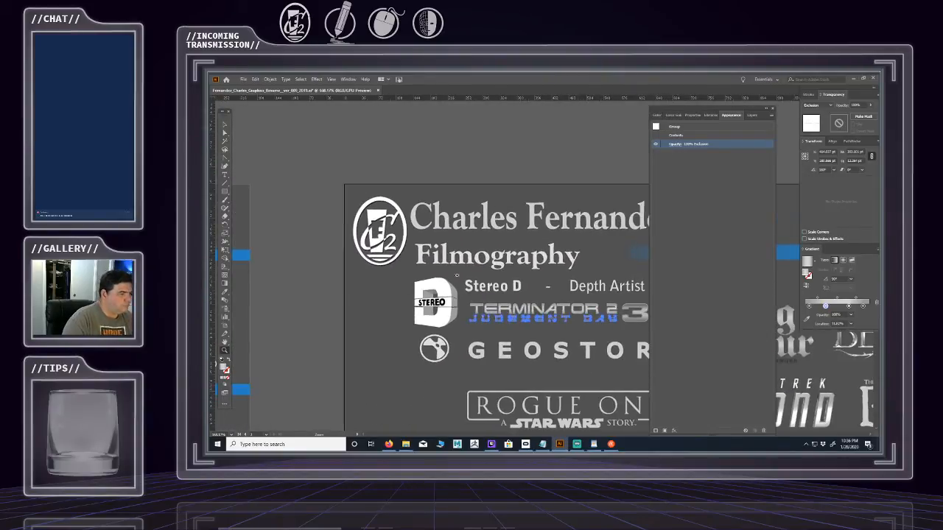
pyautogui.moveTo(457, 236); pyautogui.dragTo(359, 235)
pyautogui.click(225, 125)
pyautogui.click(349, 173)
pyautogui.moveTo(468, 200); pyautogui.dragTo(434, 152)
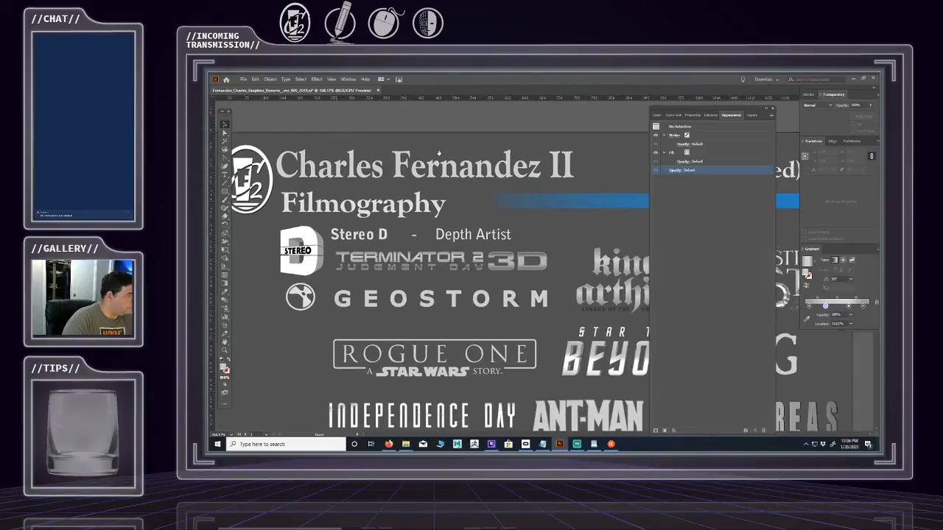
# - Try a plain white fill with no stroke on the "Judgment Day" lettering that uses the Difference mode
pyautogui.press('a')
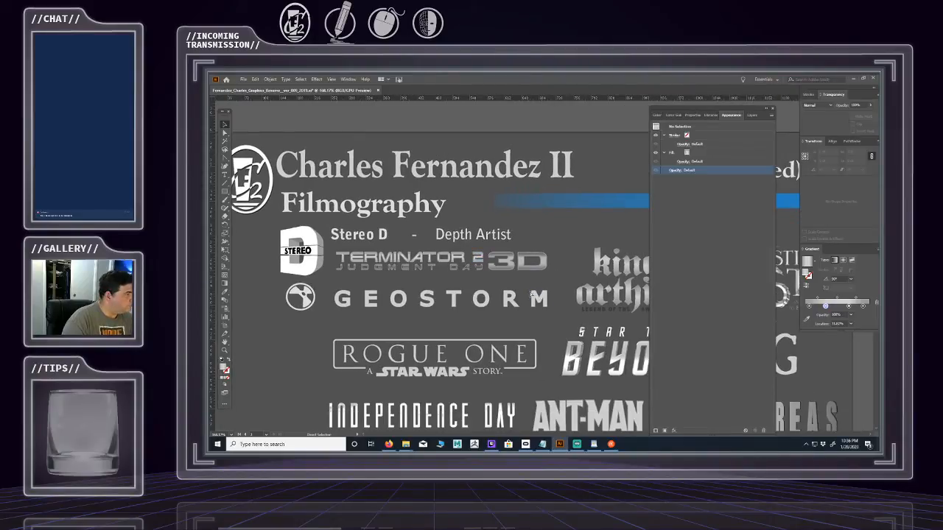
pyautogui.click(466, 268)
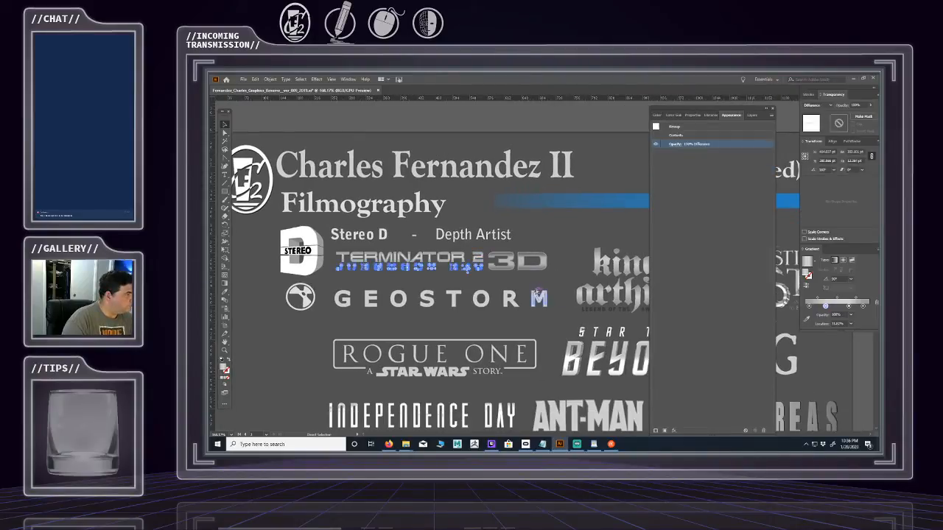
pyautogui.click(224, 366)
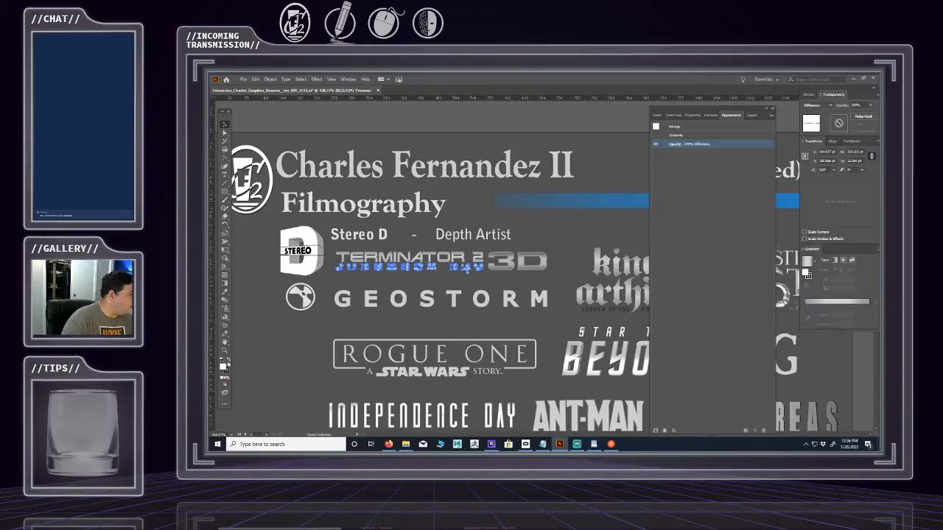
pyautogui.click(226, 377)
pyautogui.click(227, 378)
pyautogui.click(223, 366)
pyautogui.click(226, 124)
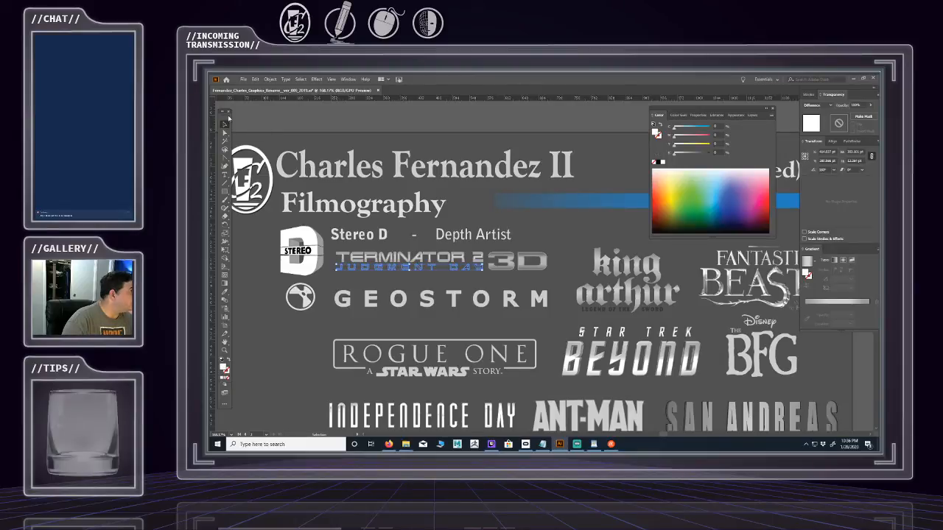
pyautogui.click(304, 131)
pyautogui.click(467, 268)
pyautogui.click(403, 288)
pyautogui.press('v')
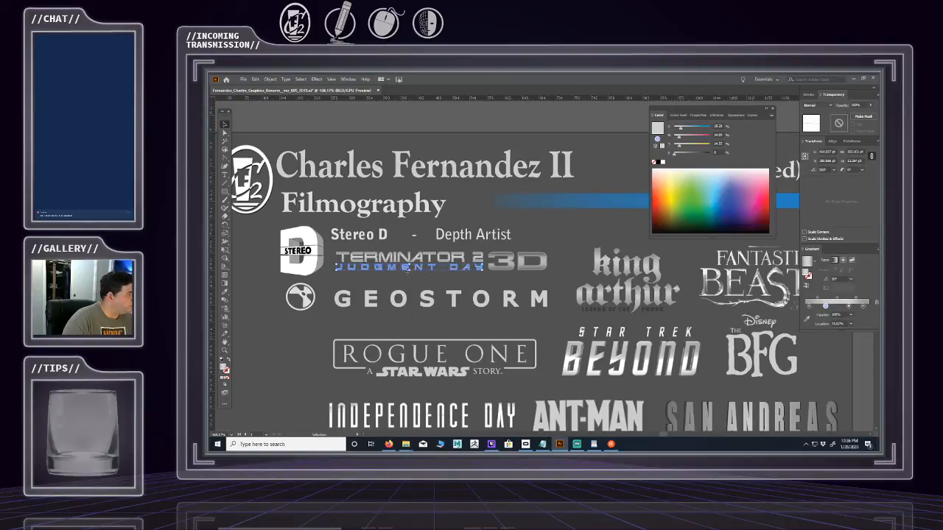
# - Give the lowest "Judgment Day" sub-group of the Terminator logo a white fill with no stroke, and deselect it
pyautogui.click(752, 115)
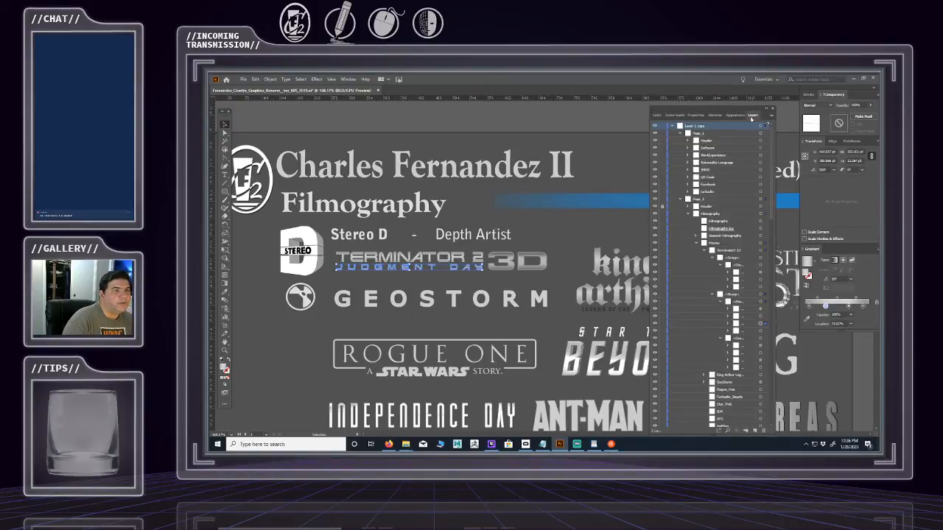
pyautogui.click(749, 324)
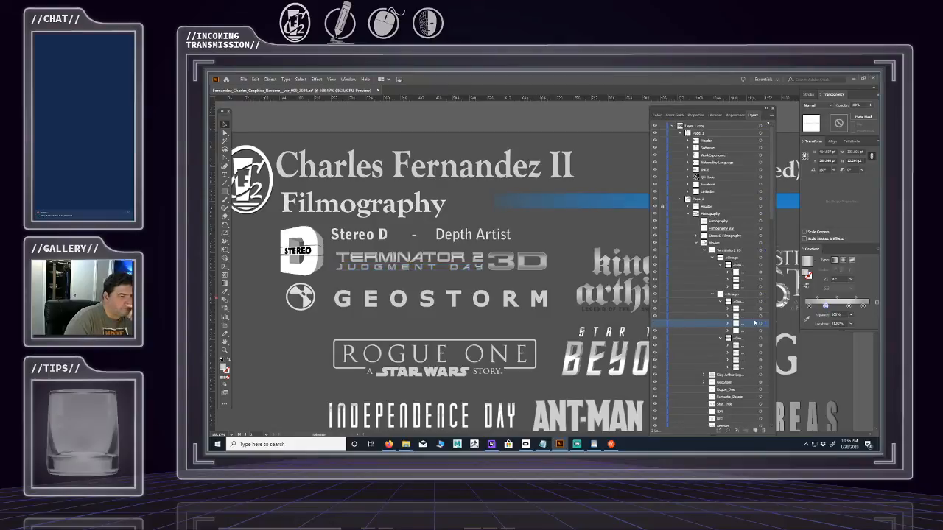
pyautogui.click(760, 331)
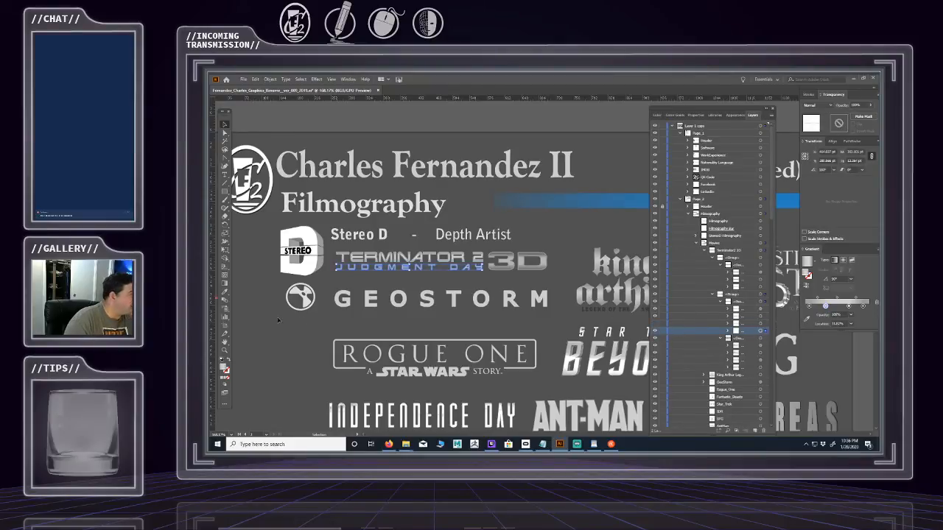
pyautogui.click(226, 366)
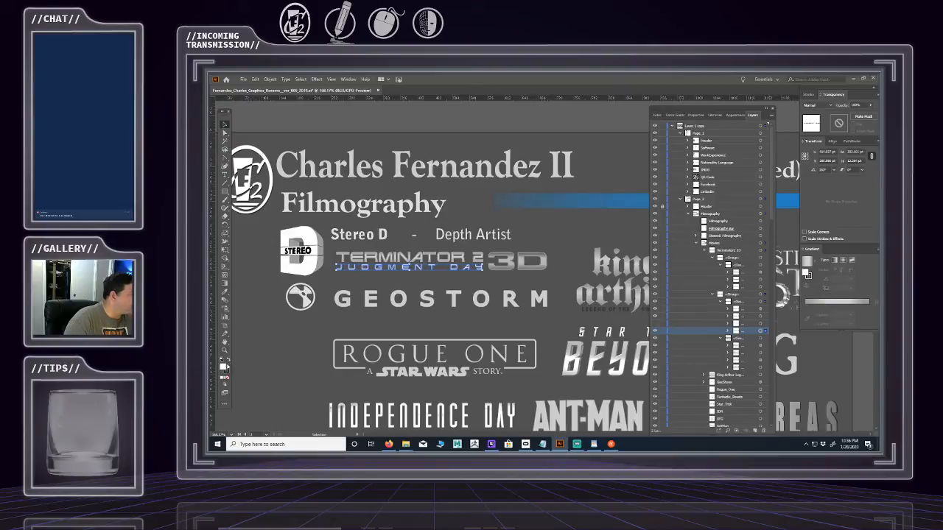
pyautogui.click(225, 375)
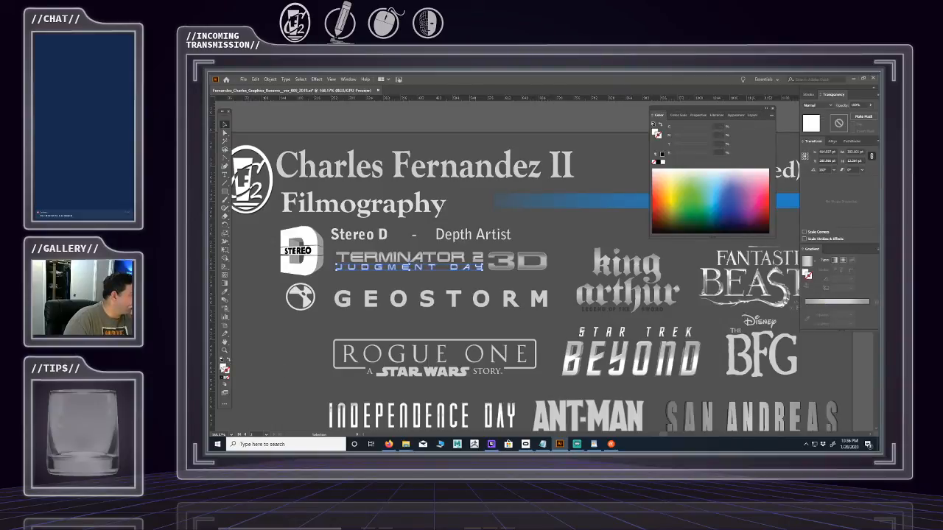
pyautogui.click(410, 280)
# - Compare the upper two "Judgment Day" sub-groups of the Terminator logo by hiding the first and showing the second
pyautogui.press('z')
pyautogui.moveTo(423, 272)
pyautogui.mouseDown()
pyautogui.moveTo(514, 284)
pyautogui.moveTo(416, 287)
pyautogui.mouseUp()
pyautogui.moveTo(478, 285); pyautogui.dragTo(502, 277)
pyautogui.moveTo(418, 266); pyautogui.dragTo(480, 269)
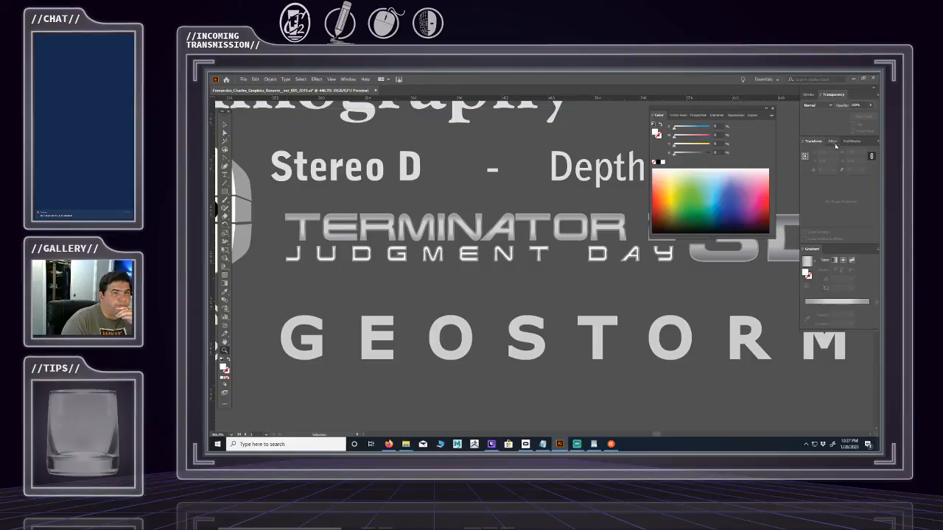
pyautogui.click(735, 115)
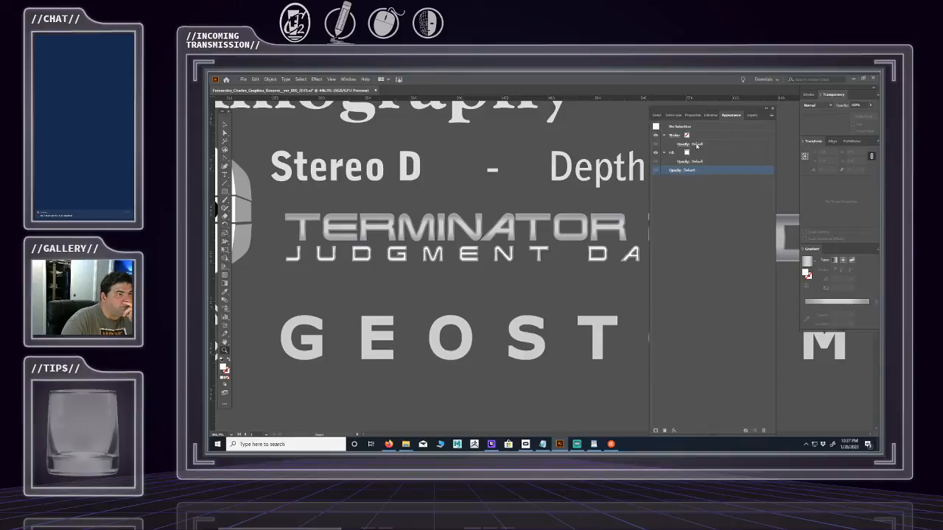
pyautogui.click(752, 115)
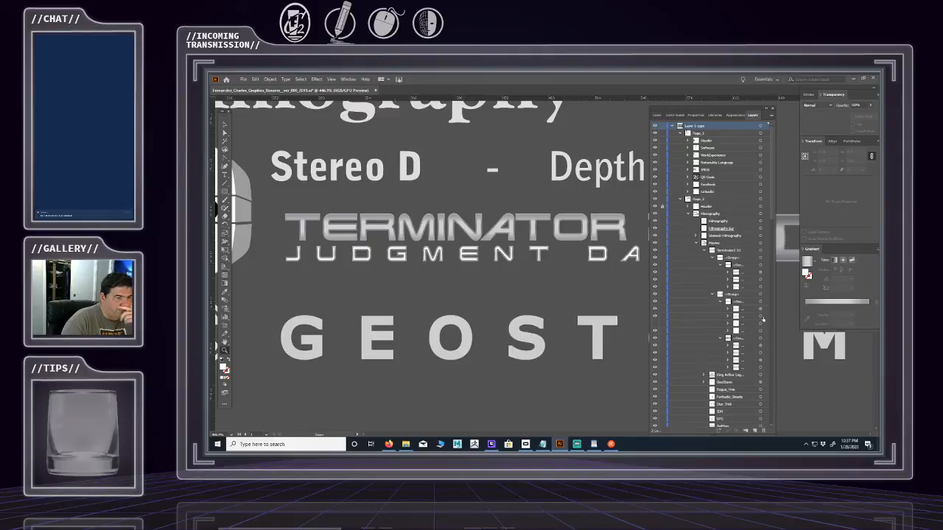
pyautogui.click(761, 315)
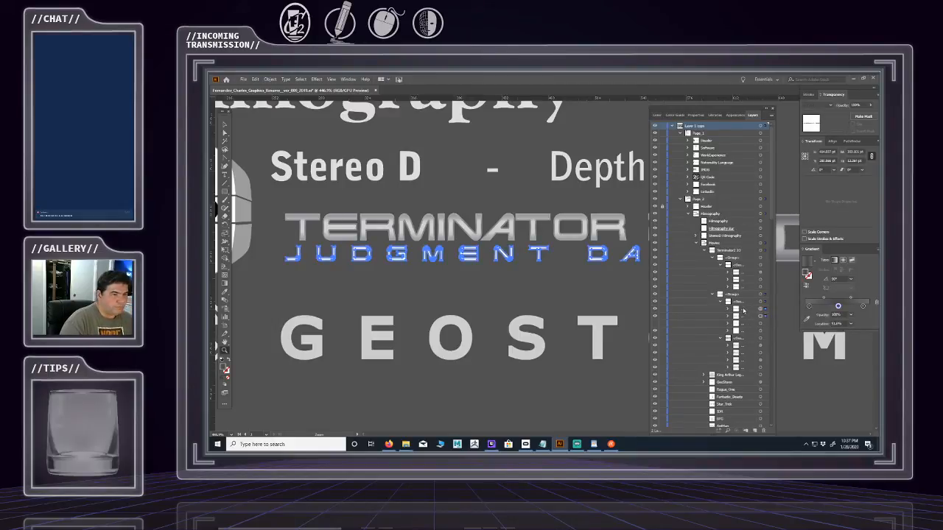
pyautogui.click(747, 310)
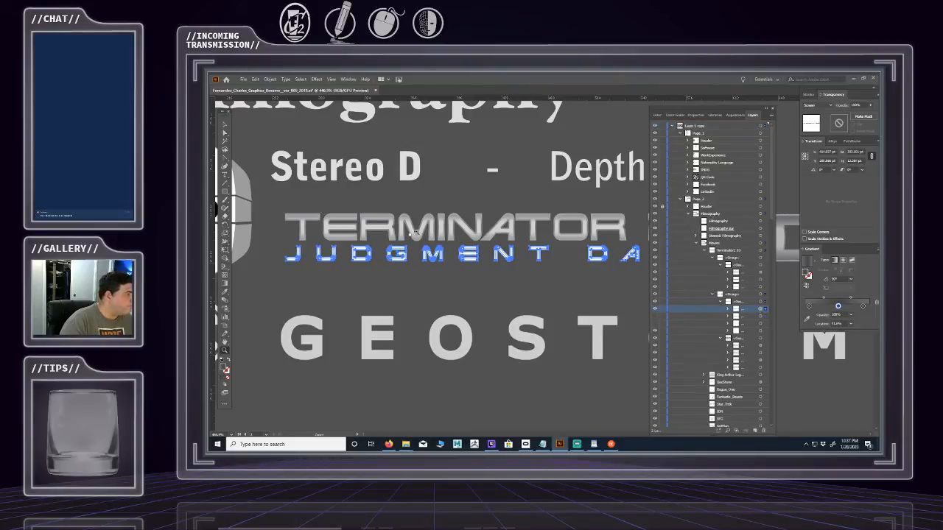
pyautogui.click(225, 124)
pyautogui.click(259, 134)
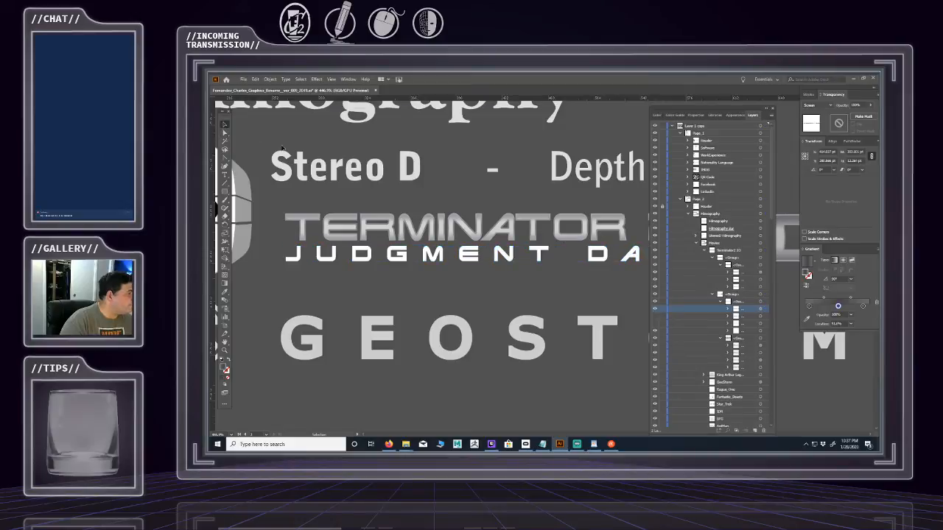
pyautogui.click(655, 318)
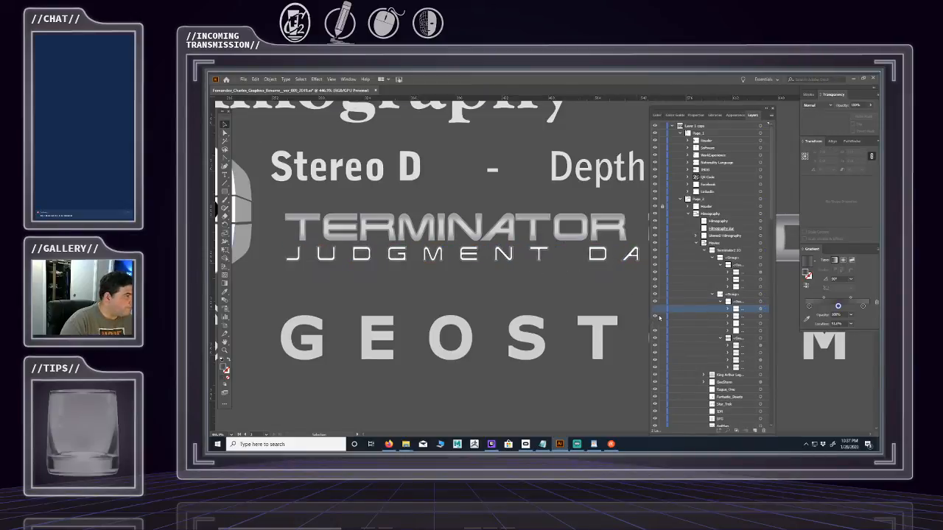
# - Try a reduced opacity on the second "Judgment Day" sub-group, and deselect it to judge the look
pyautogui.click(761, 315)
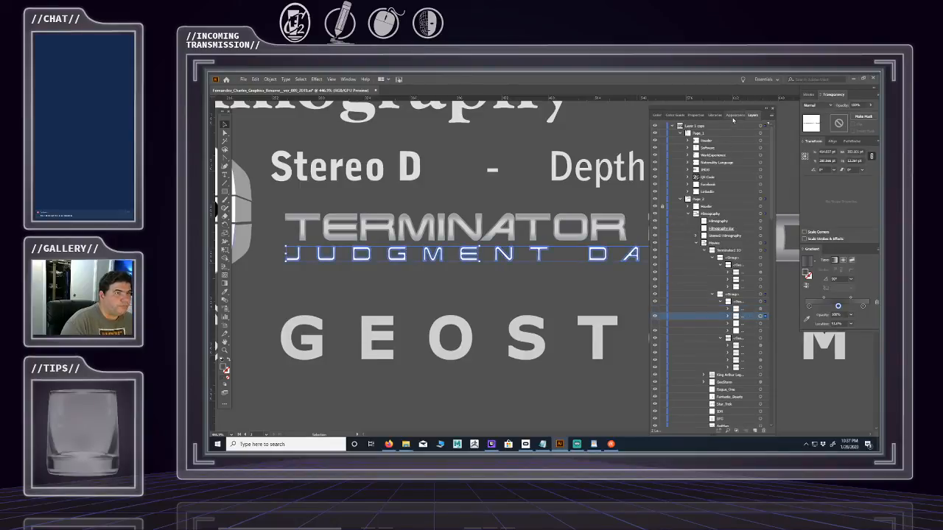
pyautogui.click(731, 115)
pyautogui.click(675, 144)
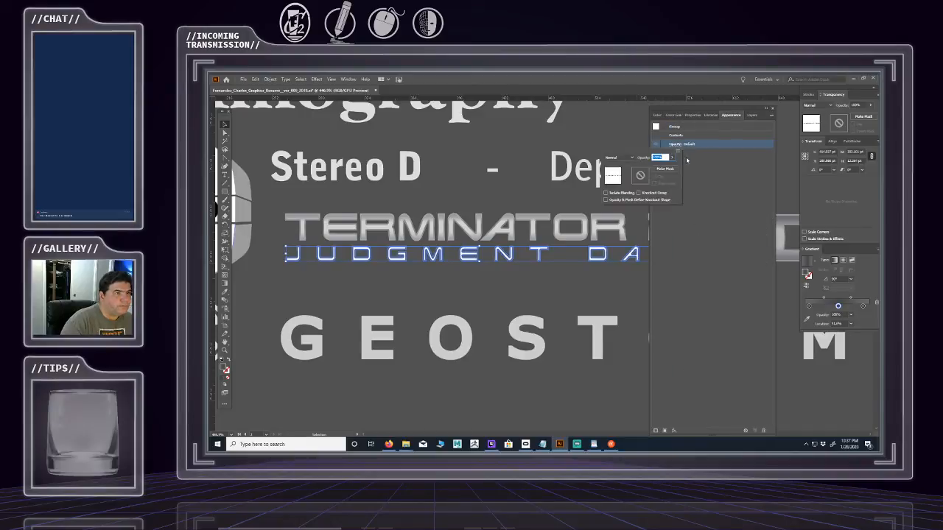
pyautogui.click(673, 157)
pyautogui.moveTo(670, 168); pyautogui.dragTo(654, 171)
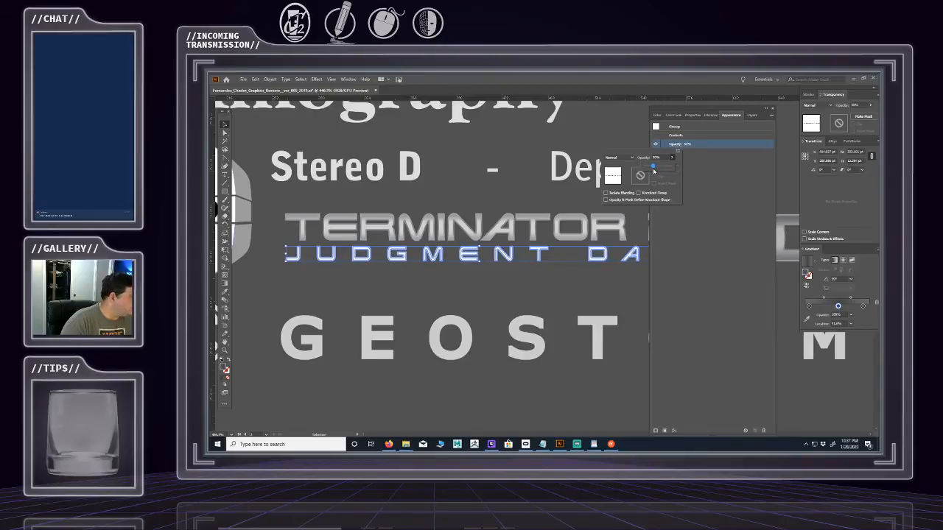
pyautogui.moveTo(653, 171); pyautogui.dragTo(652, 171)
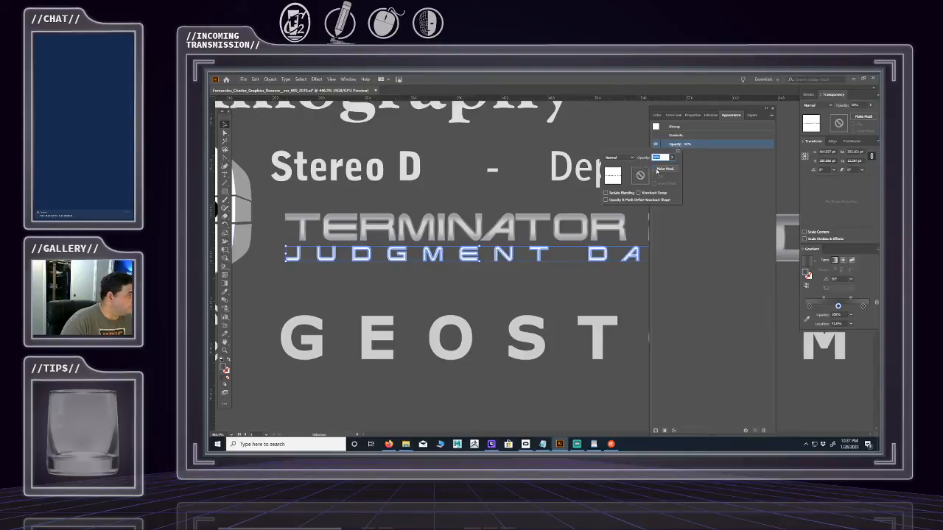
pyautogui.press('Return')
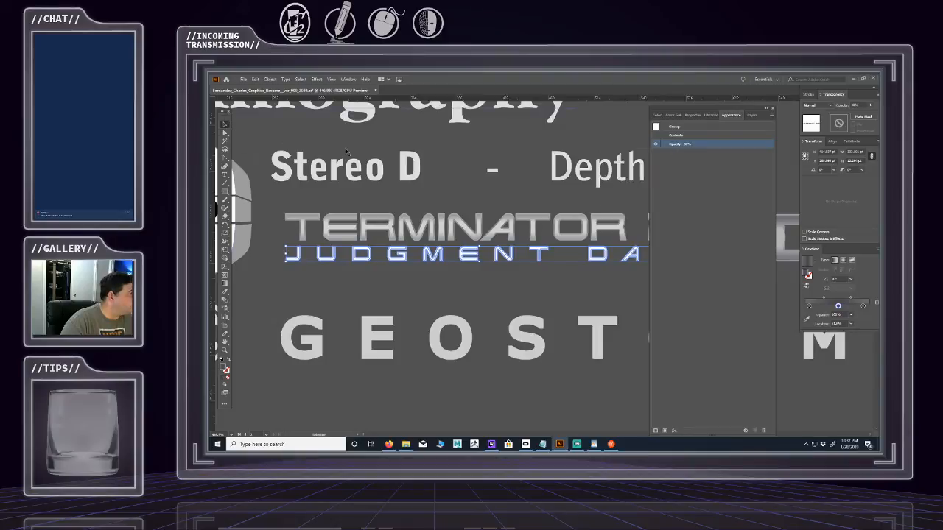
pyautogui.hotkey('ctrl', 'a')
pyautogui.click(505, 287)
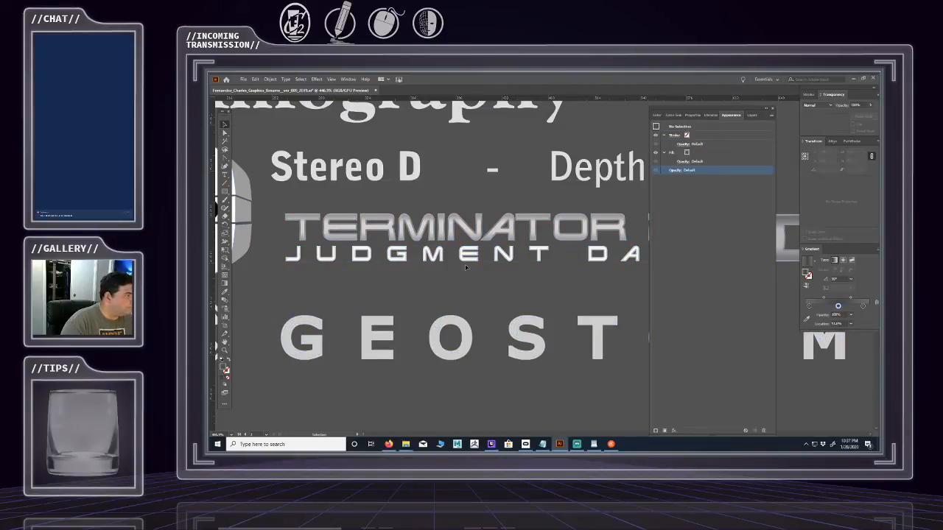
# - Examine the deselected "Judgment Day" lettering up close and undo the recent opacity, visibility and white fill edits
pyautogui.press('z')
pyautogui.moveTo(524, 263); pyautogui.dragTo(544, 249)
pyautogui.click(677, 173)
pyautogui.click(752, 116)
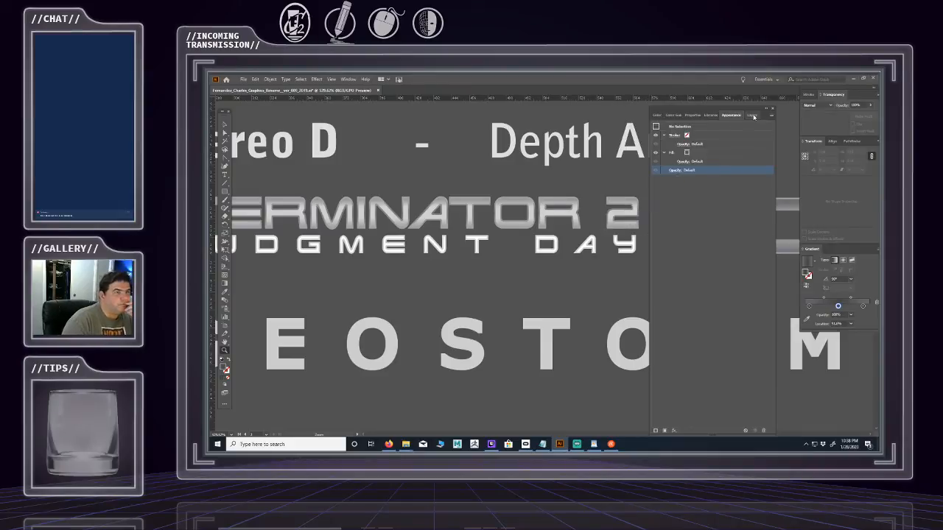
pyautogui.click(750, 114)
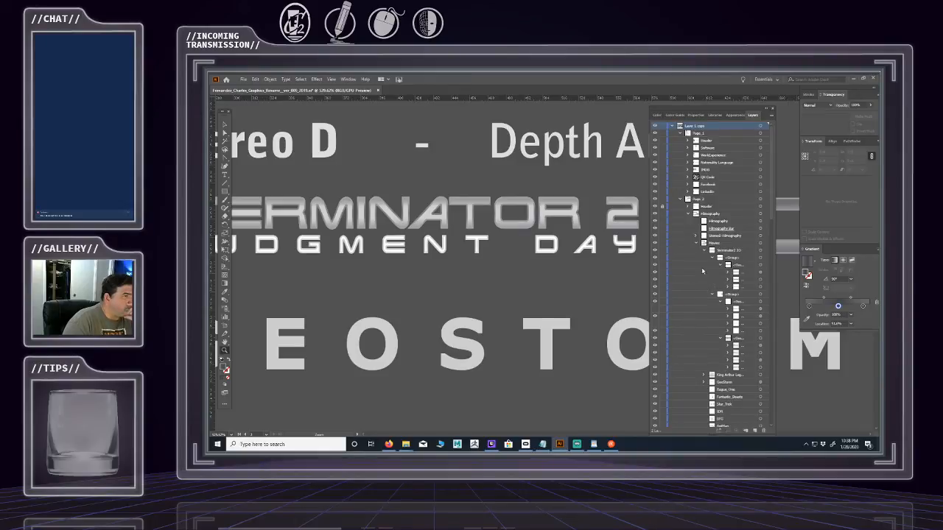
pyautogui.click(601, 220)
pyautogui.hotkey('ctrl', 'z')
pyautogui.hotkey('ctrl', 'z')
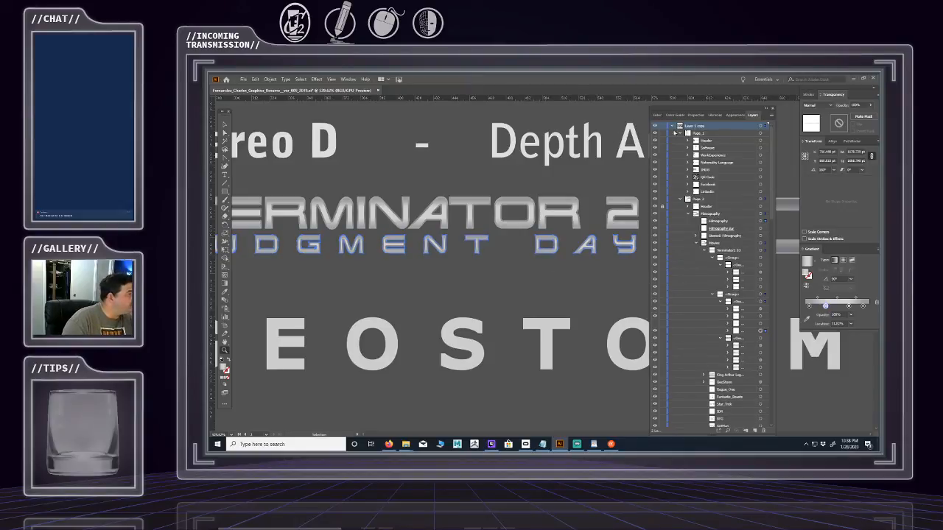
# - Try a black fill with no stroke on the second "Judgment Day" sub-group
pyautogui.click(752, 331)
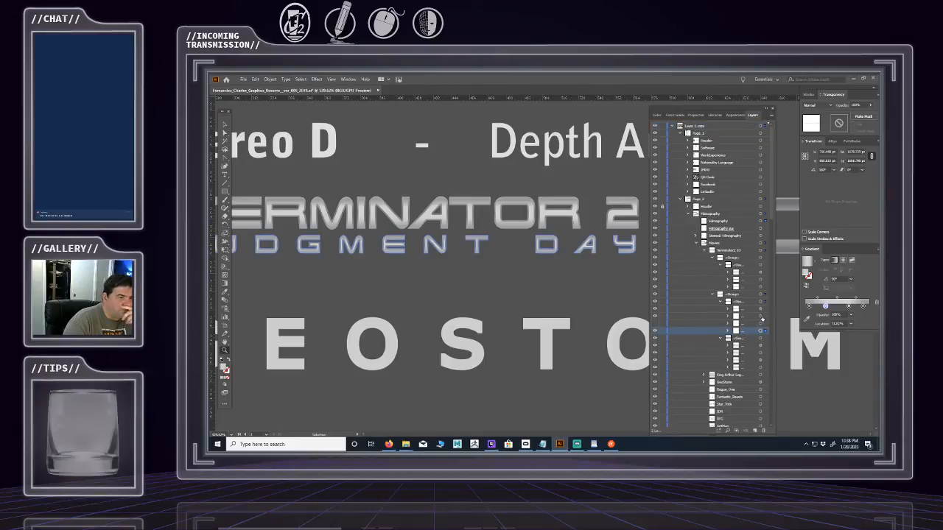
pyautogui.click(760, 316)
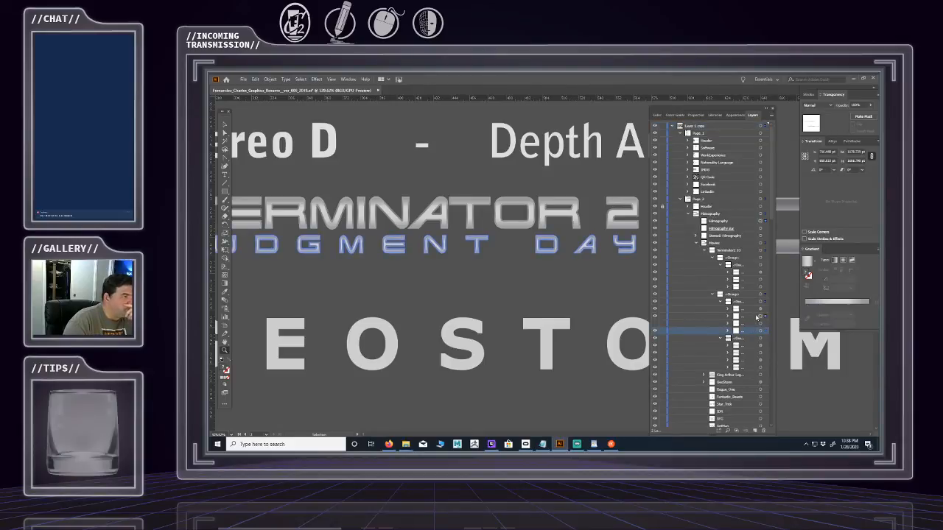
pyautogui.click(744, 316)
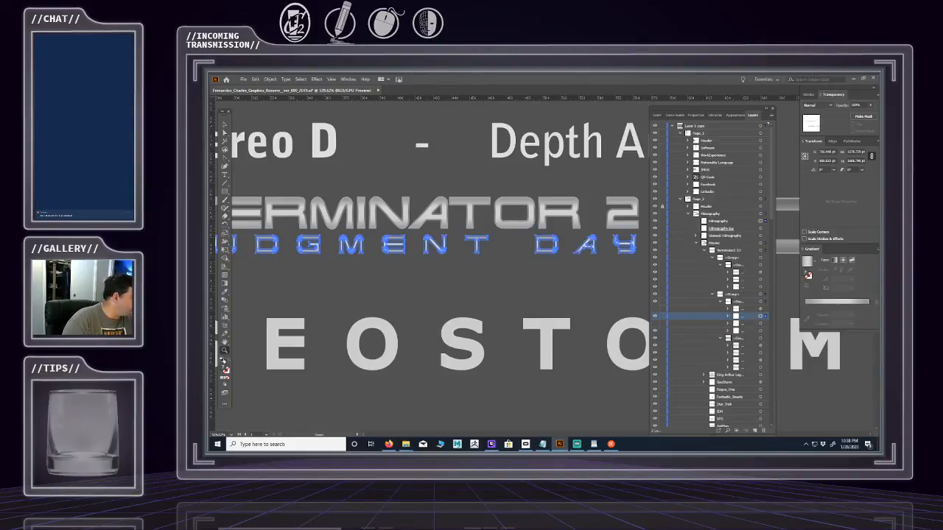
pyautogui.click(223, 360)
pyautogui.click(229, 359)
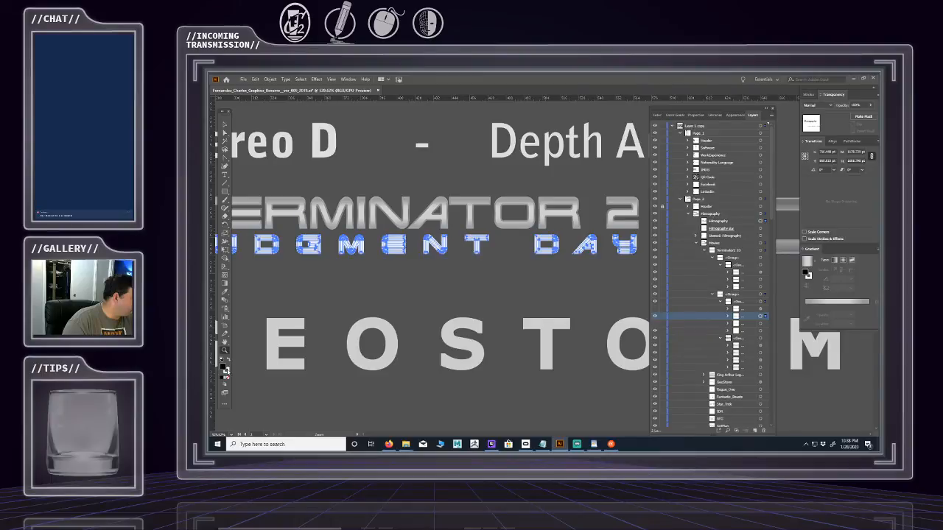
pyautogui.click(227, 372)
pyautogui.click(227, 378)
pyautogui.click(222, 368)
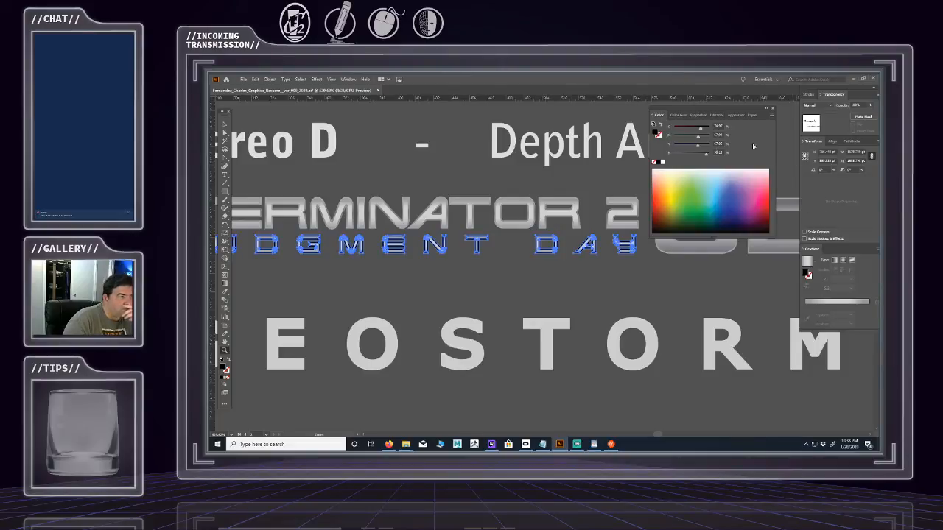
# - Undo the stroke removal on the black-filled "Judgment Day" sub-group, and remove its stroke again
pyautogui.click(224, 125)
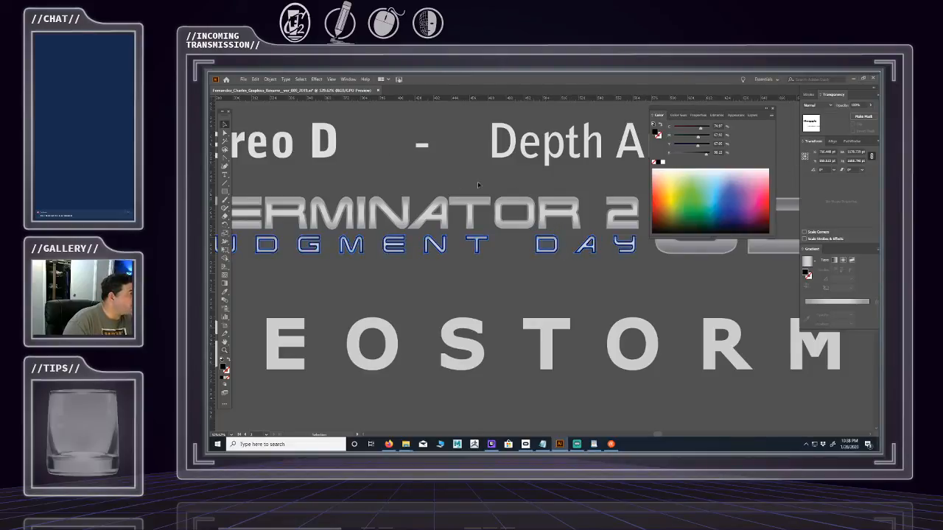
pyautogui.hotkey('ctrl', 'z')
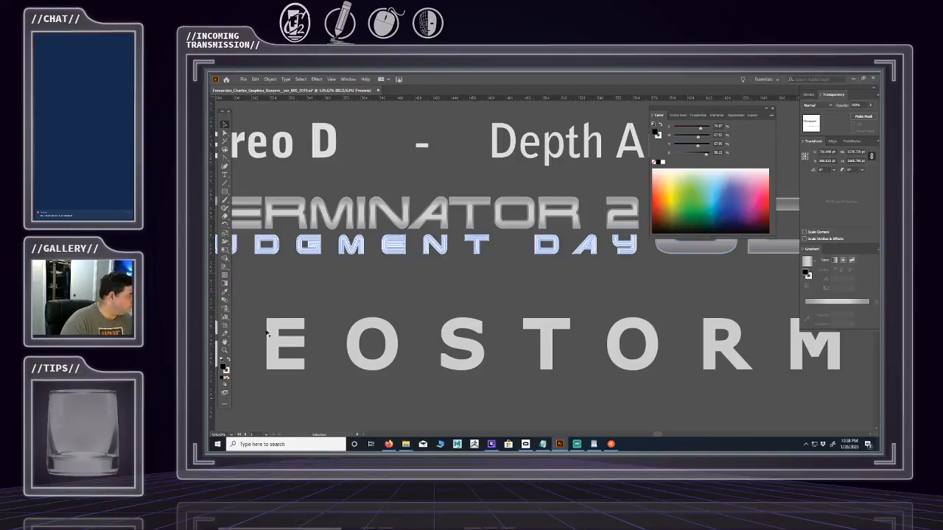
pyautogui.click(227, 373)
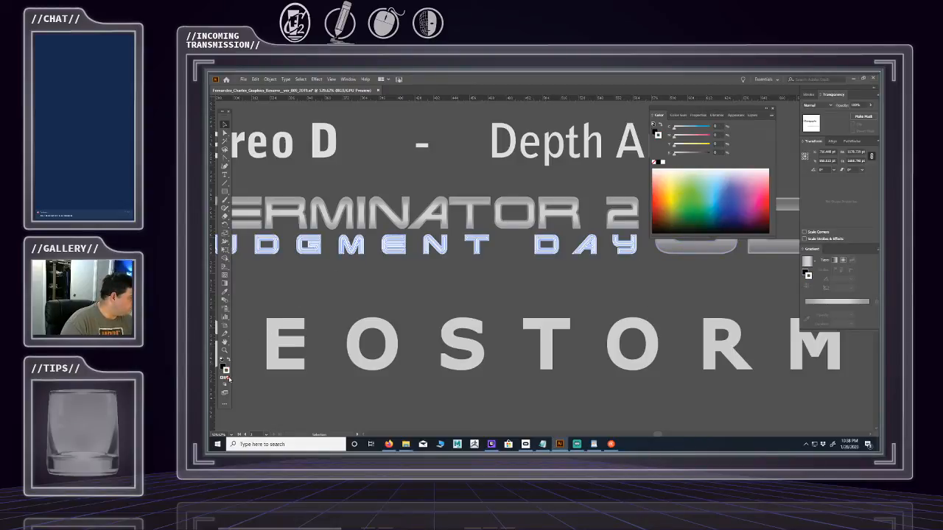
pyautogui.click(228, 378)
pyautogui.click(223, 369)
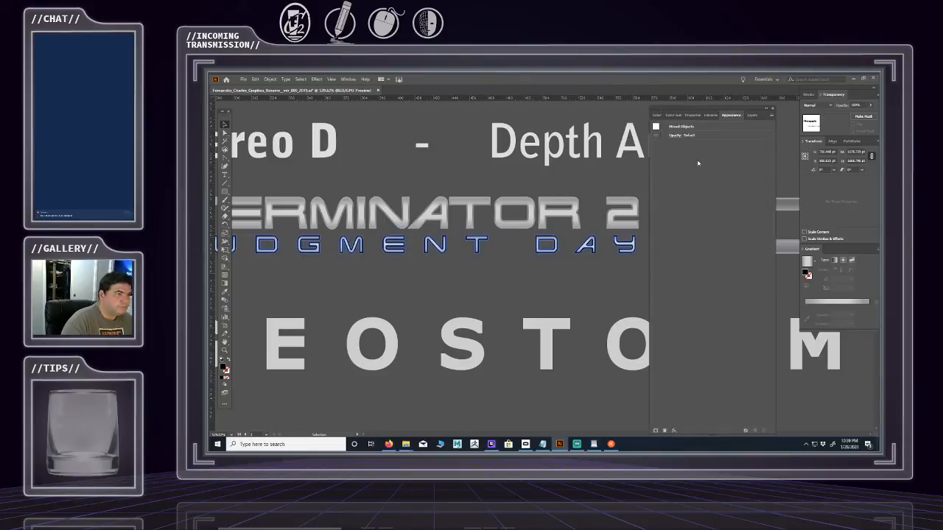
# - Try a lower opacity on the black-filled "Judgment Day" sub-group, and deselect it to judge the look
pyautogui.click(676, 136)
pyautogui.click(671, 149)
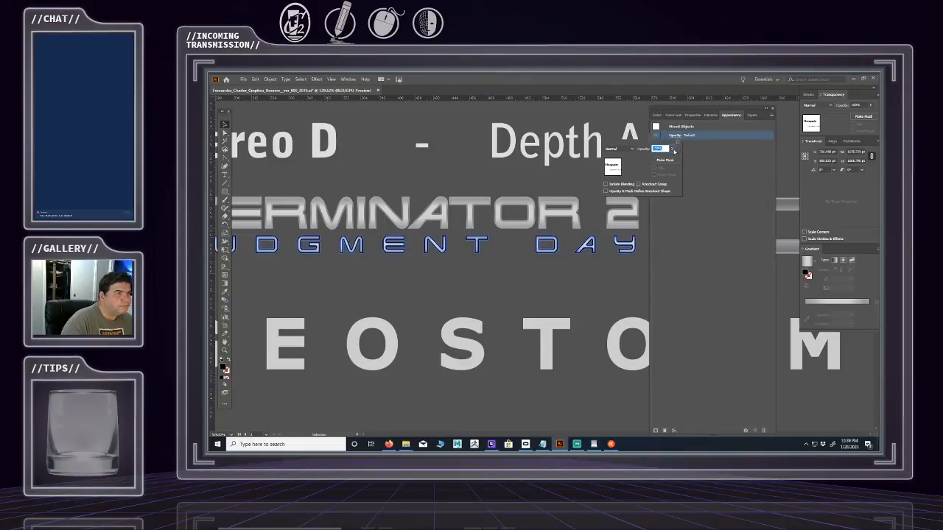
pyautogui.moveTo(673, 159); pyautogui.dragTo(657, 162)
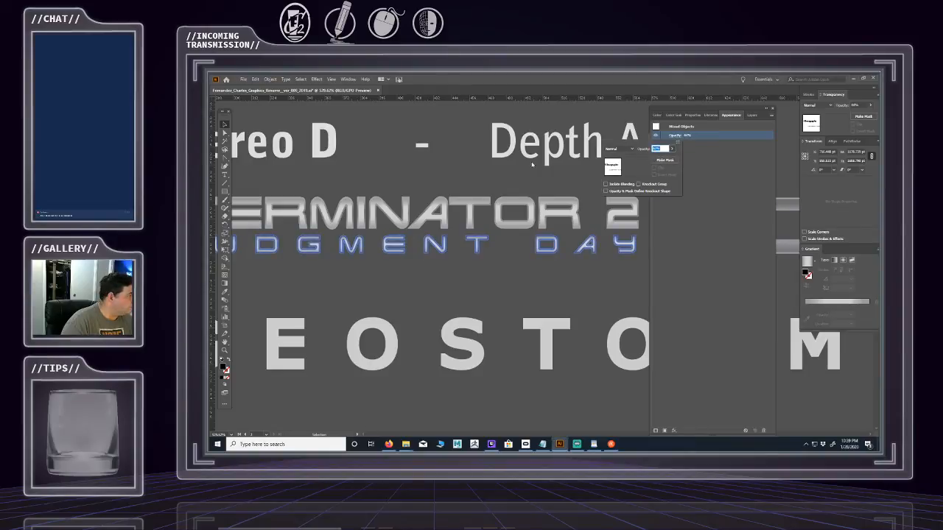
pyautogui.click(225, 125)
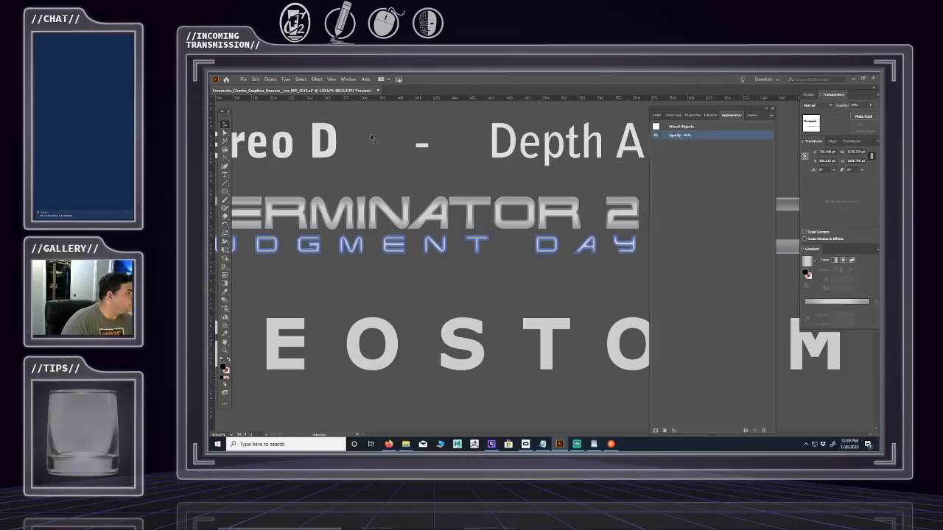
pyautogui.click(371, 136)
pyautogui.click(375, 168)
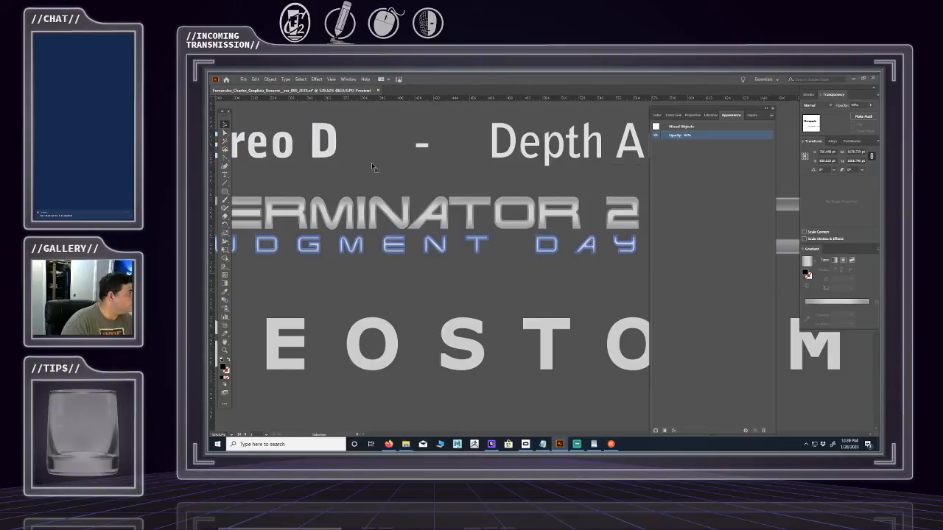
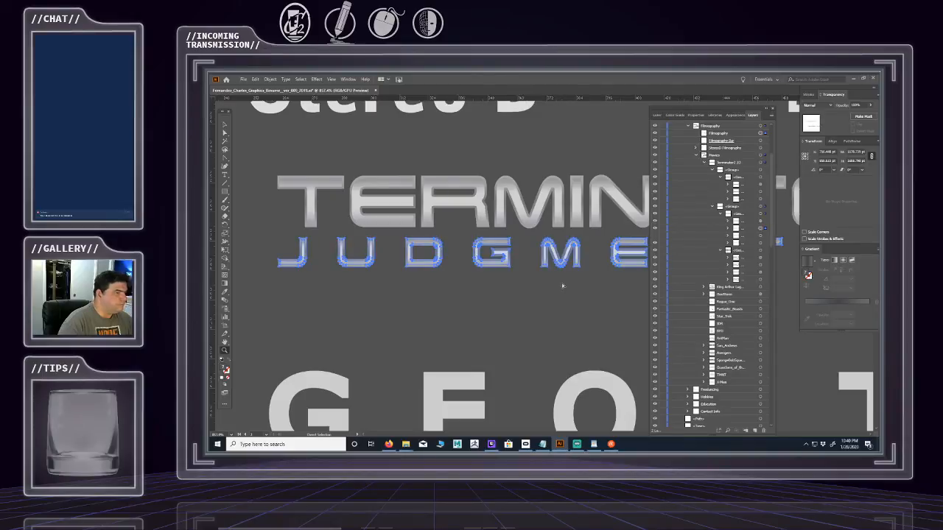
# - Undo the earlier "Judgment Day" sub-group edits one after another, checking the lettering around the word "DAY" along the way
pyautogui.hotkey('ctrl', 'z')
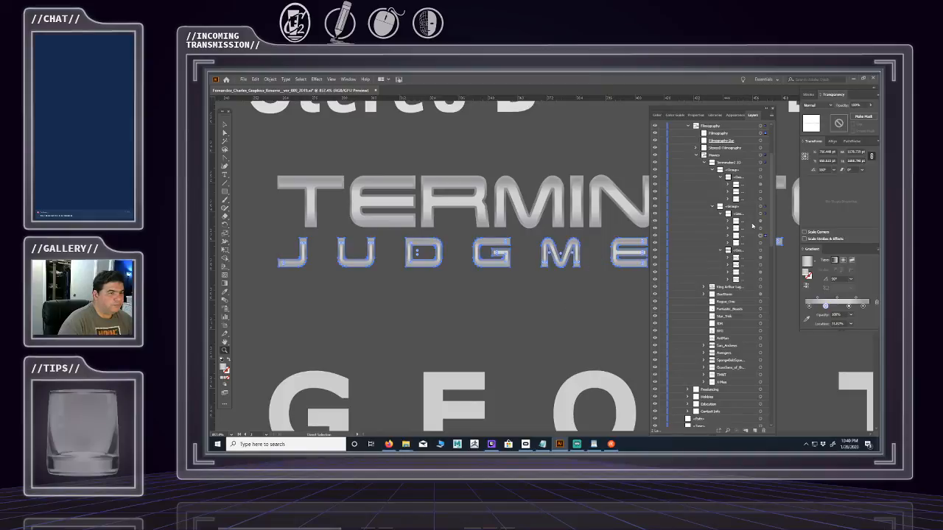
pyautogui.hotkey('ctrl', 'z')
pyautogui.press('space')
pyautogui.moveTo(623, 264); pyautogui.dragTo(364, 280)
pyautogui.moveTo(528, 291)
pyautogui.mouseDown()
pyautogui.moveTo(342, 297)
pyautogui.moveTo(610, 290)
pyautogui.mouseUp()
pyautogui.moveTo(490, 291); pyautogui.dragTo(554, 292)
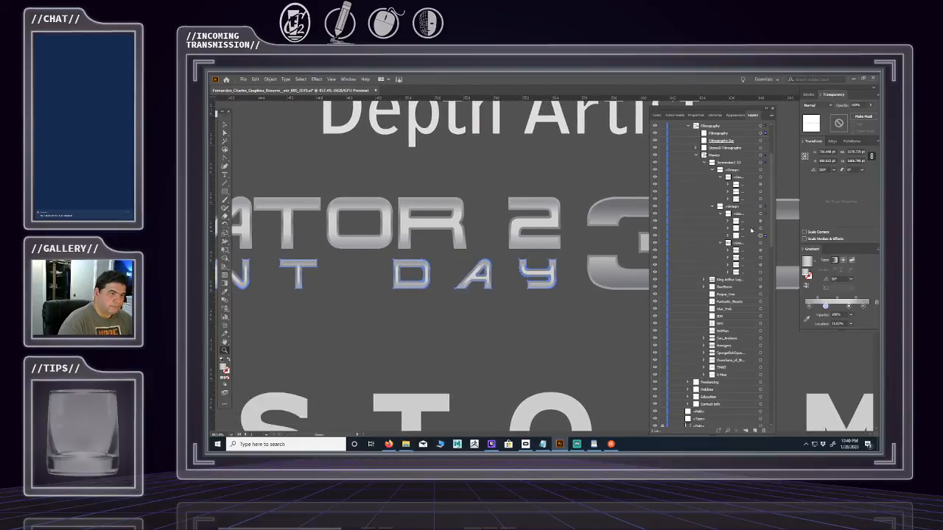
pyautogui.click(736, 230)
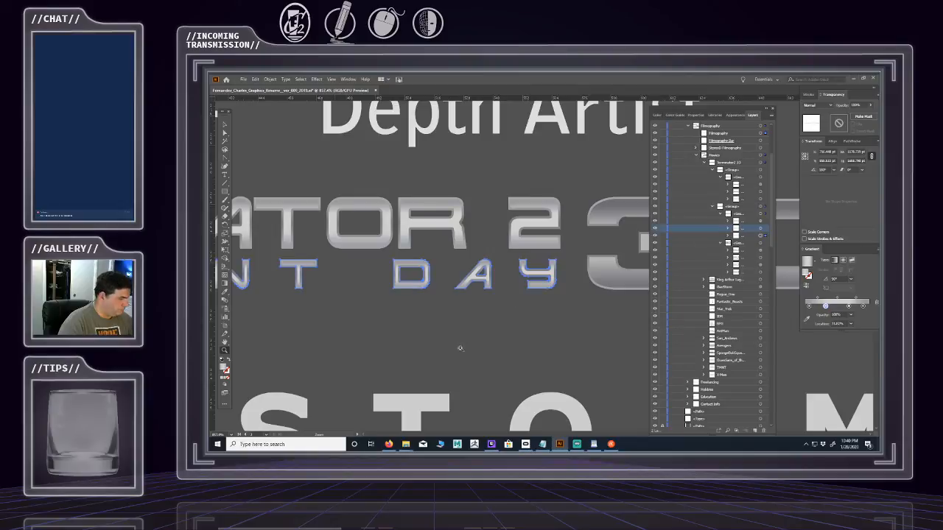
pyautogui.press('a')
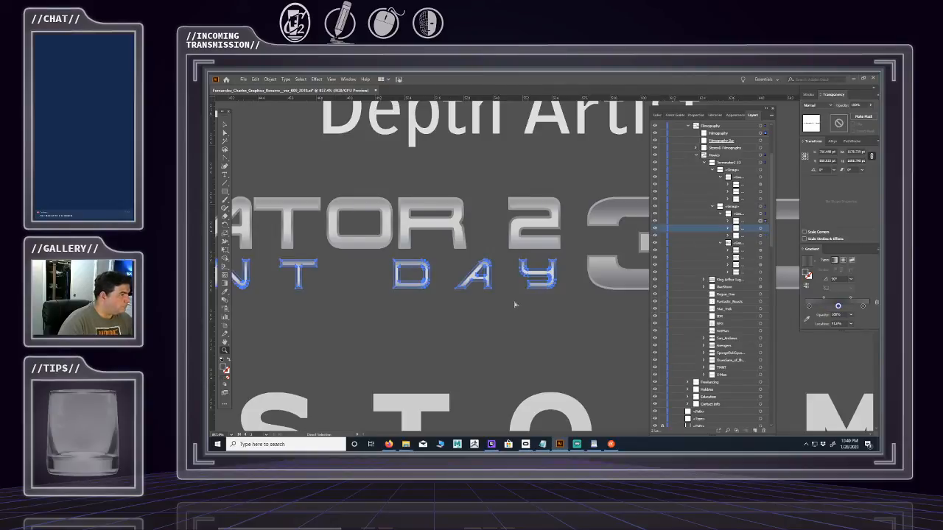
pyautogui.hotkey('ctrl', 'z')
pyautogui.hotkey('ctrl', 'z')
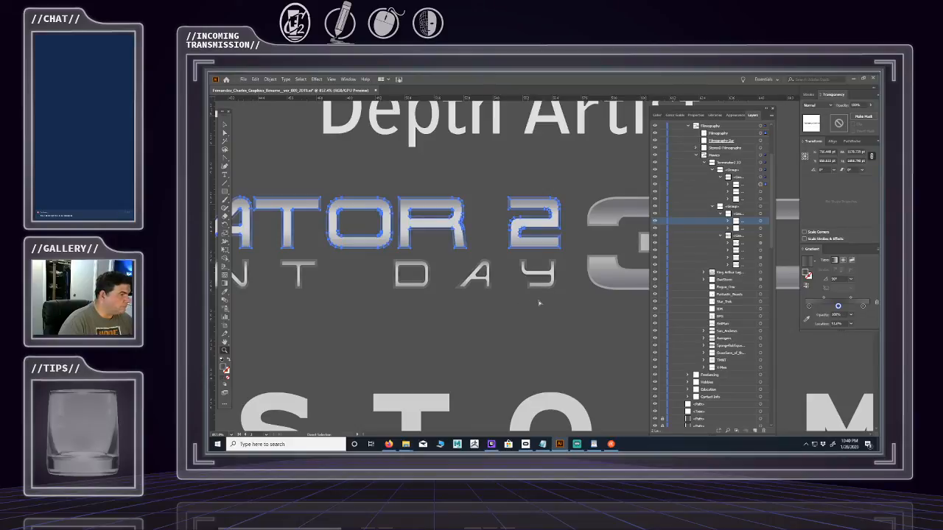
# - Undo the remaining "Judgment Day" edits step by step, including the duplicated sub-group
pyautogui.hotkey('ctrl', 'z')
pyautogui.hotkey('ctrl', 'z')
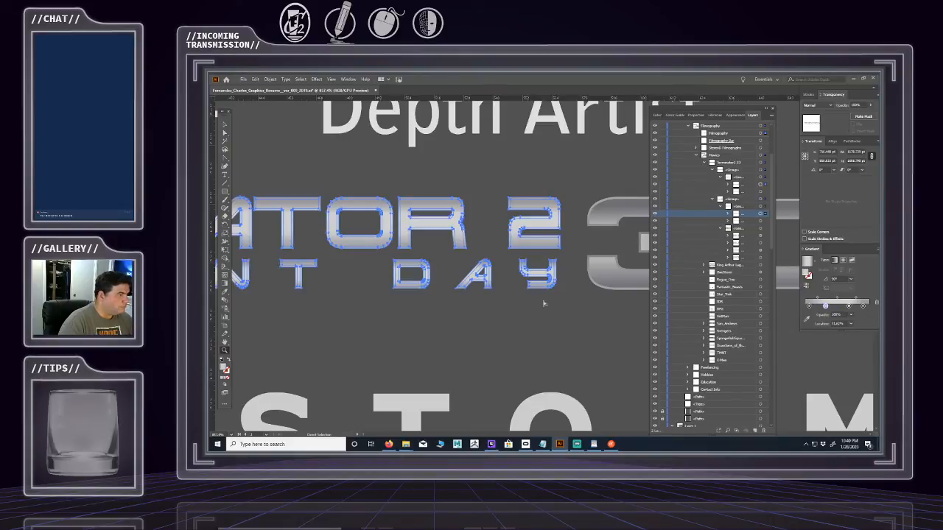
pyautogui.hotkey('ctrl', 'z')
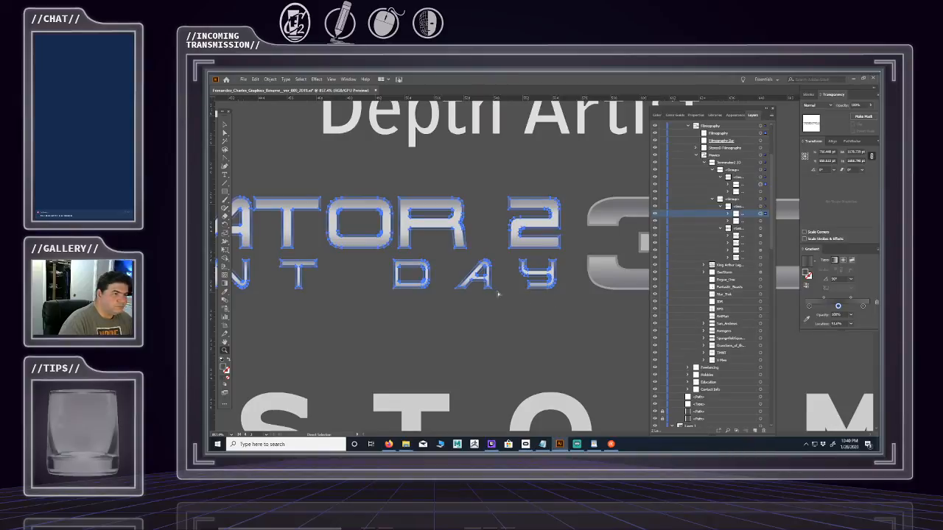
pyautogui.hotkey('ctrl', 'z')
# - Redo the last undone move while viewing the whole Filmography section
pyautogui.moveTo(562, 288); pyautogui.dragTo(324, 302)
pyautogui.moveTo(595, 310); pyautogui.dragTo(438, 239)
pyautogui.scroll(-1, 438, 239)
pyautogui.click(244, 79)
pyautogui.moveTo(255, 80)
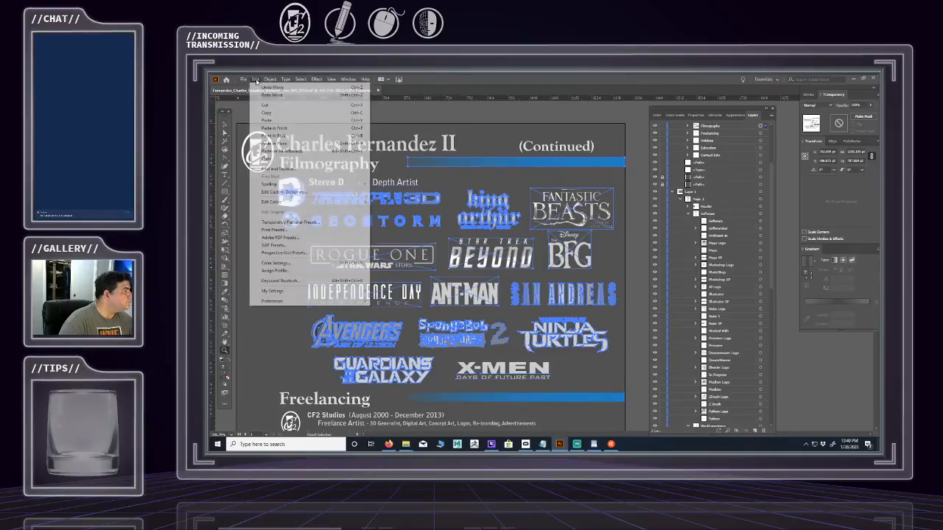
pyautogui.click(262, 96)
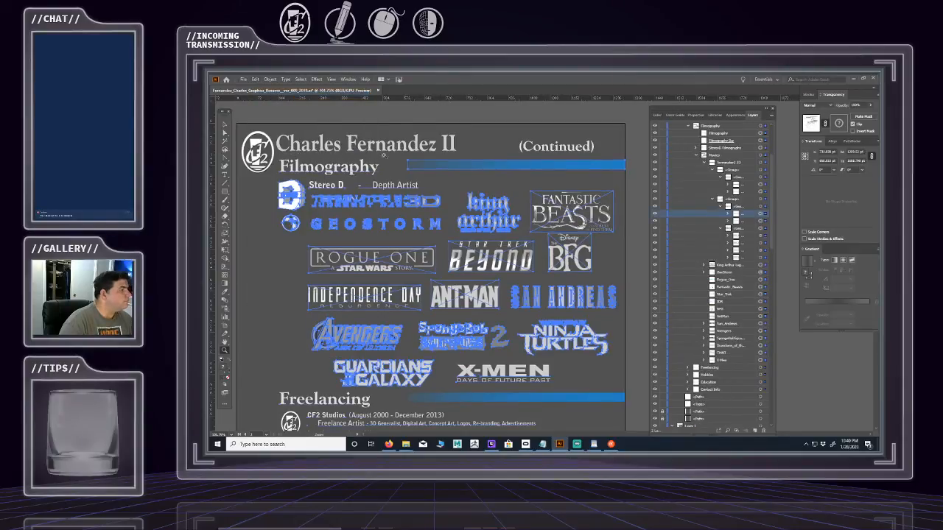
# - Clear the selection of the page artwork around the Filmography logos
pyautogui.moveTo(424, 276); pyautogui.dragTo(445, 362)
pyautogui.moveTo(389, 245); pyautogui.dragTo(389, 245)
pyautogui.press('v')
pyautogui.hotkey('ctrl', 'a')
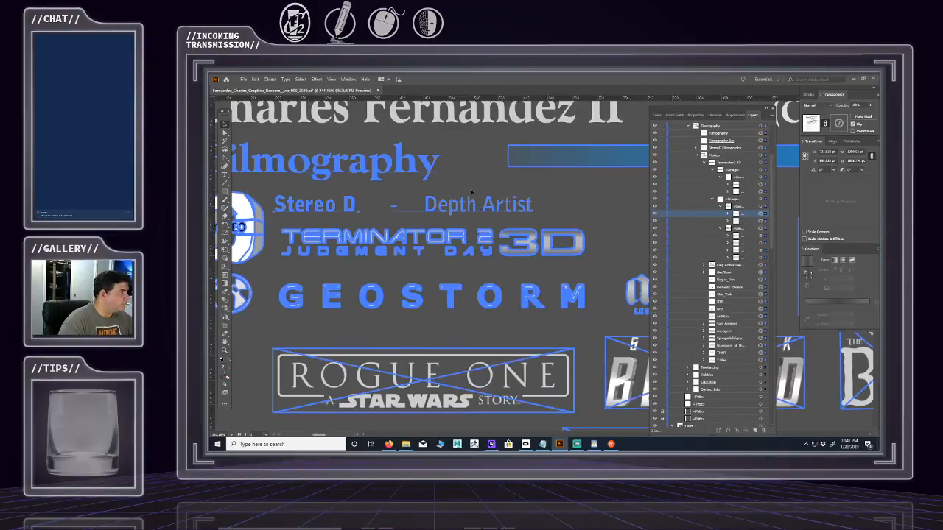
pyautogui.click(226, 133)
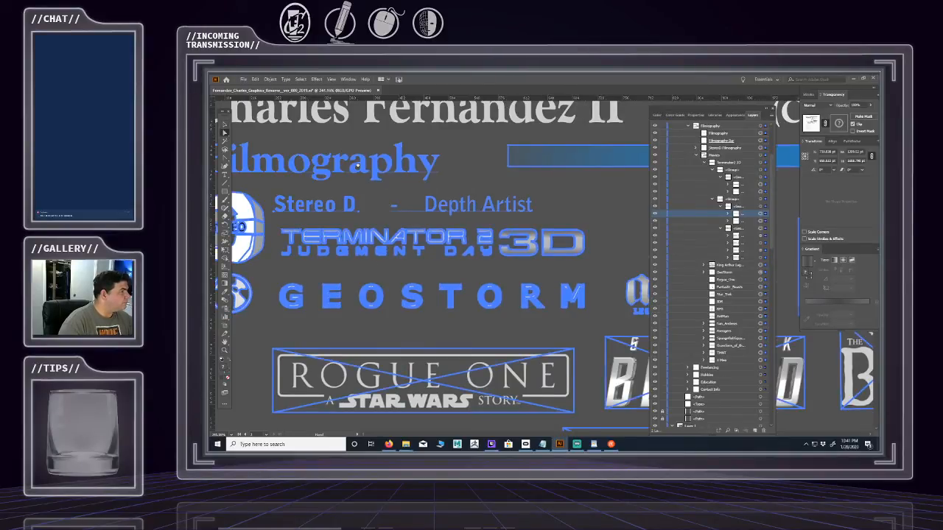
pyautogui.moveTo(346, 155); pyautogui.dragTo(431, 281)
pyautogui.click(413, 133)
pyautogui.moveTo(454, 316); pyautogui.dragTo(353, 205)
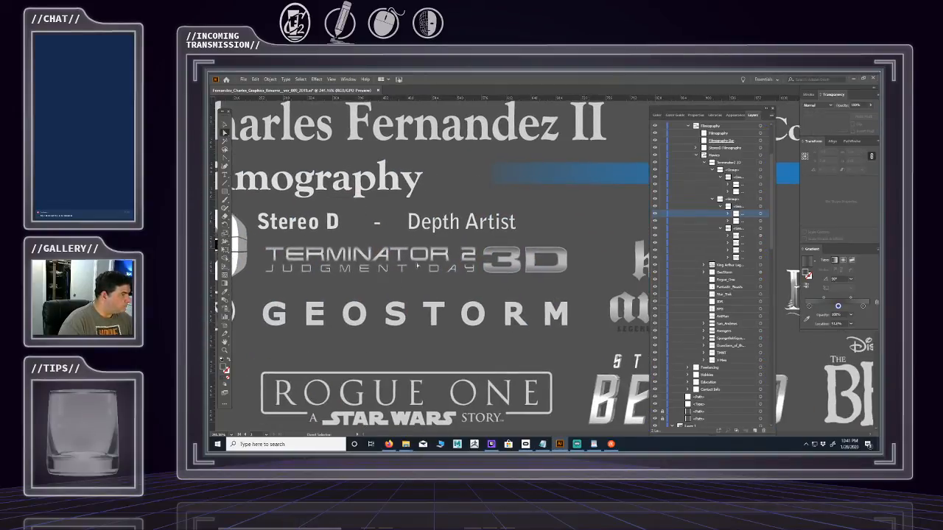
# - Select the lowest "3D" sub-group of the Terminator 2 logo and duplicate it
pyautogui.press('z')
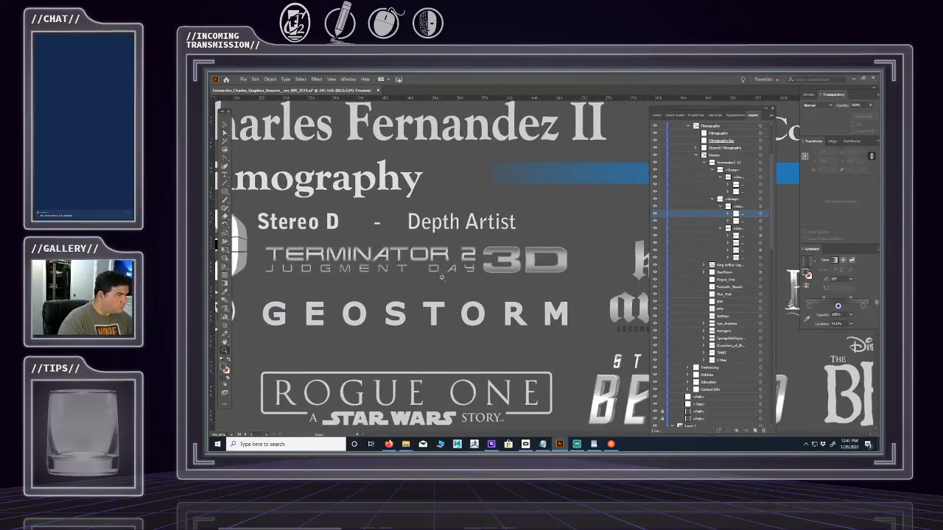
pyautogui.click(451, 275)
pyautogui.moveTo(486, 274); pyautogui.dragTo(509, 274)
pyautogui.moveTo(427, 270); pyautogui.dragTo(494, 270)
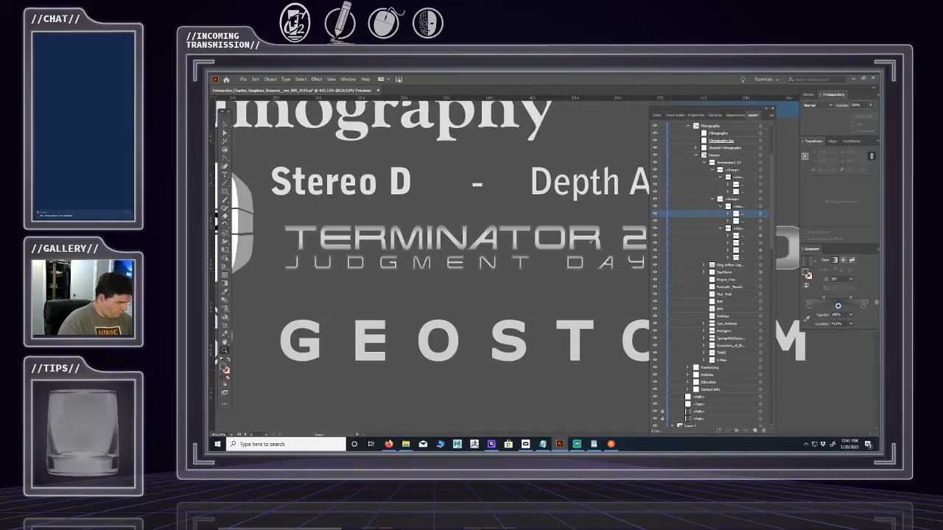
pyautogui.moveTo(600, 243); pyautogui.dragTo(491, 243)
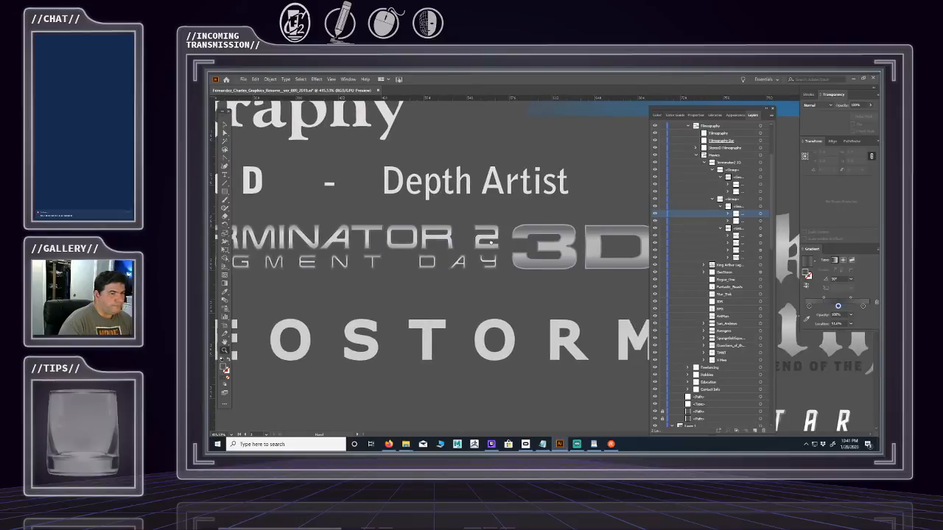
pyautogui.click(760, 257)
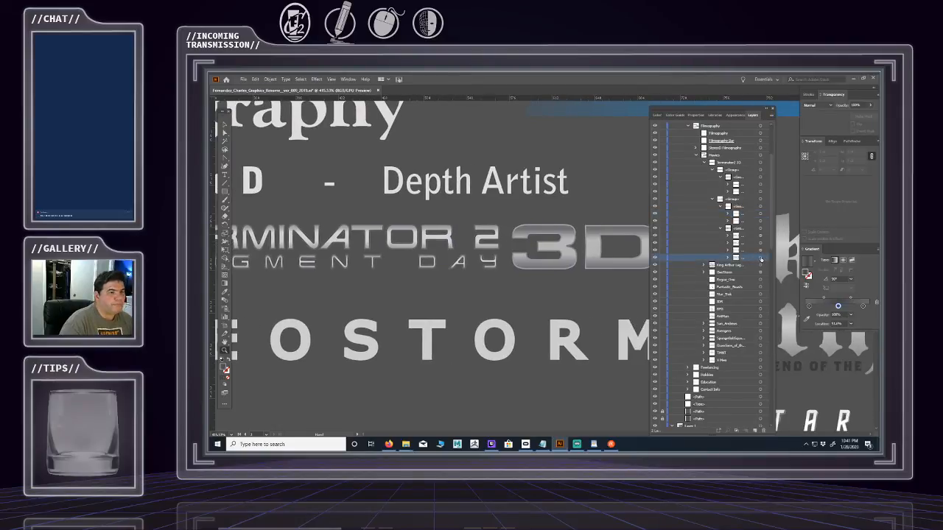
pyautogui.scroll(-3, 371, 235)
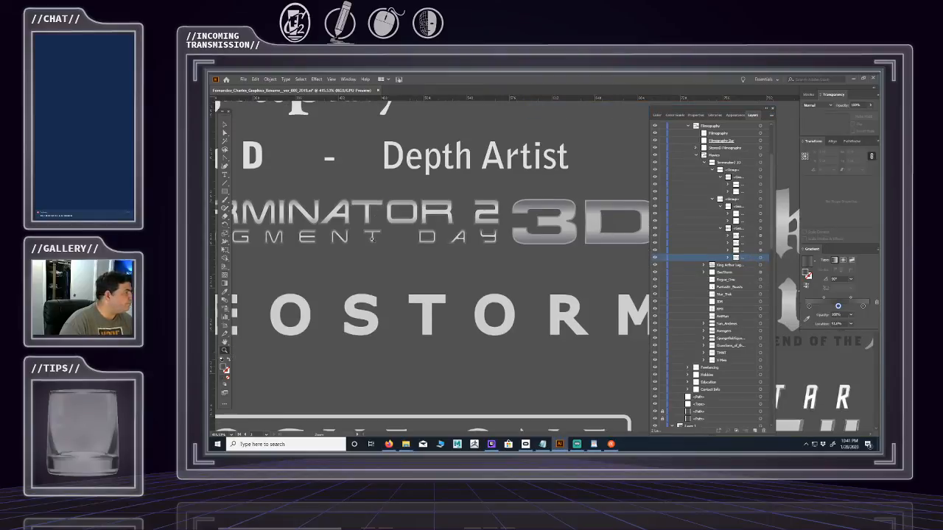
pyautogui.scroll(2, 307, 180)
pyautogui.click(224, 121)
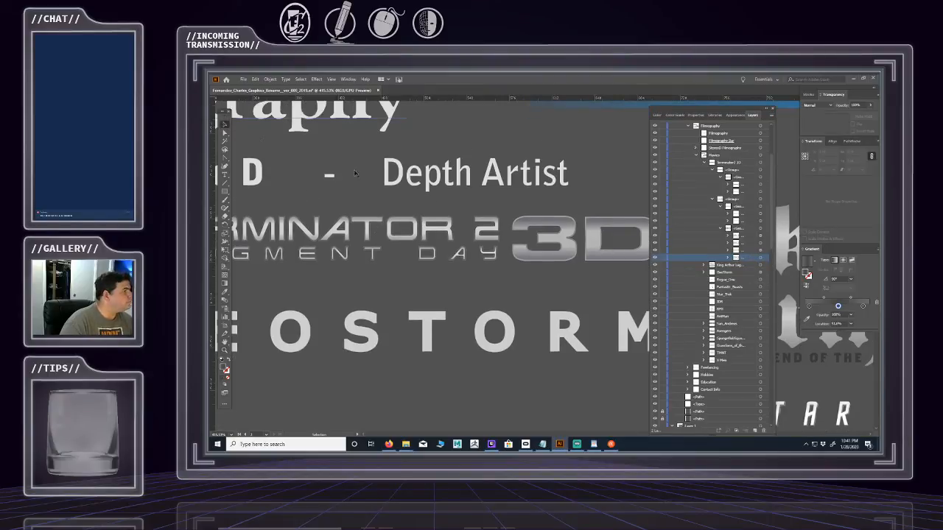
pyautogui.click(759, 258)
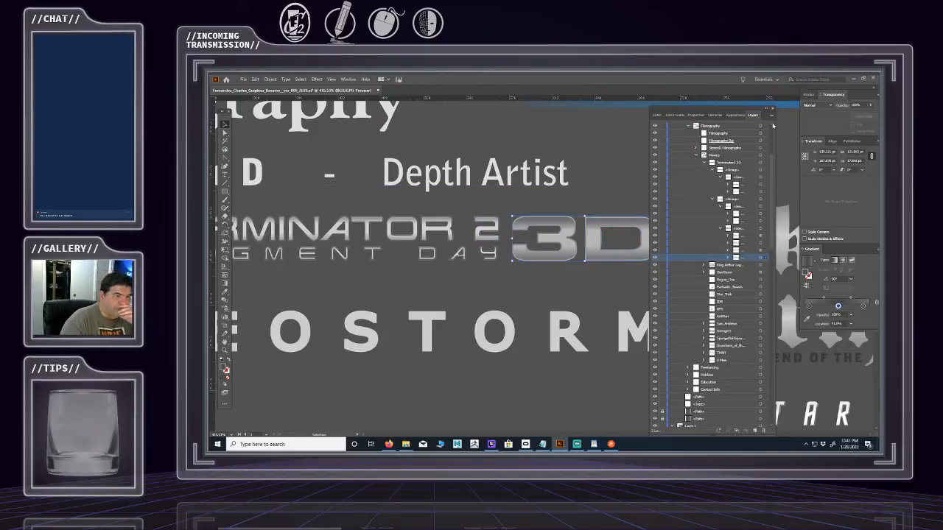
pyautogui.click(771, 117)
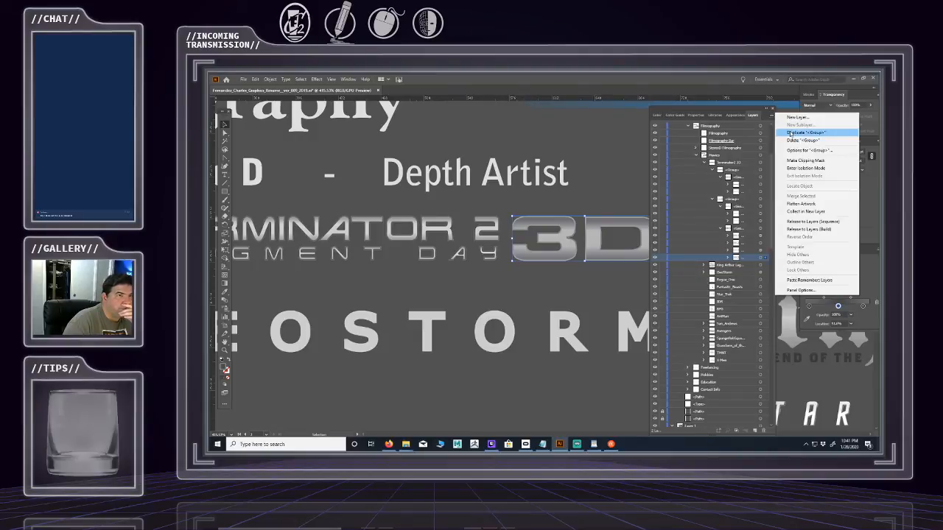
pyautogui.click(799, 130)
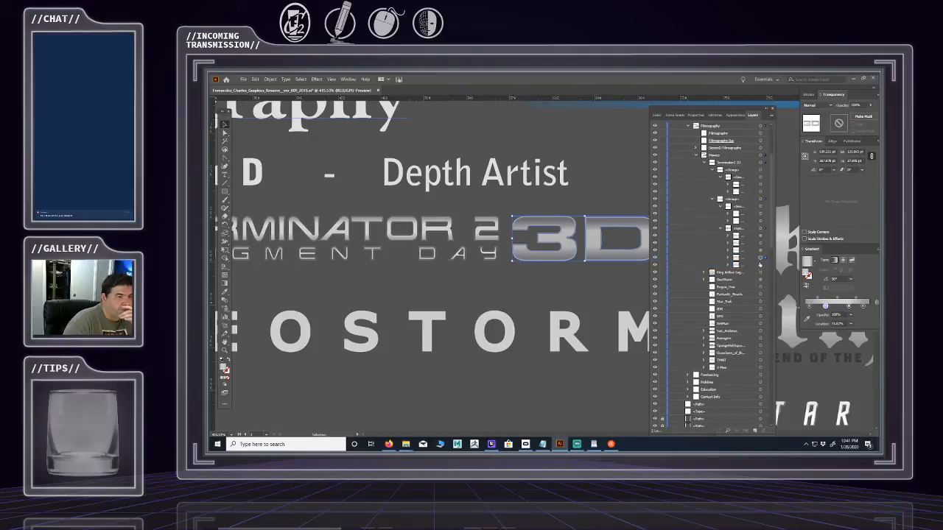
# - Try the default black stroke with no fill on the lower copy of the "3D" sub-group
pyautogui.click(760, 265)
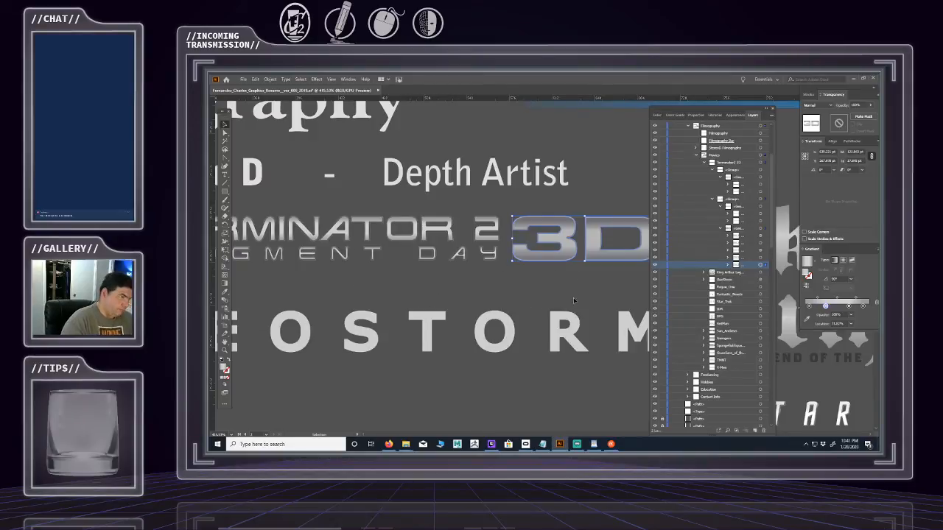
pyautogui.click(221, 360)
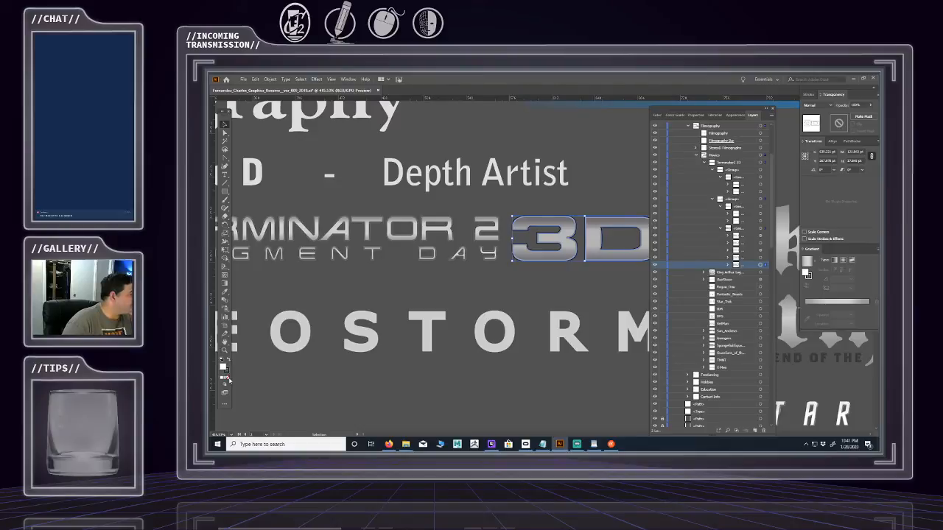
pyautogui.click(227, 374)
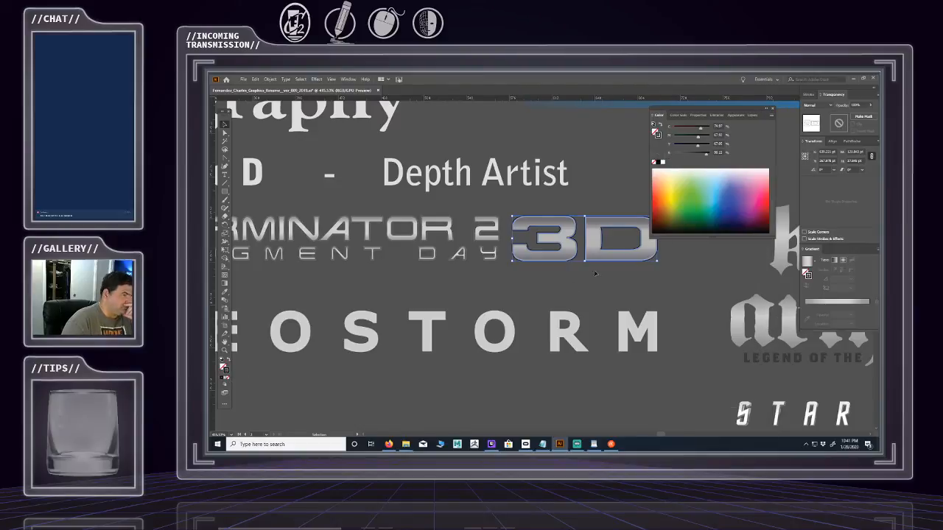
# - Expand the lower "3D" copy, select both its "3" and "D" compound paths, and bring up their appearance attributes
pyautogui.click(752, 116)
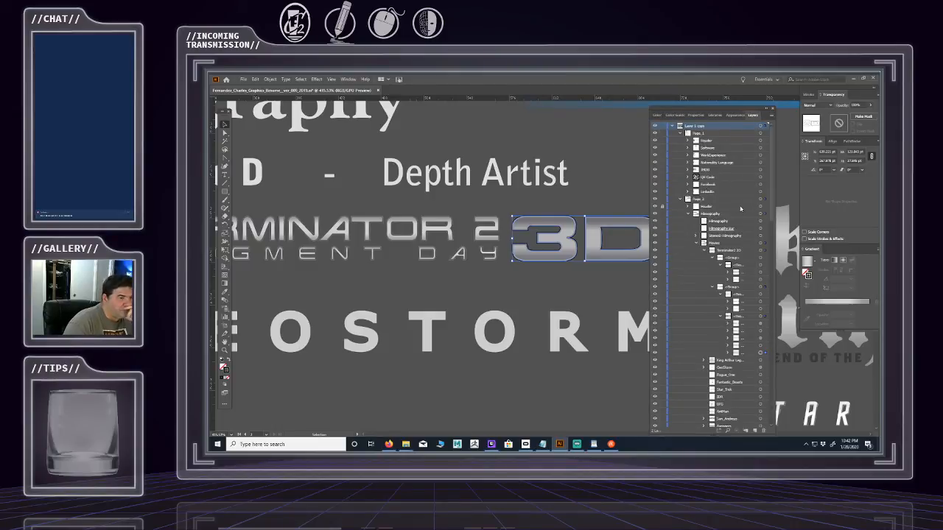
pyautogui.click(746, 354)
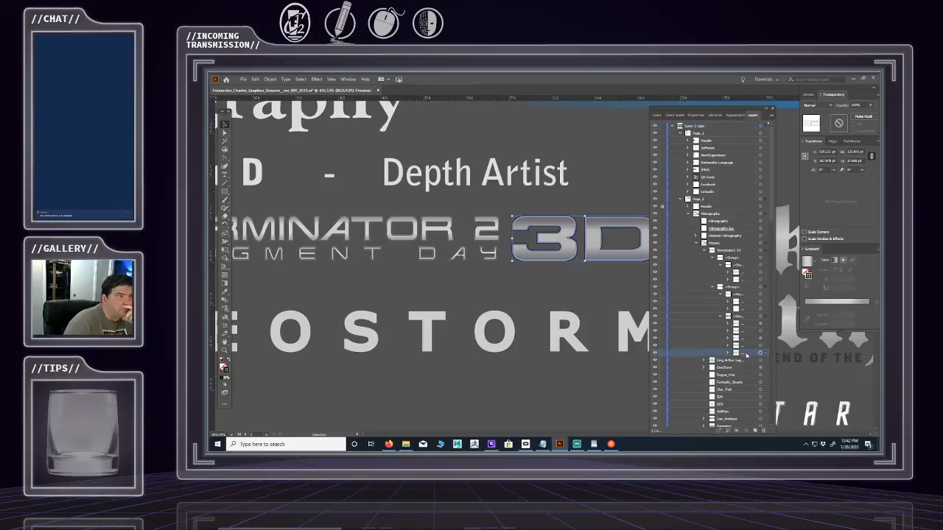
pyautogui.click(739, 115)
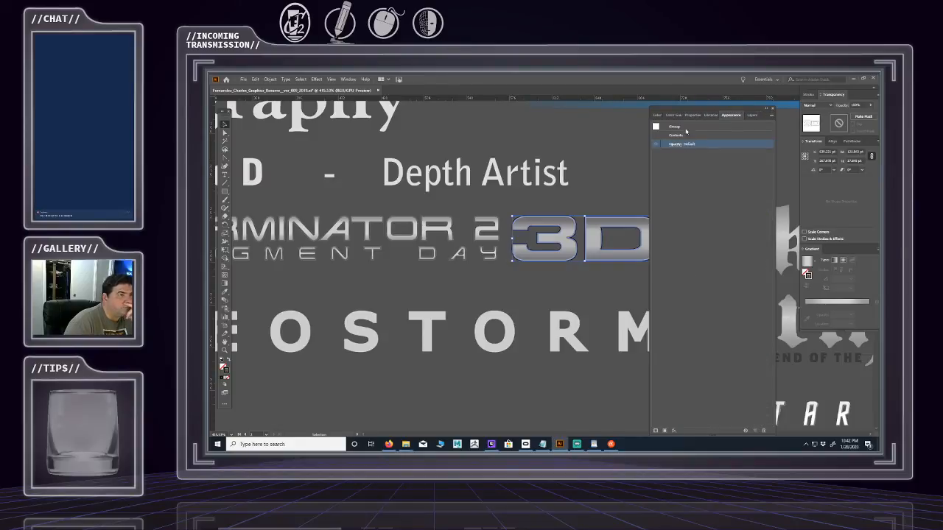
pyautogui.click(752, 116)
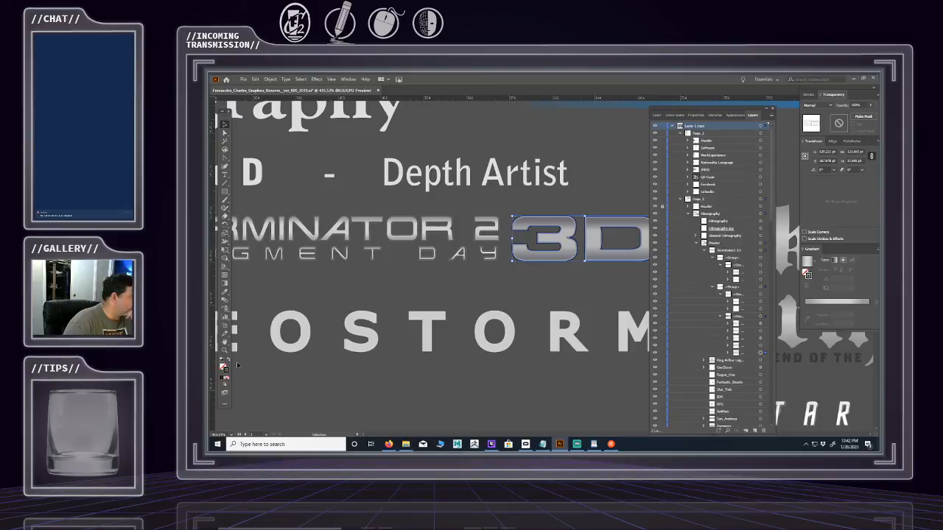
pyautogui.click(760, 353)
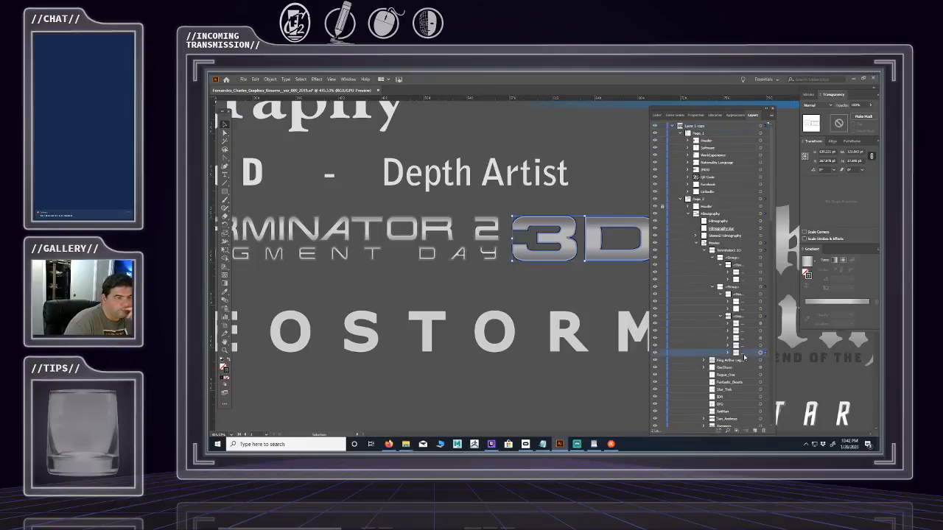
pyautogui.click(738, 115)
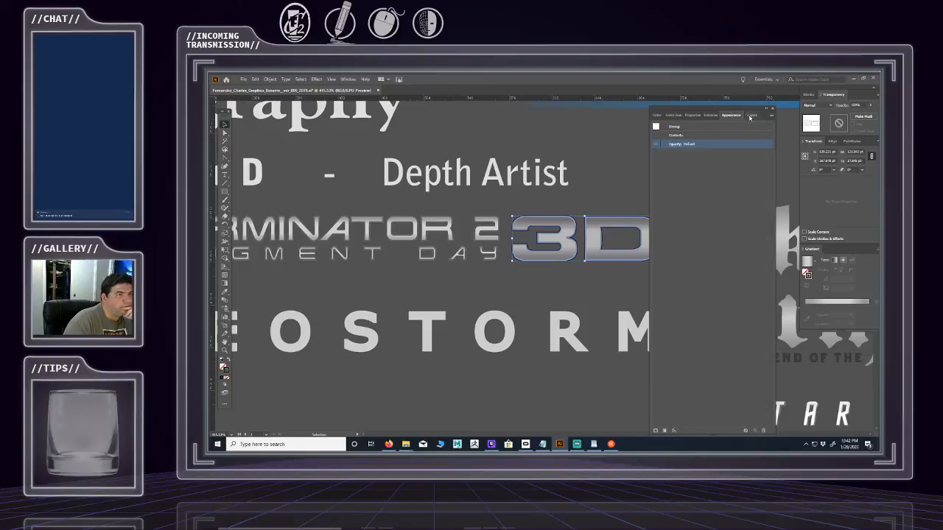
pyautogui.click(752, 115)
pyautogui.click(727, 354)
pyautogui.click(761, 363)
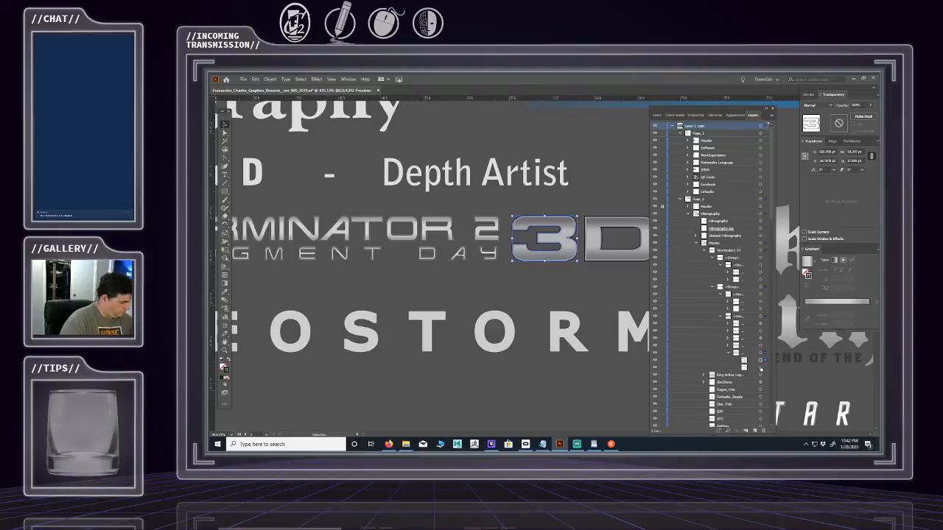
pyautogui.keyDown('shift'); pyautogui.click(761, 367); pyautogui.keyUp('shift')
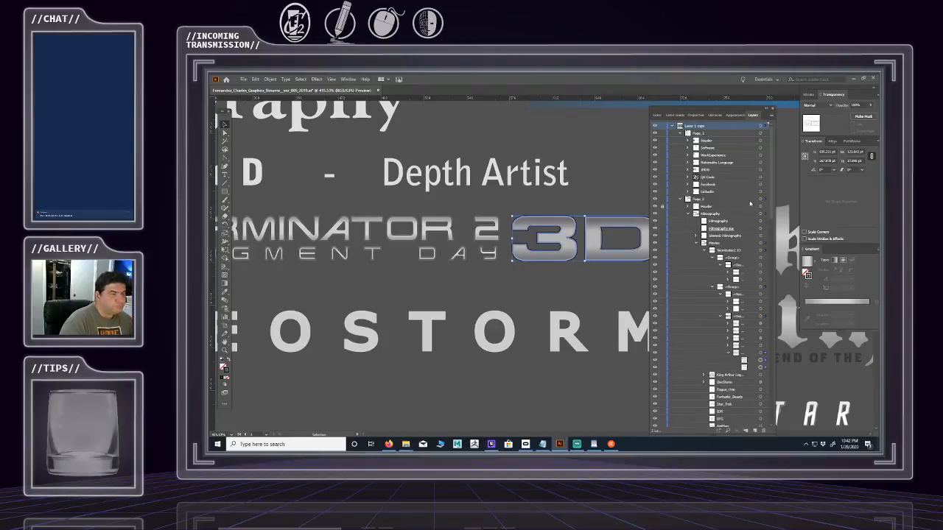
pyautogui.click(731, 115)
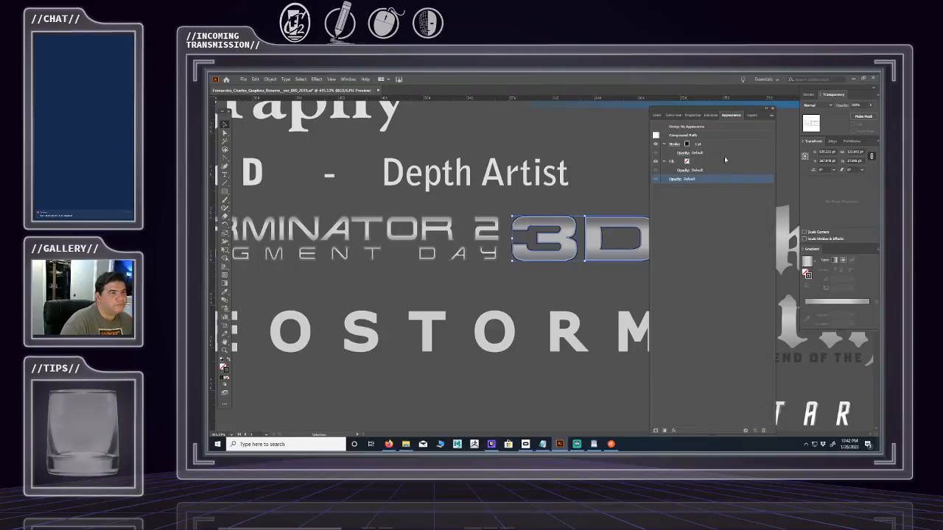
# - Try a 0.75 pt black stroke aligned to the outside on the "3" and "D" paths
pyautogui.click(673, 144)
pyautogui.click(641, 182)
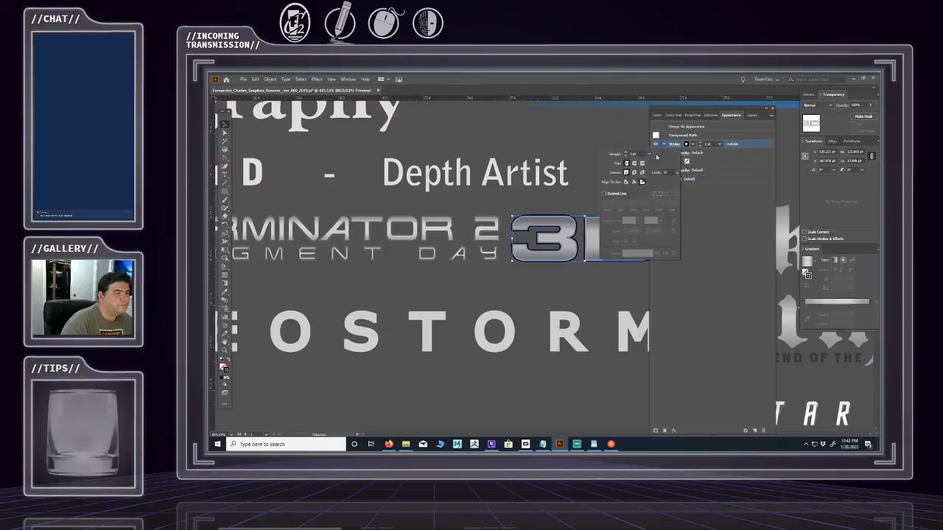
pyautogui.click(649, 155)
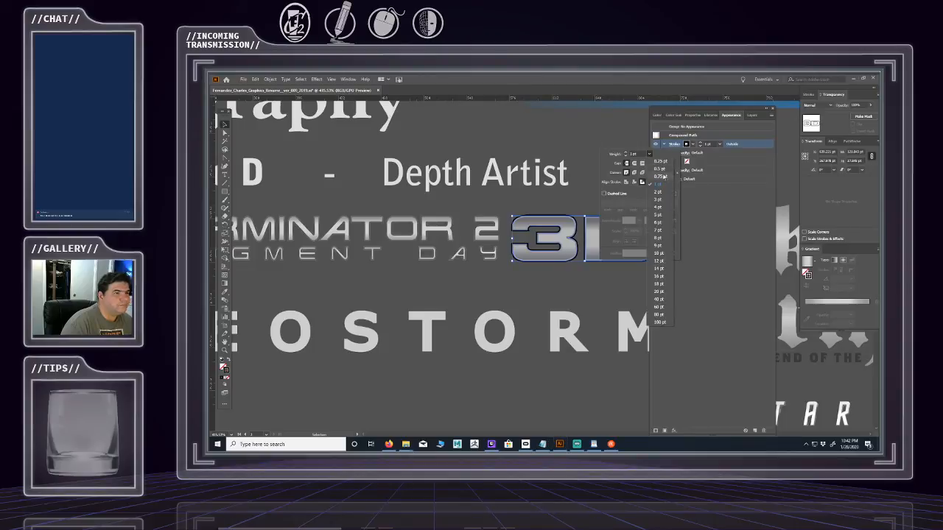
pyautogui.click(660, 169)
pyautogui.click(650, 155)
pyautogui.click(658, 174)
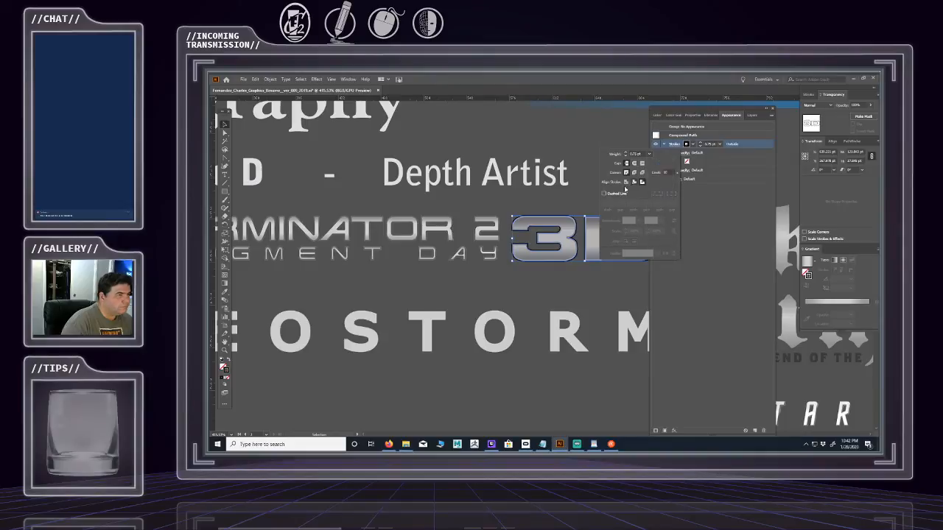
pyautogui.click(226, 125)
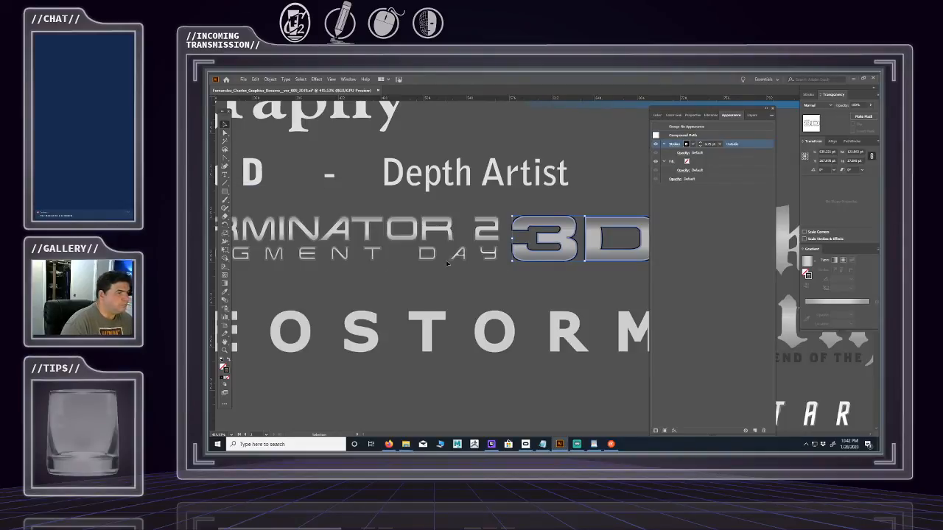
# - Use the Eyedropper to give the "3" and "D" paths the dark fill without stroke of the King Arthur tagline
pyautogui.moveTo(516, 270); pyautogui.dragTo(296, 187)
pyautogui.moveTo(519, 246); pyautogui.dragTo(384, 248)
pyautogui.moveTo(313, 236); pyautogui.dragTo(427, 259)
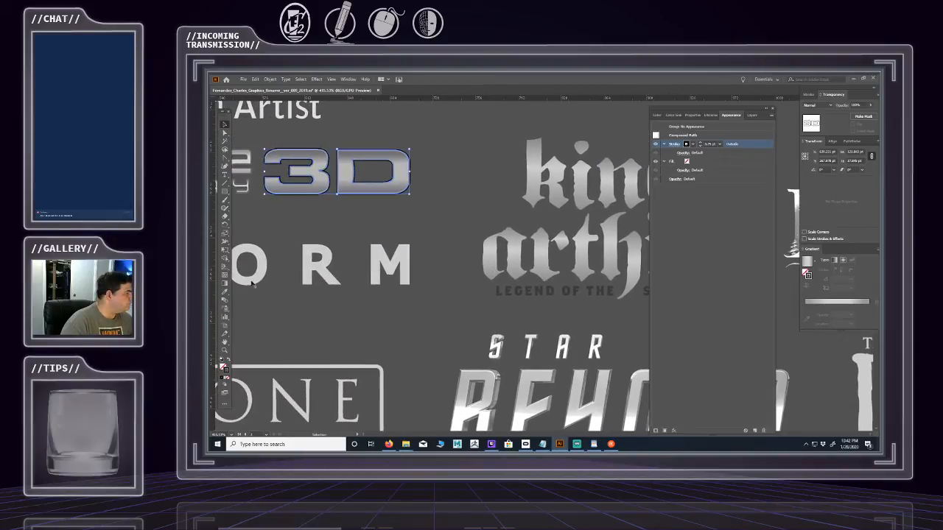
pyautogui.click(498, 290)
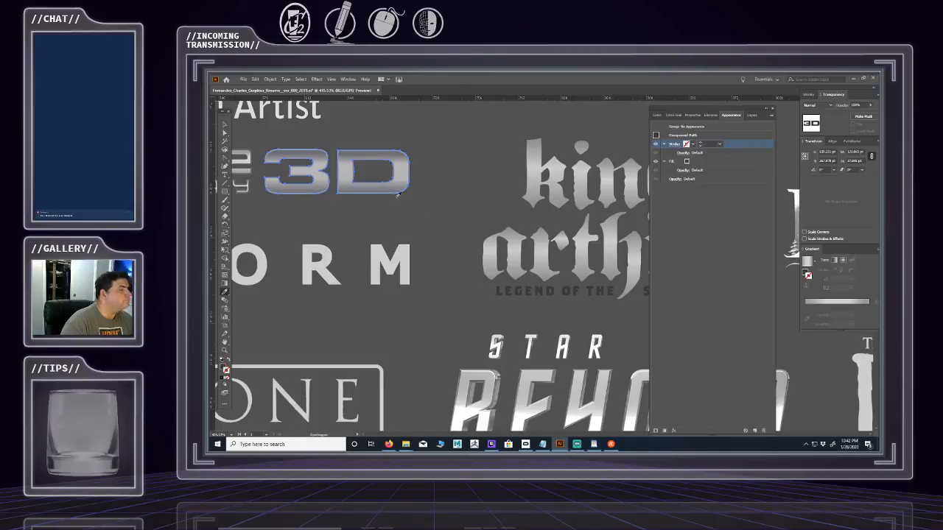
pyautogui.moveTo(336, 194); pyautogui.dragTo(419, 223)
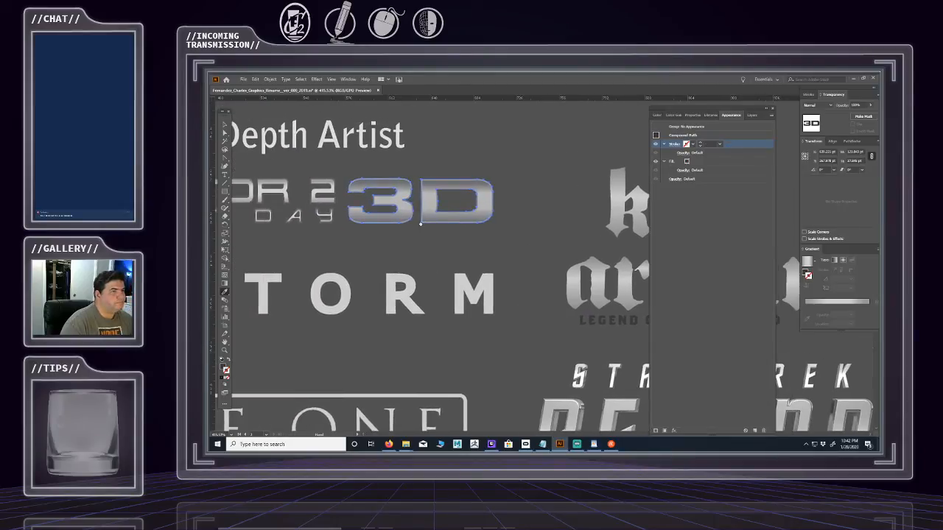
# - Swap the fill and stroke on the lower "3" and "D" paths, align the stroke to the outside, and deselect them
pyautogui.click(232, 357)
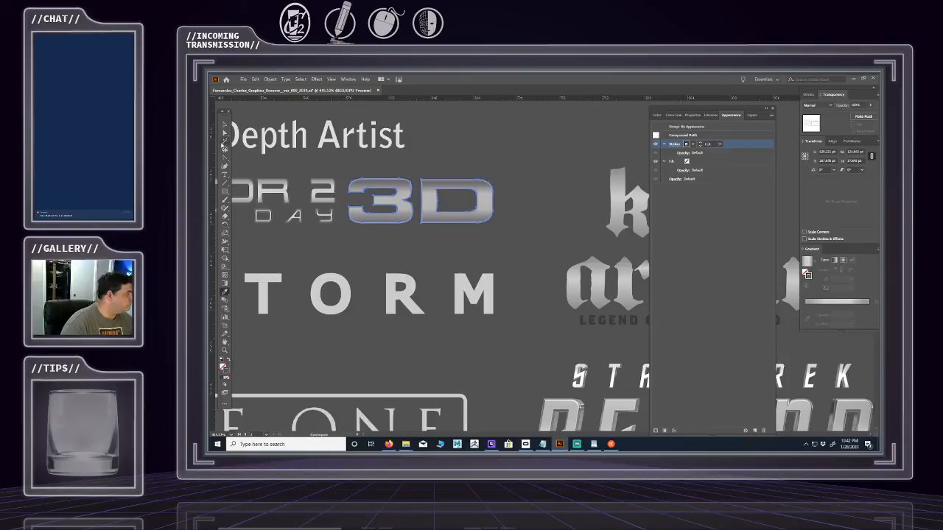
pyautogui.press('v')
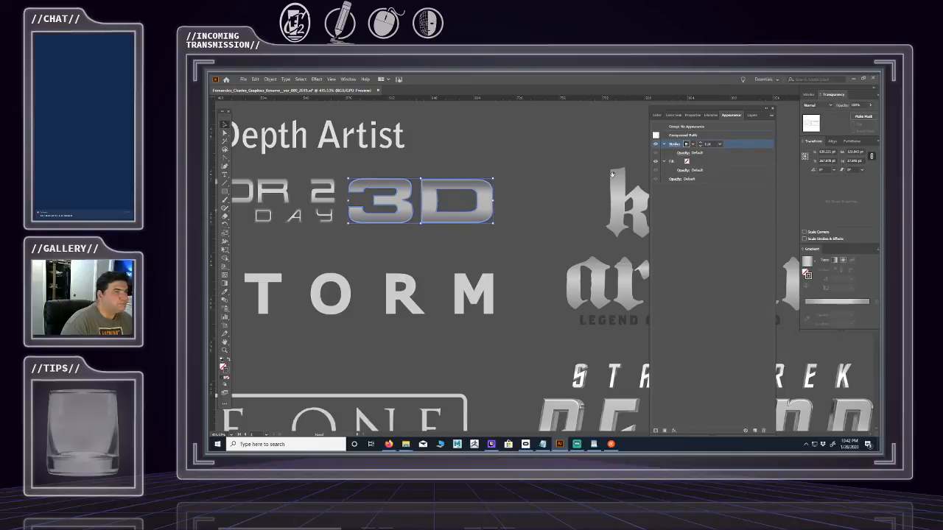
pyautogui.click(721, 144)
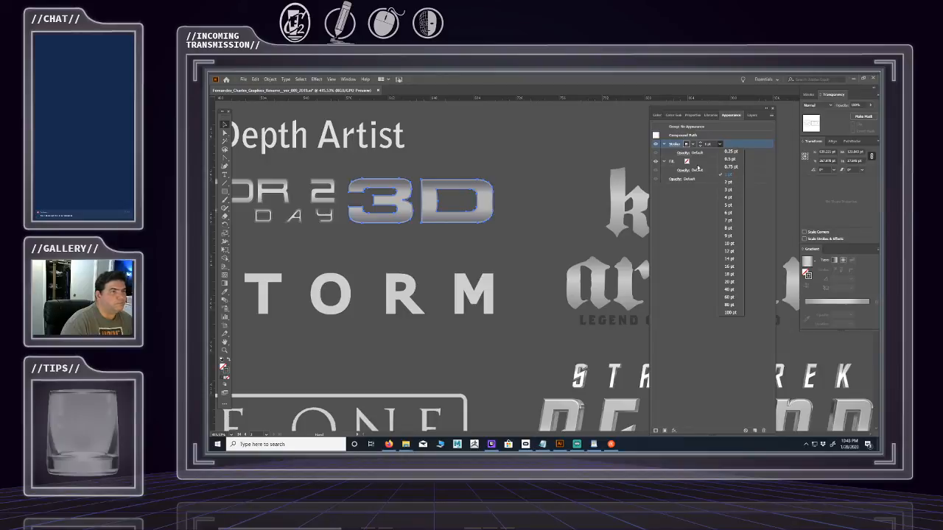
pyautogui.click(673, 144)
pyautogui.click(672, 144)
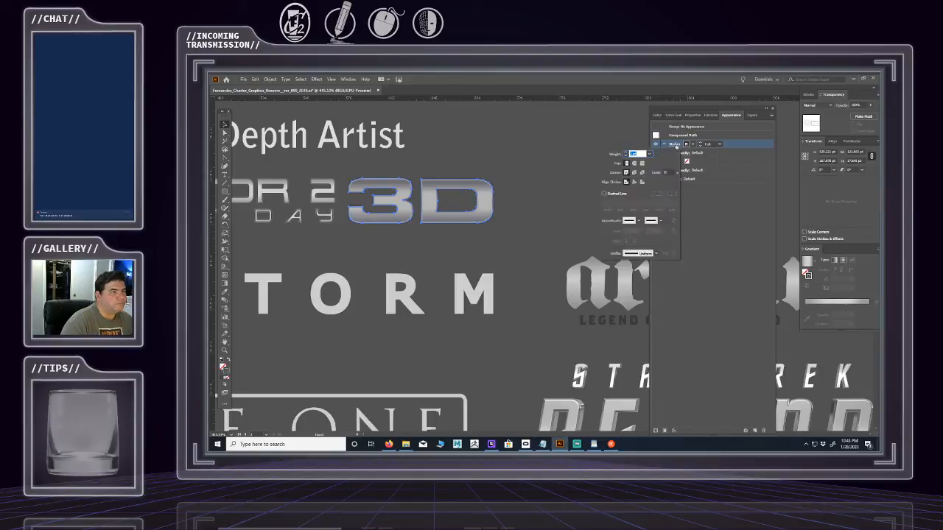
pyautogui.click(641, 182)
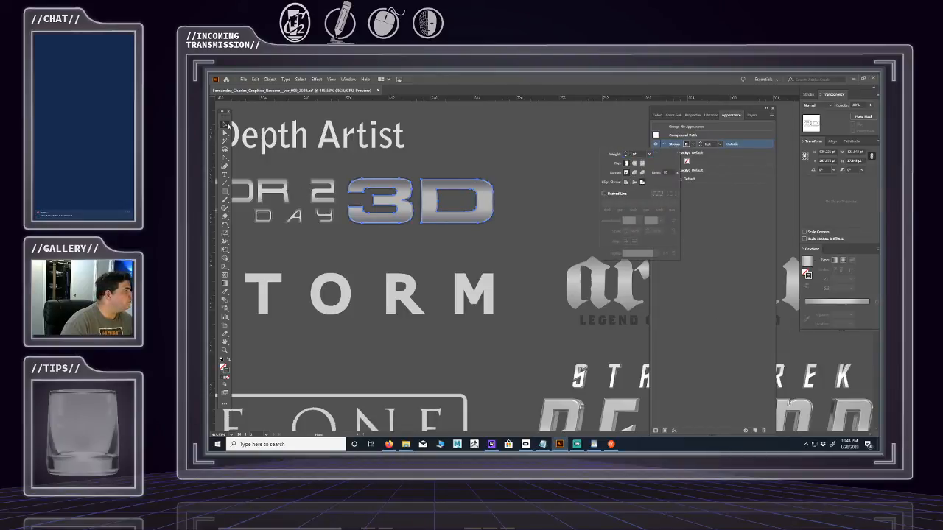
pyautogui.click(226, 126)
pyautogui.click(465, 168)
pyautogui.moveTo(375, 168); pyautogui.dragTo(547, 170)
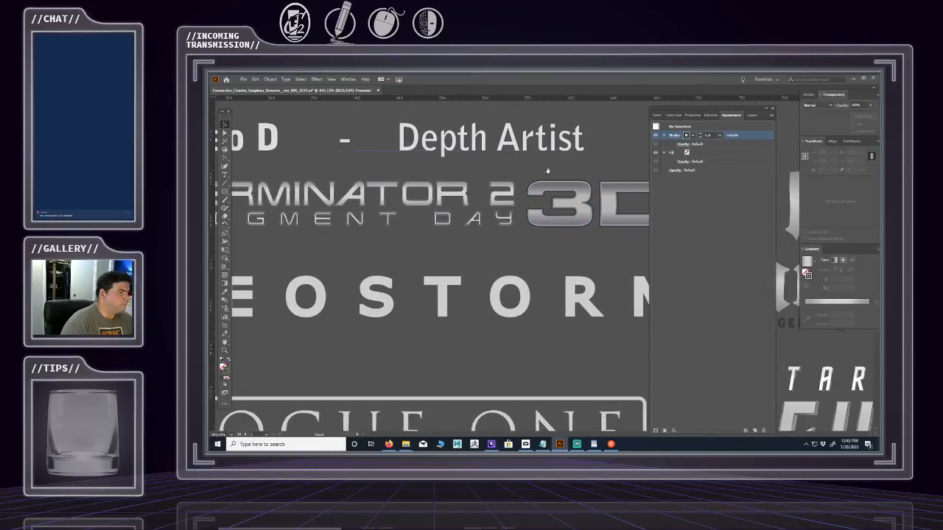
pyautogui.scroll(-4, 528, 204)
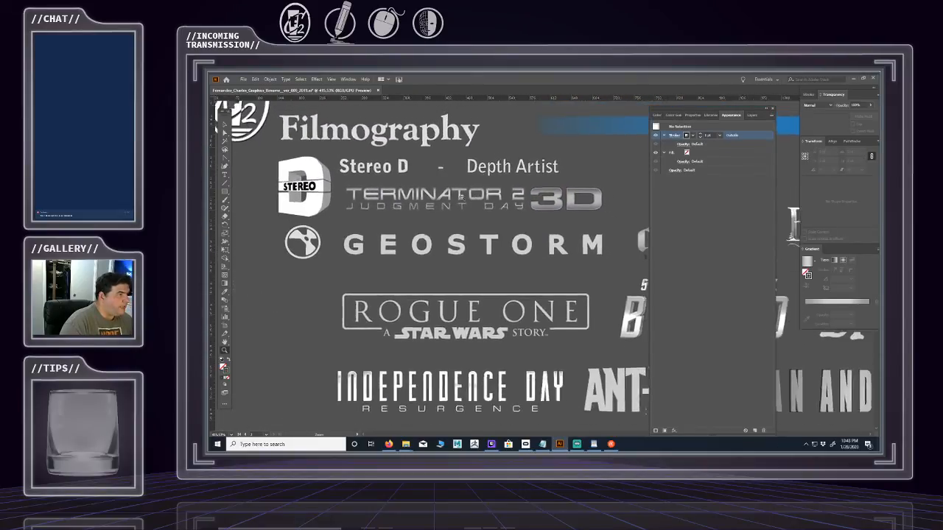
pyautogui.scroll(1, 425, 190)
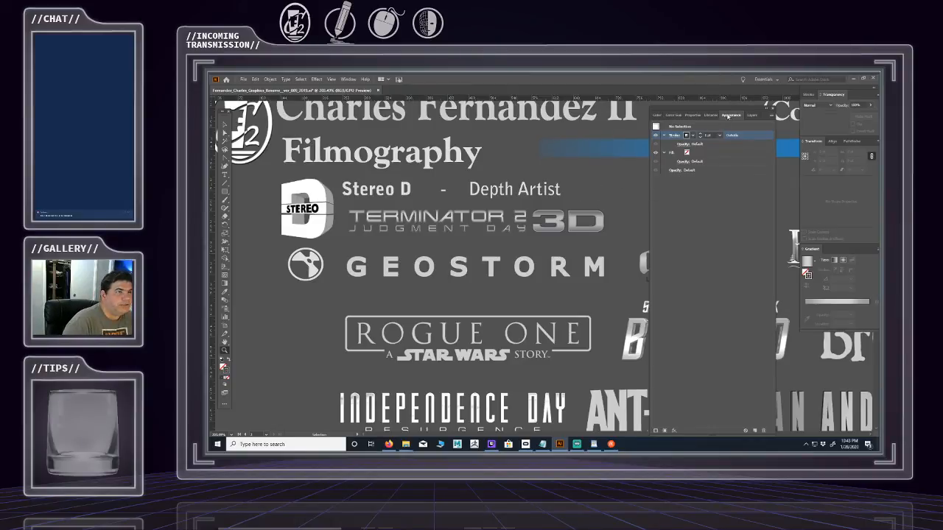
# - Duplicate the "Judgment Day" group within the Terminator 2 logo and select the lower copy
pyautogui.click(752, 115)
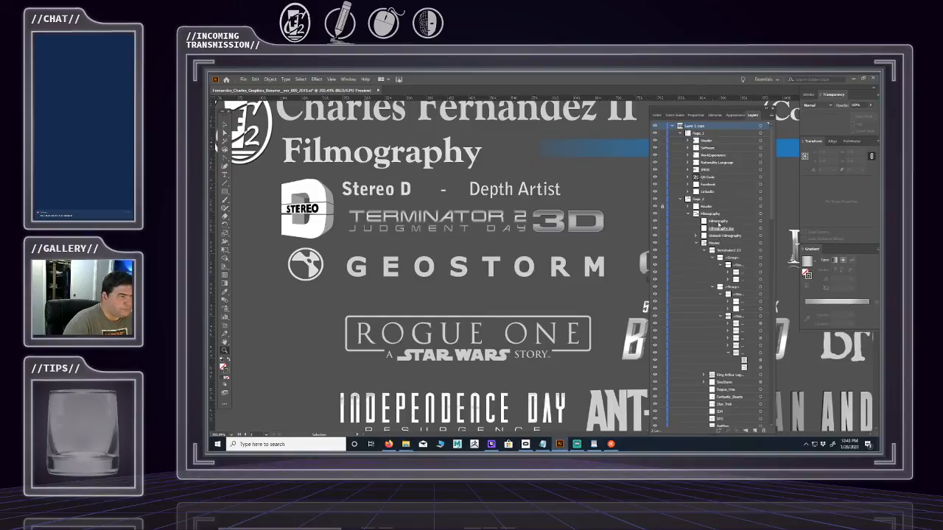
pyautogui.scroll(-4, 730, 282)
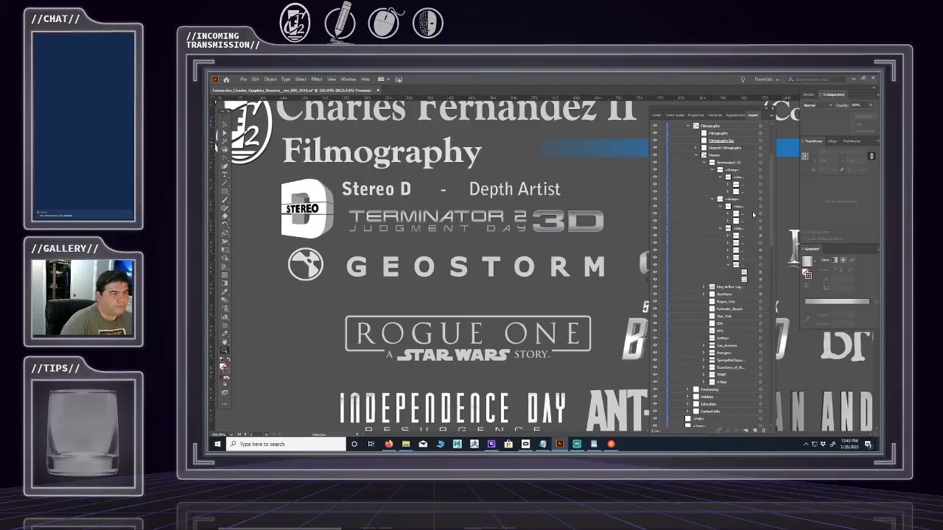
pyautogui.click(751, 215)
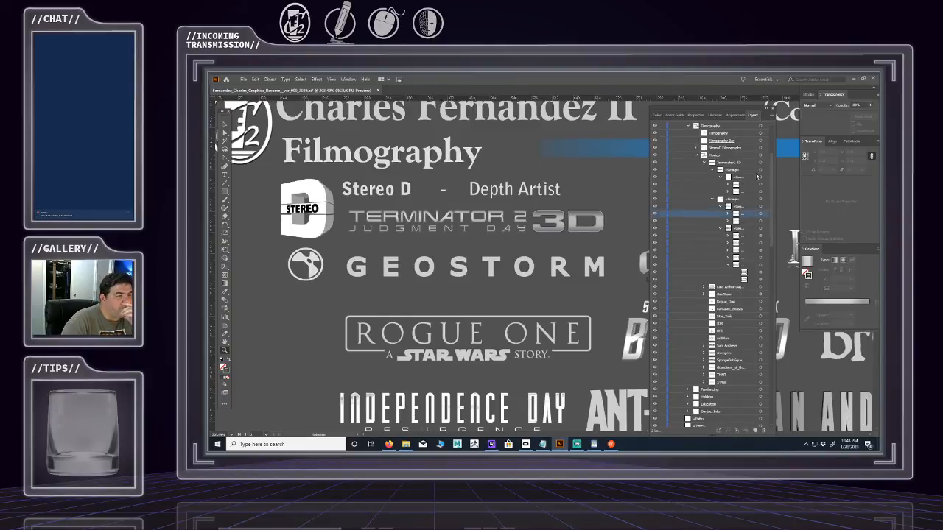
pyautogui.click(761, 221)
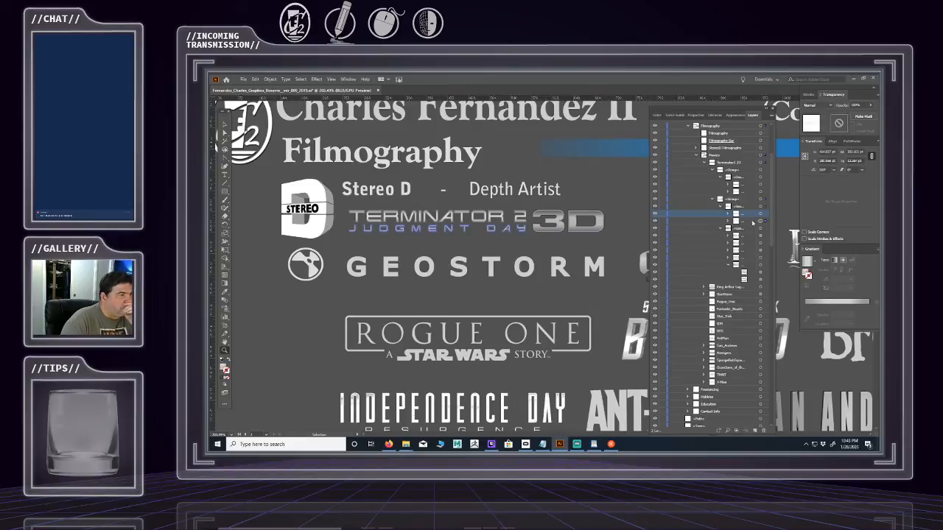
pyautogui.click(752, 220)
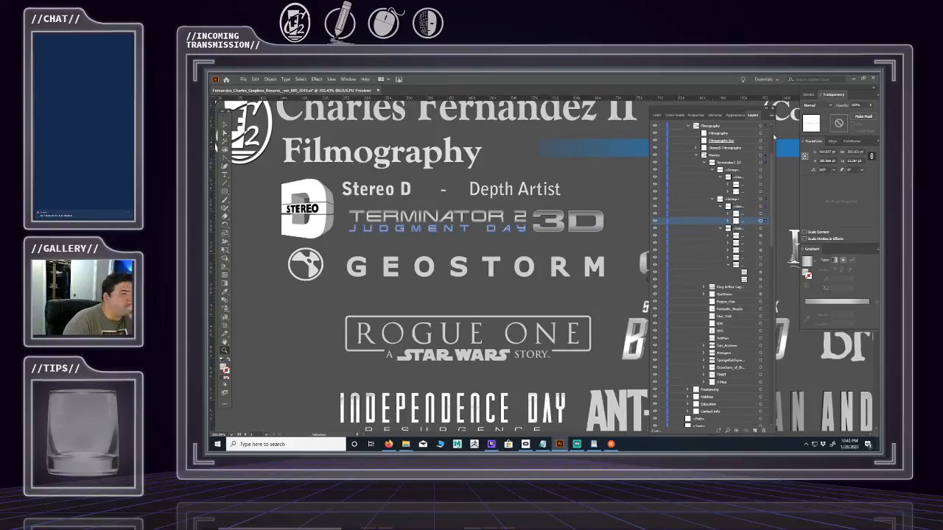
pyautogui.click(771, 116)
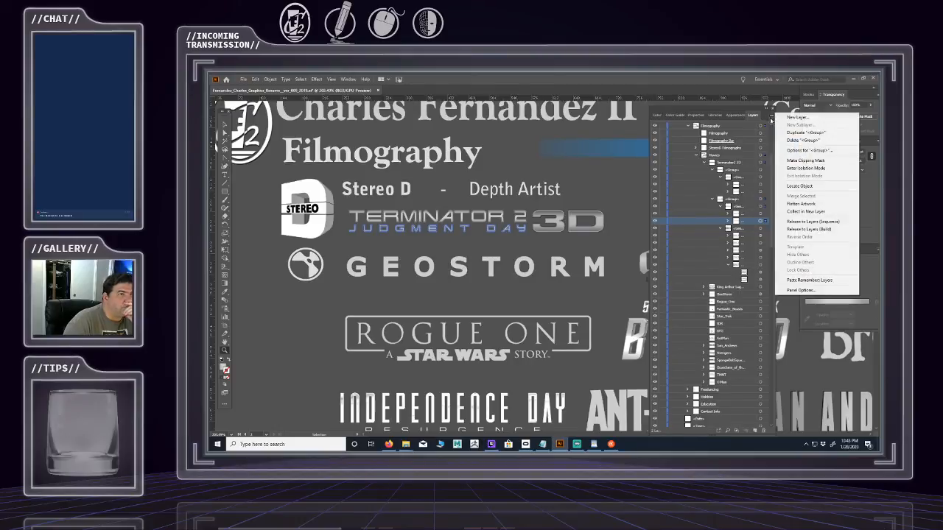
pyautogui.click(786, 133)
pyautogui.click(747, 229)
pyautogui.click(760, 230)
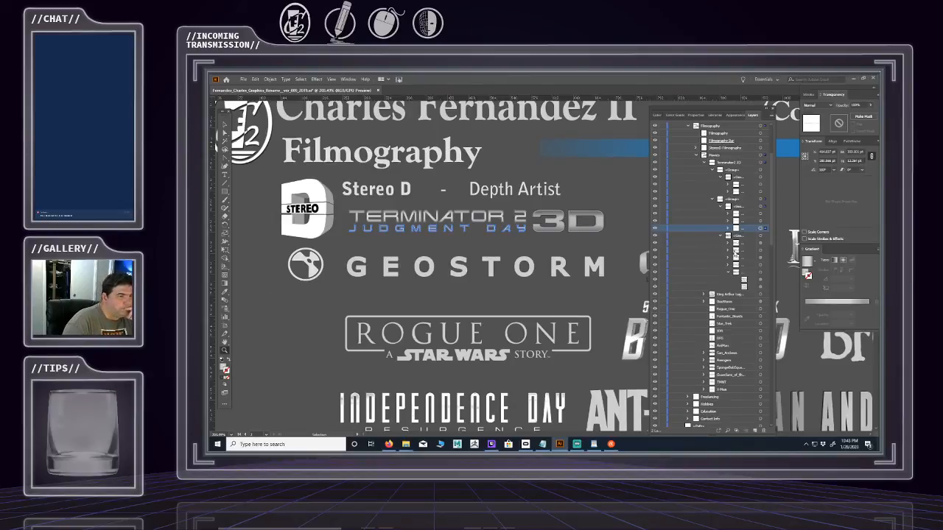
# - Hide the "3D" layers covering its outline, and use the Eyedropper to give the lower "Judgment Day" copy that outline's stroke
pyautogui.click(655, 265)
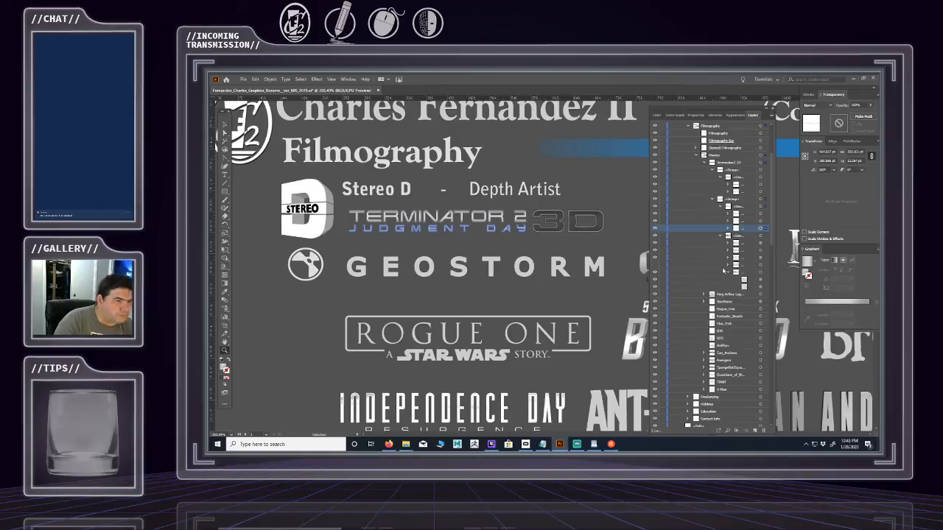
pyautogui.click(654, 249)
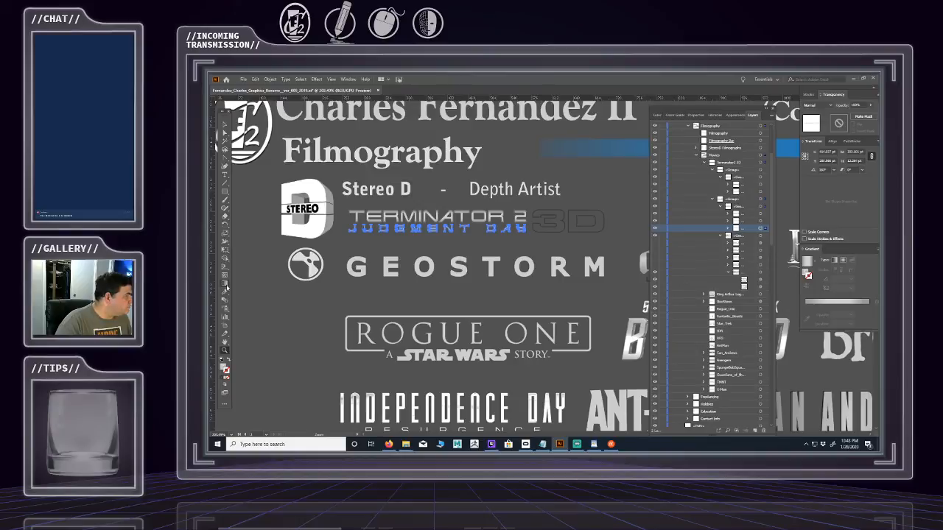
pyautogui.press('x')
pyautogui.press('v')
pyautogui.press('a')
pyautogui.click(267, 249)
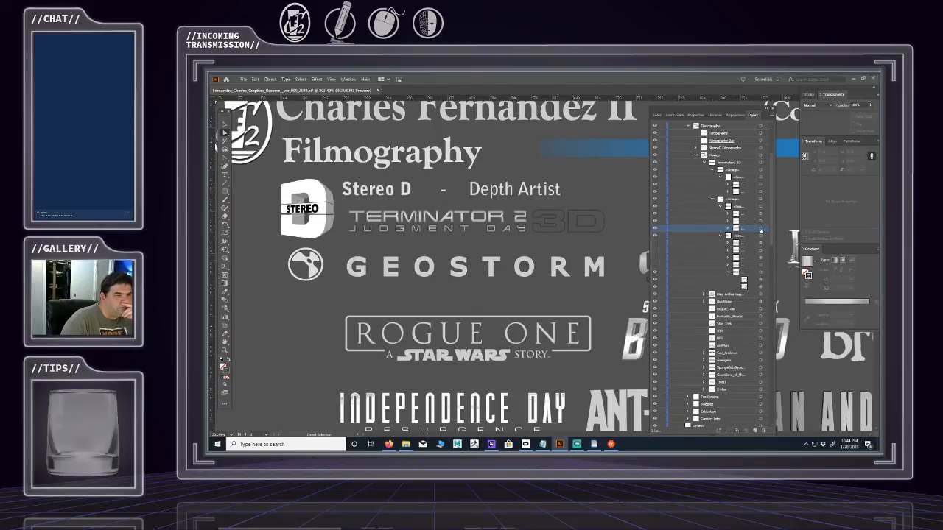
pyautogui.click(760, 228)
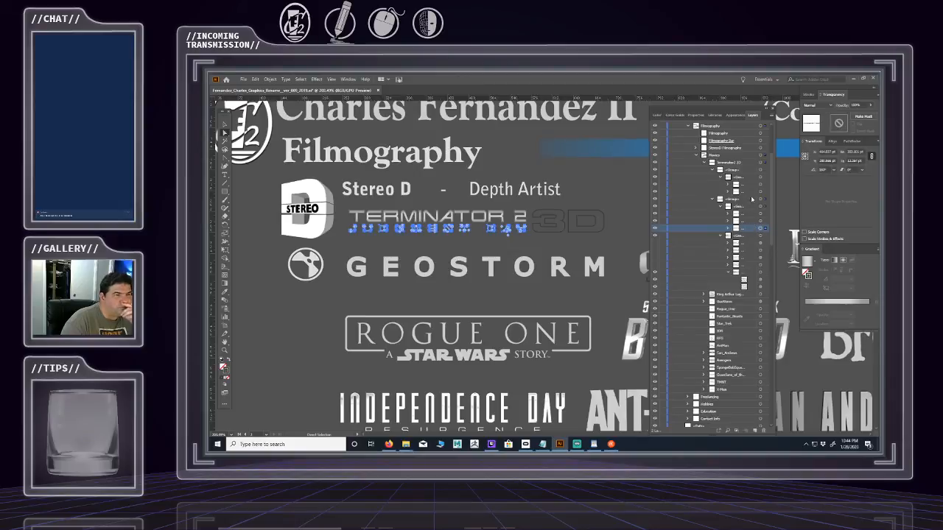
# - Duplicate the "Terminator 2" lettering group and select the lower copy
pyautogui.click(760, 191)
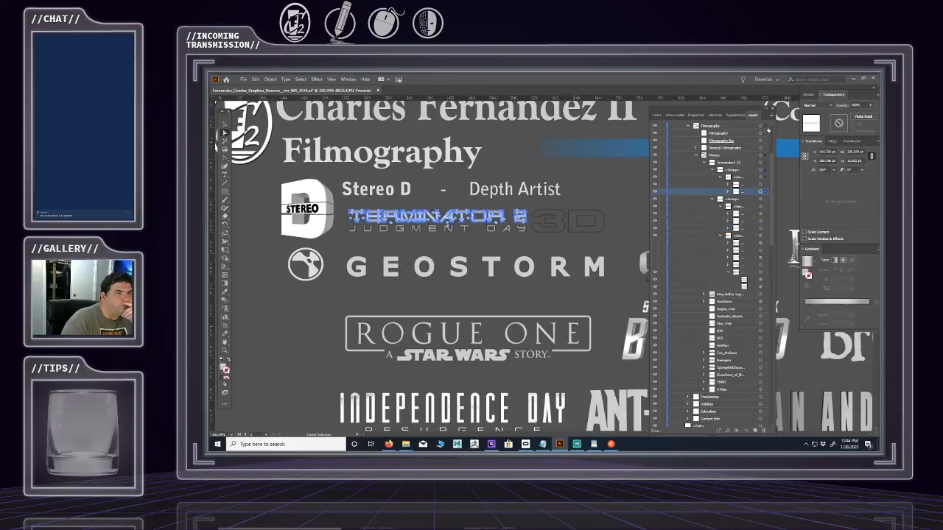
pyautogui.click(771, 116)
pyautogui.click(797, 133)
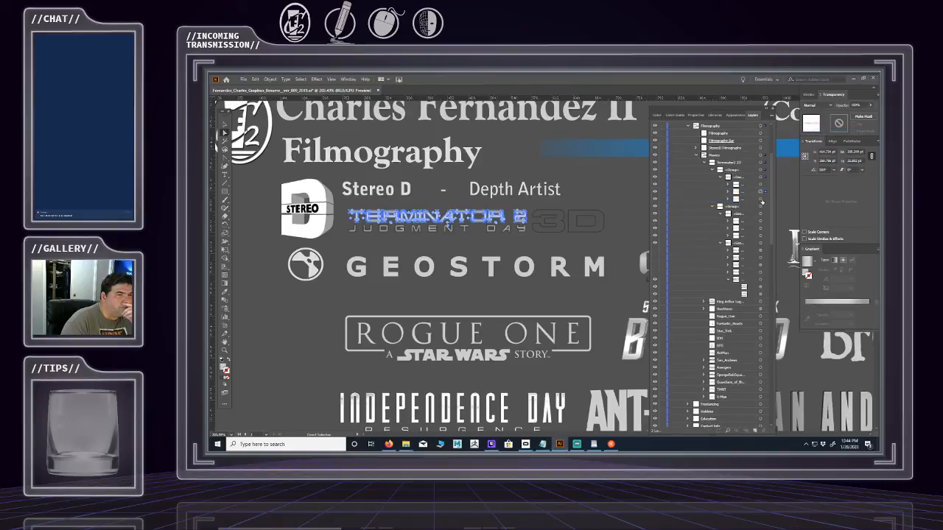
pyautogui.click(752, 199)
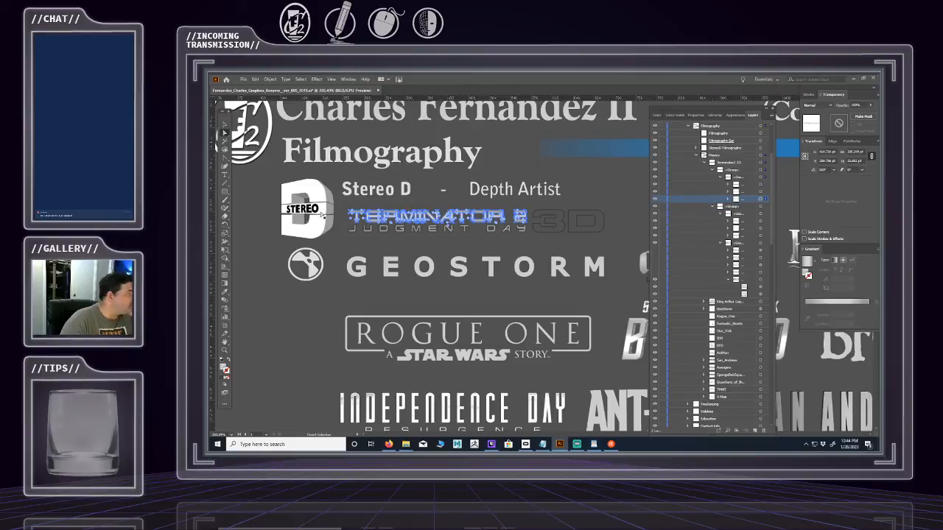
# - Apply the "3D" outline's stroke to the lower "Terminator 2" copy with the Eyedropper, and show the hidden "3D" layers again
pyautogui.click(224, 291)
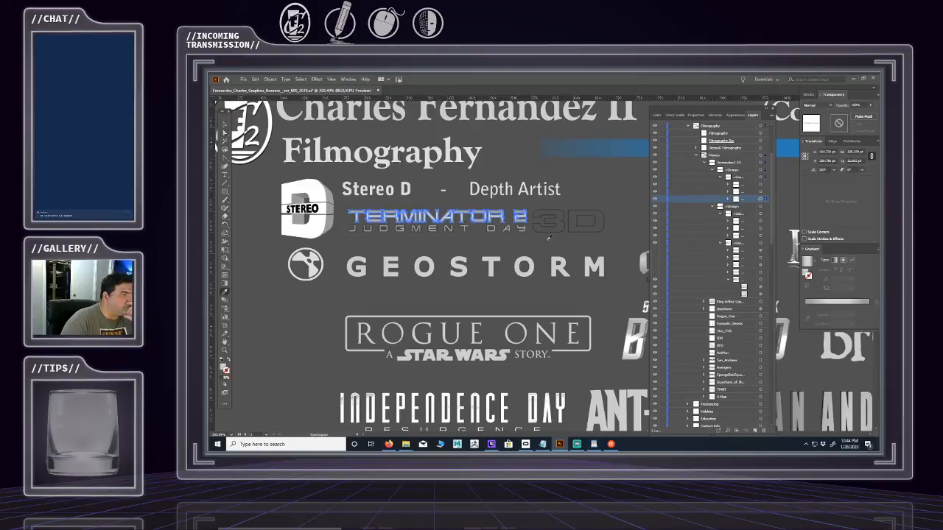
pyautogui.click(547, 230)
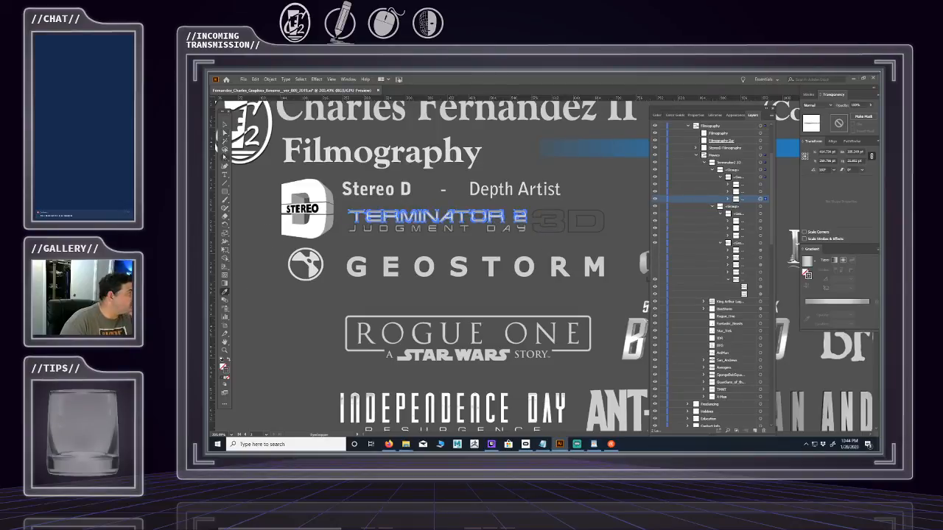
pyautogui.click(226, 125)
pyautogui.click(250, 297)
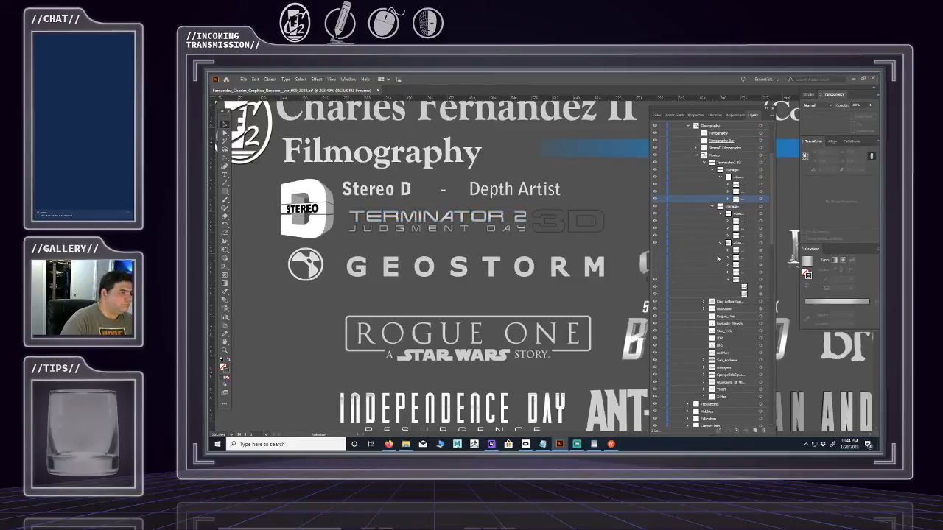
pyautogui.moveTo(655, 273); pyautogui.dragTo(656, 251)
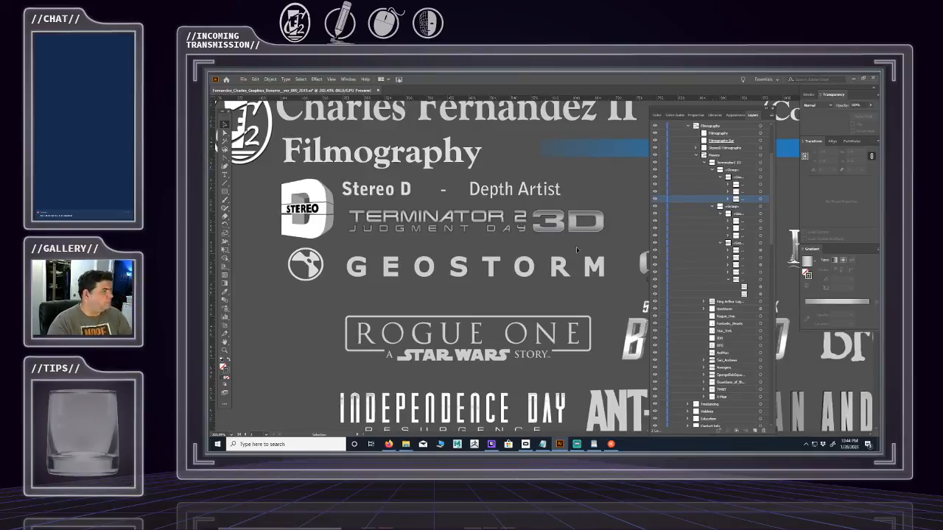
# - Examine the outlined Terminator 2 logo up close and against the other film logos across both resume pages
pyautogui.scroll(-5, 493, 237)
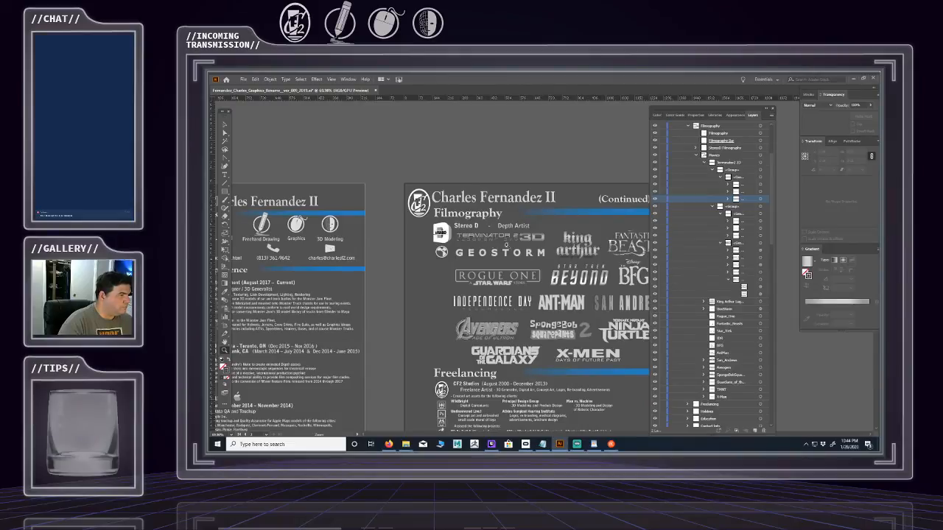
pyautogui.scroll(5, 486, 244)
pyautogui.scroll(-7, 592, 244)
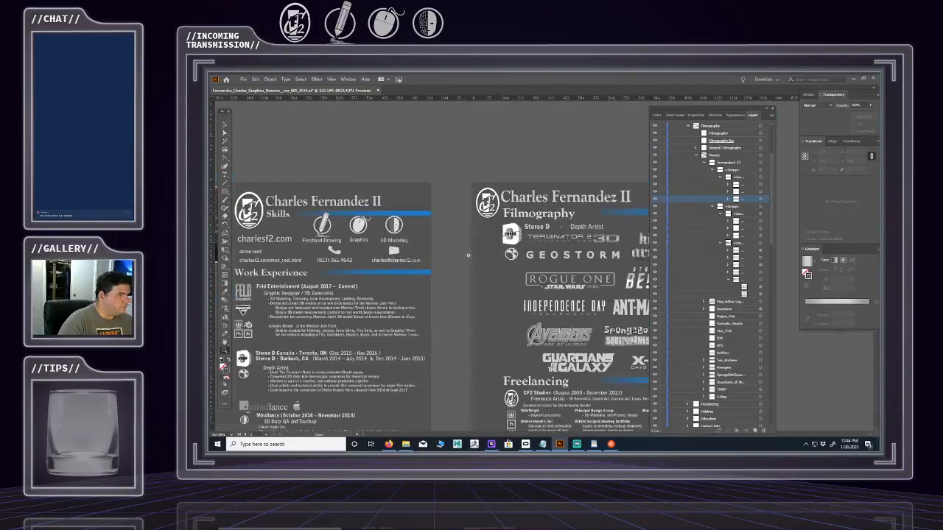
pyautogui.moveTo(545, 253); pyautogui.dragTo(513, 256)
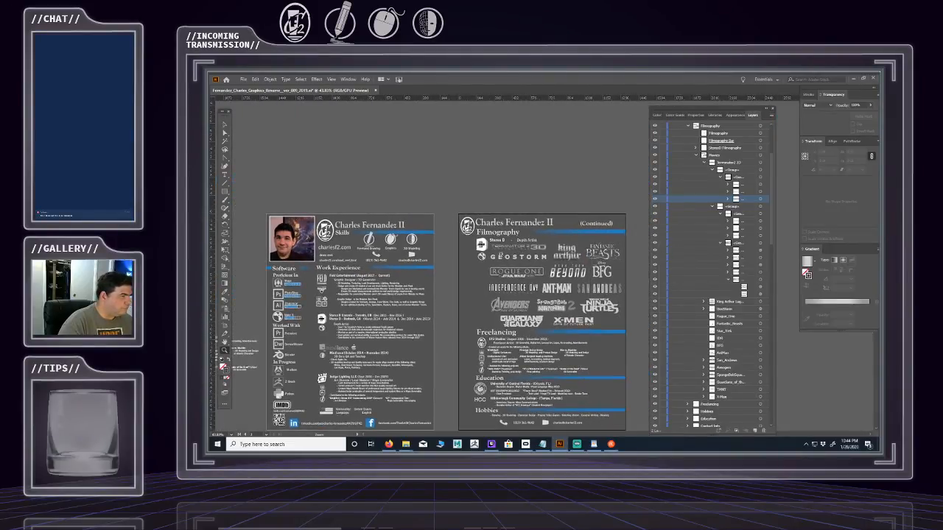
pyautogui.scroll(4, 499, 253)
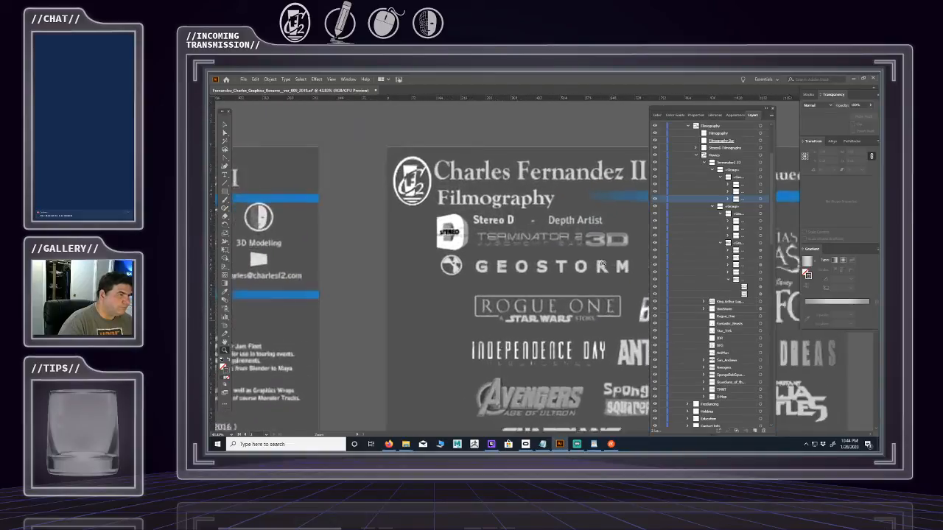
pyautogui.moveTo(608, 258); pyautogui.dragTo(473, 257)
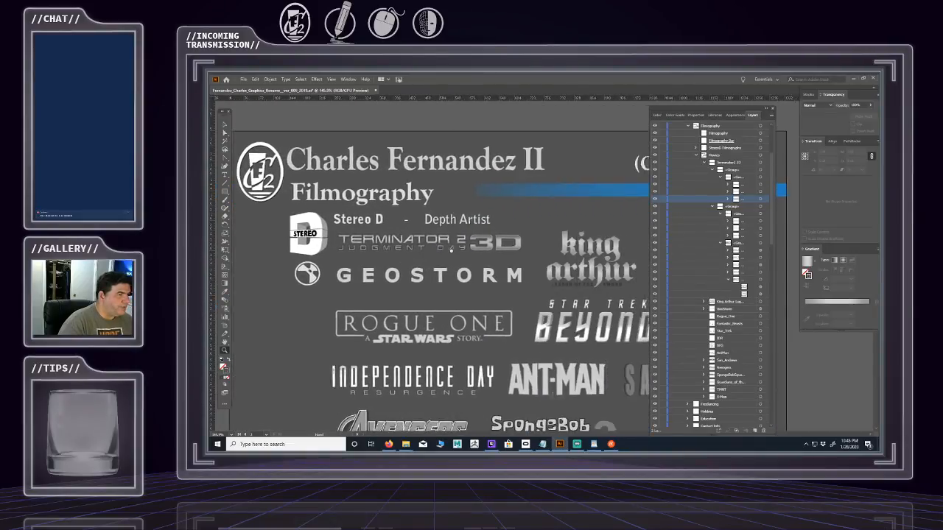
pyautogui.scroll(-5, 483, 250)
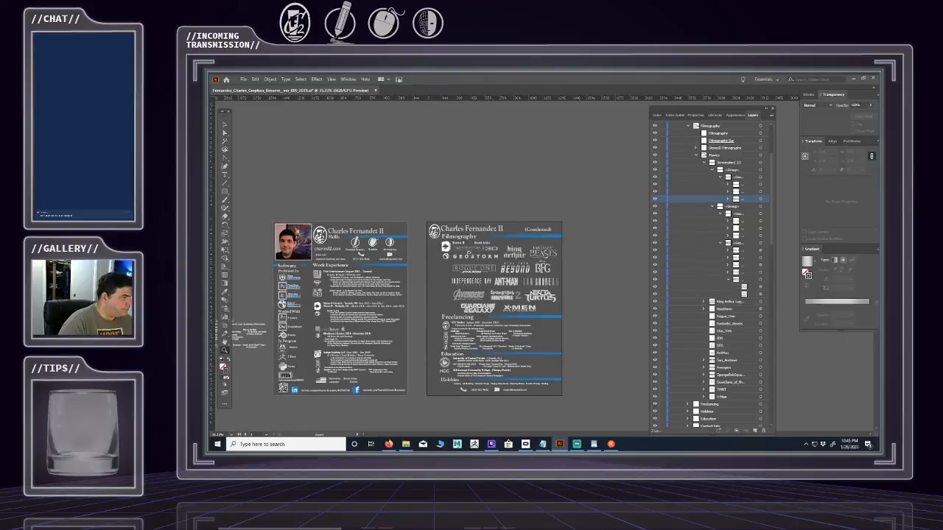
pyautogui.scroll(5, 469, 254)
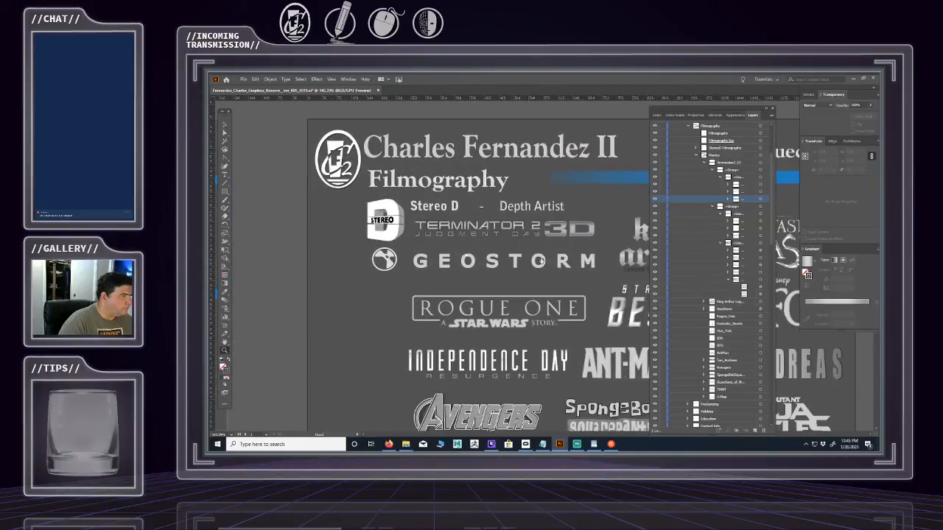
pyautogui.scroll(4, 532, 259)
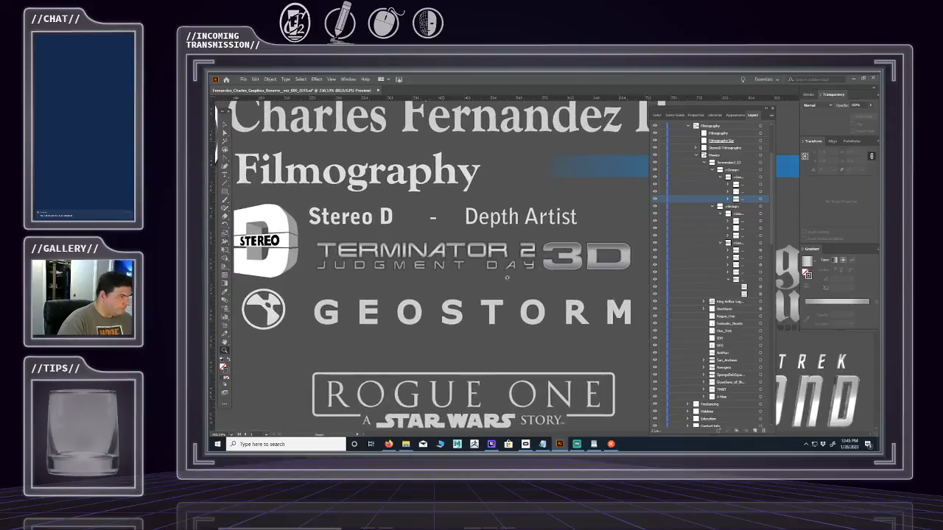
pyautogui.moveTo(458, 286); pyautogui.dragTo(477, 296)
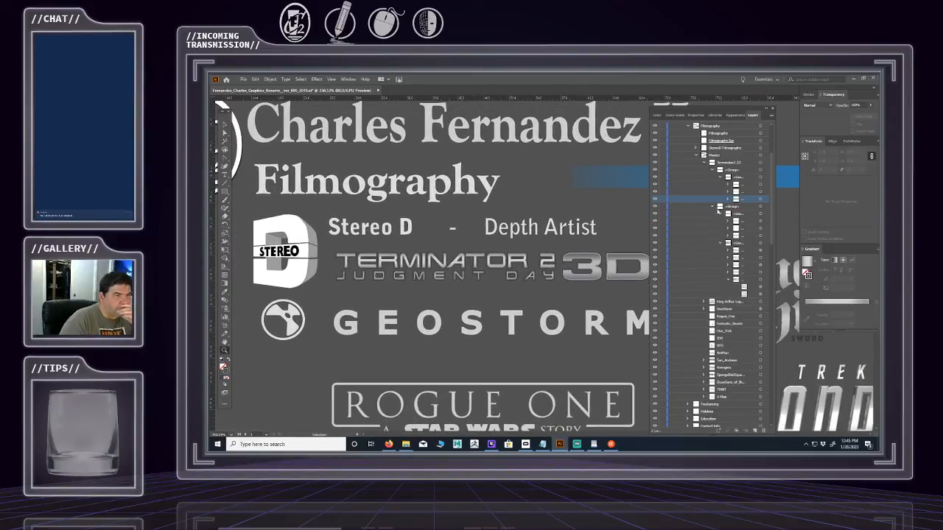
# - Target the "Judgment Day" and "Terminator 2" lettering groups together, reduce their opacity in the group appearance, and deselect them
pyautogui.click(755, 237)
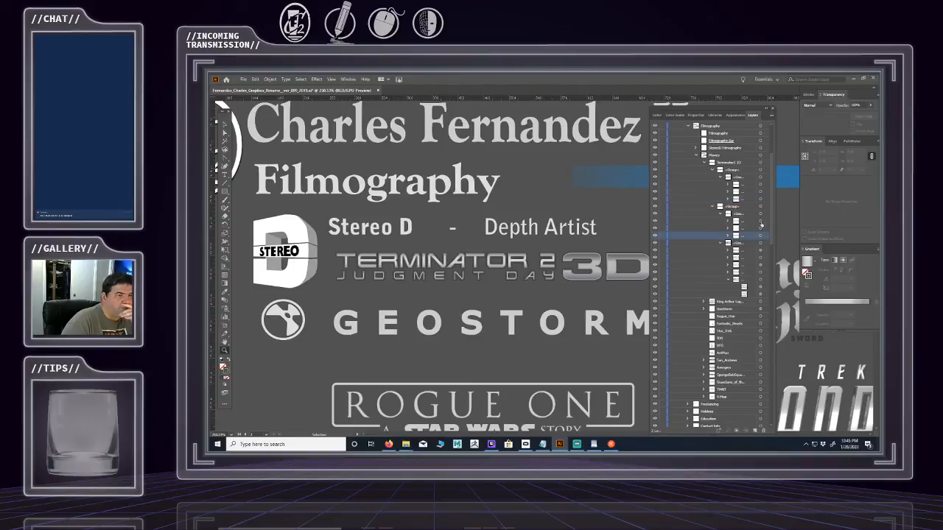
pyautogui.click(760, 221)
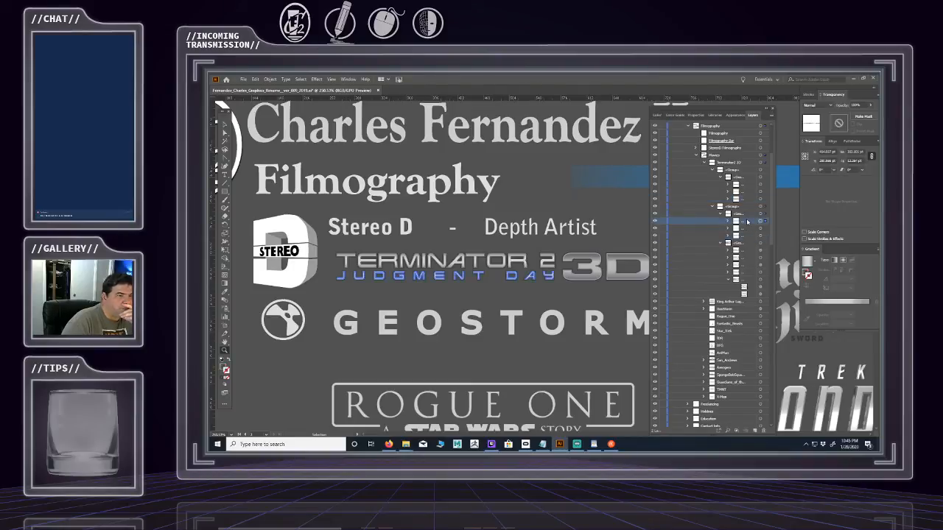
pyautogui.click(764, 185)
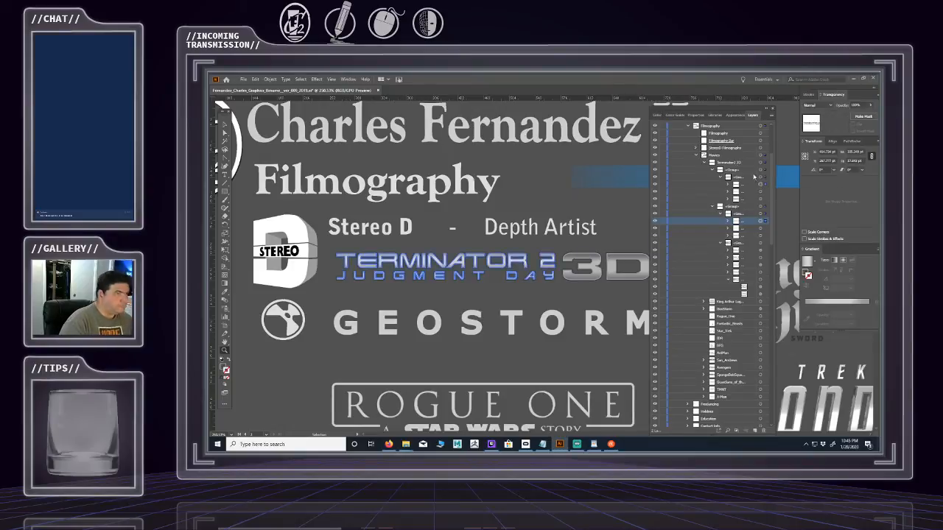
pyautogui.click(731, 115)
pyautogui.click(679, 144)
pyautogui.click(679, 145)
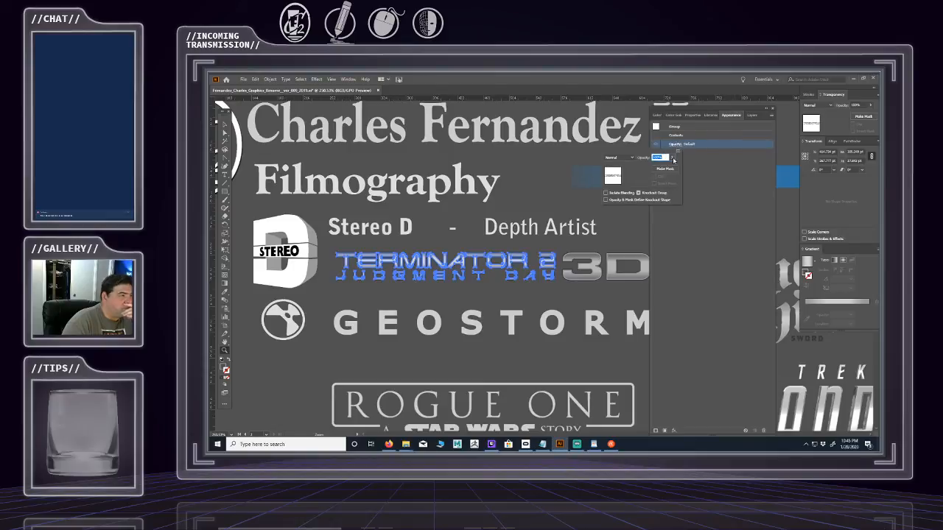
pyautogui.click(673, 159)
pyautogui.moveTo(671, 167); pyautogui.dragTo(657, 168)
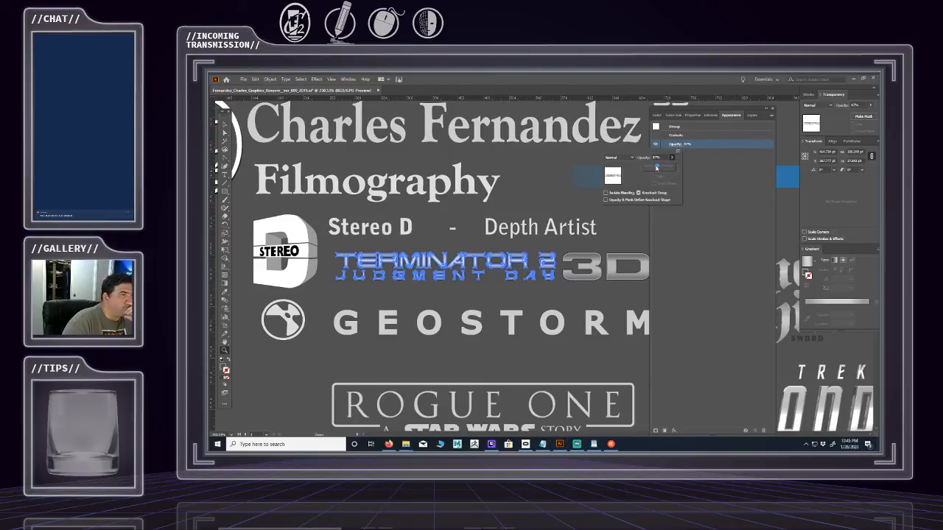
pyautogui.click(642, 159)
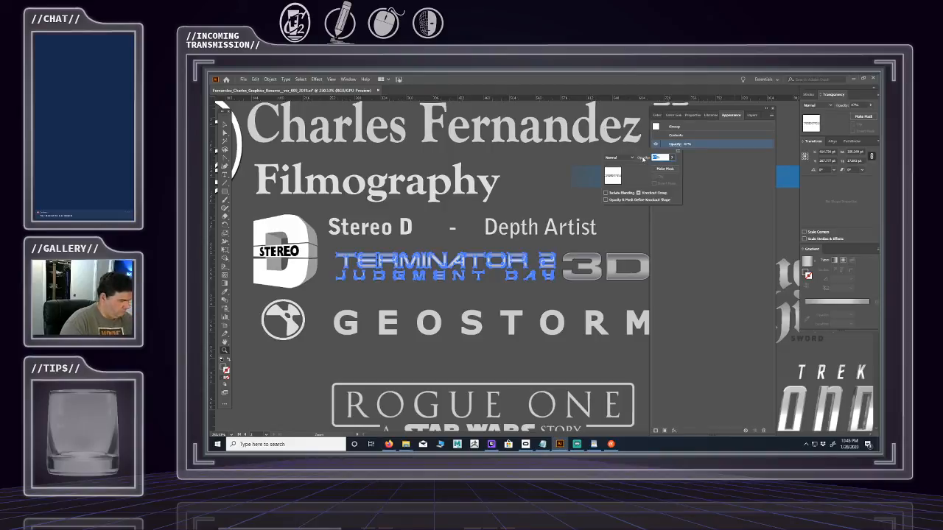
pyautogui.press('Return')
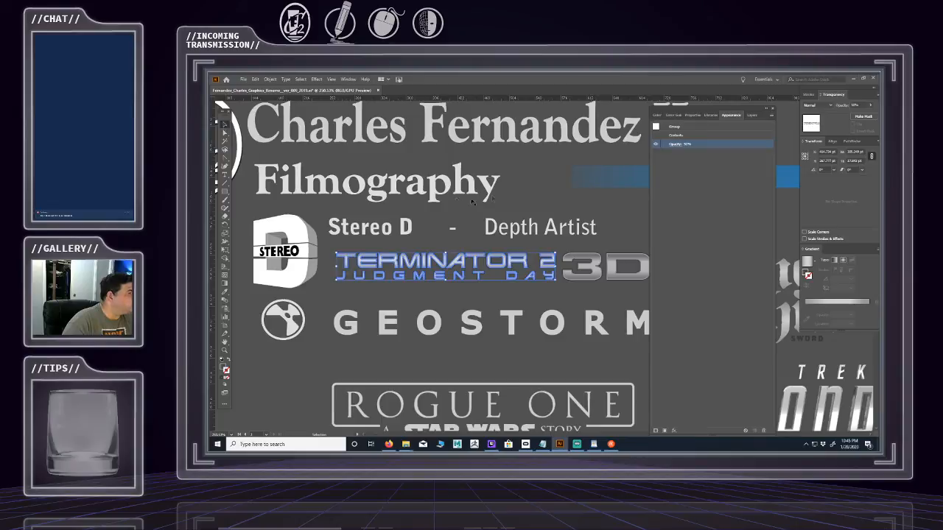
pyautogui.click(549, 189)
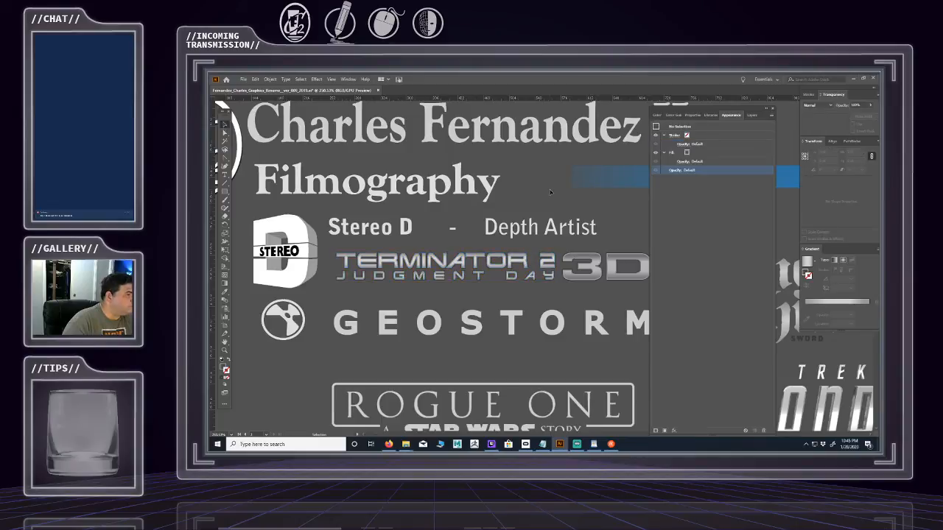
# - Examine the semi-transparent Terminator 2 lettering up close and beside the neighbouring film logos
pyautogui.press('z')
pyautogui.keyDown('alt'); pyautogui.click(549, 287); pyautogui.keyUp('alt')
pyautogui.moveTo(537, 289); pyautogui.dragTo(504, 298)
pyautogui.press('space')
pyautogui.moveTo(572, 300); pyautogui.dragTo(465, 264)
pyautogui.keyDown('alt'); pyautogui.click(498, 258); pyautogui.keyUp('alt')
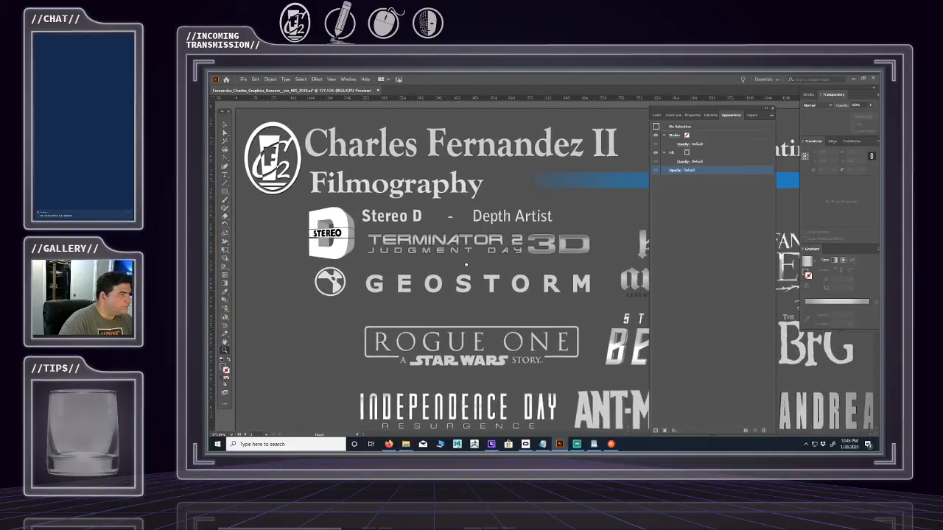
pyautogui.scroll(2, 445, 263)
pyautogui.scroll(2, 441, 269)
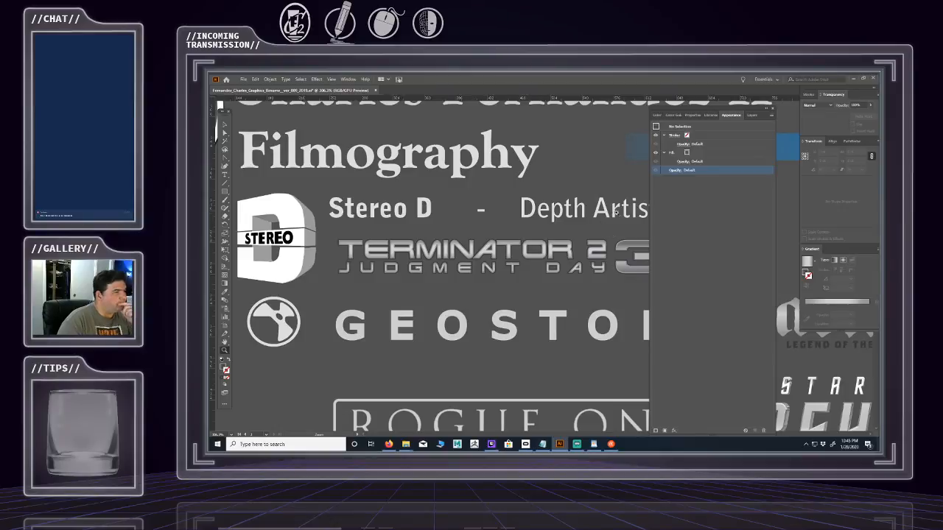
pyautogui.scroll(5, 579, 258)
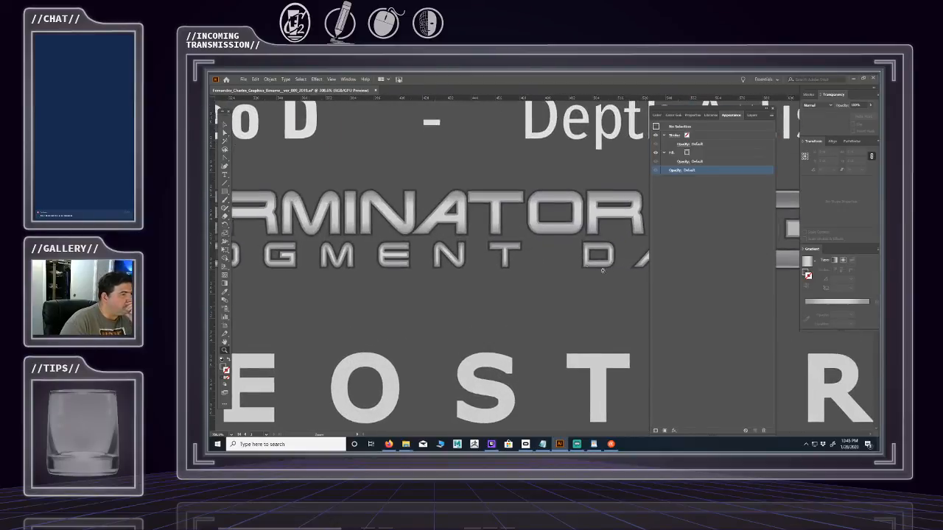
pyautogui.scroll(-6, 574, 249)
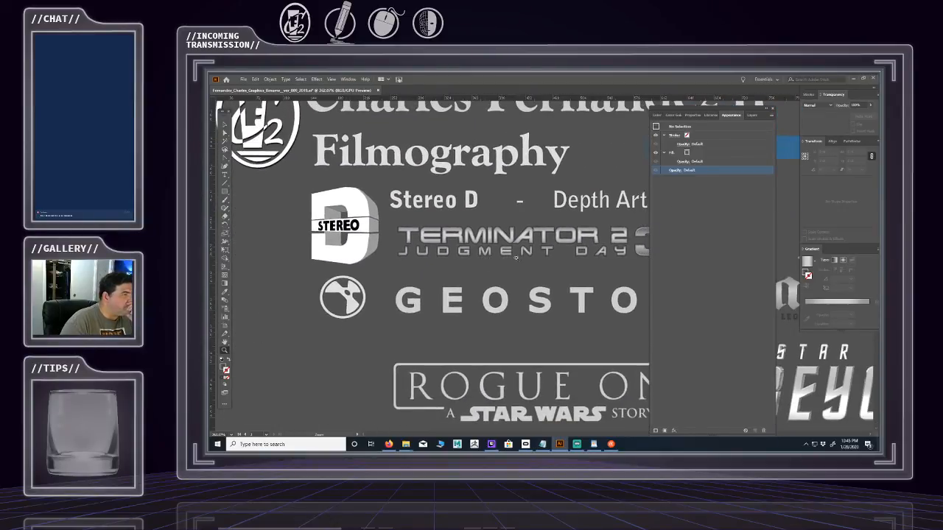
pyautogui.scroll(-3, 546, 253)
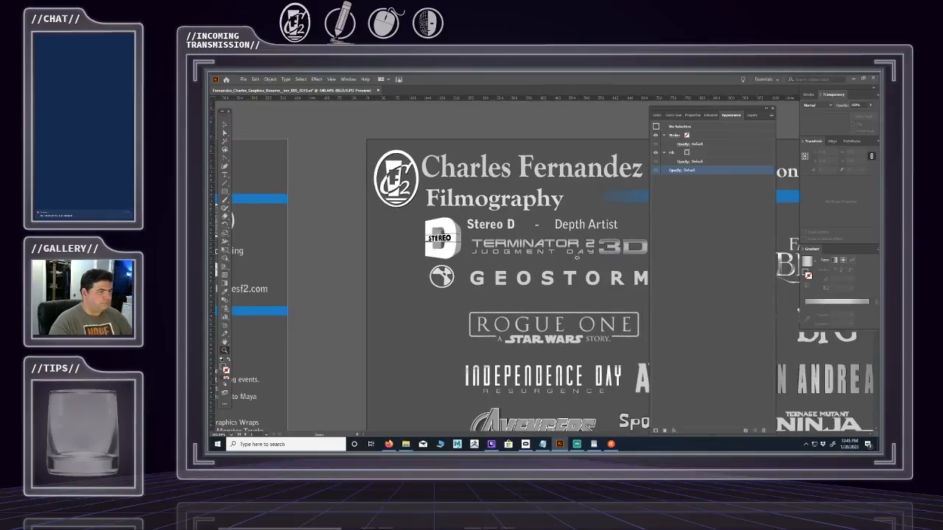
# - Toggle the visibility of the middle item in the first Terminator 2 subgroup to compare the logo's look
pyautogui.click(752, 115)
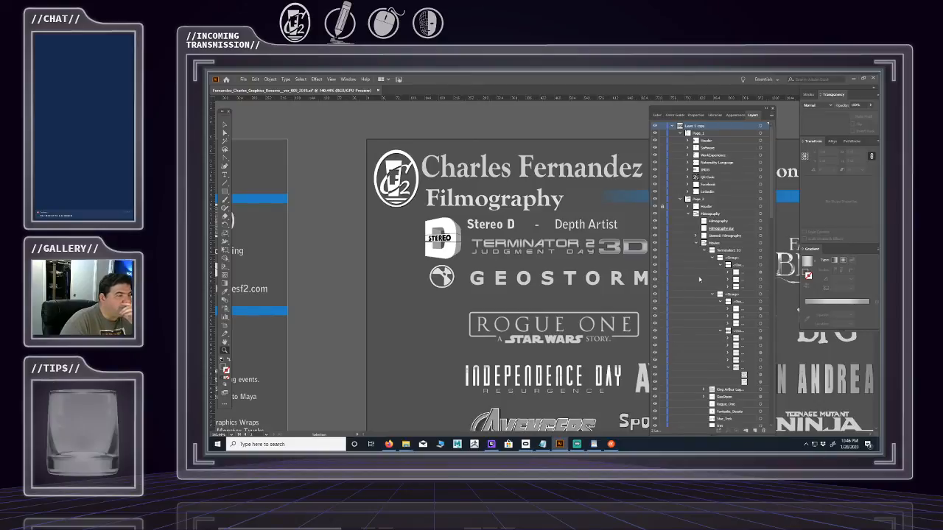
pyautogui.click(741, 280)
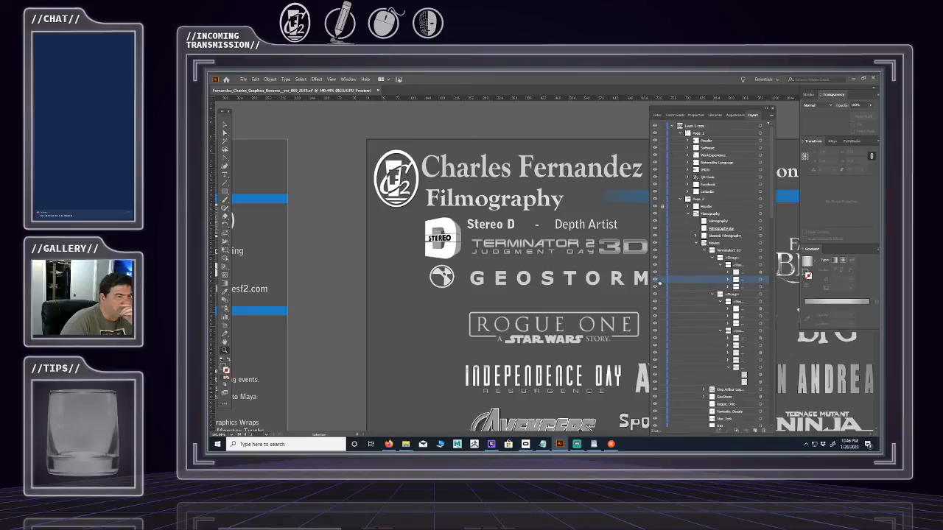
pyautogui.click(656, 281)
pyautogui.click(656, 281)
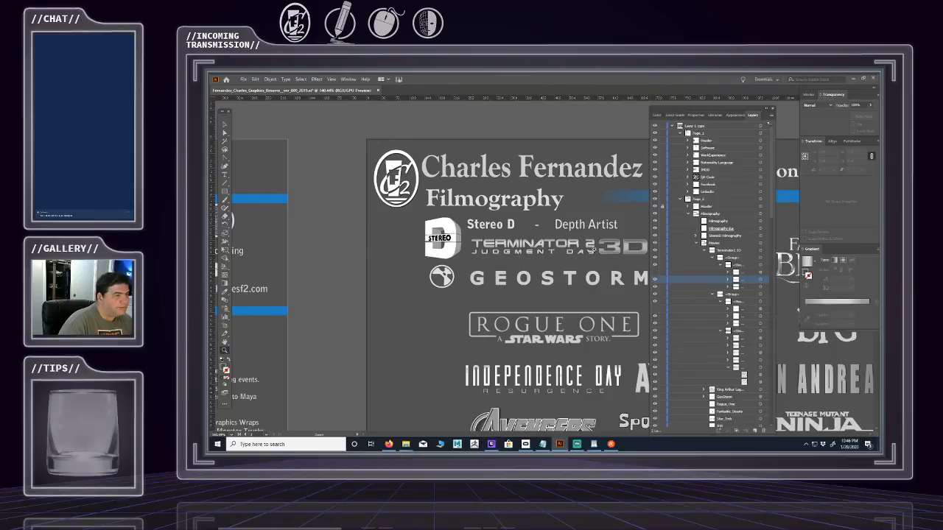
# - Examine the Terminator 2 logo against the other film logos in the Filmography section and across both pages
pyautogui.moveTo(597, 260)
pyautogui.mouseDown()
pyautogui.moveTo(571, 263)
pyautogui.moveTo(582, 265)
pyautogui.mouseUp()
pyautogui.moveTo(610, 270); pyautogui.dragTo(525, 275)
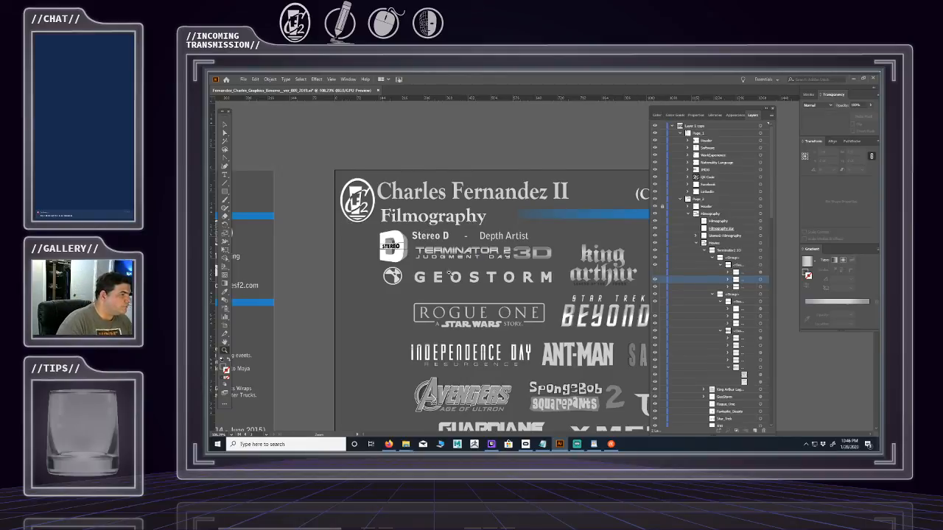
pyautogui.scroll(-2, 485, 267)
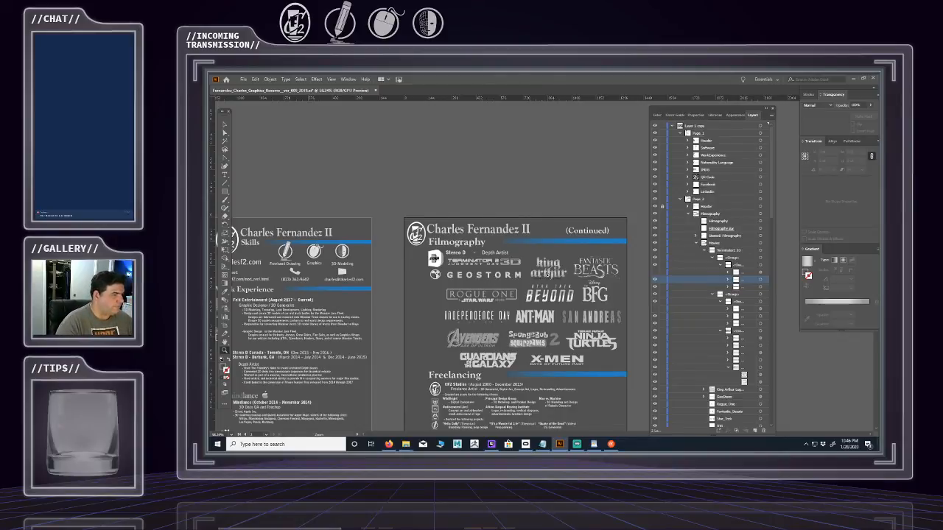
pyautogui.scroll(3, 548, 272)
pyautogui.moveTo(556, 296); pyautogui.dragTo(540, 239)
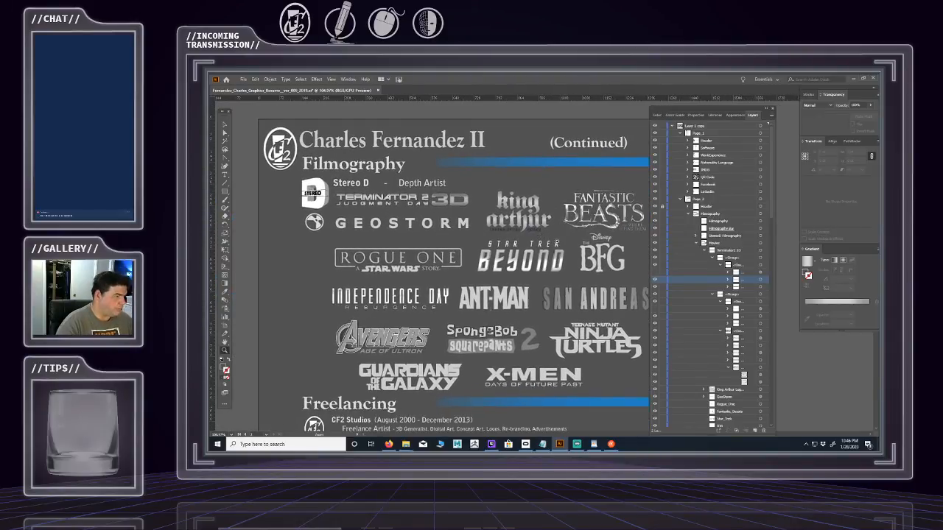
pyautogui.moveTo(358, 349); pyautogui.dragTo(386, 347)
pyautogui.scroll(-1, 357, 352)
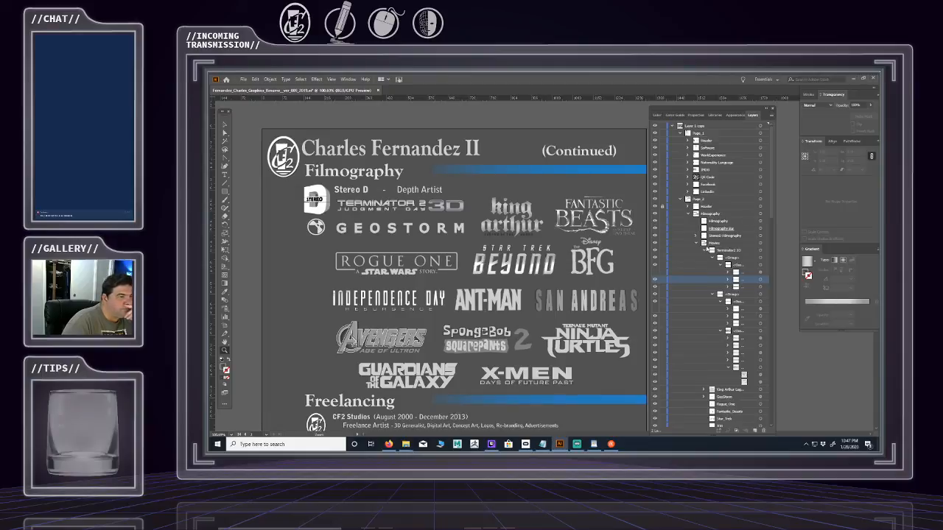
# - Apply the appearance of the SpongeBob logo's "2" to the King Arthur logo's "Legend of the Sword" subtitle with the Eyedropper
pyautogui.click(704, 250)
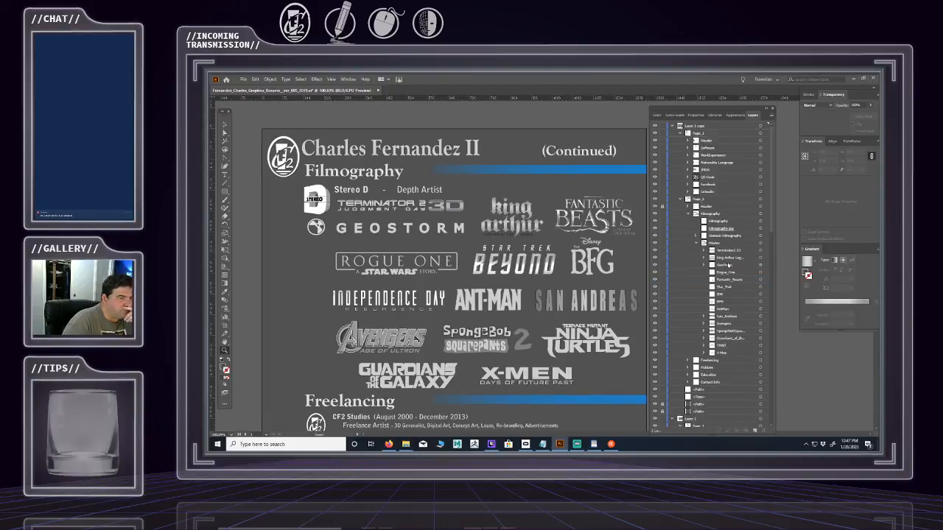
pyautogui.click(703, 257)
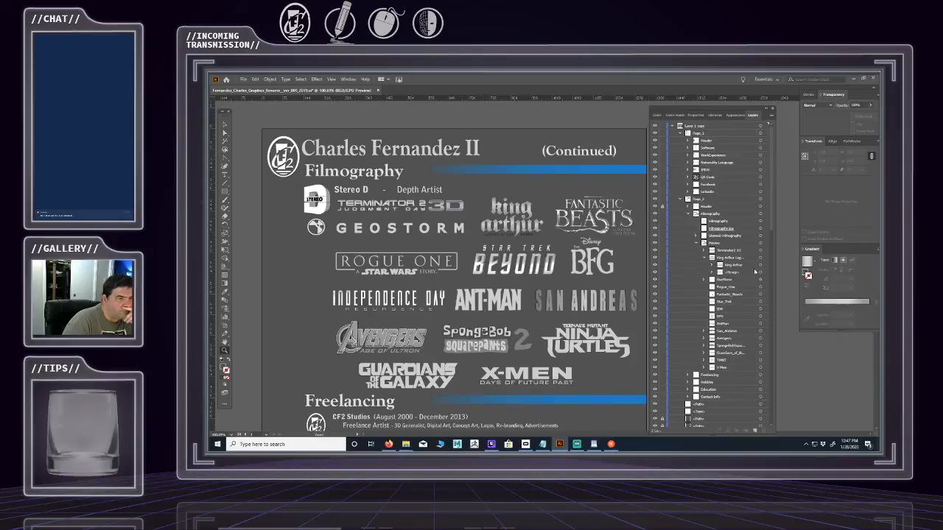
pyautogui.click(759, 273)
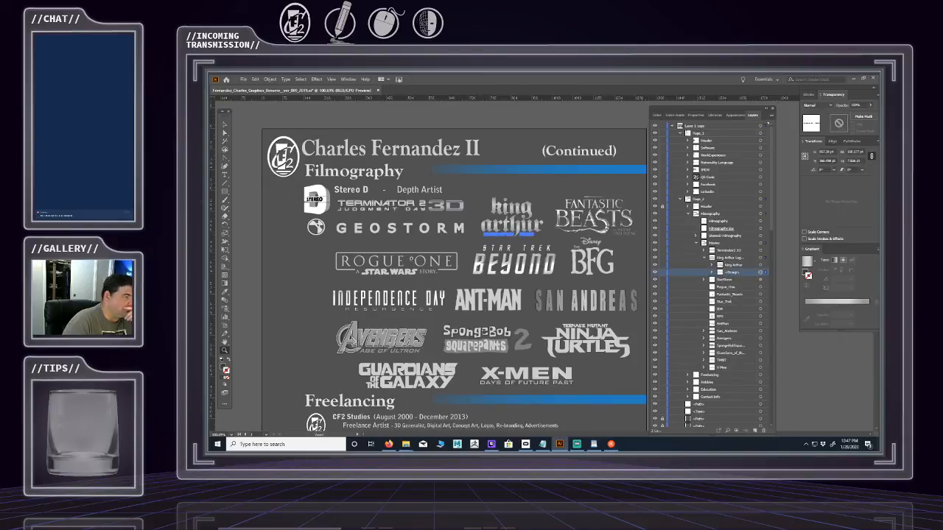
pyautogui.click(224, 291)
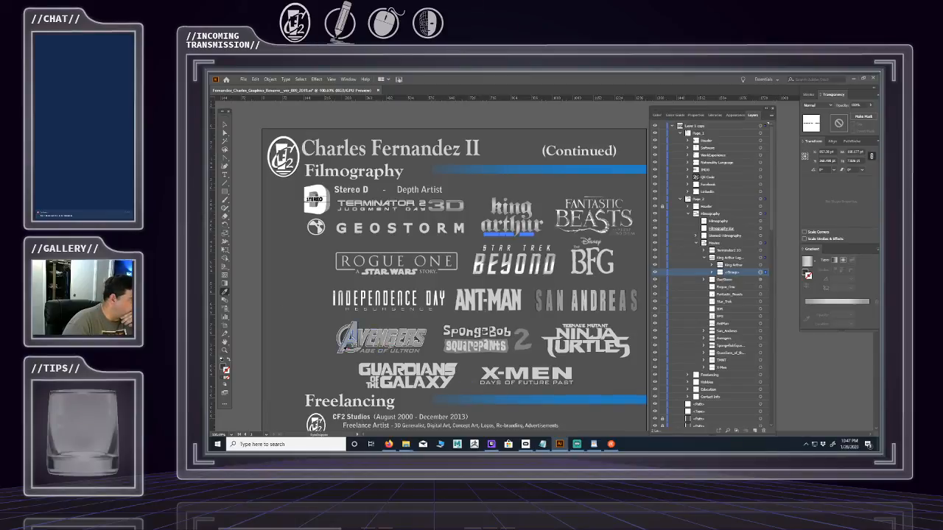
pyautogui.click(523, 343)
pyautogui.click(225, 124)
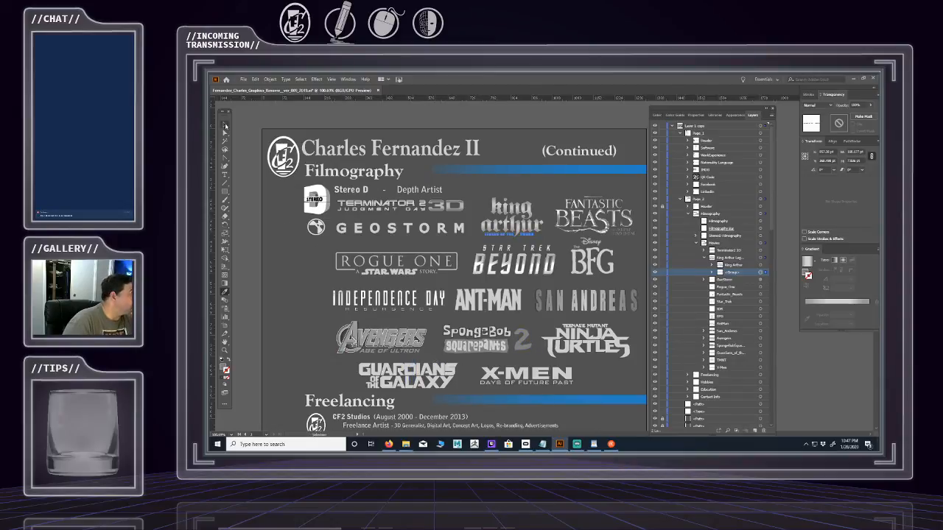
pyautogui.click(333, 244)
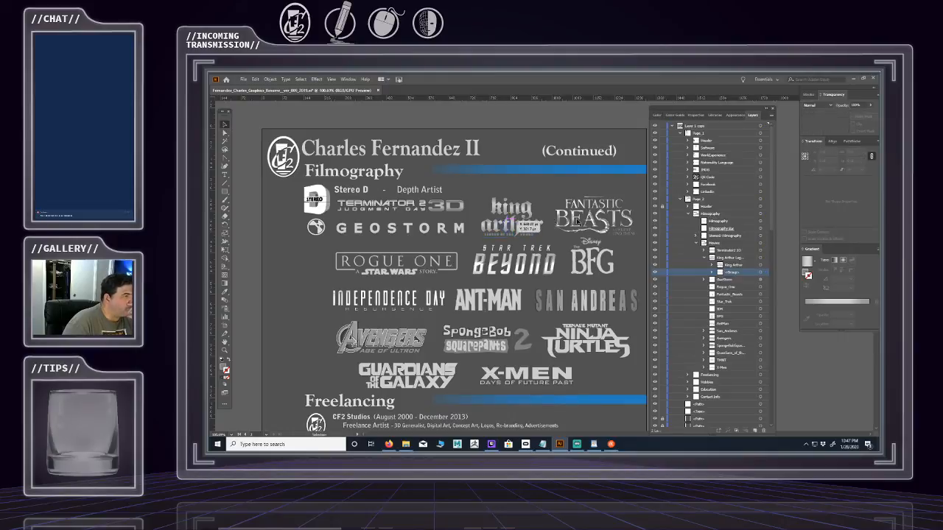
# - Examine the updated King Arthur subtitle, both resume pages and the stray artwork outside the first page
pyautogui.press('z')
pyautogui.moveTo(514, 225); pyautogui.dragTo(478, 237)
pyautogui.moveTo(625, 259); pyautogui.dragTo(682, 236)
pyautogui.moveTo(542, 256); pyautogui.dragTo(481, 229)
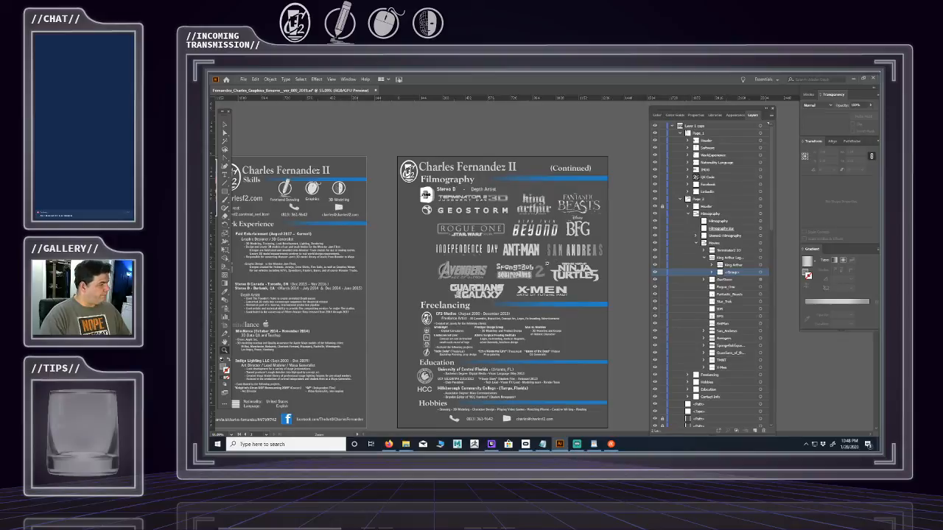
pyautogui.scroll(-2, 551, 261)
pyautogui.moveTo(473, 270); pyautogui.dragTo(545, 216)
pyautogui.moveTo(578, 263); pyautogui.dragTo(563, 218)
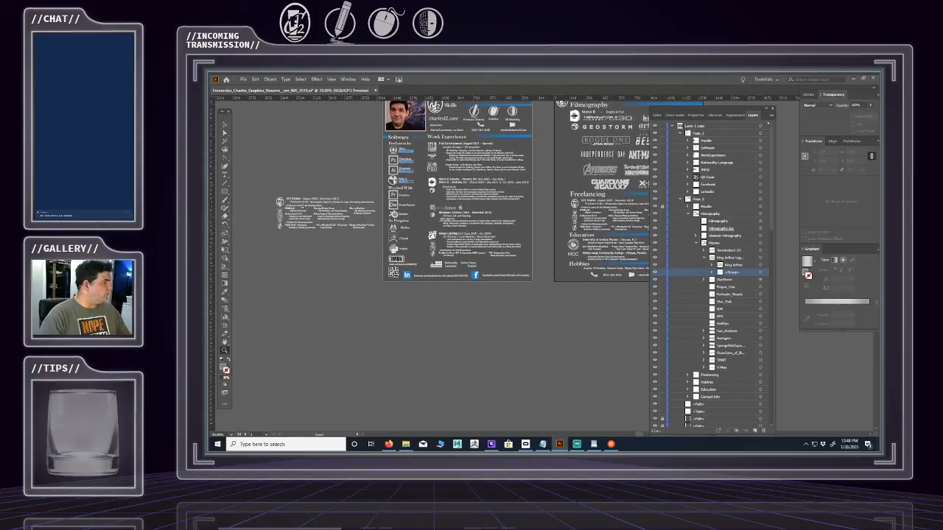
# - Select the CF2 logo in the stray Freelancing block outside the first page and find the layer that contains it
pyautogui.click(225, 123)
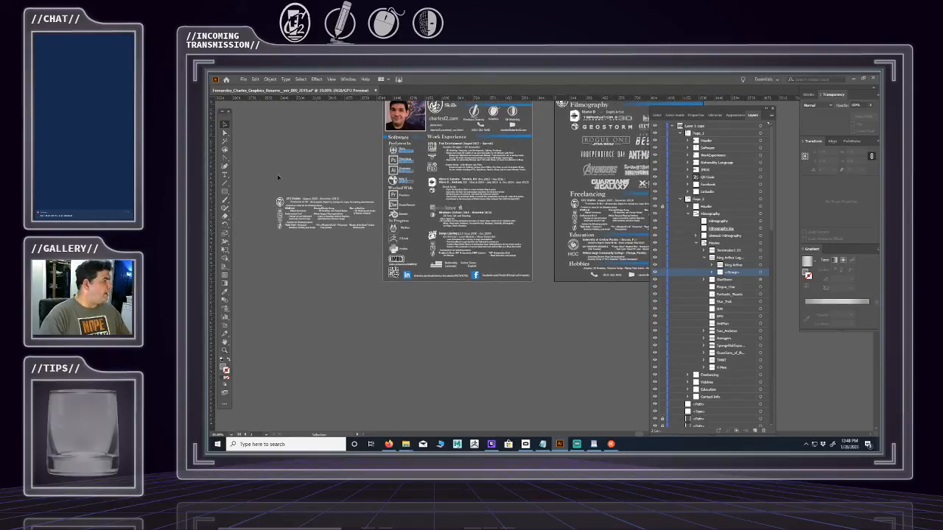
pyautogui.click(279, 200)
pyautogui.click(253, 156)
pyautogui.press('a')
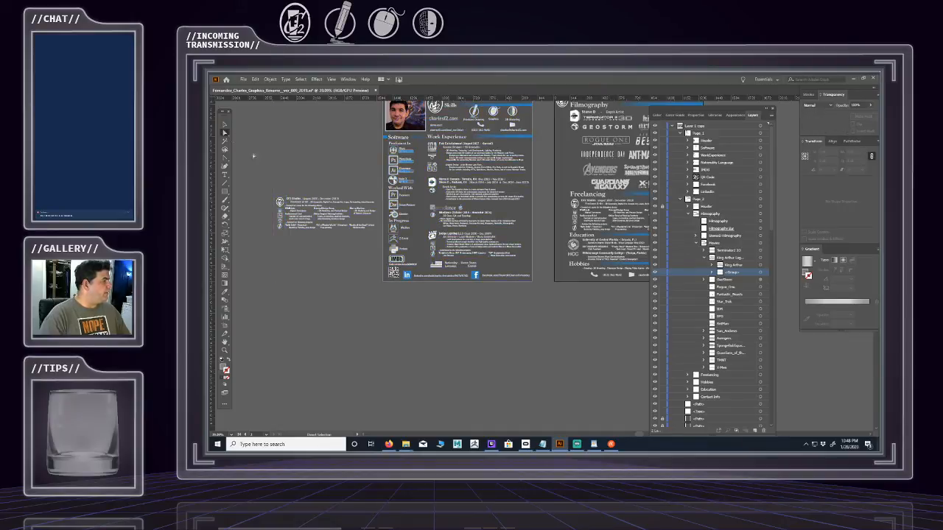
pyautogui.click(279, 200)
pyautogui.scroll(-2, 722, 229)
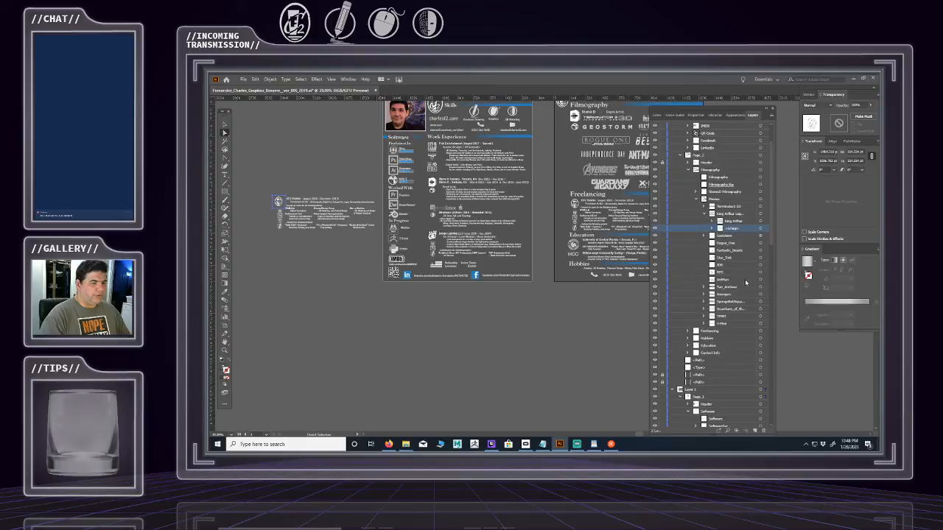
# - Select all unlocked artwork on Layer 1, including the stray Freelancing block, and delete it
pyautogui.click(760, 390)
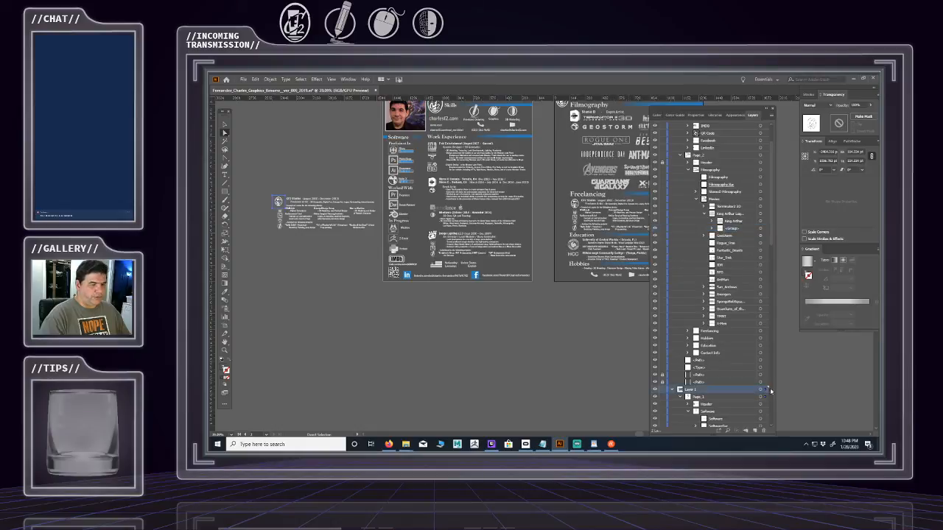
pyautogui.click(762, 390)
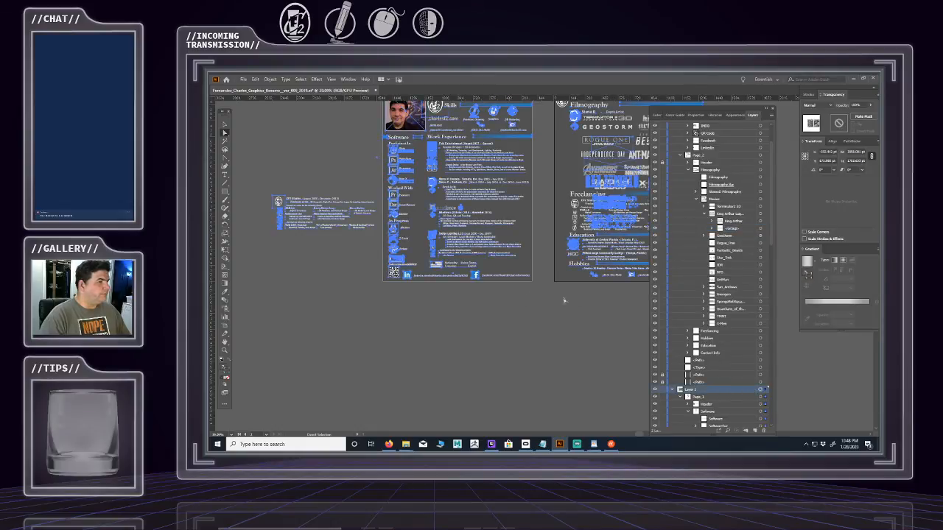
pyautogui.moveTo(595, 306); pyautogui.dragTo(516, 362)
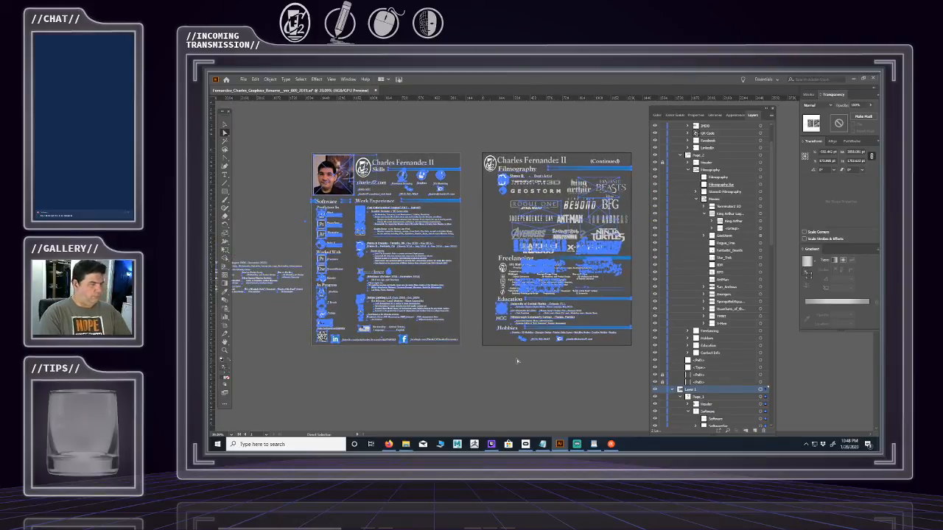
pyautogui.click(517, 363)
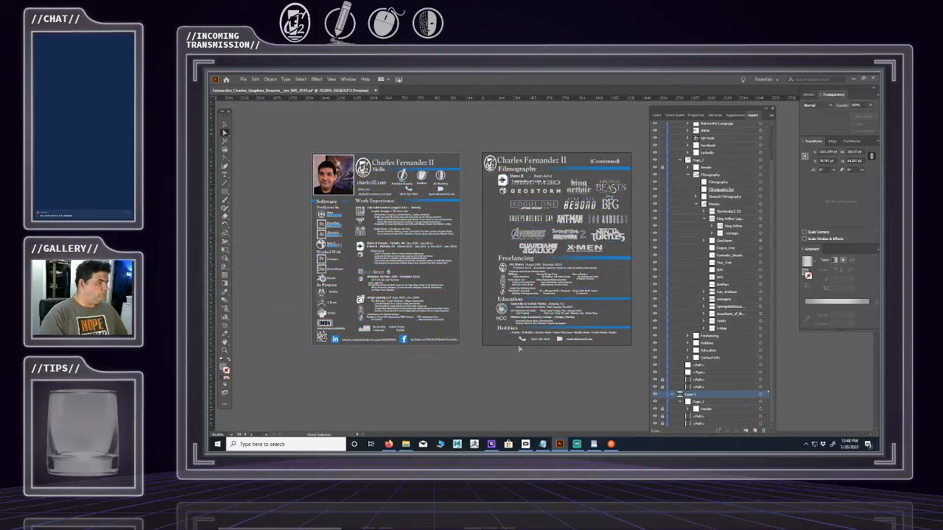
# - Unlock the leftover header and paths on Layer 1, select its duplicate Page_2 sublayer's artwork and delete it
pyautogui.click(734, 403)
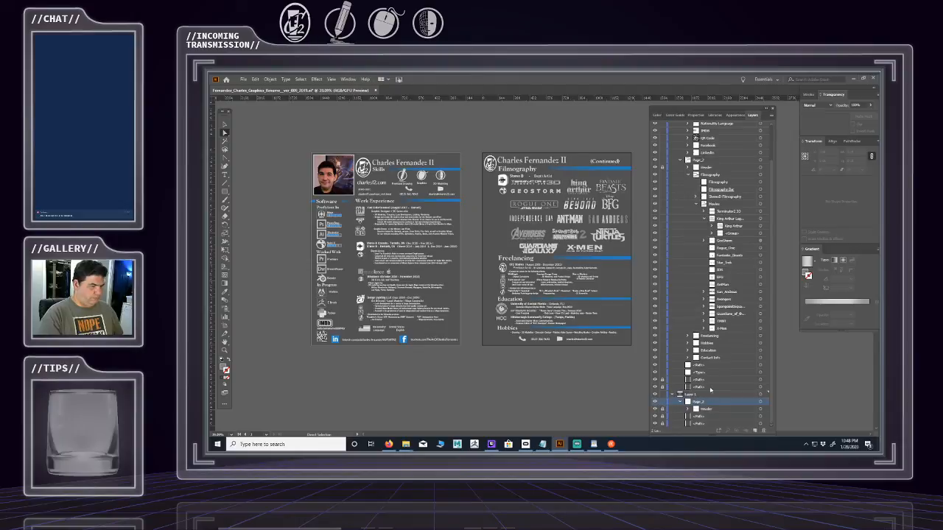
pyautogui.click(699, 396)
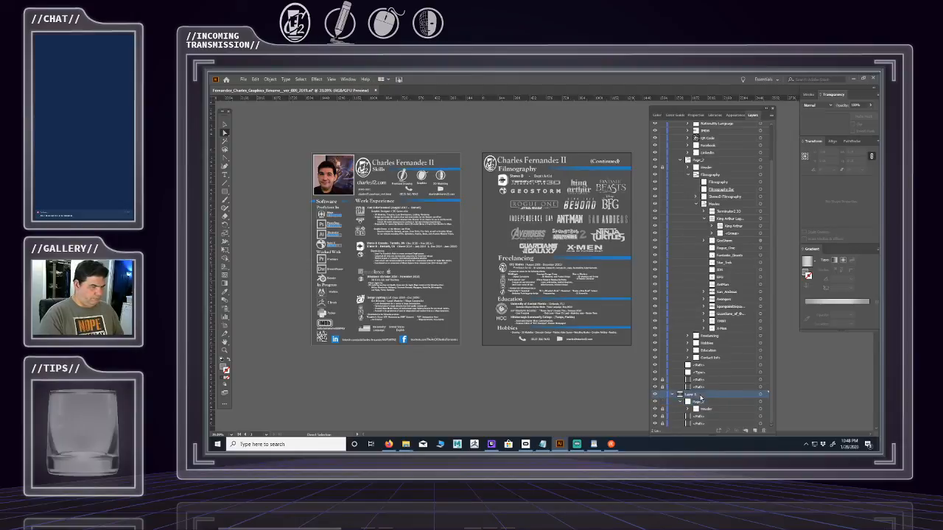
pyautogui.click(760, 397)
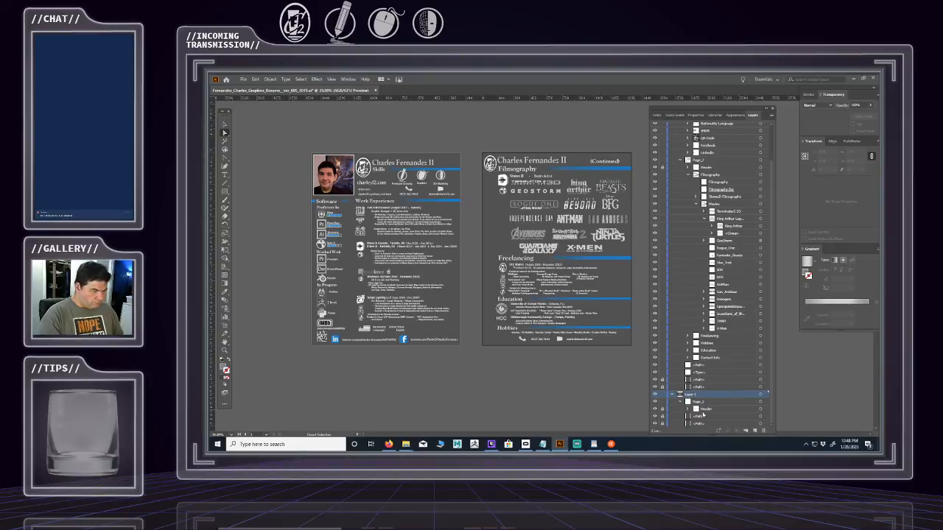
pyautogui.click(706, 410)
pyautogui.click(757, 403)
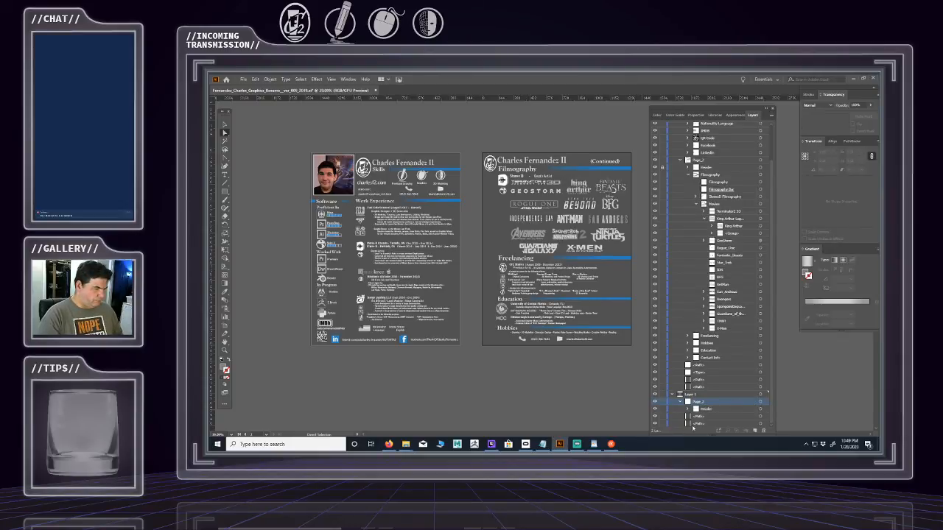
pyautogui.click(761, 403)
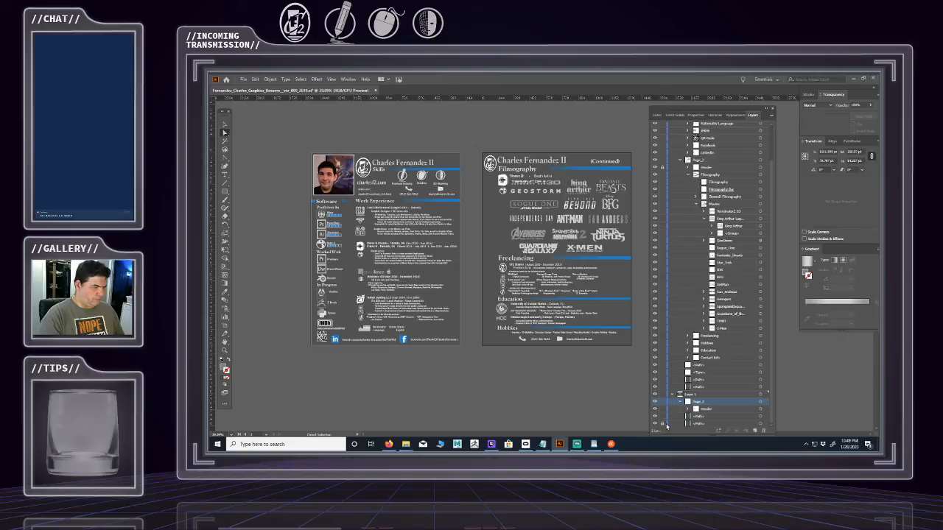
pyautogui.click(761, 403)
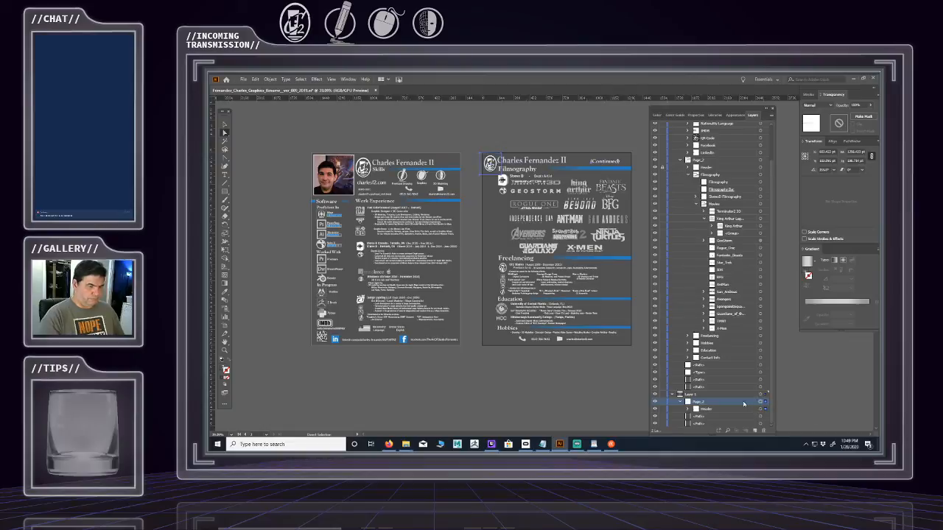
pyautogui.press('Delete')
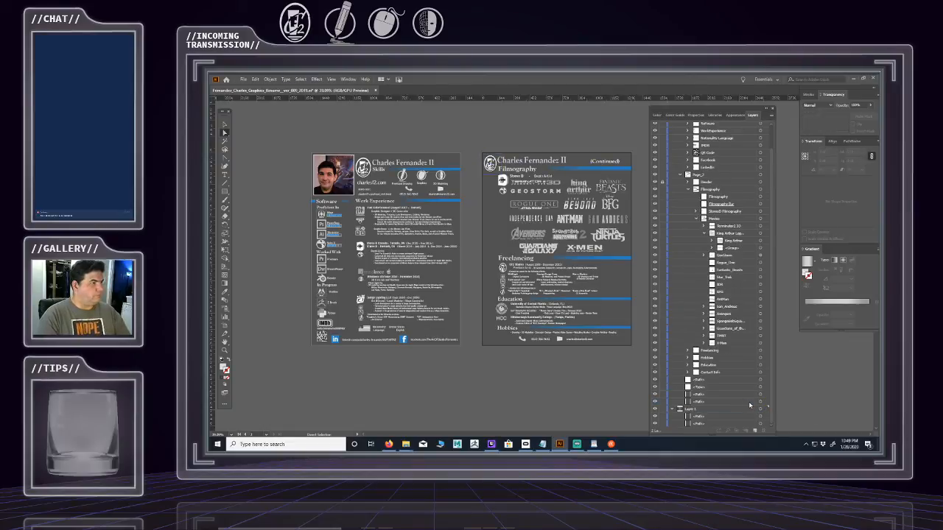
pyautogui.click(761, 408)
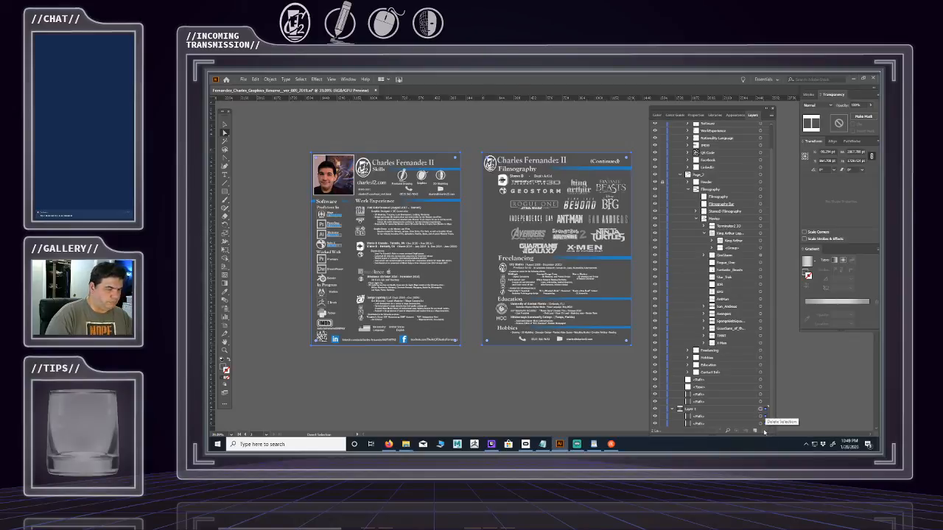
pyautogui.click(747, 411)
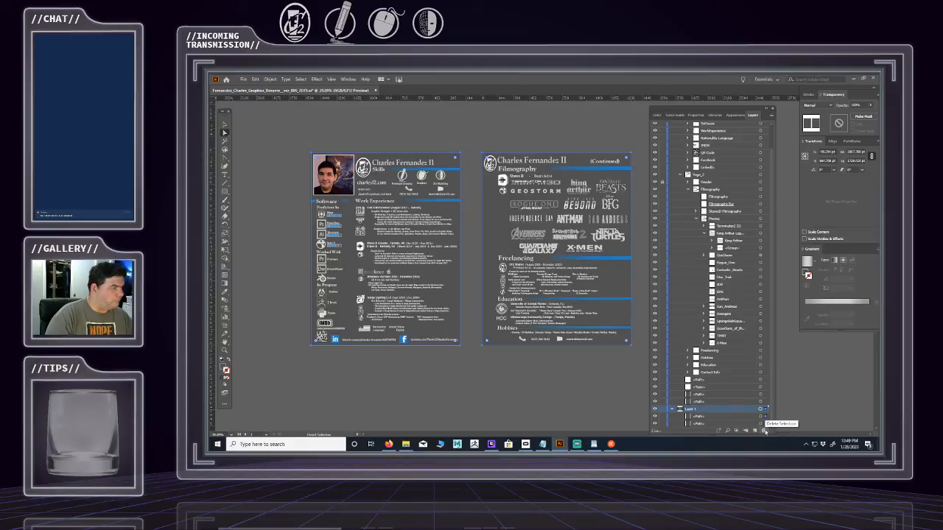
pyautogui.click(764, 431)
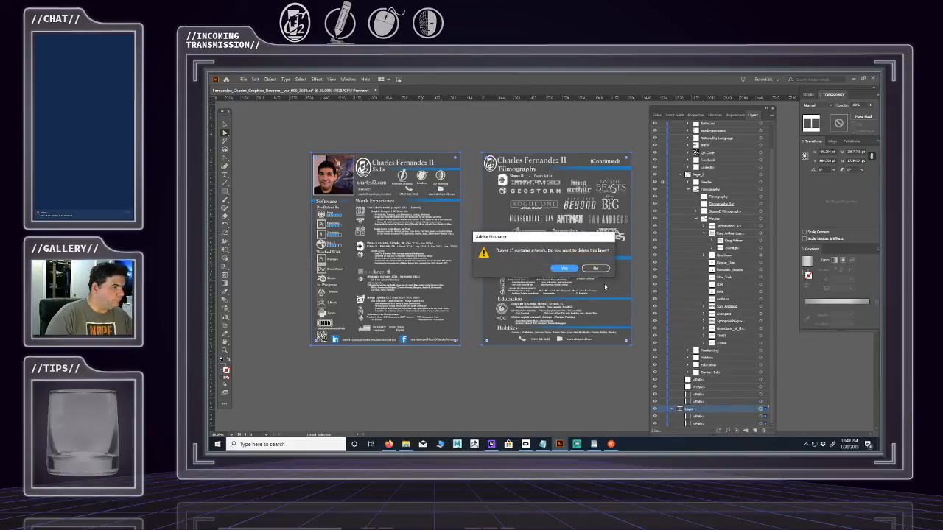
pyautogui.click(599, 269)
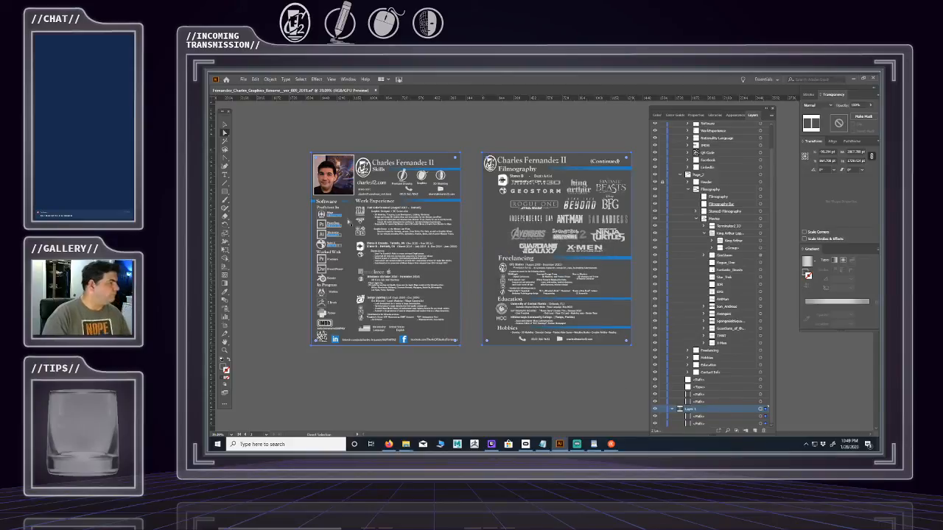
# - Save the resume as a new Illustrator 2020 file in the Resume folder, with the file name's ending changed to ver_010_2020
pyautogui.click(243, 79)
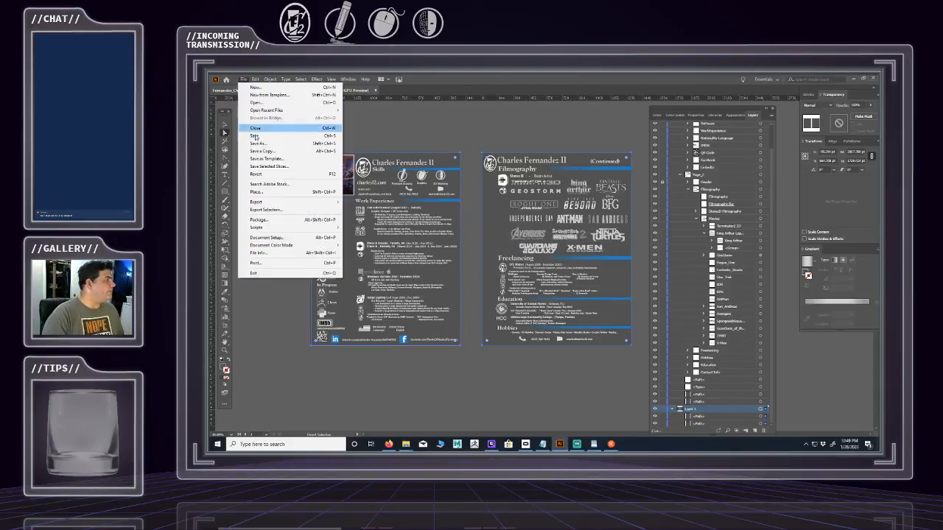
pyautogui.click(255, 143)
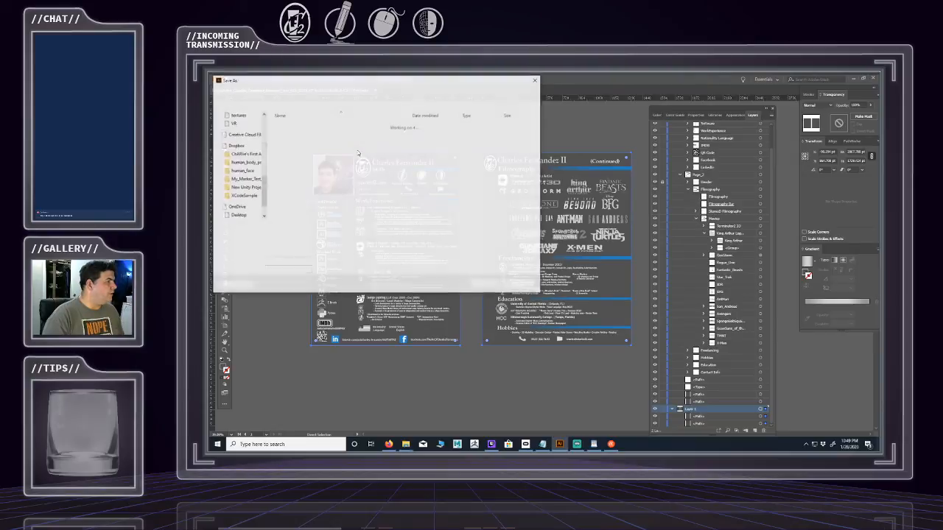
pyautogui.click(345, 227)
pyautogui.press('BackSpace')
pyautogui.press('BackSpace')
pyautogui.write('10_2')
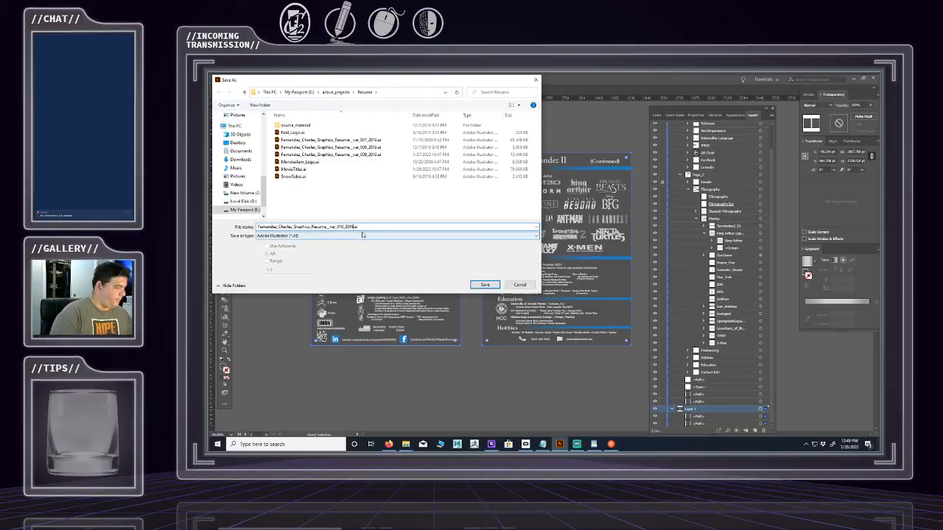
pyautogui.write('0')
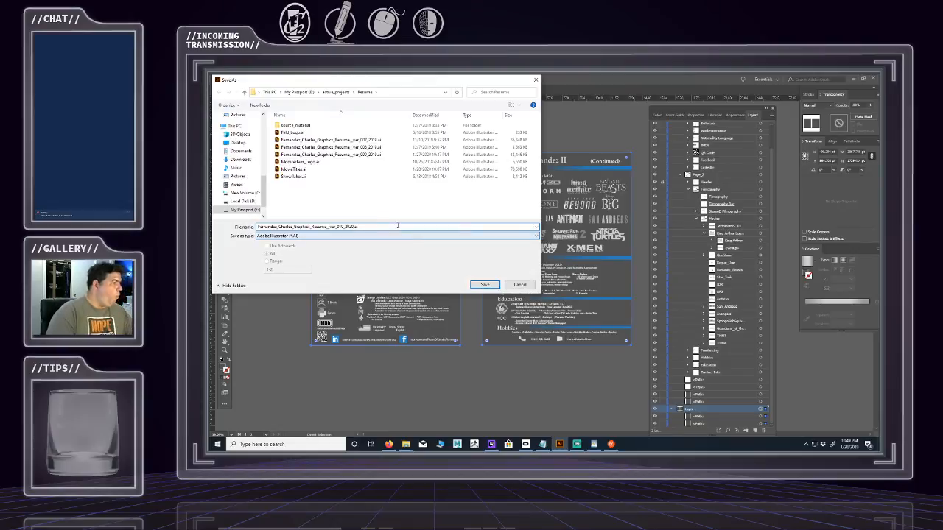
pyautogui.click(485, 285)
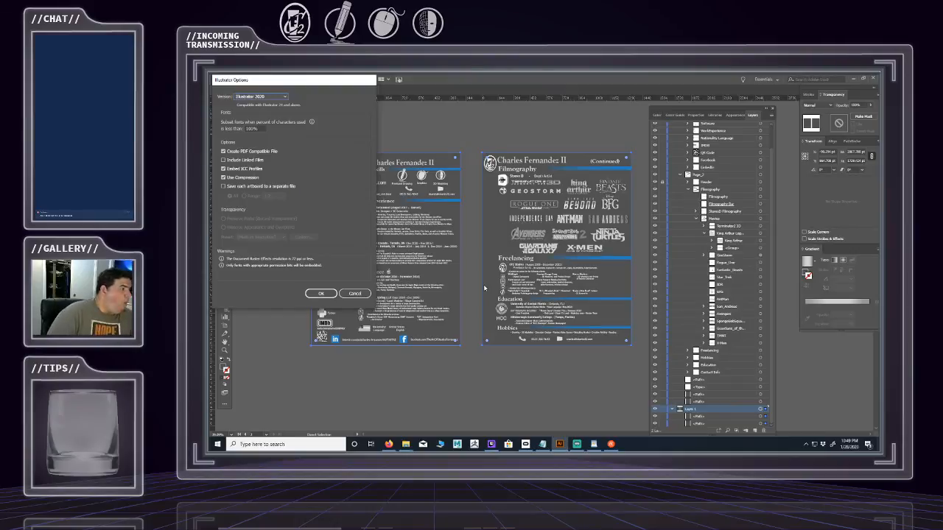
pyautogui.click(317, 292)
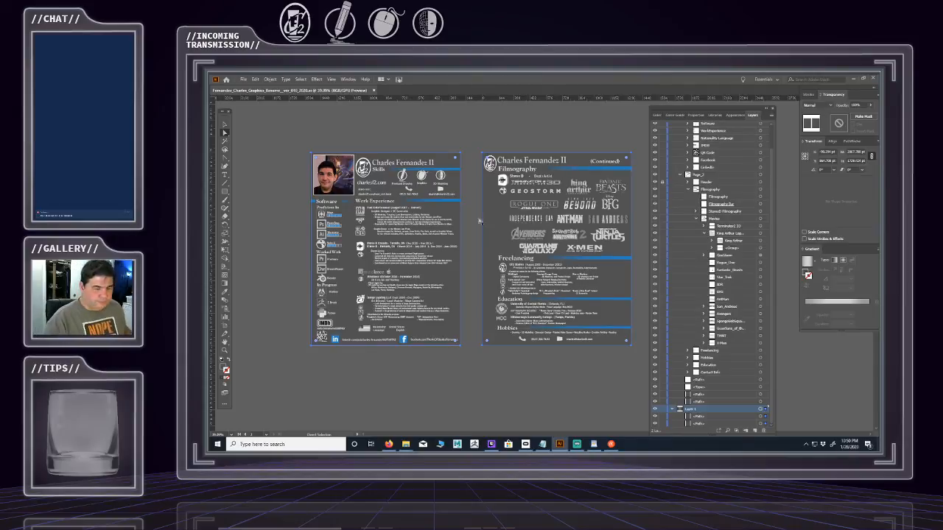
# - Delete the leftover Layer 1 together with its remaining background paths and save the document
pyautogui.click(474, 286)
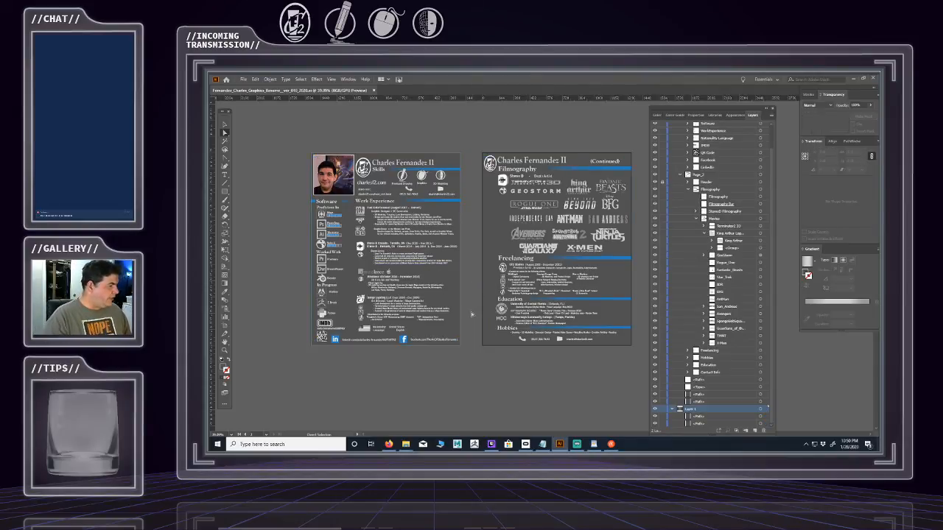
pyautogui.click(762, 410)
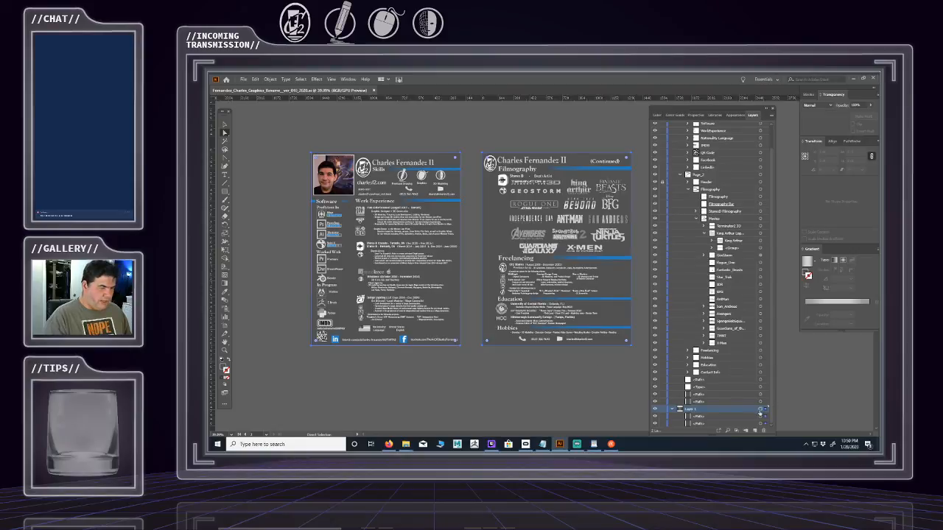
pyautogui.click(763, 431)
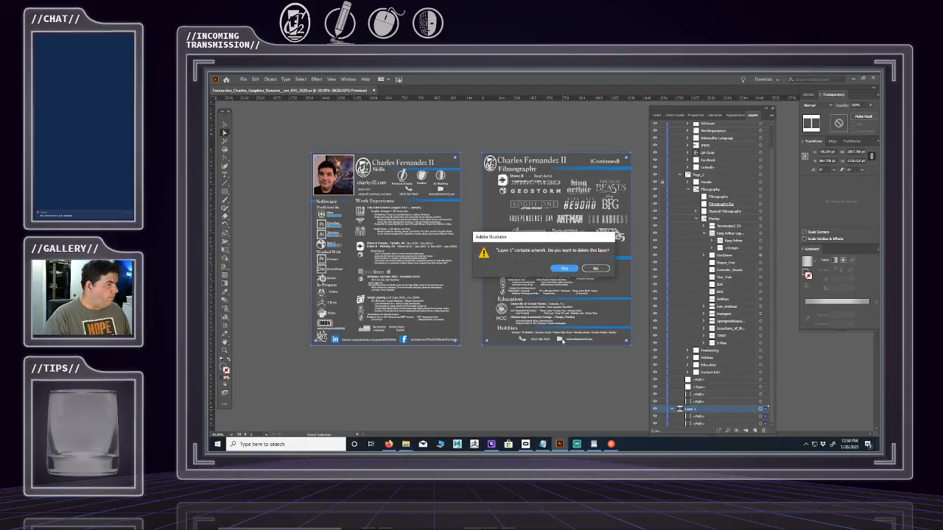
pyautogui.click(562, 269)
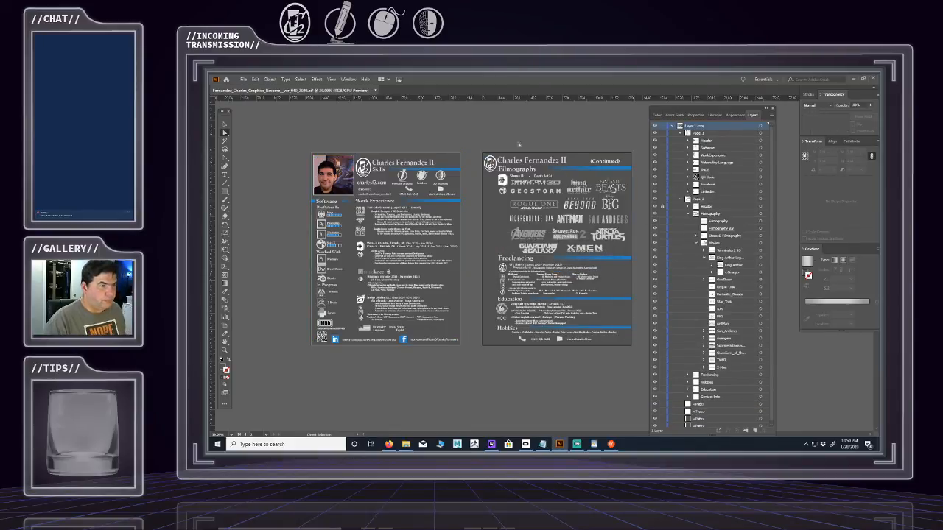
pyautogui.click(243, 78)
pyautogui.click(250, 136)
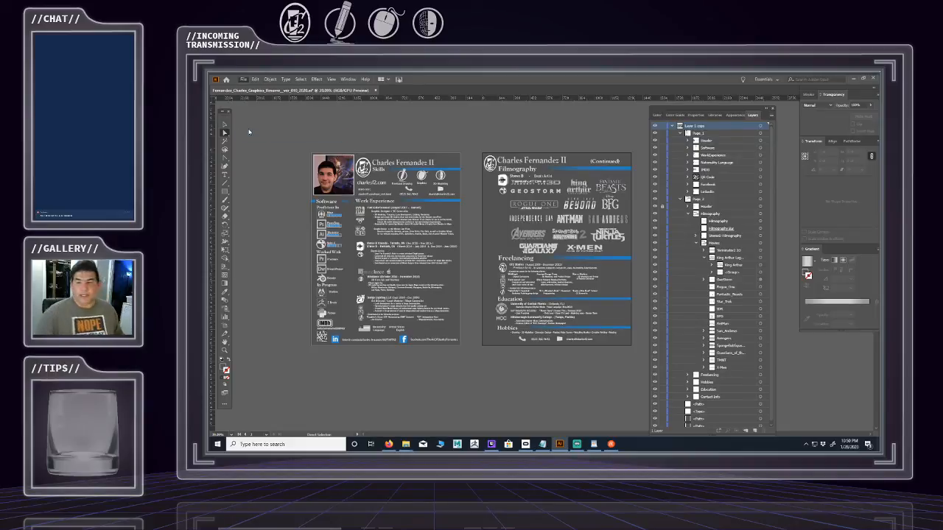